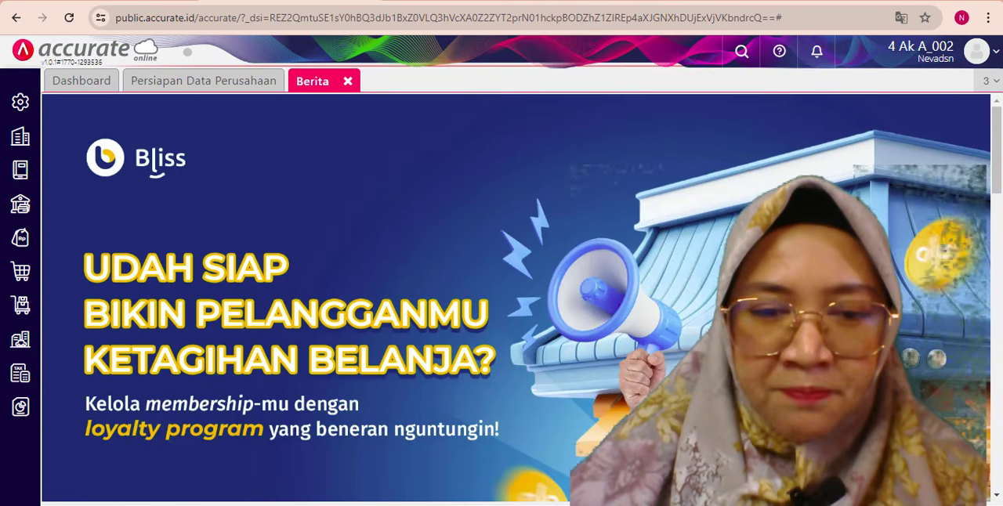
# - Read the 5 Januari 2019 task in the exercise PDF and open a new Penomoran Faktur Pajak record in Accurate Online
pyautogui.hotkey('alt', 'Tab')
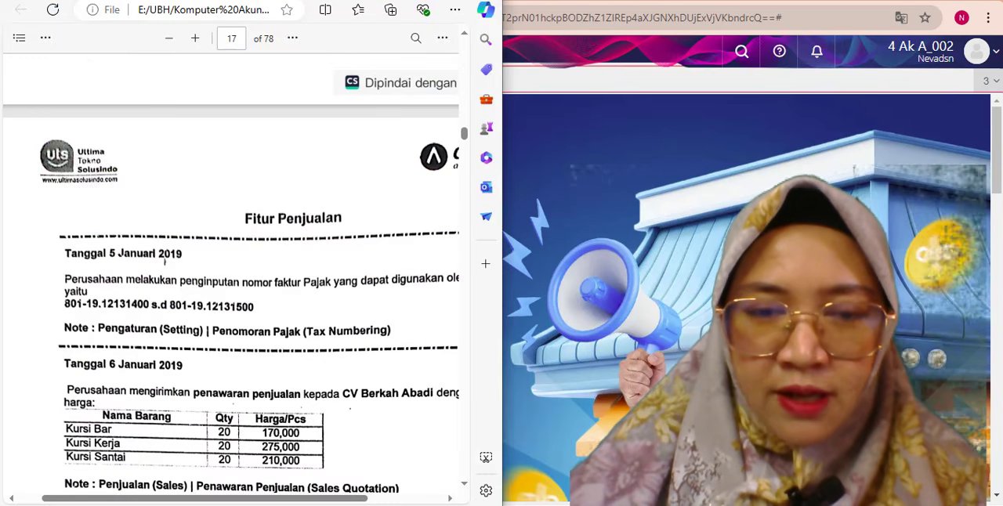
pyautogui.scroll(-2, 343, 194)
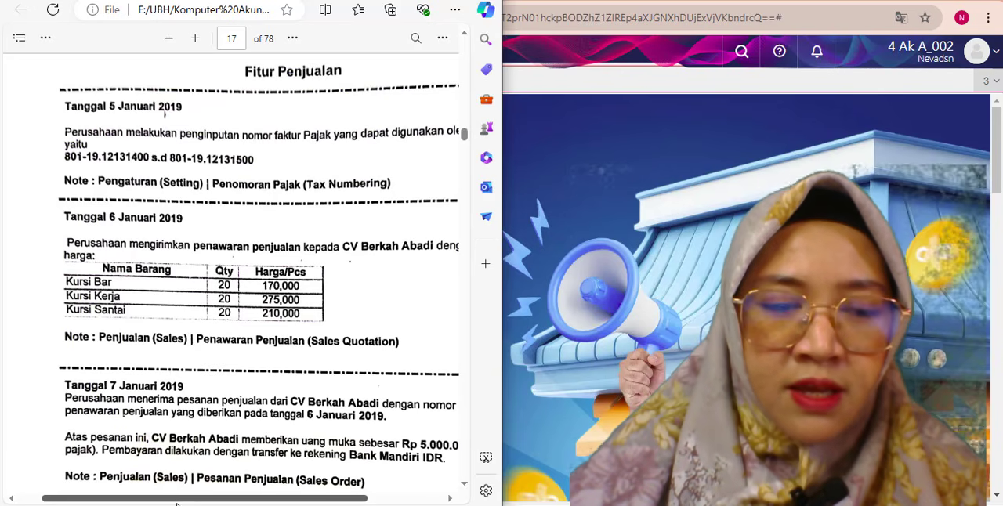
pyautogui.moveTo(185, 498); pyautogui.dragTo(206, 496)
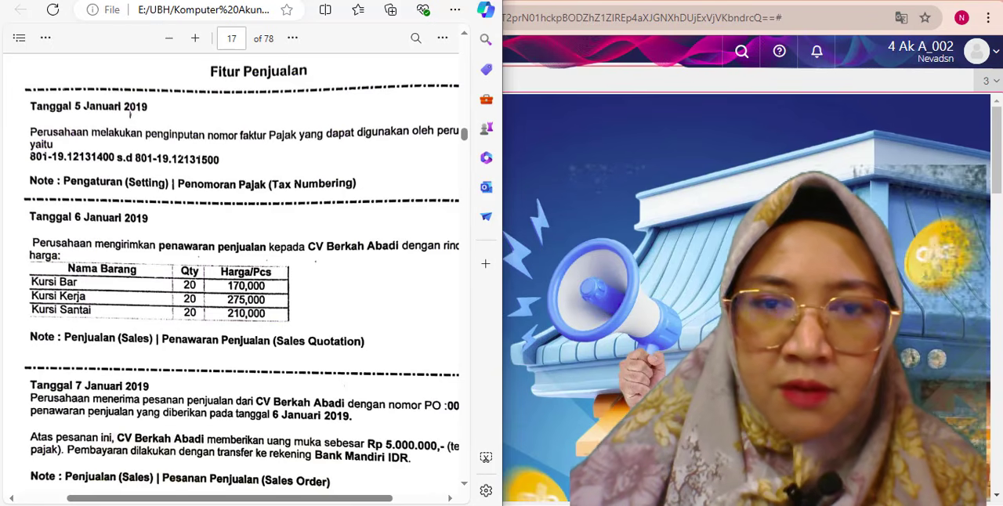
pyautogui.hotkey('alt', 'Tab')
pyautogui.click(26, 376)
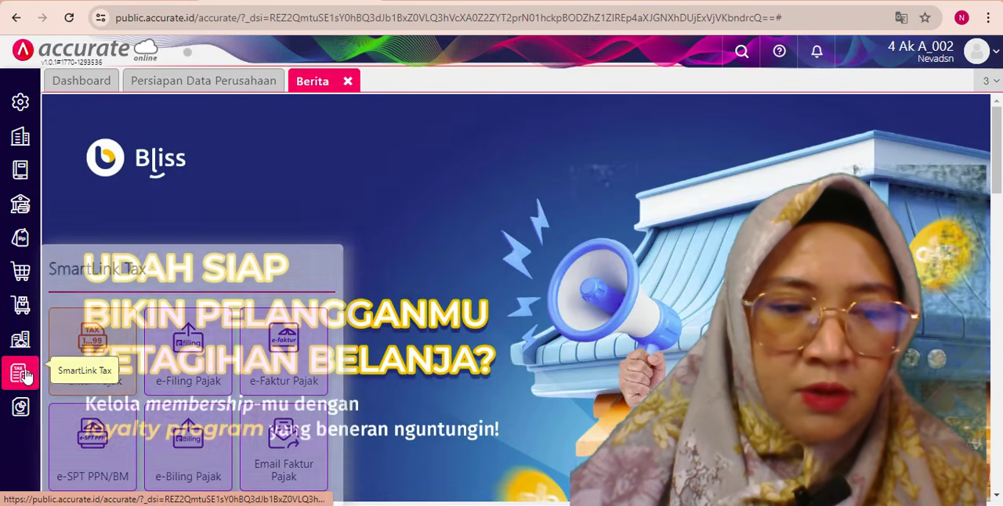
pyautogui.click(99, 365)
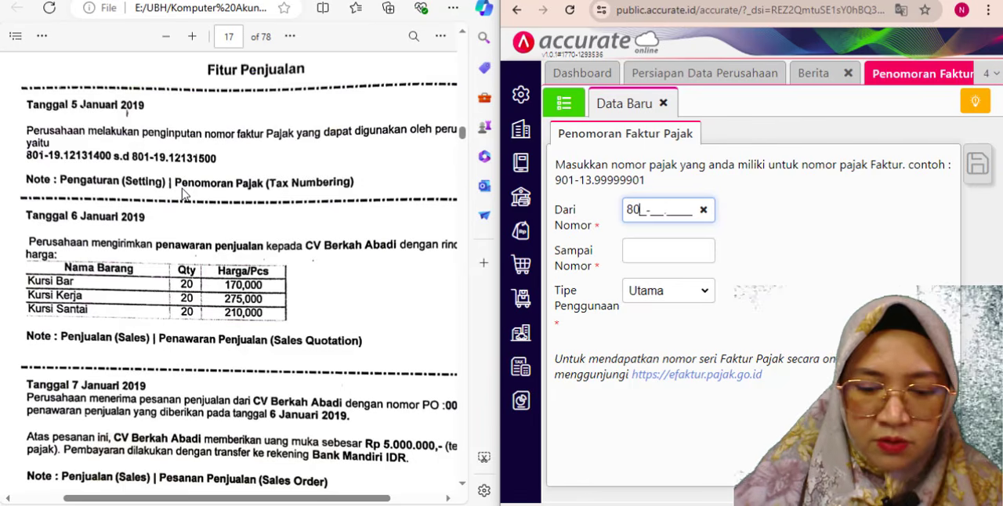
# - Enter the tax invoice number range from 801-19.12131400 to 801-19.12131500 and save the record
pyautogui.write('801-19.1213')
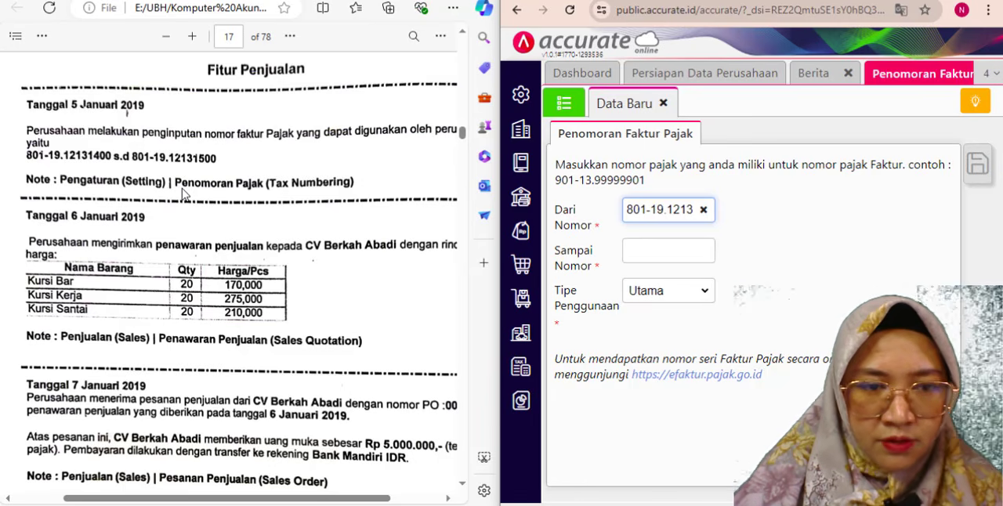
pyautogui.click(647, 259)
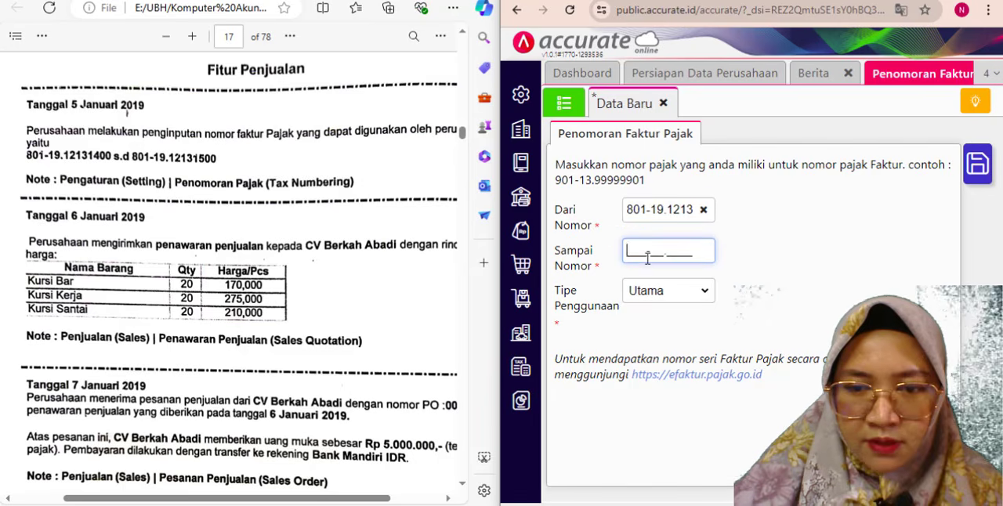
pyautogui.write('8')
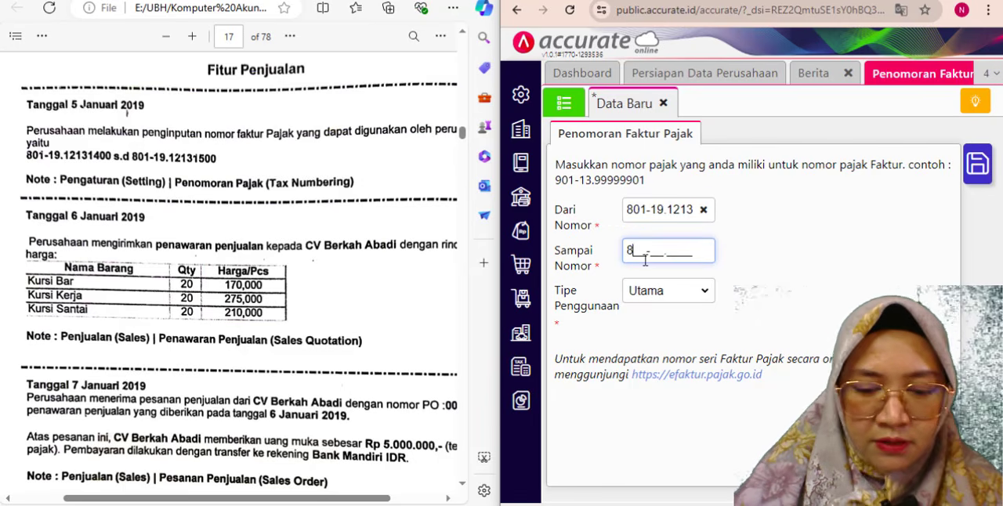
pyautogui.write('01-19.1213')
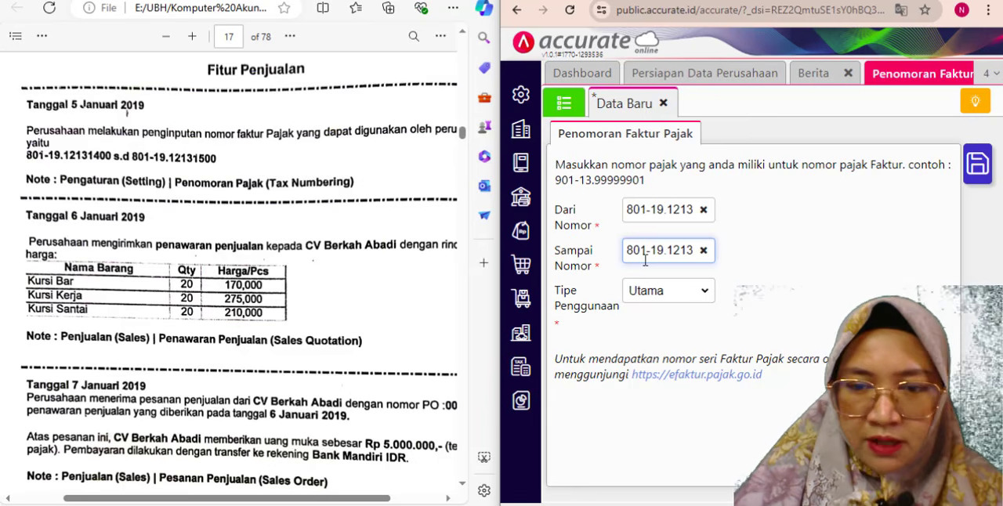
pyautogui.click(802, 252)
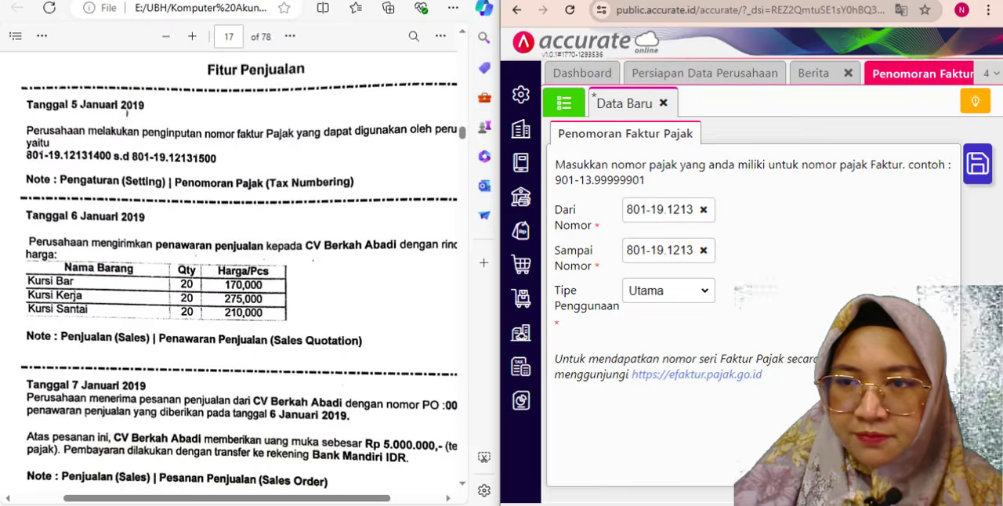
pyautogui.press('super+Up')
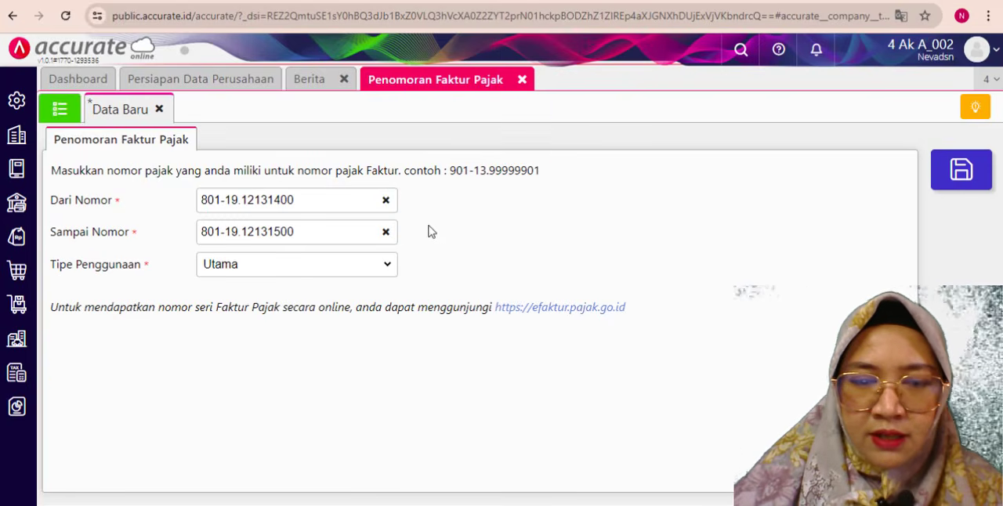
pyautogui.click(959, 173)
# - Review the 6 Januari 2019 sales quotation task in the PDF and arrange Accurate Online side by side with it
pyautogui.hotkey('alt', 'Tab')
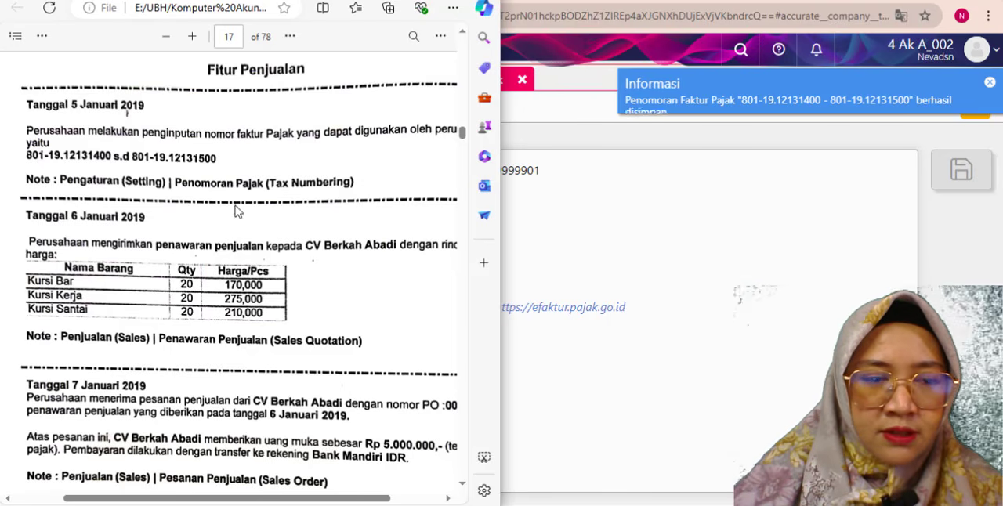
pyautogui.scroll(-2, 238, 212)
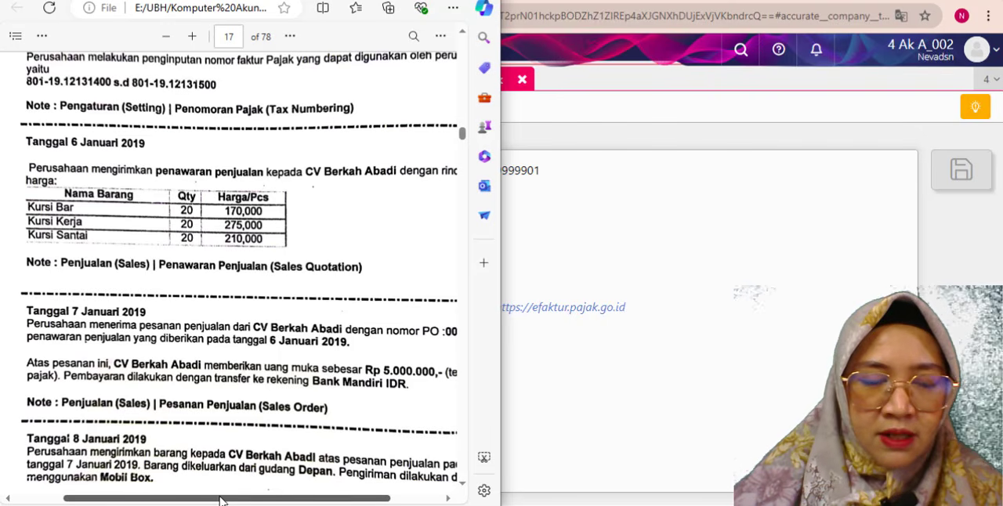
pyautogui.moveTo(222, 502); pyautogui.dragTo(230, 501)
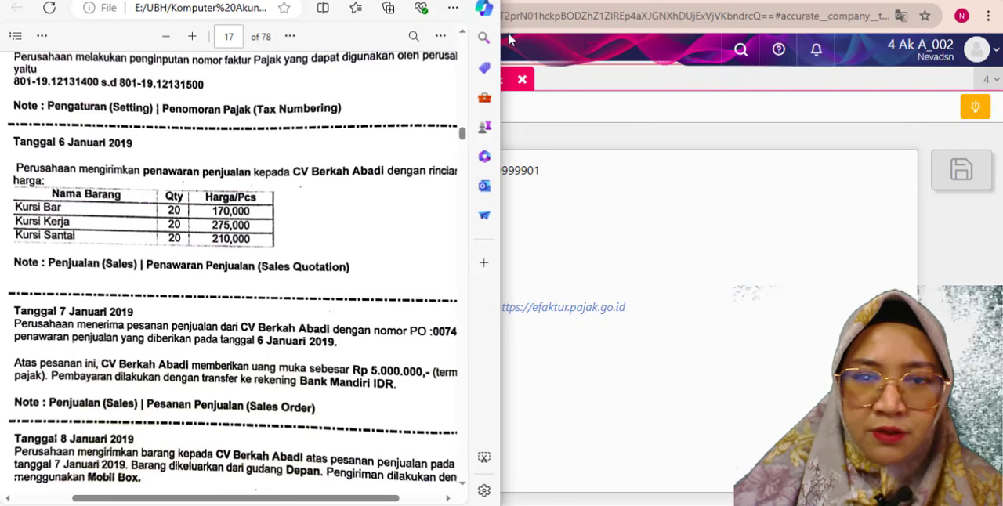
pyautogui.click(570, 2)
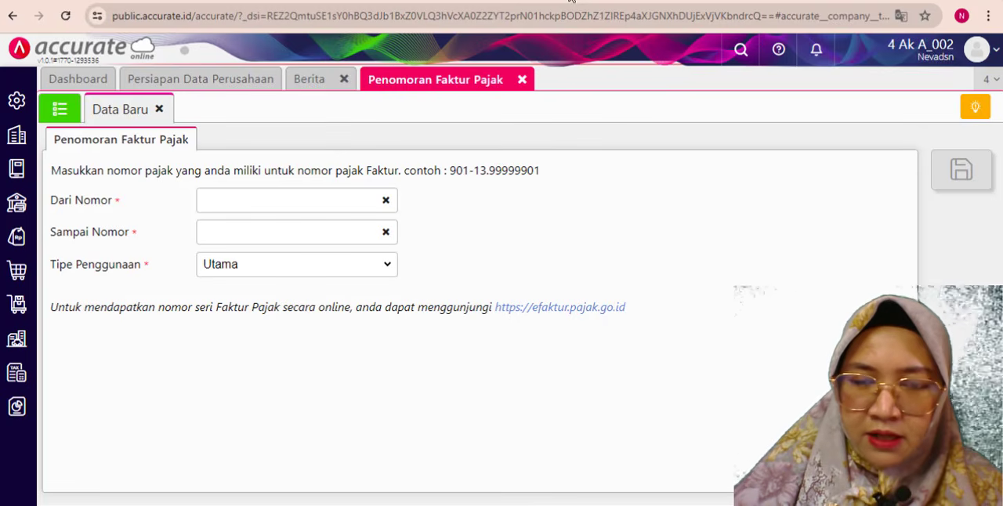
pyautogui.press('super')
pyautogui.press('super')
pyautogui.press('super+Right')
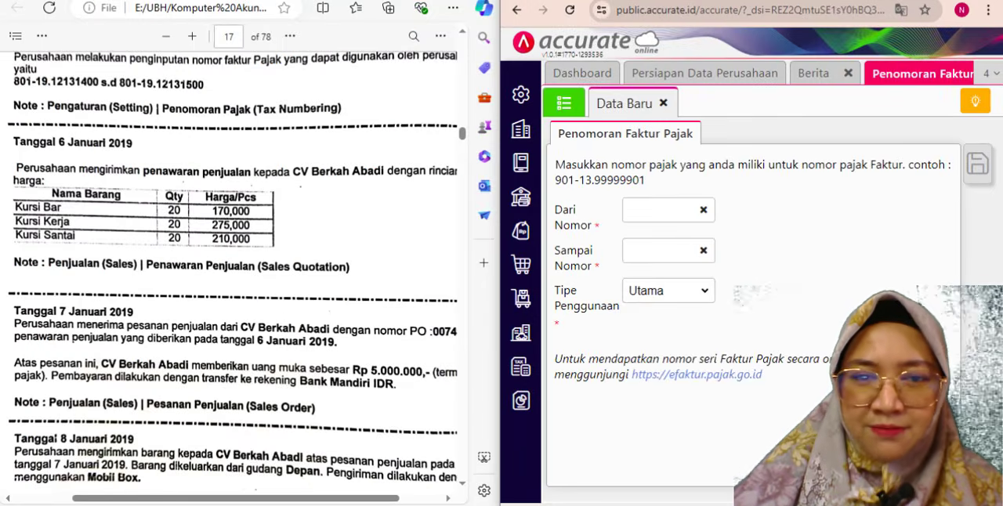
# - Close the empty tax numbering form and open a new Penawaran Penjualan form
pyautogui.click(662, 104)
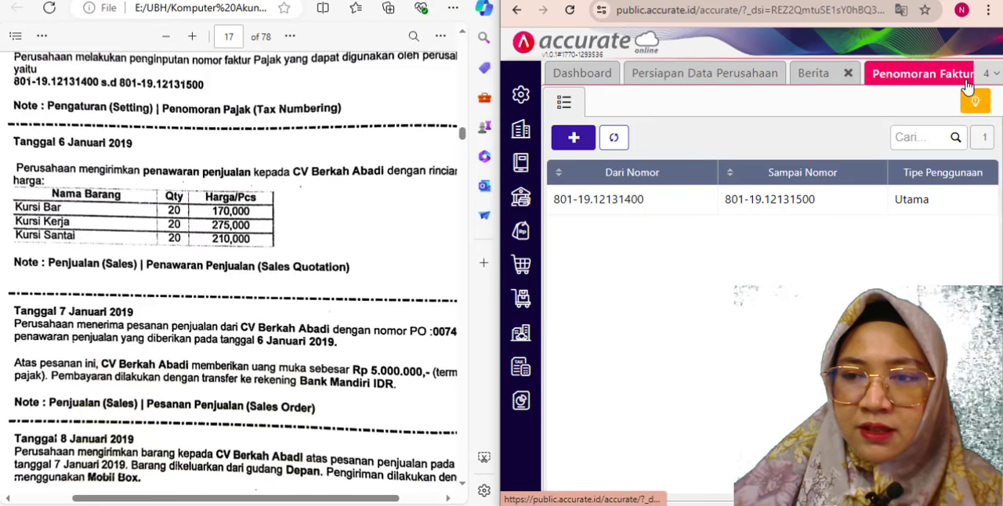
pyautogui.click(522, 233)
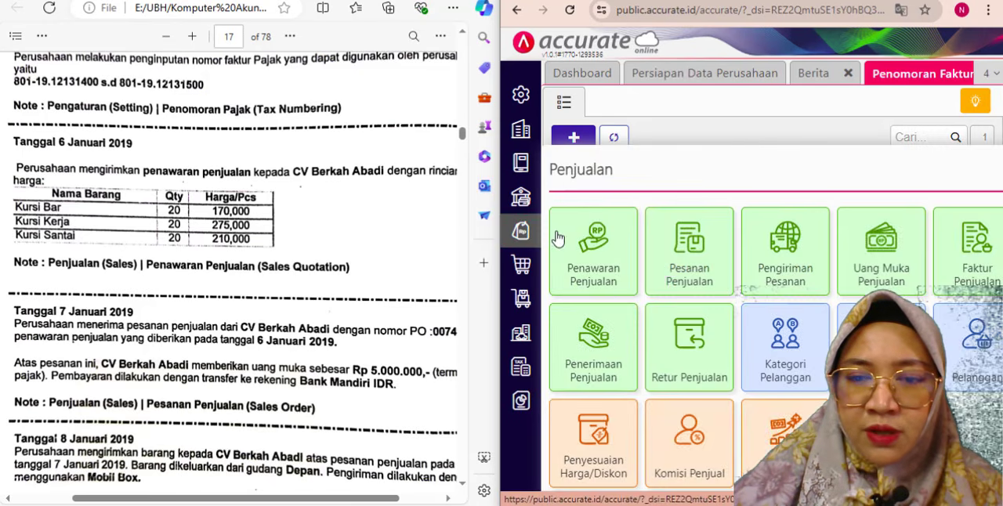
pyautogui.click(600, 261)
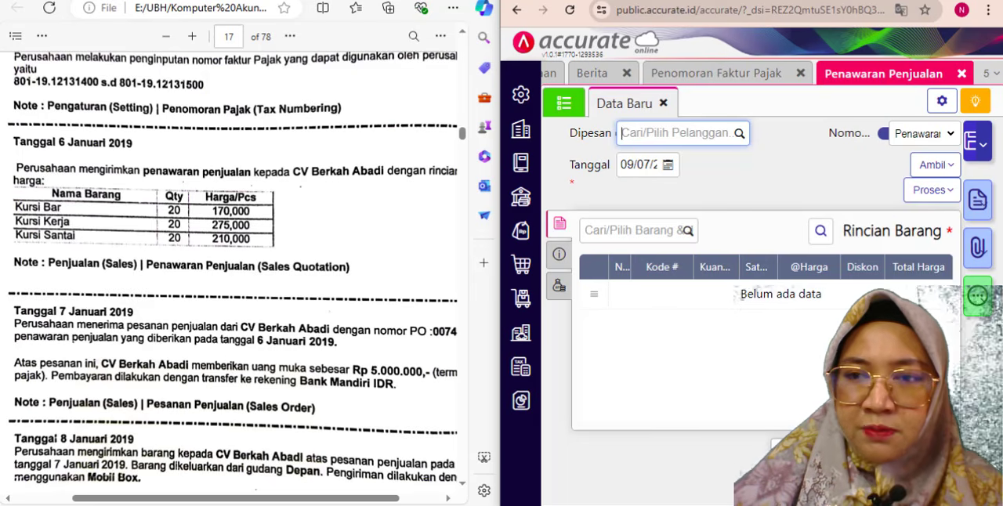
pyautogui.click(952, 1)
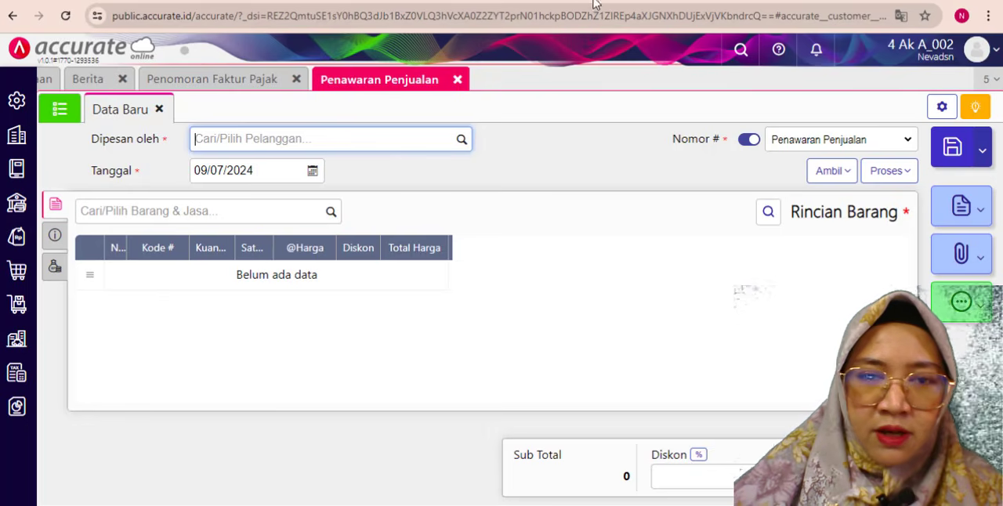
pyautogui.press('super')
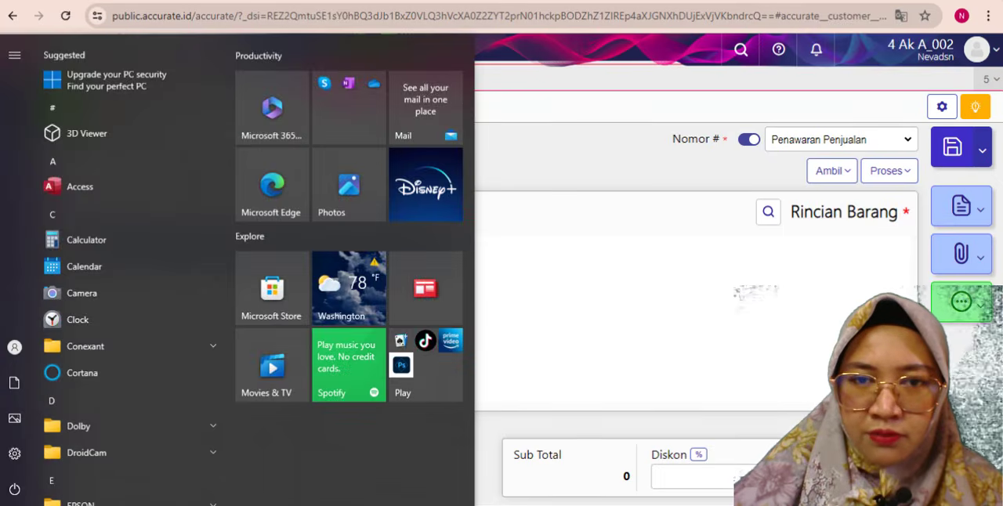
pyautogui.press('super')
pyautogui.press('super+Right')
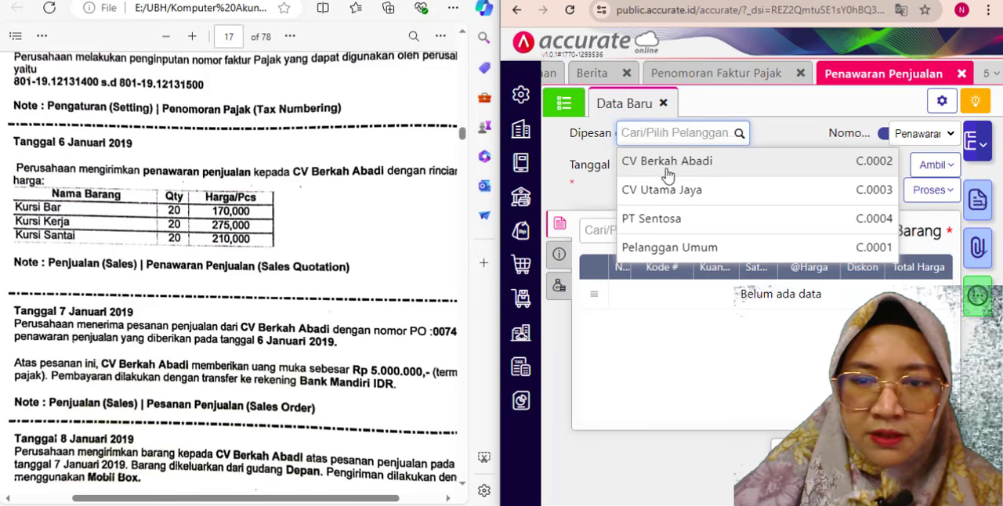
# - Choose CV Berkah Abadi as the quotation's customer and set its date to 6 January 2019
pyautogui.click(664, 165)
pyautogui.click(637, 182)
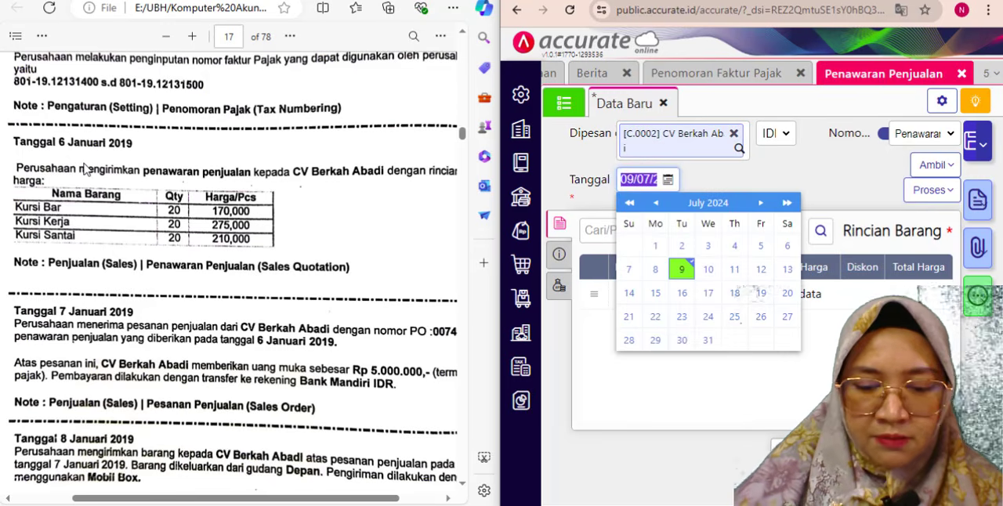
pyautogui.write('06')
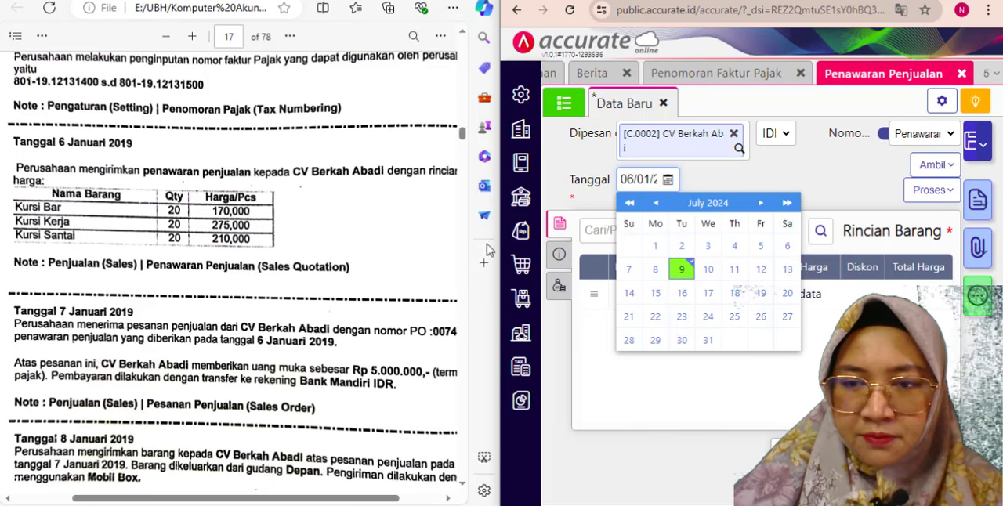
pyautogui.click(624, 219)
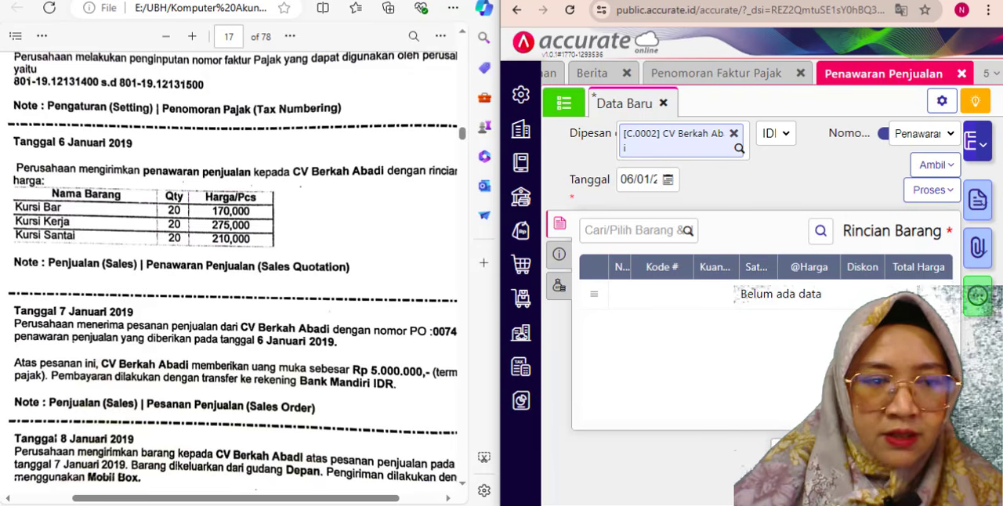
# - Add Kursi Bar to the sales quotation with a quantity of 20 PCS
pyautogui.click(607, 230)
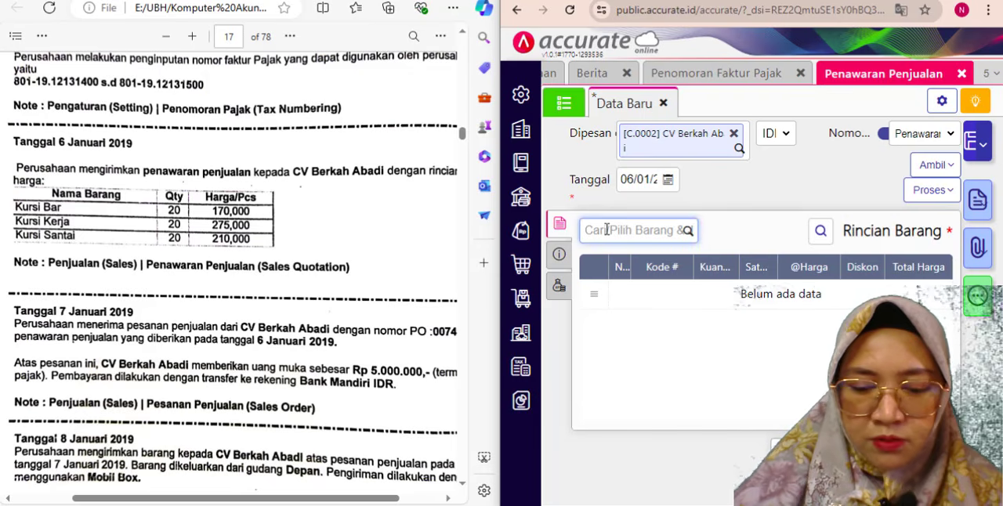
pyautogui.write('kus')
pyautogui.press('BackSpace')
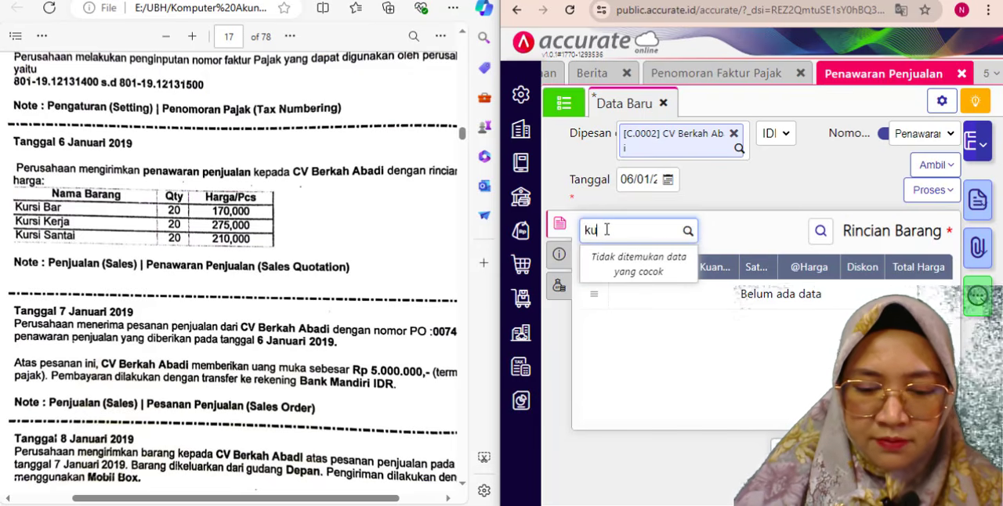
pyautogui.write('r')
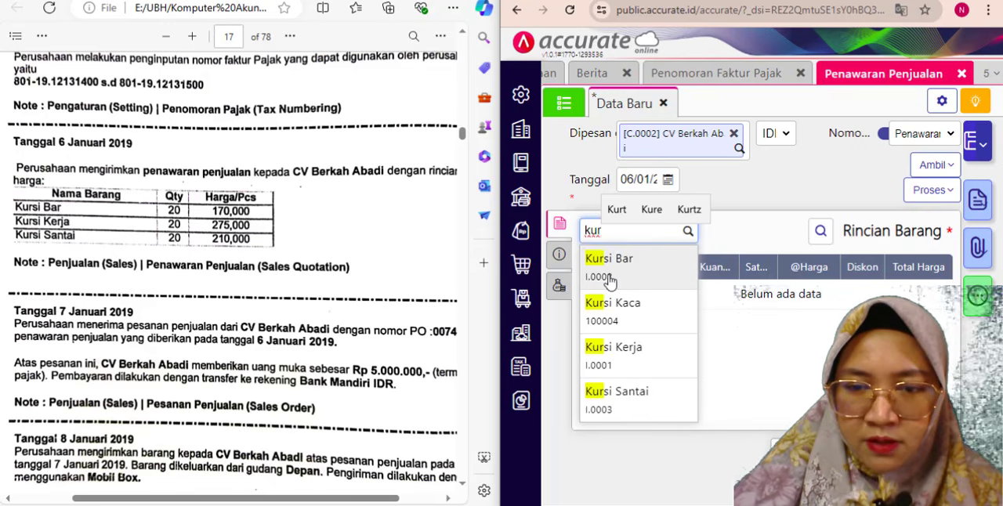
pyautogui.click(672, 259)
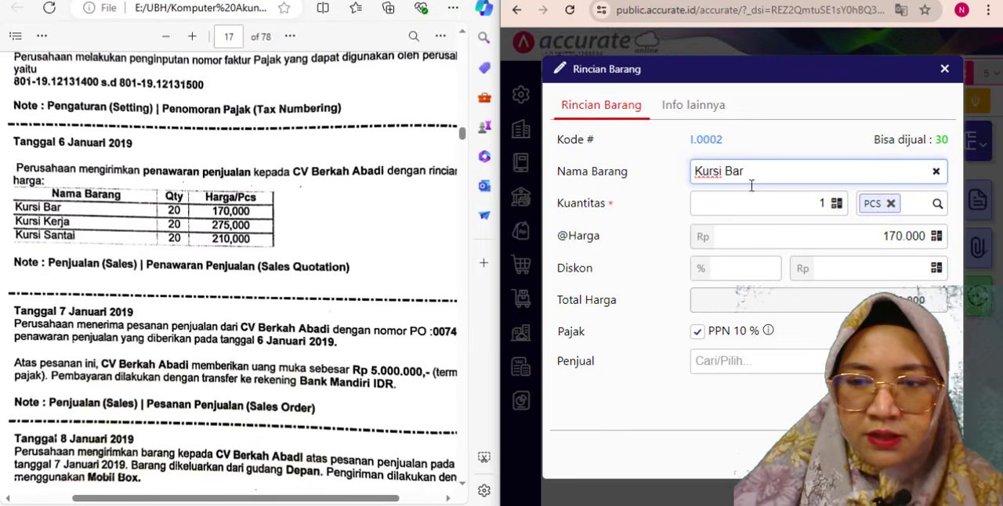
pyautogui.click(829, 205)
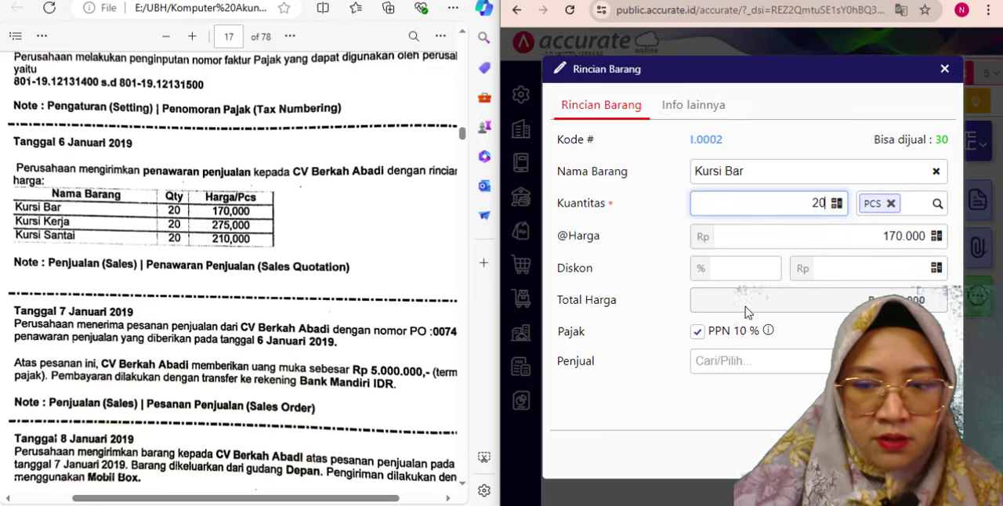
pyautogui.click(922, 454)
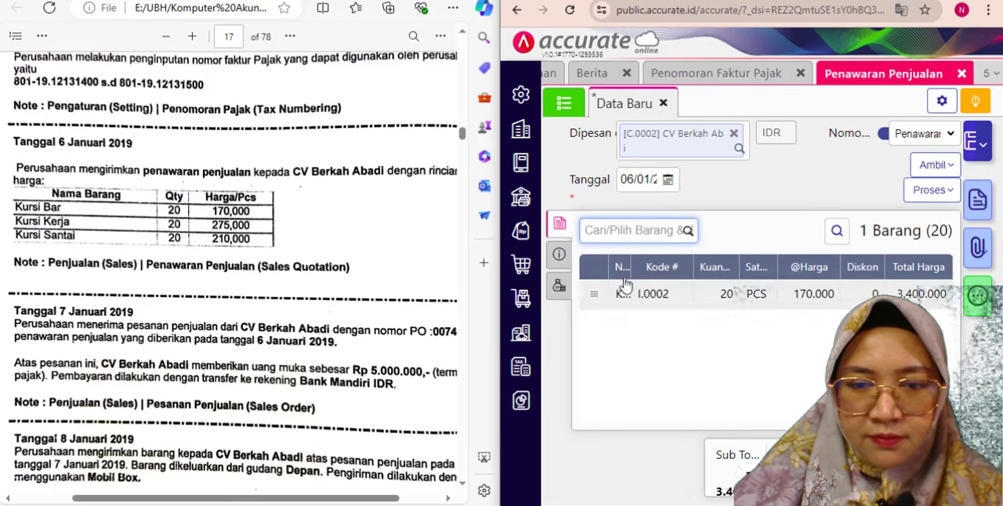
# - Add Kursi Kerja to the sales quotation with a quantity of 20 PCS
pyautogui.write('ker')
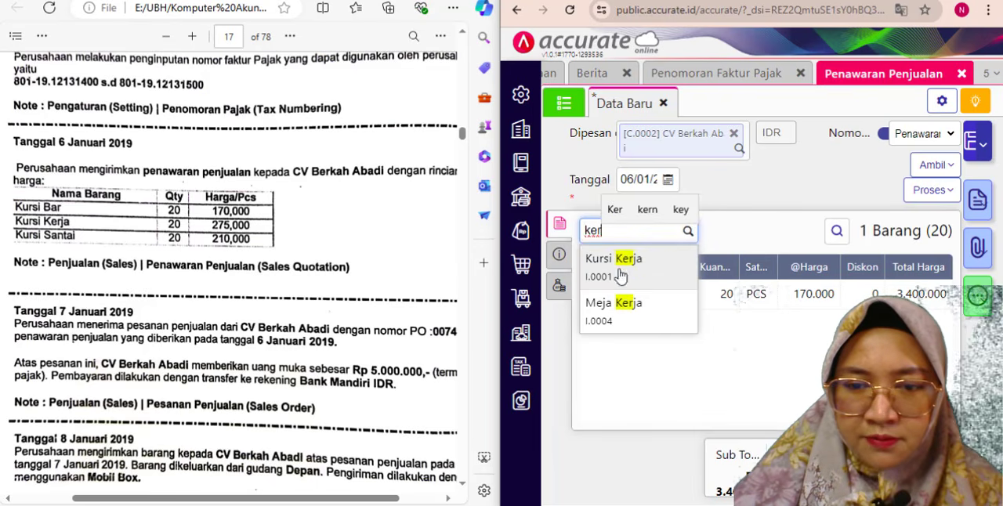
pyautogui.click(615, 266)
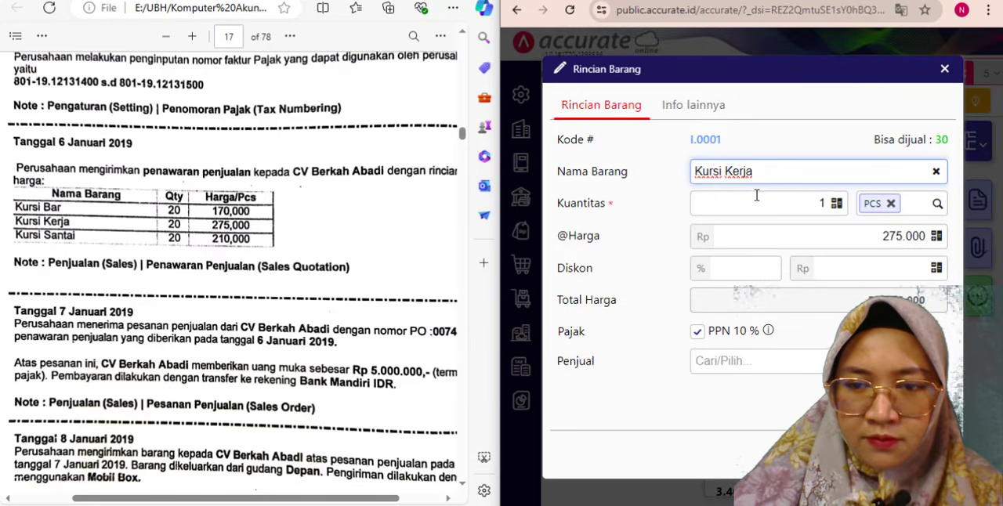
pyautogui.click(804, 210)
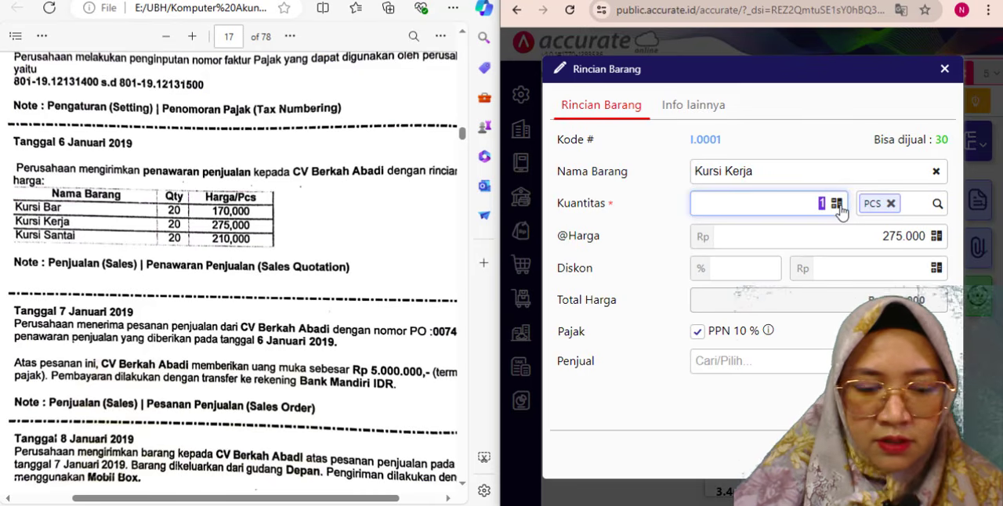
pyautogui.write('20')
pyautogui.click(918, 454)
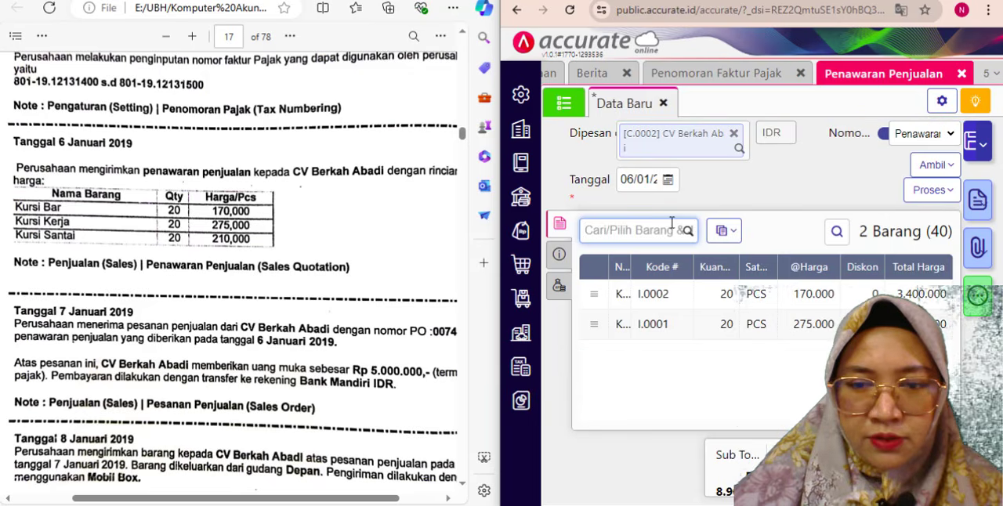
# - Add Kursi Santai to the sales quotation with a quantity of 20 PCS
pyautogui.write('santa')
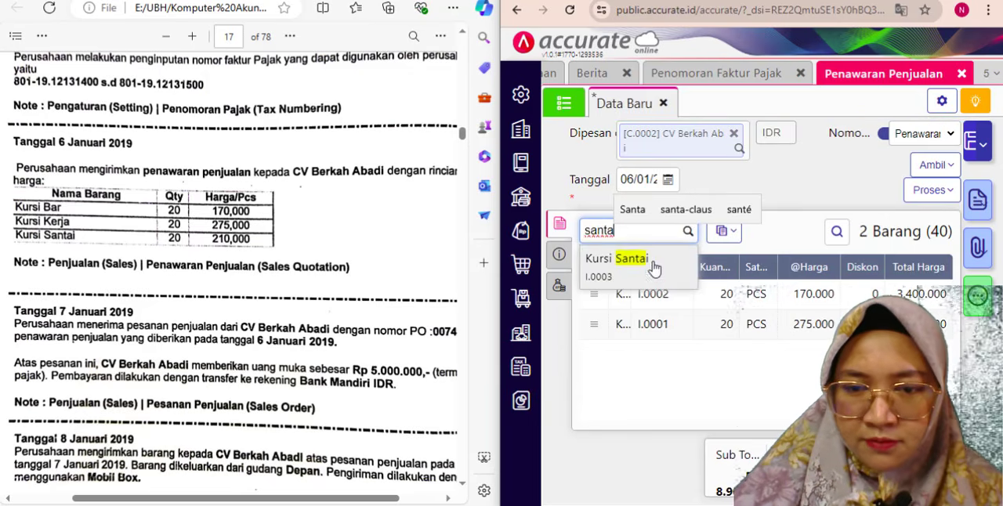
pyautogui.click(651, 265)
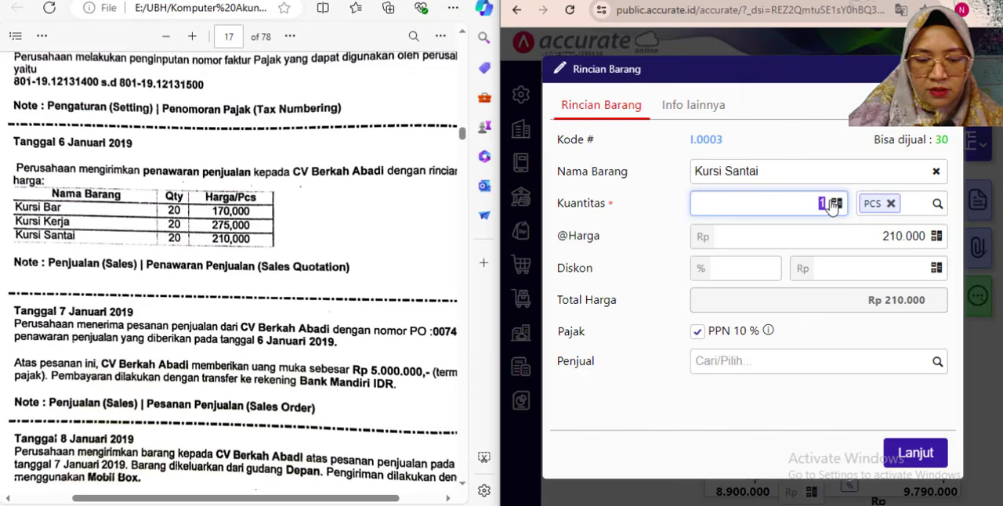
pyautogui.write('20')
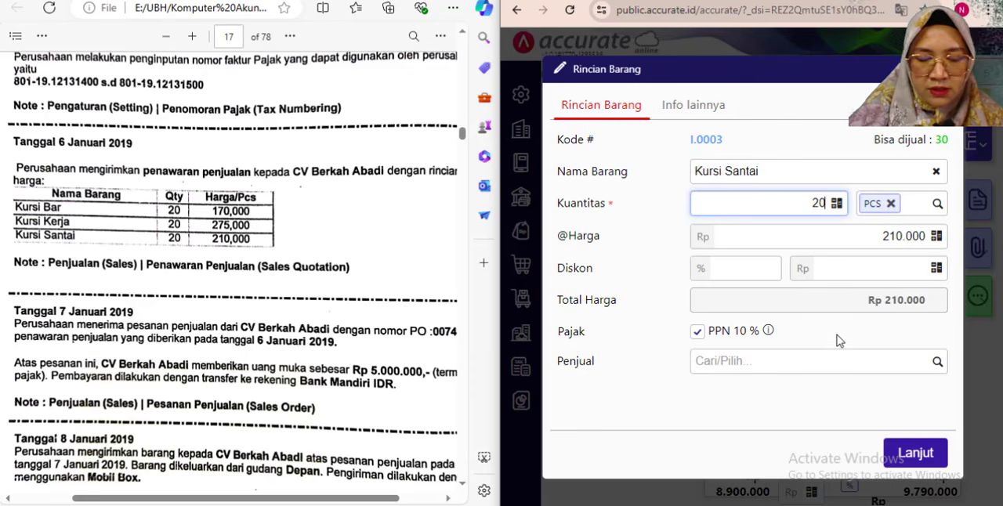
pyautogui.press('Tab')
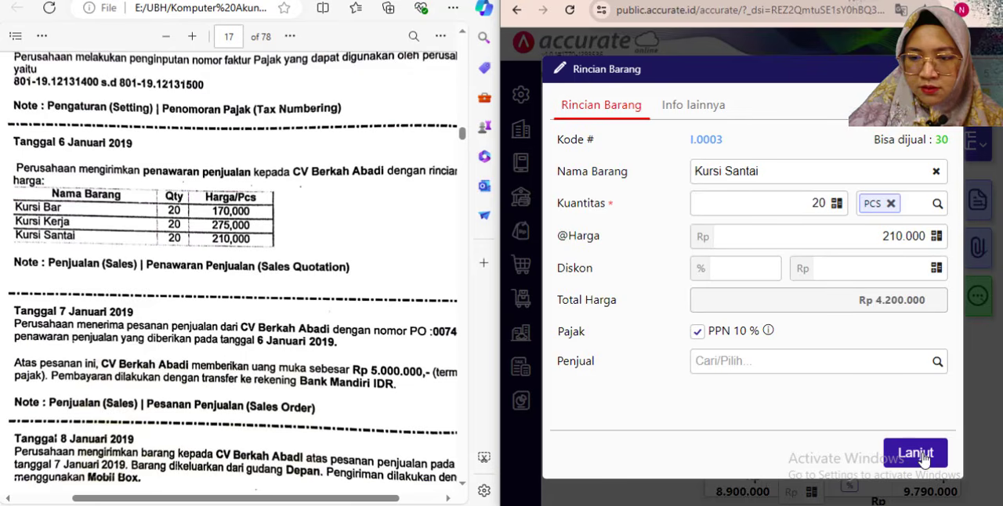
pyautogui.click(923, 459)
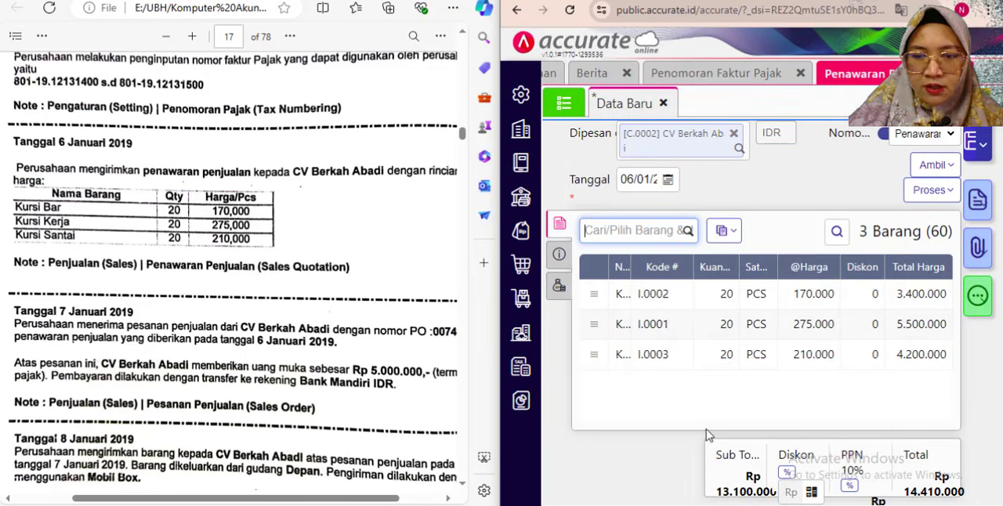
pyautogui.click(659, 408)
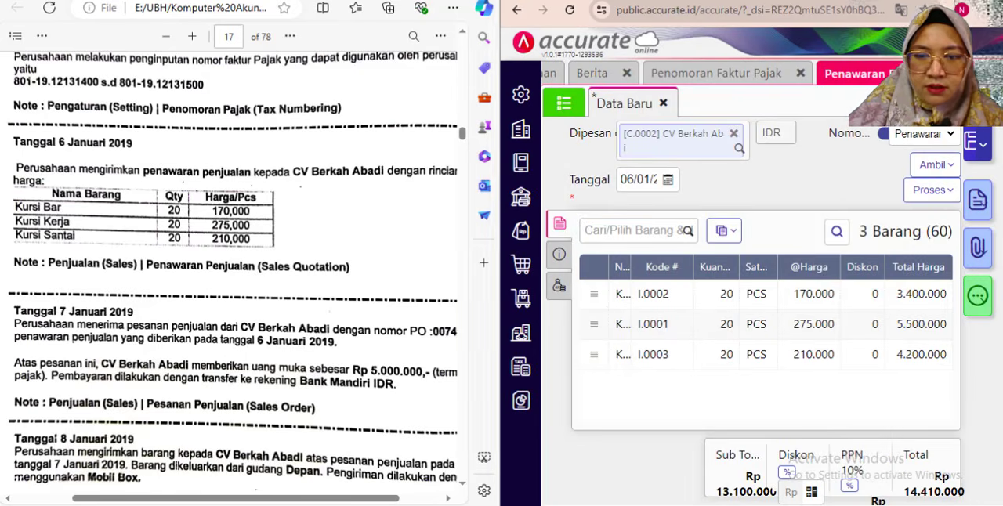
# - Fill in the quotation's additional info with Jakarta as the Alamat and "Penawaran barang" as the Keterangan
pyautogui.click(951, 1)
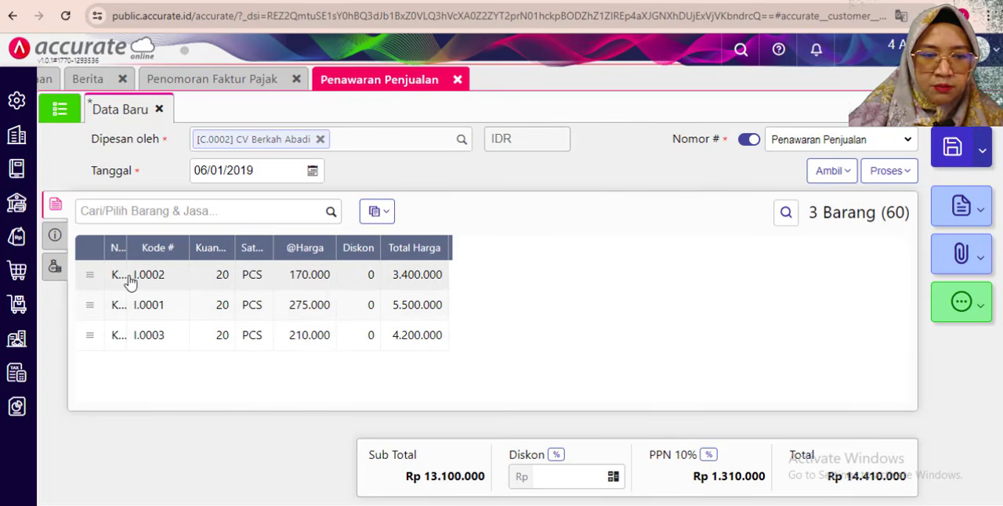
pyautogui.click(57, 236)
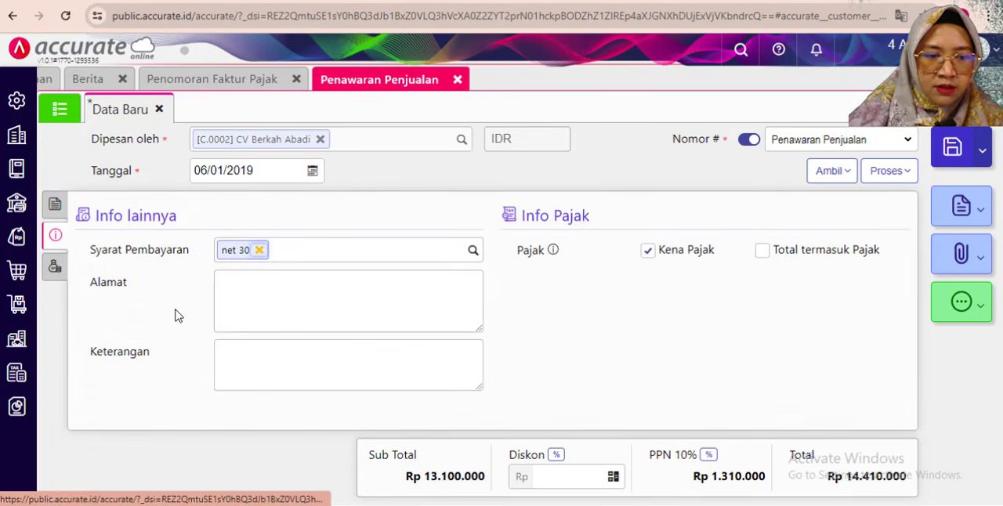
pyautogui.click(254, 292)
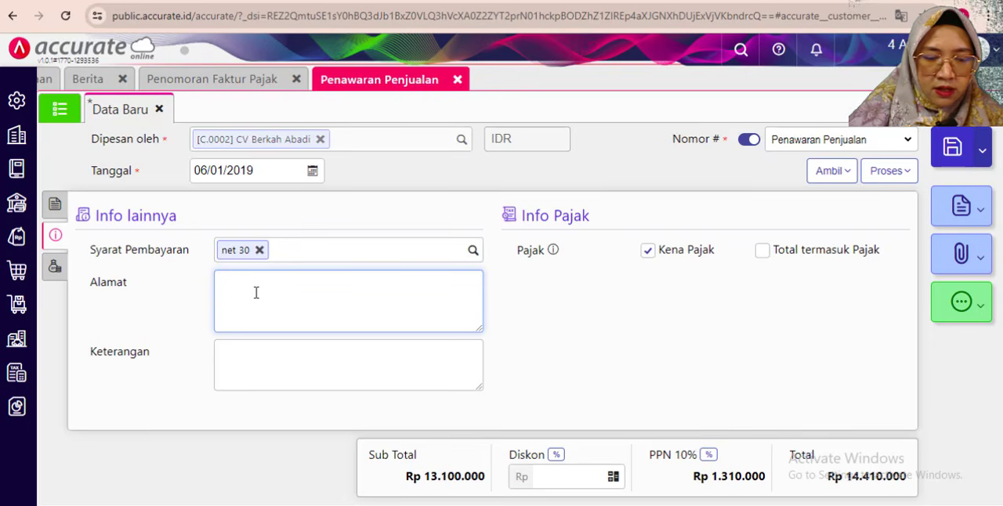
pyautogui.write('Jakarta')
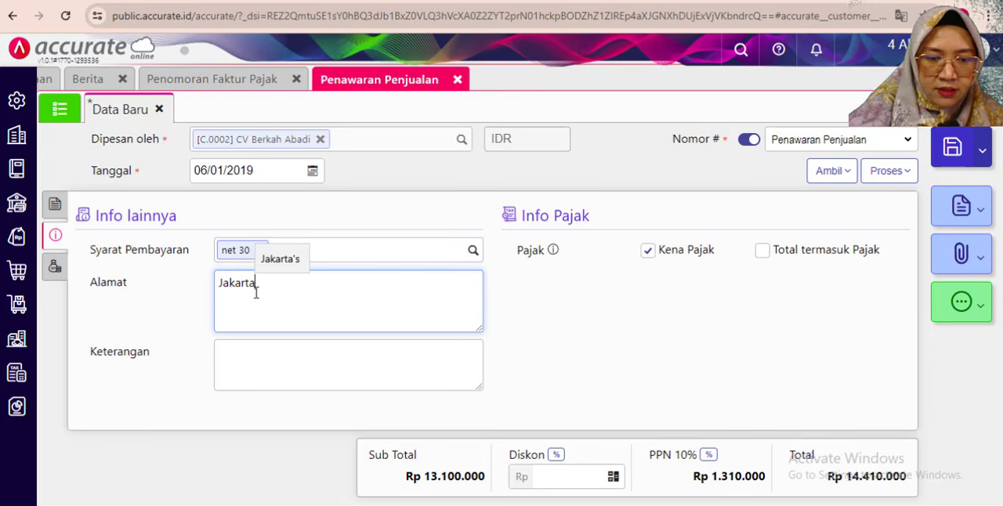
pyautogui.click(256, 360)
pyautogui.write('P')
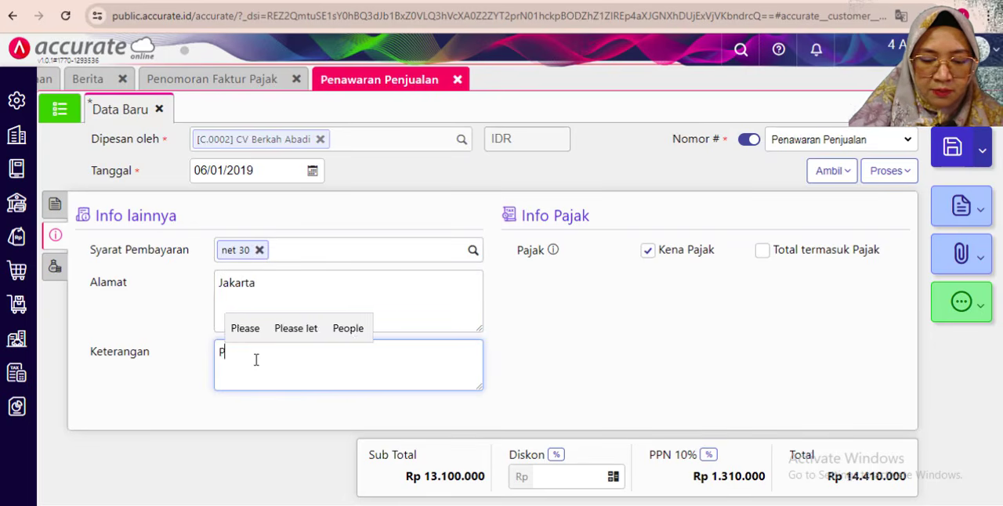
pyautogui.write('enawaran')
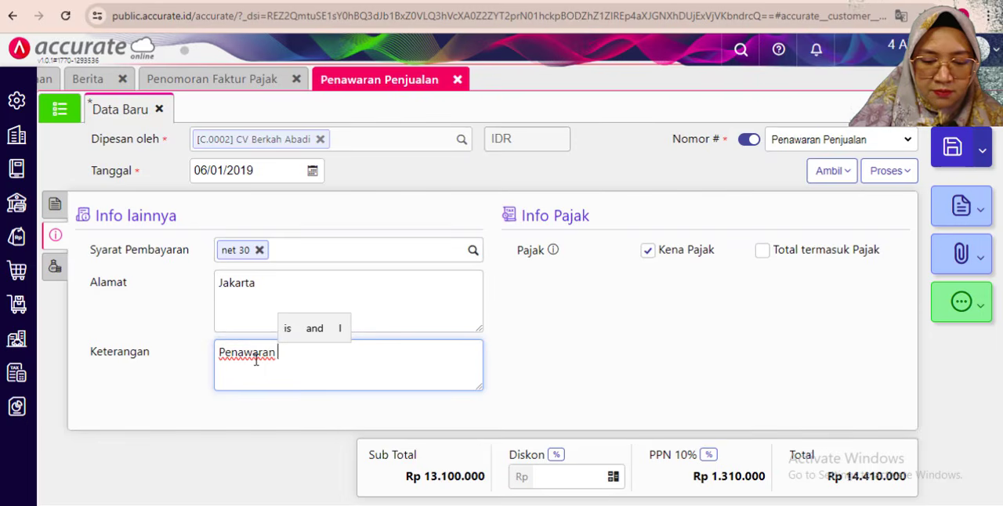
pyautogui.write('barang')
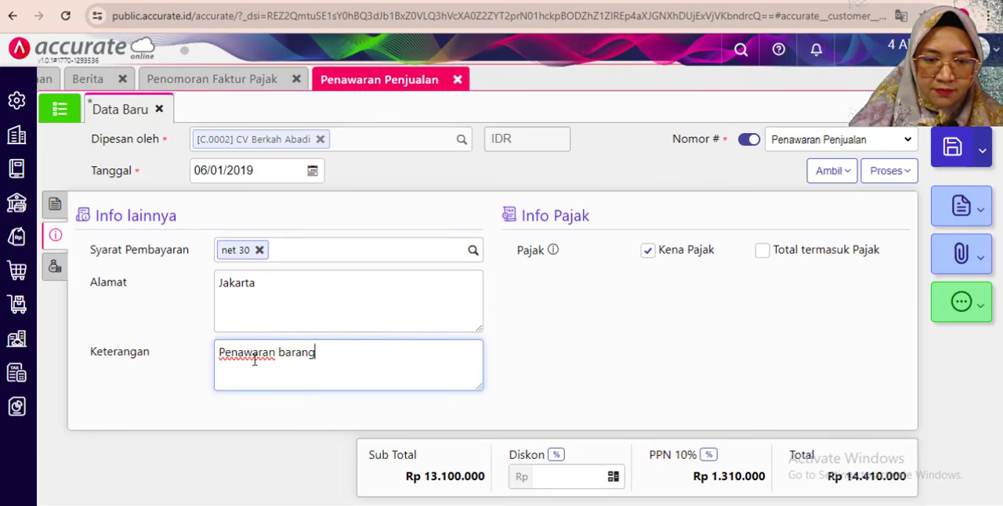
pyautogui.click(582, 336)
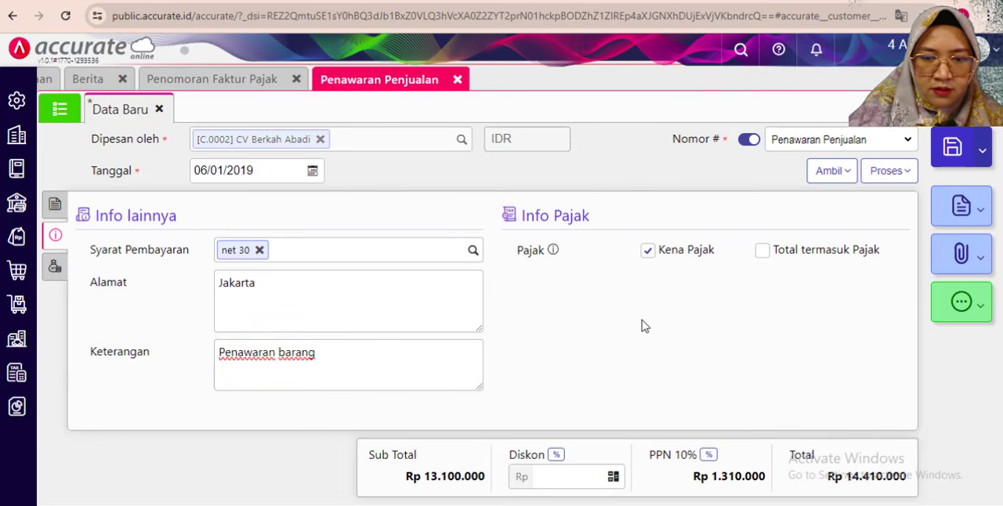
# - Check the quotation's Biaya Lainnya and item details, and save the sales quotation
pyautogui.click(54, 267)
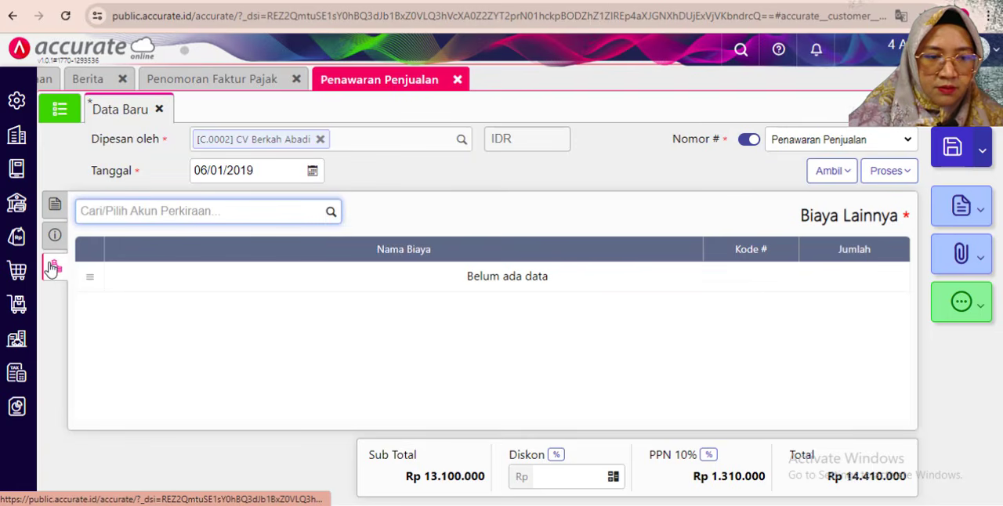
pyautogui.click(52, 206)
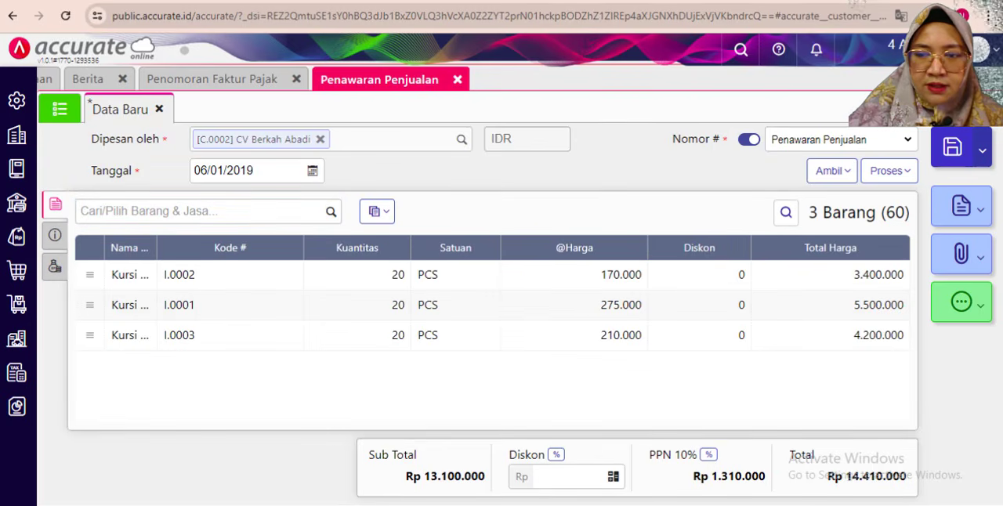
pyautogui.click(952, 150)
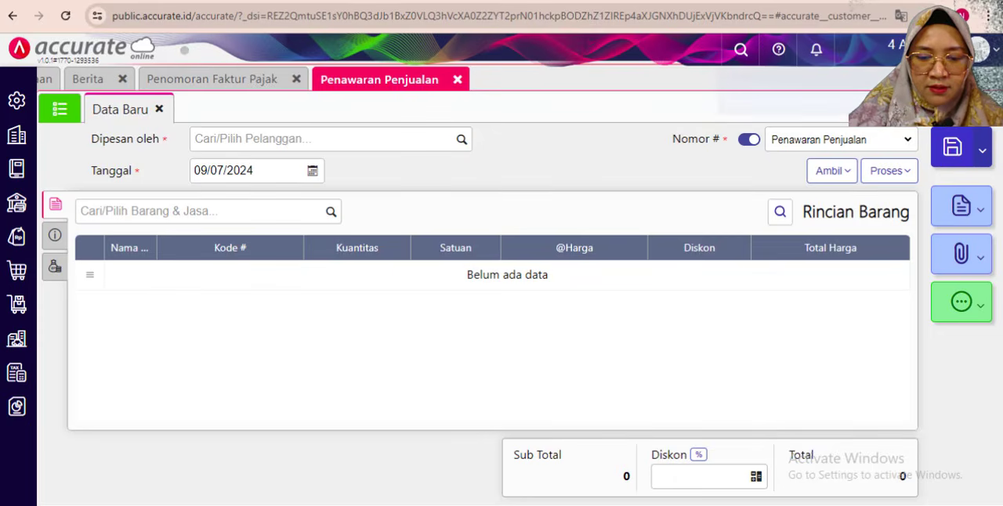
# - Read the 7 January 2019 transaction in the exercise PDF and open a new Pesanan Penjualan form in Accurate Online
pyautogui.hotkey('alt', 'Tab')
pyautogui.scroll(-3, 119, 324)
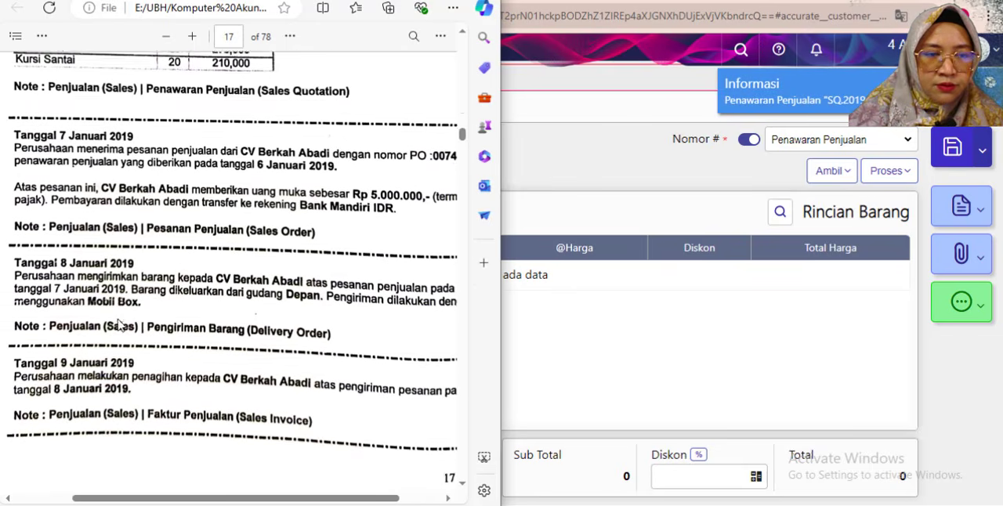
pyautogui.scroll(-1, 119, 324)
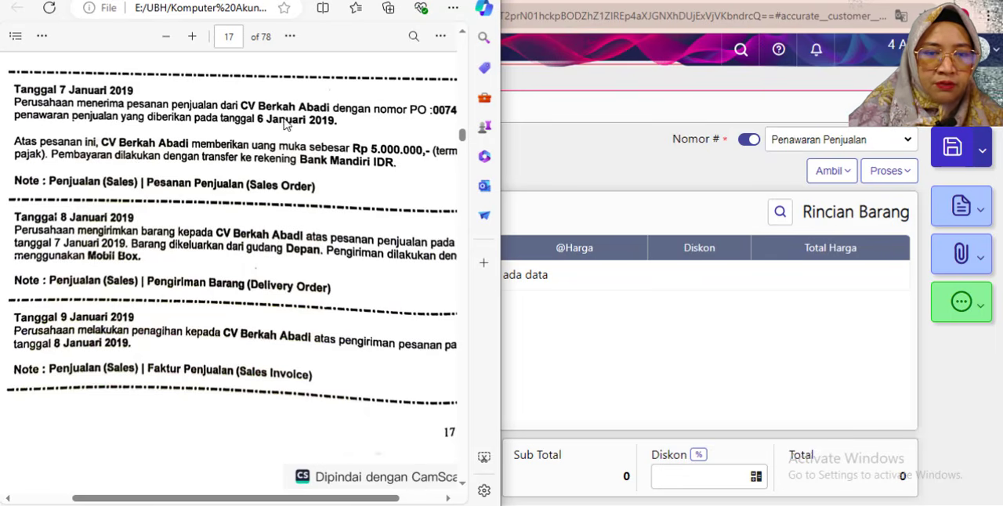
pyautogui.moveTo(215, 501)
pyautogui.mouseDown()
pyautogui.moveTo(249, 501)
pyautogui.moveTo(221, 501)
pyautogui.mouseUp()
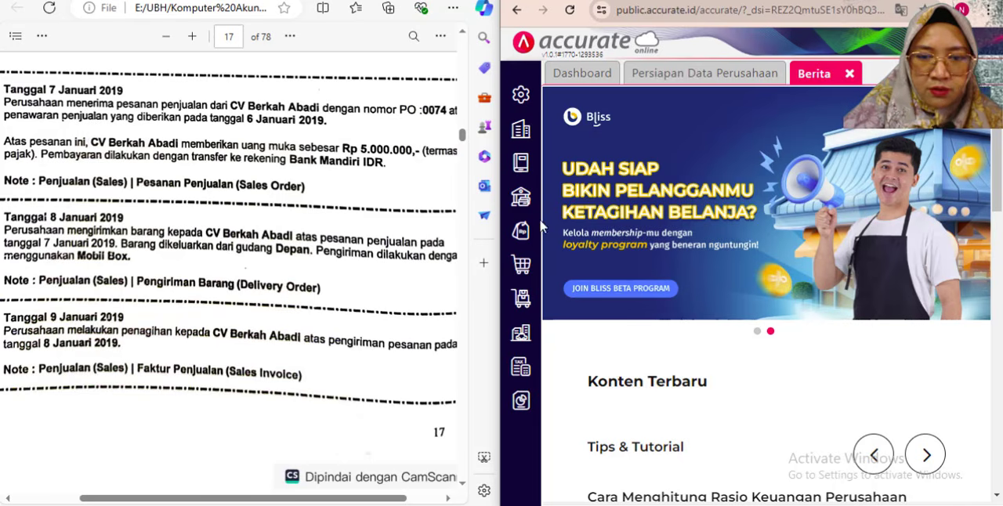
pyautogui.click(537, 236)
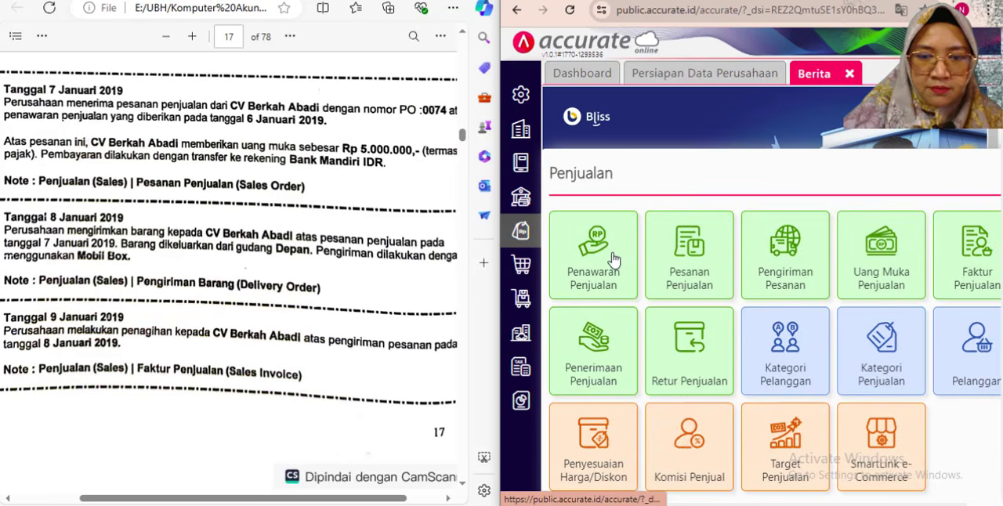
pyautogui.click(695, 270)
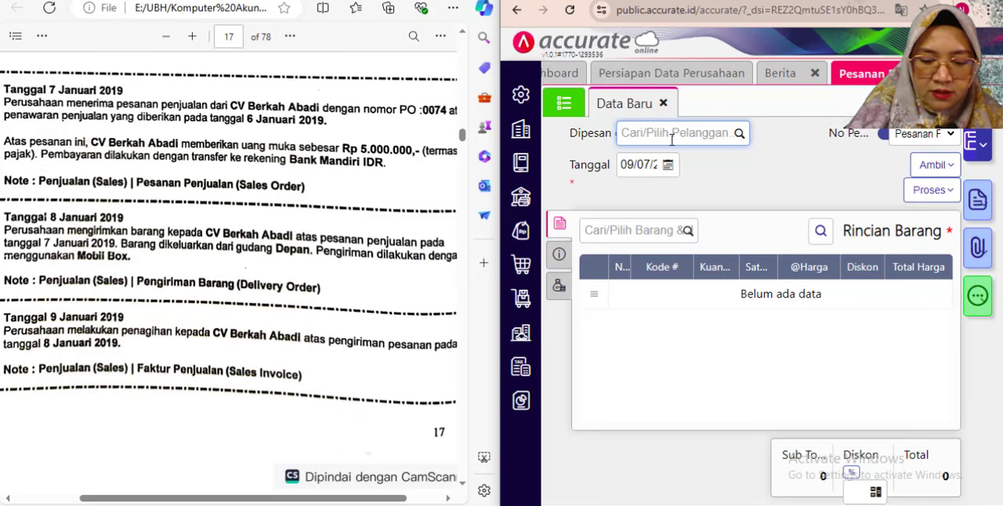
# - Choose CV Berkah Abadi as the sales order's customer and set its date to 7 January 2019
pyautogui.write('ber')
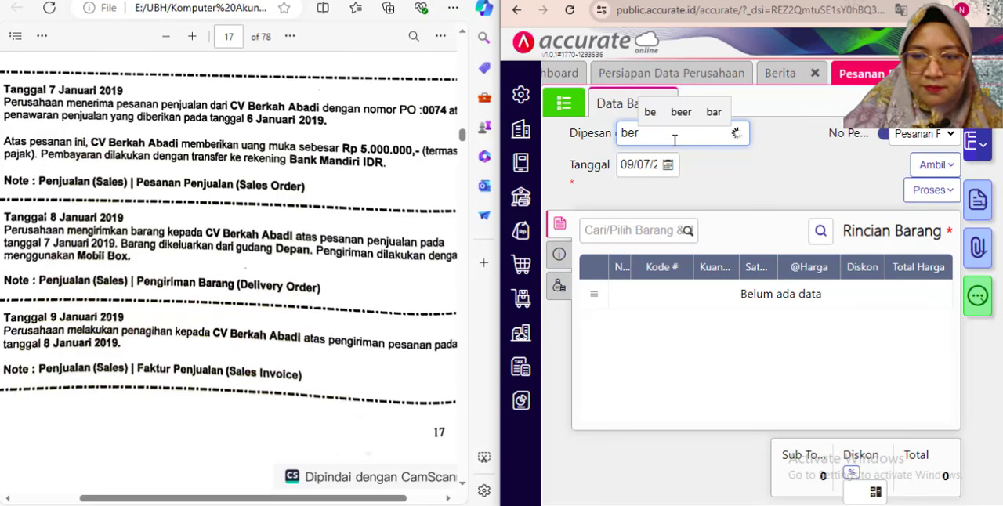
pyautogui.click(678, 181)
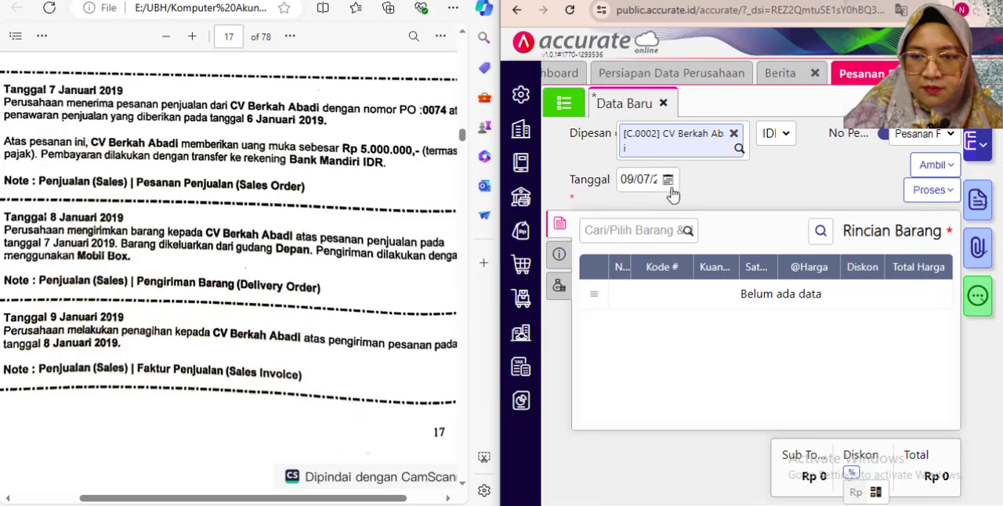
pyautogui.click(626, 180)
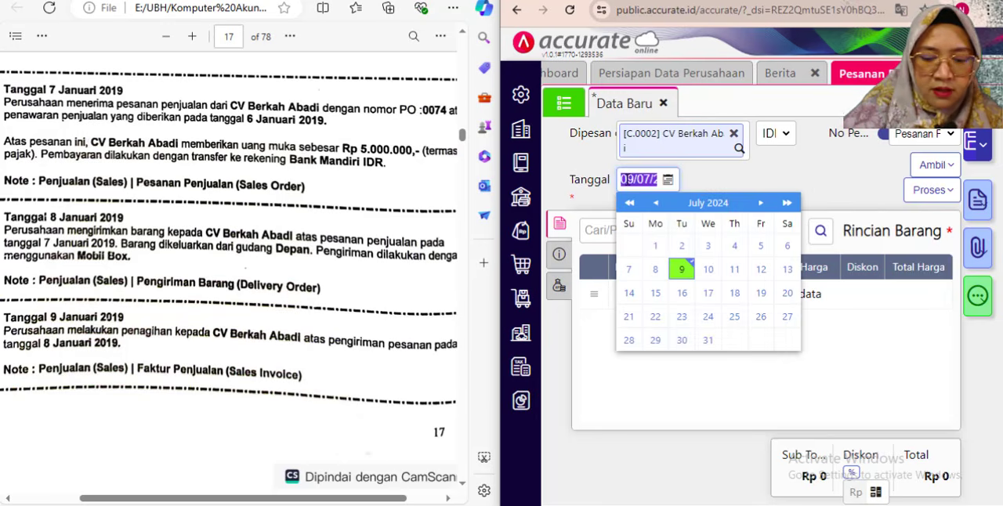
pyautogui.write('01/')
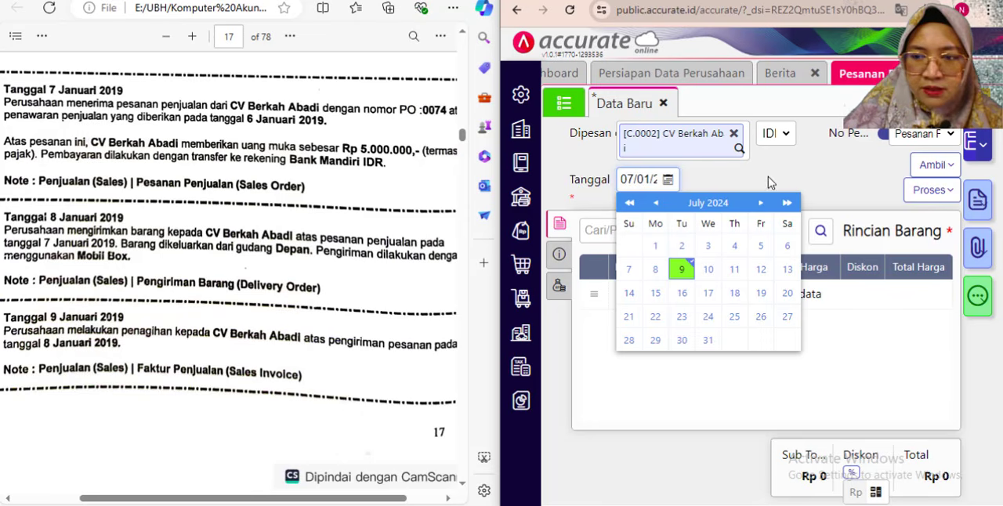
pyautogui.click(768, 178)
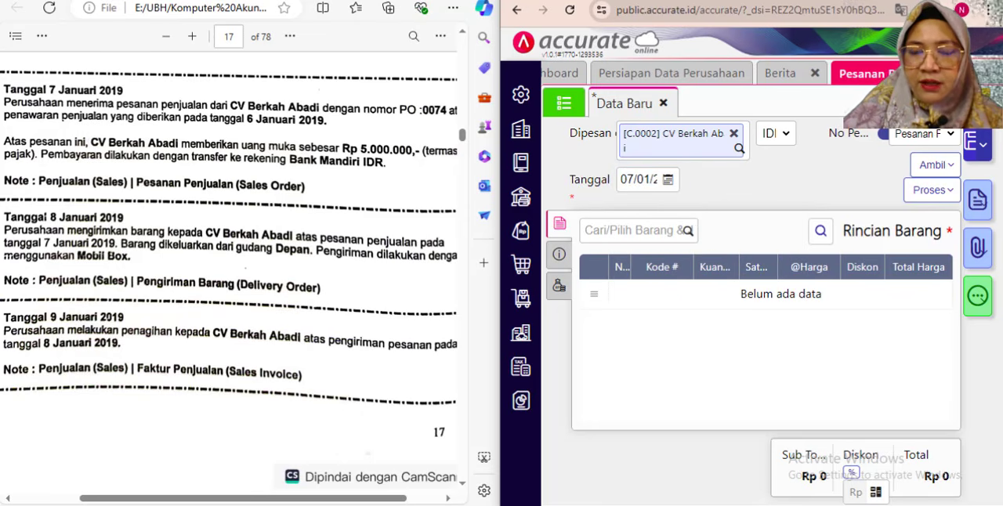
# - Copy all items from CV Berkah Abadi's 6 January 2019 quotation into the sales order and return to the exercise PDF's order details
pyautogui.click(949, 2)
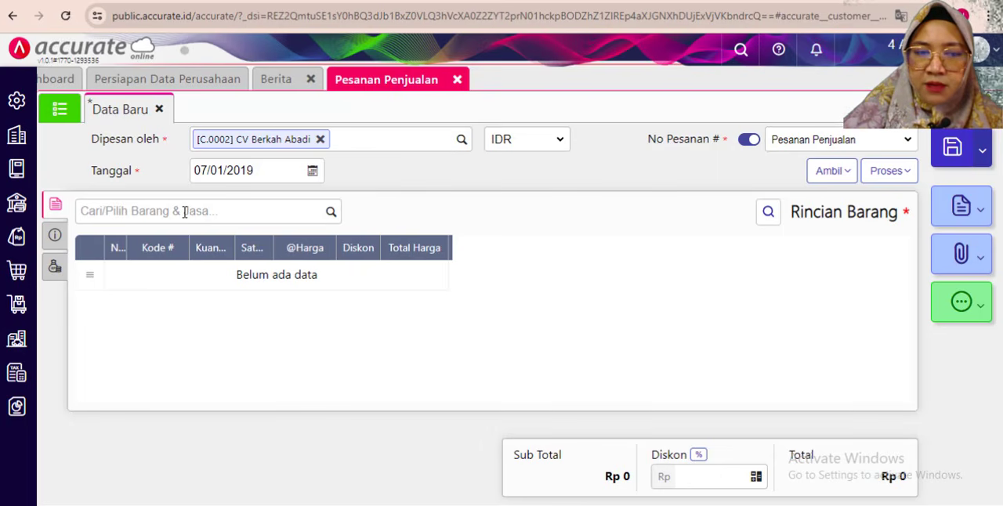
pyautogui.click(832, 171)
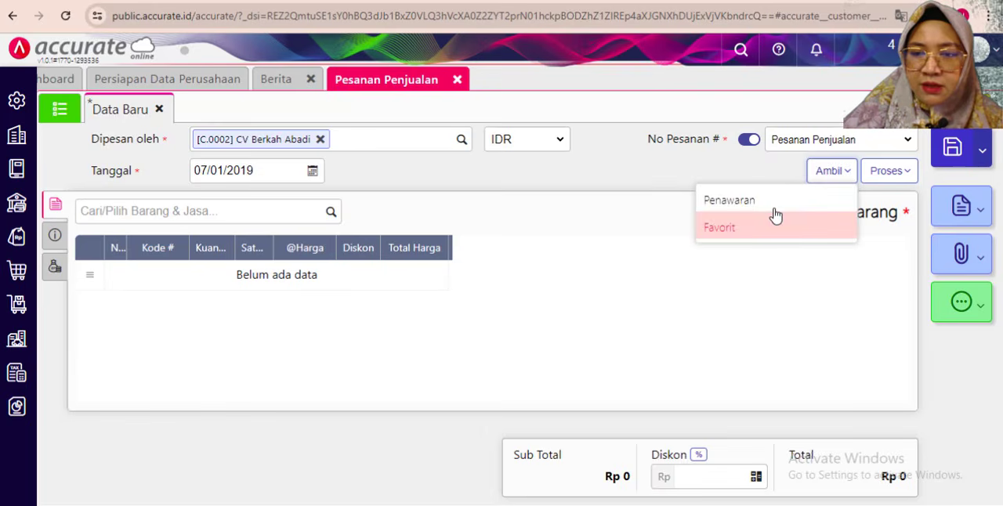
pyautogui.click(772, 205)
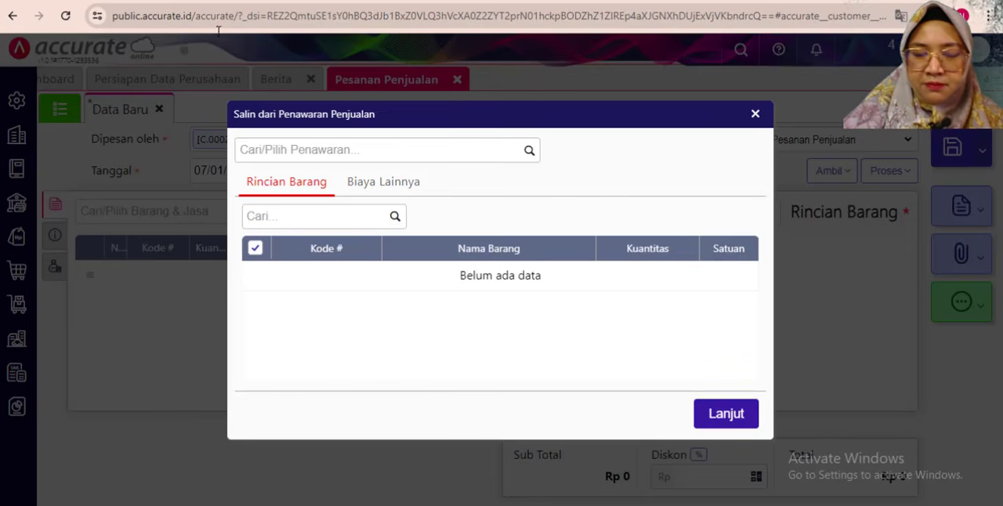
pyautogui.click(530, 150)
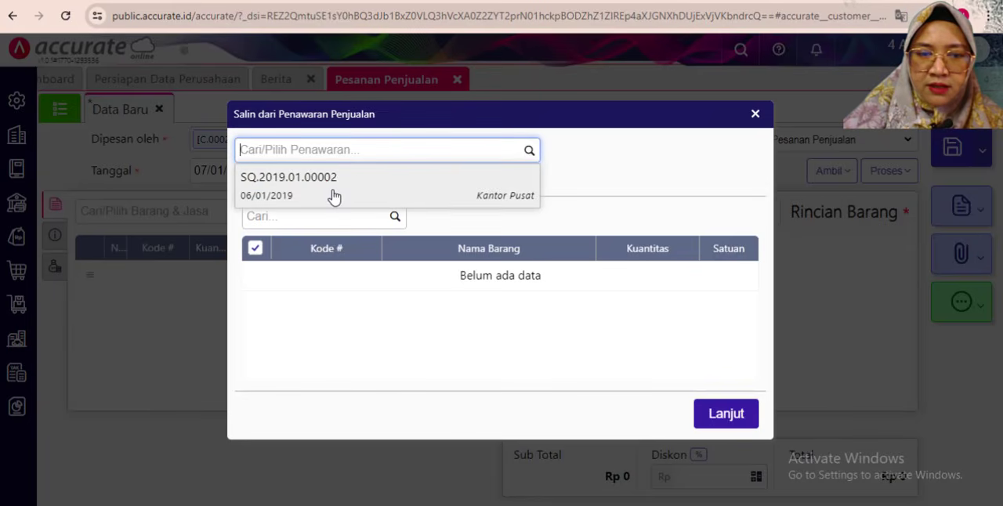
pyautogui.click(327, 194)
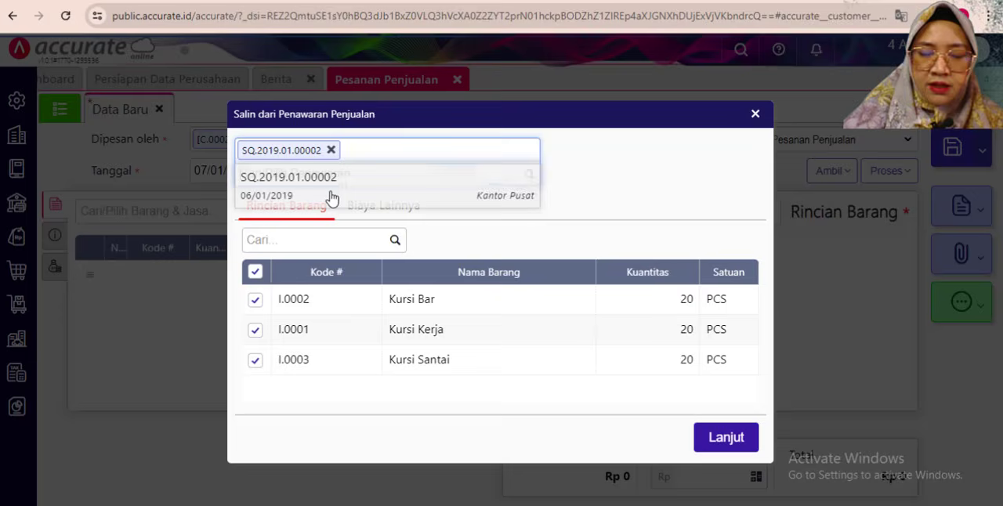
pyautogui.click(728, 438)
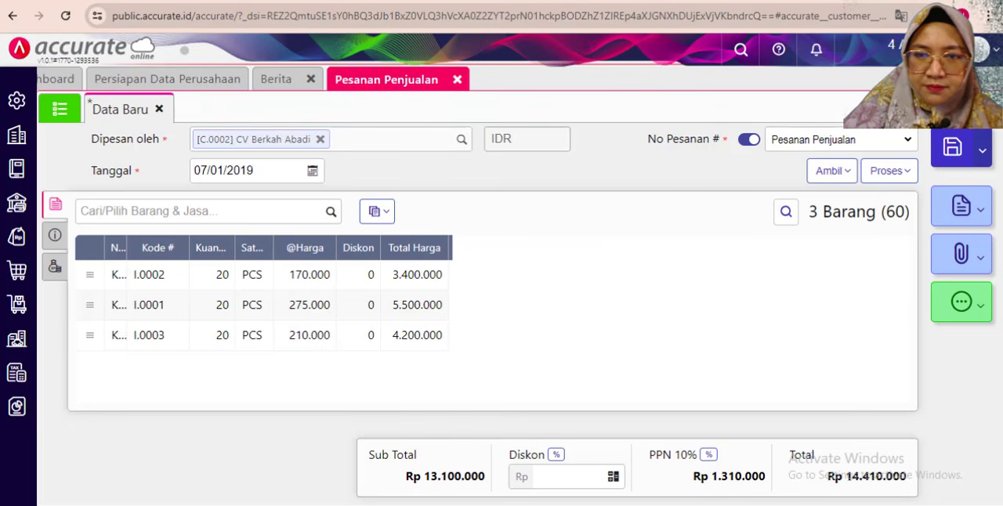
pyautogui.click(951, 1)
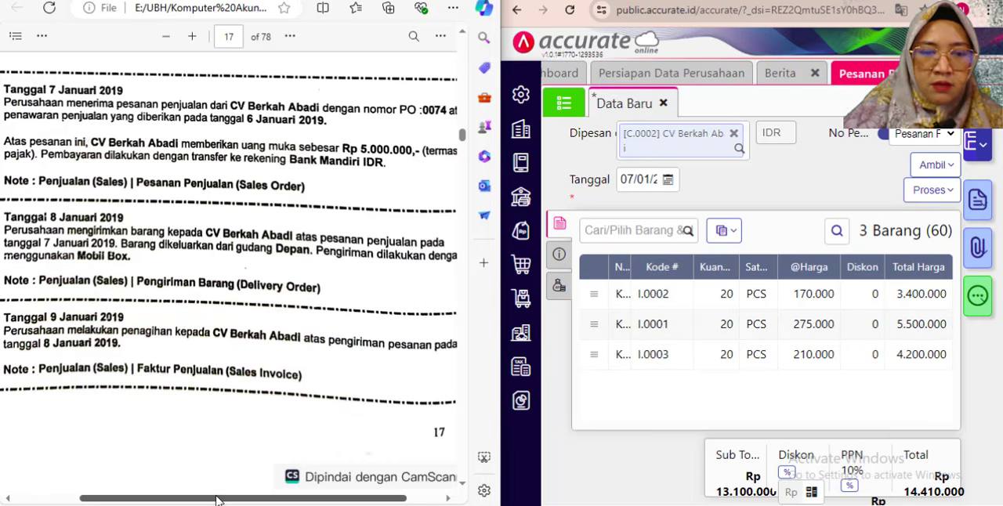
pyautogui.moveTo(221, 498)
pyautogui.mouseDown()
pyautogui.moveTo(250, 500)
pyautogui.moveTo(216, 498)
pyautogui.mouseUp()
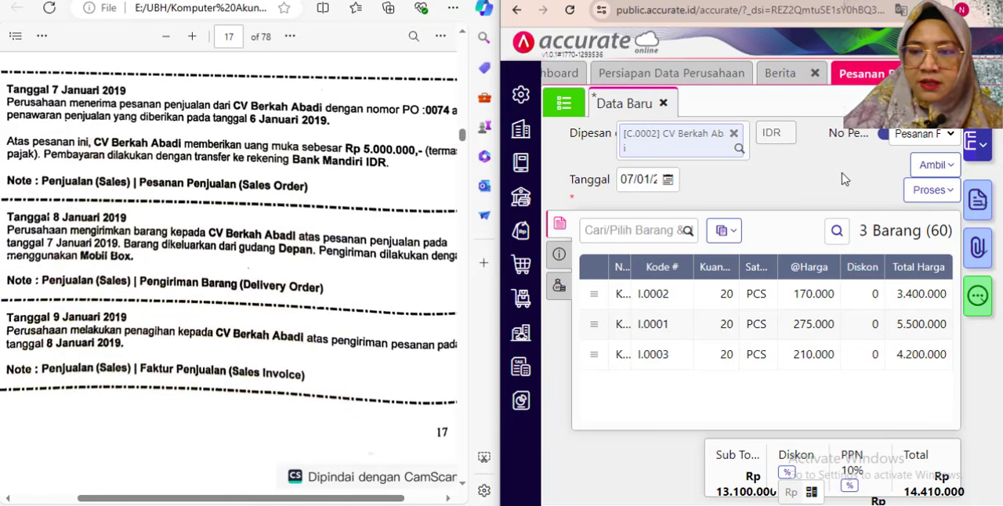
# - Enlarge the Accurate Online window and enter the PO number from the exercise PDF in the sales order's additional information
pyautogui.click(953, 1)
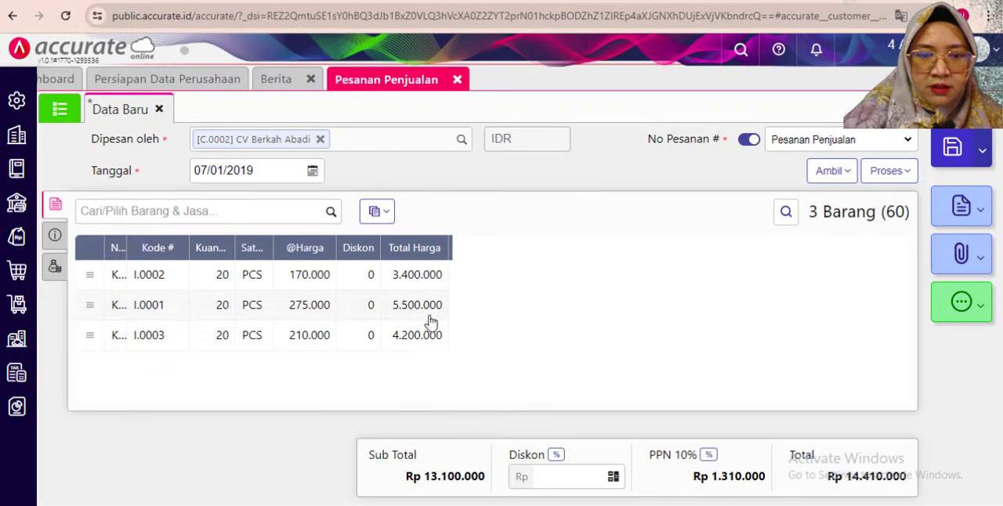
pyautogui.click(55, 230)
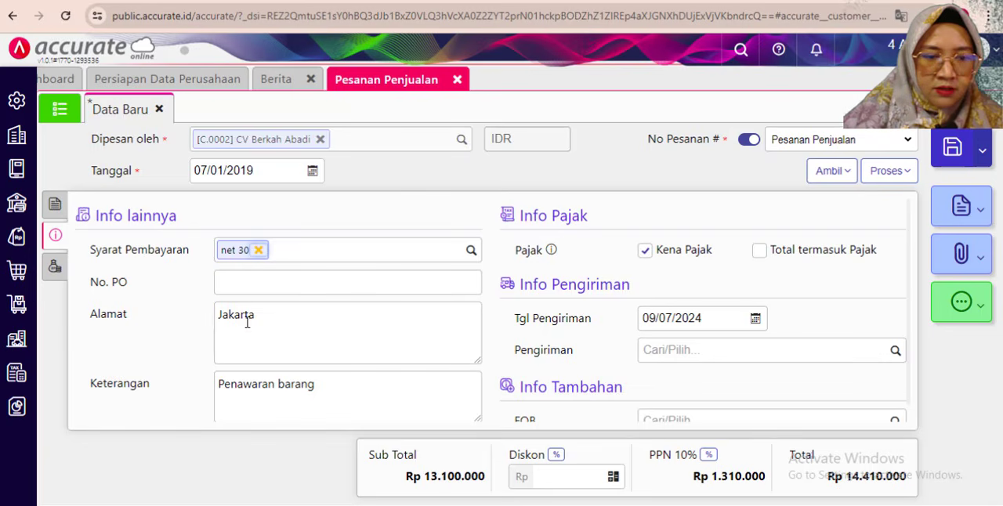
pyautogui.click(313, 283)
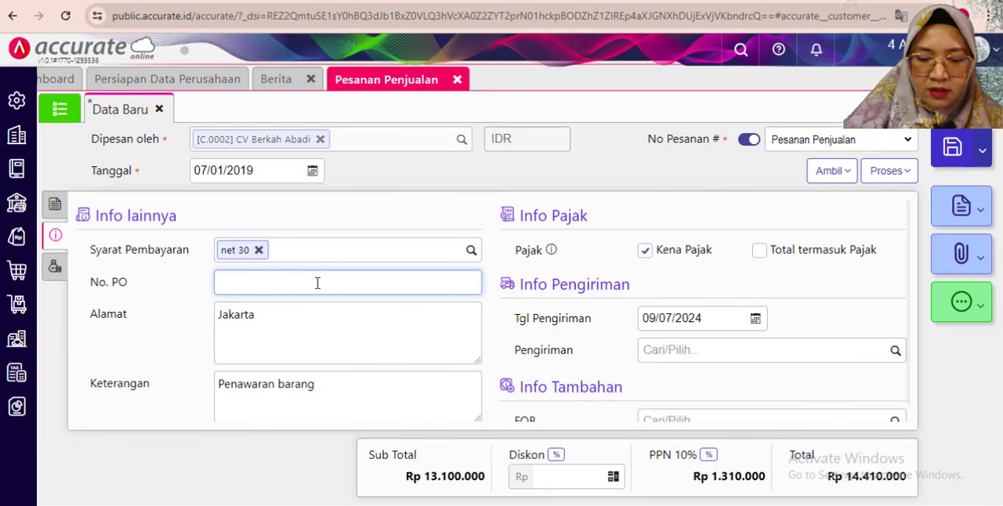
# - Replace "Penawaran" with "Pesanan" in the sales order's Keterangan so it reads "Pesanan barang"
pyautogui.click(268, 387)
pyautogui.moveTo(274, 387); pyautogui.dragTo(208, 389)
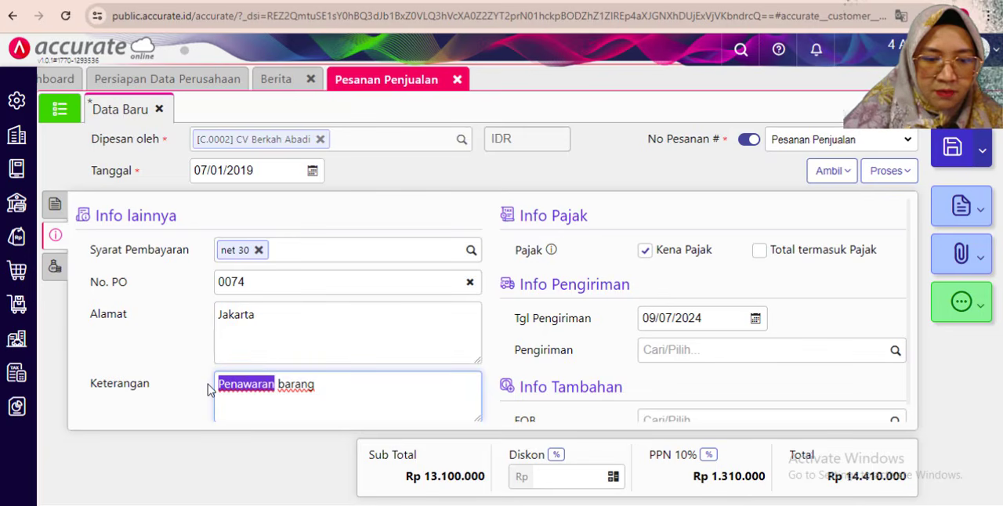
pyautogui.write('Pemesa')
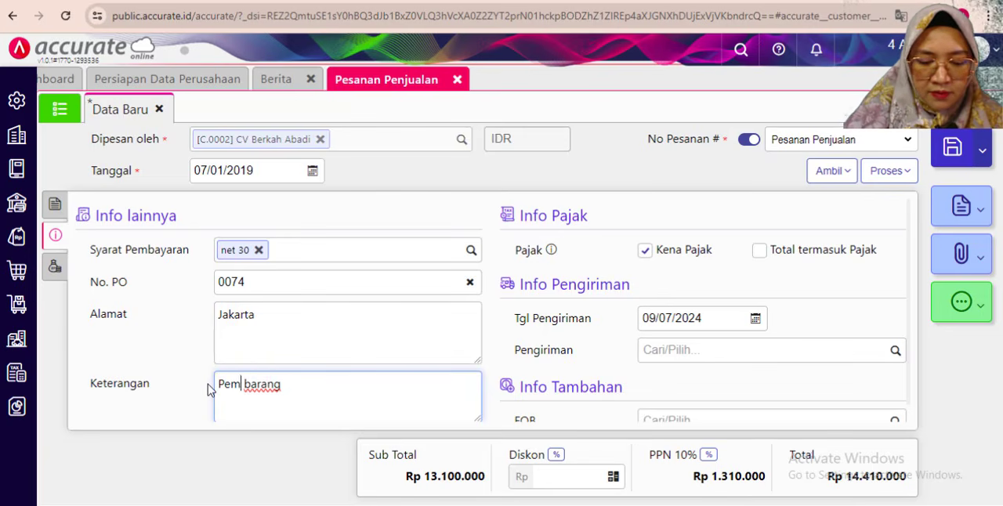
pyautogui.press('BackSpace')
pyautogui.press('BackSpace')
pyautogui.press('BackSpace')
pyautogui.press('BackSpace')
pyautogui.press('BackSpace')
pyautogui.press('BackSpace')
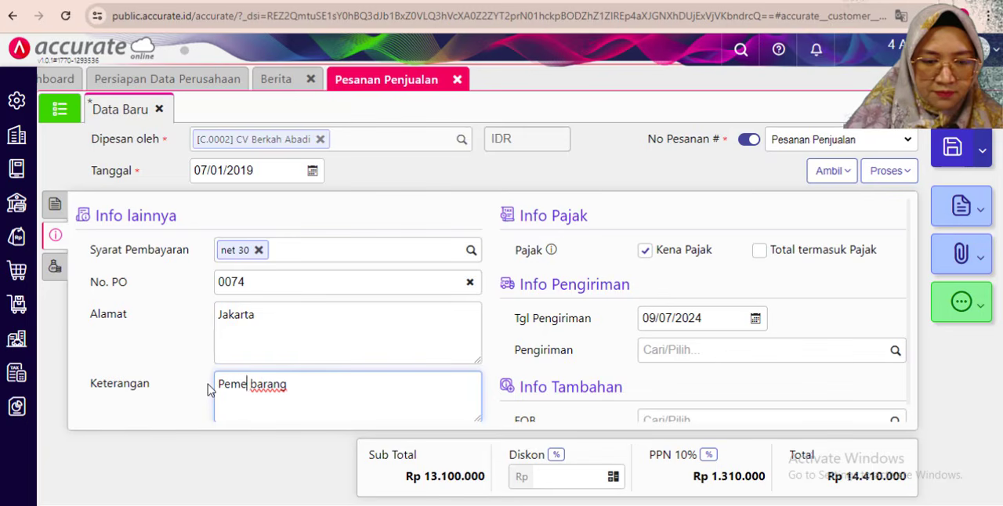
pyautogui.write('Pesanan')
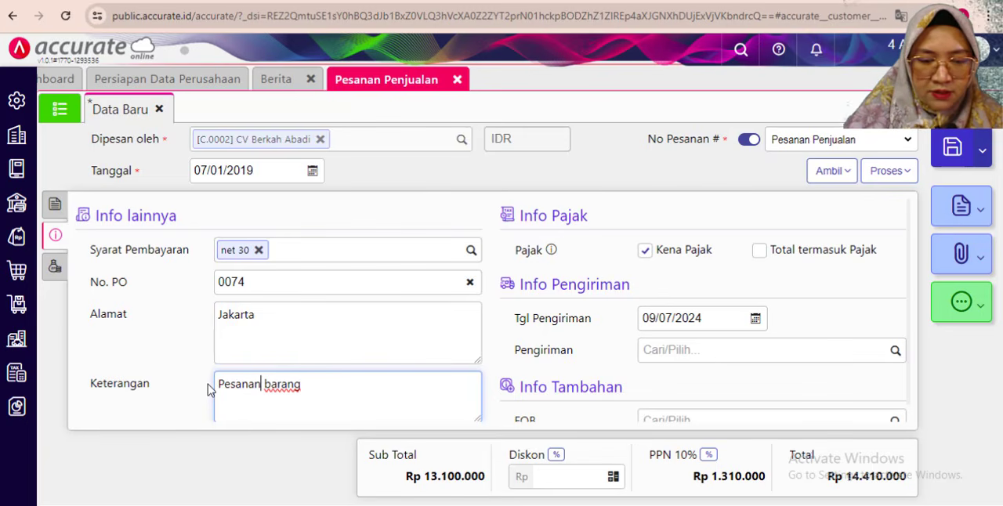
# - Extend the sales order's Keterangan to "Pesanan barang oleh CV Berkah Abadi"
pyautogui.click(329, 391)
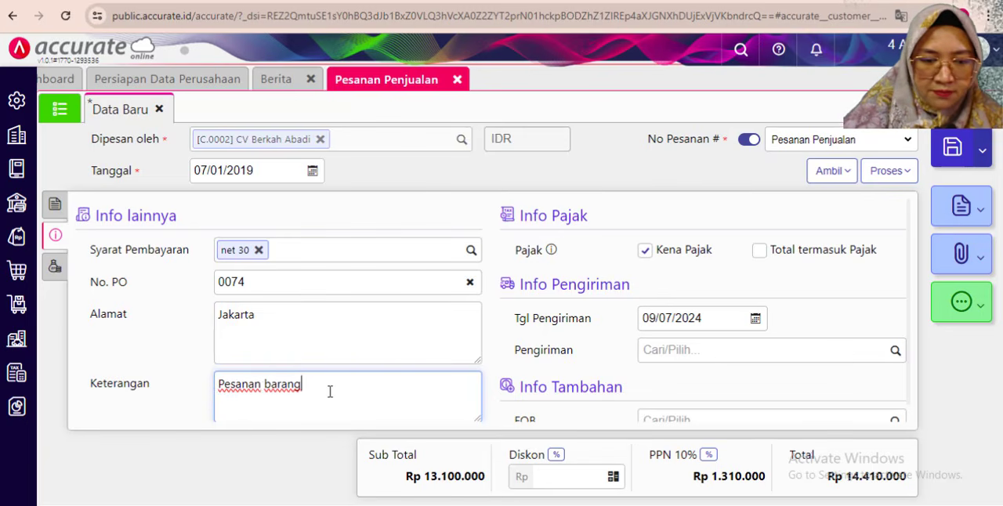
pyautogui.write('pe')
pyautogui.press('BackSpace')
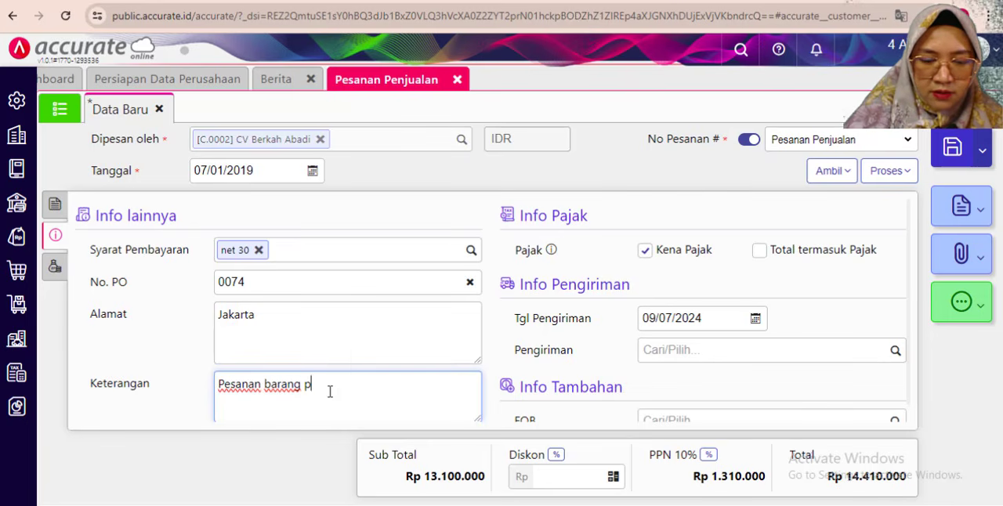
pyautogui.write('oleh')
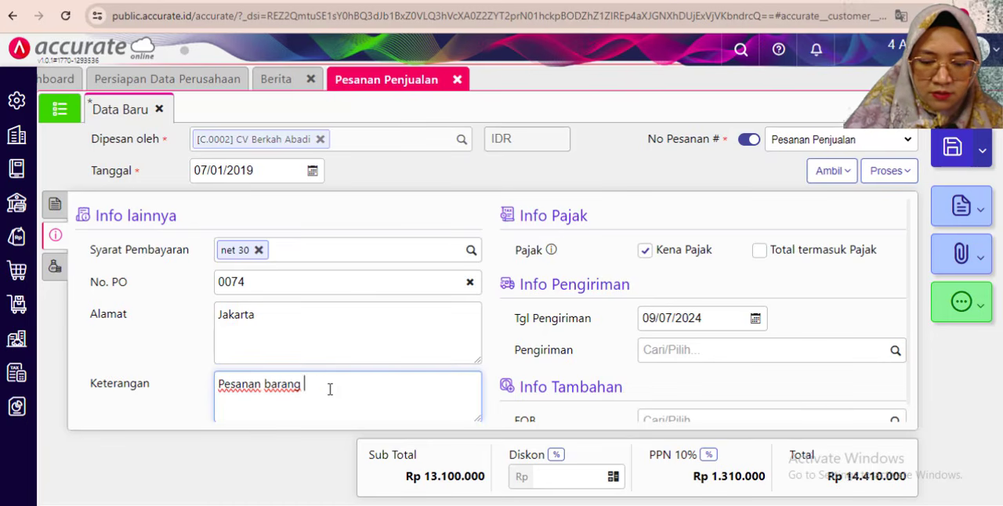
pyautogui.write('oleh')
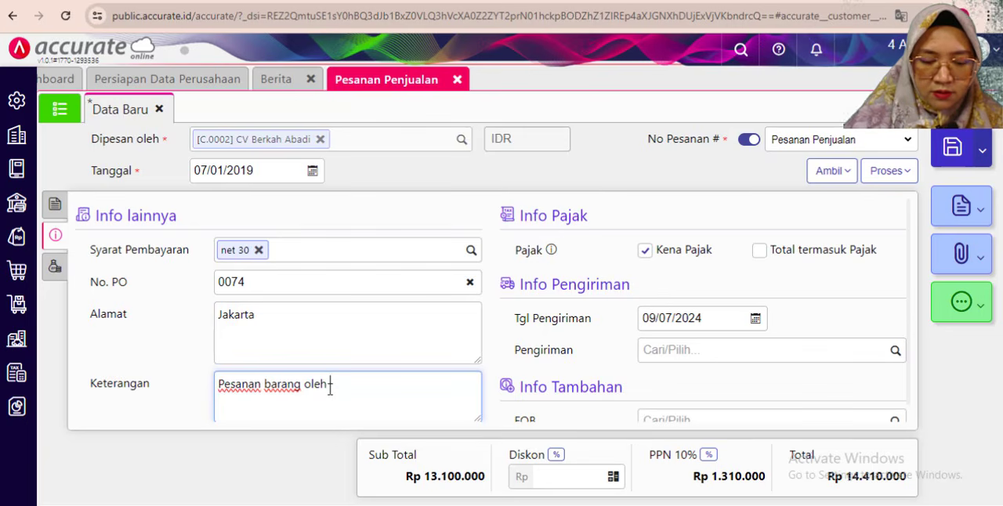
pyautogui.write(' CV Ber')
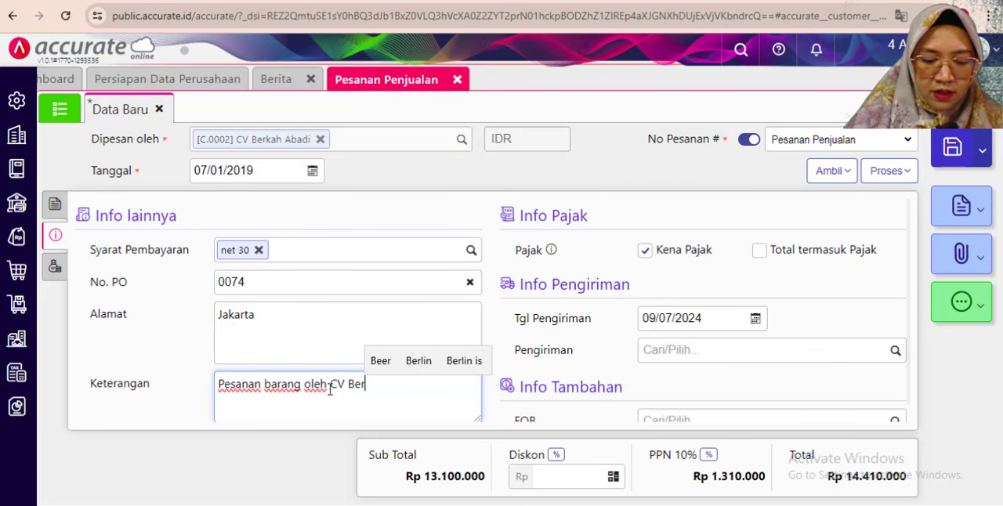
pyautogui.write('j')
pyautogui.press('BackSpace')
pyautogui.write('ka')
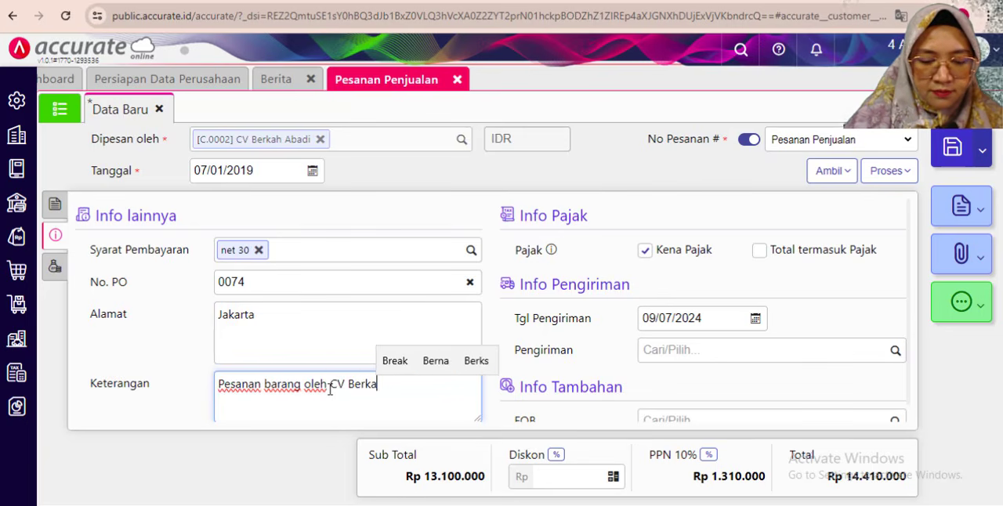
pyautogui.write('h Abadi')
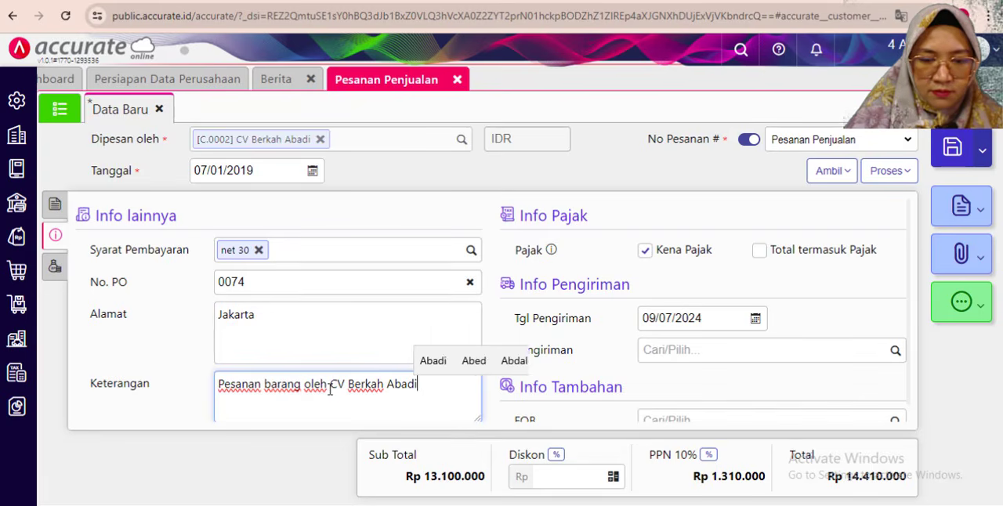
# - Look up the delivery date in the exercise PDF and set the sales order's Tgl Pengiriman to 08/01/2019
pyautogui.click(665, 318)
pyautogui.hotkey('alt', 'Tab')
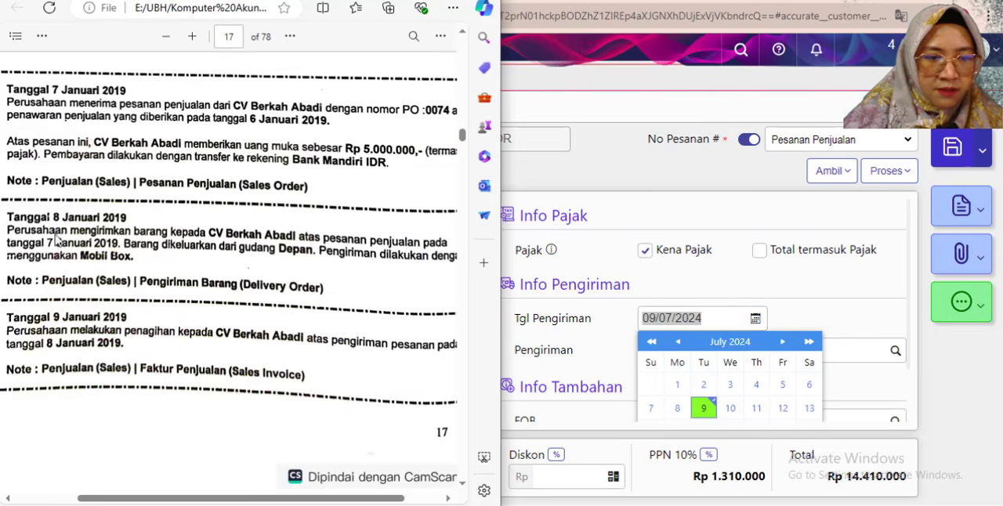
pyautogui.click(720, 317)
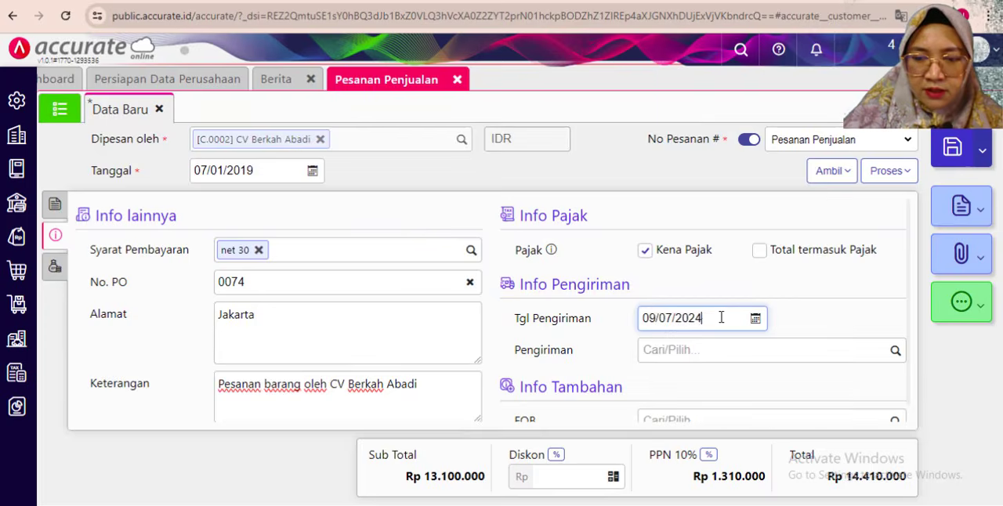
pyautogui.moveTo(721, 318); pyautogui.dragTo(608, 296)
pyautogui.write('0')
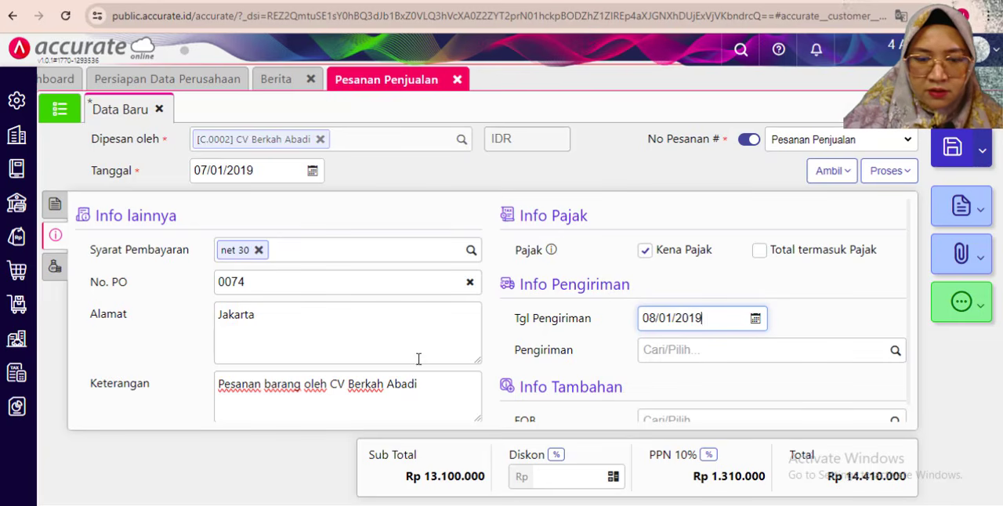
pyautogui.scroll(-1, 455, 357)
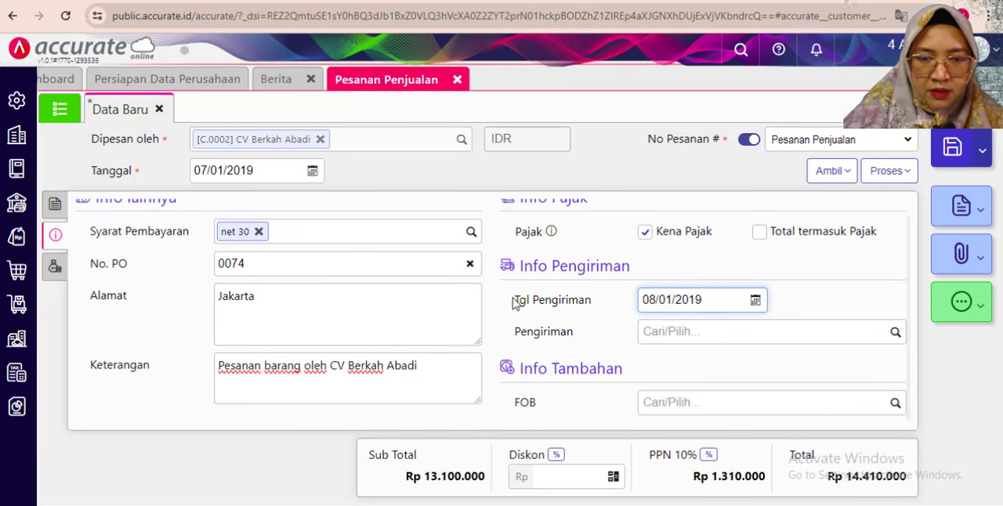
pyautogui.scroll(1, 514, 303)
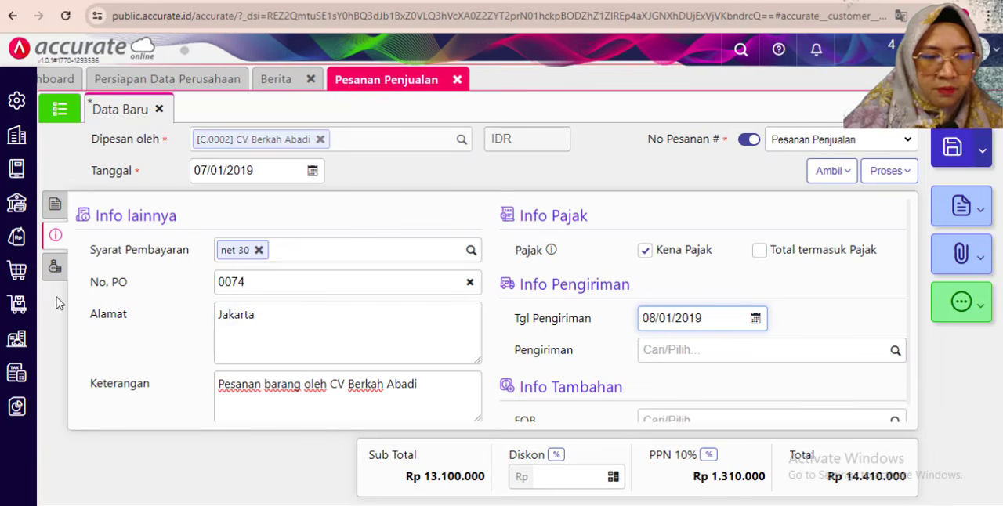
# - Review the order's items and the PDF's down payment details, and process the sales order into an Uang Muka
pyautogui.click(55, 205)
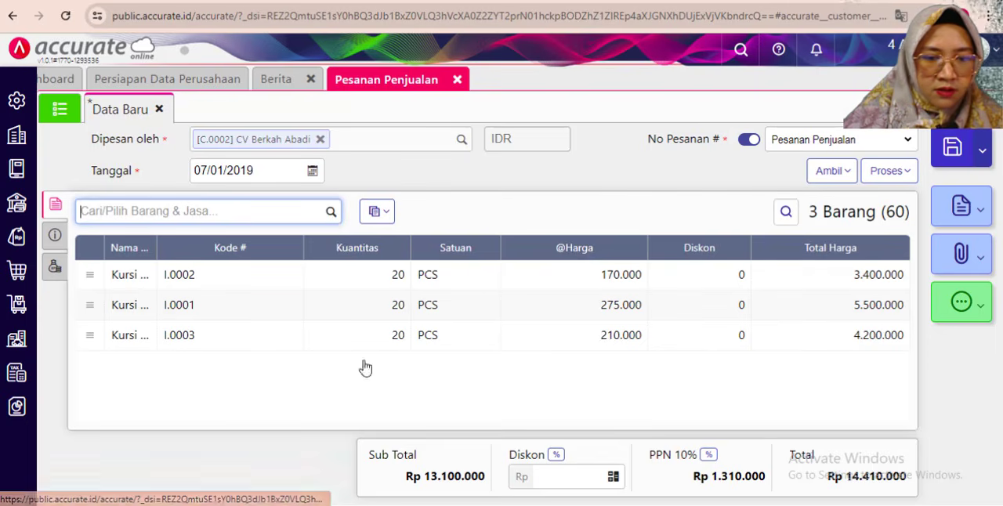
pyautogui.click(395, 390)
pyautogui.click(408, 504)
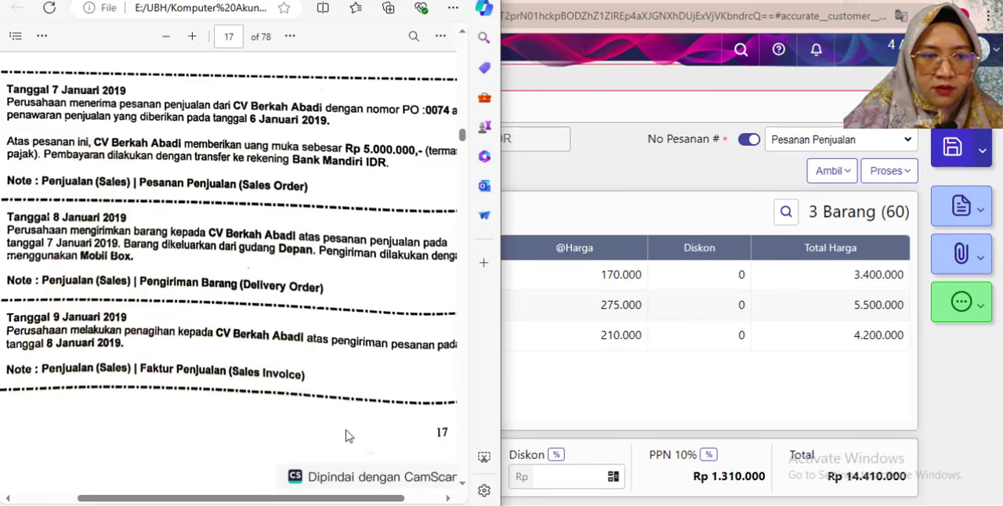
pyautogui.click(621, 186)
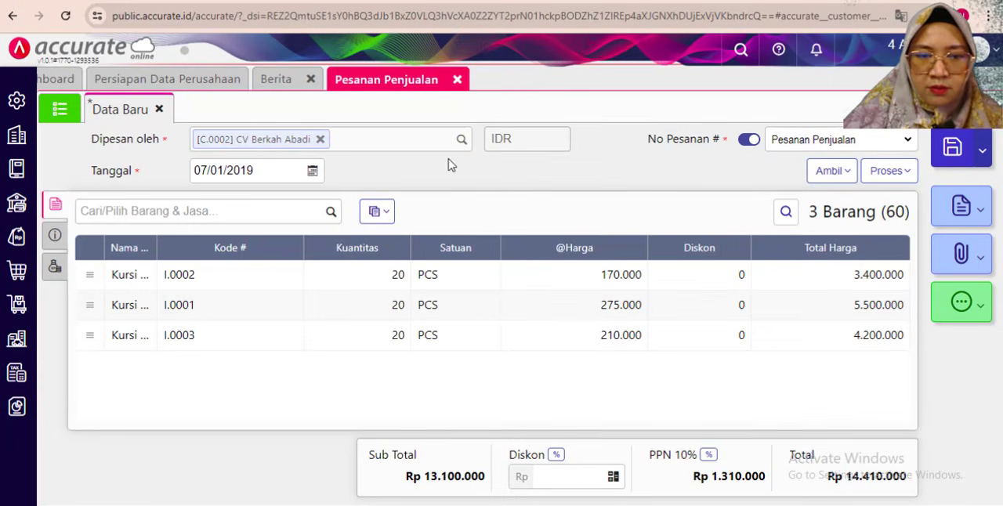
pyautogui.click(893, 172)
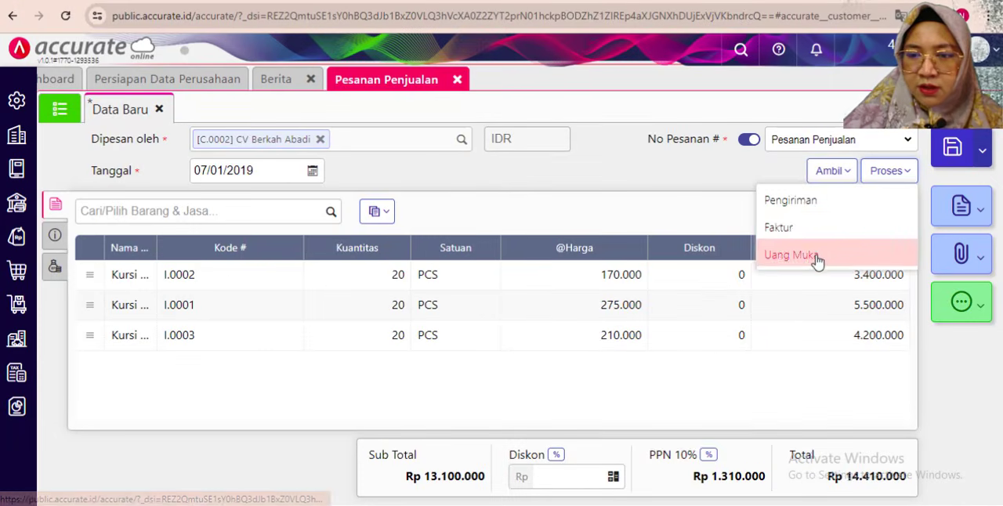
pyautogui.click(819, 257)
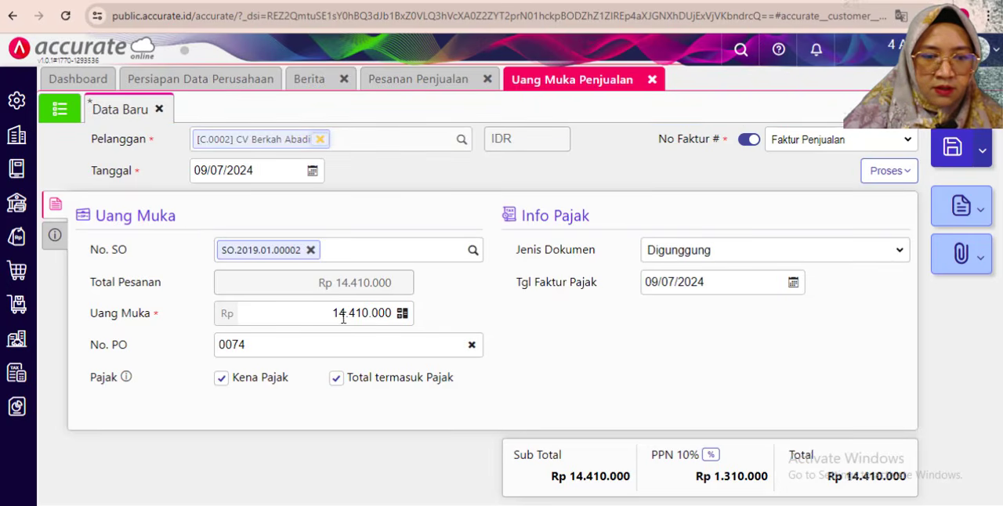
# - Set the Uang Muka amount for CV Berkah Abadi's order to Rp 5.000.000
pyautogui.moveTo(322, 313); pyautogui.dragTo(368, 312)
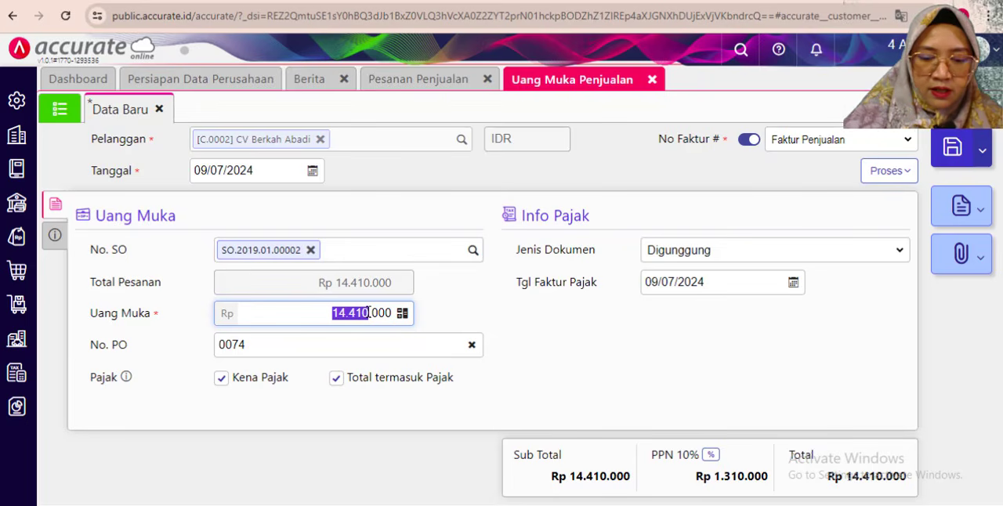
pyautogui.write('5000')
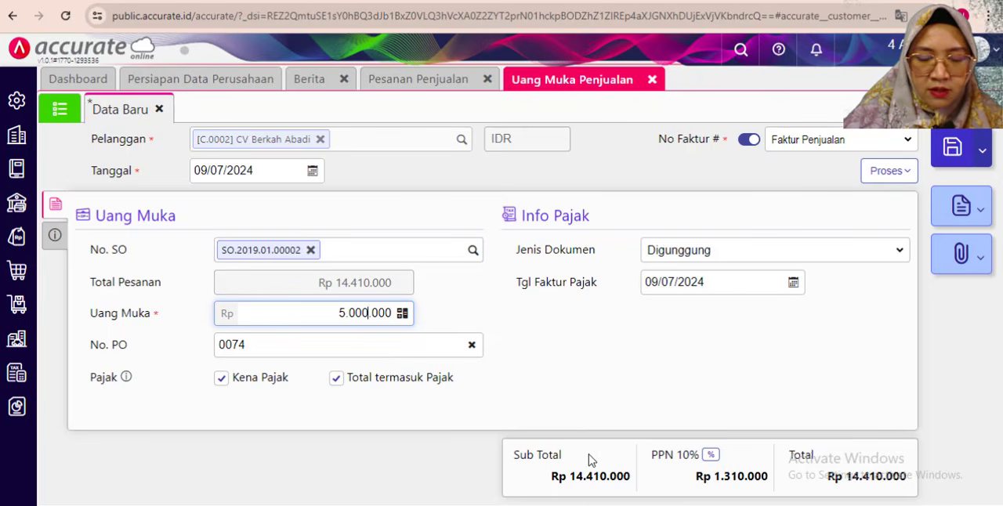
pyautogui.moveTo(552, 505)
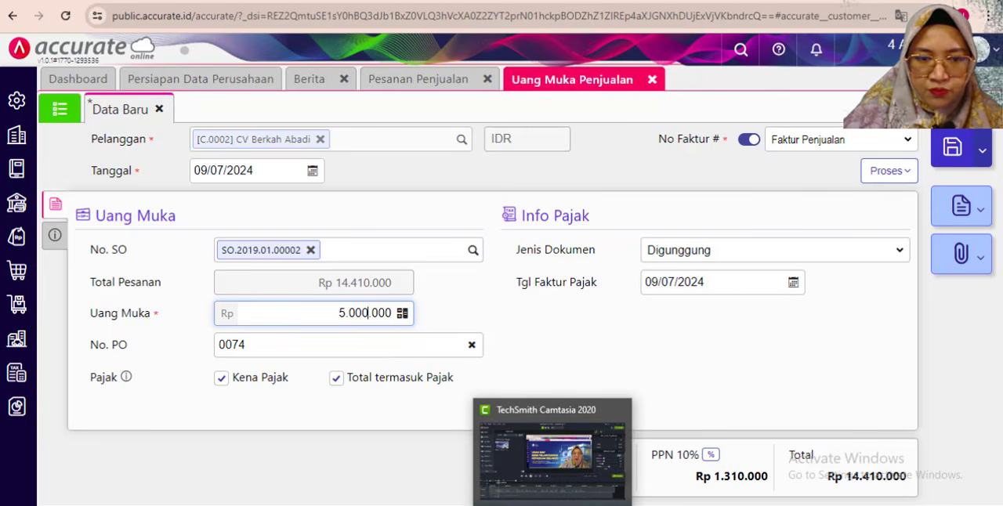
# - Check the transaction date in the exercise PDF, set the down payment's Tanggal to 07/01/2019, and check its Tgl Faktur Pajak
pyautogui.click(267, 170)
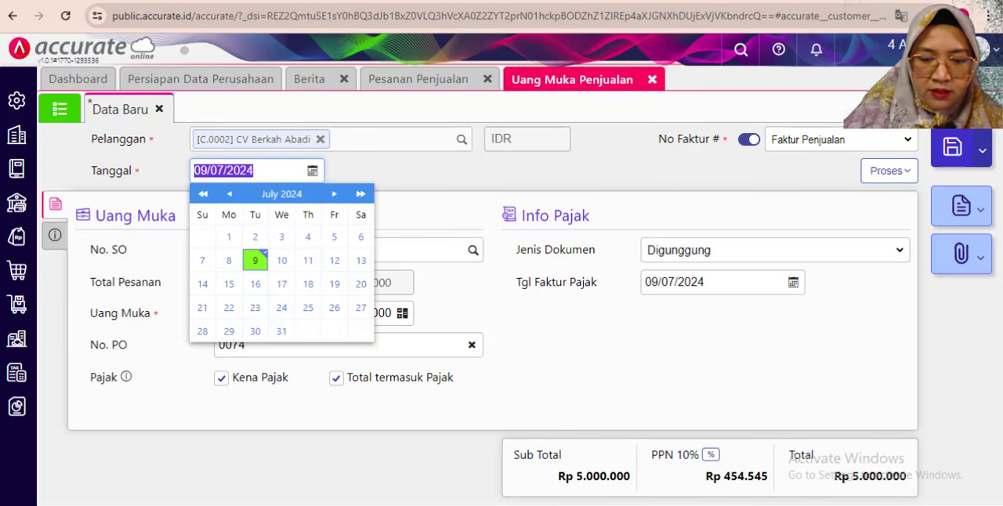
pyautogui.click(461, 505)
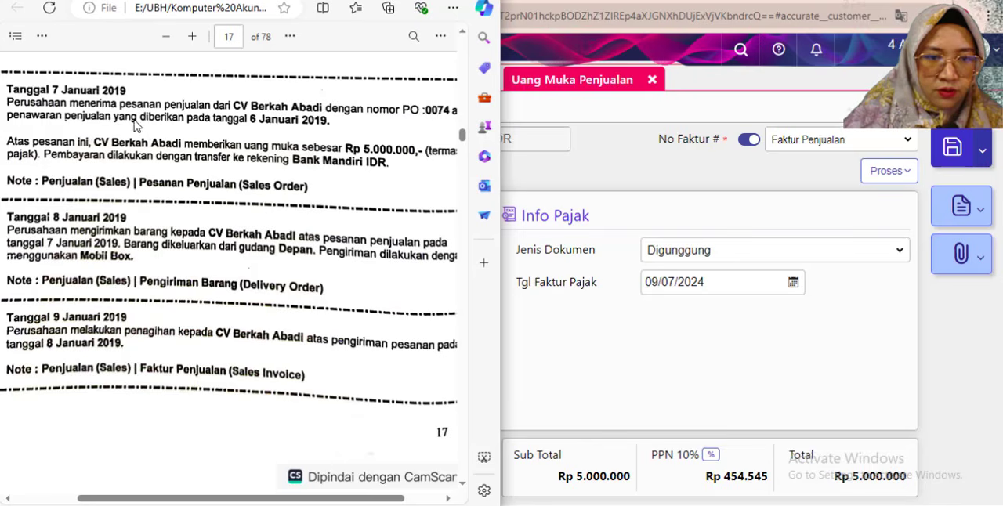
pyautogui.click(511, 98)
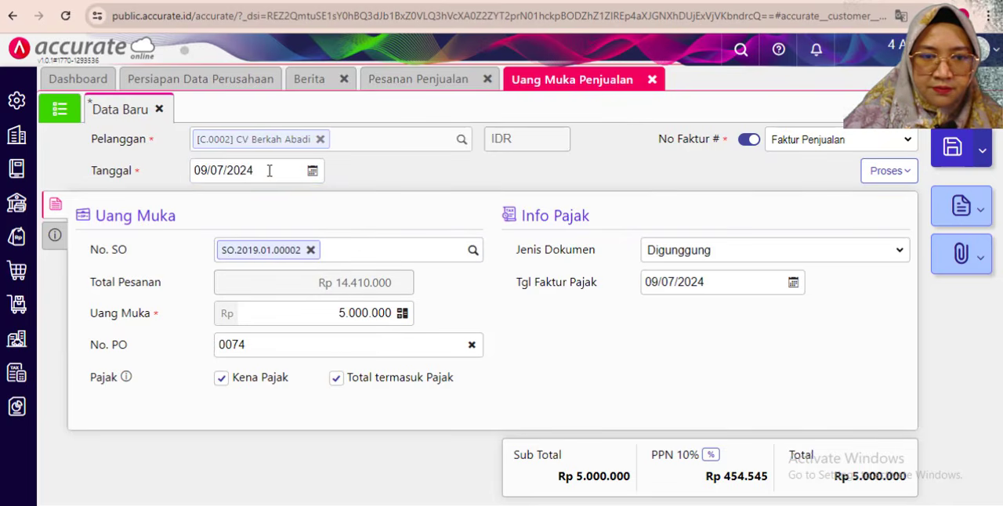
pyautogui.moveTo(270, 170); pyautogui.dragTo(166, 176)
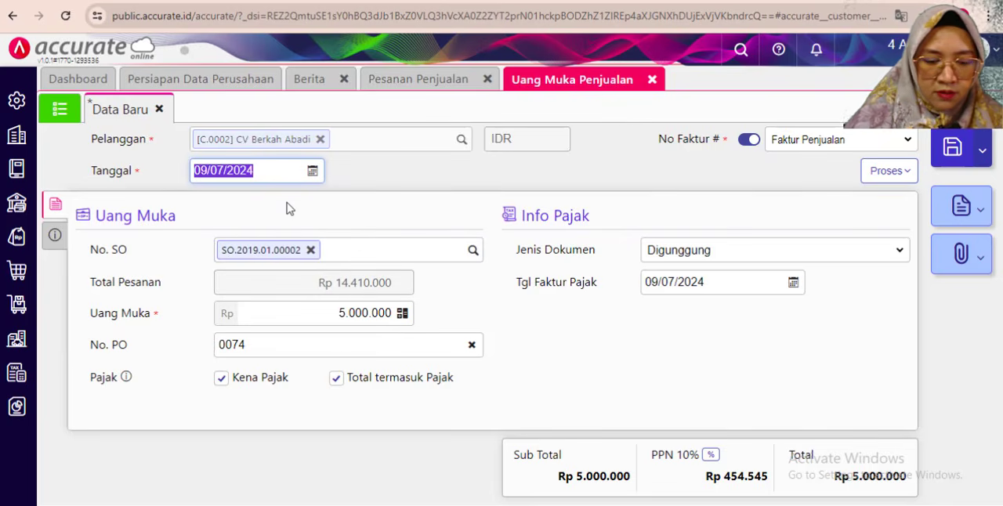
pyautogui.write('07')
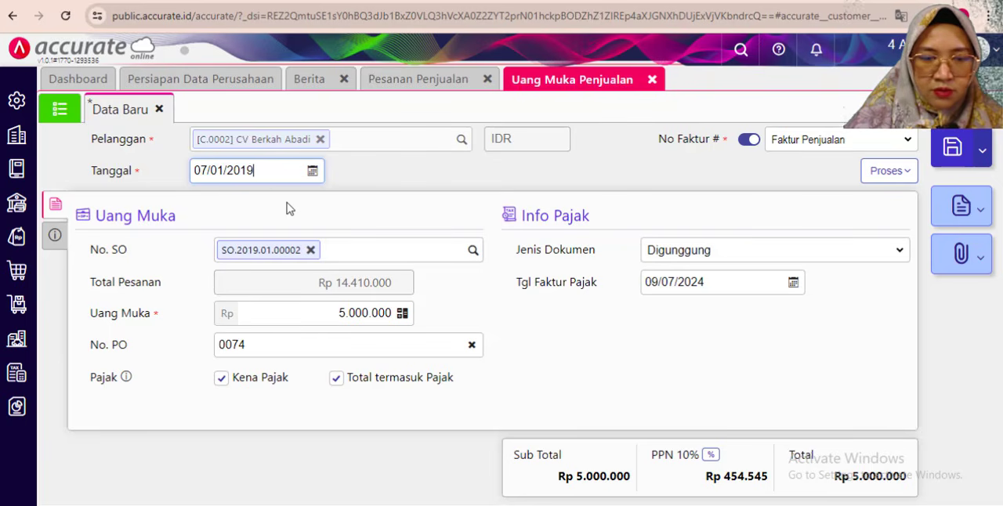
pyautogui.moveTo(728, 278); pyautogui.dragTo(676, 290)
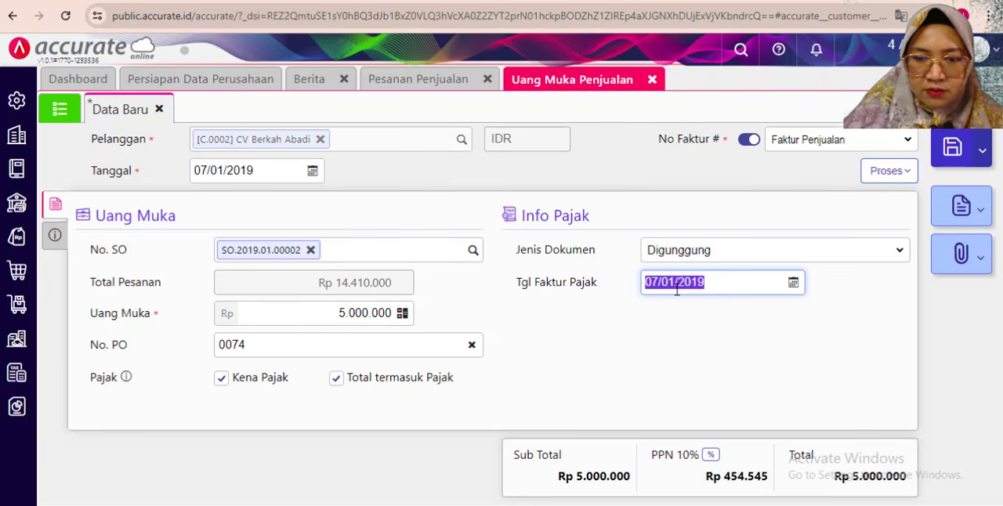
pyautogui.click(711, 293)
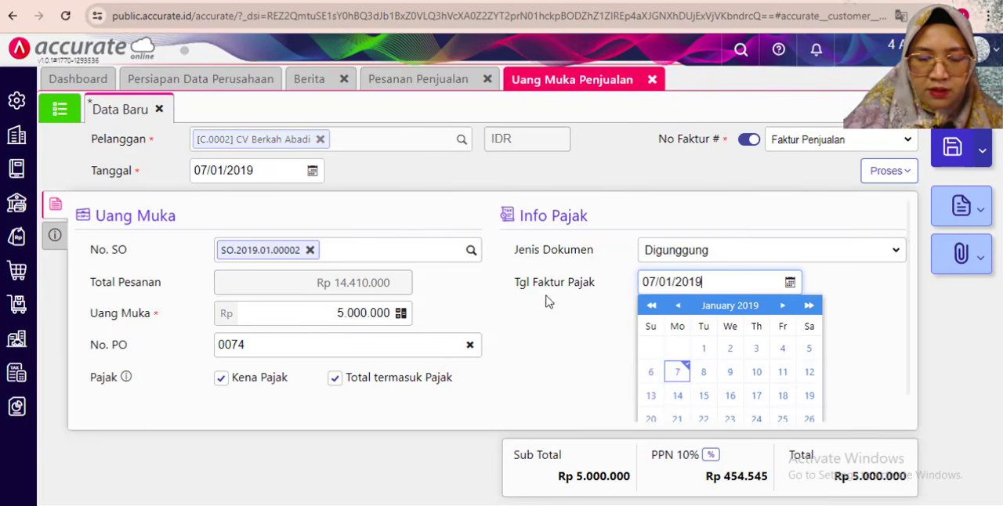
pyautogui.click(487, 417)
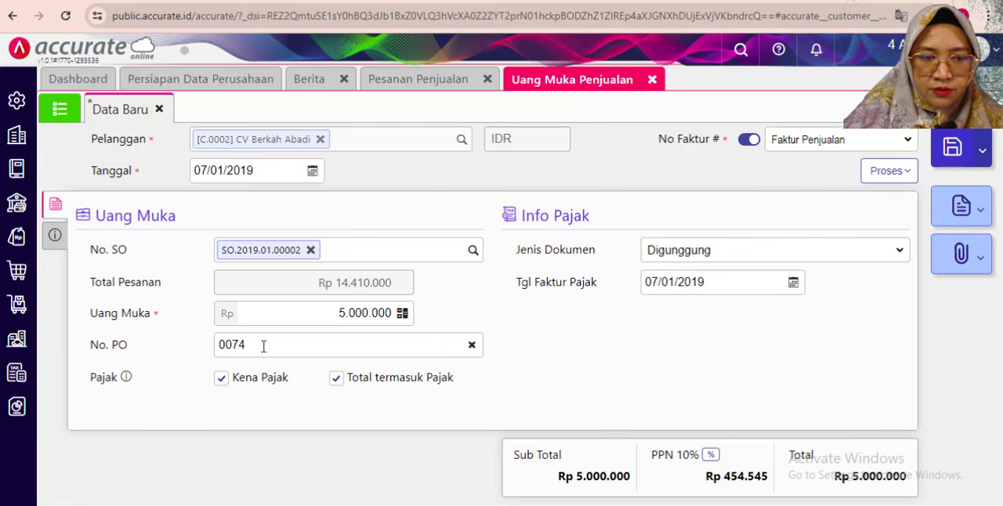
# - Change the down payment's Keterangan to "Uang Muka atas Pesanan barang oleh CV Berkah Abadi"
pyautogui.click(55, 236)
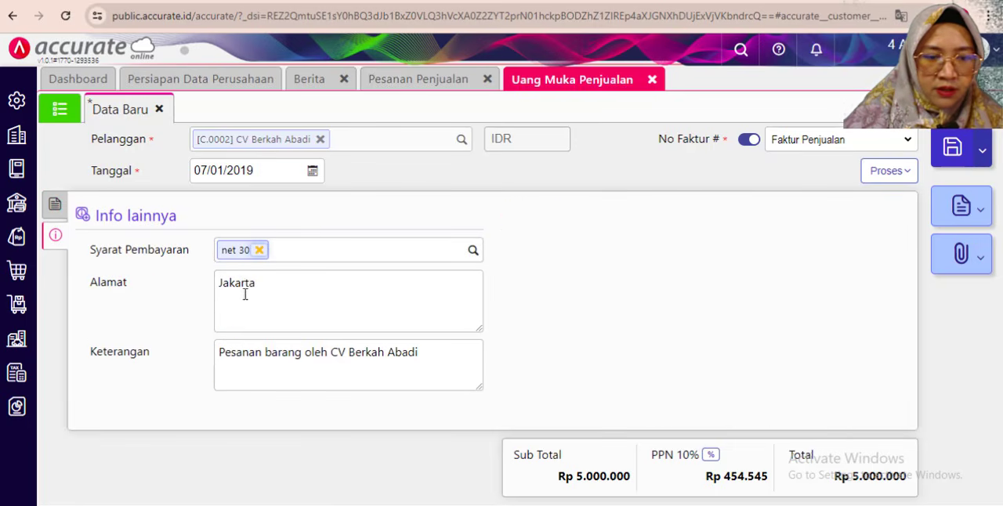
pyautogui.click(217, 352)
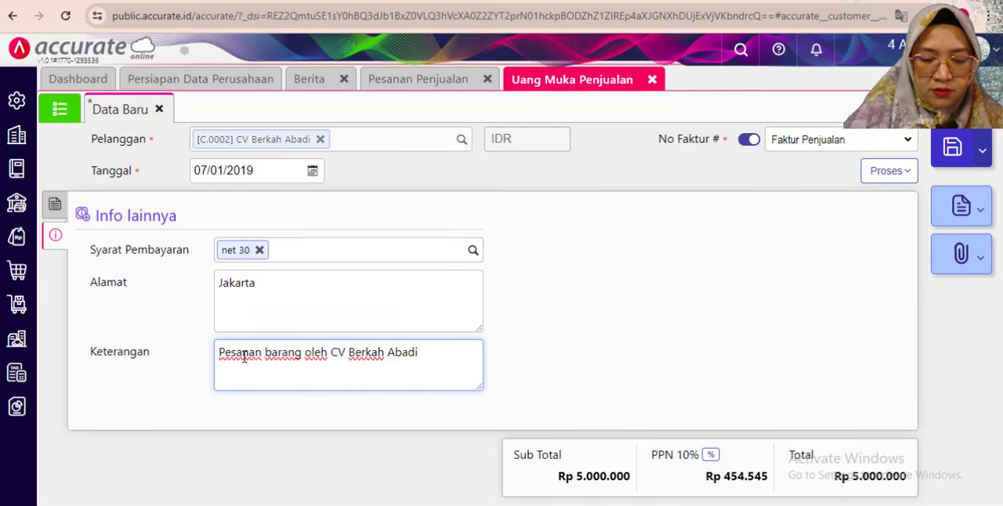
pyautogui.write('Uang Mu')
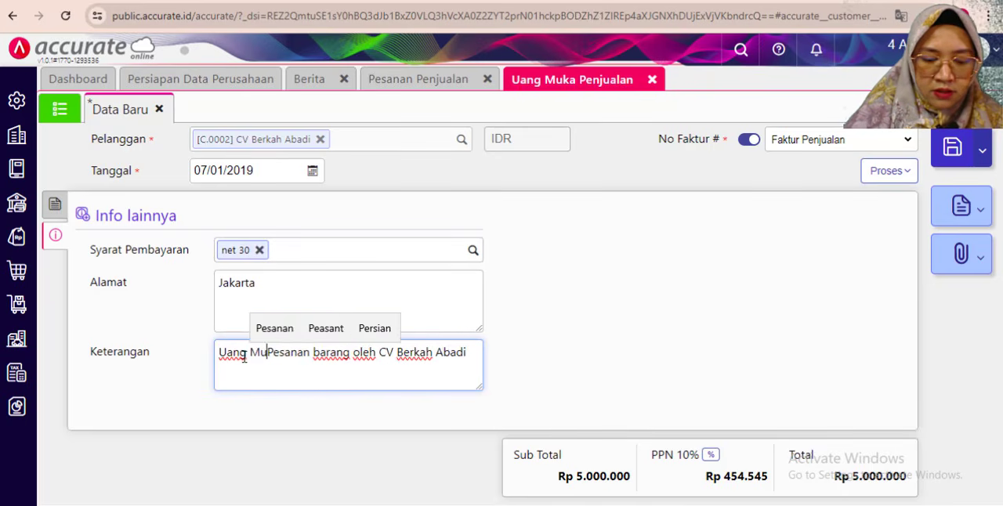
pyautogui.write('ka atas')
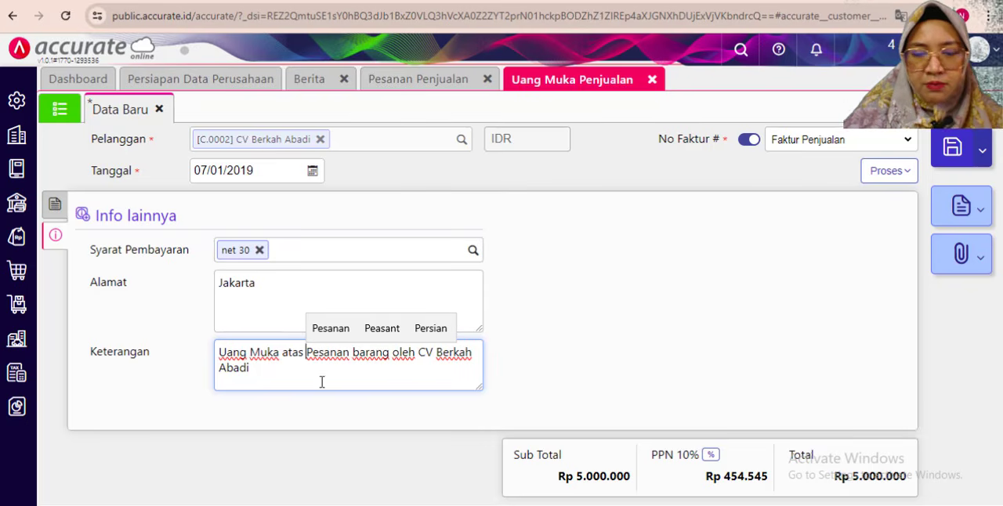
pyautogui.click(55, 204)
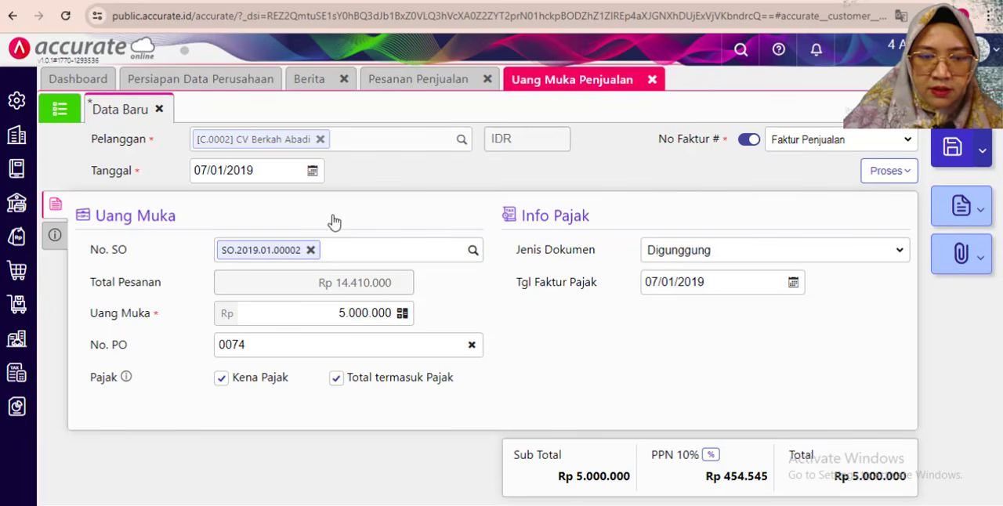
# - Process the down payment into a Penerimaan Penjualan, with Bank Mandiri IDR as the bank and Tgl Bayar 07/01/2019
pyautogui.click(891, 172)
pyautogui.click(846, 199)
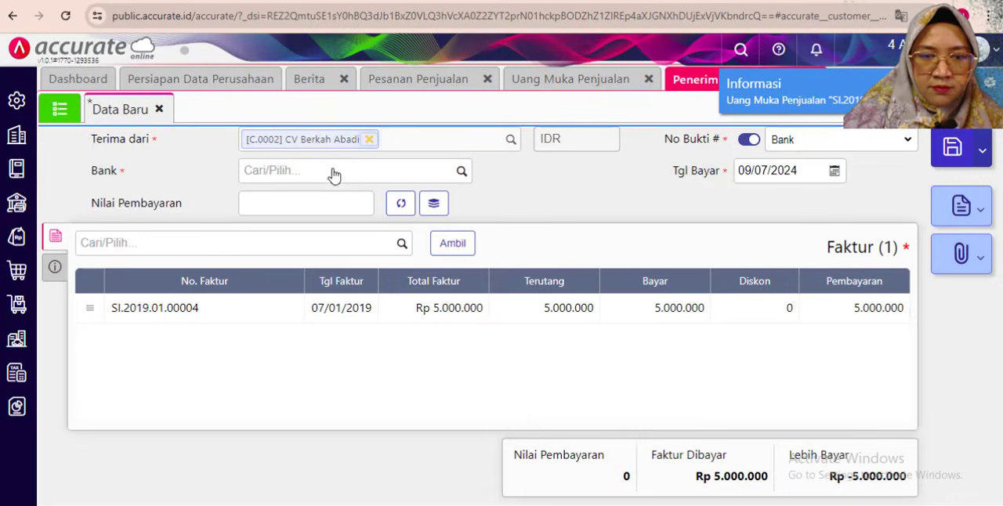
pyautogui.click(460, 171)
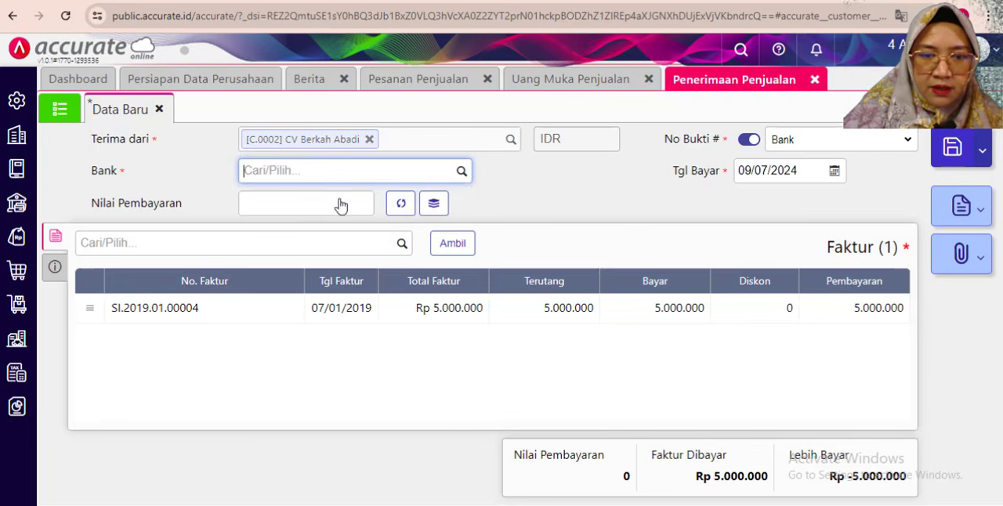
pyautogui.click(329, 308)
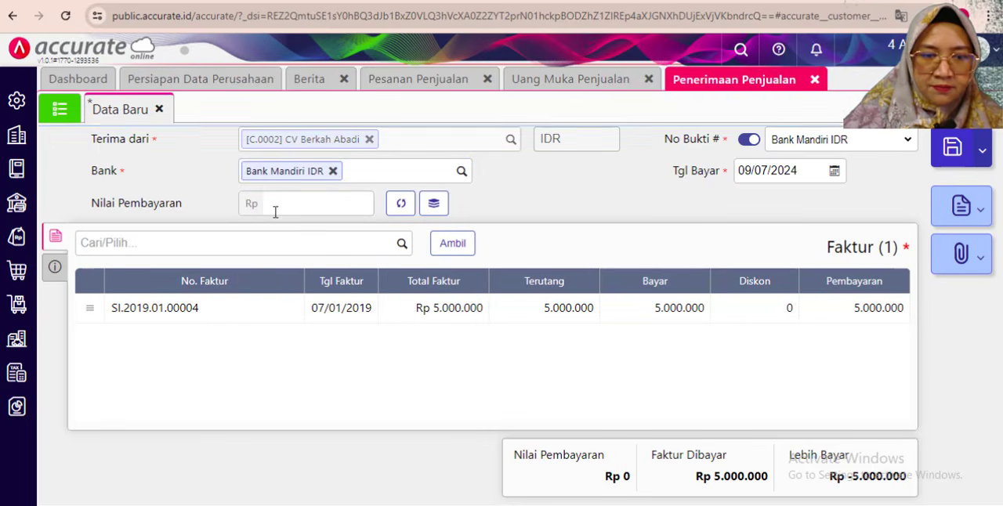
pyautogui.click(779, 174)
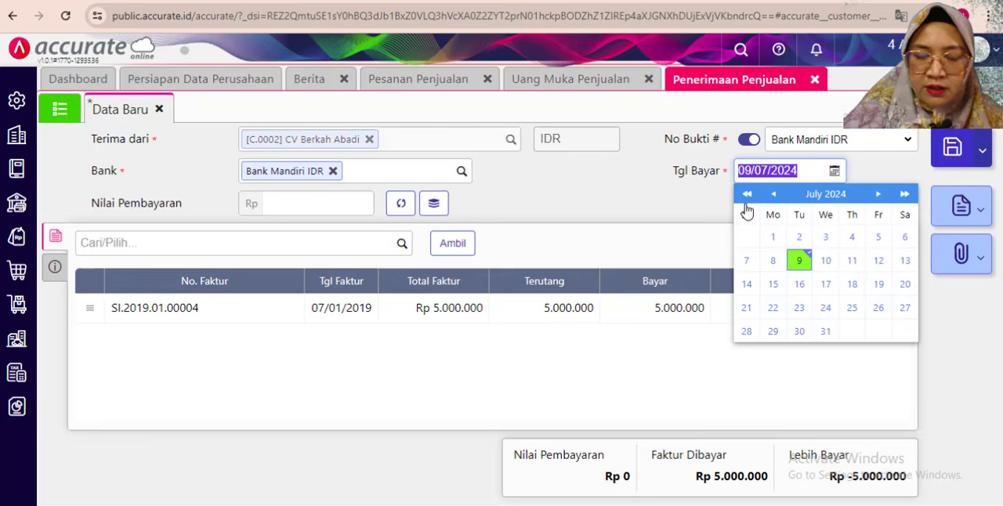
pyautogui.write('07')
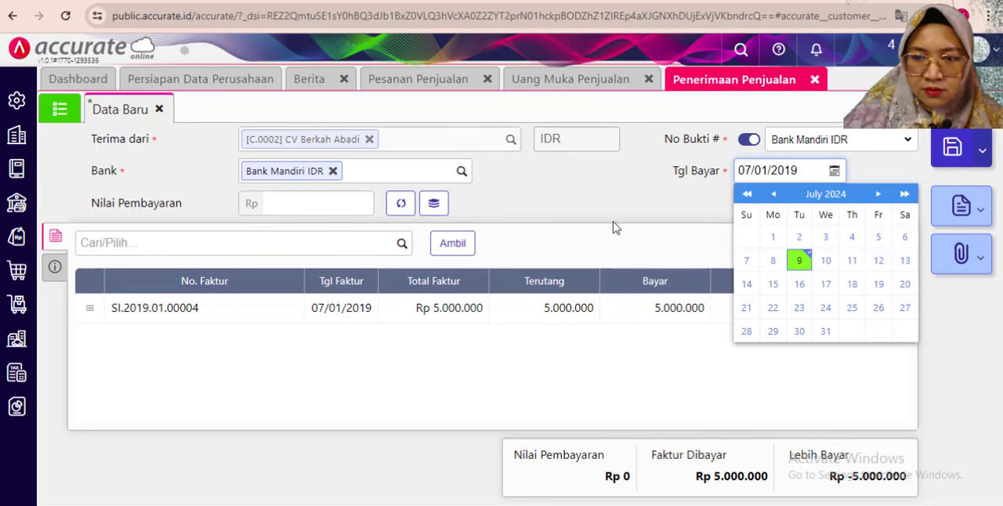
pyautogui.click(618, 189)
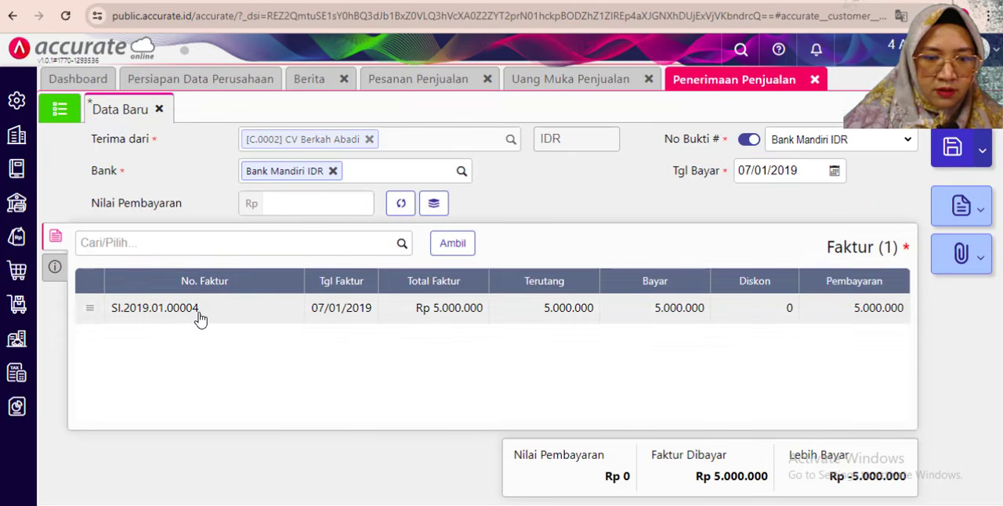
# - Set the sales receipt's Metode Bayar to Transfer Bank
pyautogui.click(60, 274)
pyautogui.click(293, 289)
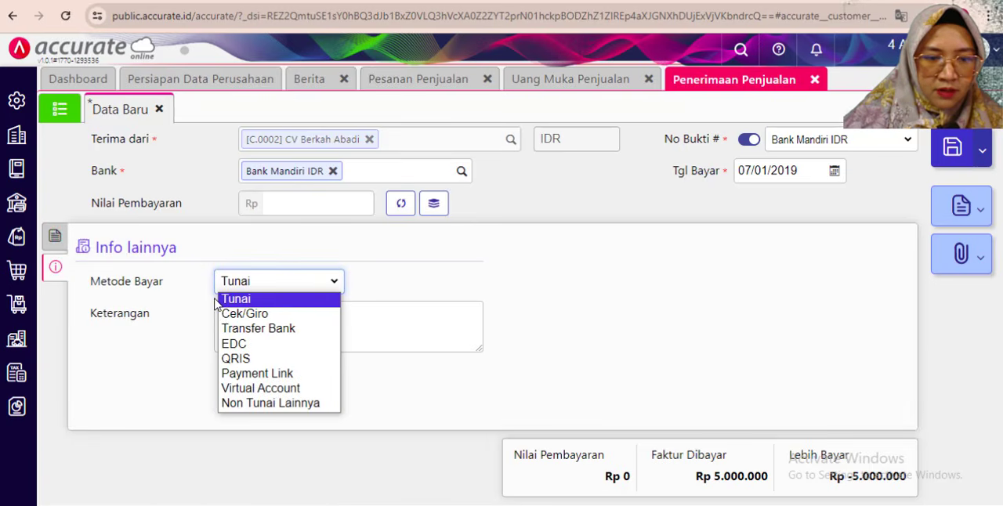
pyautogui.click(244, 331)
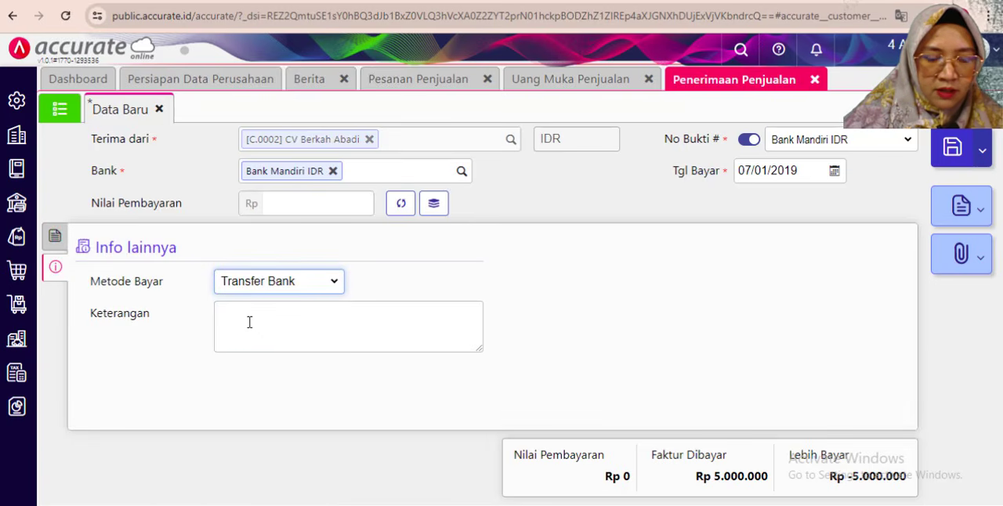
# - Enter "Penerimaan Uang Muka atas Pesanan dari CV Berkah Abadi" as the receipt's Keterangan
pyautogui.click(249, 322)
pyautogui.write('Pem')
pyautogui.press('BackSpace')
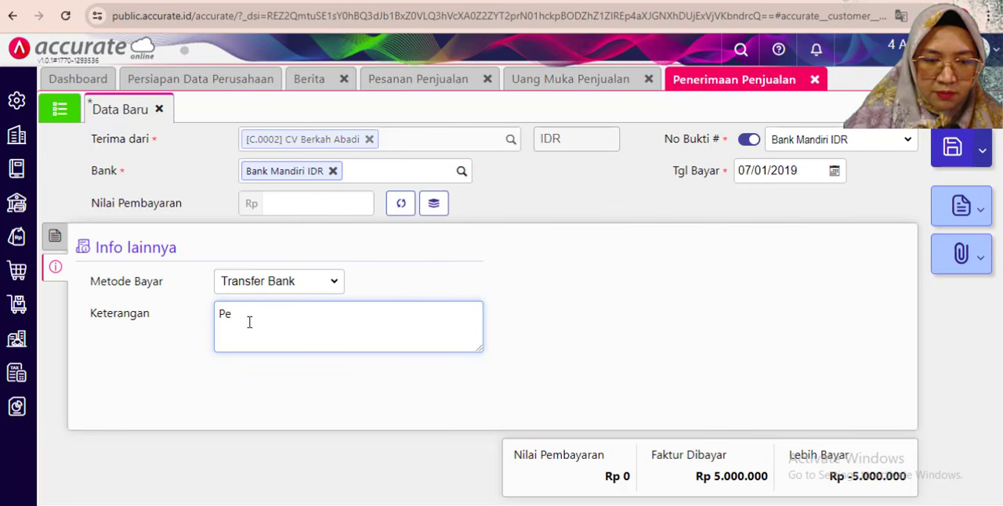
pyautogui.write('nerimaan ')
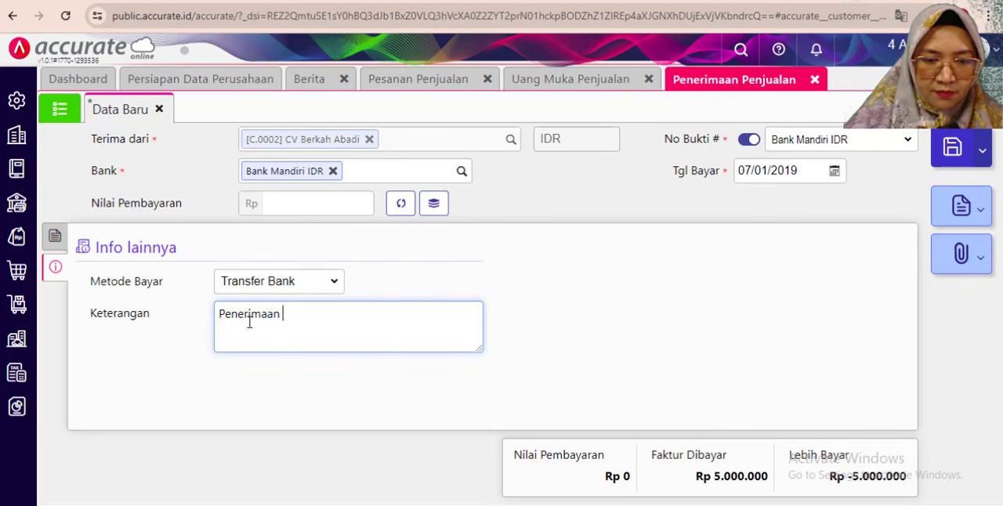
pyautogui.write('Uang Muka')
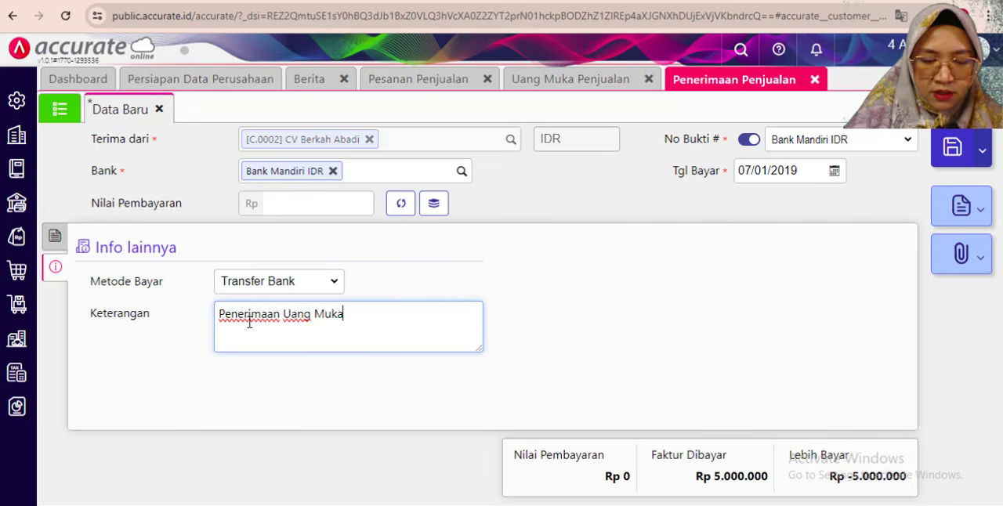
pyautogui.write(' atas ')
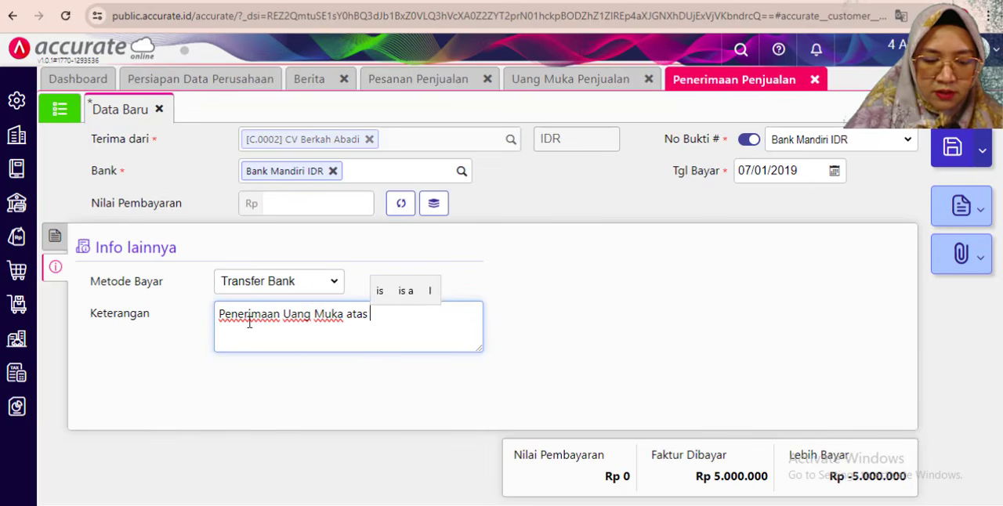
pyautogui.write('Pesanan ')
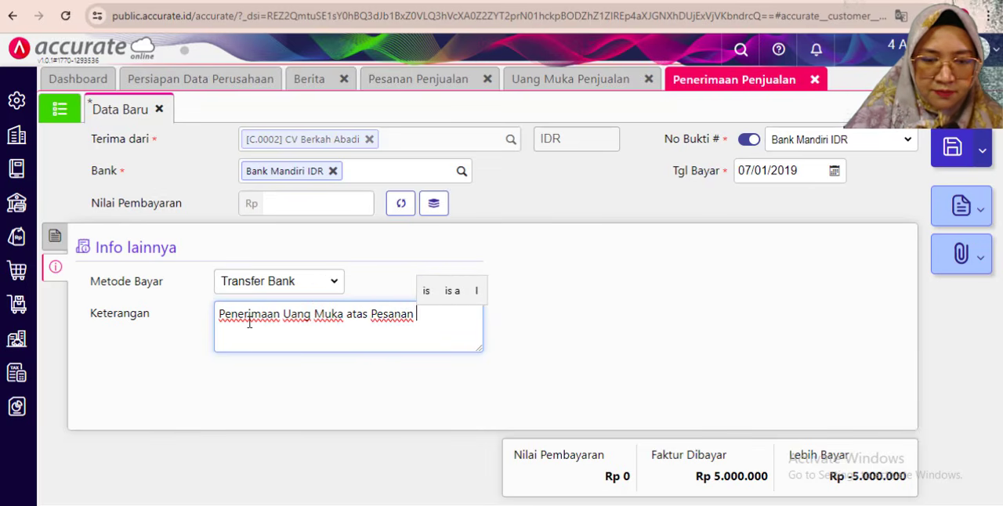
pyautogui.write('dari ')
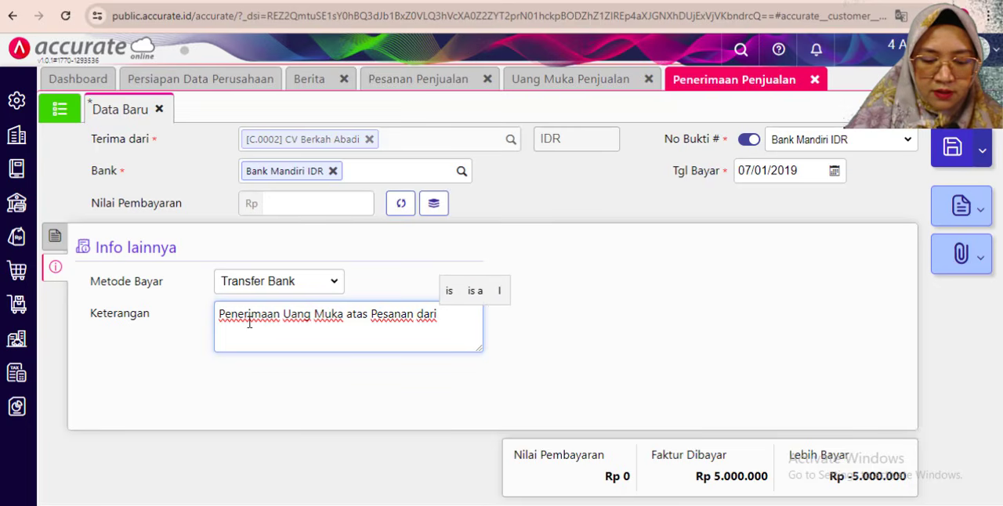
pyautogui.write('CV Berja')
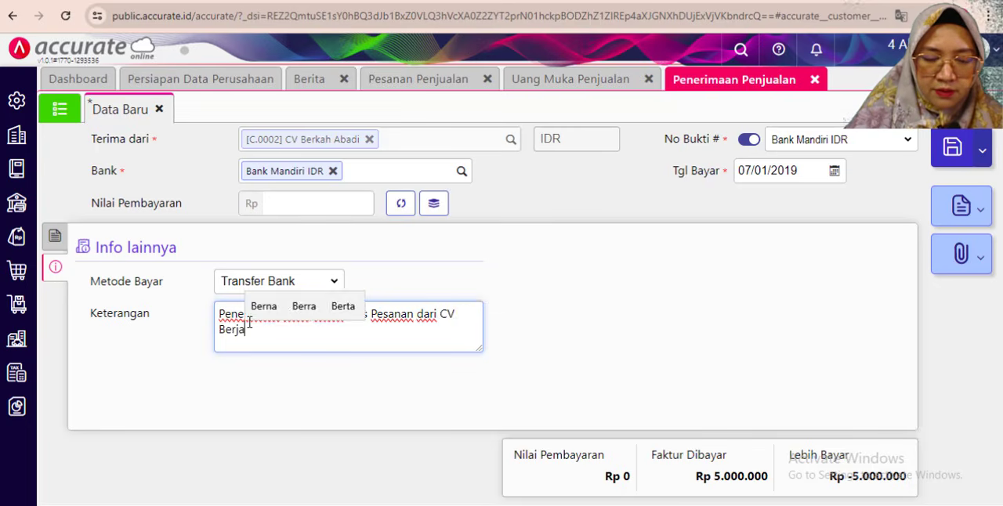
pyautogui.press('BackSpace')
pyautogui.press('BackSpace')
pyautogui.write('kah Abadi')
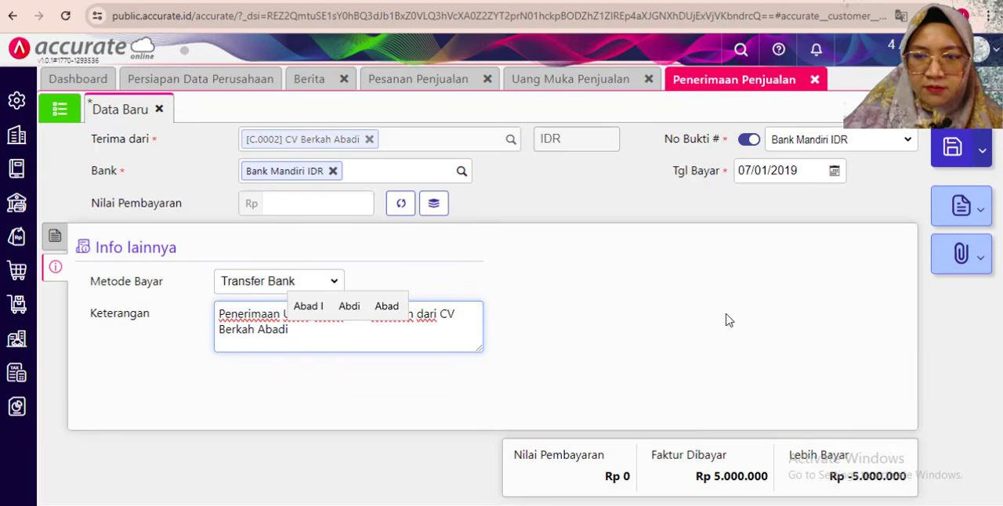
# - Fill the receipt's Nilai Pembayaran with the invoice total of Rp 5.000.000 and save the receipt
pyautogui.click(55, 236)
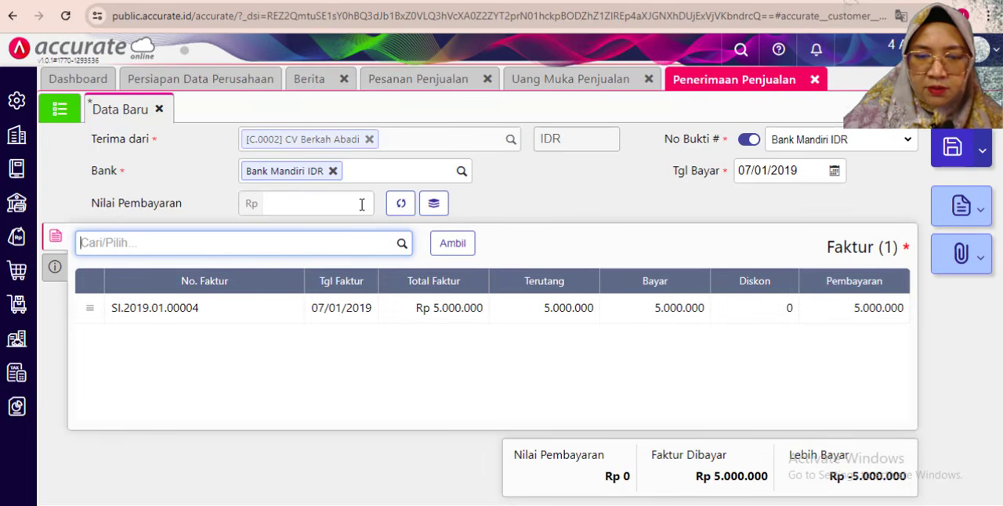
pyautogui.click(400, 206)
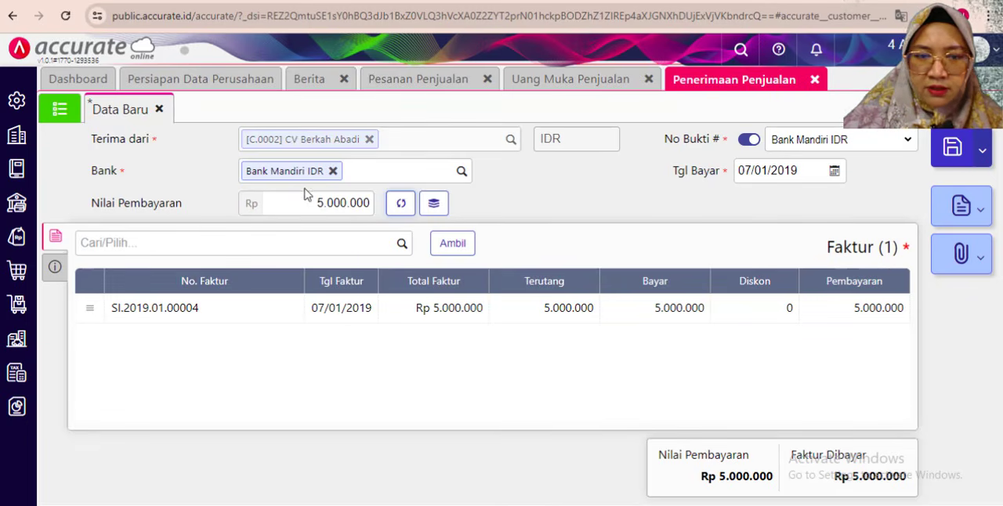
pyautogui.click(951, 149)
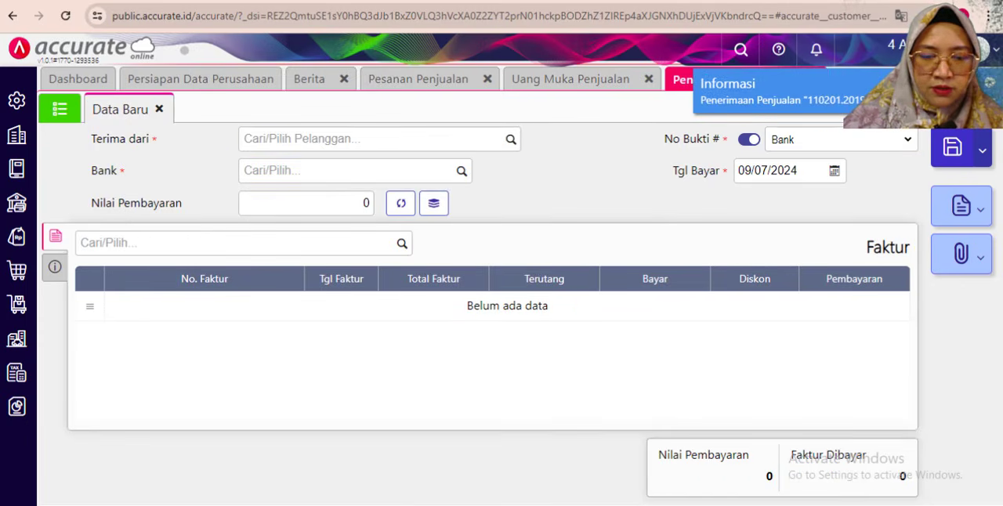
# - Read the 8 January delivery transaction in the exercise PDF and close the Penerimaan, Uang Muka and Pesanan Penjualan forms in Accurate Online
pyautogui.hotkey('alt', 'Tab')
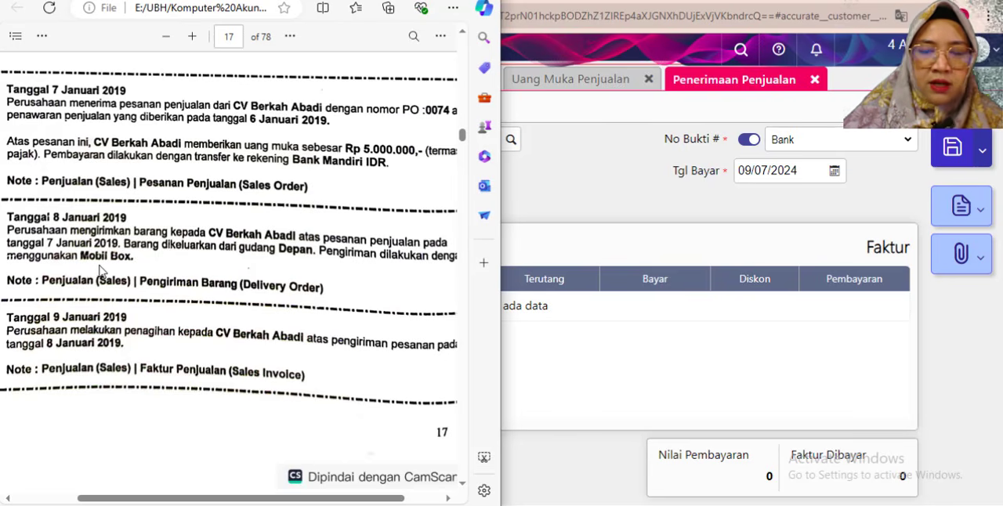
pyautogui.click(817, 83)
pyautogui.click(817, 83)
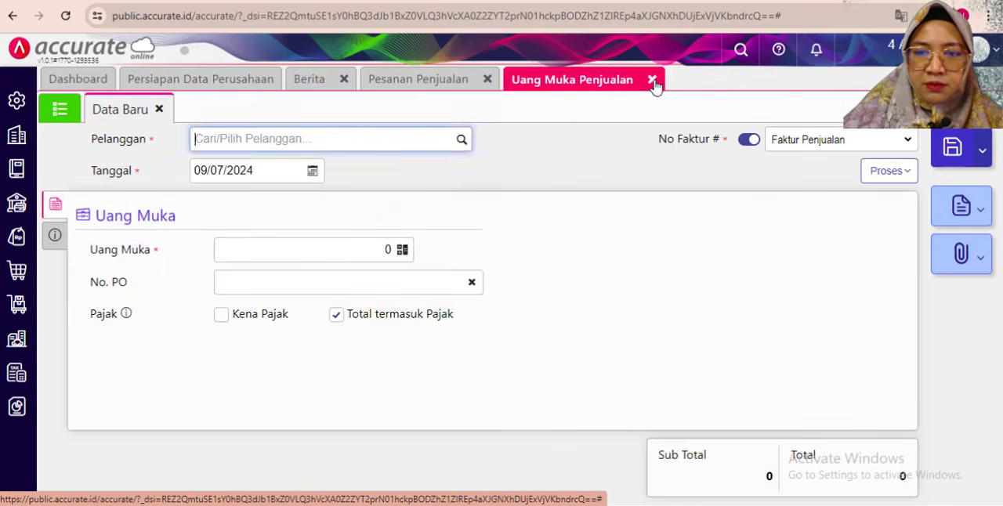
pyautogui.click(652, 80)
pyautogui.click(491, 80)
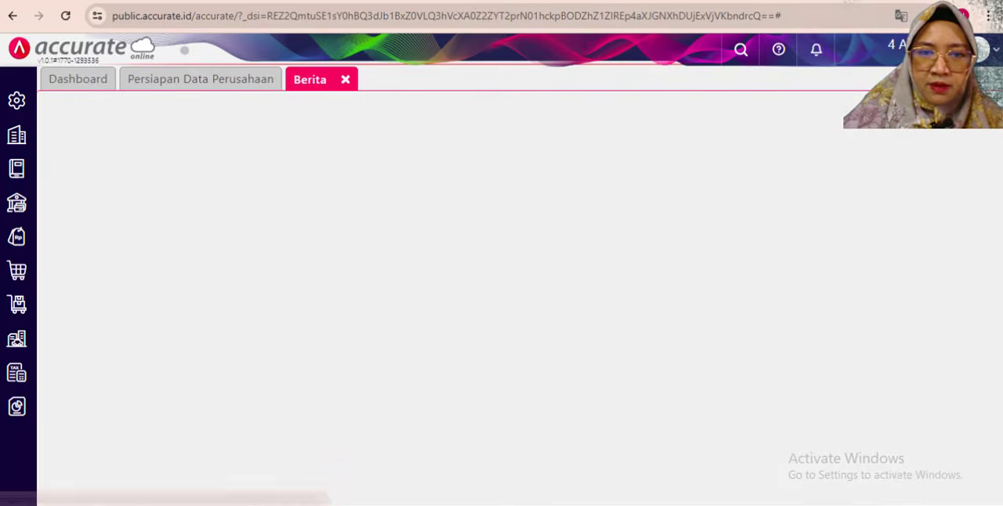
# - Create a new Pengiriman Pesanan addressed to CV Berkah Abadi with Tanggal 08/01/2019
pyautogui.click(16, 236)
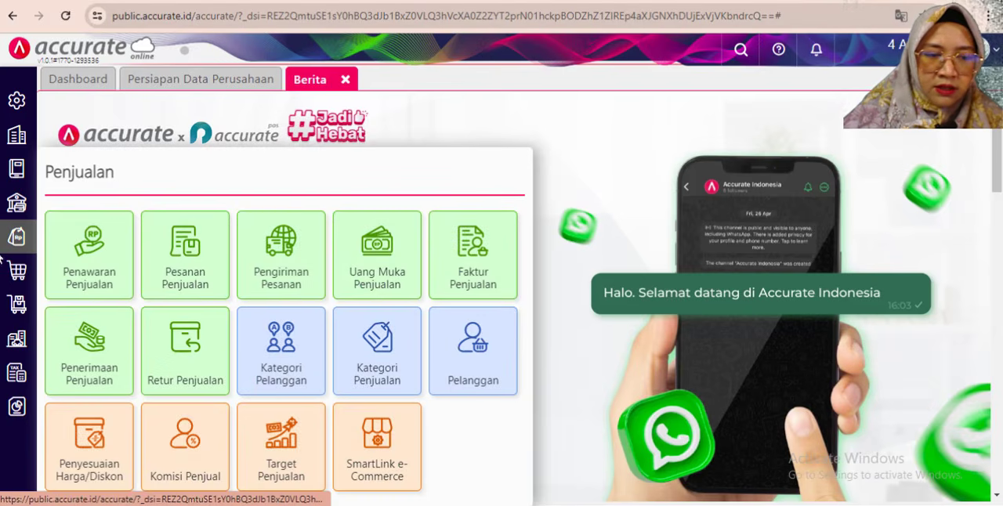
pyautogui.click(297, 268)
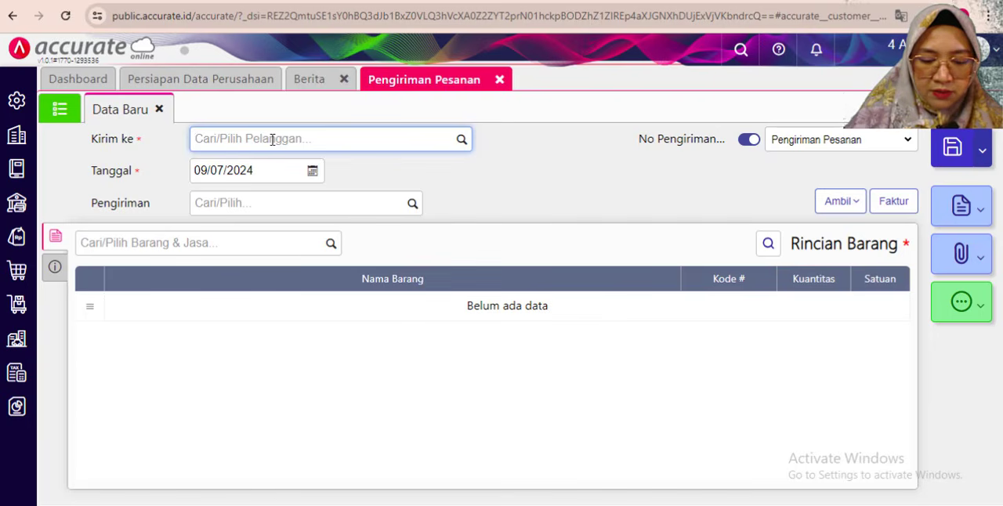
pyautogui.write('berka')
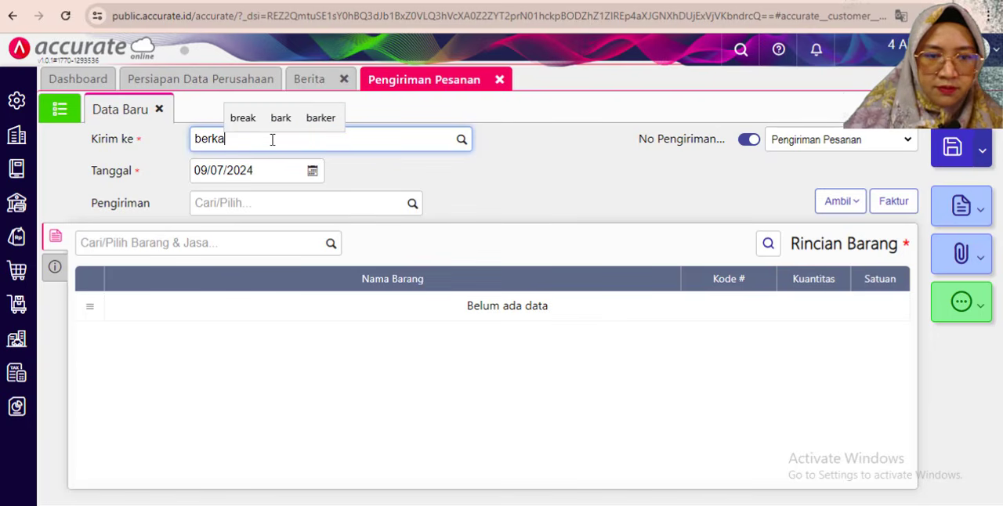
pyautogui.click(266, 176)
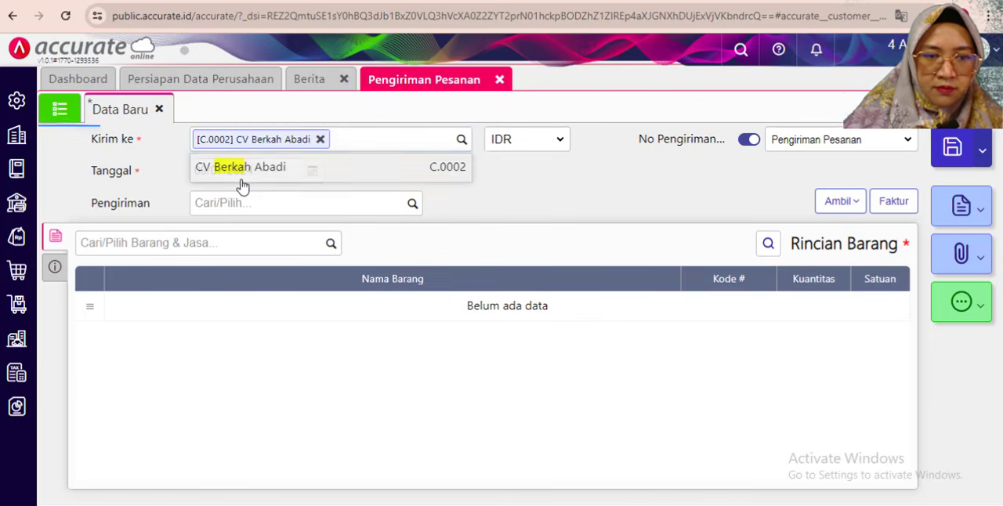
pyautogui.click(239, 178)
pyautogui.write('08/01/2019')
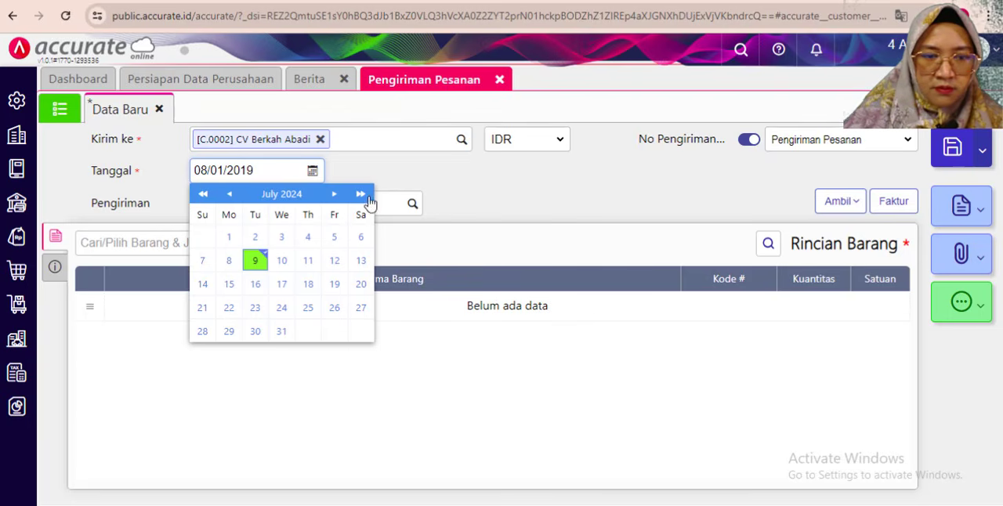
pyautogui.click(387, 183)
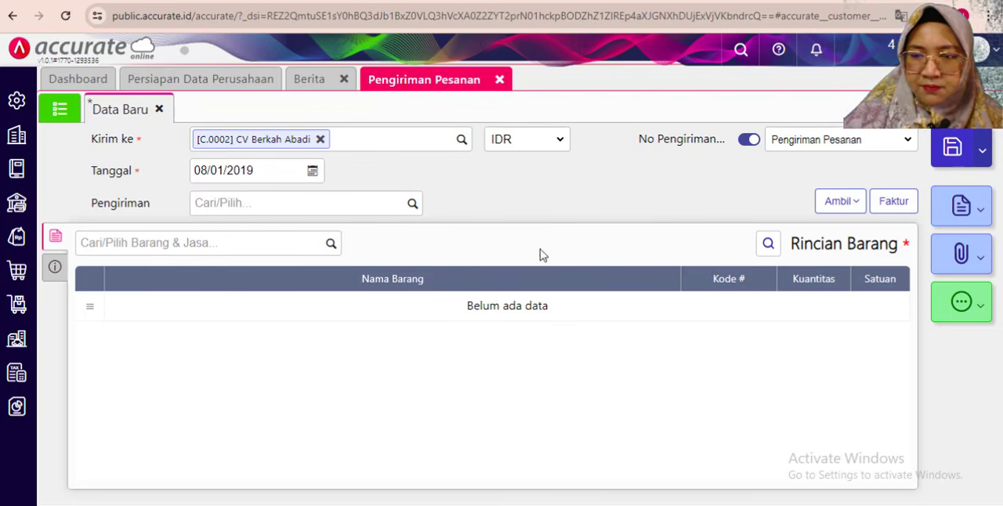
# - Copy the items of CV Berkah Abadi's sales order dated 07/01/2019 into the Pengiriman Pesanan
pyautogui.click(838, 205)
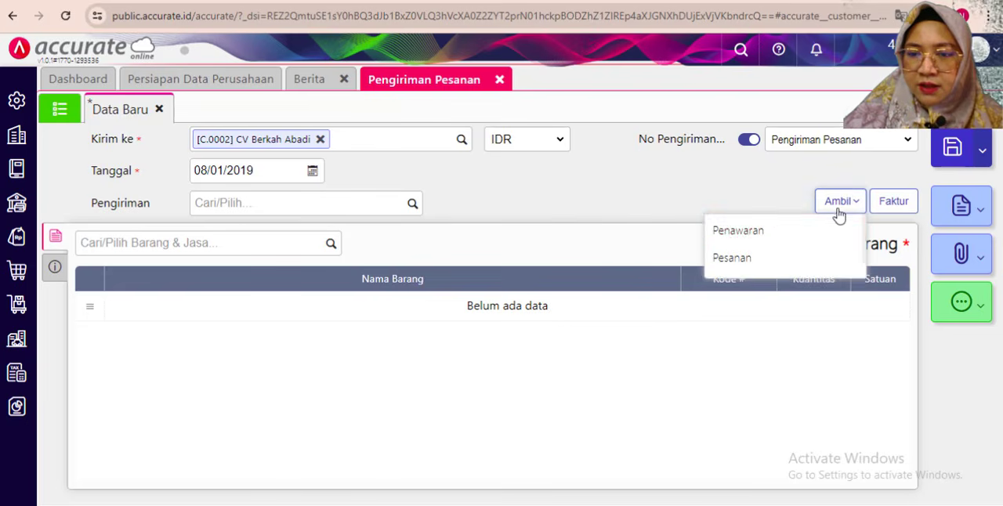
pyautogui.click(754, 259)
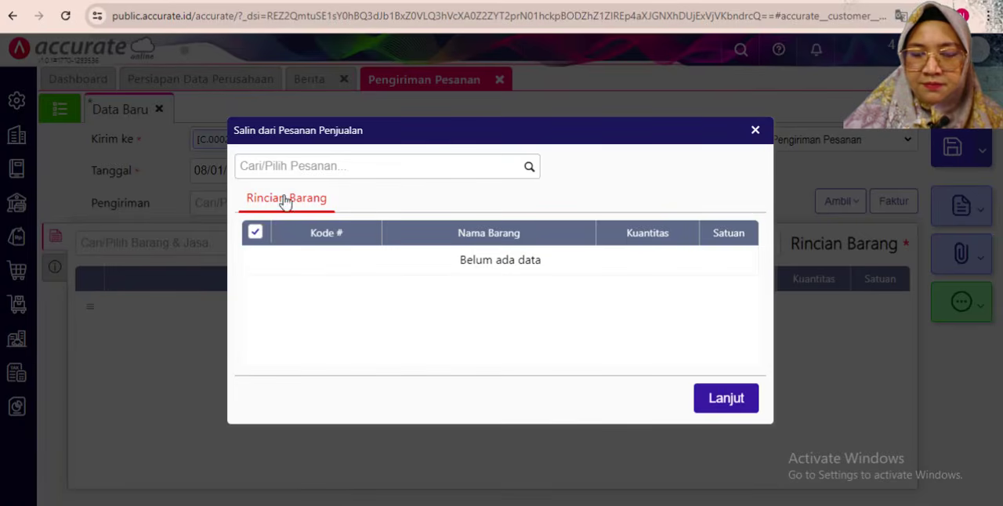
pyautogui.click(528, 167)
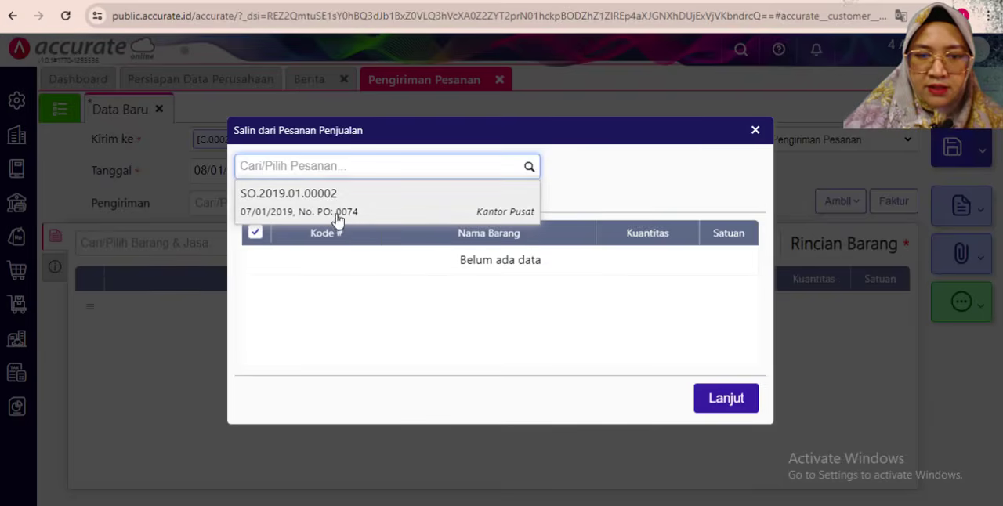
pyautogui.click(337, 213)
pyautogui.click(709, 420)
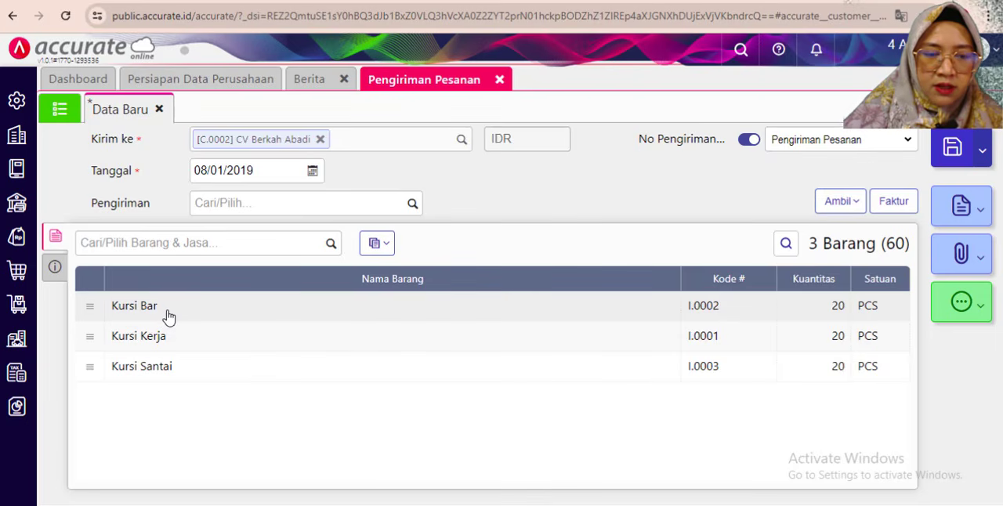
# - Check the Kuantitas and Gudang in the item details of Kursi Bar, Kursi Kerja and Kursi Santai
pyautogui.click(170, 315)
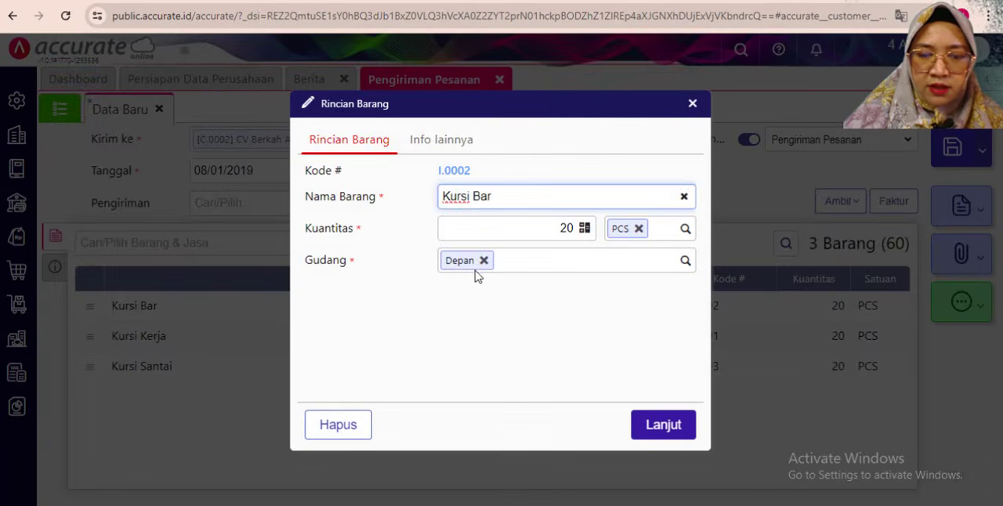
pyautogui.click(642, 436)
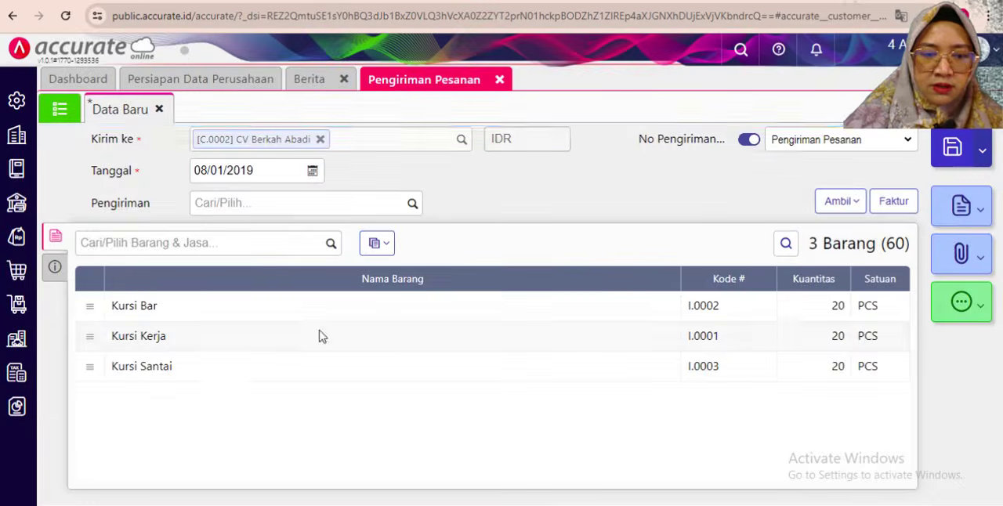
pyautogui.click(321, 336)
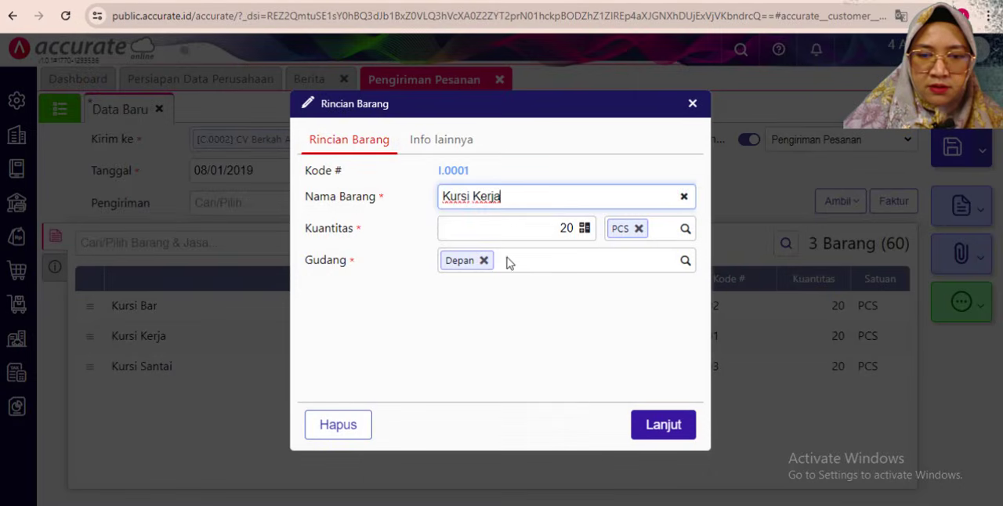
pyautogui.click(662, 426)
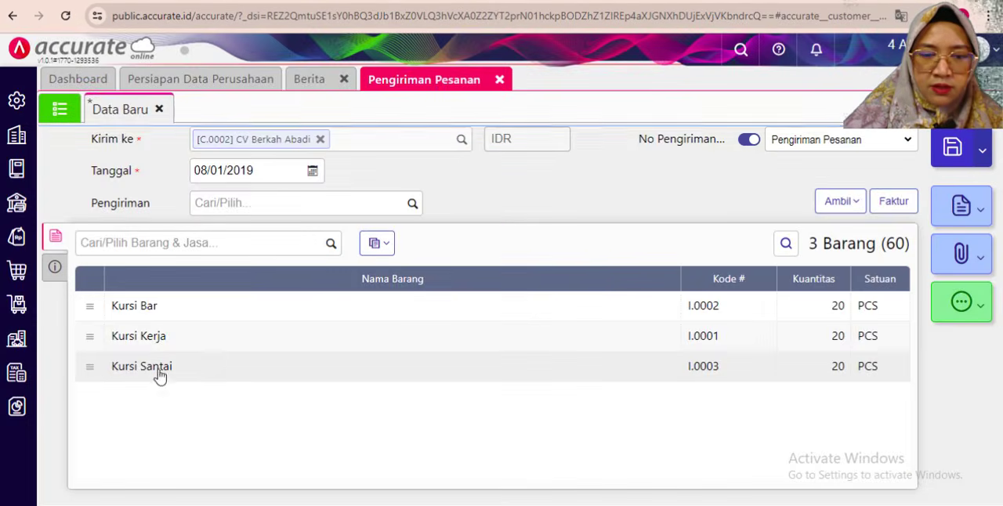
pyautogui.click(155, 368)
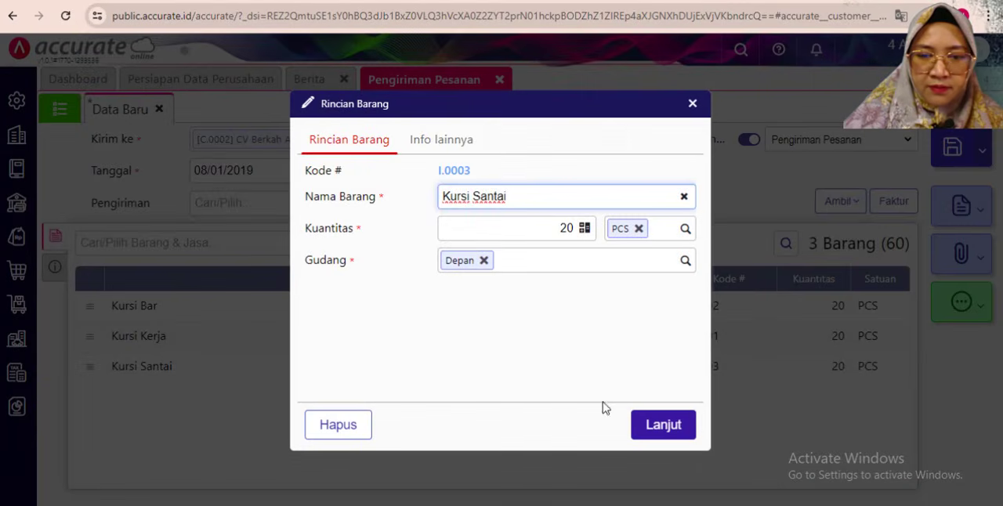
pyautogui.click(670, 426)
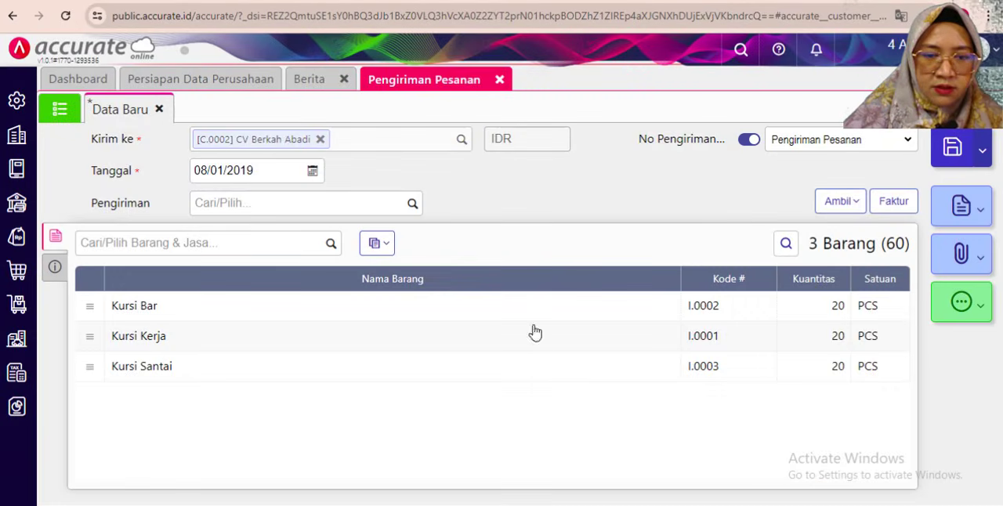
# - Change the delivery's Keterangan to "Pengiriman barang kepada CV Berkah Abadi"
pyautogui.click(56, 273)
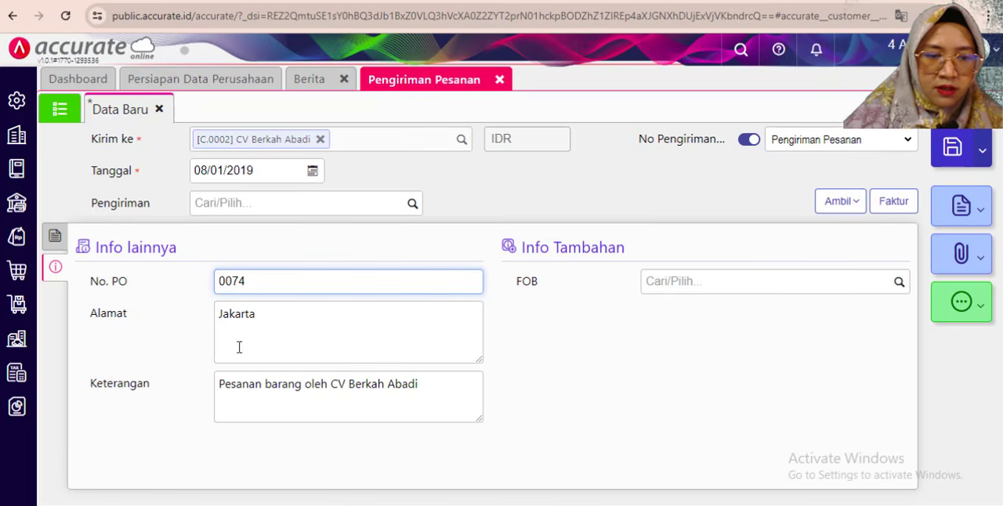
pyautogui.click(216, 385)
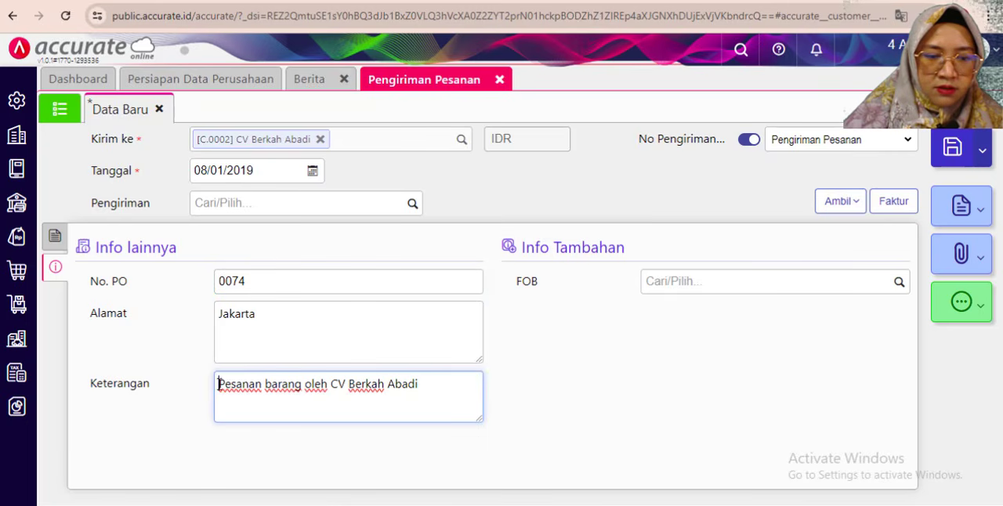
pyautogui.moveTo(228, 385); pyautogui.dragTo(263, 387)
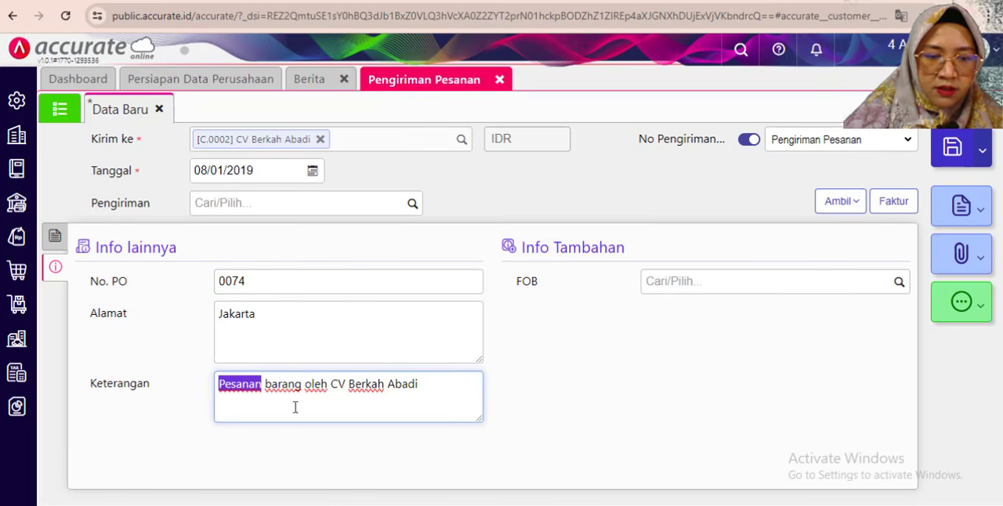
pyautogui.write('Pengiri')
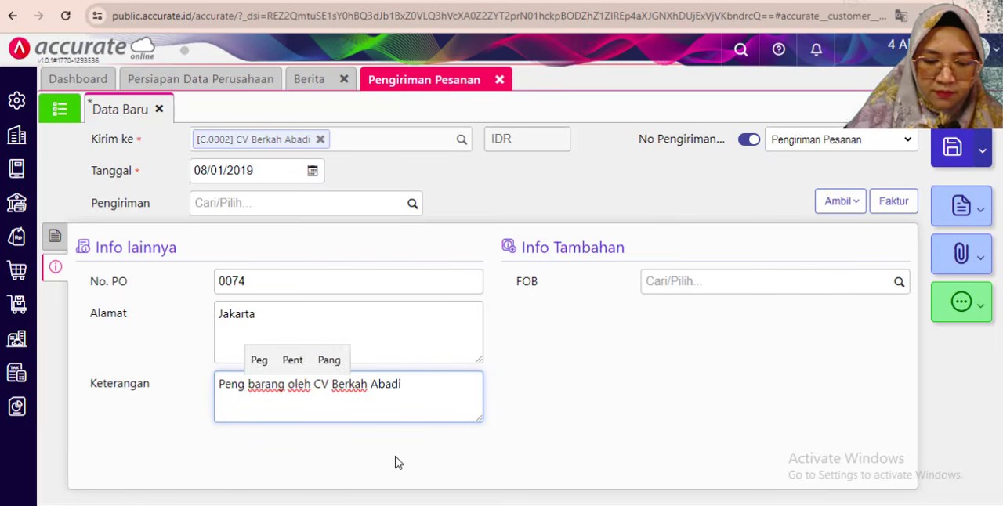
pyautogui.write('man')
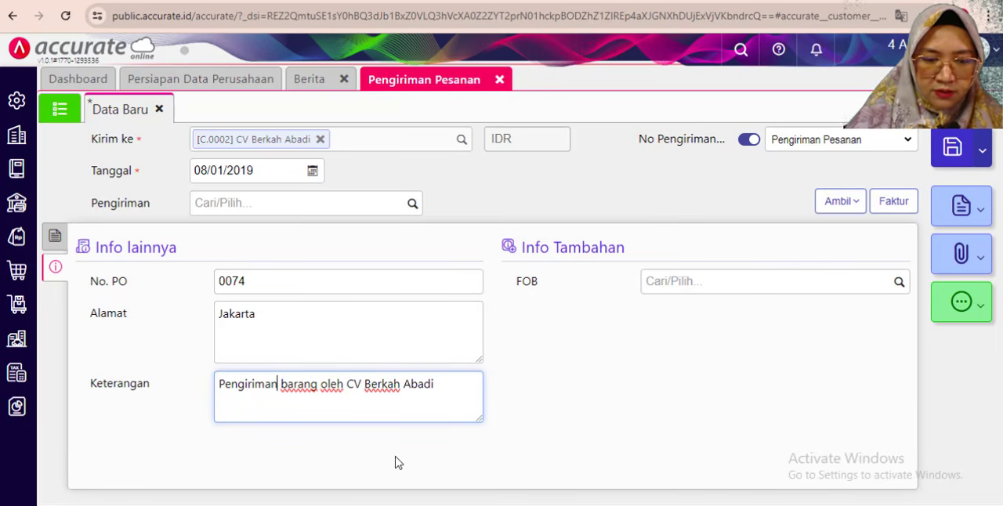
pyautogui.moveTo(320, 384); pyautogui.dragTo(346, 384)
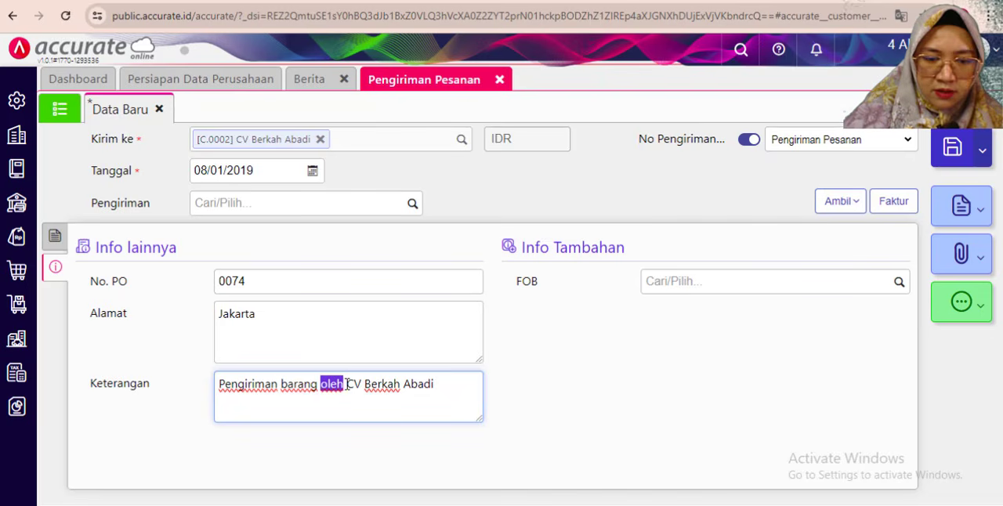
pyautogui.write('kepada')
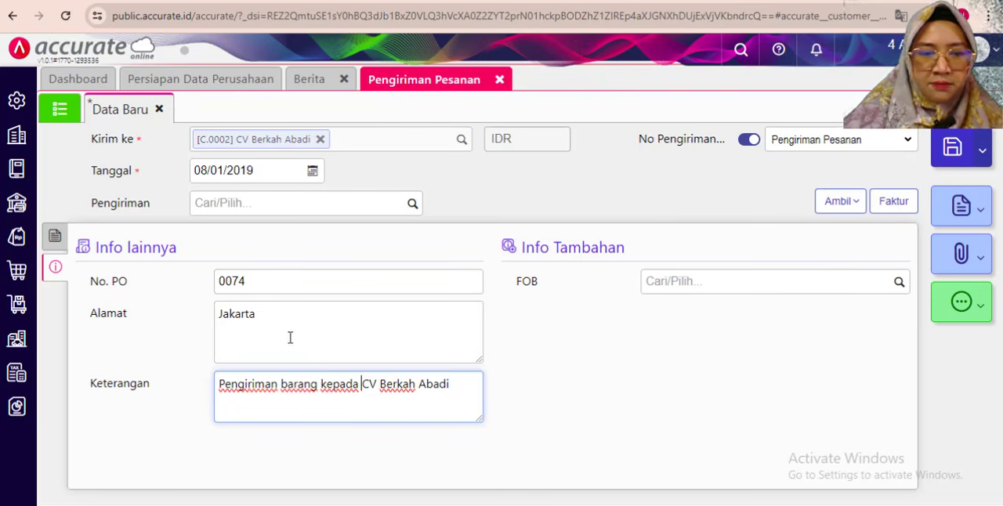
# - Set the delivery's Pengiriman method to Mobil Box and save the Pengiriman Pesanan
pyautogui.click(412, 205)
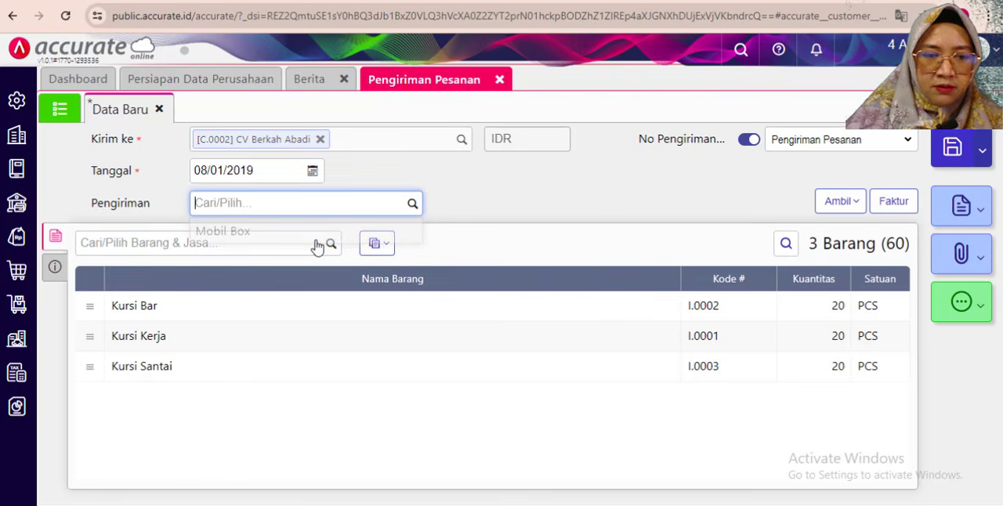
pyautogui.click(245, 239)
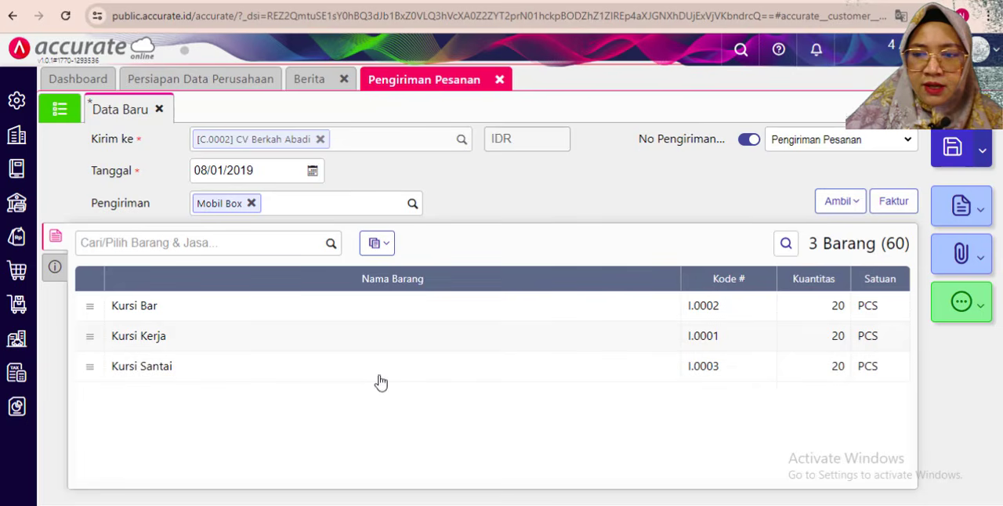
pyautogui.click(951, 148)
# - Read the 9 January 2019 sales invoice transaction in the exercise PDF and return to Accurate Online
pyautogui.hotkey('alt', 'Tab')
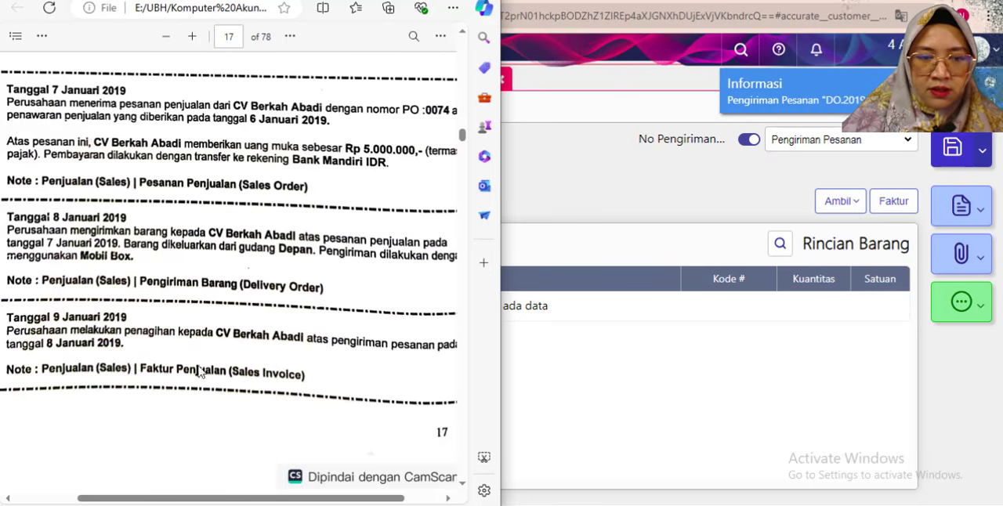
pyautogui.scroll(-2, 102, 314)
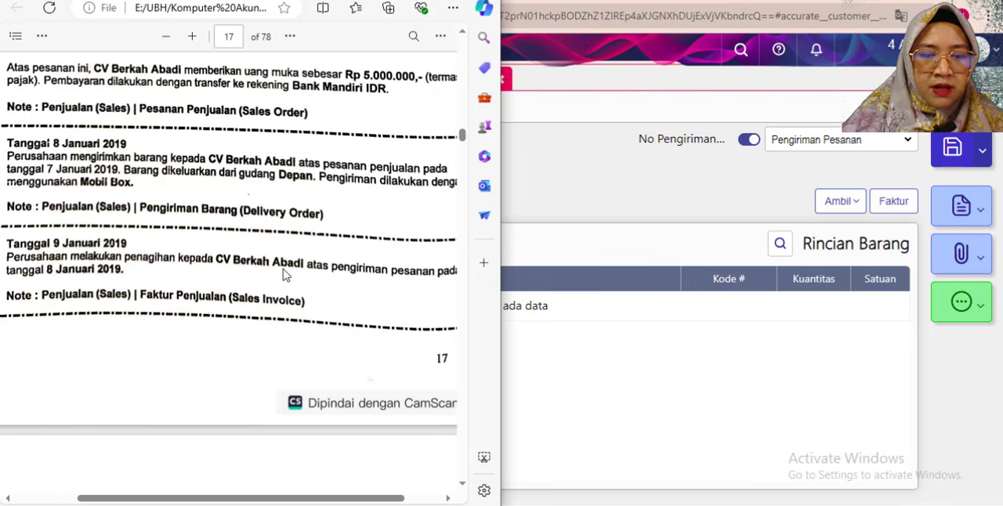
pyautogui.moveTo(224, 499); pyautogui.dragTo(207, 498)
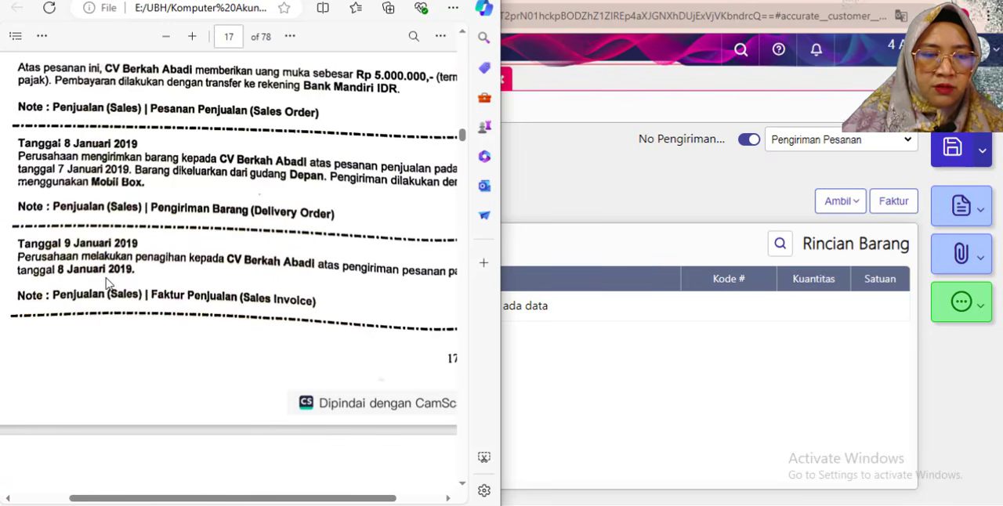
pyautogui.click(578, 166)
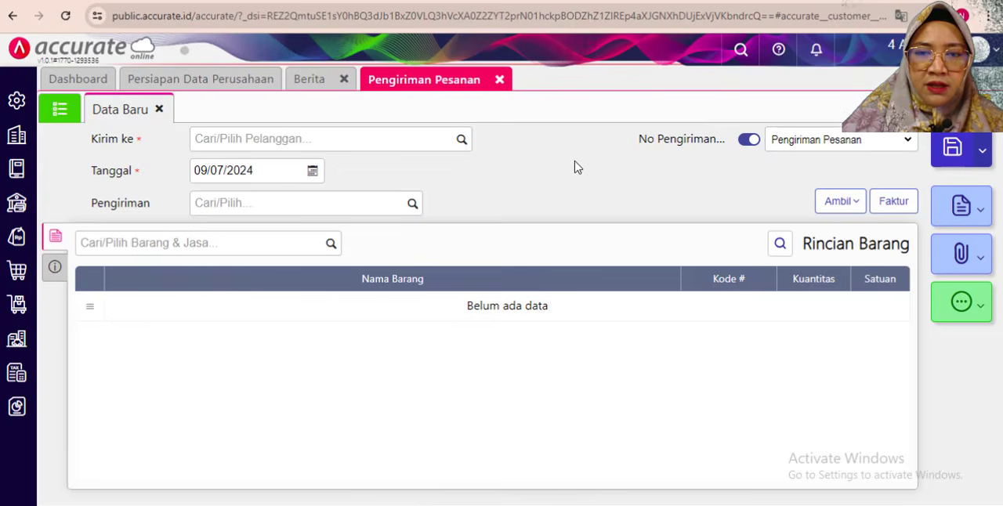
# - Close the Pengiriman Pesanan form and create a new Faktur Penjualan for CV Berkah Abadi with Tanggal 09/01/2019
pyautogui.click(501, 81)
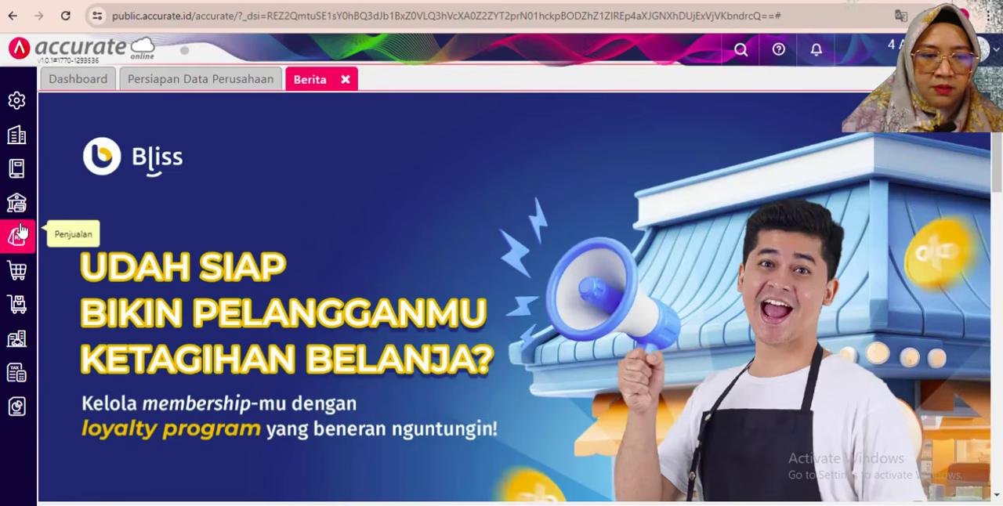
pyautogui.click(18, 240)
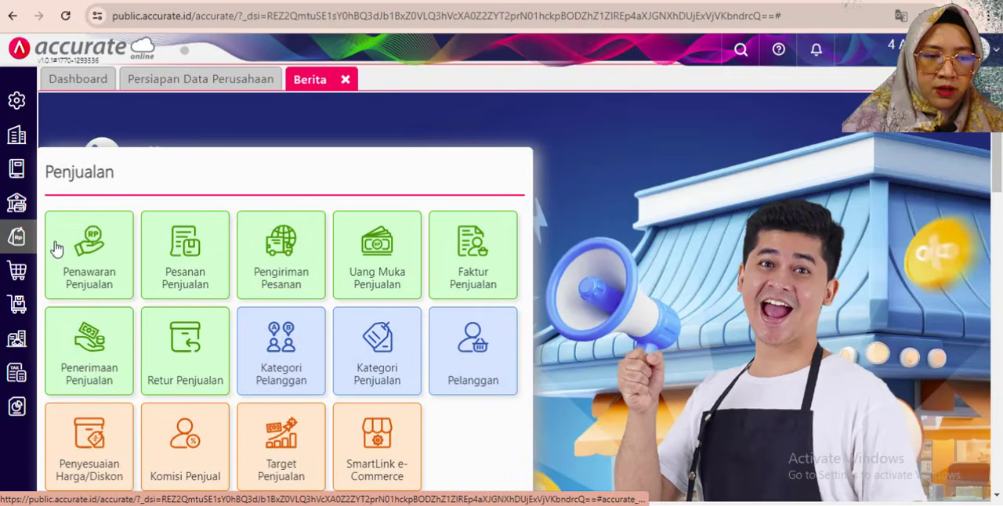
pyautogui.click(483, 261)
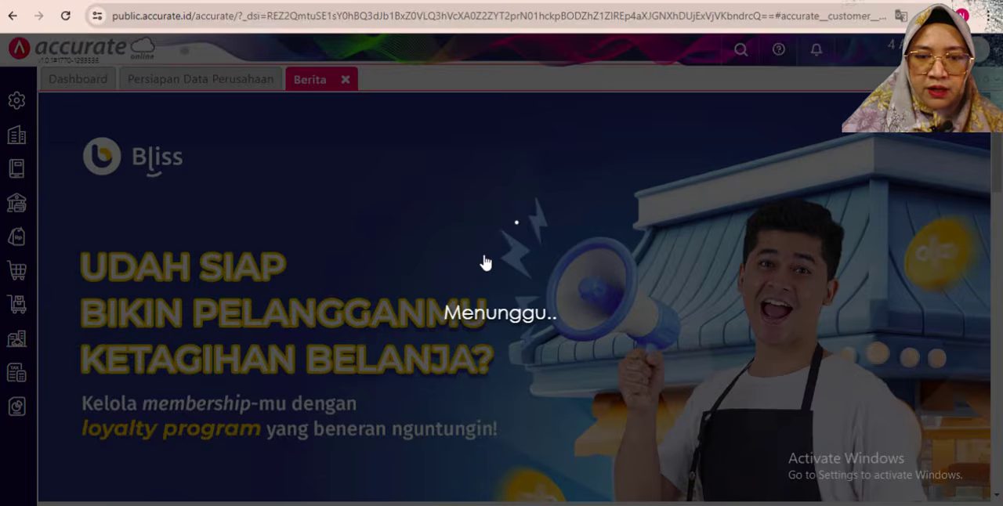
pyautogui.write('berka')
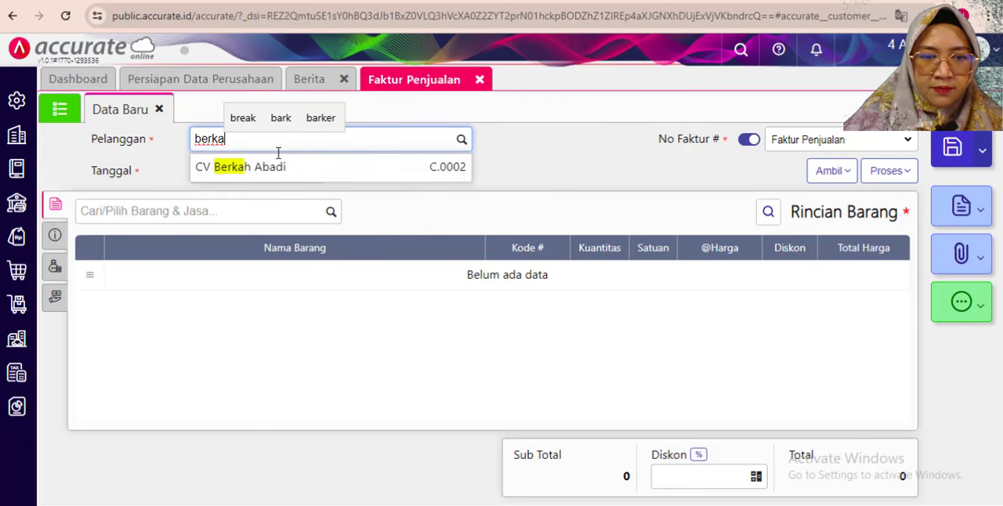
pyautogui.click(247, 170)
pyautogui.click(235, 170)
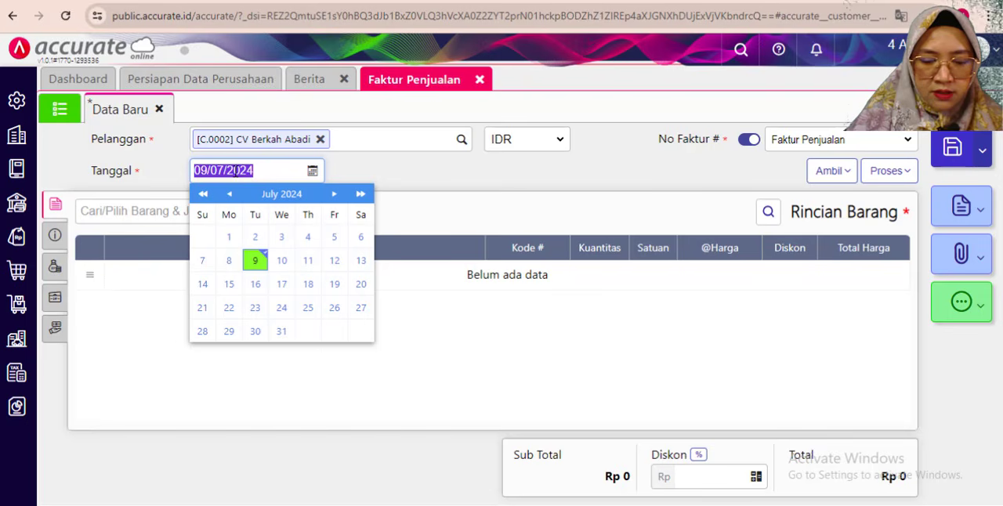
pyautogui.write('0')
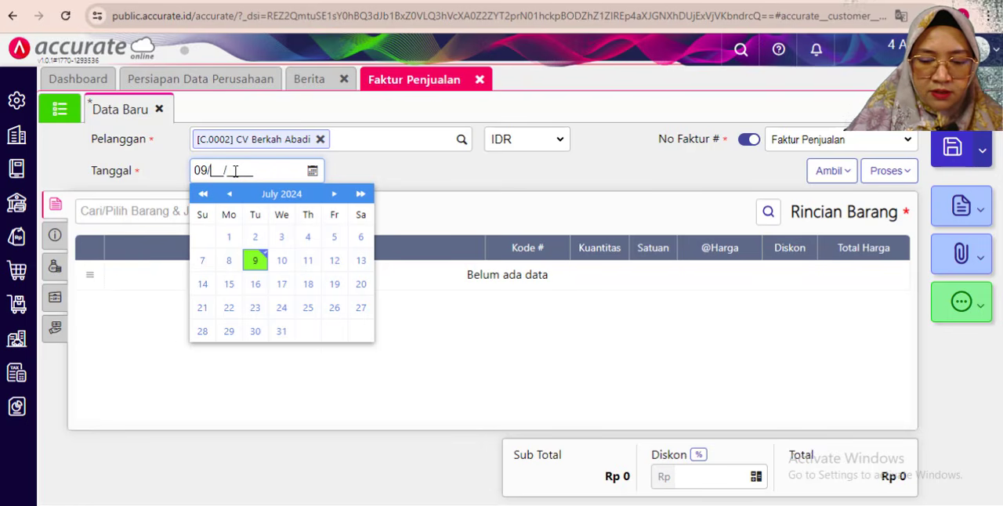
pyautogui.write('9/01/2019')
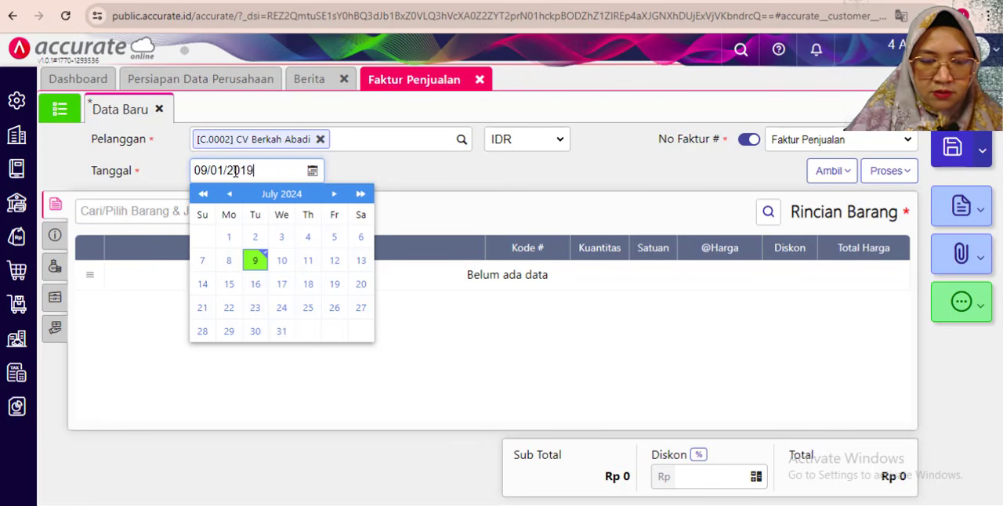
pyautogui.click(407, 178)
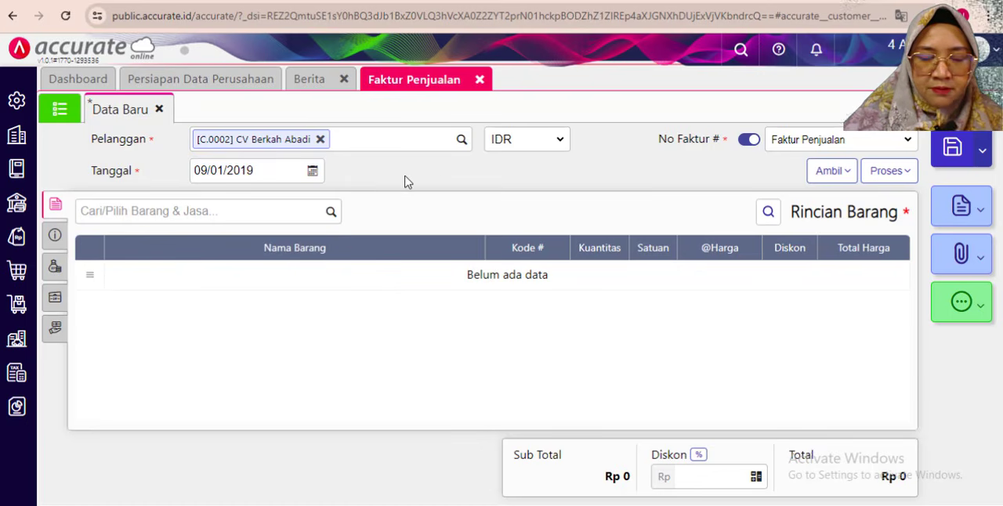
# - Copy the items of the delivery dated 08/01/2019 into the Faktur Penjualan
pyautogui.click(831, 170)
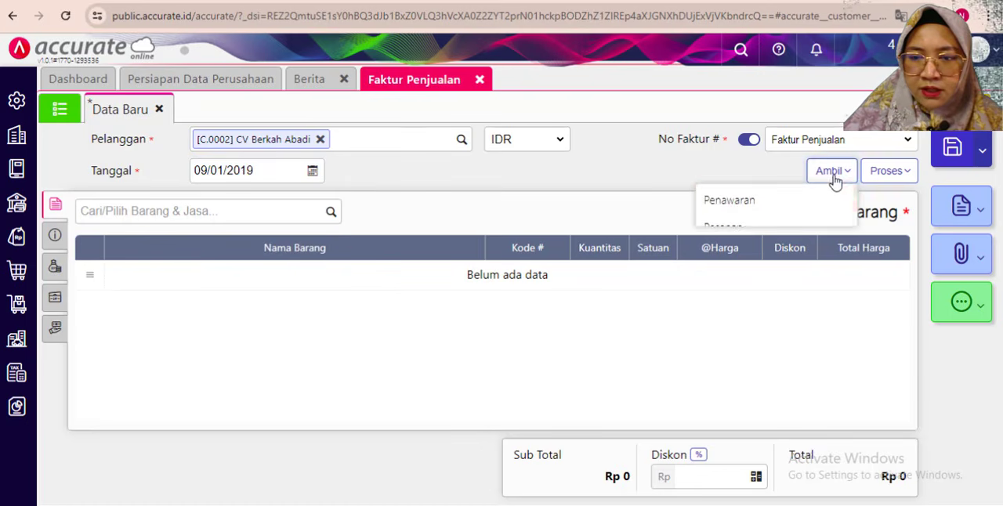
pyautogui.click(730, 255)
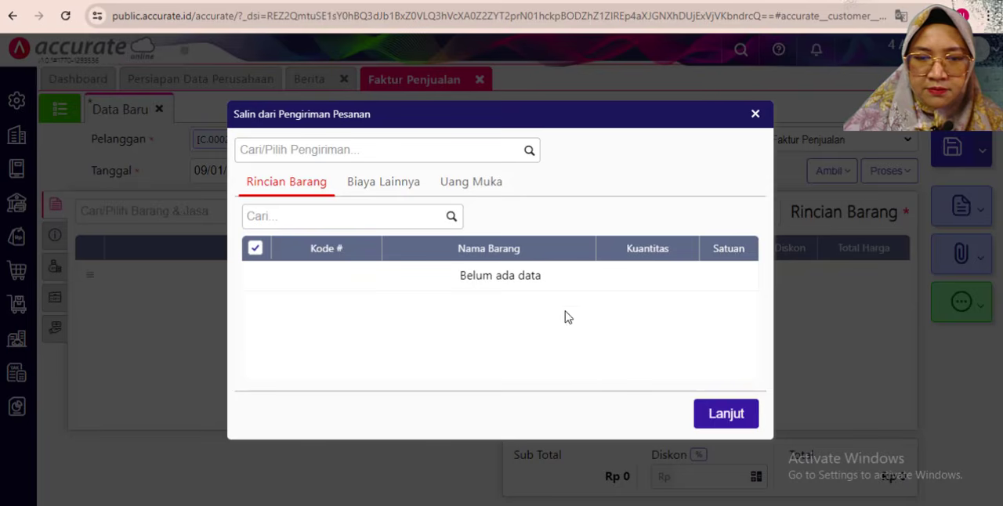
pyautogui.click(530, 150)
pyautogui.click(438, 196)
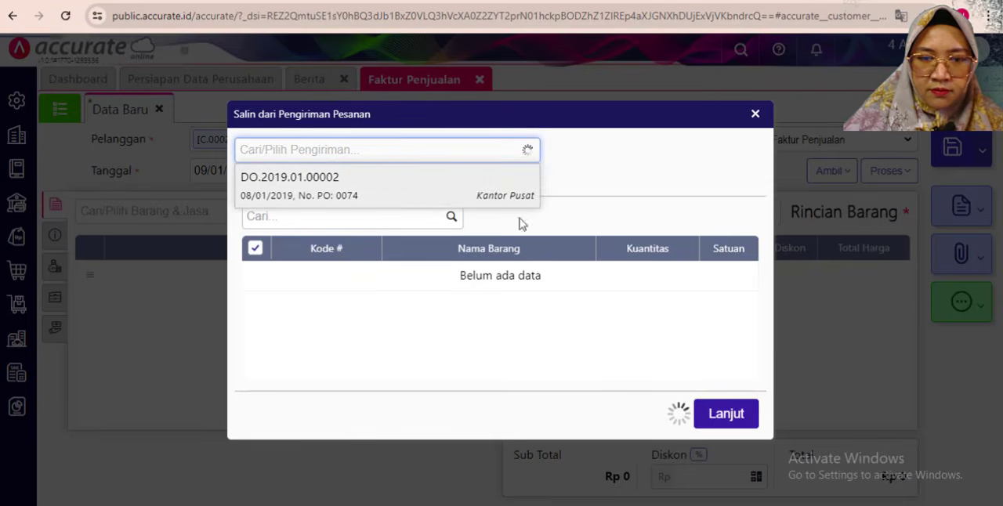
pyautogui.click(732, 446)
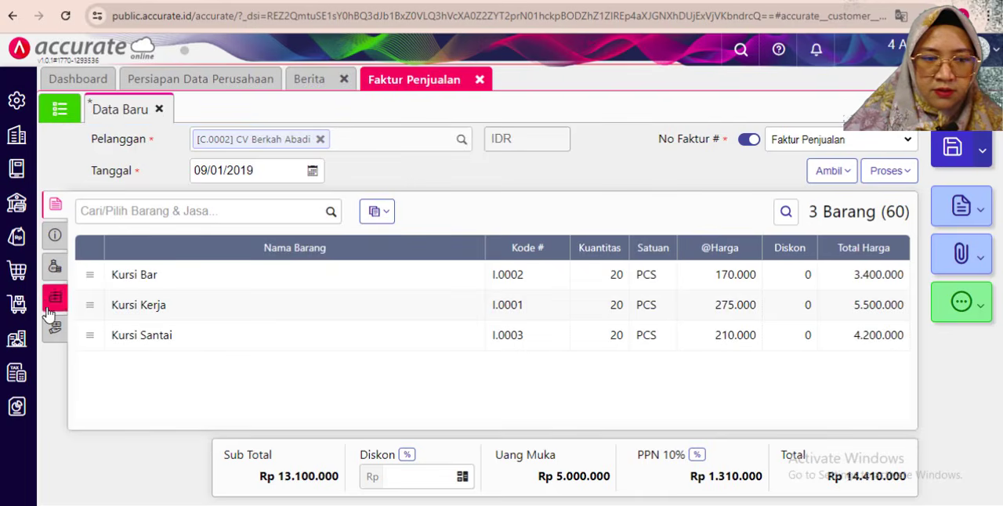
# - Change the invoice's Keterangan to "Pengiriman tagihan barang kepada CV Berkah Abadi" and check its payment, tax and delivery details
pyautogui.click(54, 235)
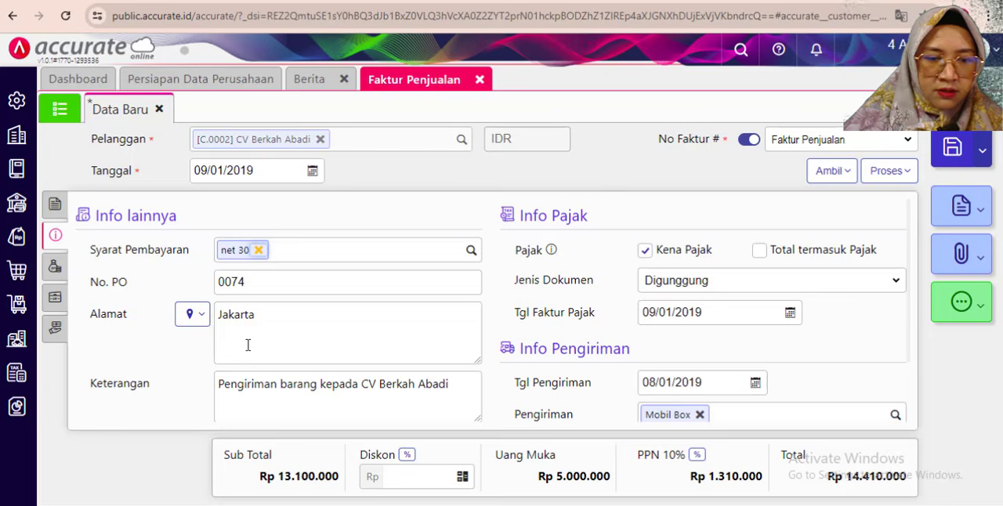
pyautogui.scroll(-1, 248, 345)
pyautogui.moveTo(222, 312); pyautogui.dragTo(277, 315)
pyautogui.click(218, 311)
pyautogui.click(280, 312)
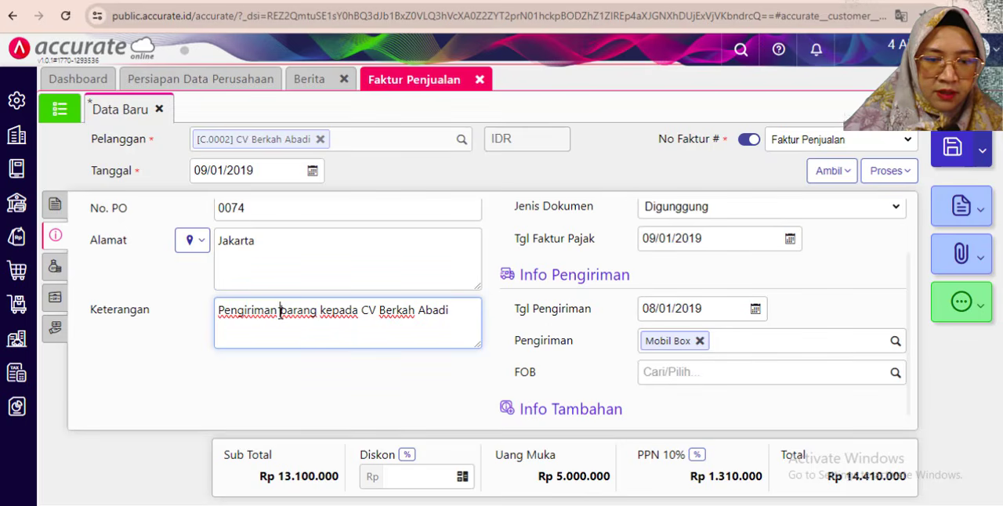
pyautogui.write('tagihan barang')
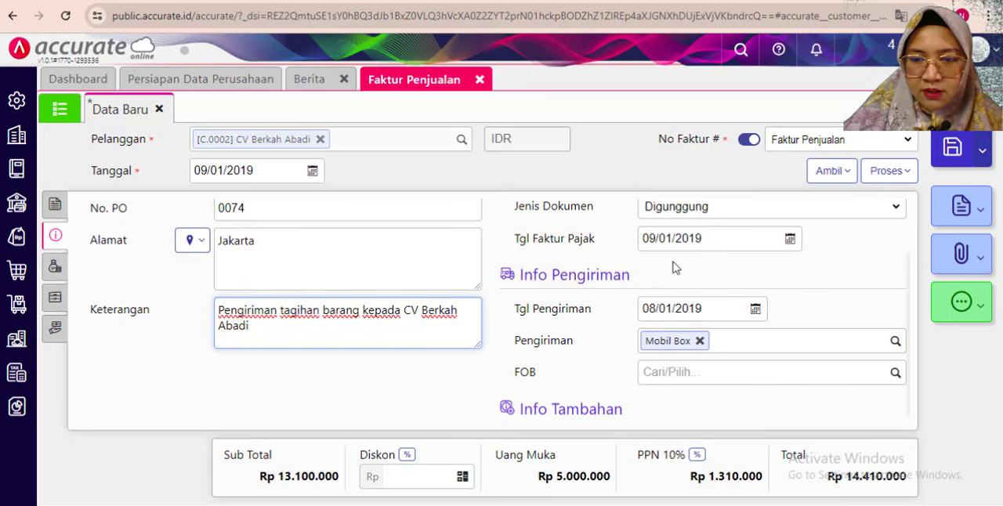
pyautogui.scroll(1, 655, 250)
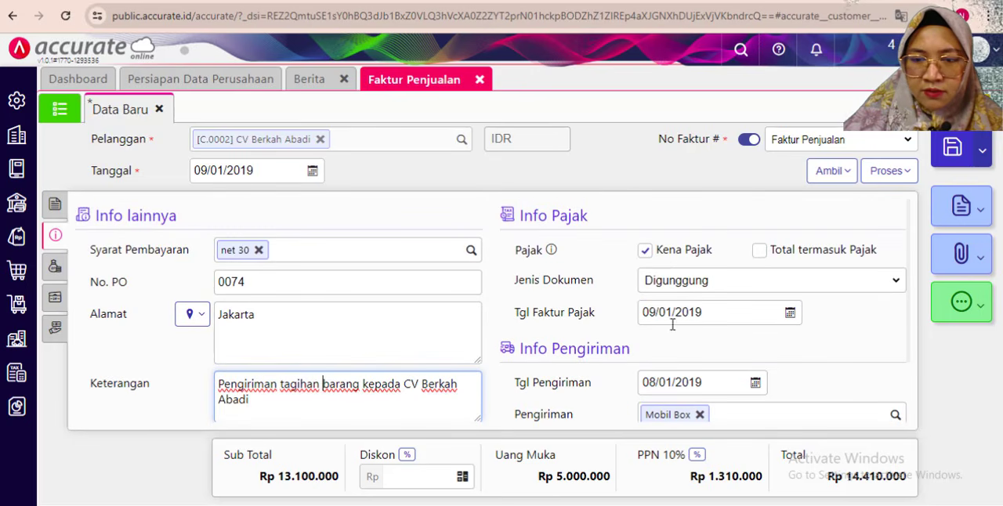
pyautogui.scroll(-1, 672, 334)
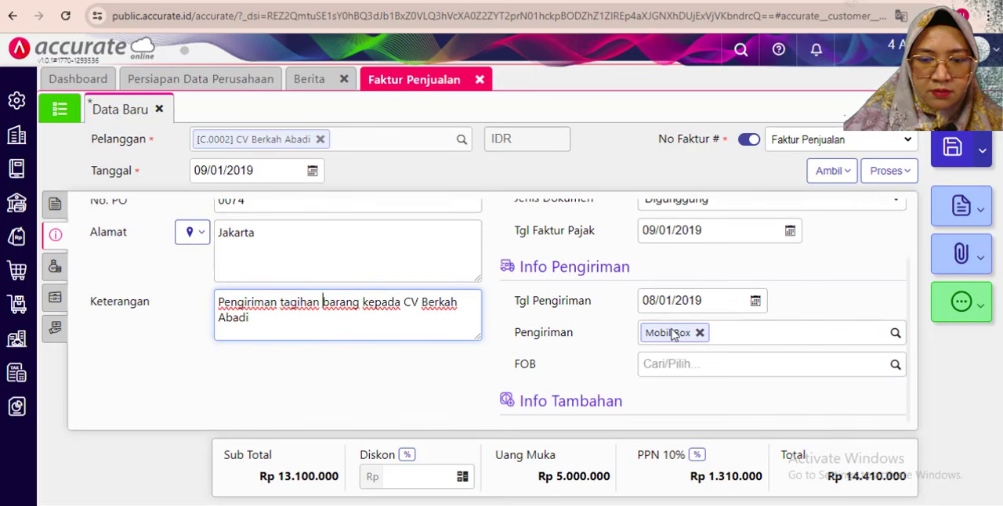
pyautogui.scroll(1, 289, 314)
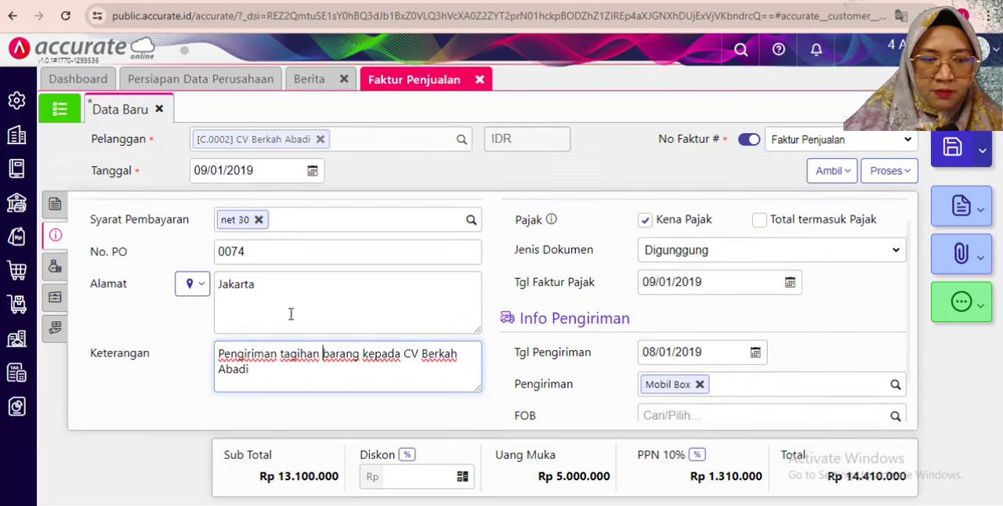
# - Review the invoice's Biaya Lainnya, Uang Muka, e-Payment and item details, and save the Faktur Penjualan for CV Berkah Abadi
pyautogui.click(55, 267)
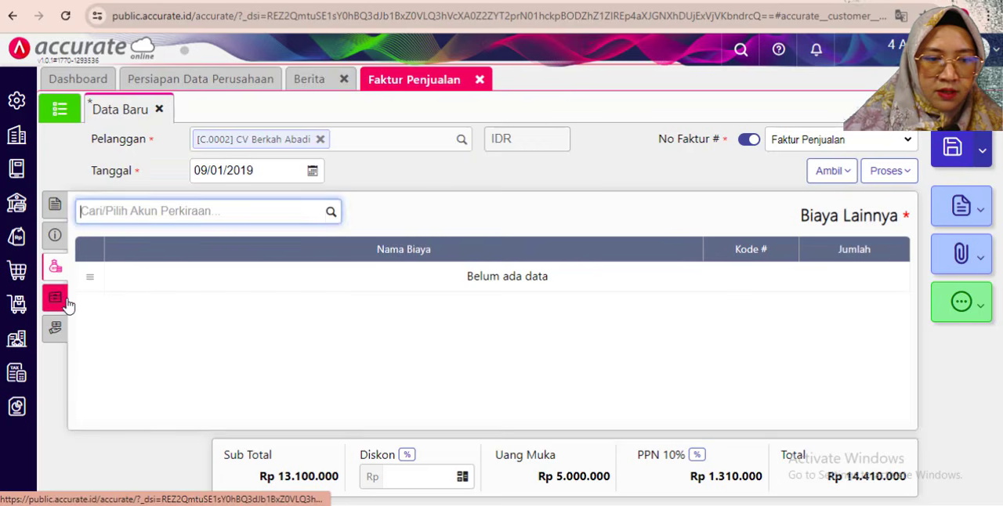
pyautogui.click(60, 301)
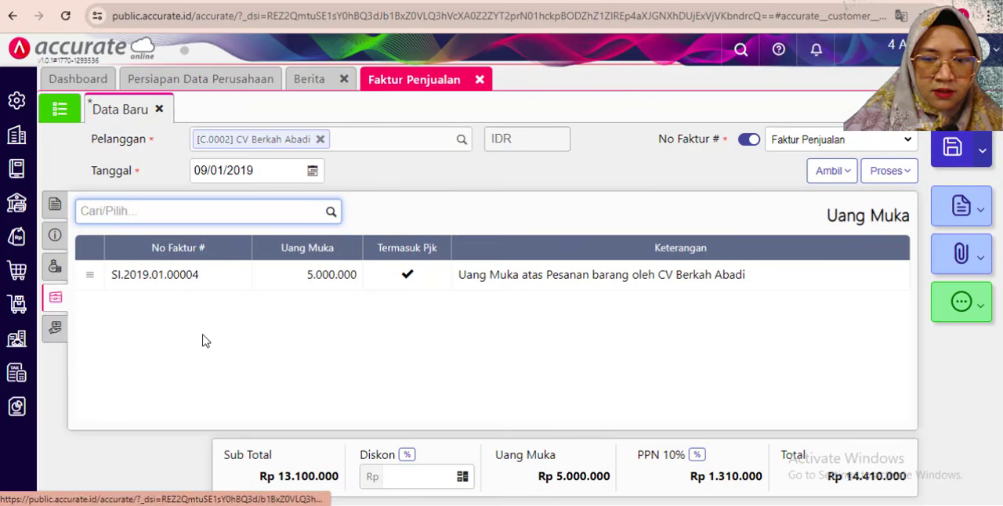
pyautogui.click(58, 332)
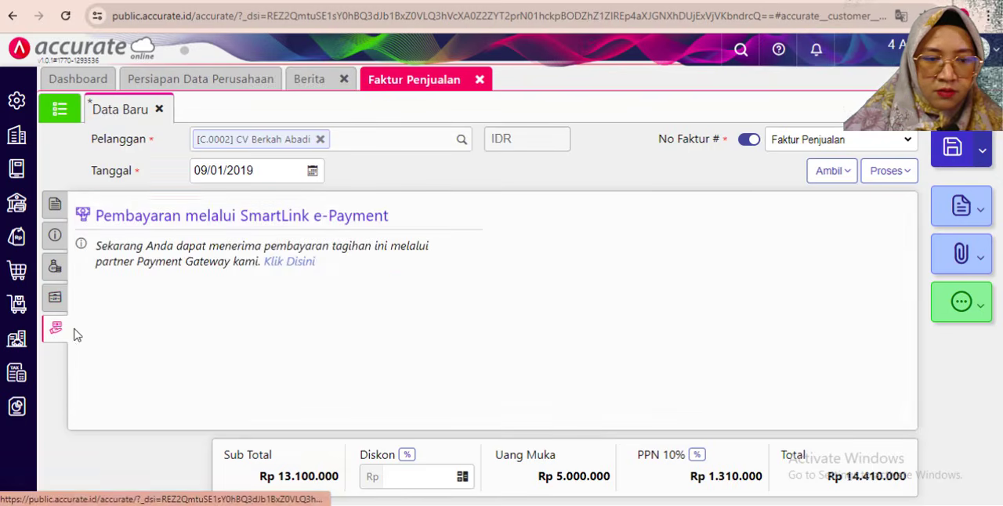
pyautogui.click(54, 204)
pyautogui.click(366, 409)
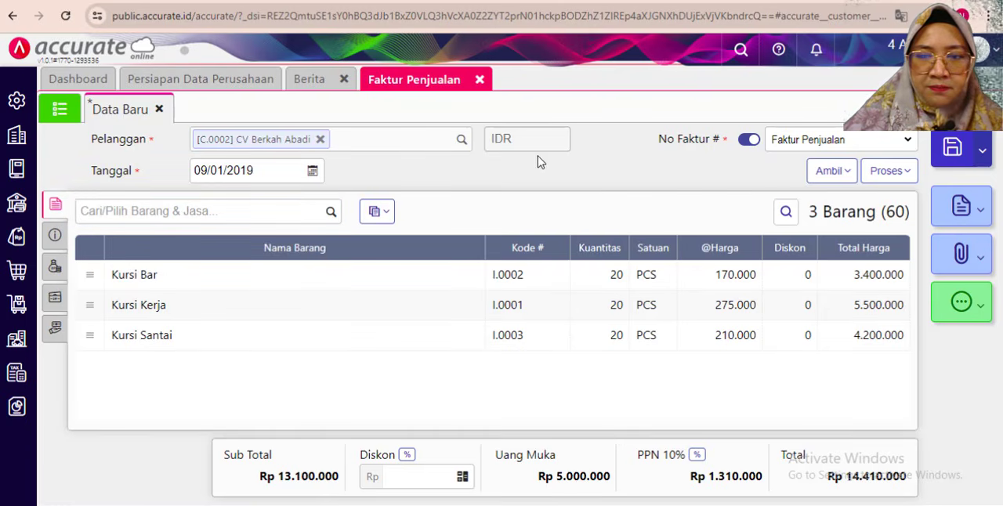
pyautogui.click(950, 148)
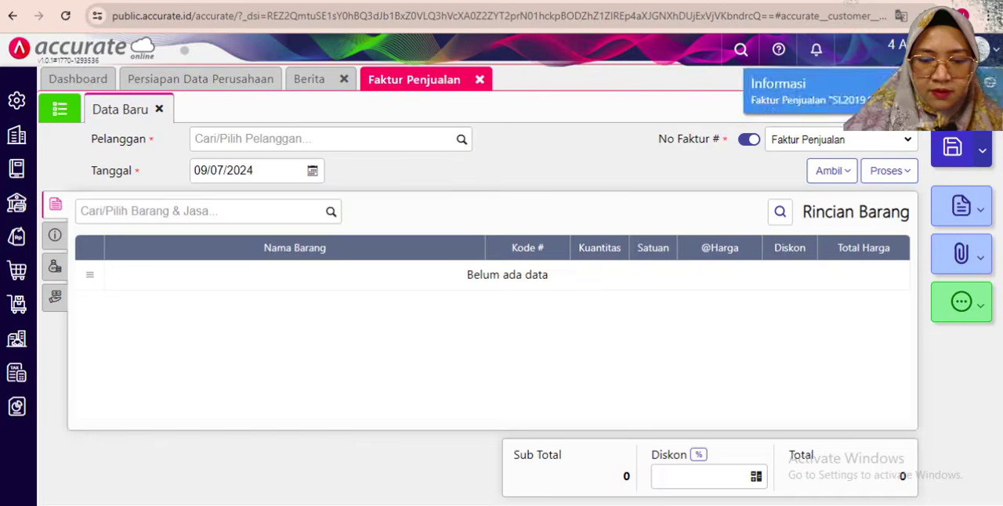
# - Read the 10 January 2019 cash sale transaction in the exercise PDF and return to Accurate Online
pyautogui.click(302, 505)
pyautogui.scroll(-10, 170, 230)
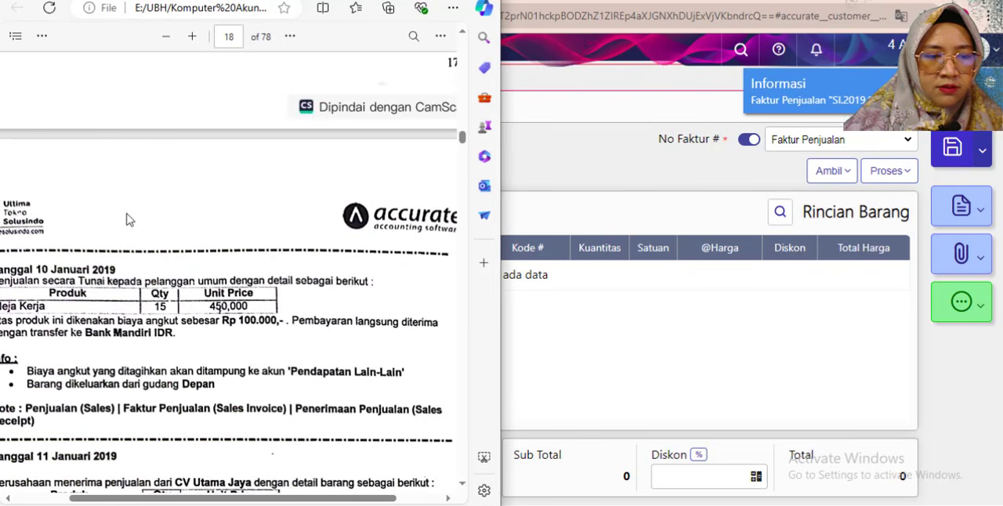
pyautogui.moveTo(198, 502); pyautogui.dragTo(184, 502)
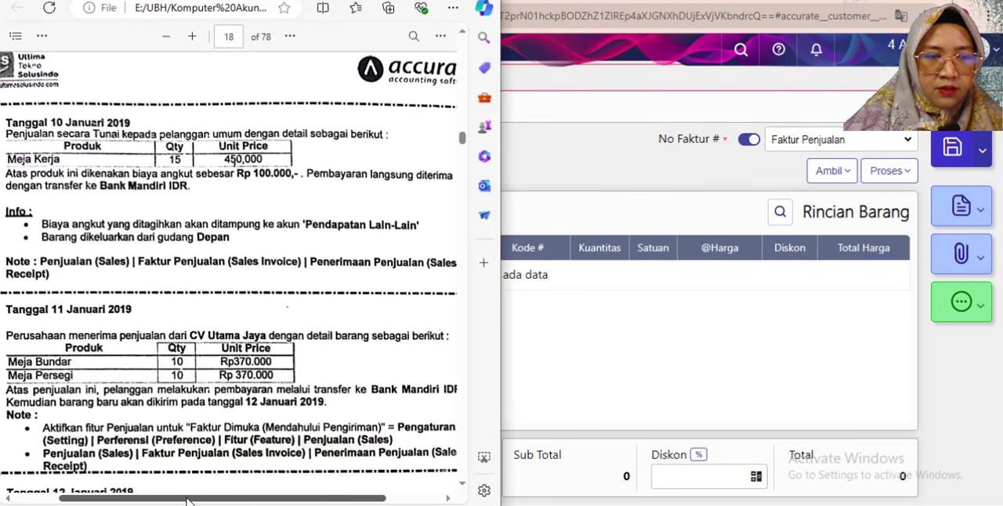
pyautogui.scroll(-2, 92, 147)
pyautogui.scroll(2, 92, 147)
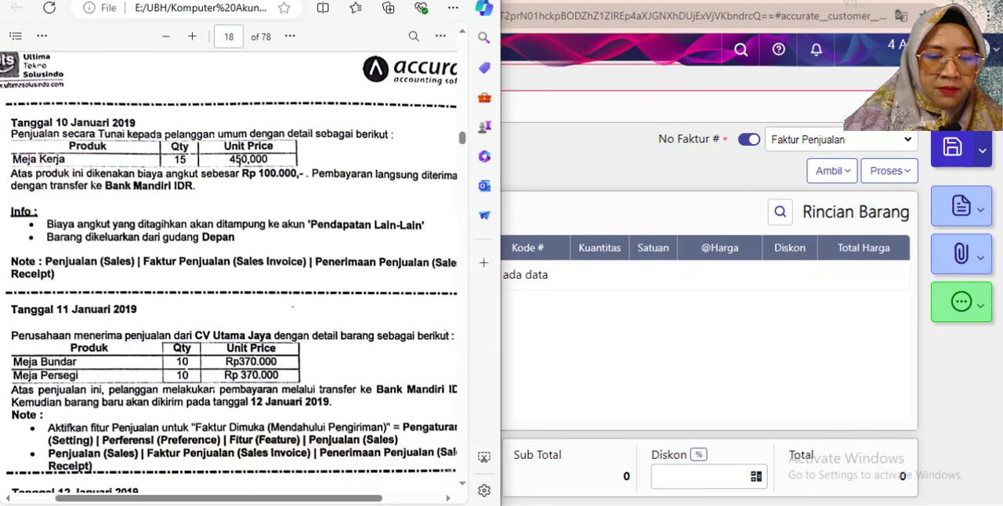
pyautogui.moveTo(151, 498)
pyautogui.mouseDown()
pyautogui.moveTo(163, 502)
pyautogui.moveTo(151, 502)
pyautogui.mouseUp()
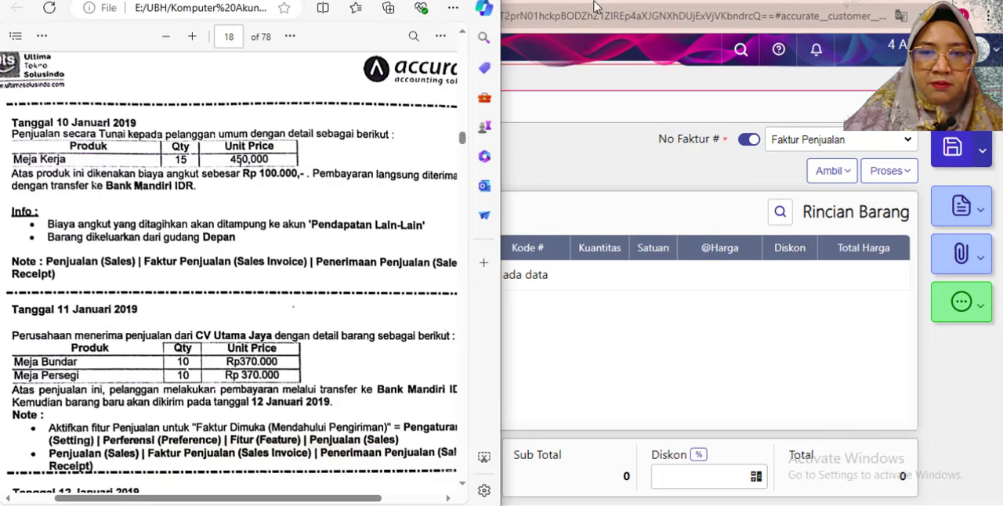
pyautogui.hotkey('alt', 'Tab')
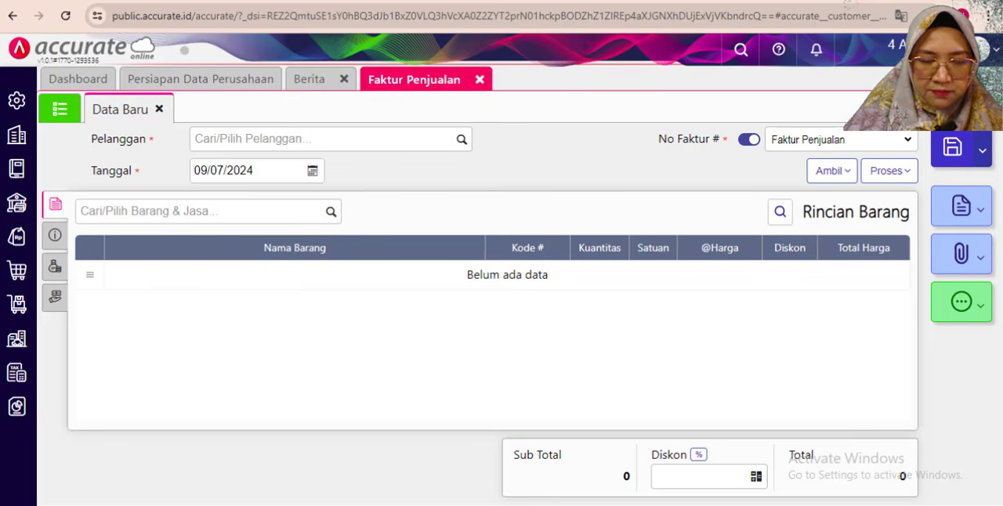
# - Close the current Faktur Penjualan form and open a new one with Accurate Online placed beside the exercise PDF
pyautogui.click(233, 139)
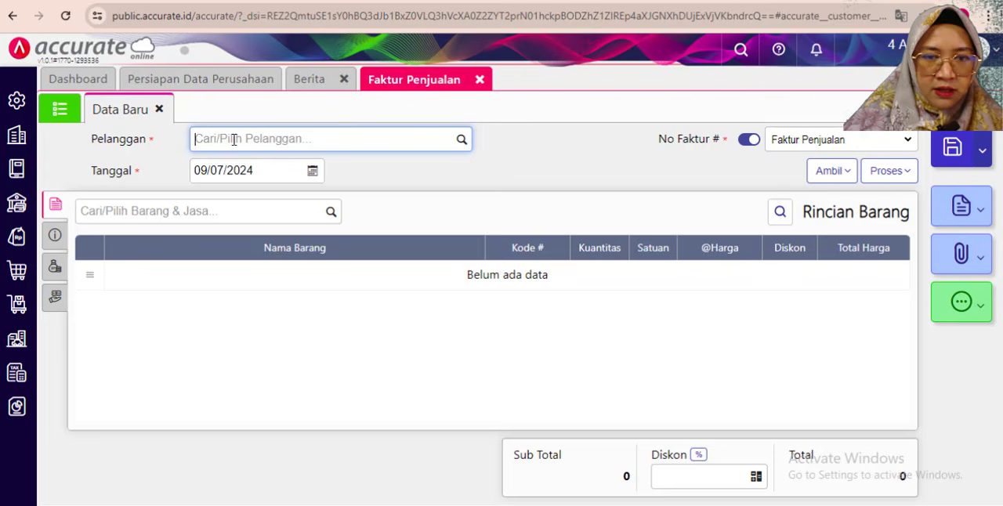
pyautogui.click(480, 82)
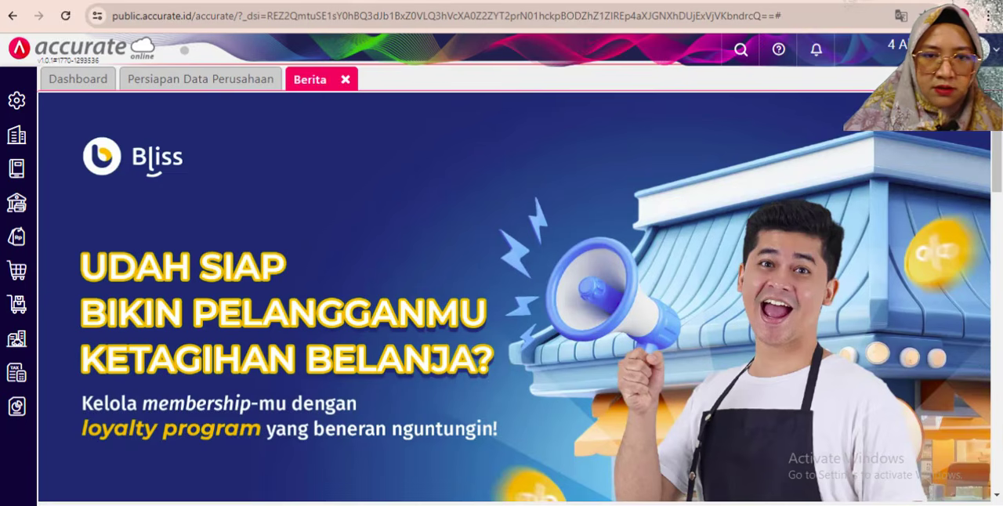
pyautogui.press('super+Right')
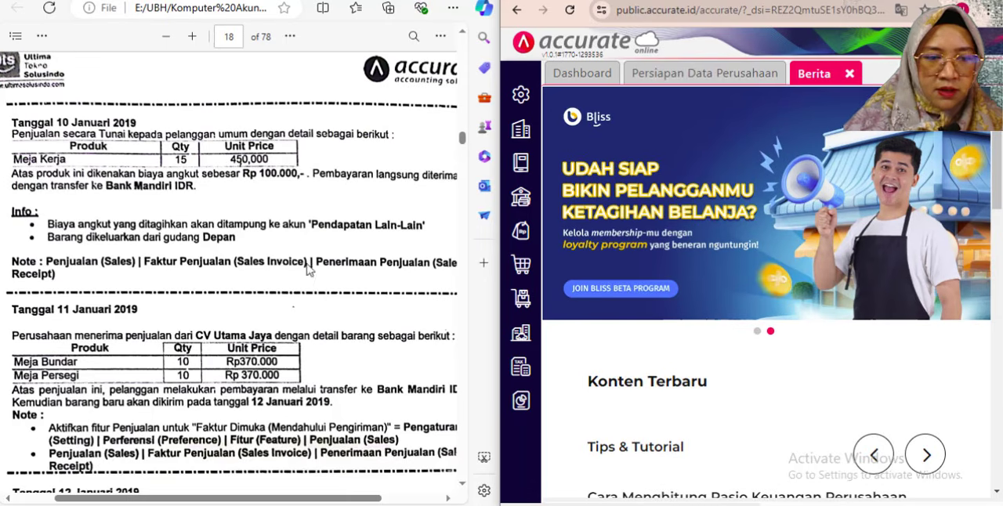
pyautogui.click(523, 231)
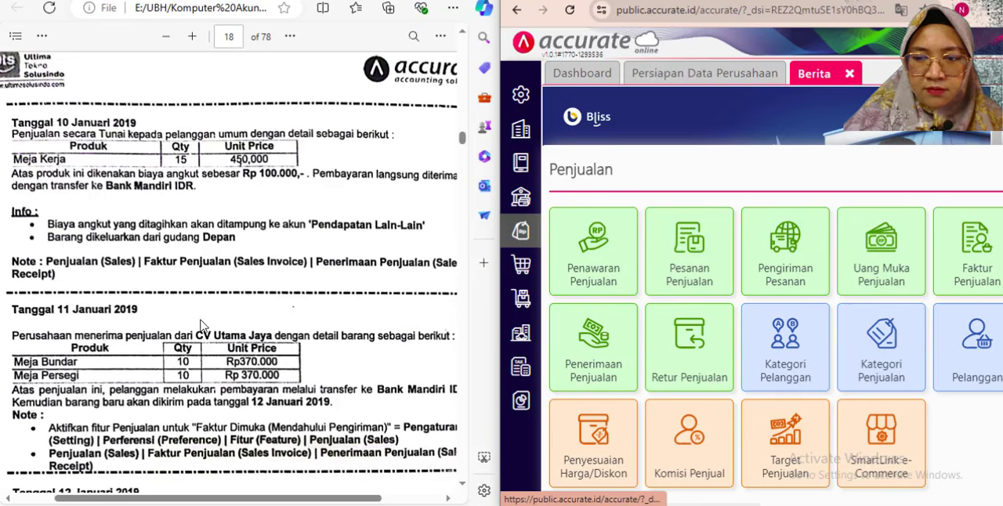
pyautogui.click(976, 274)
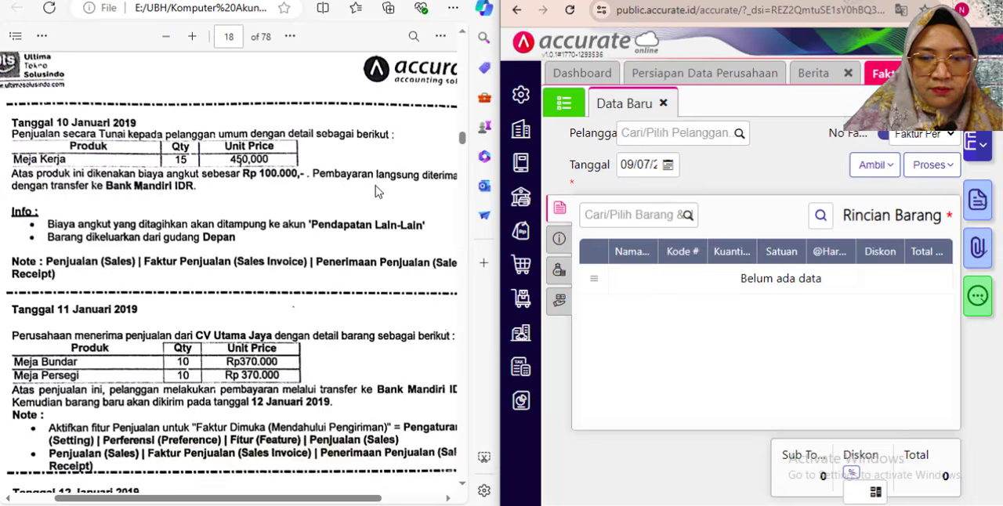
# - Set the new invoice's Pelanggan to Pelanggan Umum and its Tanggal to 10/01/2019
pyautogui.click(689, 133)
pyautogui.write('umu')
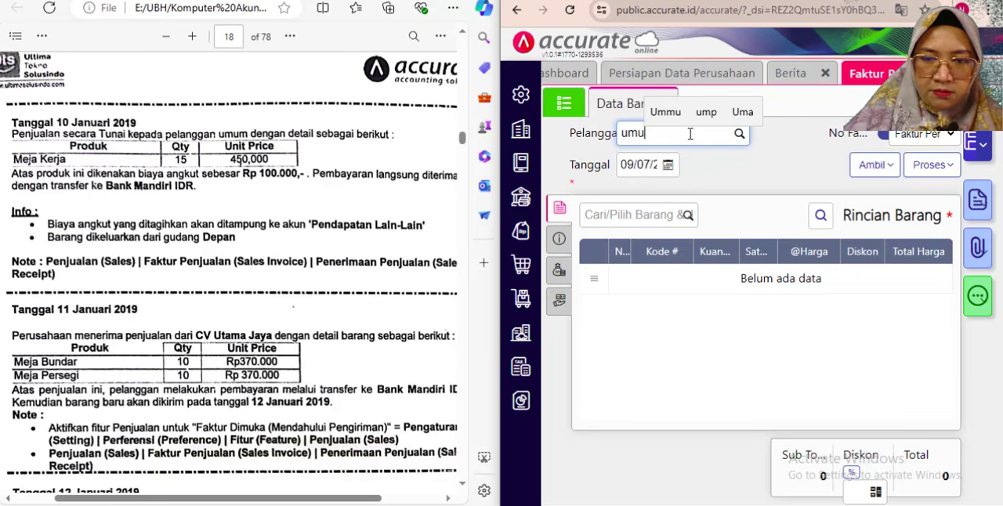
pyautogui.click(628, 173)
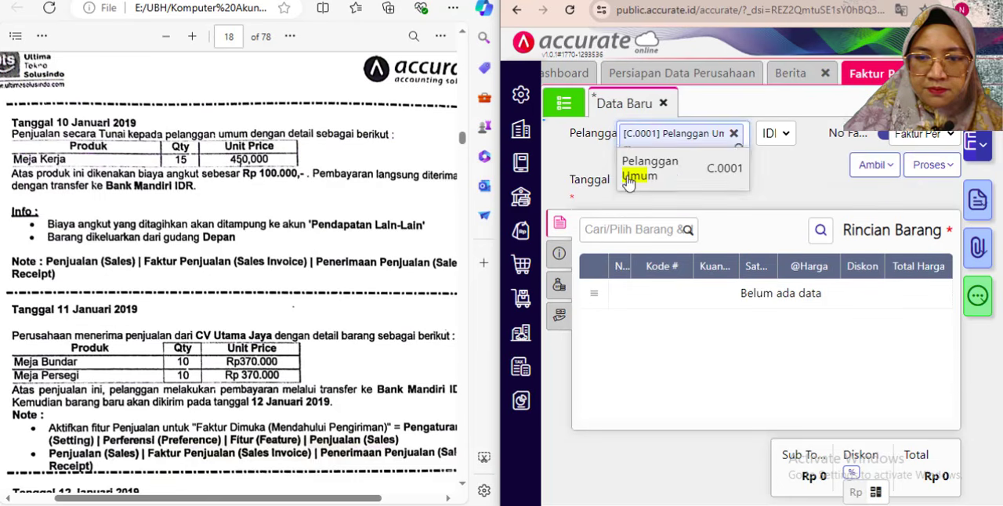
pyautogui.click(631, 180)
pyautogui.write('10/01/2')
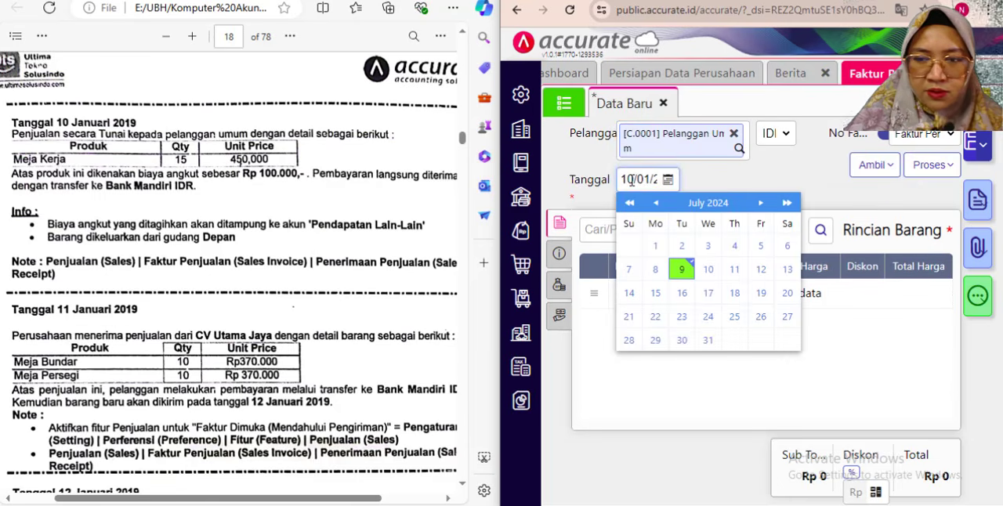
pyautogui.click(734, 173)
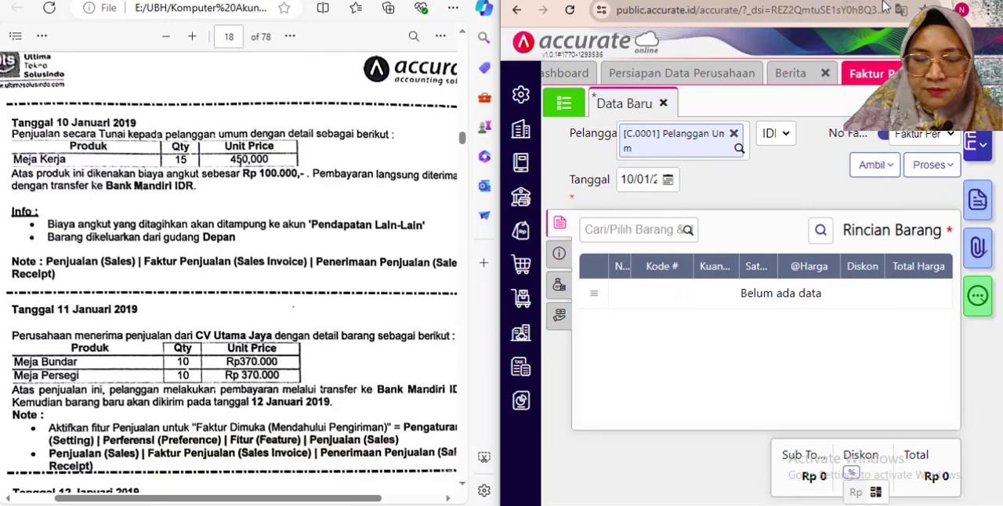
# - Add the item Meja Kerja to the invoice with a Kuantitas of 15 PCS
pyautogui.click(596, 230)
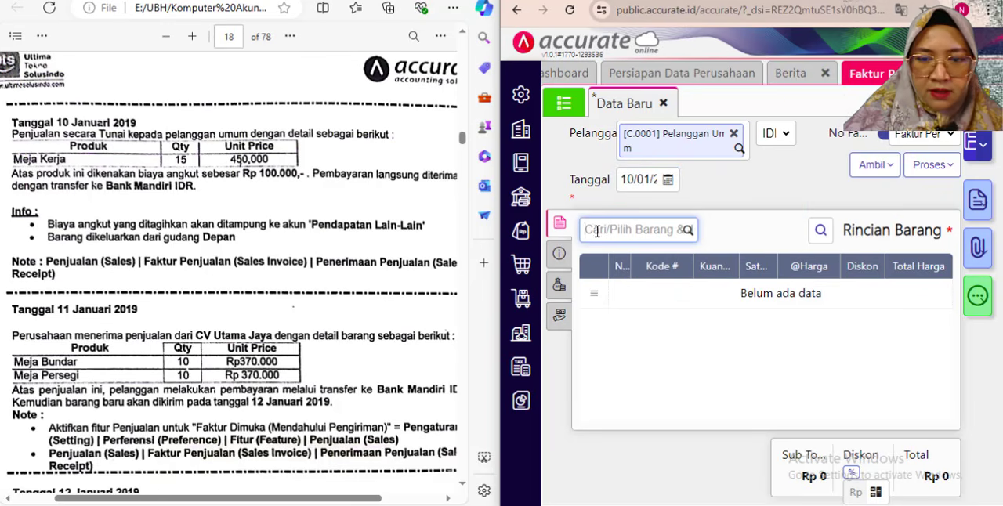
pyautogui.write('kerja')
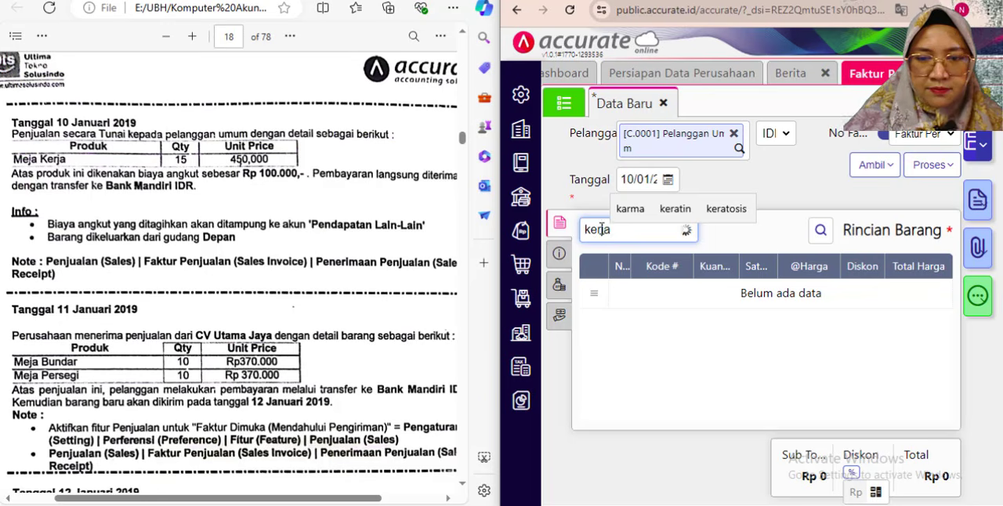
pyautogui.click(613, 307)
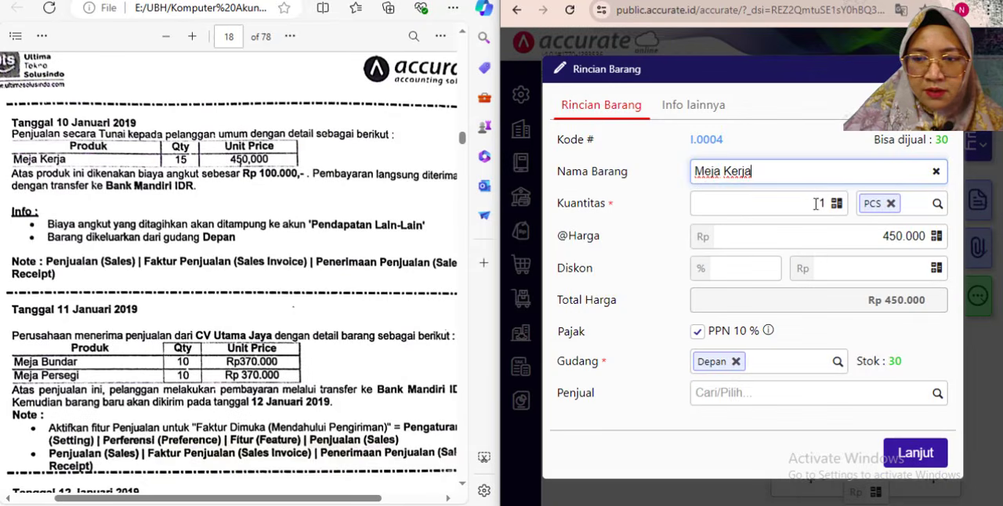
pyautogui.click(822, 205)
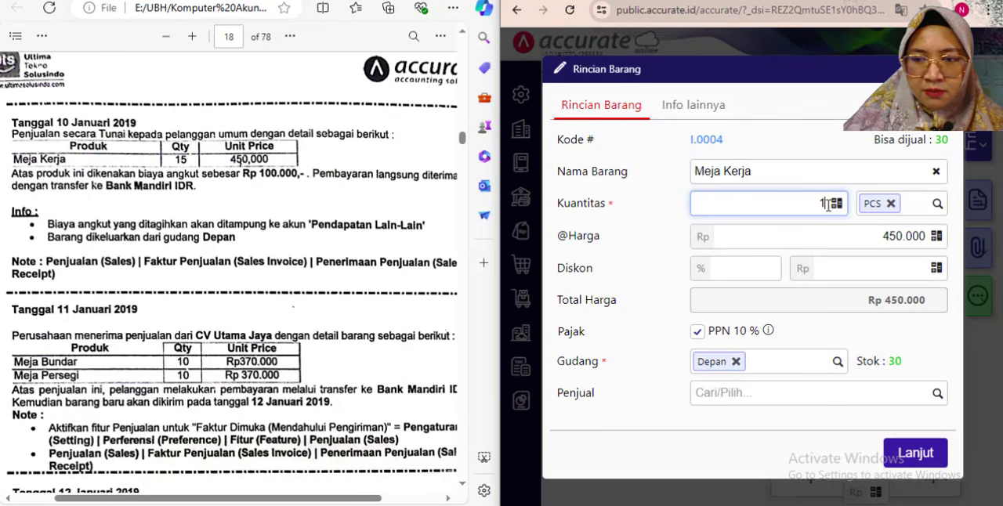
pyautogui.write('5')
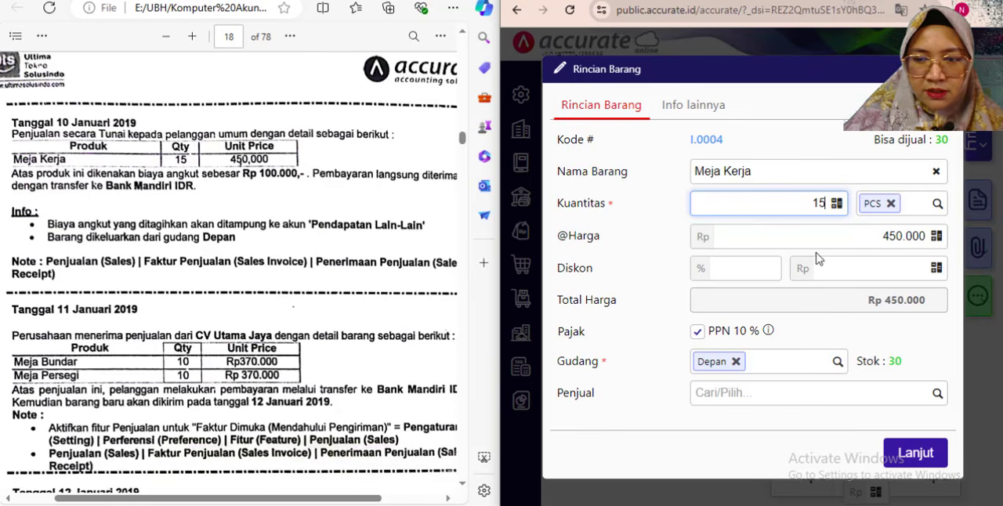
pyautogui.click(809, 340)
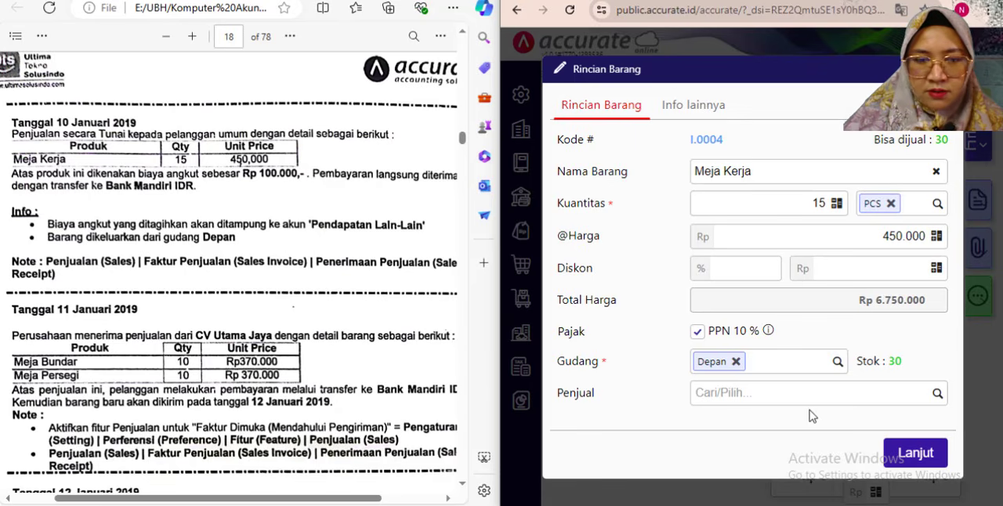
pyautogui.click(911, 456)
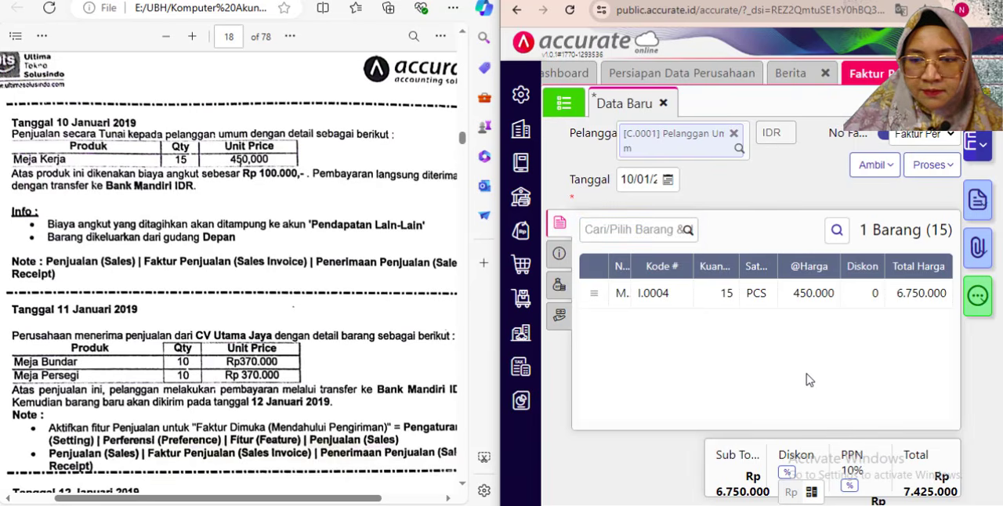
# - Replace the invoice's Syarat Pembayaran with C.O.D in its additional information
pyautogui.click(559, 253)
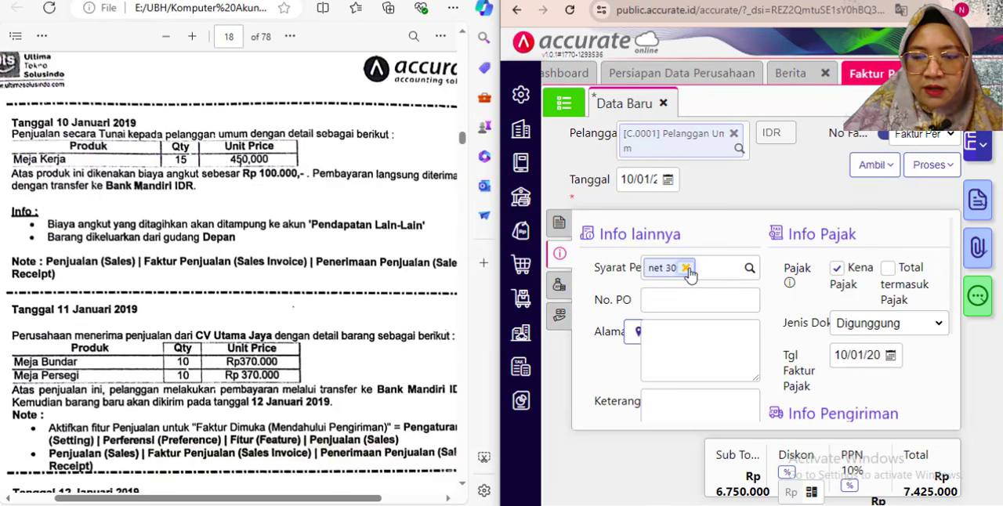
pyautogui.click(687, 269)
pyautogui.click(748, 268)
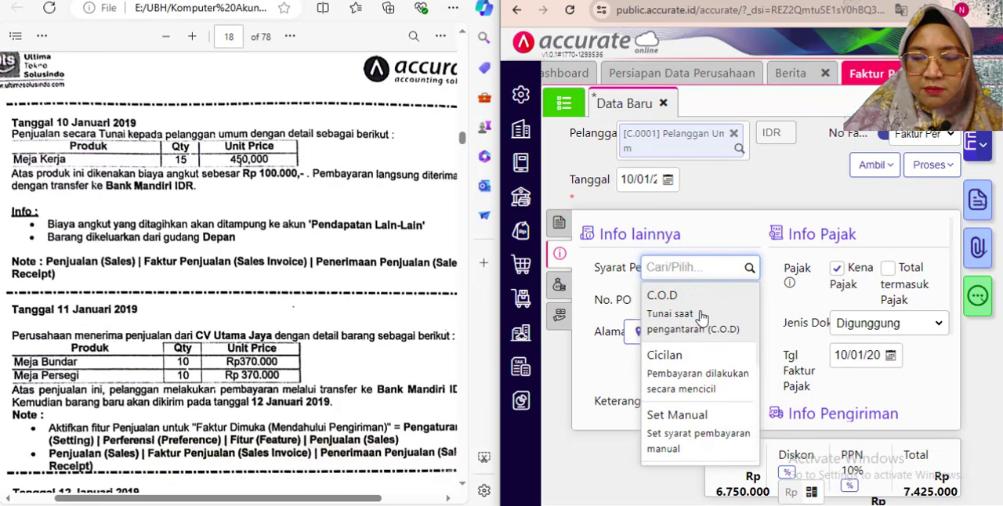
pyautogui.click(701, 318)
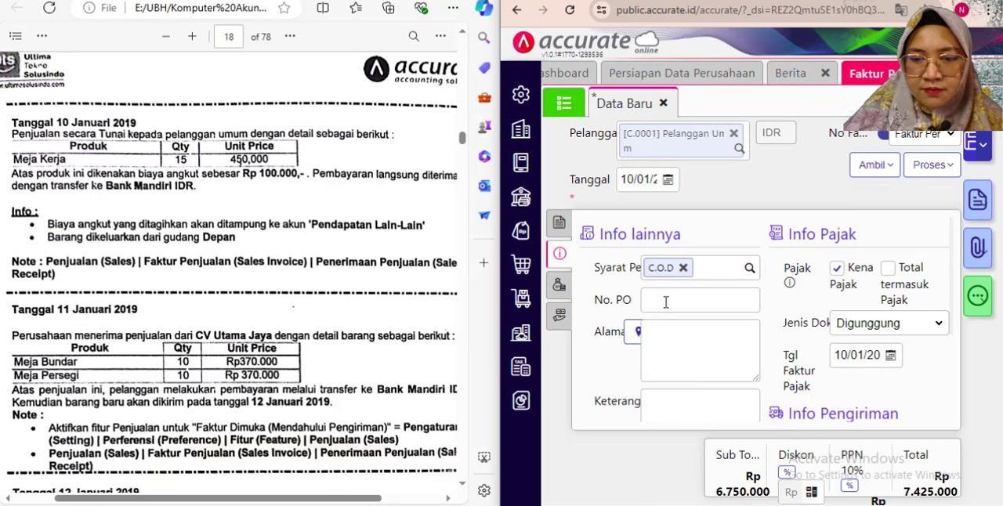
# - Fill in the invoice's Alamat as Jakarta and its Keterangan as "Penjualan tunai" in the additional information
pyautogui.click(665, 301)
pyautogui.click(673, 345)
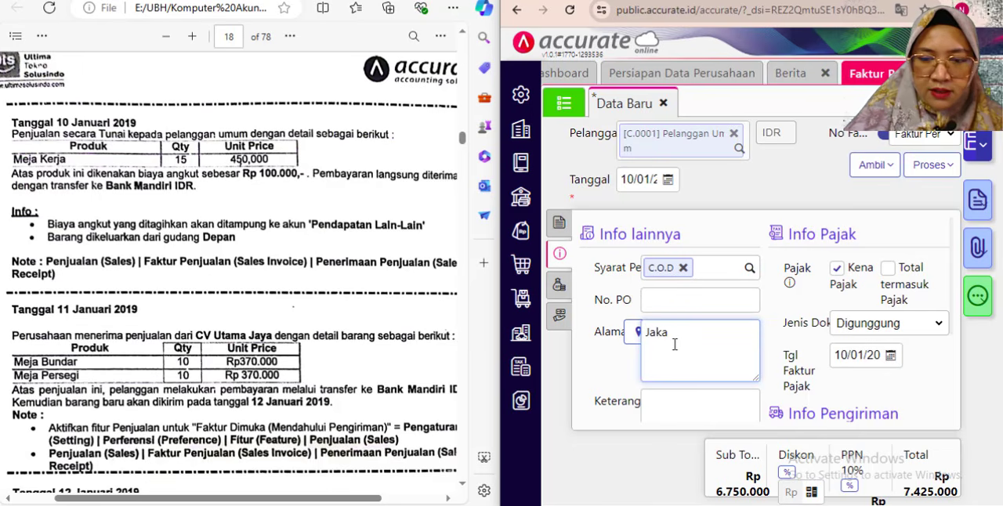
pyautogui.click(663, 402)
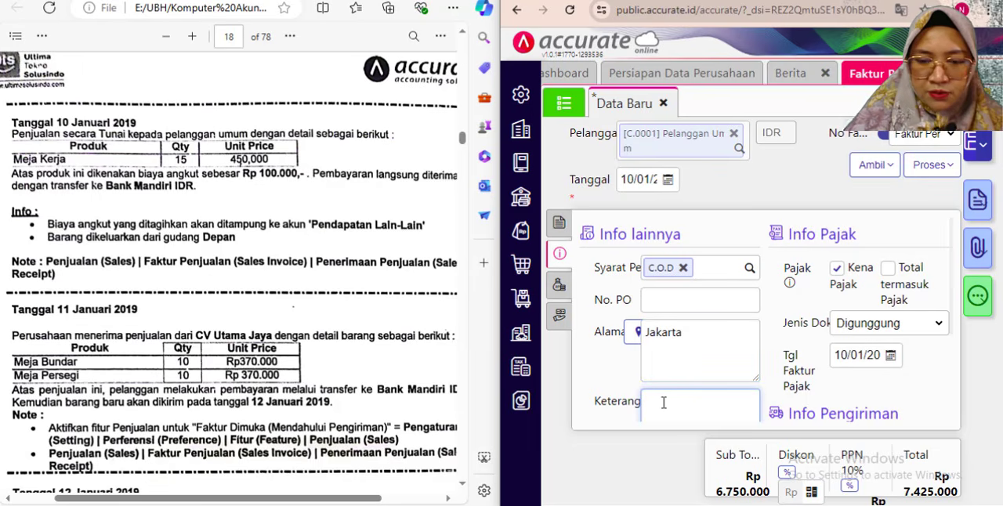
pyautogui.write('Penjualan ')
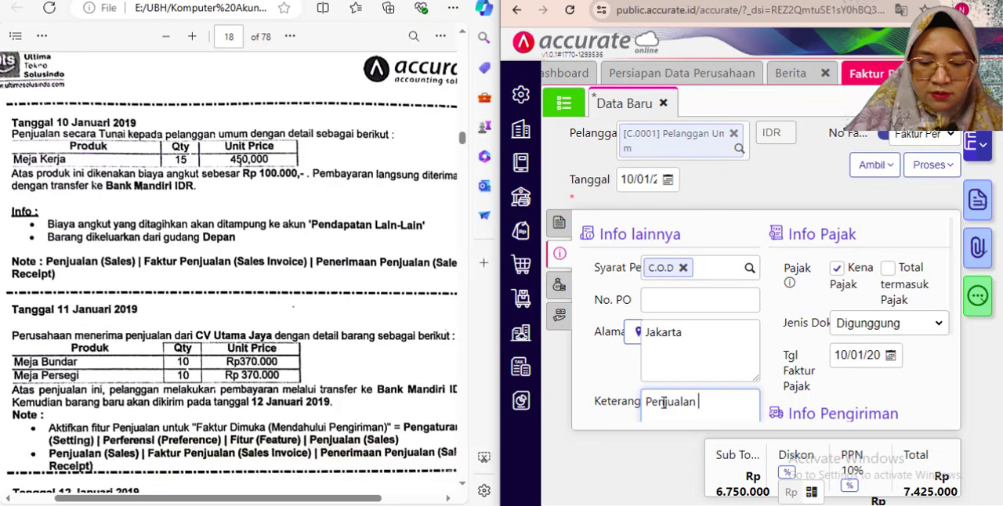
pyautogui.write('tunai')
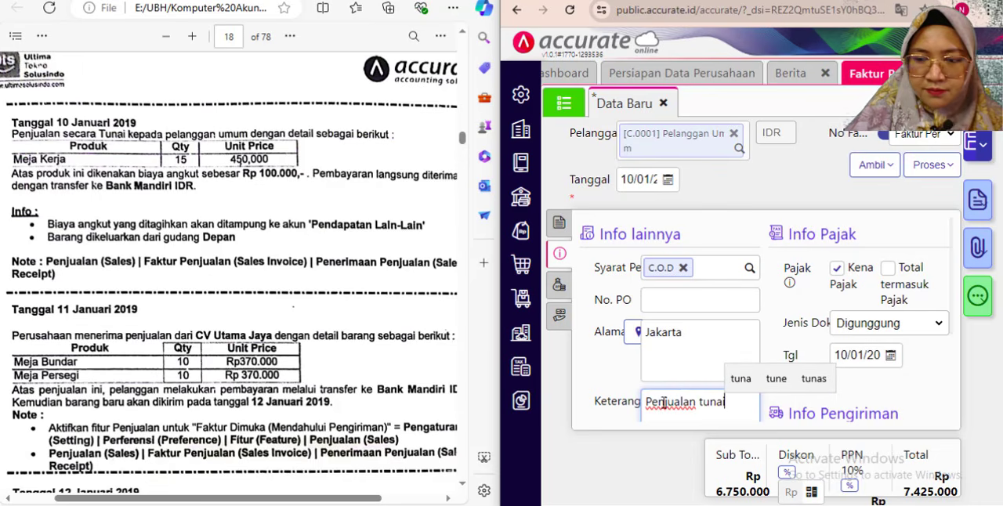
pyautogui.click(875, 396)
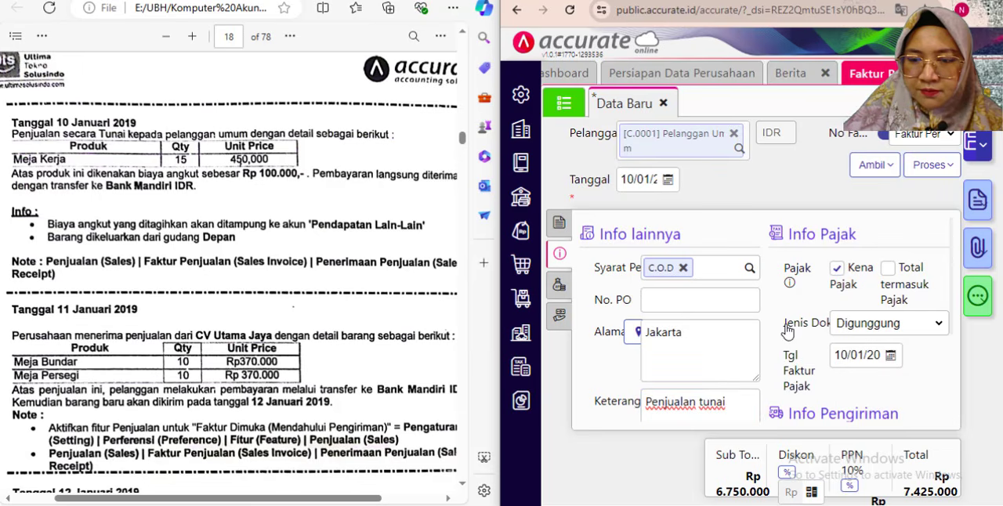
pyautogui.scroll(-3, 787, 331)
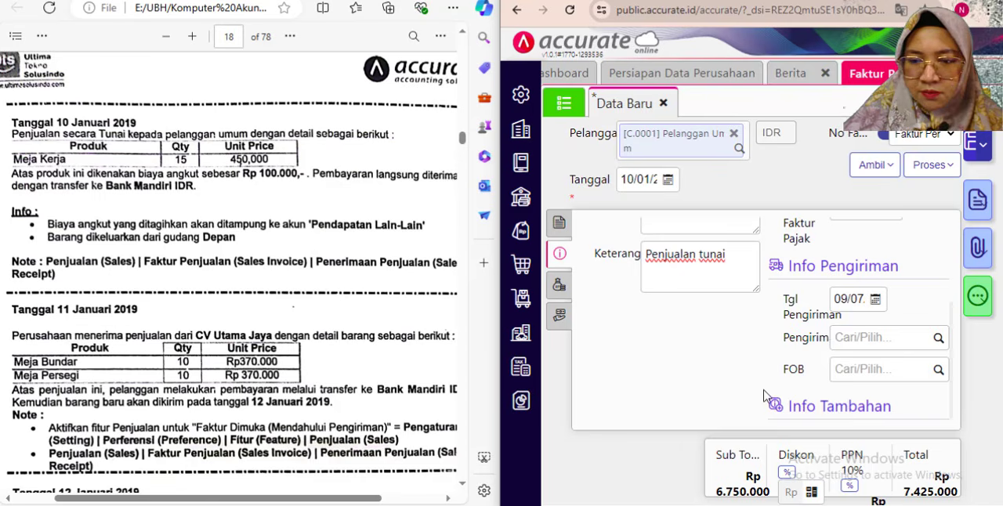
pyautogui.scroll(-1, 794, 374)
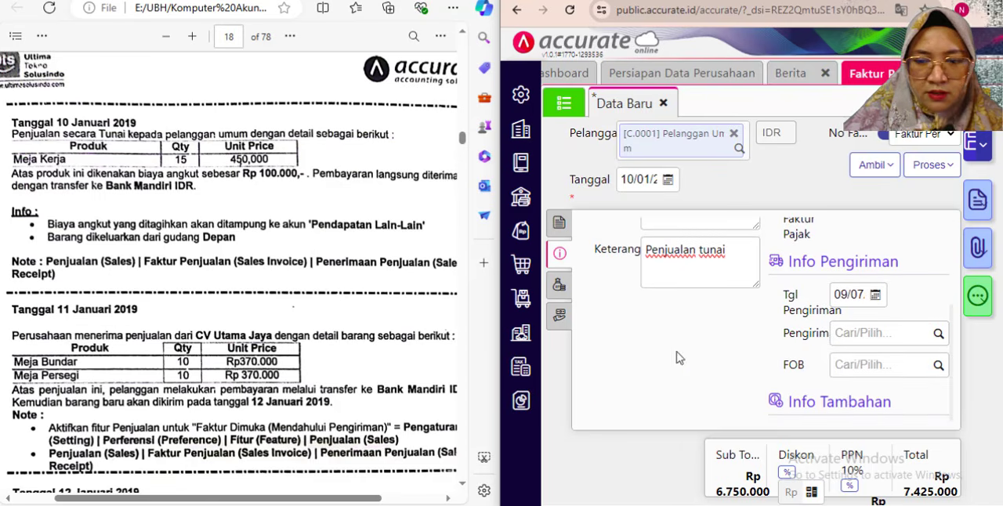
pyautogui.scroll(2, 680, 357)
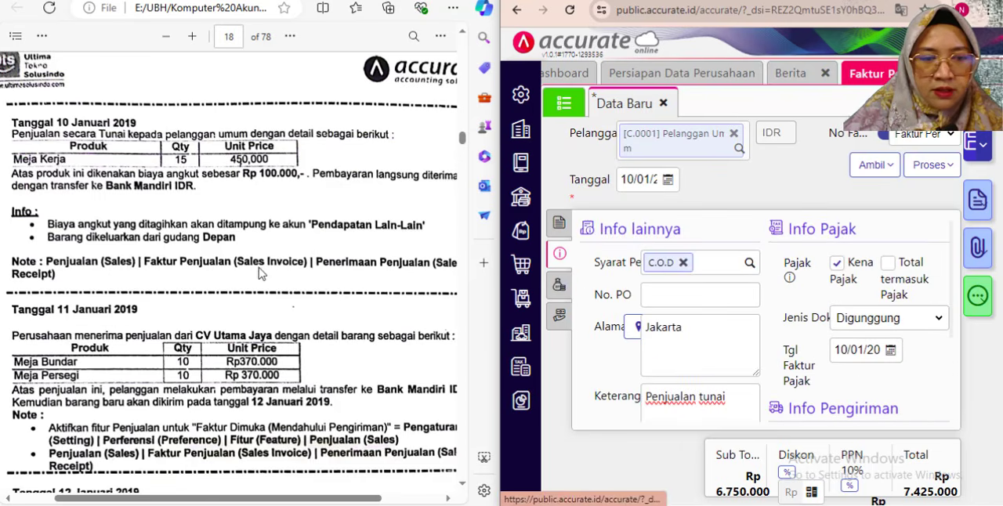
# - Add the account Pendapatan Lain-lain (8101) to the invoice's Biaya Lainnya with a Jumlah of Rp 100.000
pyautogui.click(559, 284)
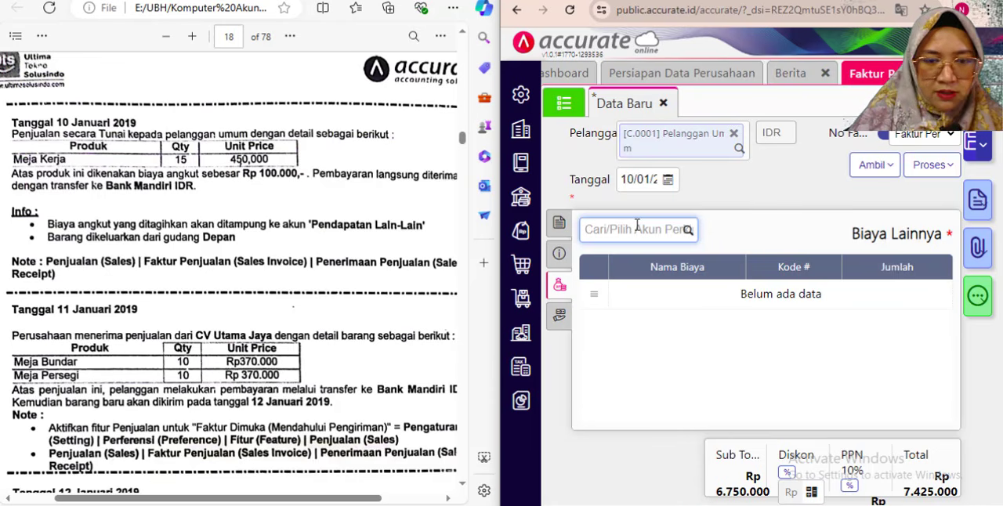
pyautogui.write('lai')
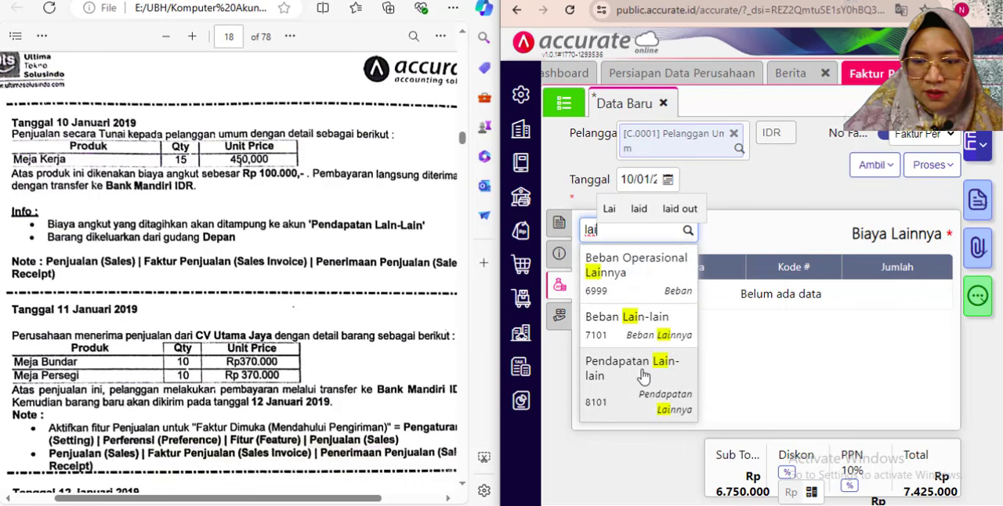
pyautogui.click(643, 379)
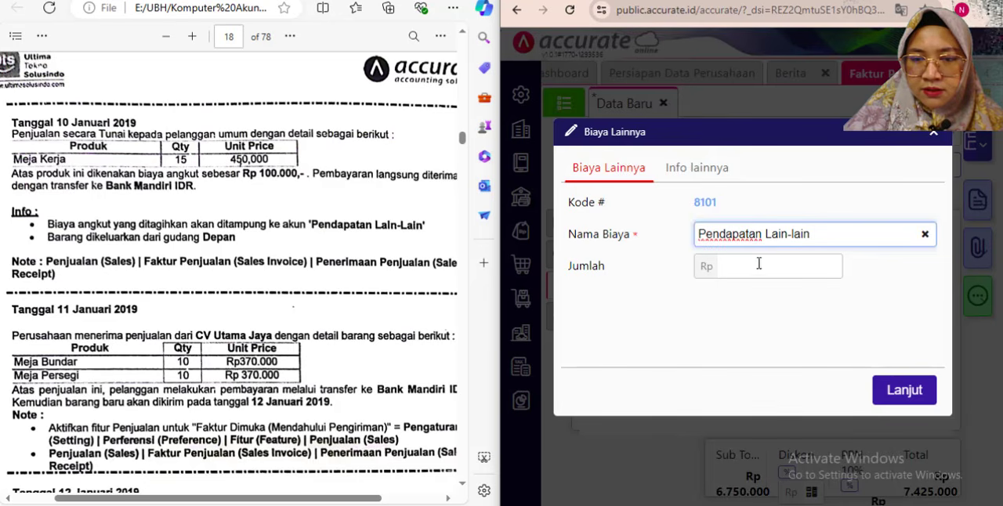
pyautogui.click(769, 264)
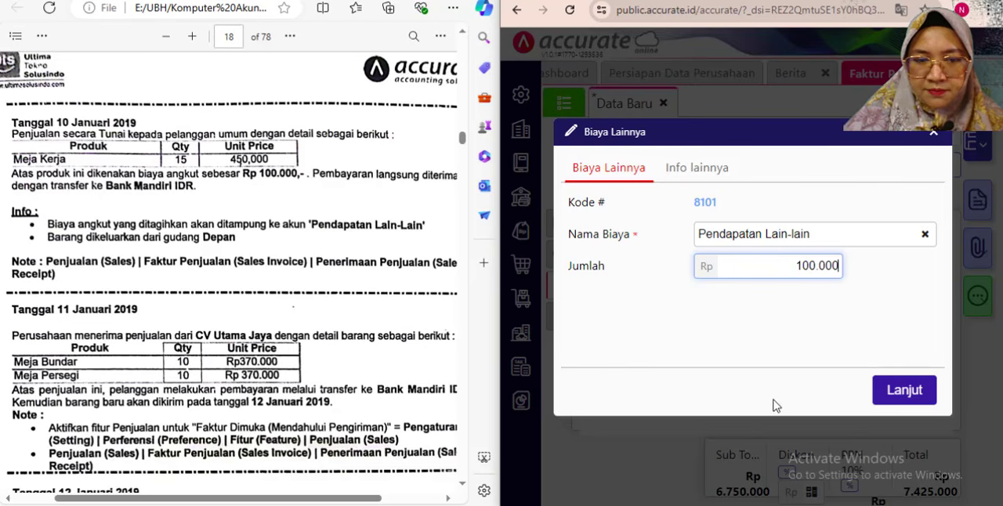
pyautogui.click(892, 393)
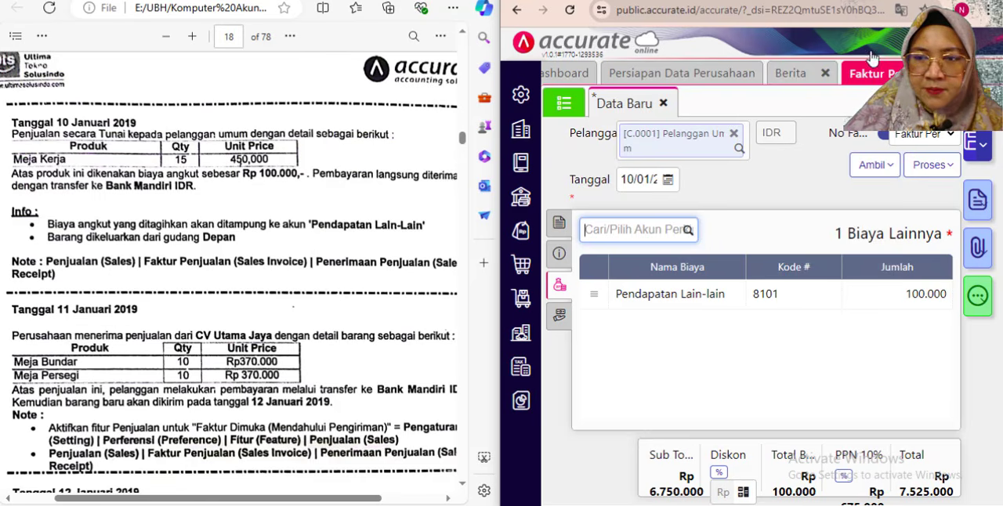
# - Check the invoice's item line in the full-width window and process the invoice into a Penerimaan Penjualan
pyautogui.click(302, 237)
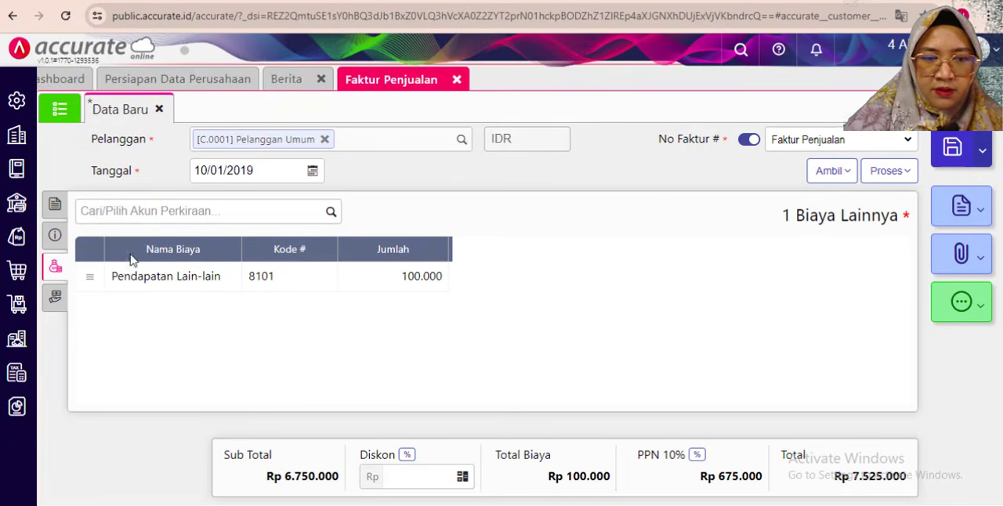
pyautogui.click(55, 205)
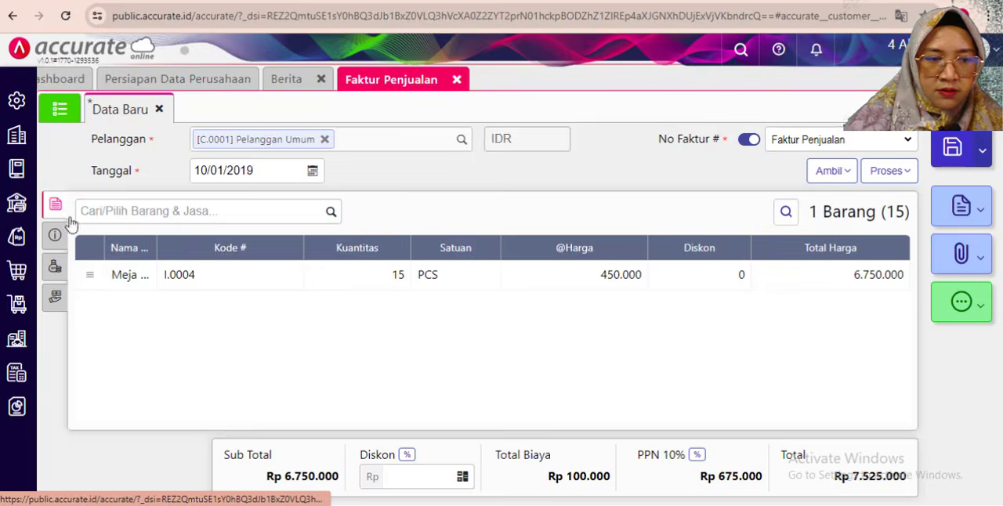
pyautogui.click(546, 355)
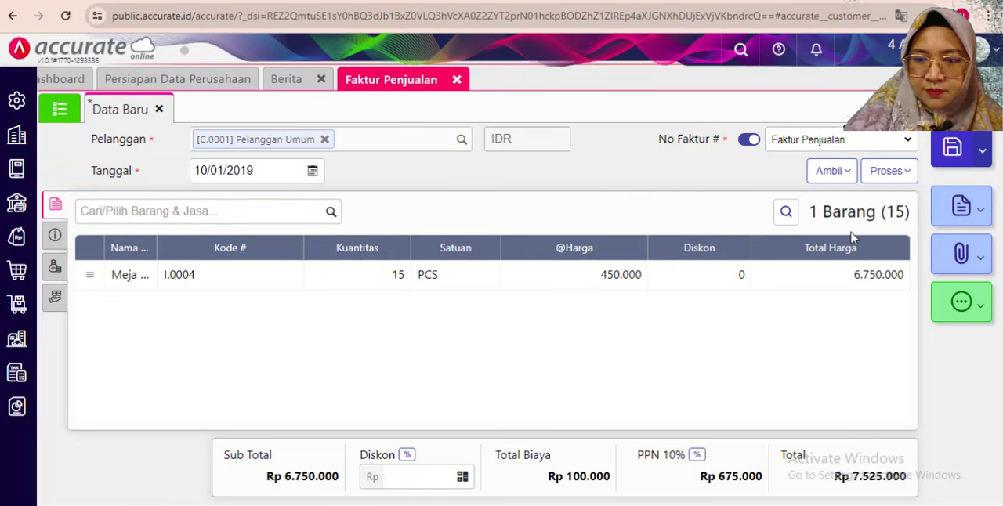
pyautogui.click(889, 175)
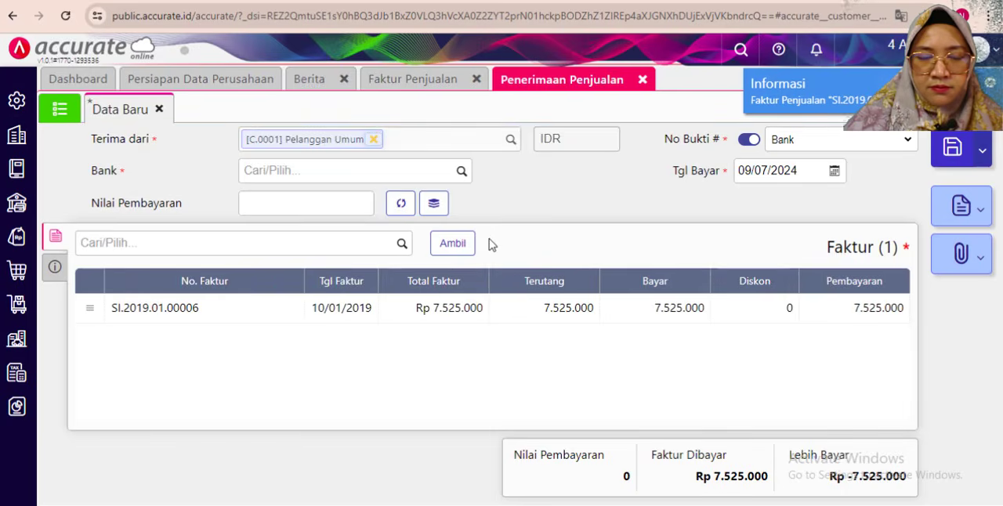
# - Set the receipt's Bank to Bank Mandiri IDR and its Tgl Bayar to 10/01/2019
pyautogui.click(462, 173)
pyautogui.click(328, 296)
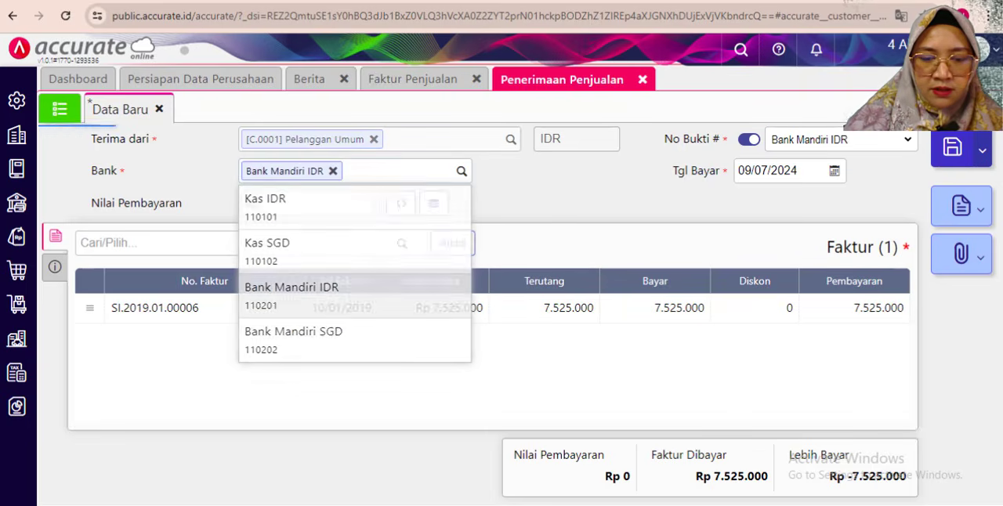
pyautogui.hotkey('alt', 'Tab')
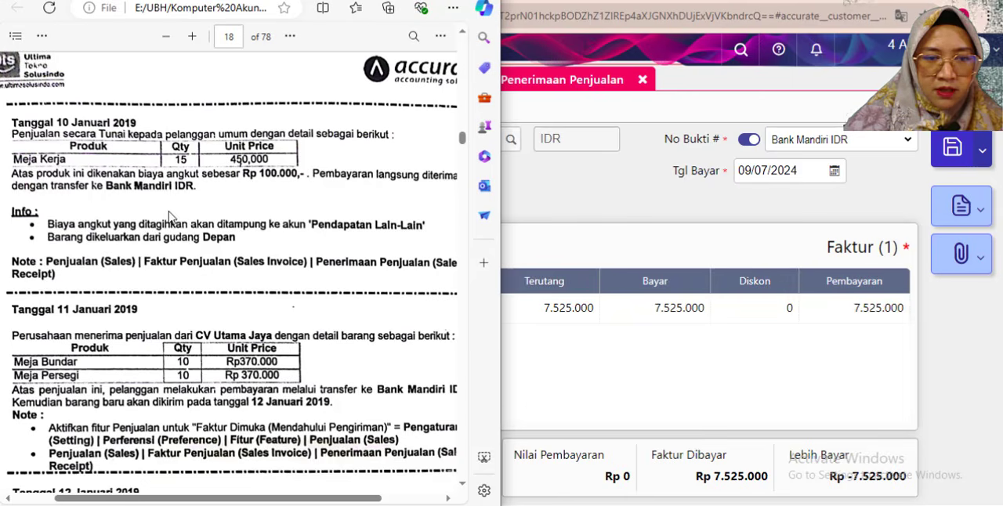
pyautogui.click(593, 208)
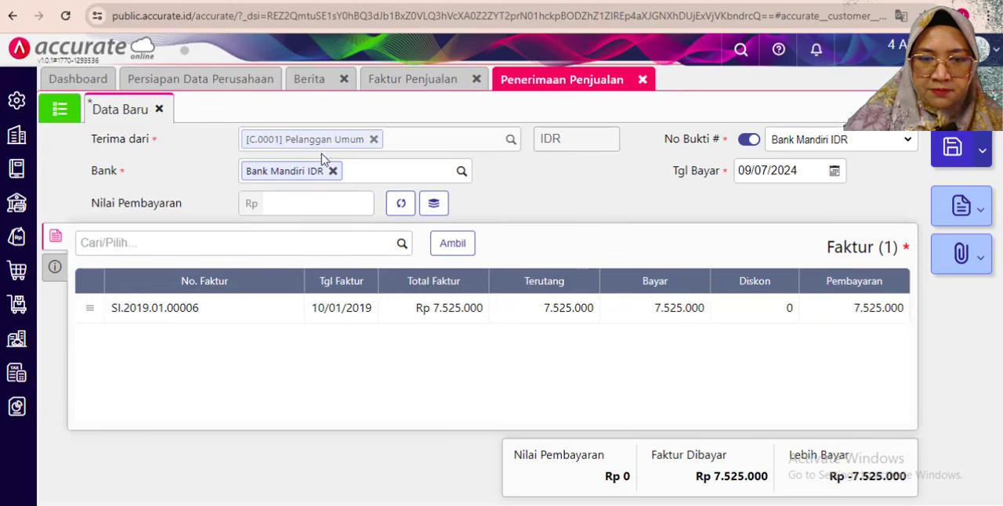
pyautogui.click(750, 168)
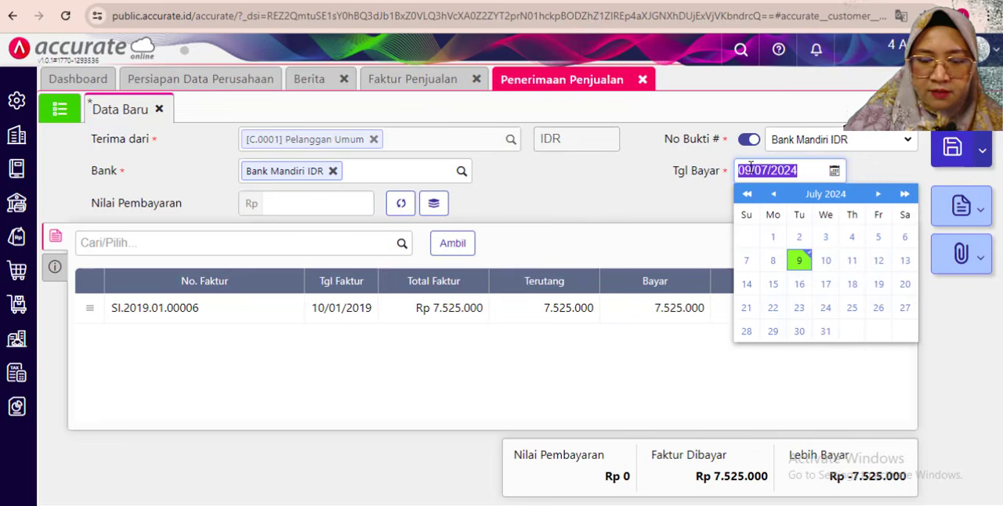
pyautogui.write('10')
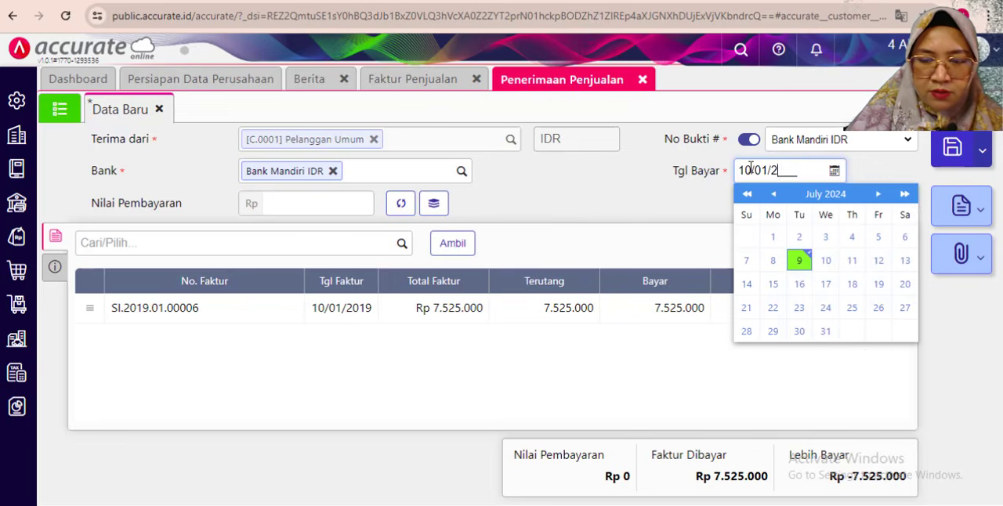
pyautogui.click(625, 220)
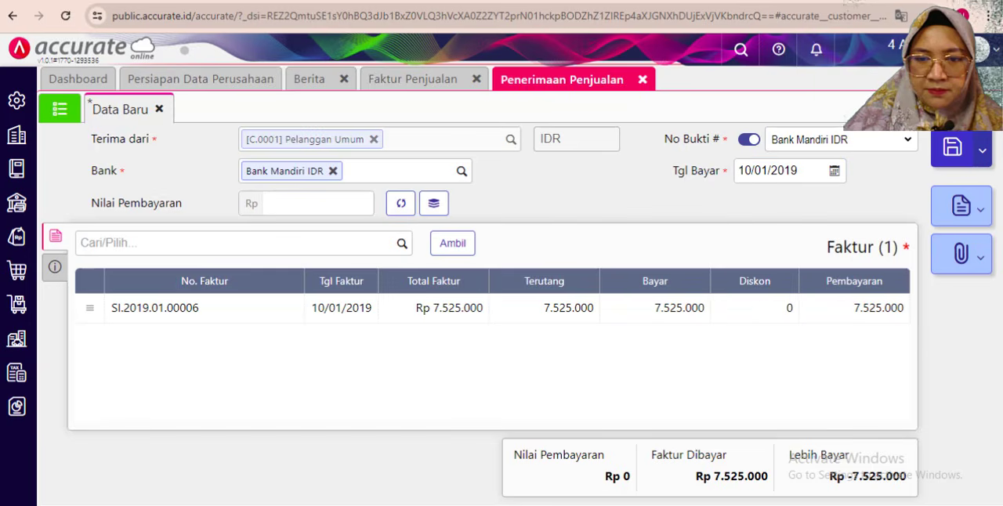
# - Set the receipt's Metode Bayar to Transfer Bank in its additional information
pyautogui.click(55, 267)
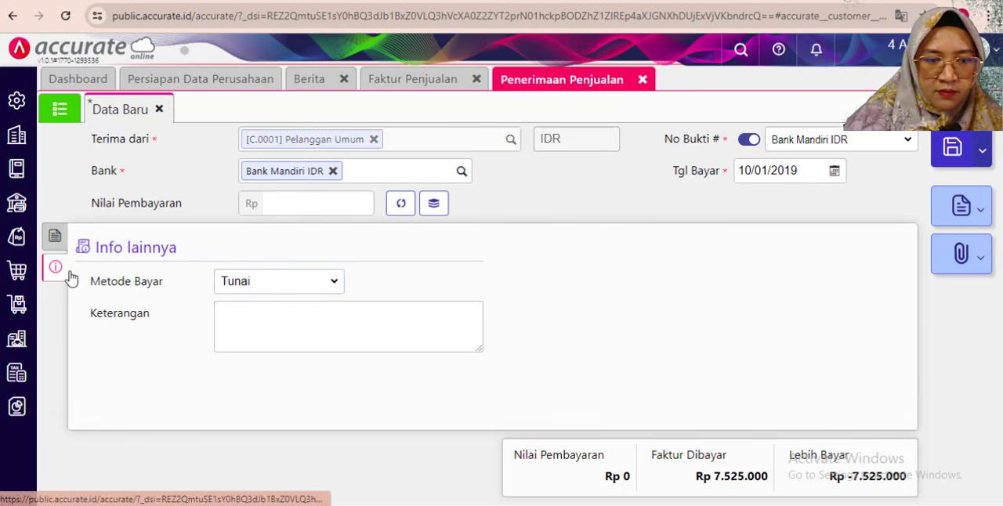
pyautogui.click(276, 282)
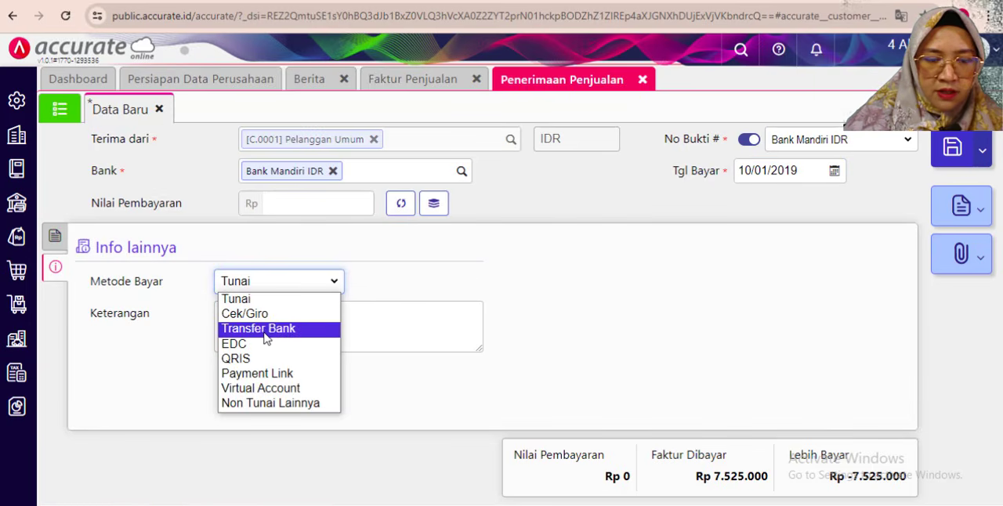
pyautogui.click(266, 329)
# - Enter "penerimaan penjualan tunai" as the receipt's Keterangan
pyautogui.click(272, 325)
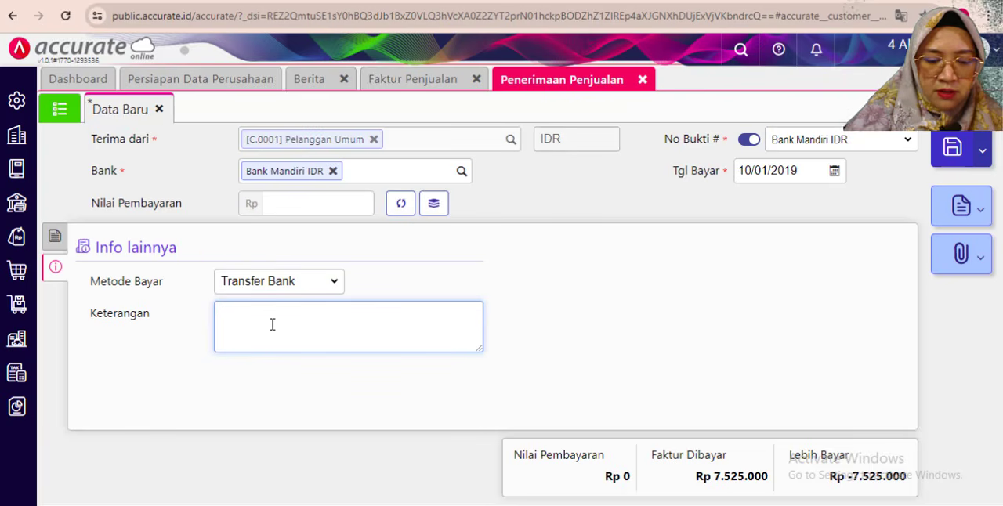
pyautogui.write('Pembaya')
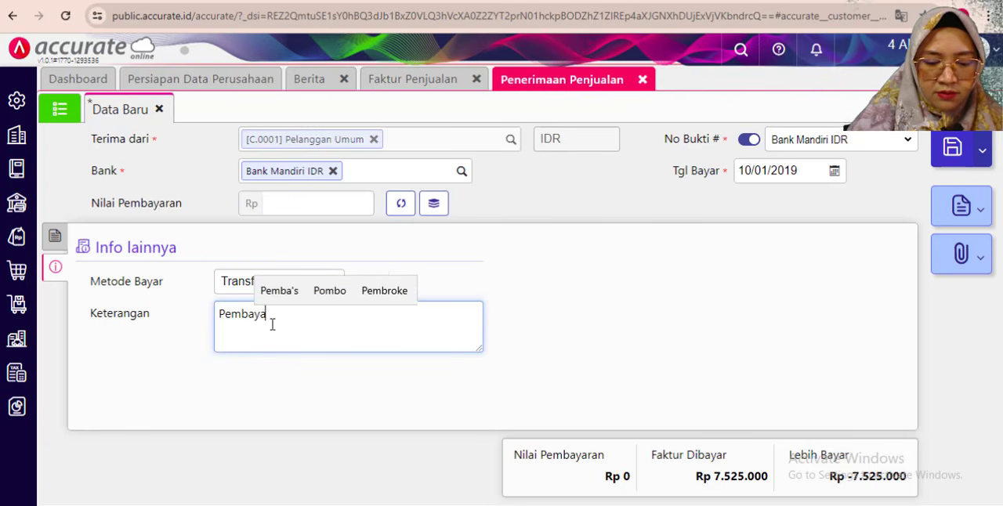
pyautogui.write('ran')
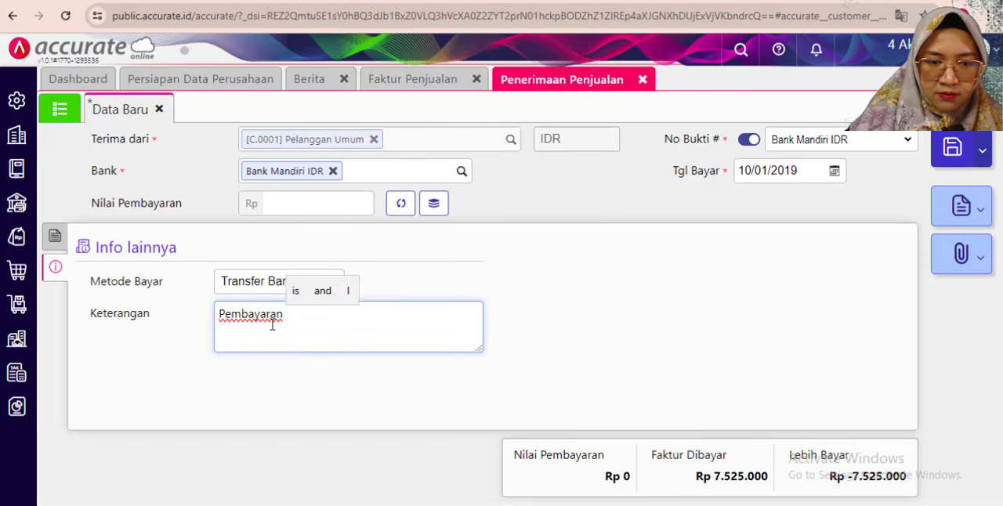
pyautogui.press('BackSpace')
pyautogui.press('BackSpace')
pyautogui.press('BackSpace')
pyautogui.press('BackSpace')
pyautogui.press('BackSpace')
pyautogui.press('BackSpace')
pyautogui.press('BackSpace')
pyautogui.write('pene')
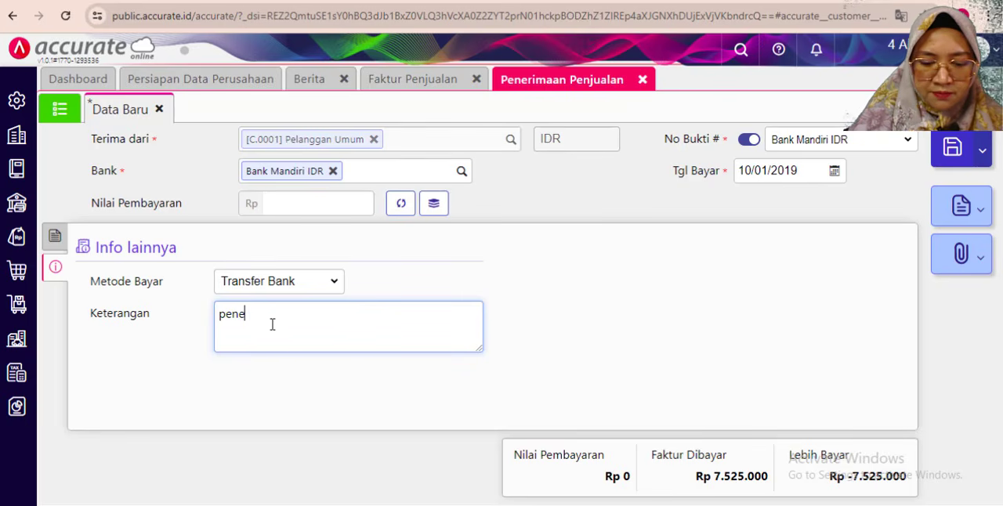
pyautogui.write('rimaan')
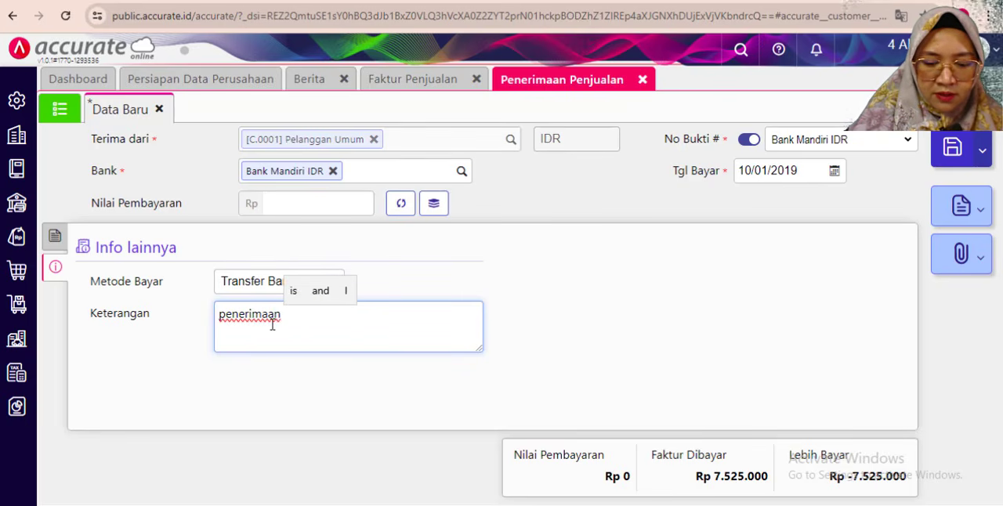
pyautogui.write(' penj')
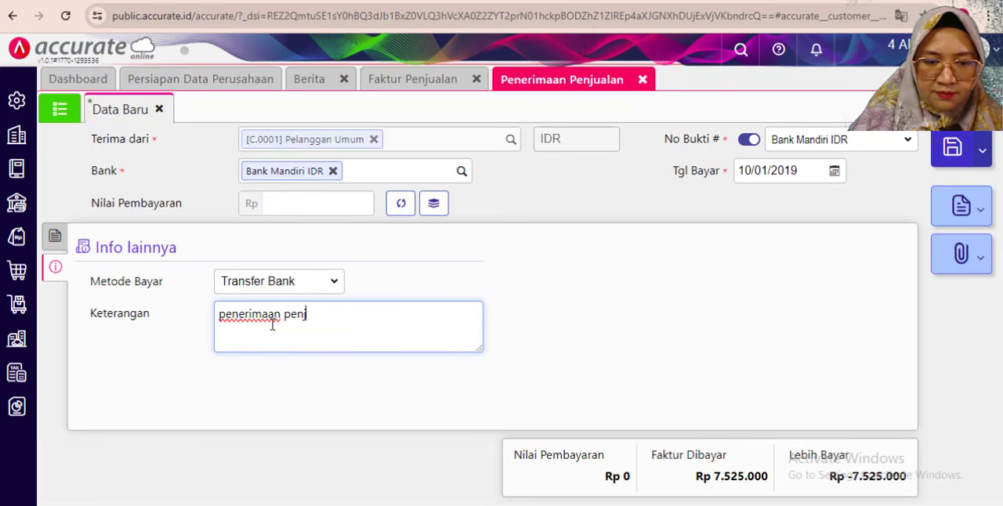
pyautogui.write('an')
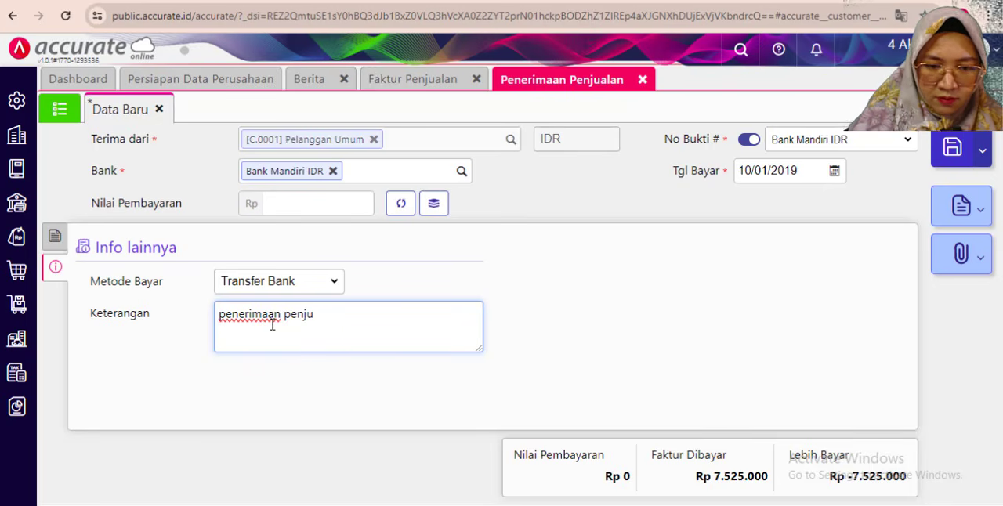
pyautogui.write('lan')
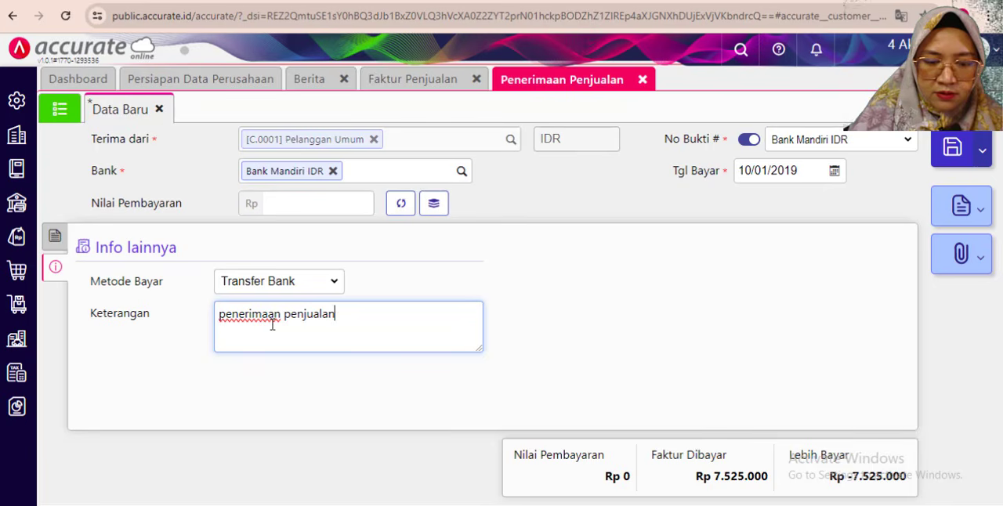
pyautogui.write(' tunai')
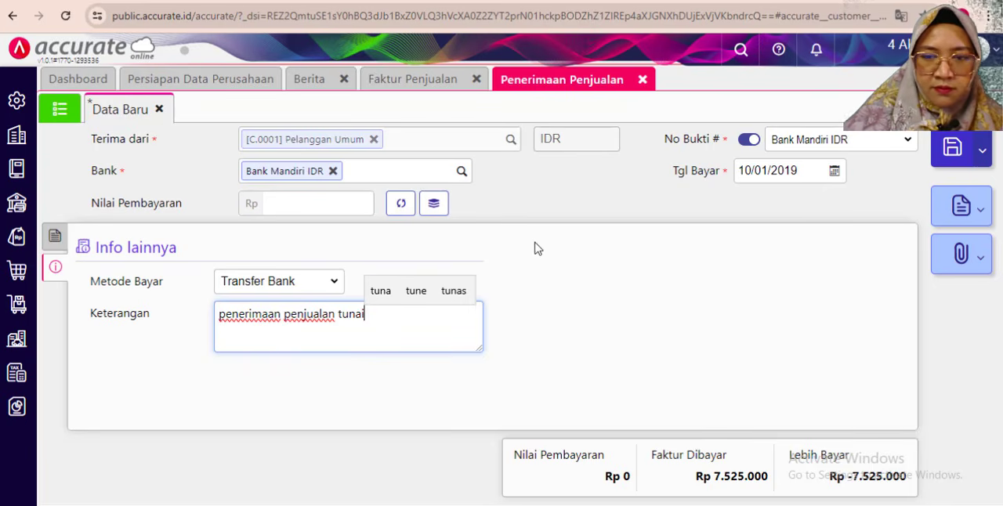
pyautogui.click(537, 249)
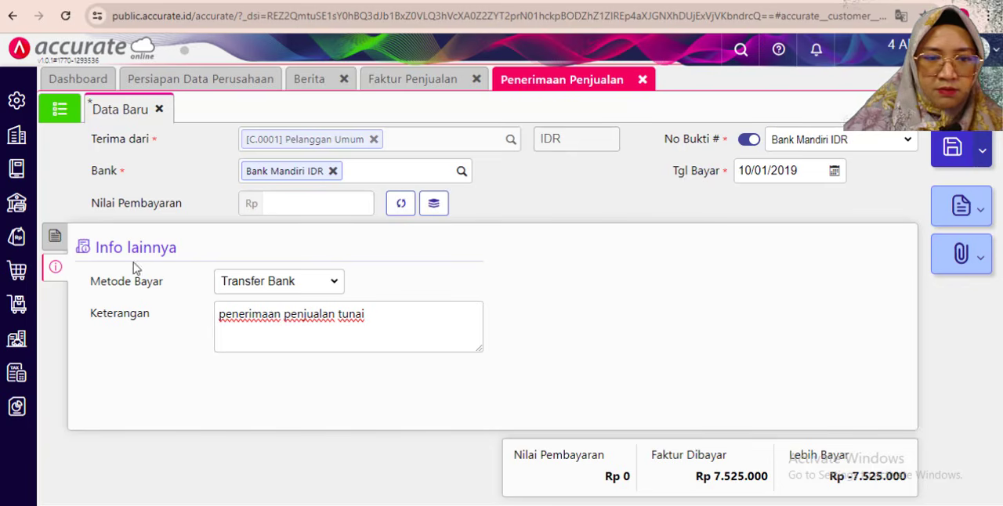
# - Fill the receipt's Nilai Pembayaran with the calculated invoice amount of 7.525.000, then save the receipt and close the receipt and invoice forms
pyautogui.click(55, 235)
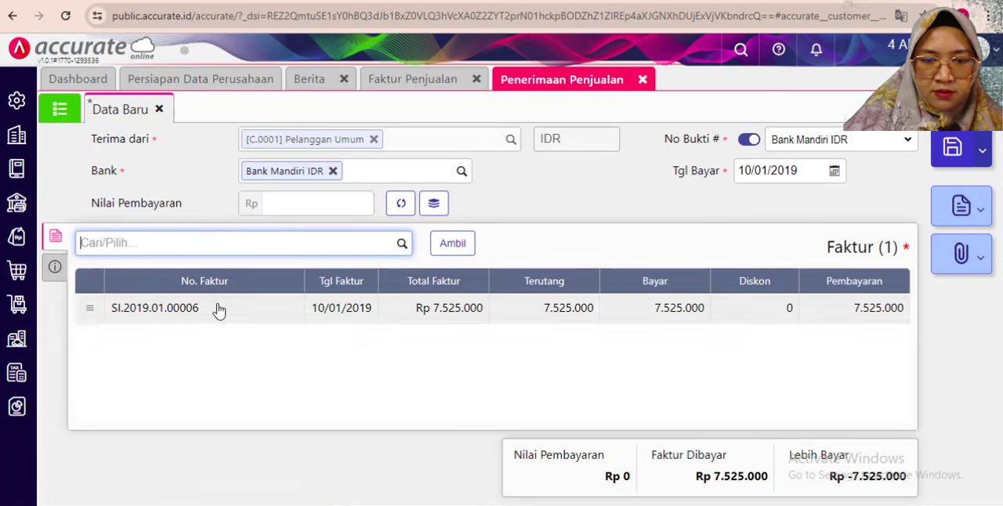
pyautogui.click(401, 203)
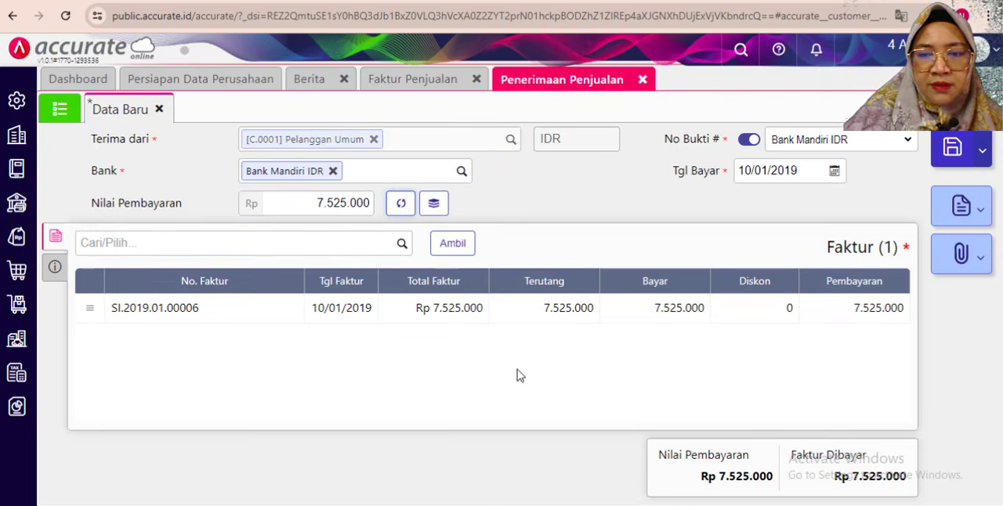
pyautogui.click(953, 150)
pyautogui.click(642, 80)
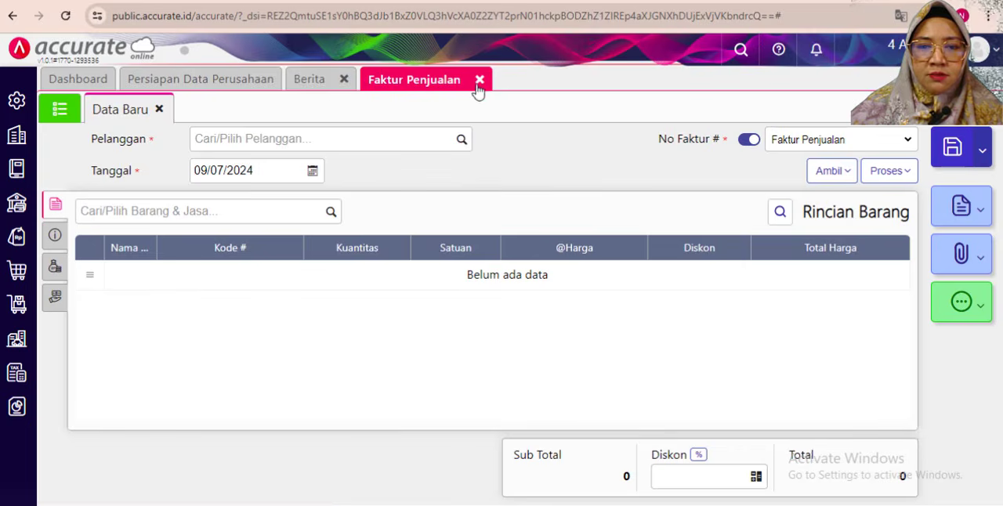
pyautogui.click(480, 81)
# - Switch to the exercise PDF and read the 11 January 2019 sale to CV Utama Jaya with its payment, delivery and feature notes
pyautogui.click(441, 504)
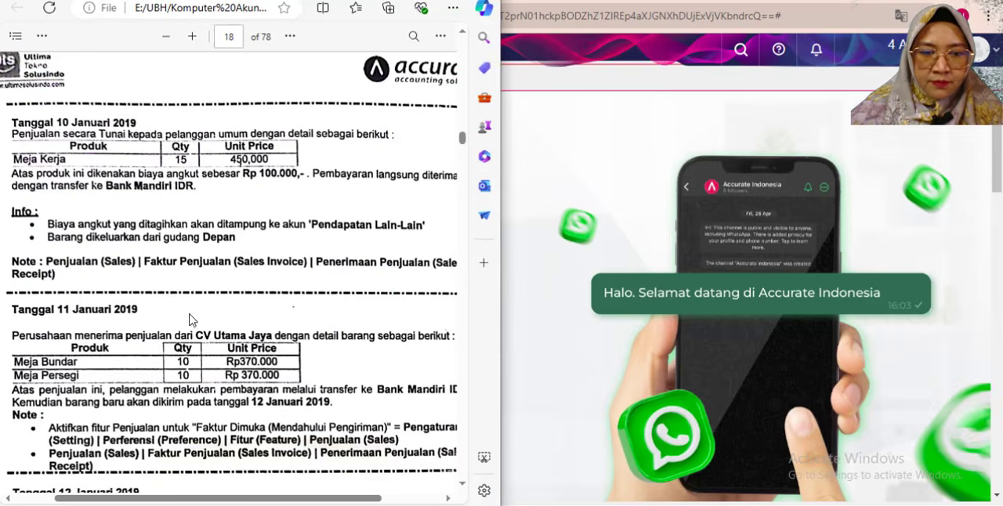
pyautogui.scroll(-3, 98, 300)
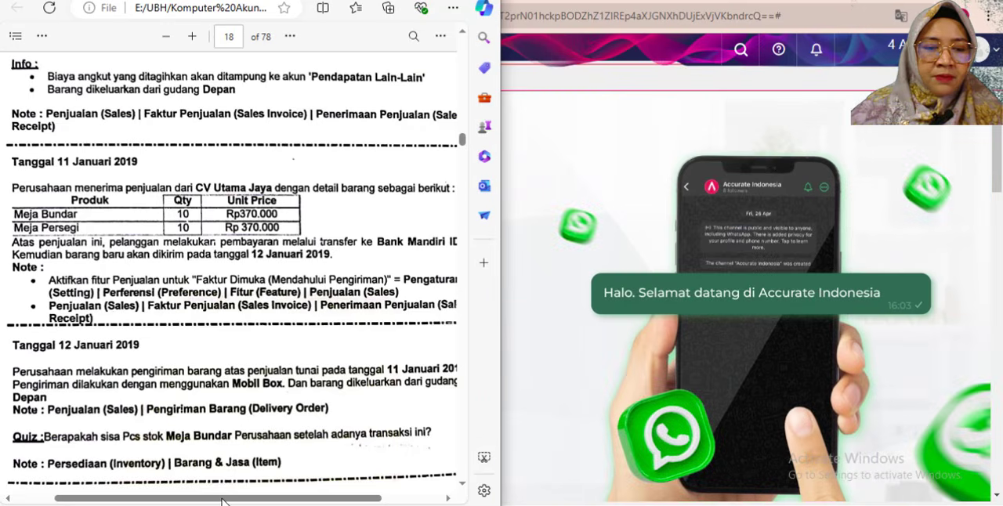
pyautogui.moveTo(222, 498)
pyautogui.mouseDown()
pyautogui.moveTo(246, 498)
pyautogui.moveTo(213, 498)
pyautogui.mouseUp()
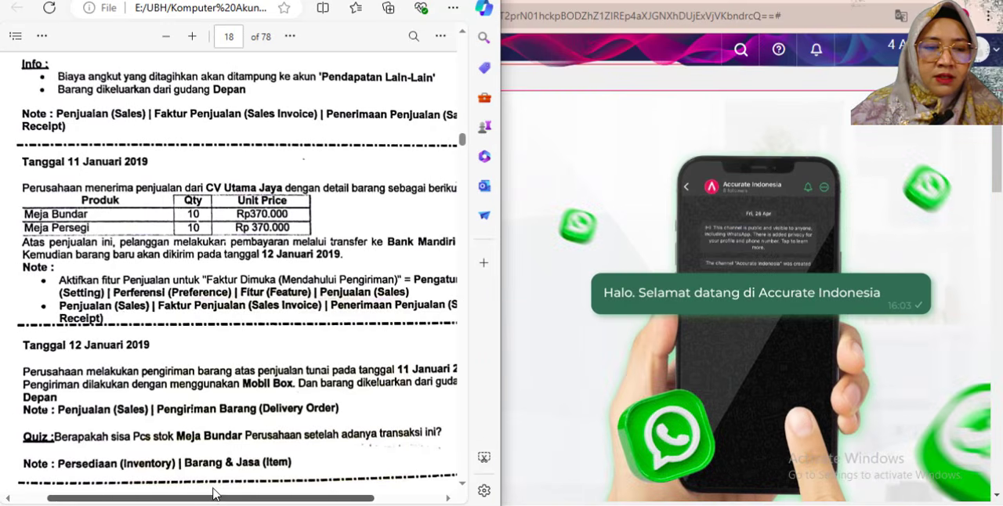
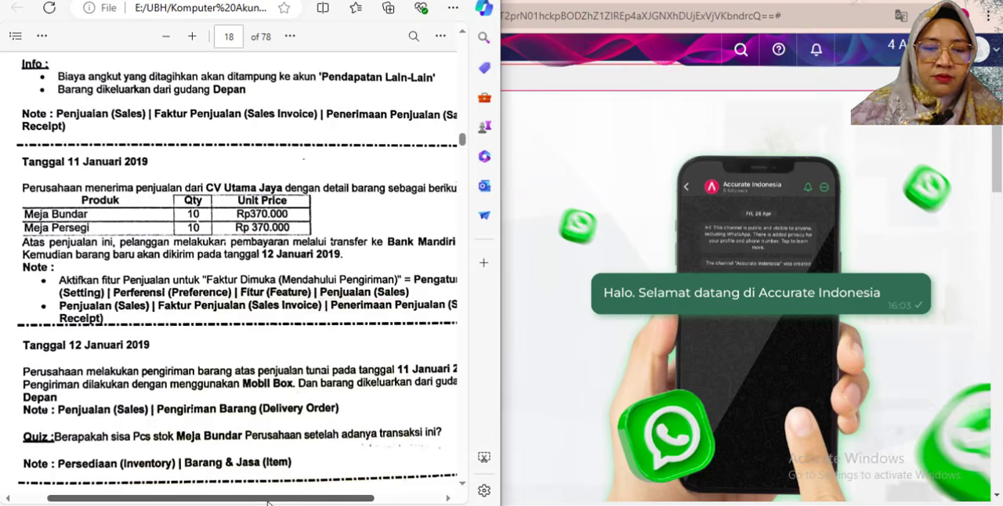
# - Switch to Accurate Online and enable the sales feature Faktur Dimuka (Mendahului Pengiriman) in Preferensi, then save the preferences
pyautogui.hscroll(2, 276, 497)
pyautogui.hscroll(1, 270, 498)
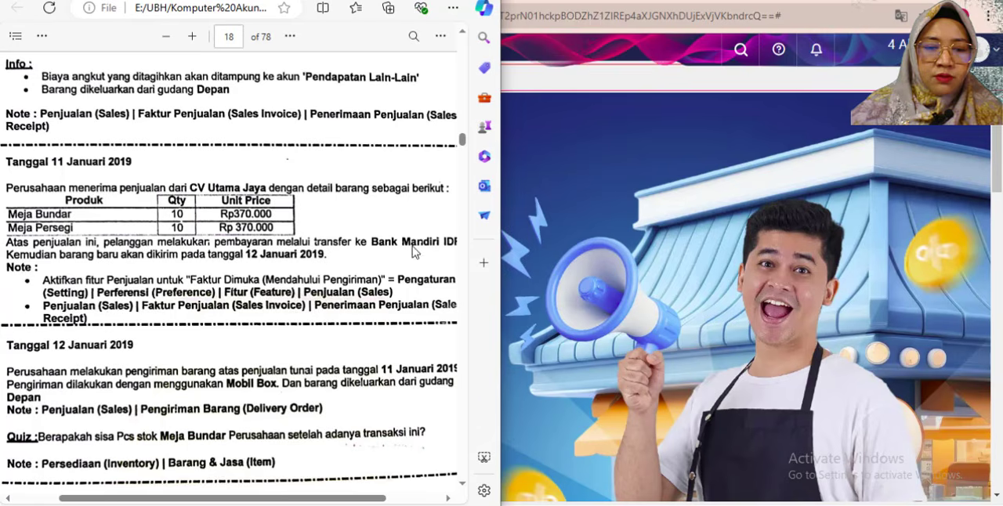
pyautogui.hotkey('alt', 'Tab')
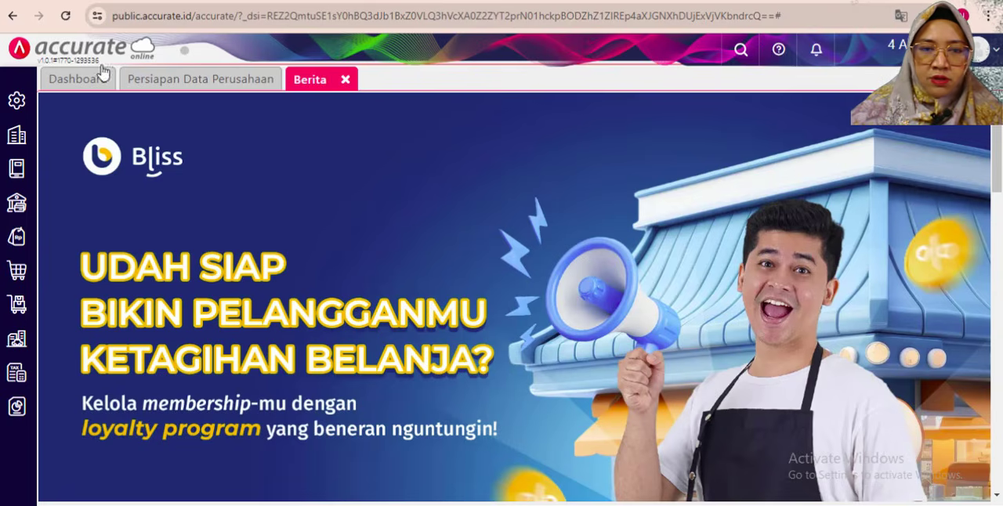
pyautogui.click(15, 101)
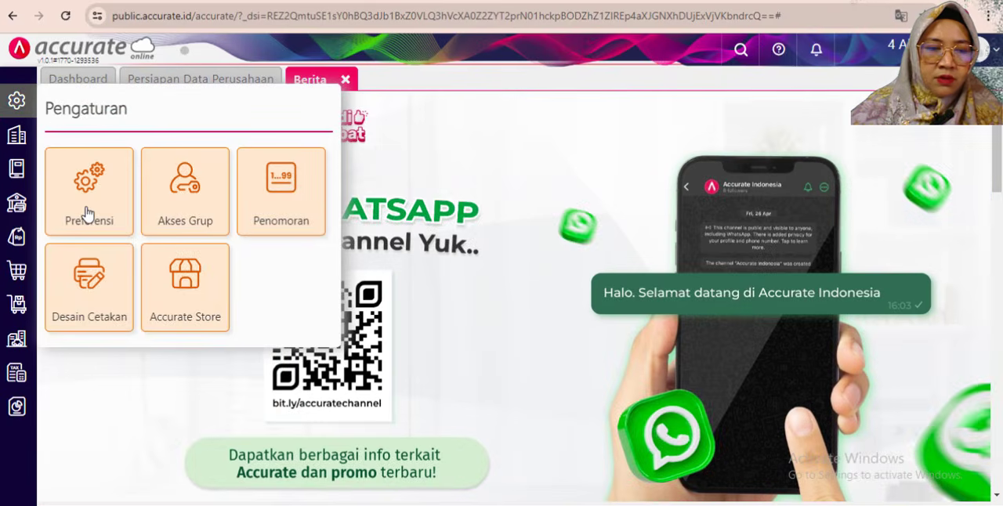
pyautogui.click(88, 212)
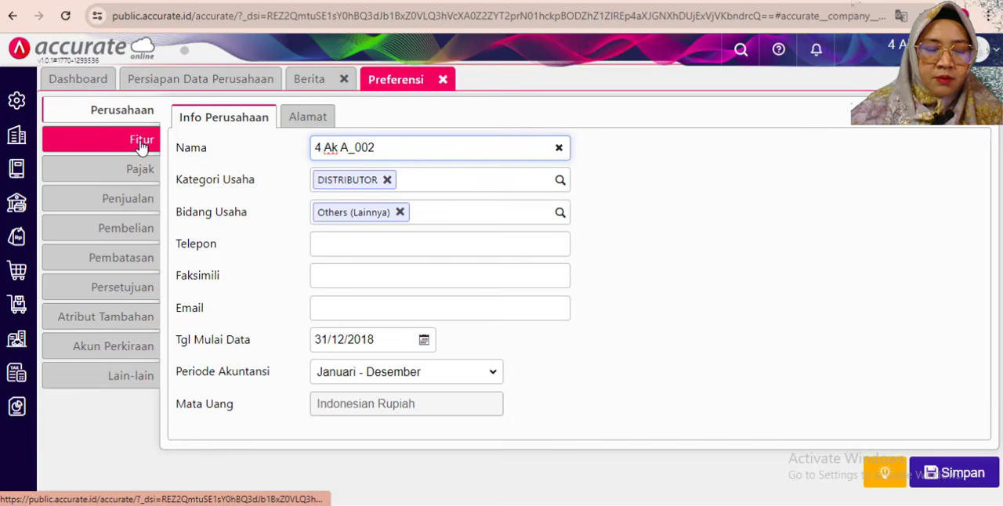
pyautogui.click(141, 147)
pyautogui.click(285, 117)
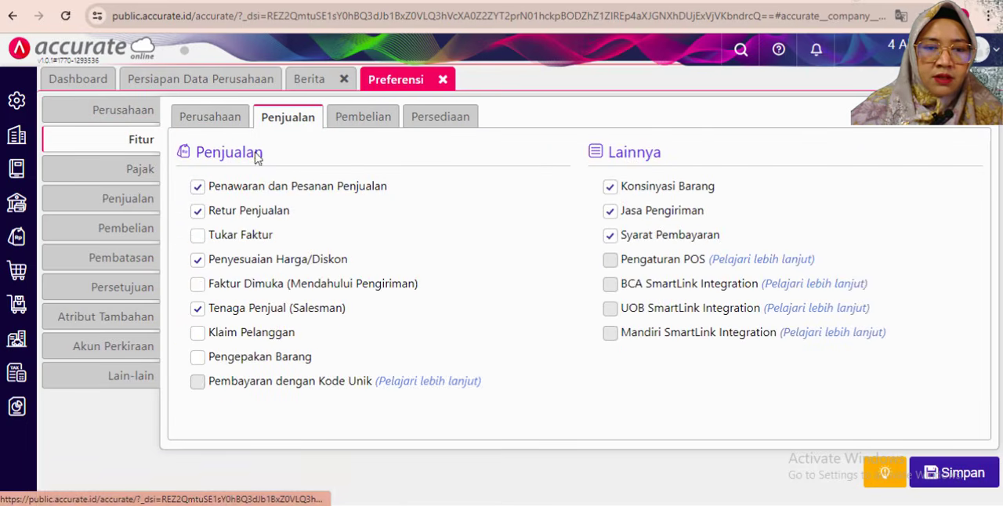
pyautogui.click(198, 286)
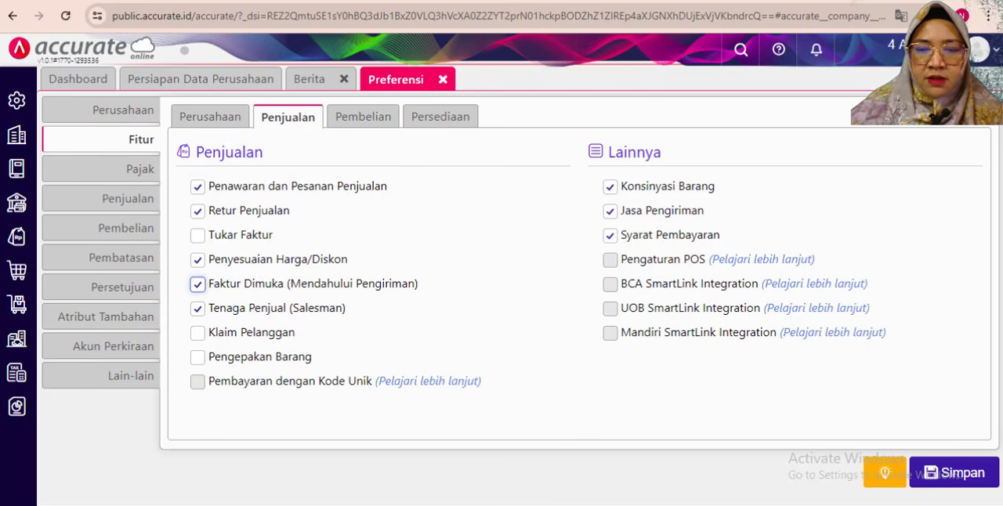
pyautogui.click(971, 479)
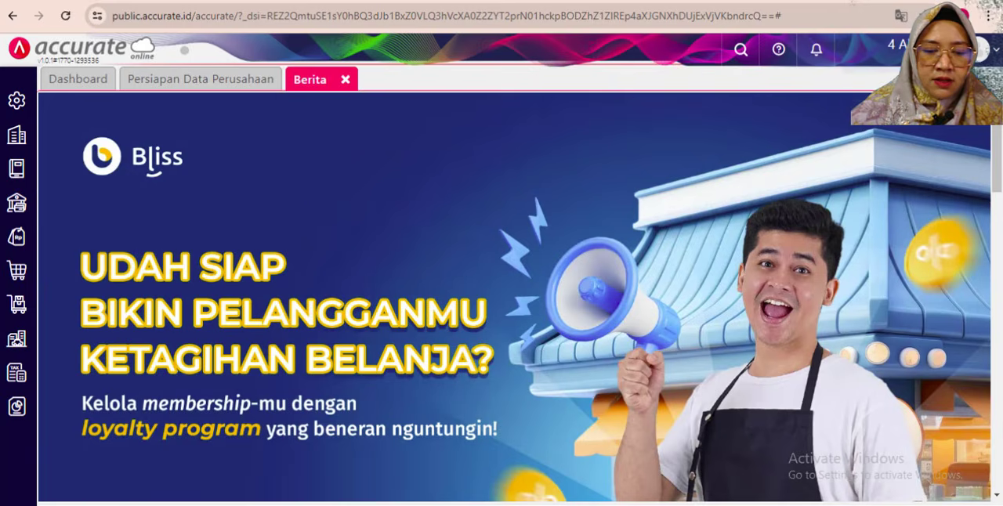
# - Place Accurate Online beside the exercise PDF and open a new Faktur Penjualan
pyautogui.hotkey('alt', 'Tab')
pyautogui.click(562, 3)
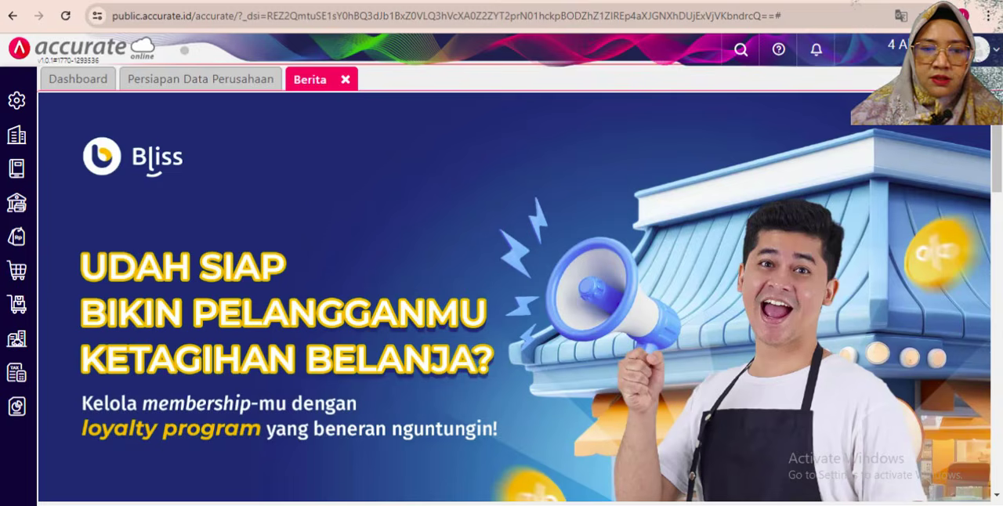
pyautogui.press('super+Right')
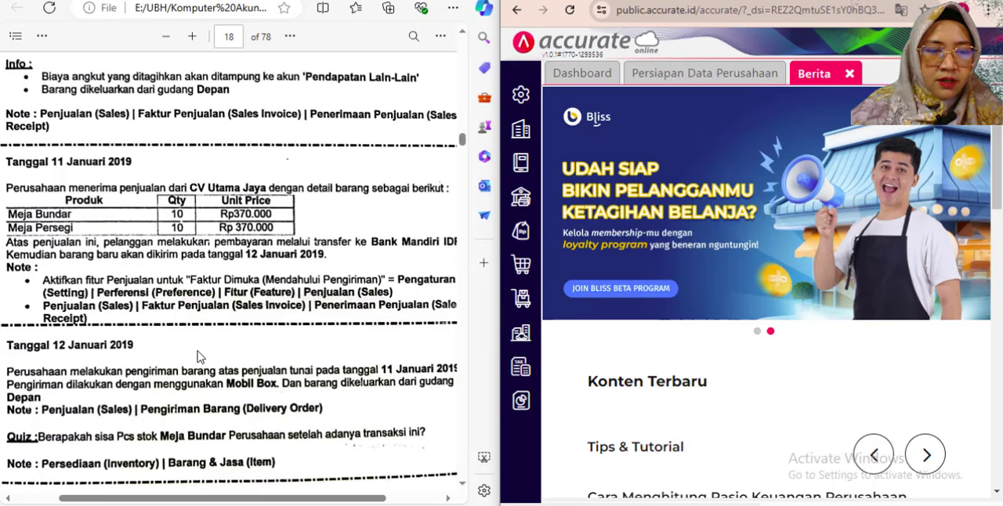
pyautogui.click(539, 237)
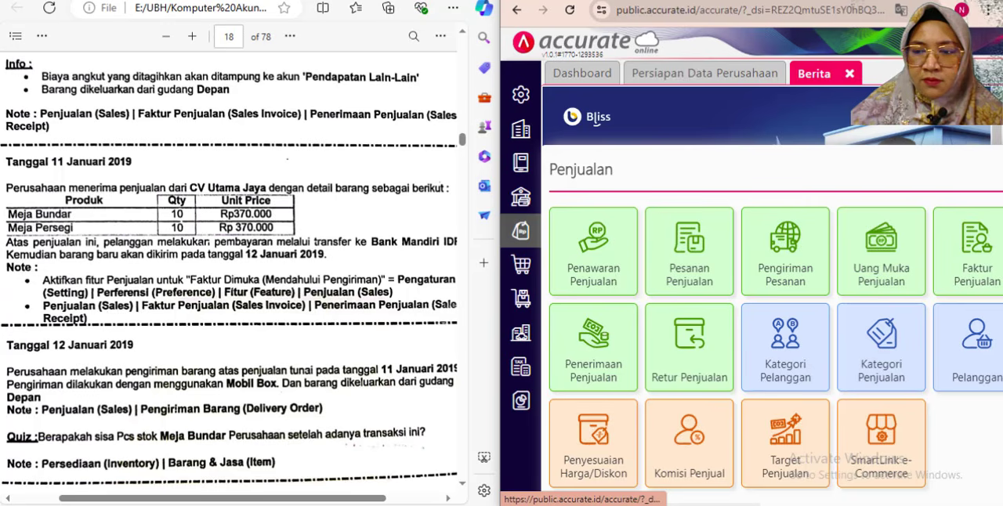
pyautogui.click(989, 267)
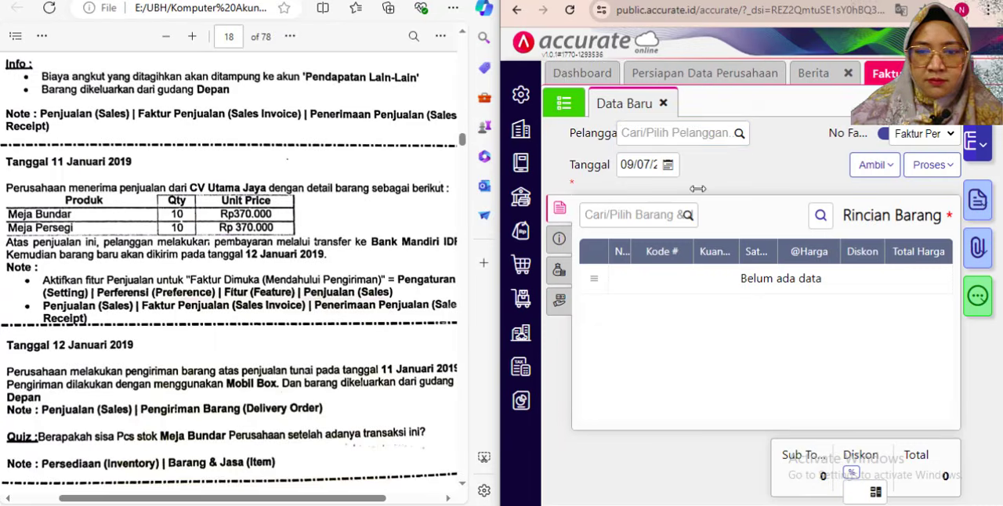
# - Set the new invoice's Pelanggan to CV Utama Jaya and its Tanggal to 11/01/2019
pyautogui.click(654, 134)
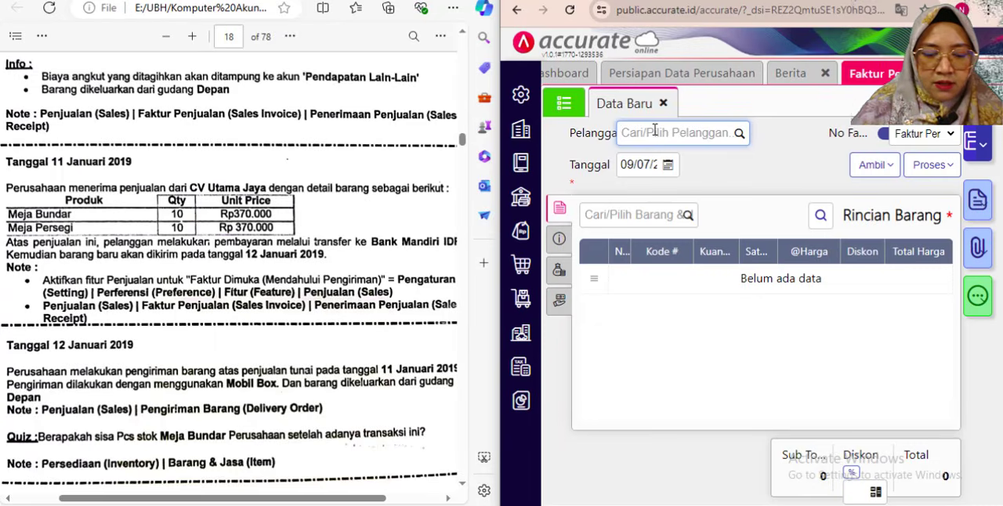
pyautogui.write('uta')
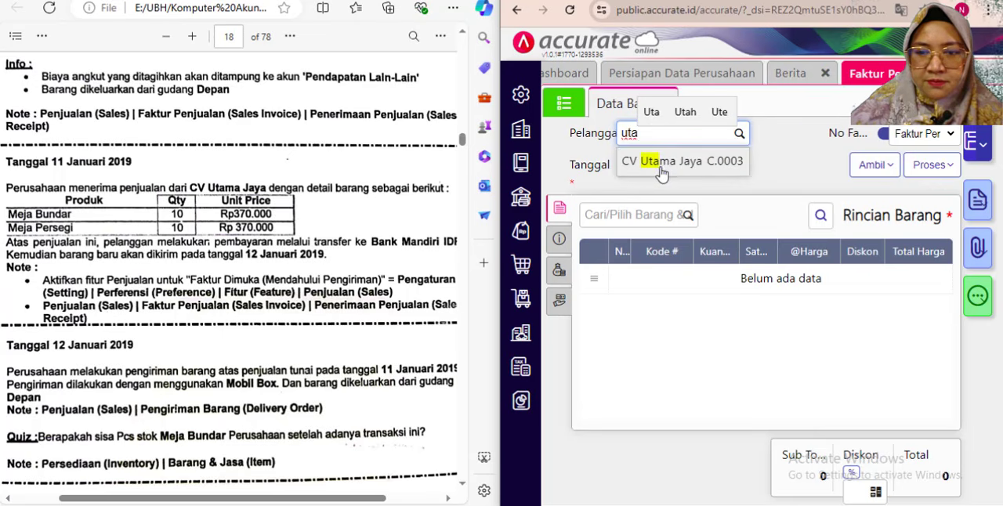
pyautogui.click(654, 167)
pyautogui.click(627, 182)
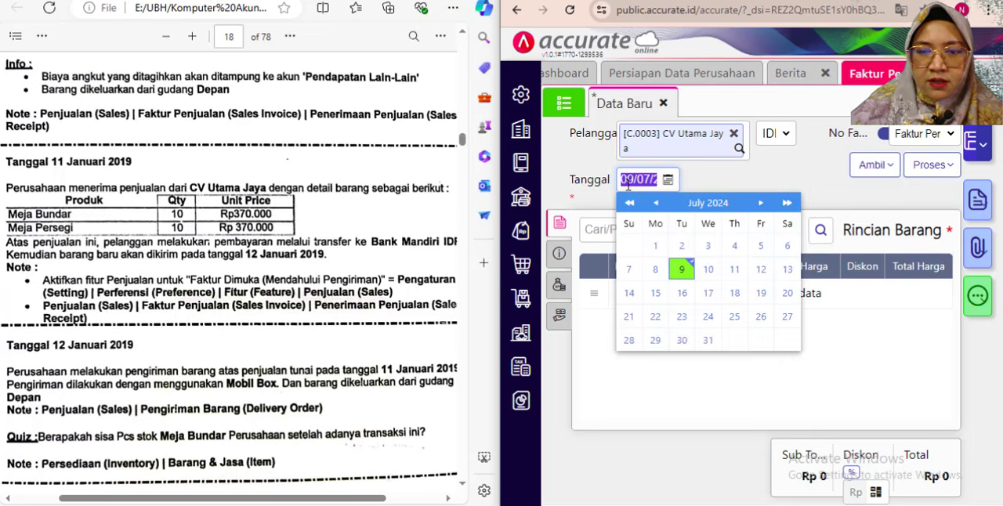
pyautogui.write('11')
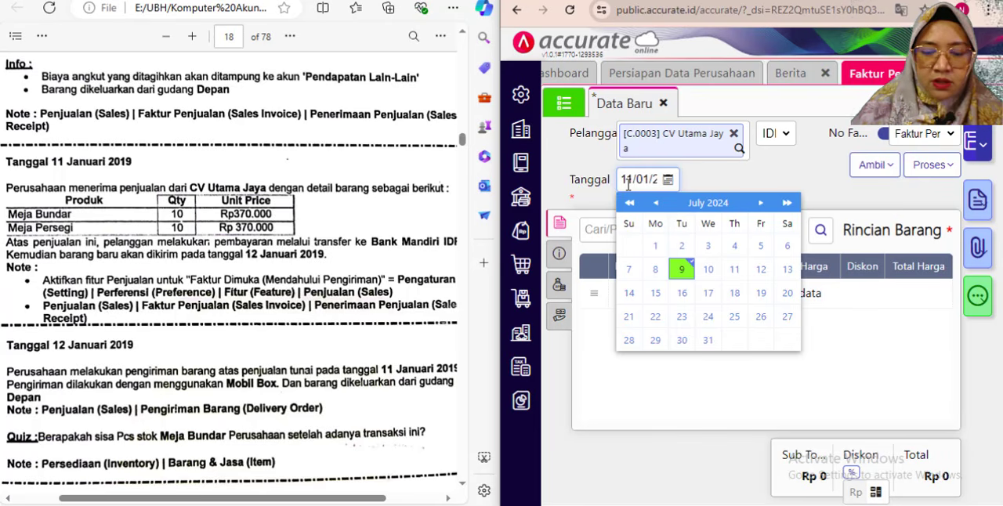
pyautogui.click(730, 188)
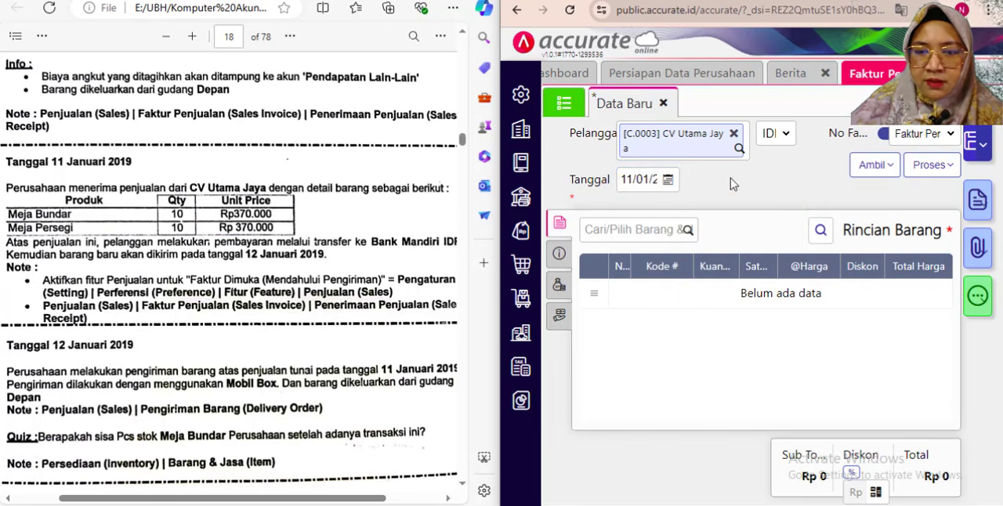
# - Add Meja Bundar to the invoice with a Kuantitas of 10 PCS
pyautogui.click(620, 228)
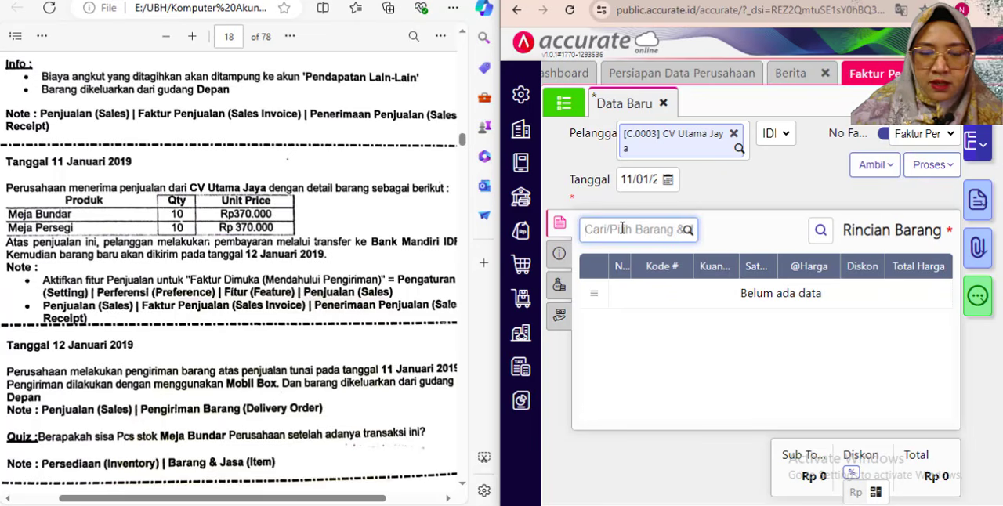
pyautogui.write('bundar')
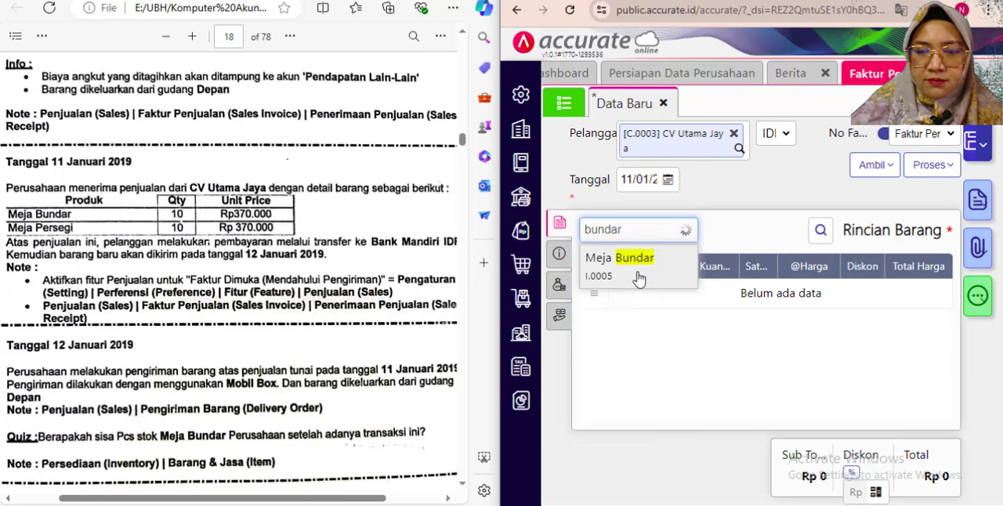
pyautogui.click(640, 271)
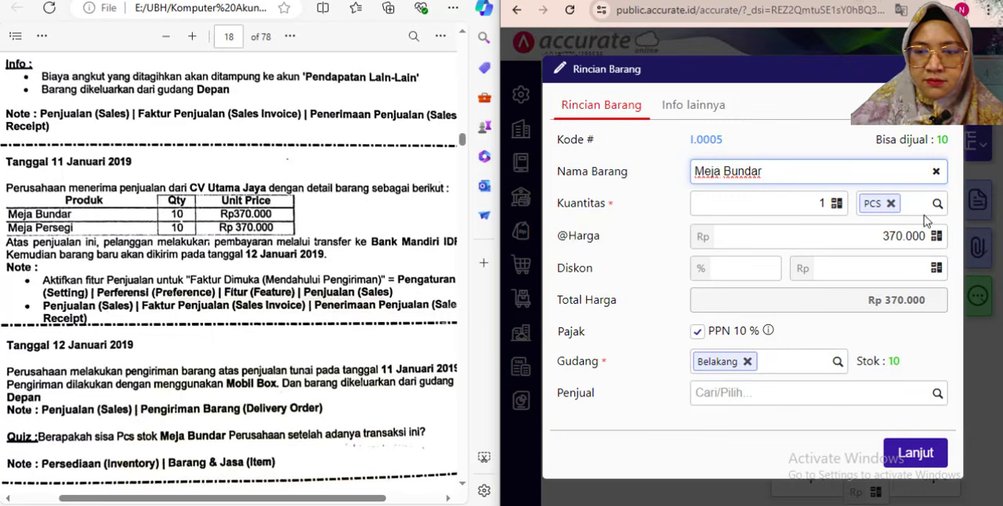
pyautogui.click(824, 203)
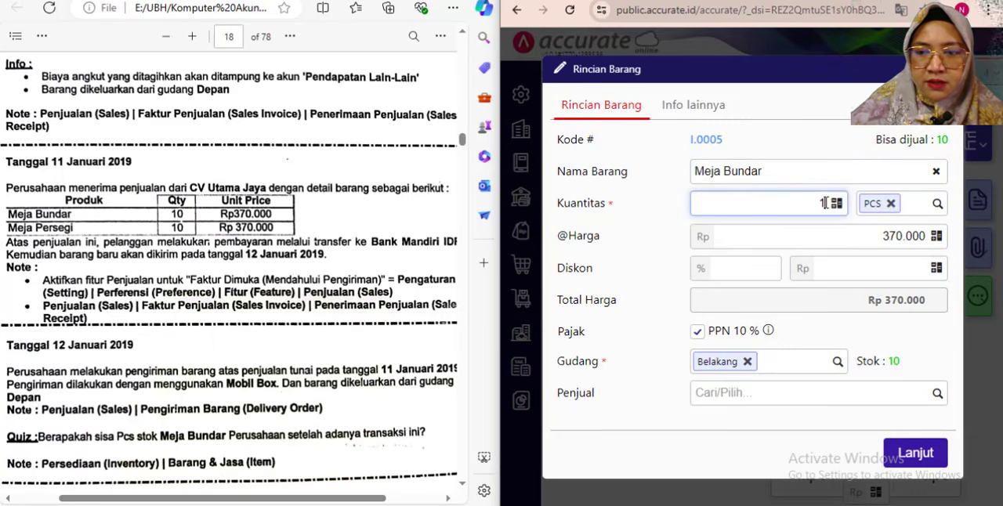
pyautogui.click(820, 333)
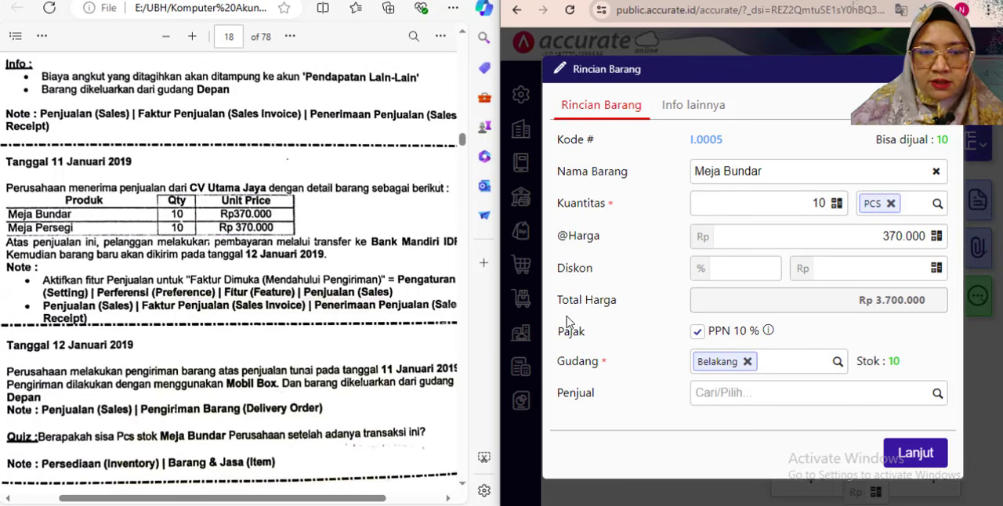
pyautogui.click(911, 452)
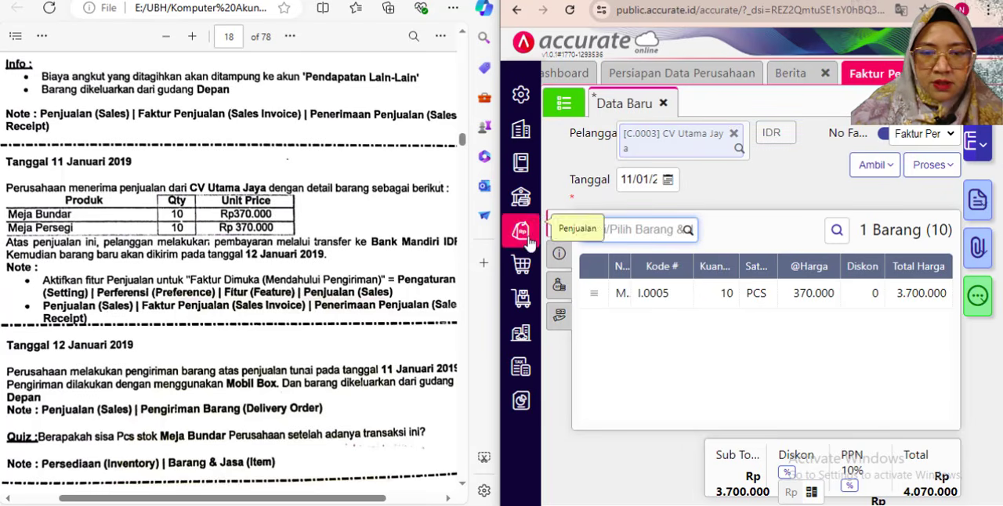
# - Add Meja Persegi to the invoice with a Kuantitas of 10 PCS
pyautogui.write('per')
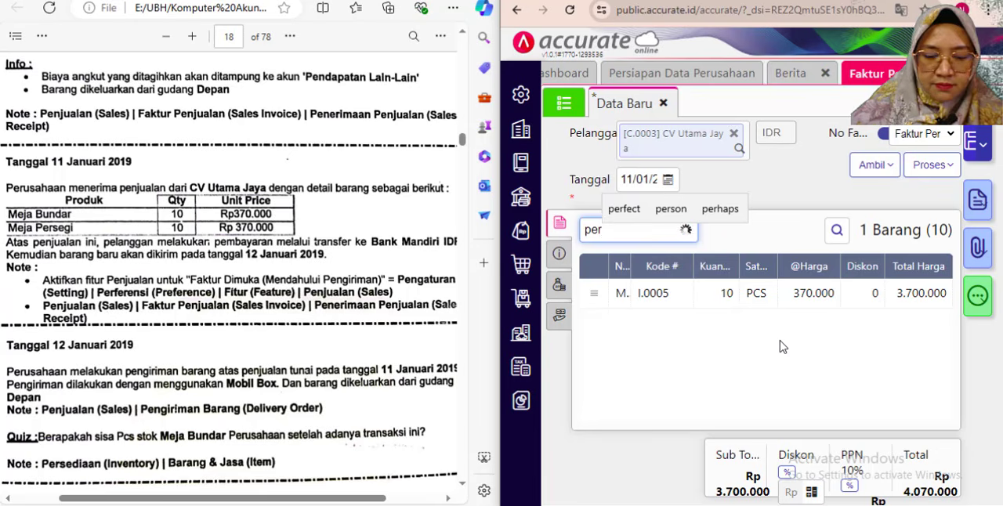
pyautogui.click(649, 269)
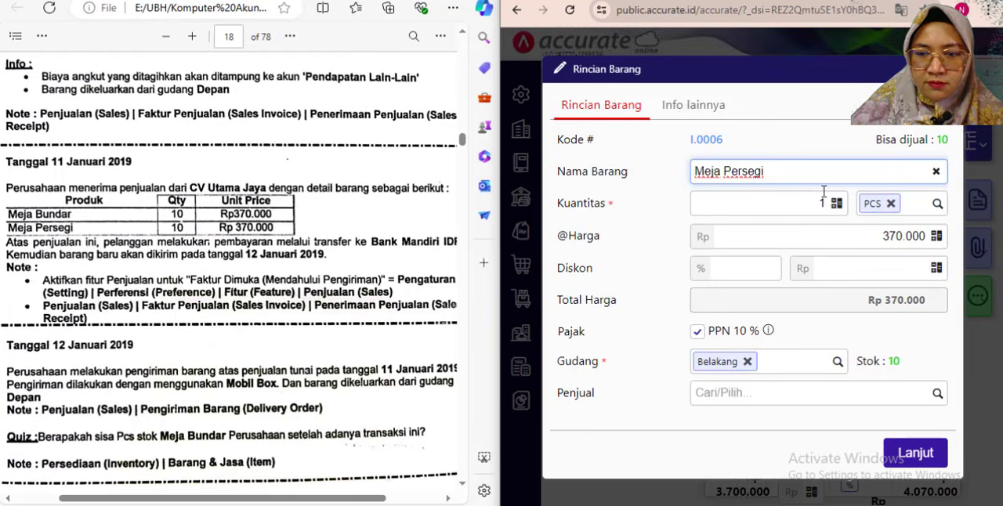
pyautogui.click(824, 203)
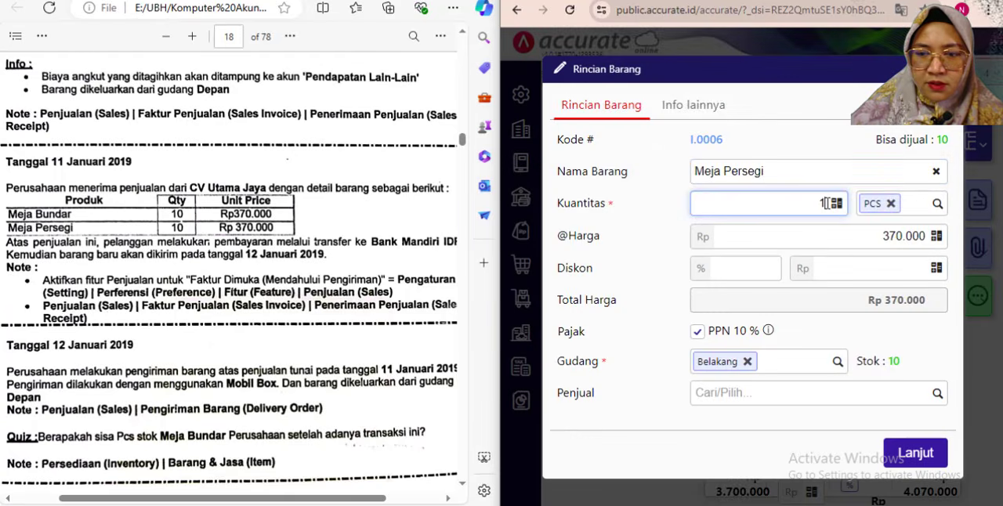
pyautogui.click(844, 341)
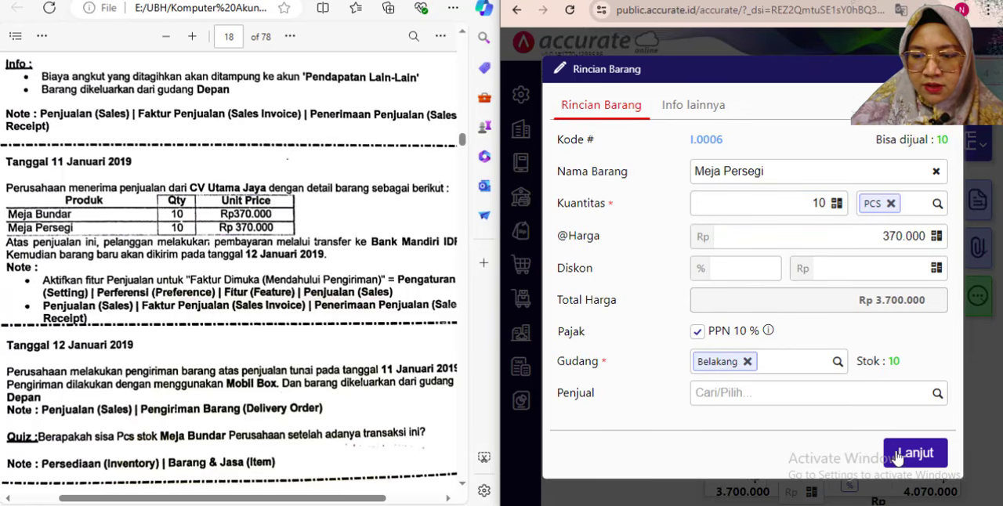
pyautogui.click(897, 455)
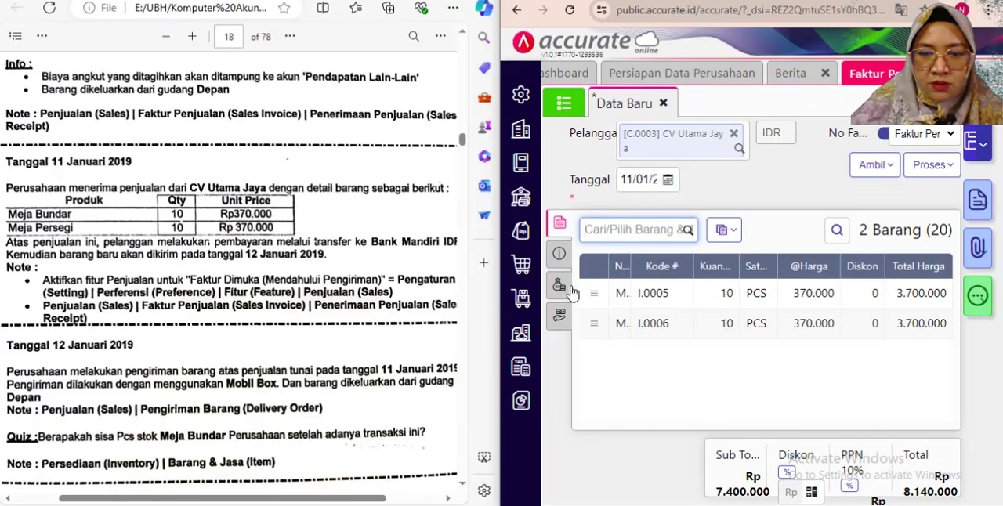
# - In the invoice's Info lainnya, enable Faktur Dimuka (Mendahului Pengiriman) and set Syarat Pembayaran to C.O.D
pyautogui.click(559, 253)
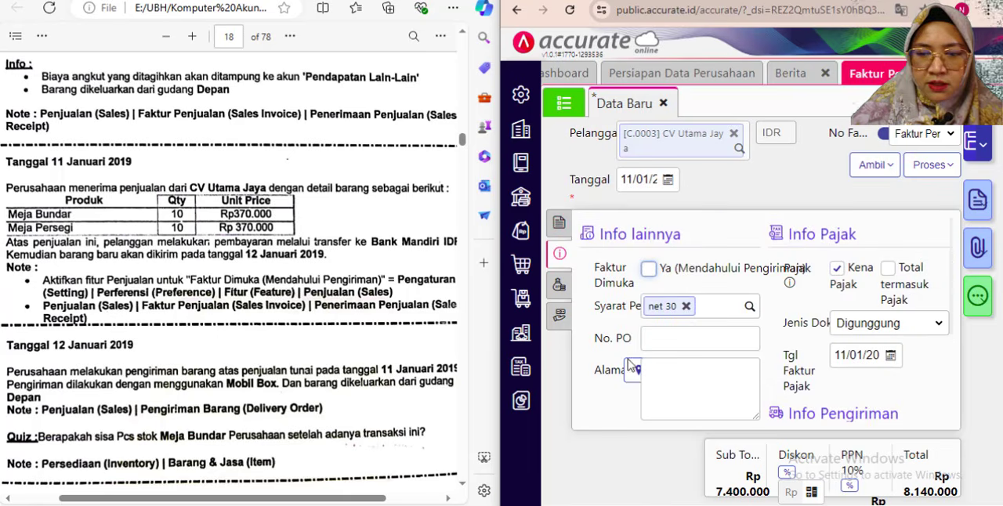
pyautogui.scroll(-1, 655, 281)
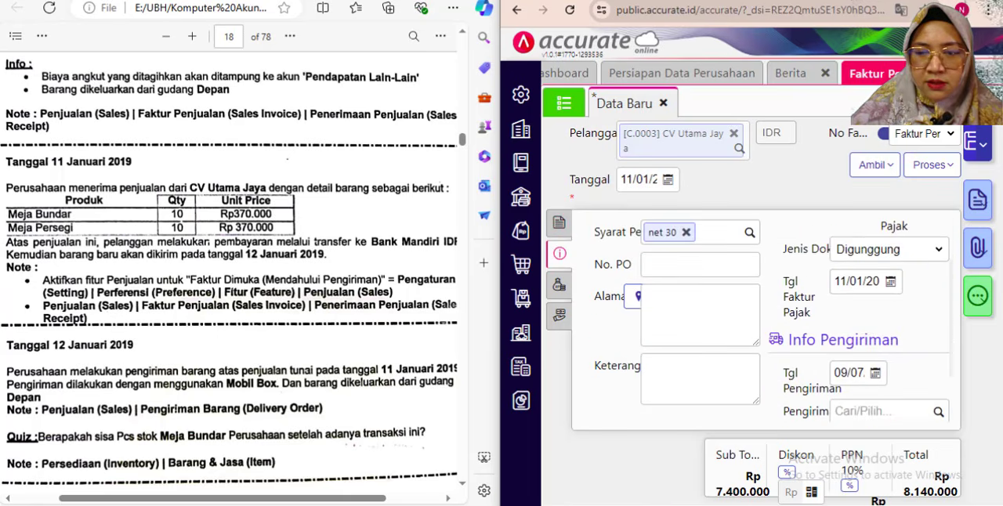
pyautogui.click(949, 1)
pyautogui.scroll(1, 218, 289)
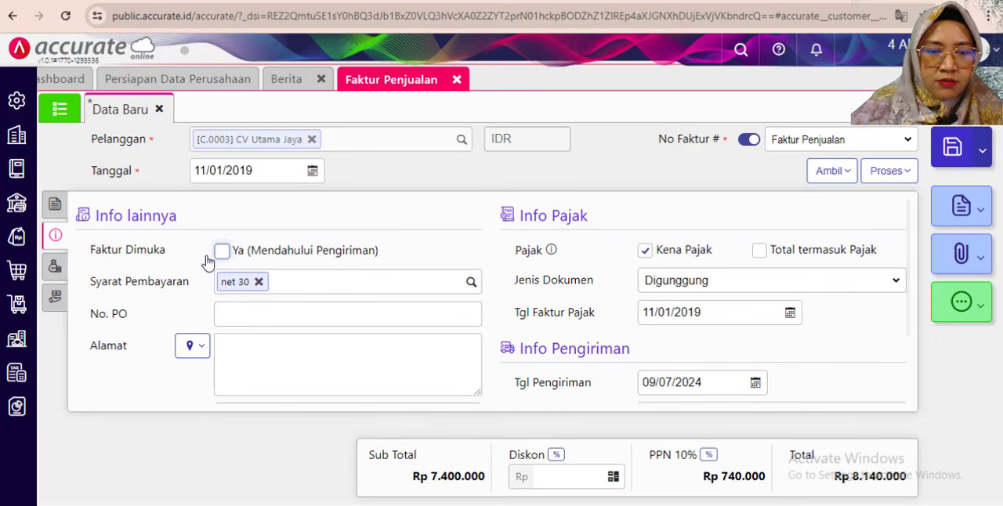
pyautogui.click(223, 252)
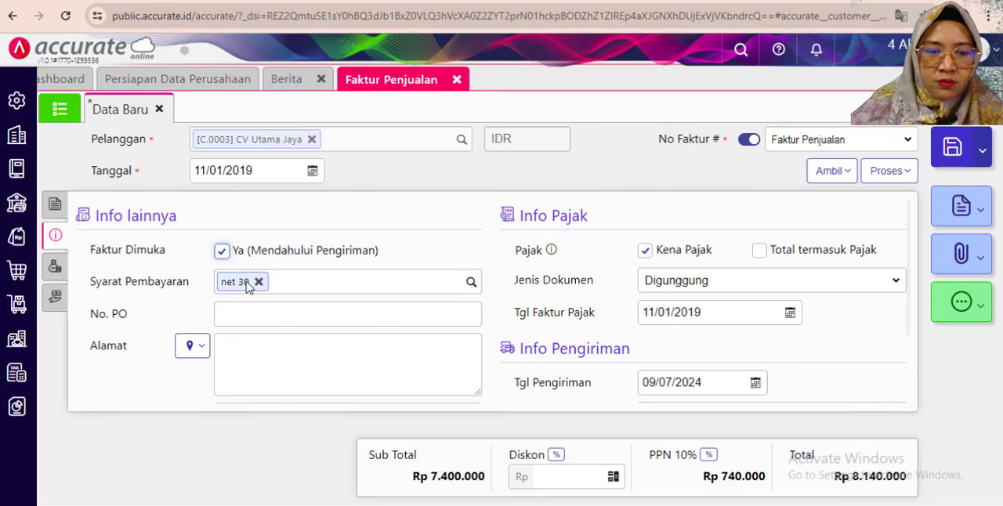
pyautogui.click(470, 281)
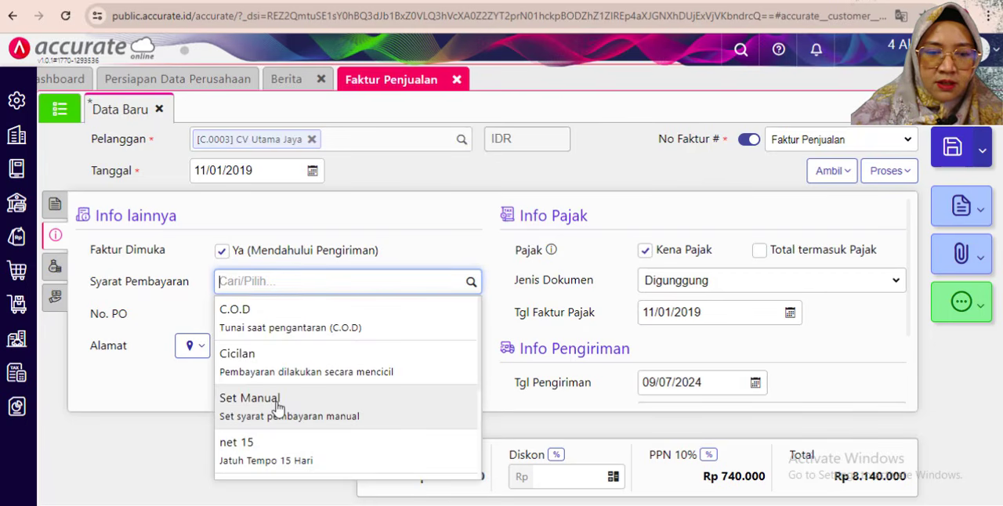
pyautogui.click(277, 325)
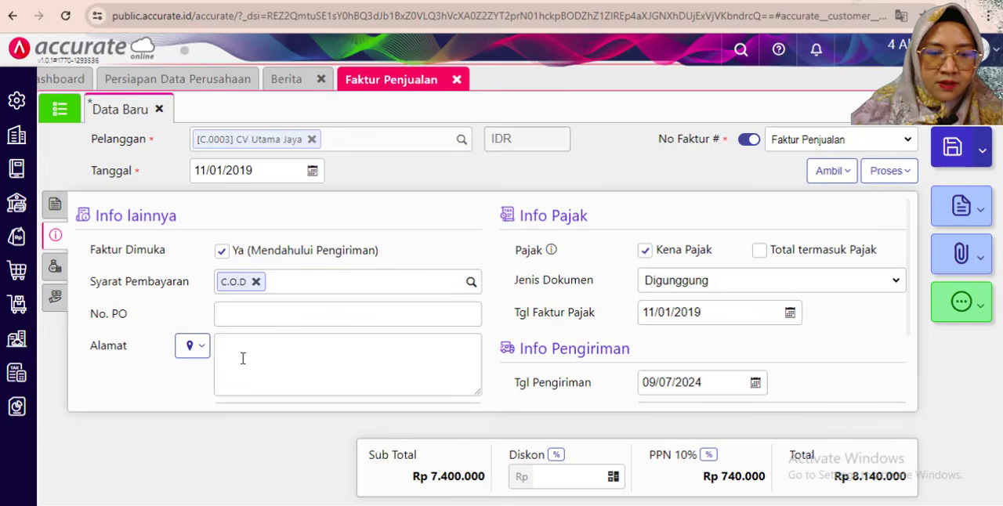
# - Enter "jakarta" as the invoice's Alamat
pyautogui.scroll(-1, 243, 358)
pyautogui.click(239, 273)
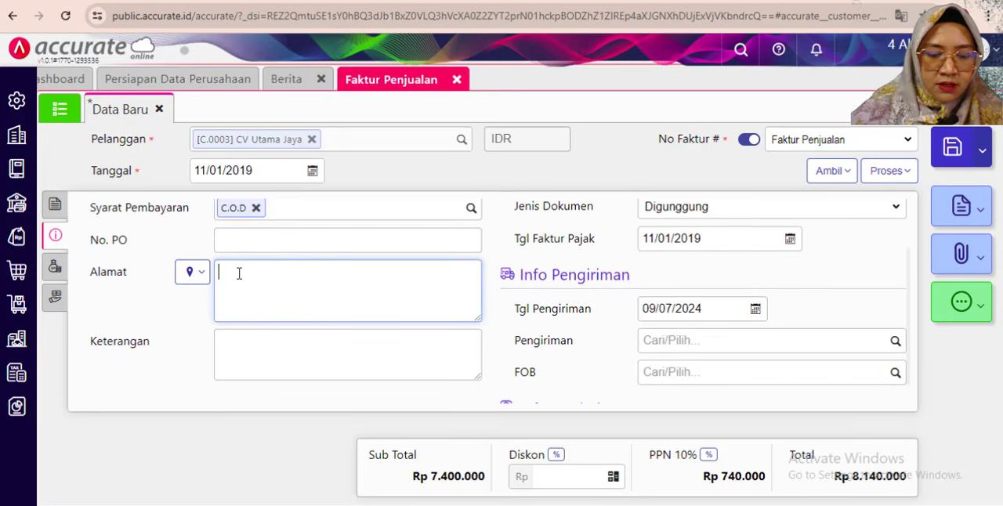
pyautogui.write('jakarta')
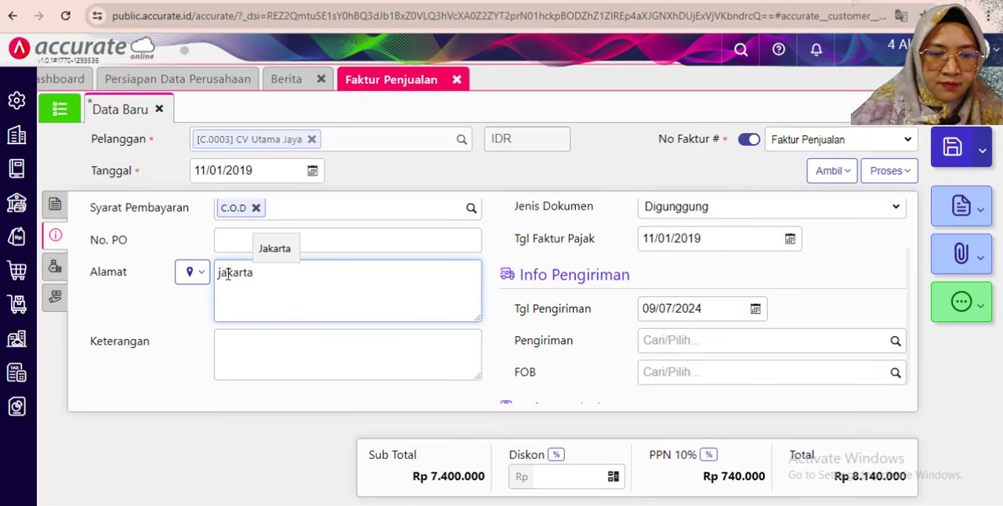
# - Correct the invoice's Alamat to "Jakarta" with a capital J
pyautogui.click(223, 273)
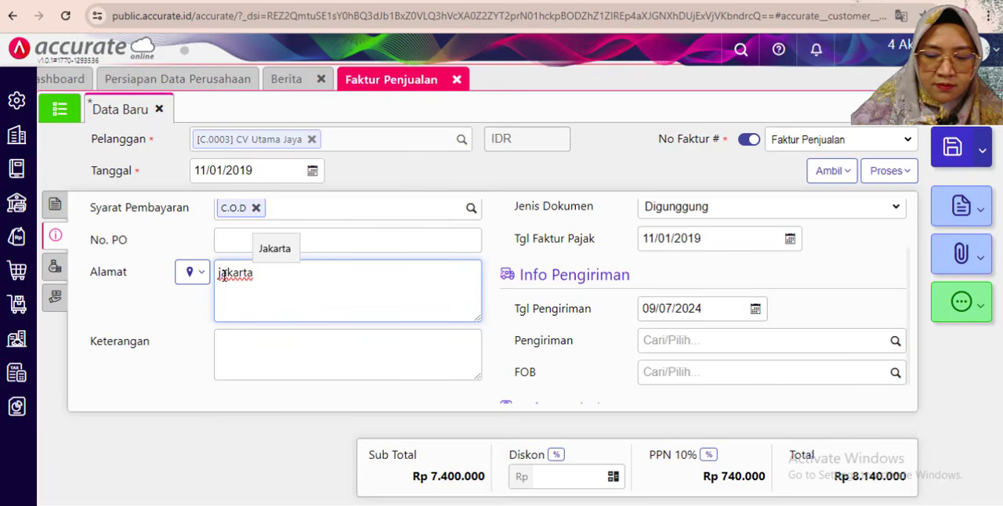
pyautogui.press('BackSpace')
pyautogui.write('K')
pyautogui.press('BackSpace')
pyautogui.write('J')
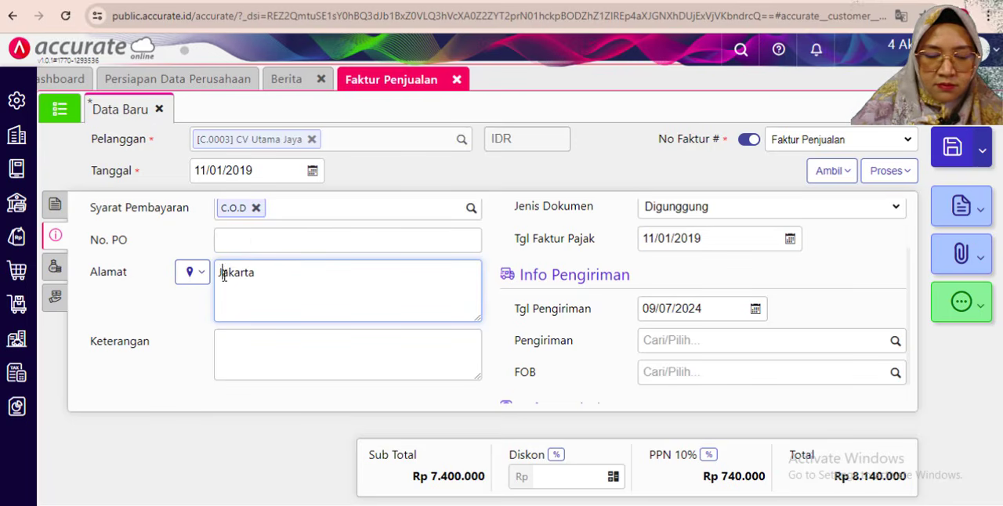
# - Enter "Penjualan diterima dimuka" as the invoice's Keterangan
pyautogui.click(255, 349)
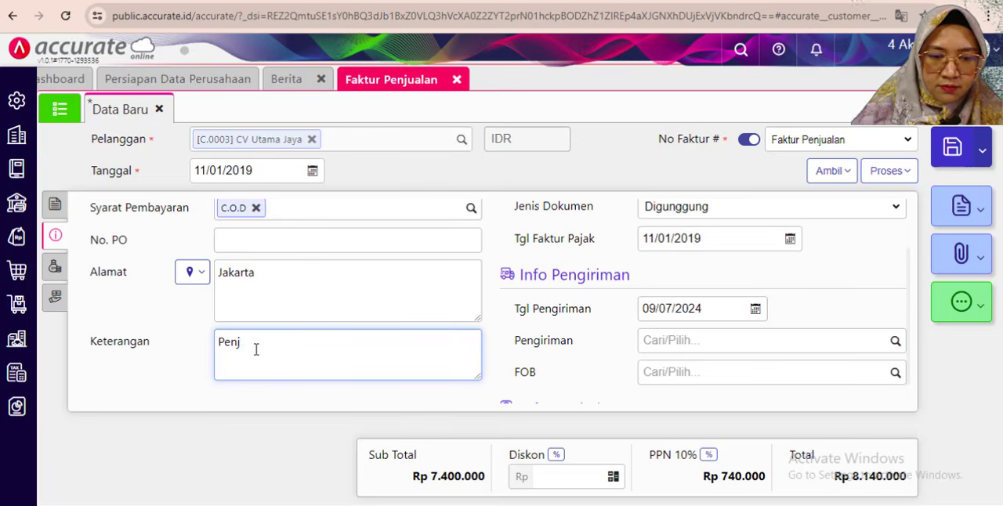
pyautogui.write('Penjualan den')
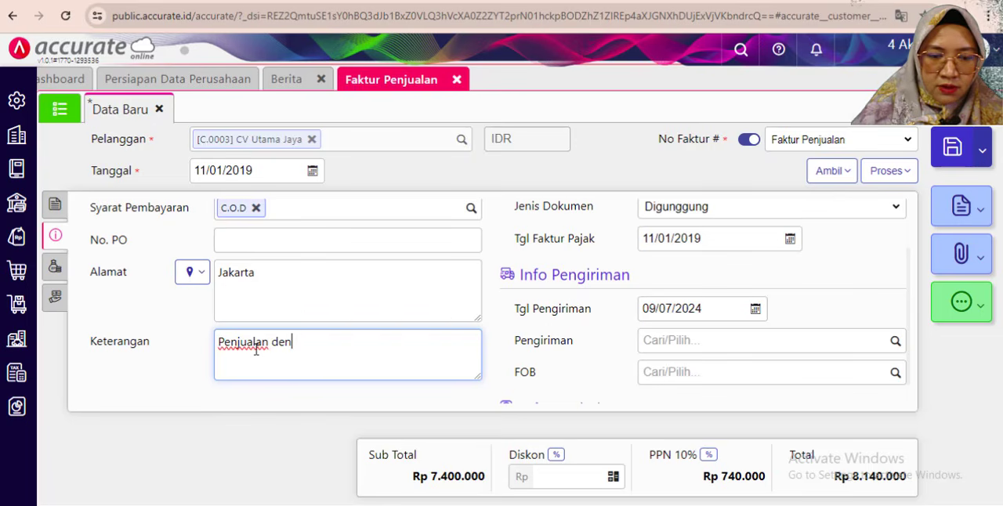
pyautogui.write('gan')
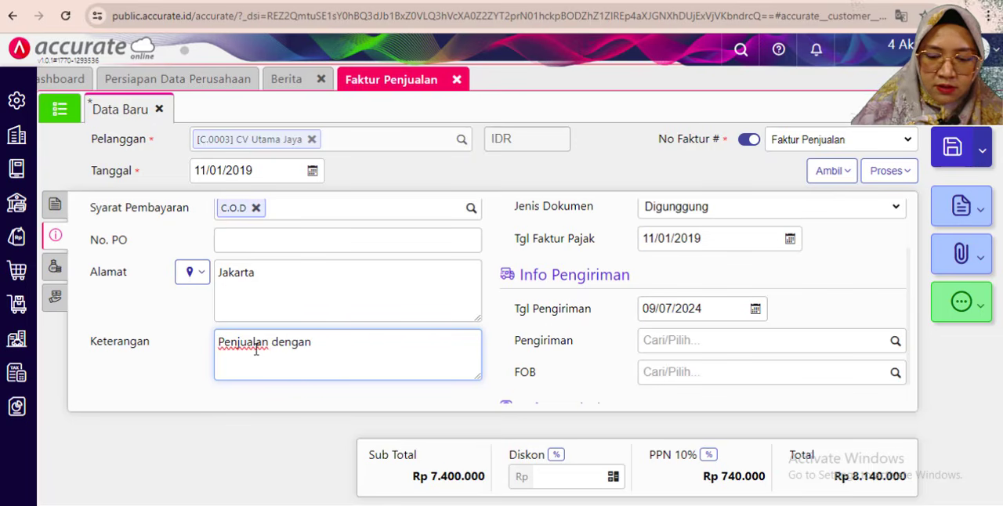
pyautogui.press('BackSpace')
pyautogui.press('BackSpace')
pyautogui.press('BackSpace')
pyautogui.write('di')
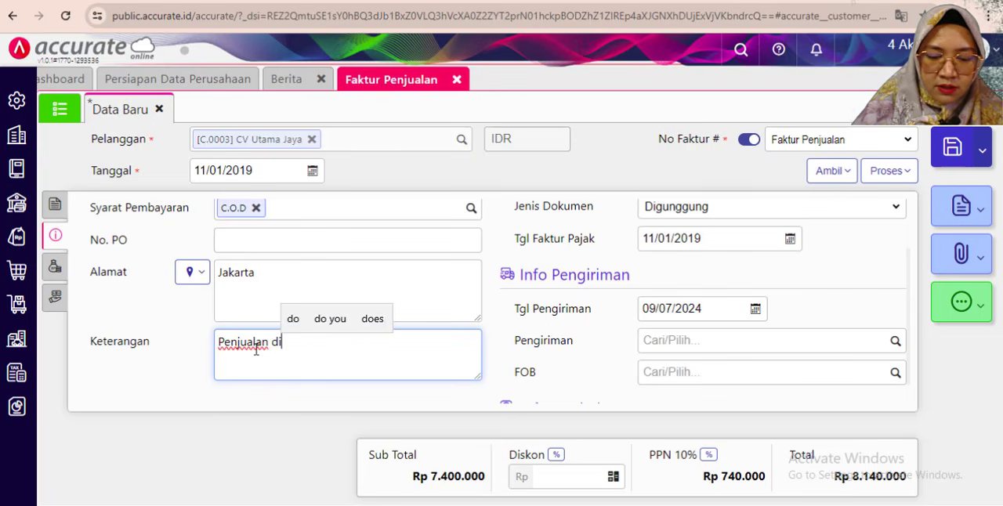
pyautogui.write('terima')
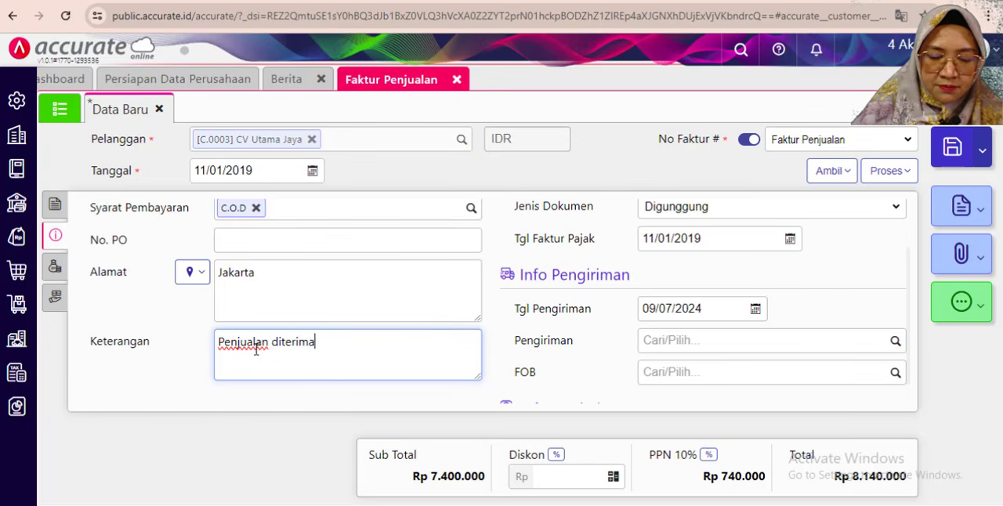
pyautogui.write(' dimuka')
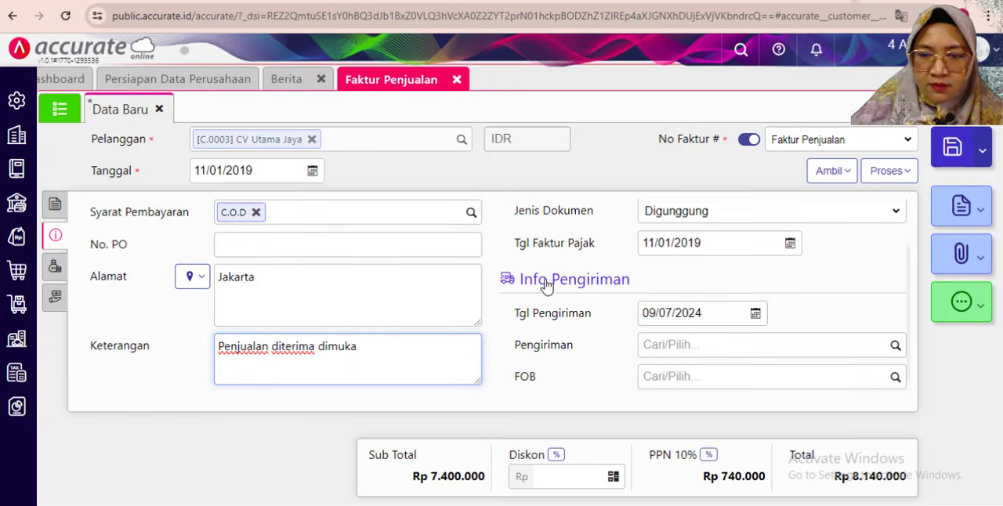
# - Set the invoice's Tgl Pengiriman to 12/01/2019 in Info Pengiriman
pyautogui.scroll(1, 571, 305)
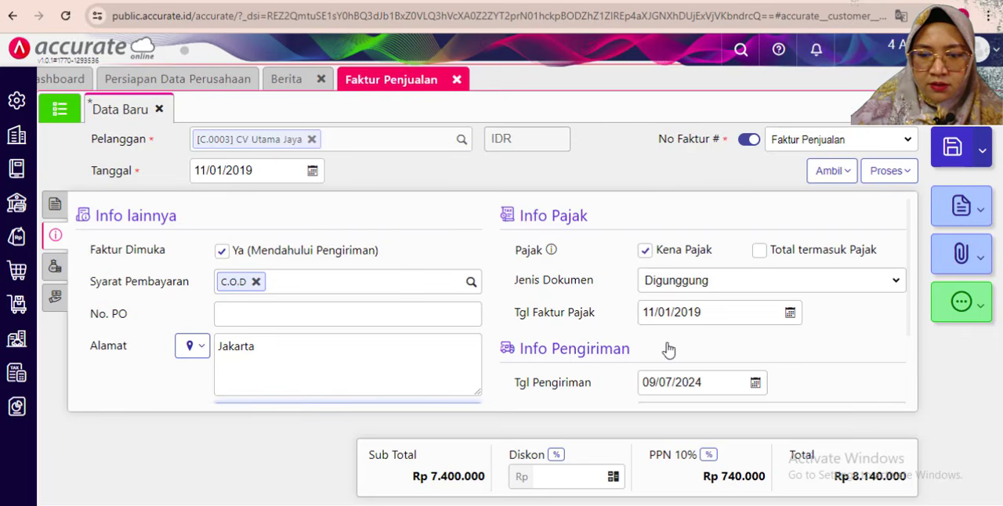
pyautogui.scroll(-1, 694, 332)
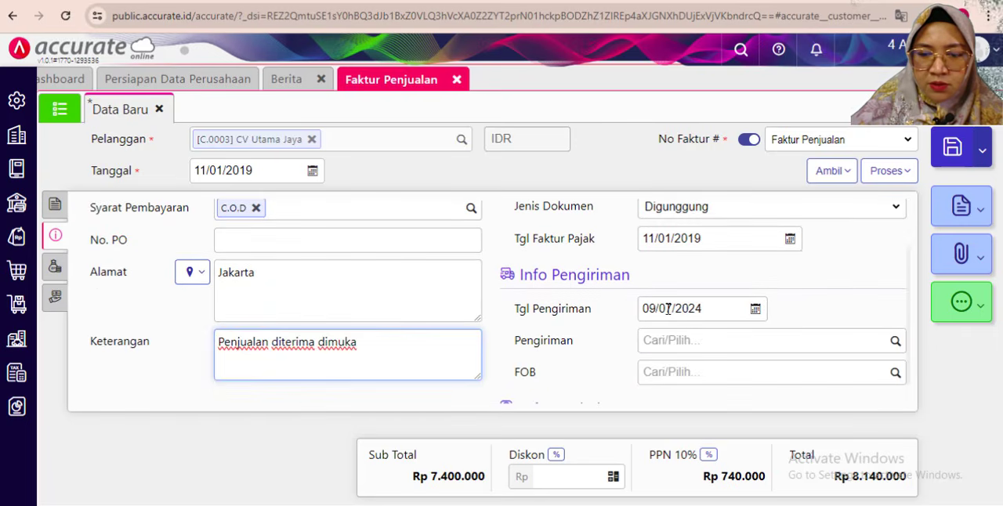
pyautogui.click(681, 311)
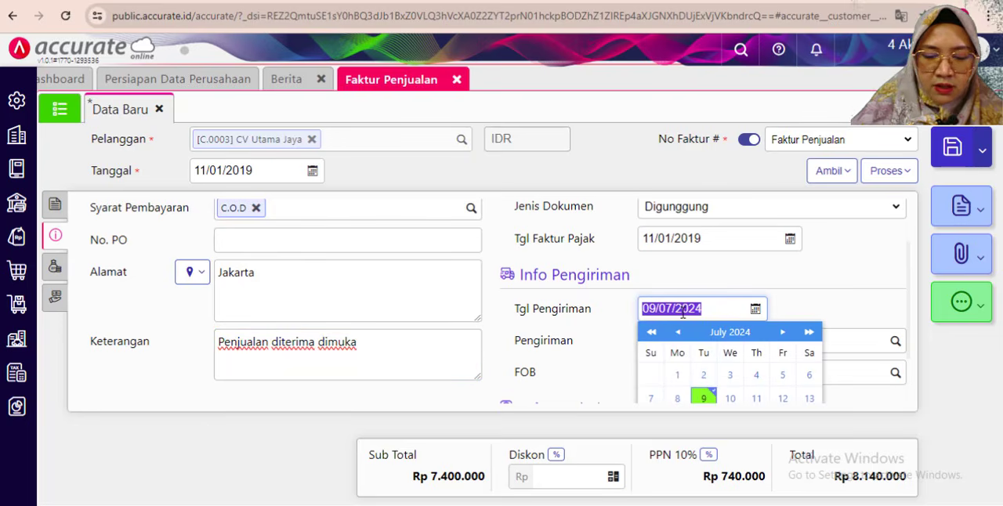
pyautogui.write('12/0')
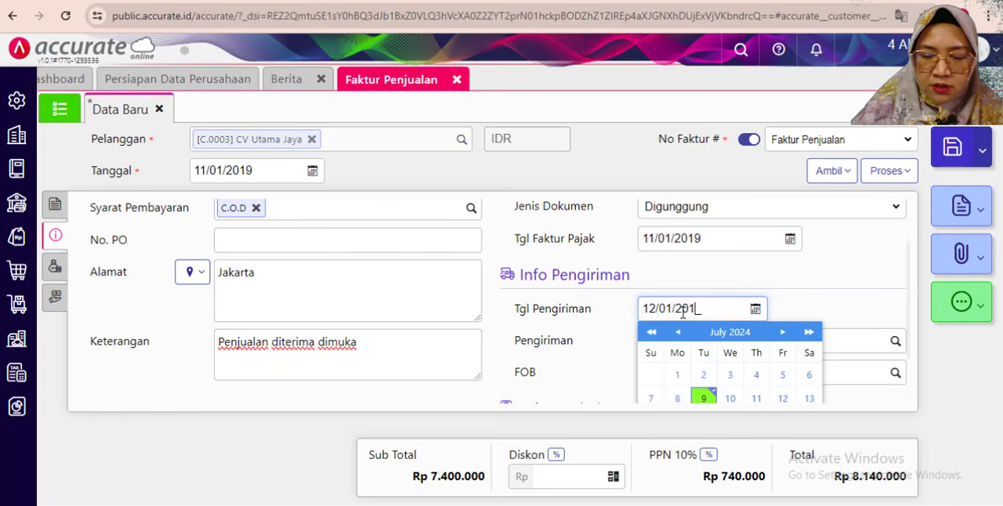
pyautogui.write('1/2019')
pyautogui.click(754, 311)
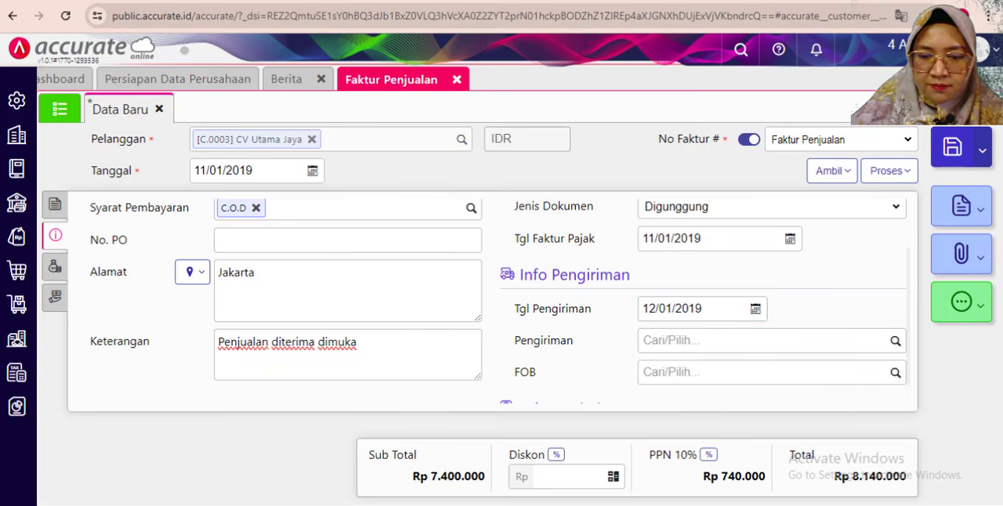
# - Check the exercise PDF for the sale's shipping details and review the invoice's Biaya Lainnya and item lines
pyautogui.scroll(-1, 691, 347)
pyautogui.click(446, 505)
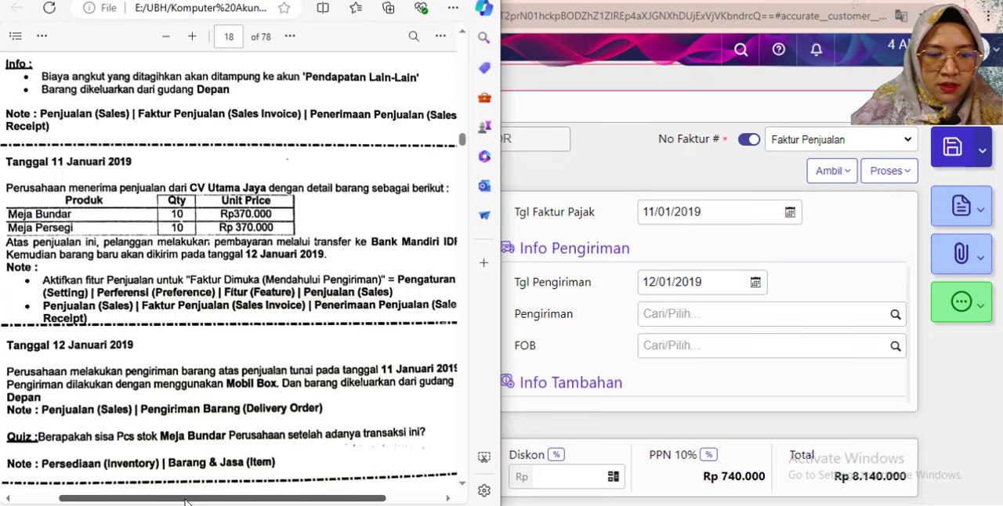
pyautogui.moveTo(176, 499)
pyautogui.mouseDown()
pyautogui.moveTo(188, 500)
pyautogui.moveTo(176, 500)
pyautogui.mouseUp()
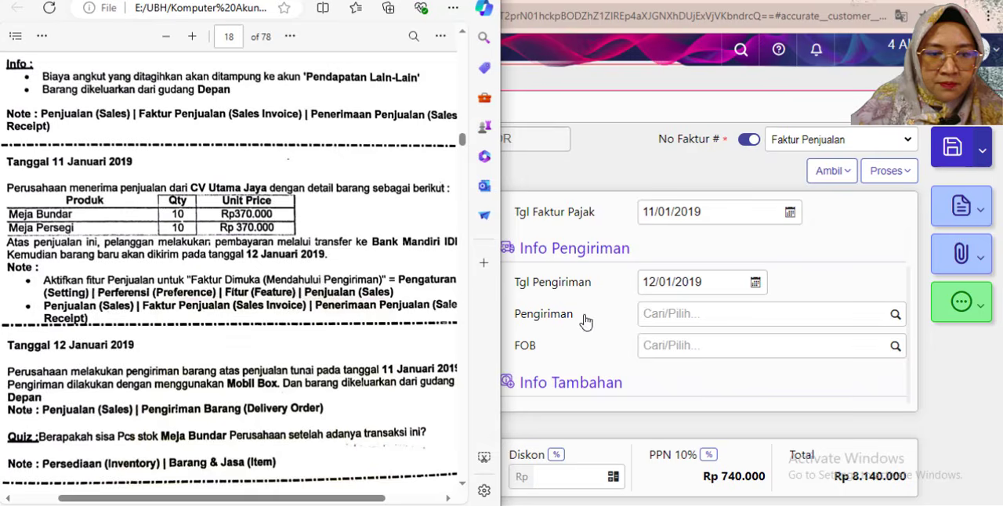
pyautogui.click(649, 374)
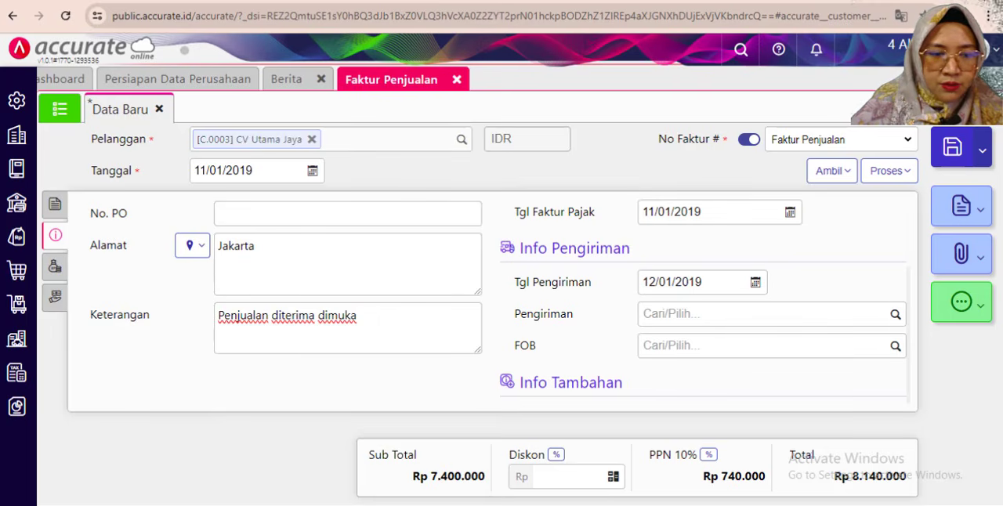
pyautogui.scroll(3, 116, 270)
pyautogui.click(57, 270)
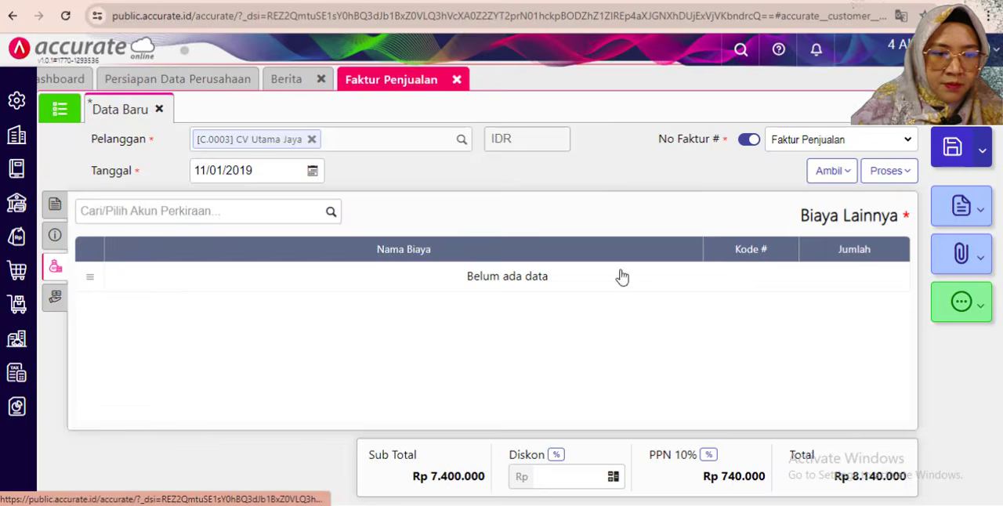
pyautogui.click(55, 203)
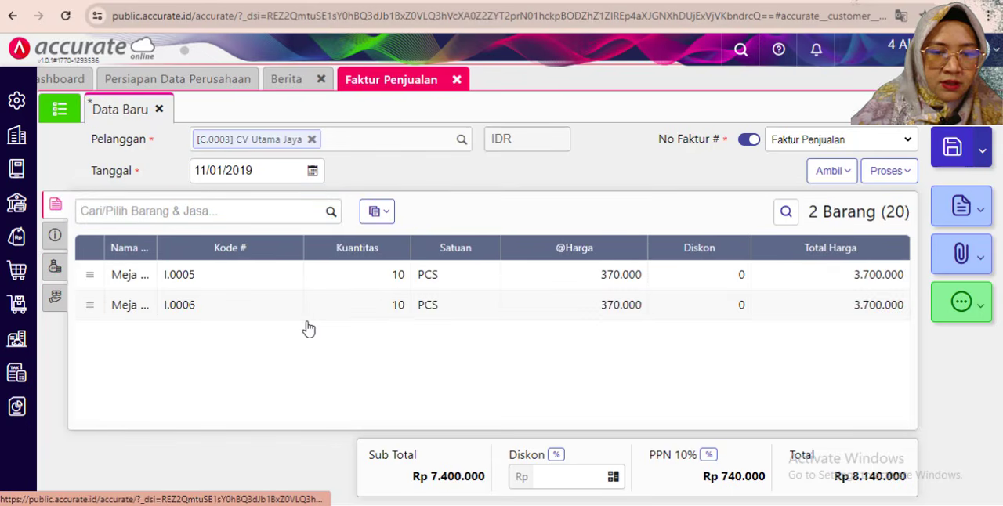
pyautogui.click(452, 379)
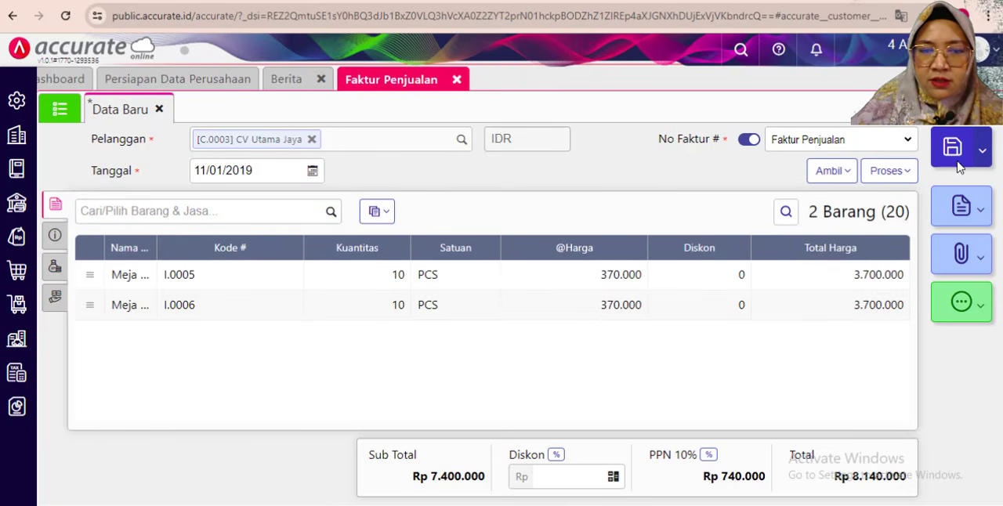
# - Process the invoice to Pembayaran with Bank Mandiri IDR as the Bank and 11/01/2019 as Tgl Bayar
pyautogui.click(881, 177)
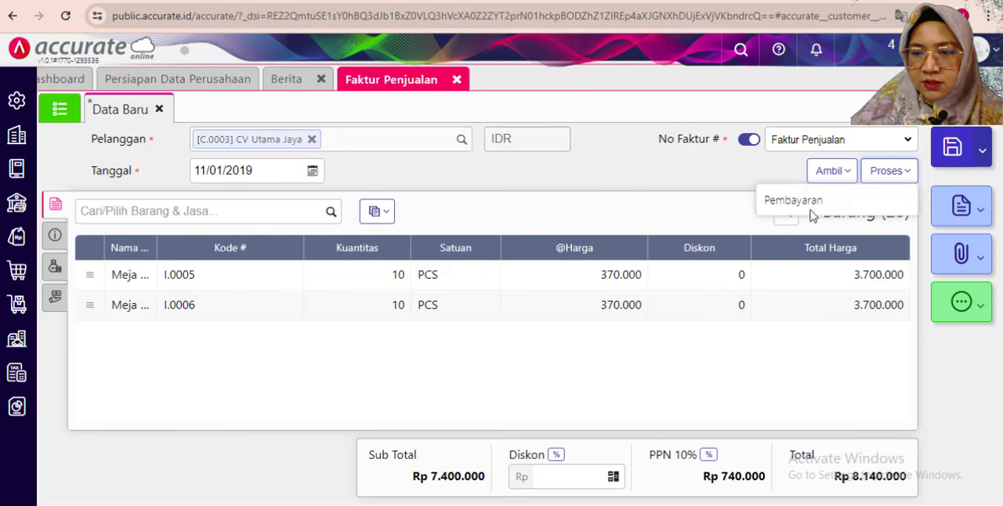
pyautogui.click(814, 202)
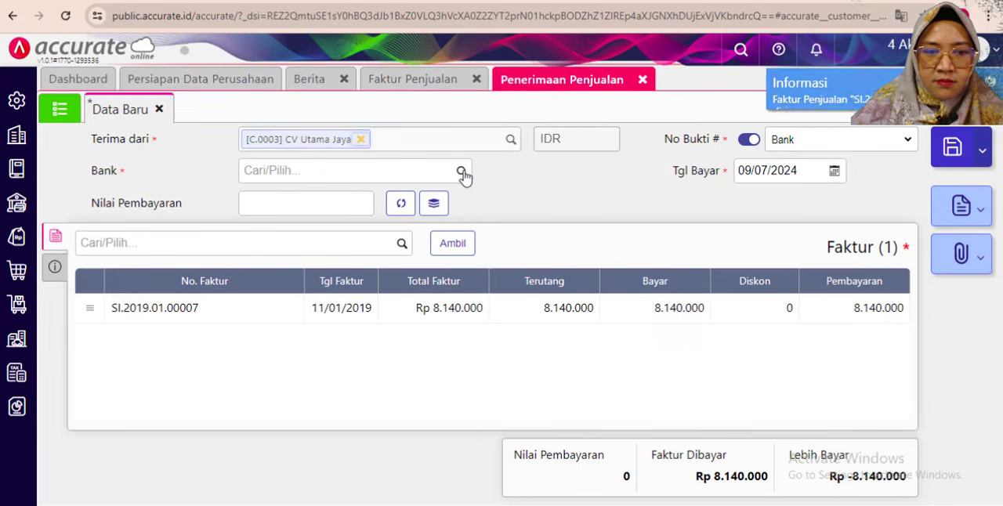
pyautogui.click(463, 176)
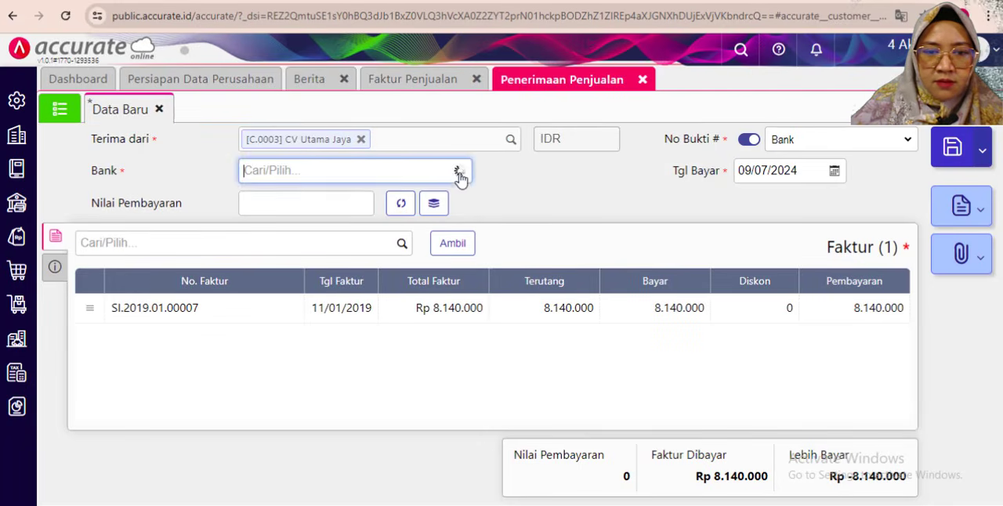
pyautogui.click(302, 291)
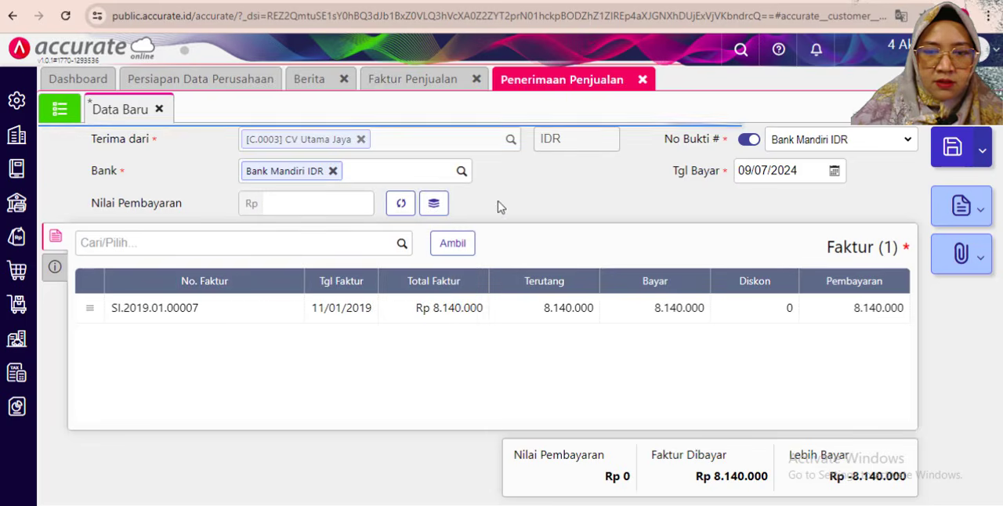
pyautogui.click(765, 170)
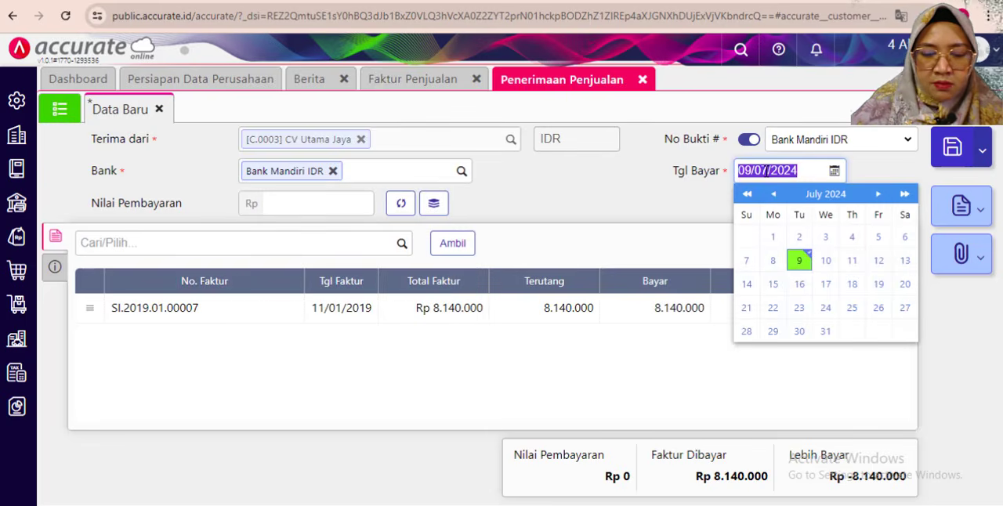
pyautogui.write('11')
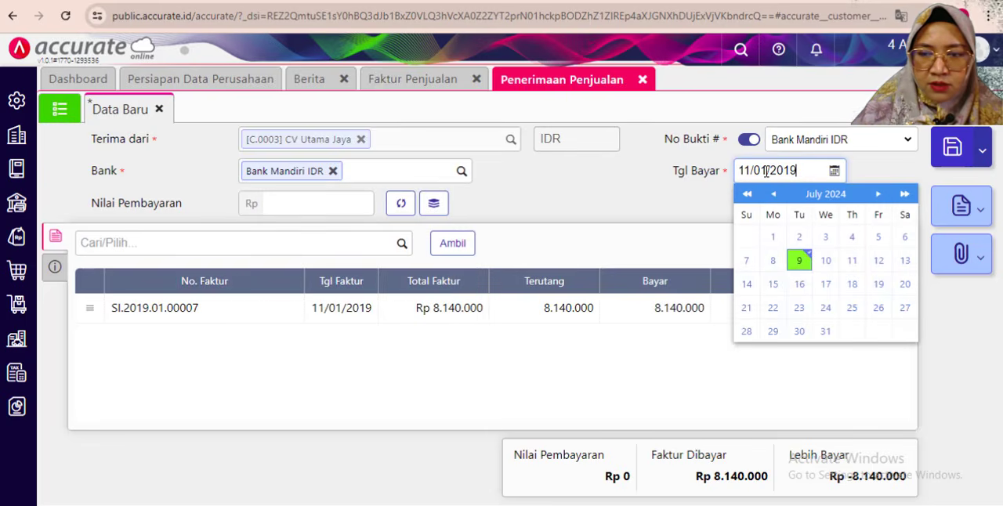
pyautogui.click(347, 347)
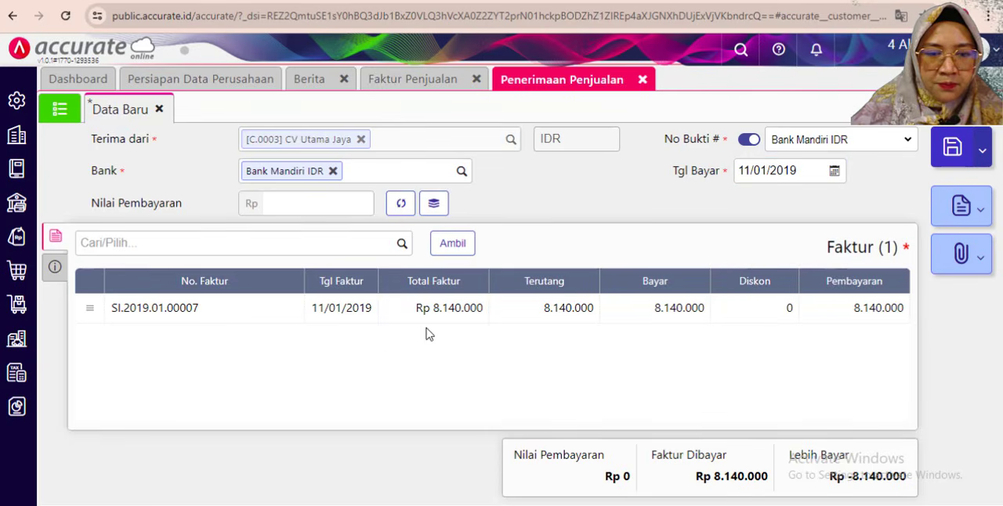
# - Set the receipt's Metode Bayar to Transfer Bank in Info lainnya and check it against the exercise PDF
pyautogui.click(56, 268)
pyautogui.click(302, 283)
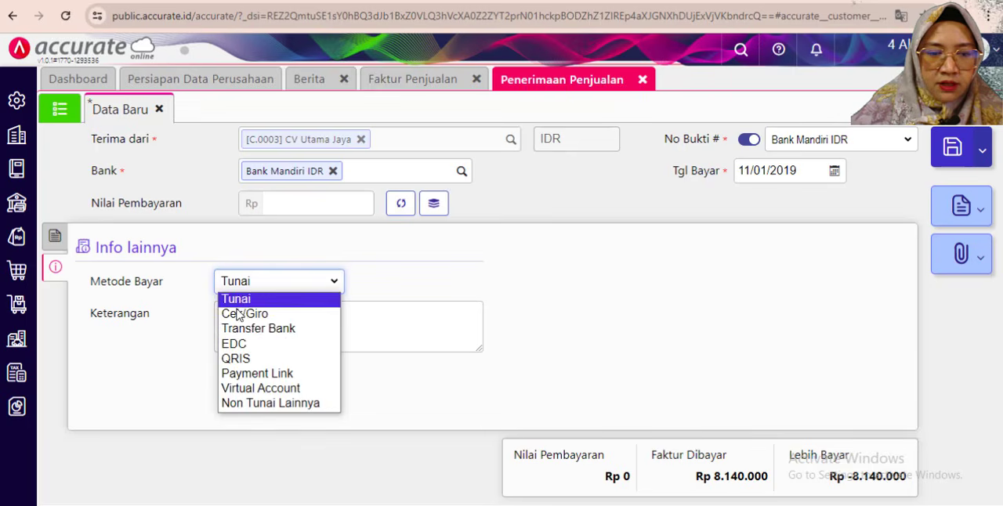
pyautogui.click(258, 329)
pyautogui.hotkey('alt', 'Tab')
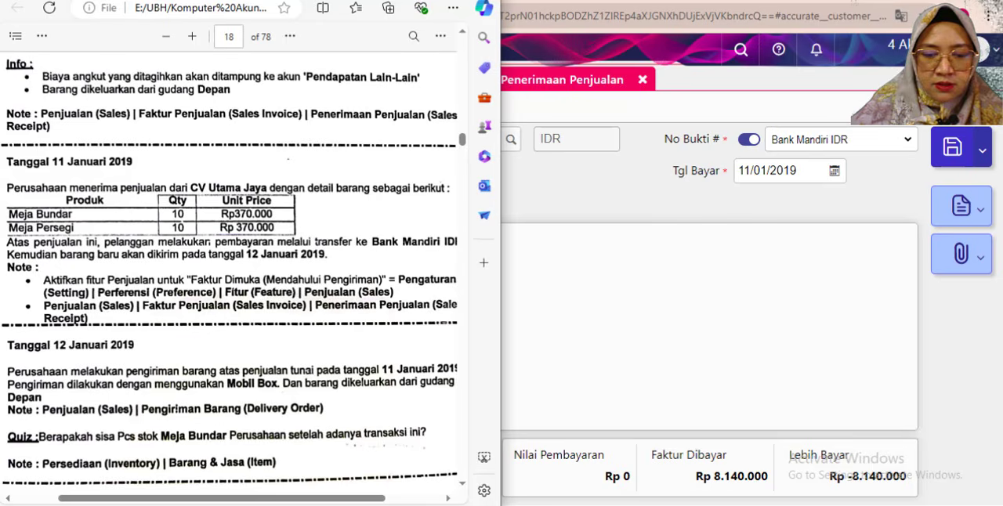
pyautogui.click(536, 298)
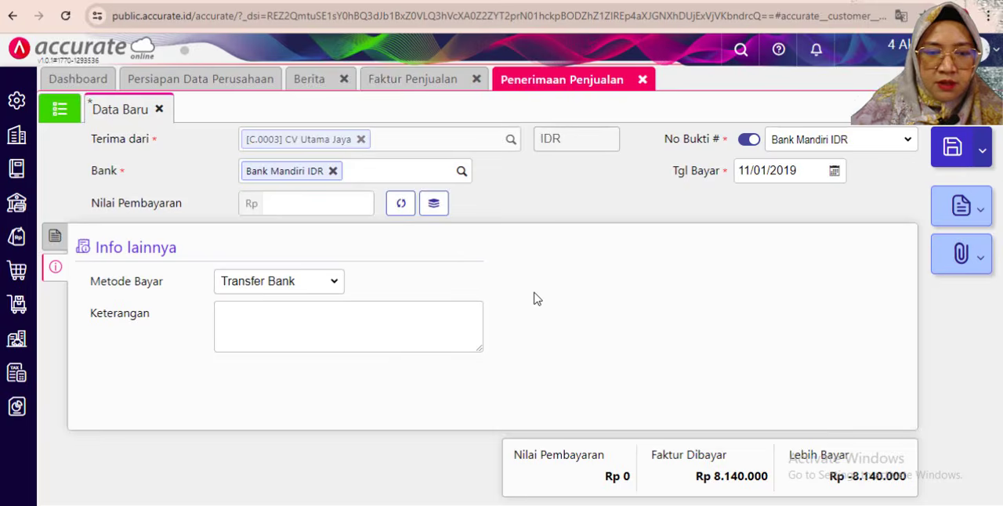
# - Enter "Penerimaan Penjualan diterima dimuka" as the receipt's Keterangan
pyautogui.click(244, 328)
pyautogui.write('Pe')
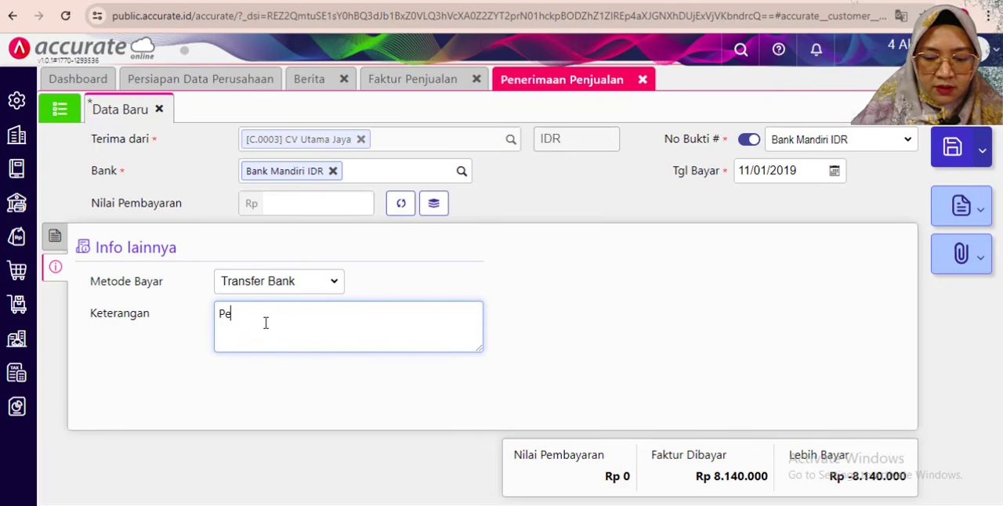
pyautogui.write('nerima')
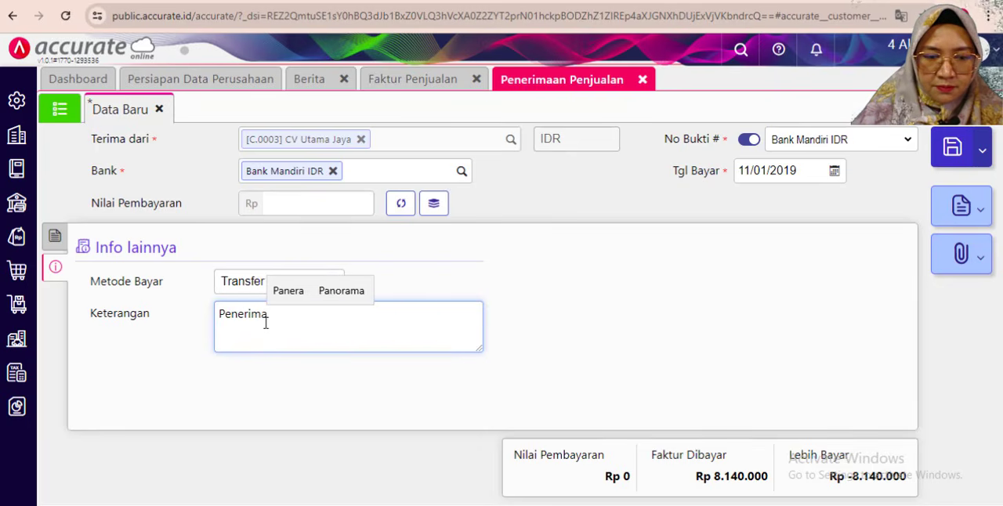
pyautogui.write('an Penjua')
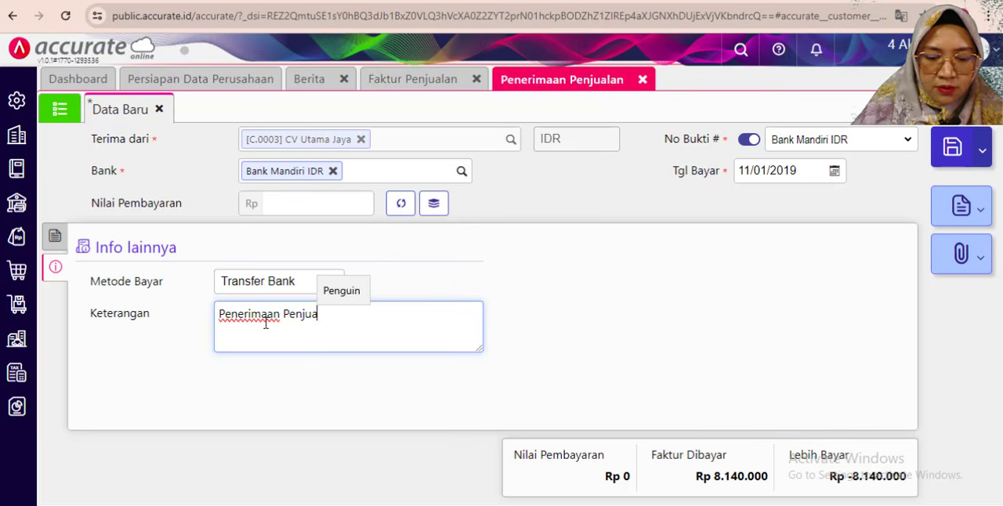
pyautogui.write('lan')
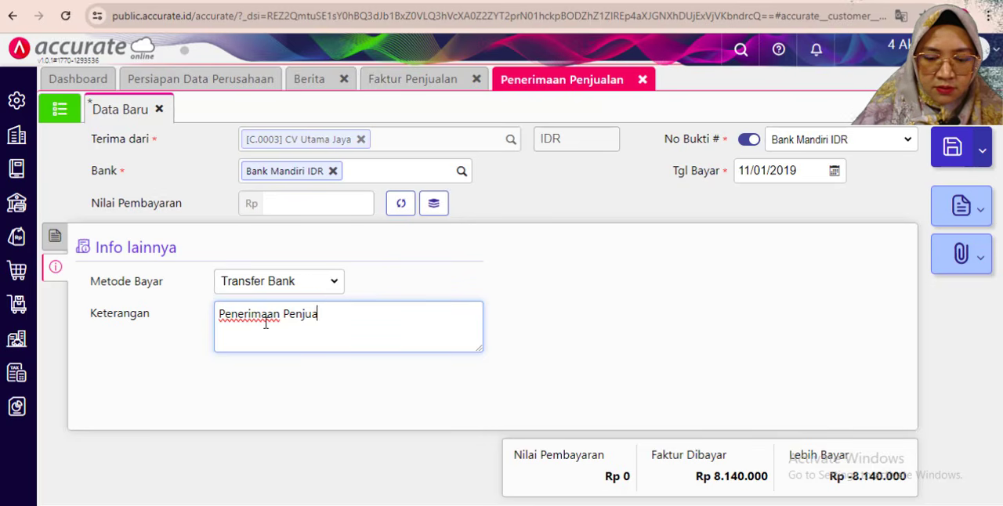
pyautogui.write('n di')
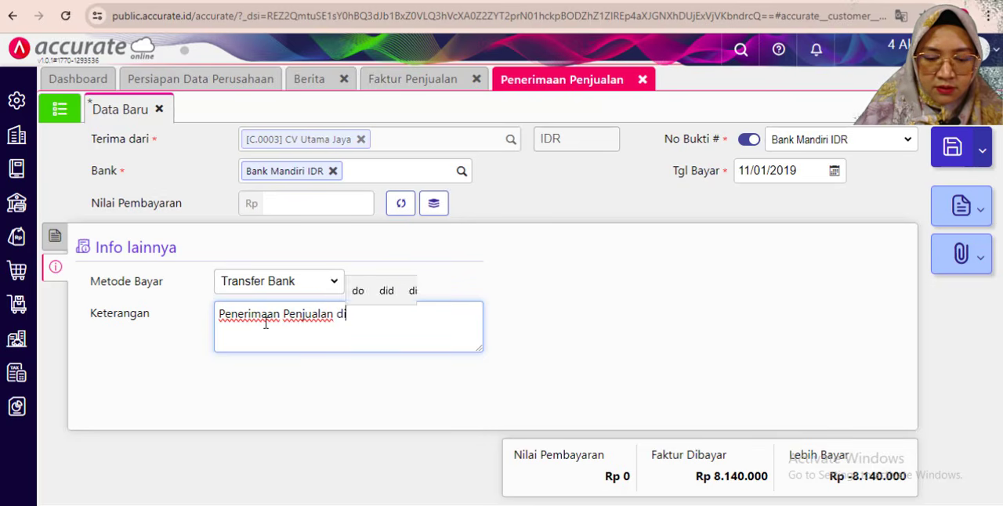
pyautogui.write('terima di')
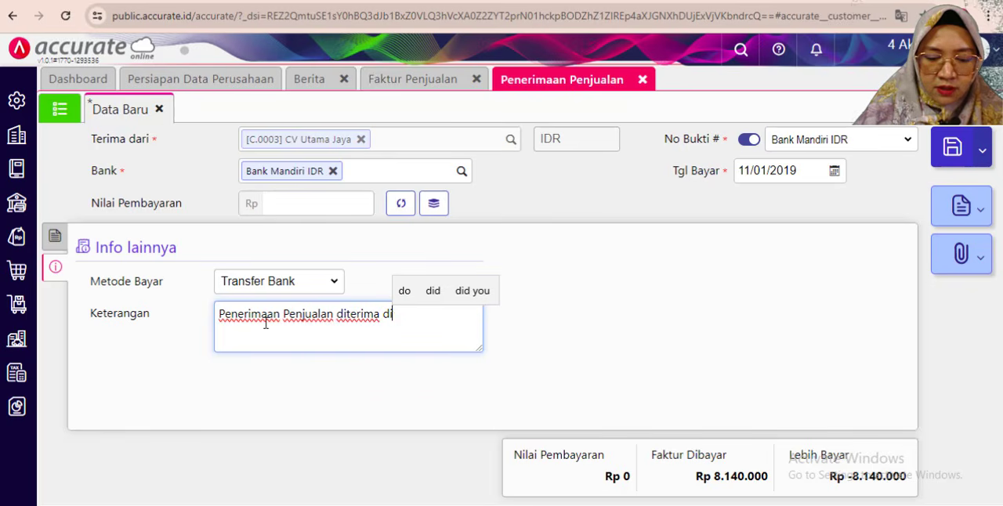
pyautogui.write('muka')
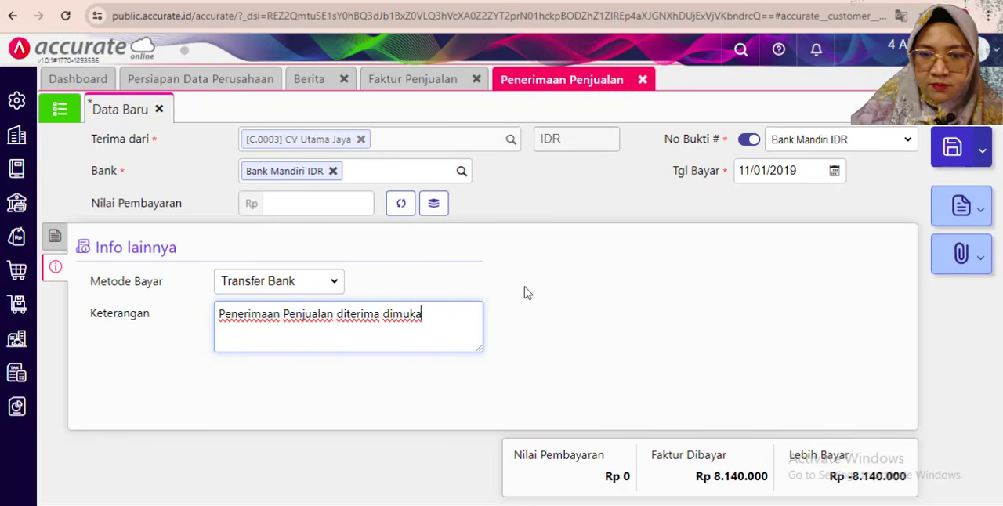
# - Fill the receipt's Nilai Pembayaran with the invoice amount of 8.140.000 and save the receipt
pyautogui.click(52, 235)
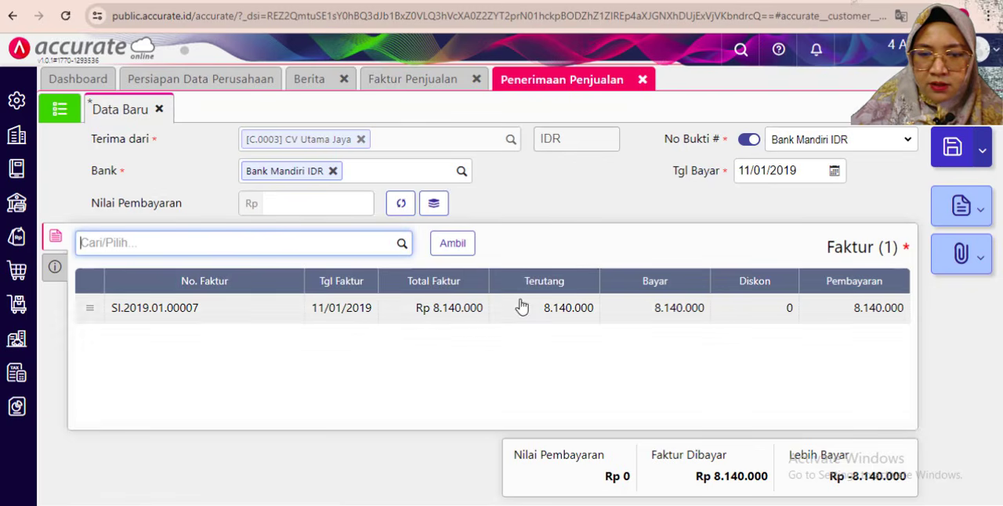
pyautogui.click(401, 205)
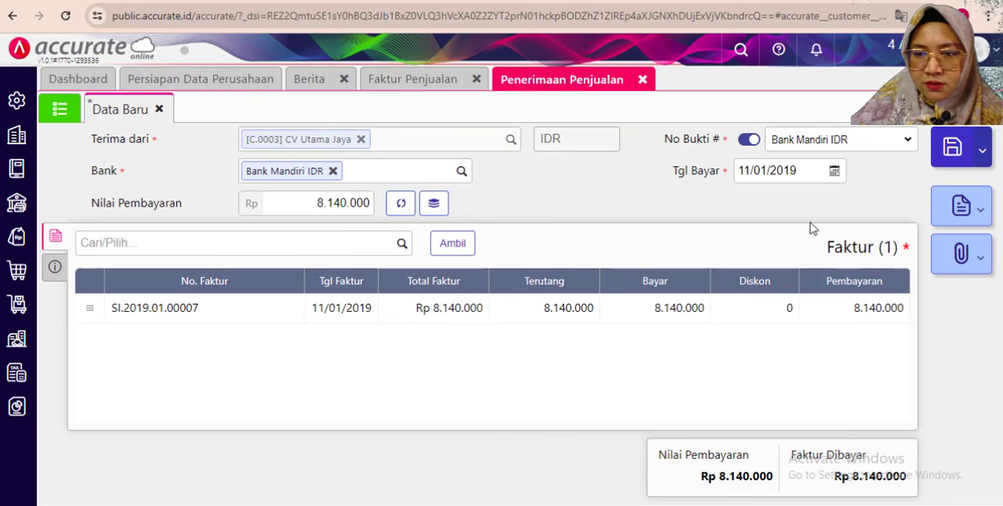
pyautogui.click(951, 154)
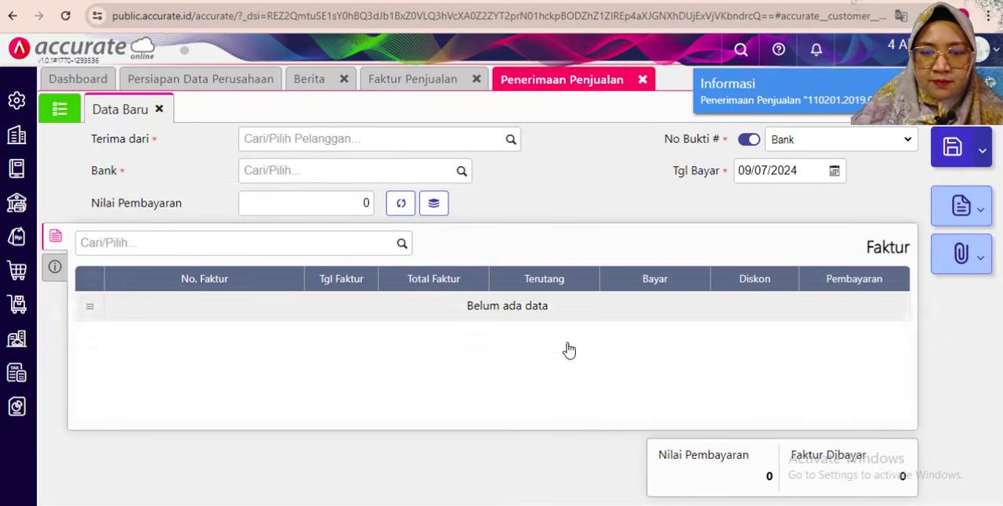
# - Read the 12 January 2019 delivery task in the exercise PDF and close the Penerimaan Penjualan and Faktur Penjualan forms
pyautogui.hotkey('alt', 'Tab')
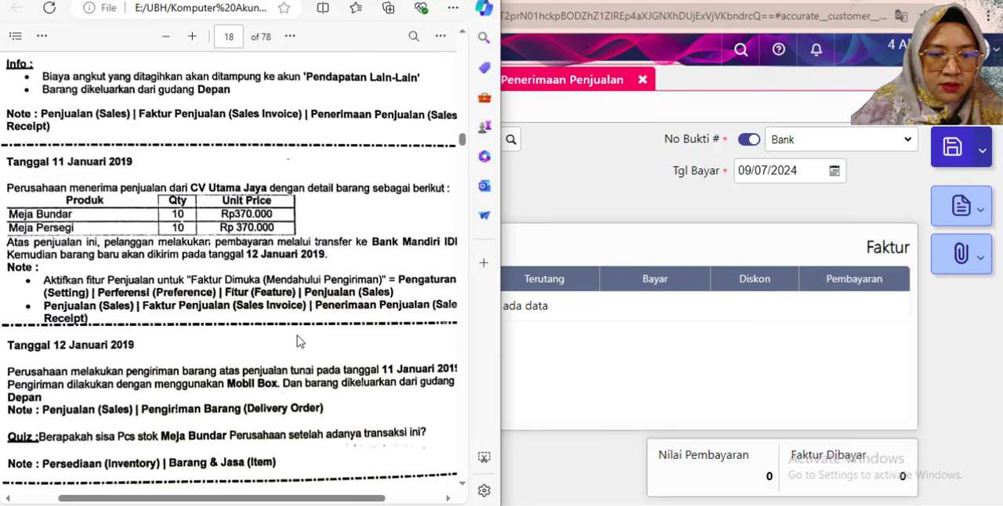
pyautogui.scroll(-3, 300, 341)
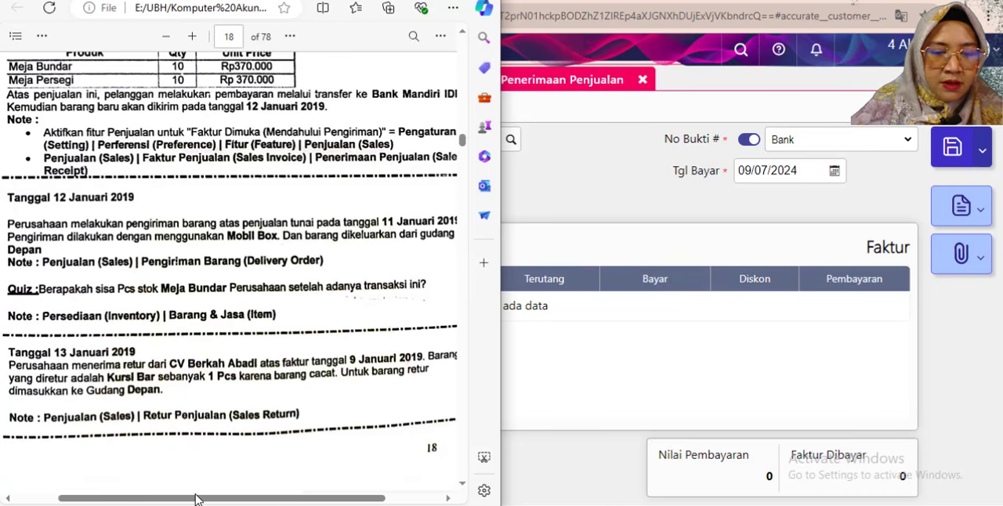
pyautogui.moveTo(196, 499); pyautogui.dragTo(191, 499)
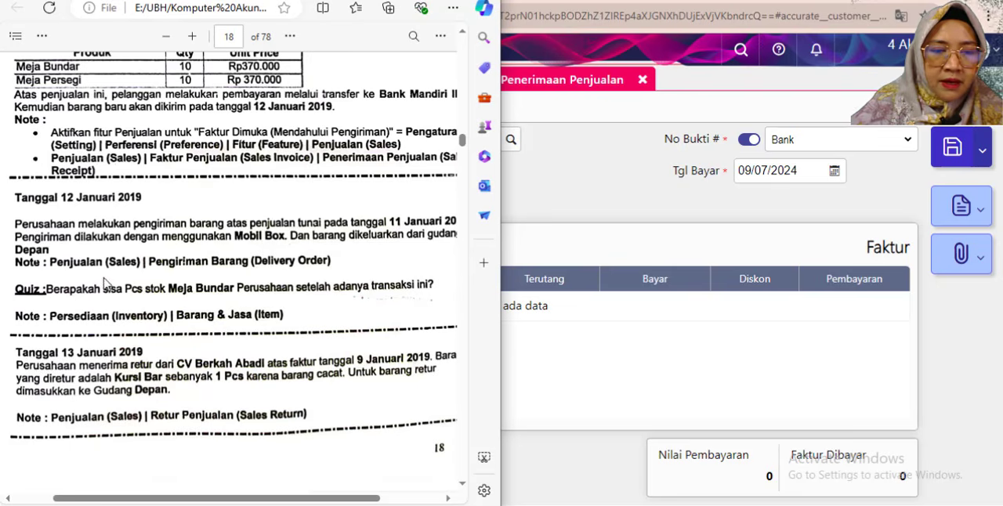
pyautogui.click(593, 180)
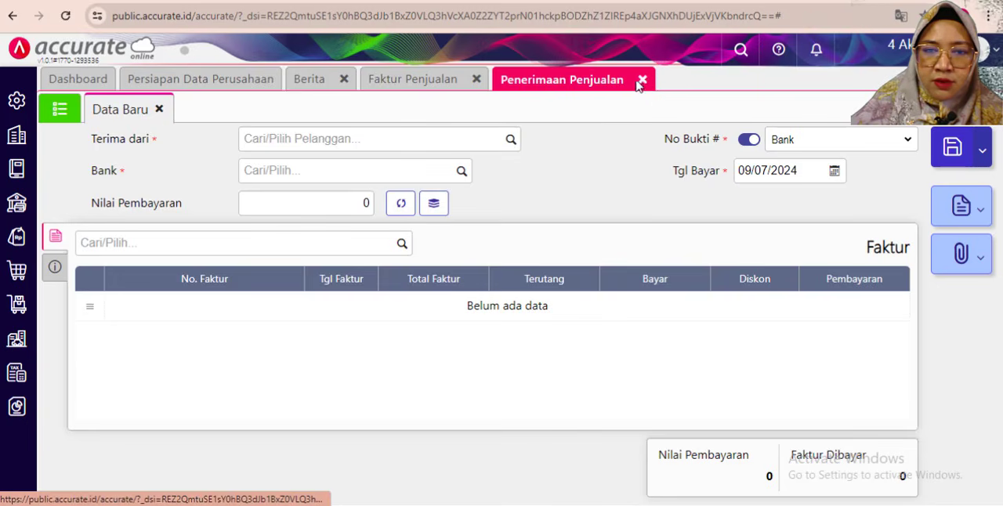
pyautogui.click(638, 82)
pyautogui.click(476, 80)
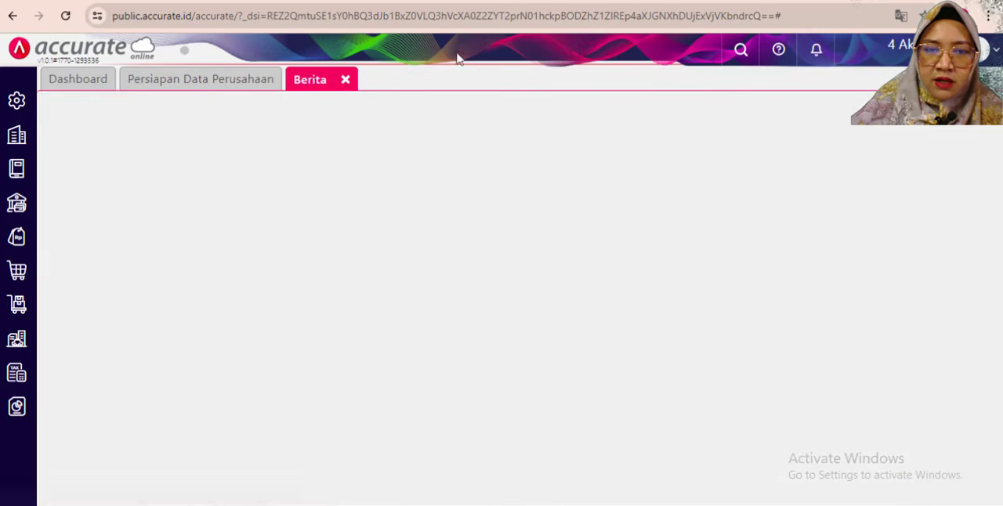
# - Start a new Pengiriman Pesanan beside the exercise PDF with CV Utama Jaya as Kirim ke
pyautogui.click(950, 2)
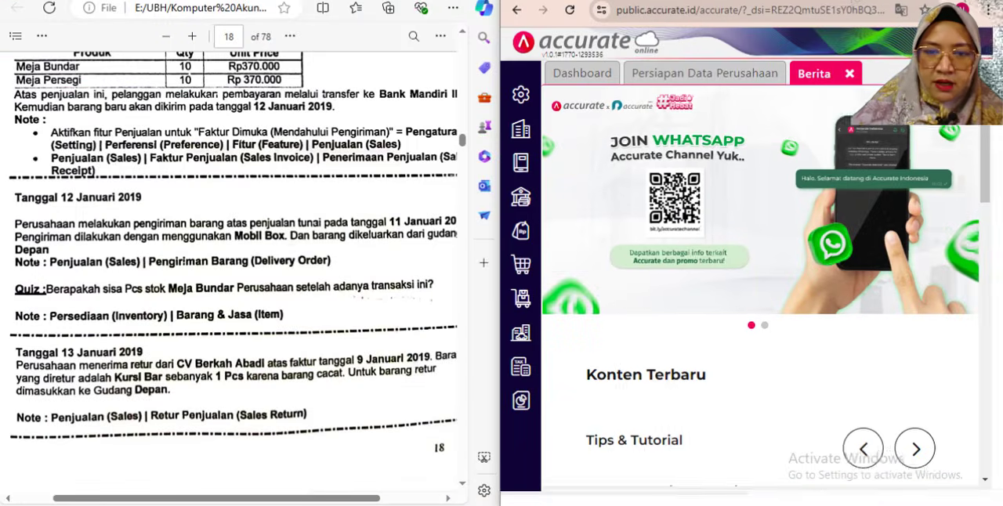
pyautogui.click(522, 233)
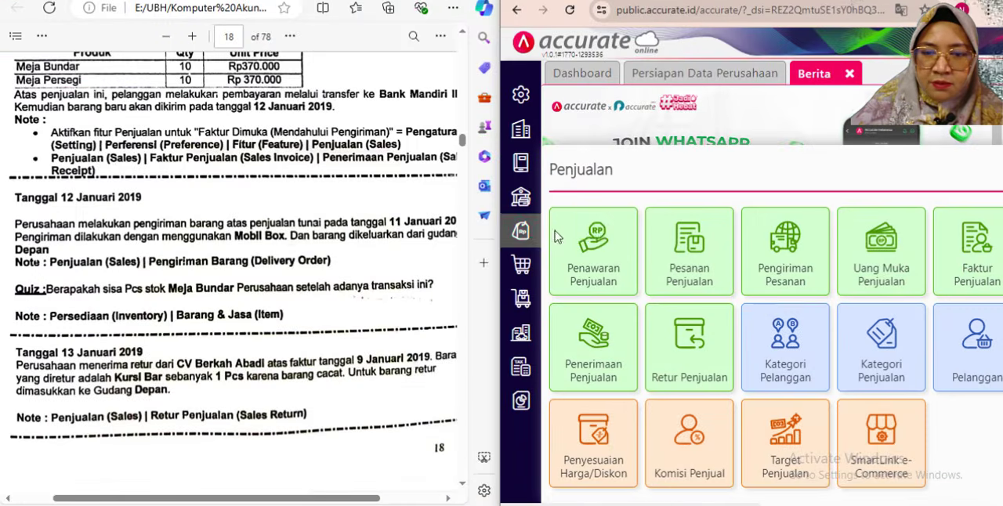
pyautogui.click(752, 296)
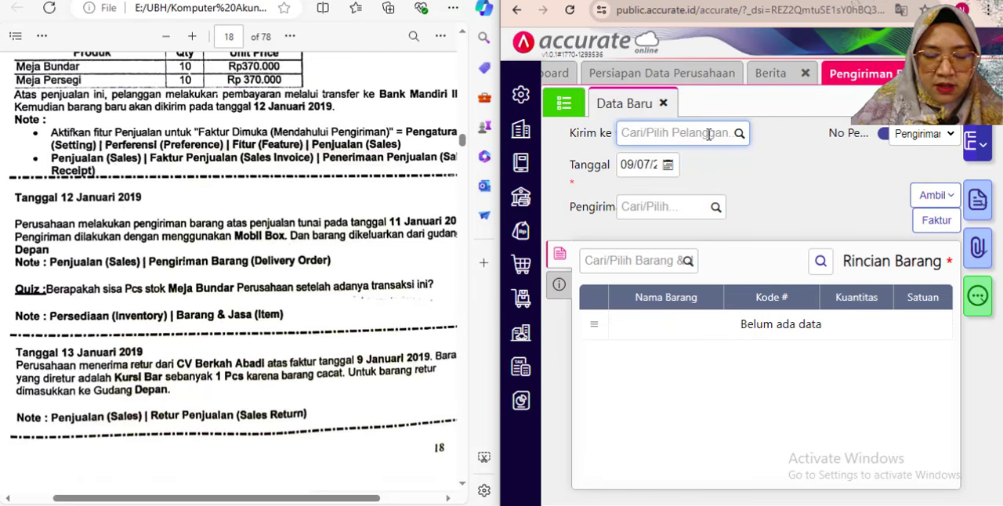
pyautogui.write('uta')
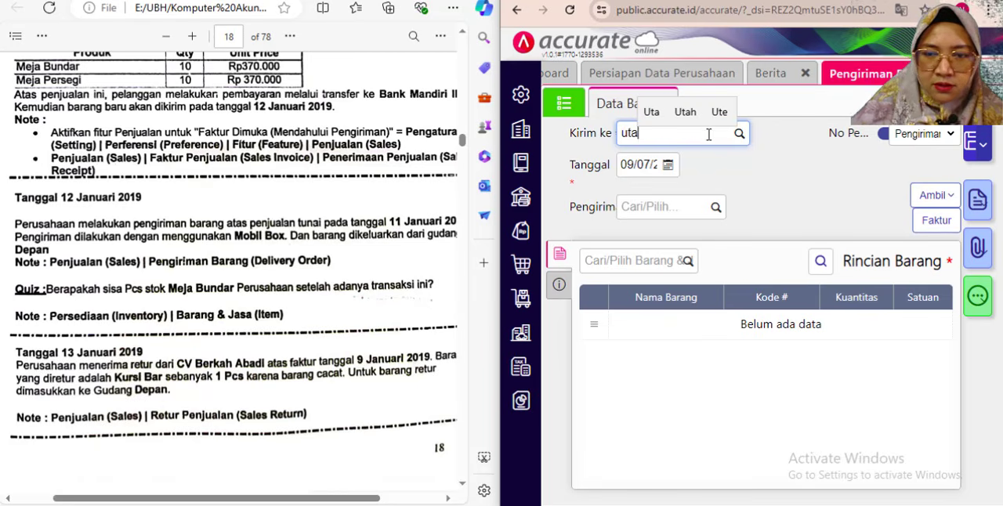
pyautogui.click(658, 179)
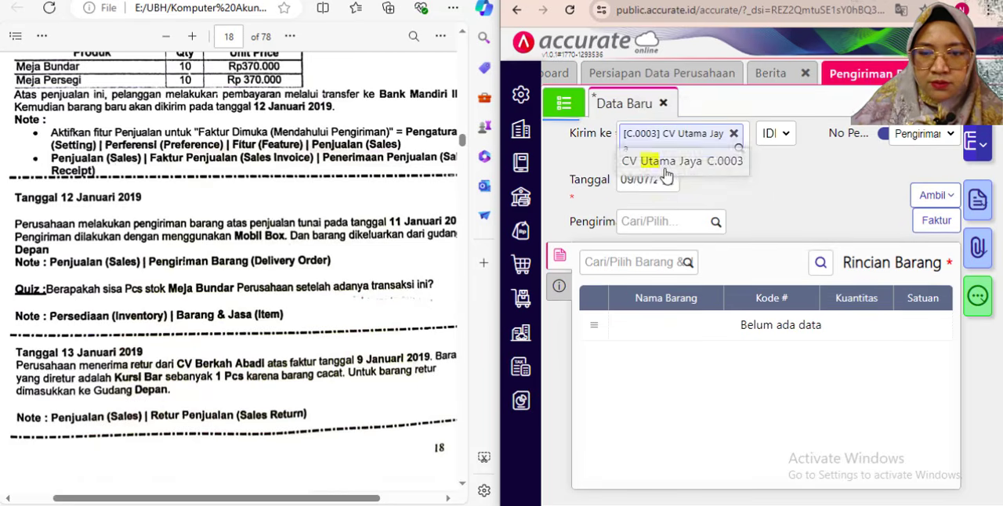
# - Set the delivery order's Tanggal to 12/01/2019 and its Pengiriman to Mobil Box
pyautogui.click(633, 180)
pyautogui.write('12')
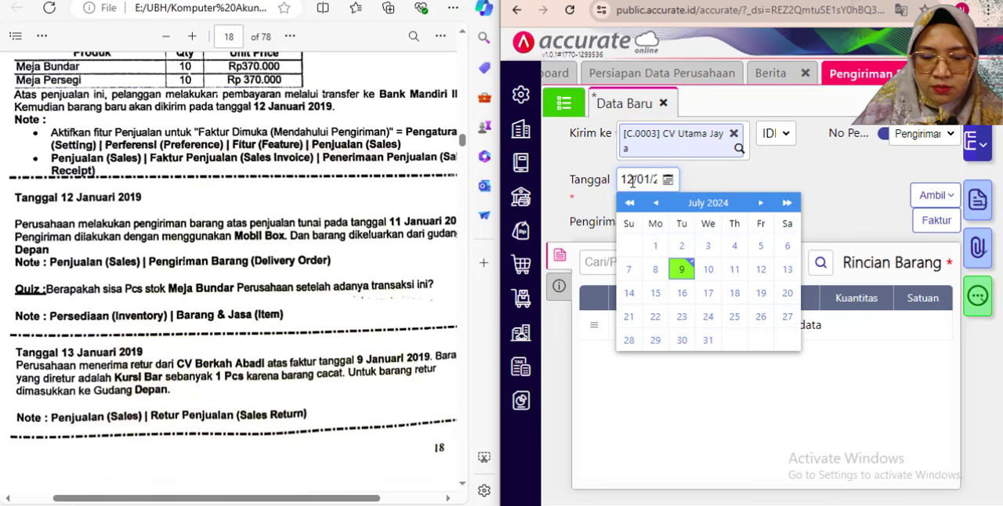
pyautogui.click(741, 183)
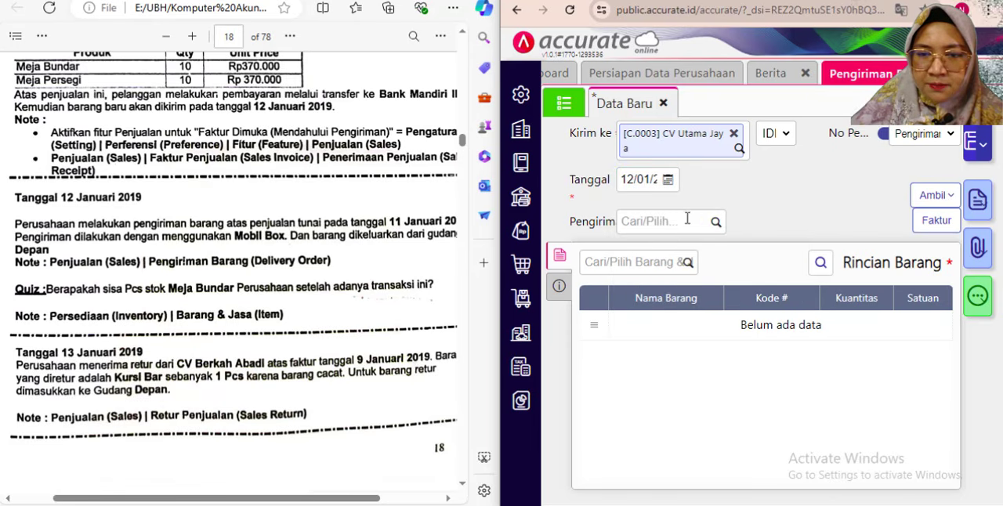
pyautogui.click(714, 221)
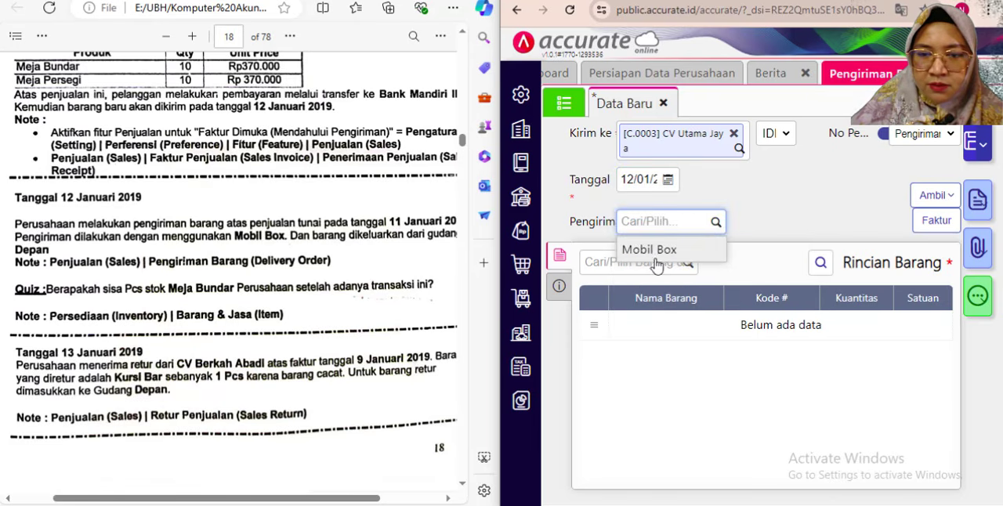
pyautogui.click(660, 251)
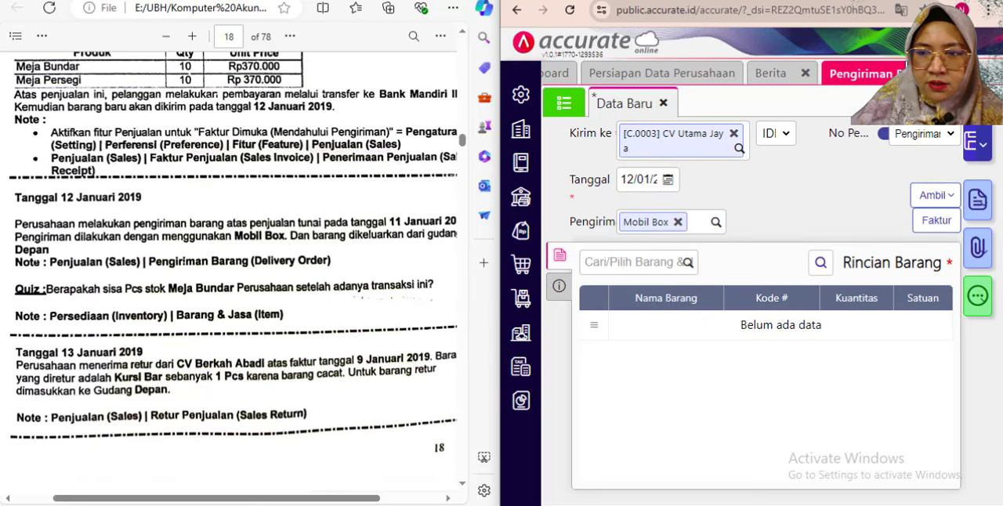
# - Copy the Meja Bundar and Meja Persegi lines into the delivery order from the Faktur Dimuka dated 11/01/2019
pyautogui.press('super+Up')
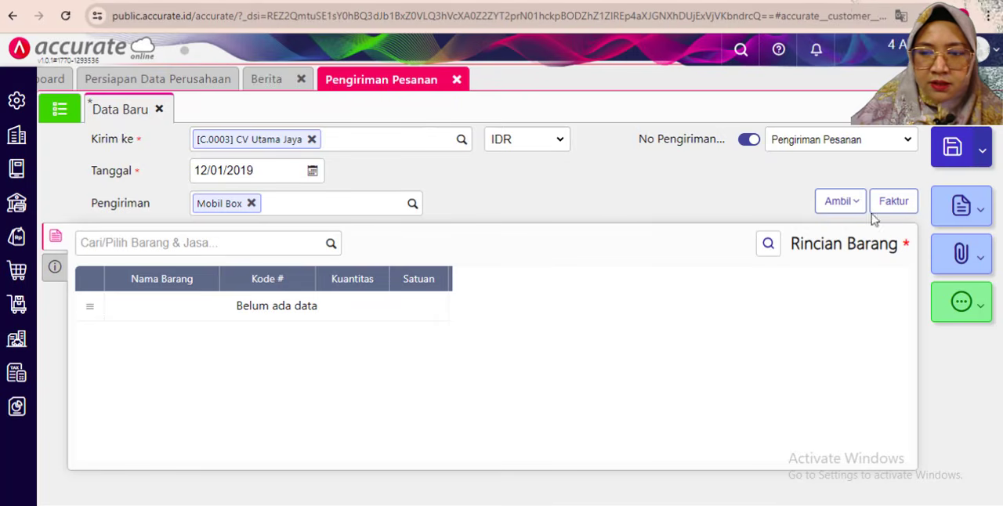
pyautogui.click(838, 201)
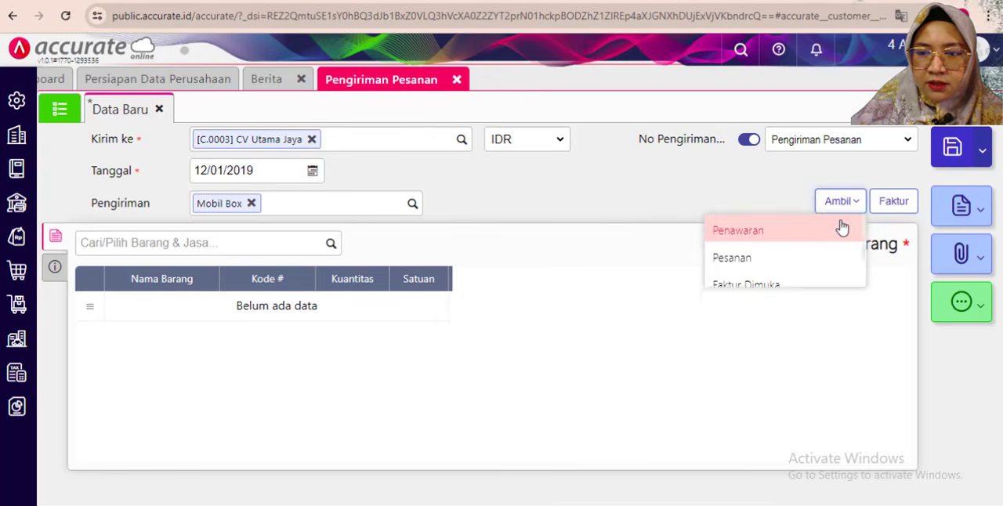
pyautogui.click(744, 287)
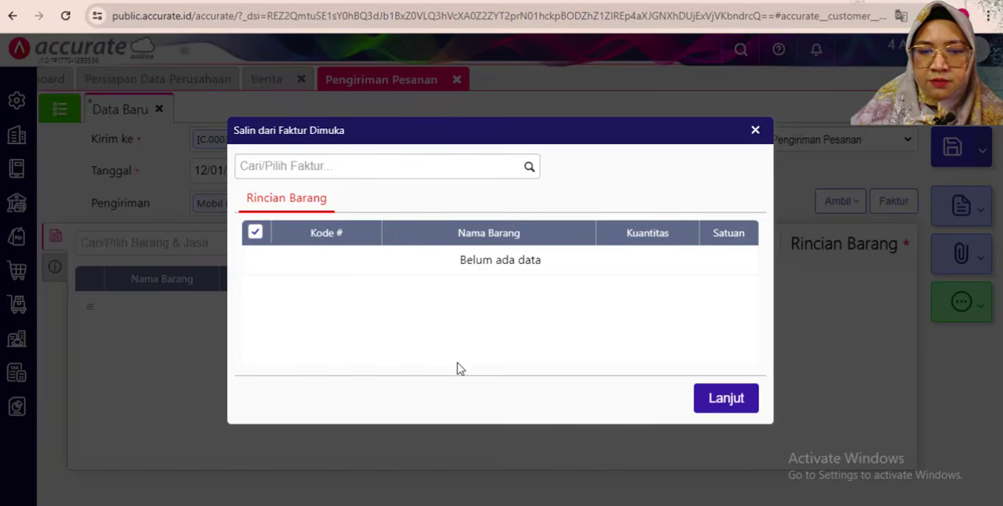
pyautogui.click(527, 168)
pyautogui.click(320, 204)
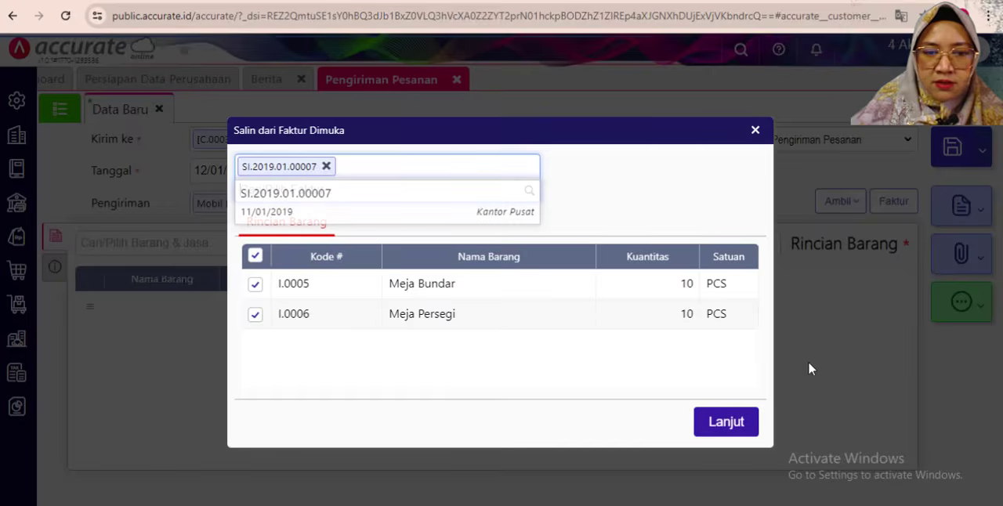
pyautogui.click(728, 422)
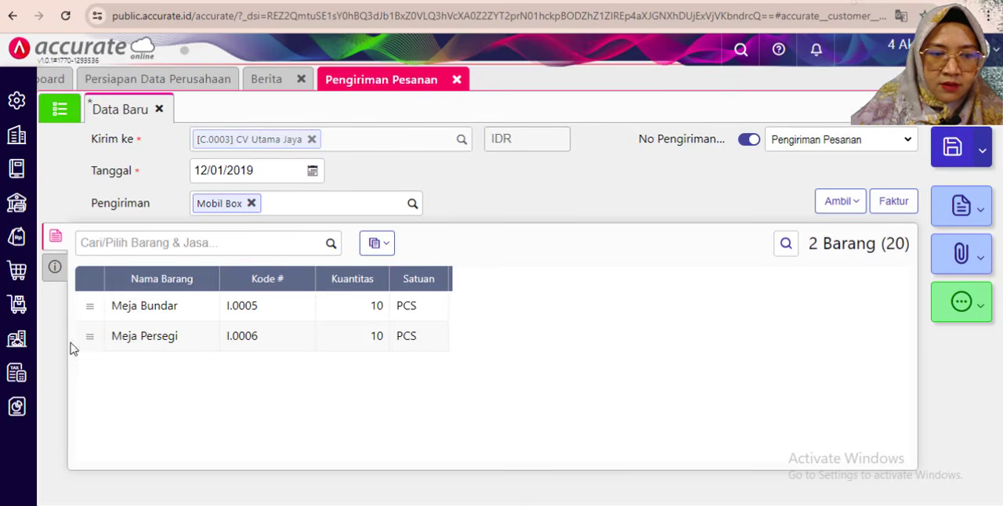
# - Set the delivery order's Keterangan to "Pengiriman barang dengan Penjualan diterima dimuka"
pyautogui.click(55, 268)
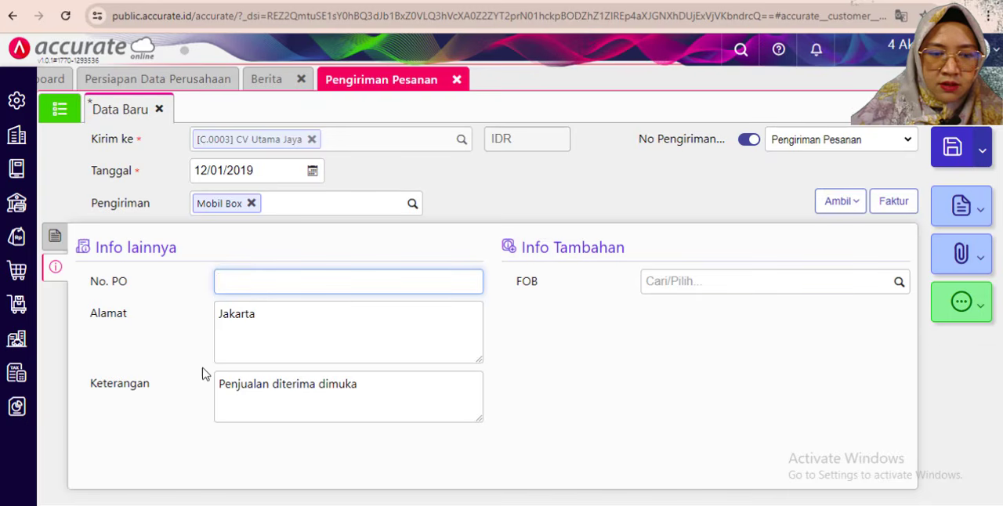
pyautogui.moveTo(268, 383); pyautogui.dragTo(216, 382)
pyautogui.write('Pe')
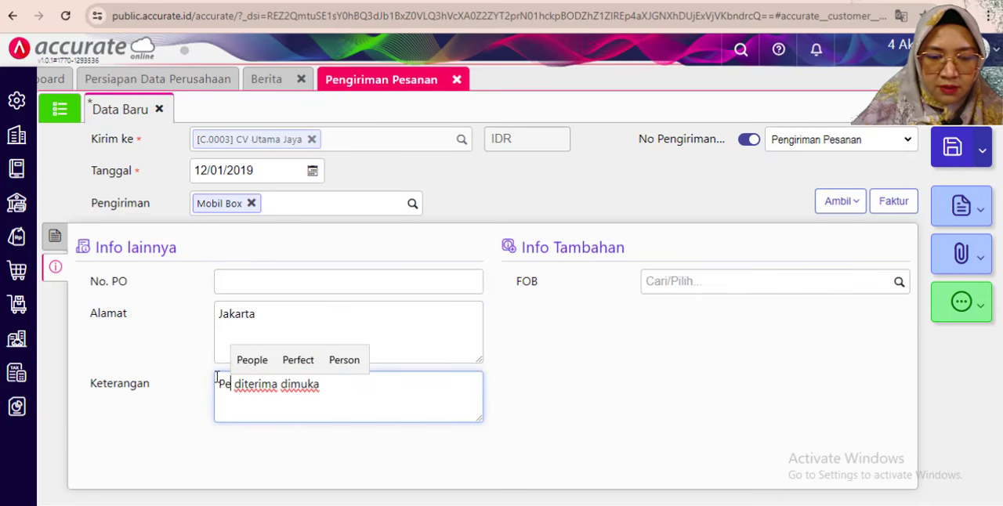
pyautogui.write('nj')
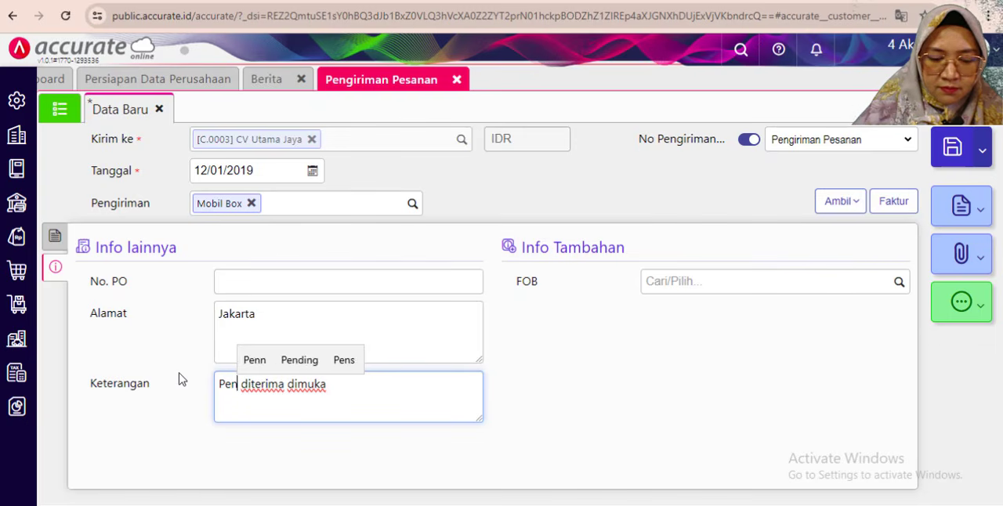
pyautogui.press('BackSpace')
pyautogui.write('j')
pyautogui.press('BackSpace')
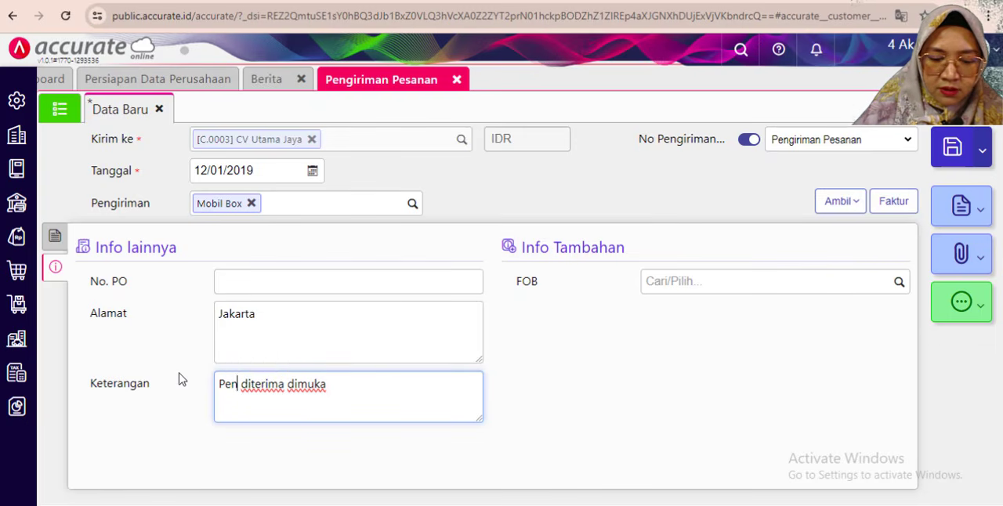
pyautogui.write('giriman')
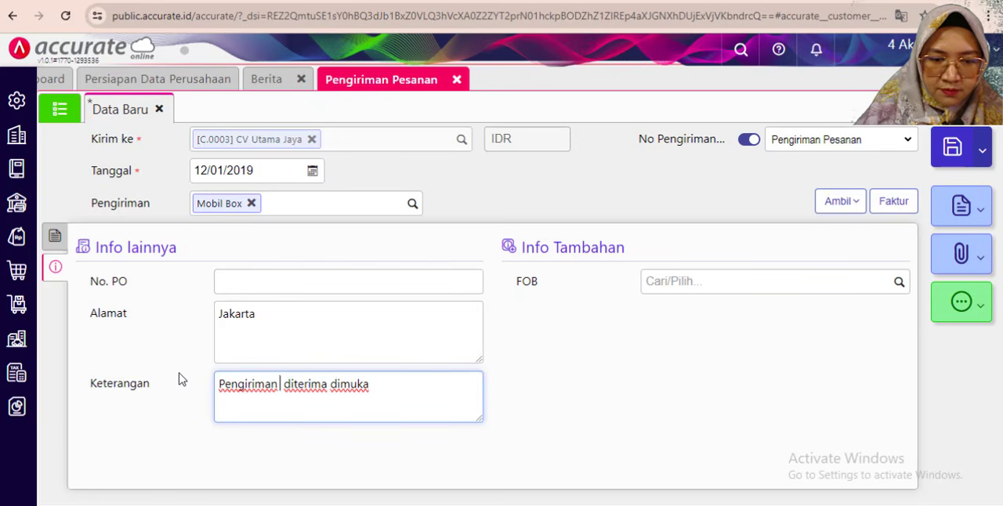
pyautogui.write(' ra')
pyautogui.press('BackSpace')
pyautogui.press('BackSpace')
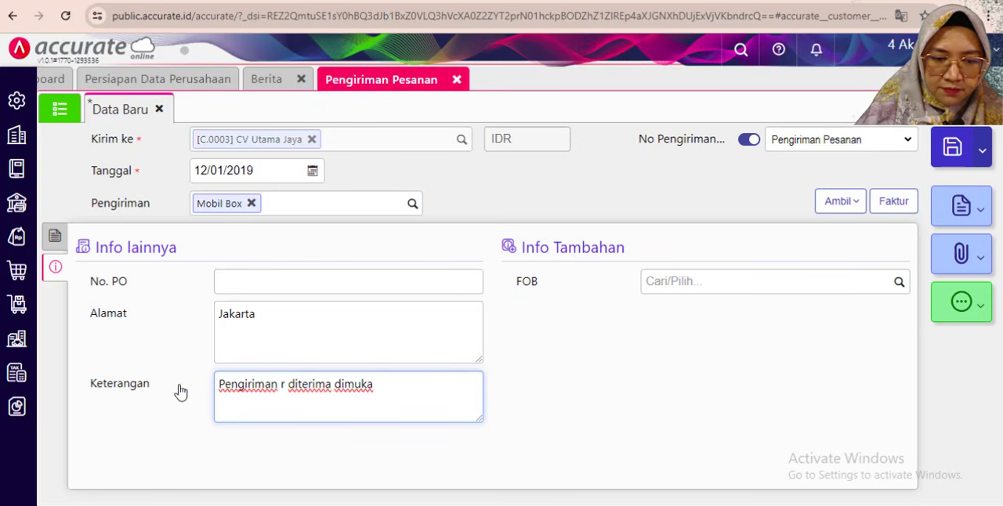
pyautogui.write('barang denagn')
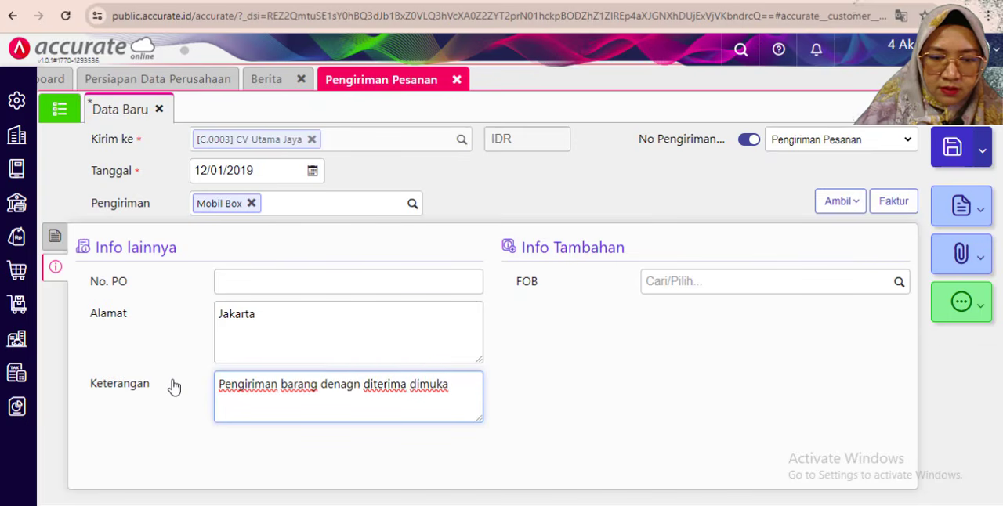
pyautogui.press('BackSpace')
pyautogui.press('BackSpace')
pyautogui.press('BackSpace')
pyautogui.press('BackSpace')
pyautogui.write('gan ')
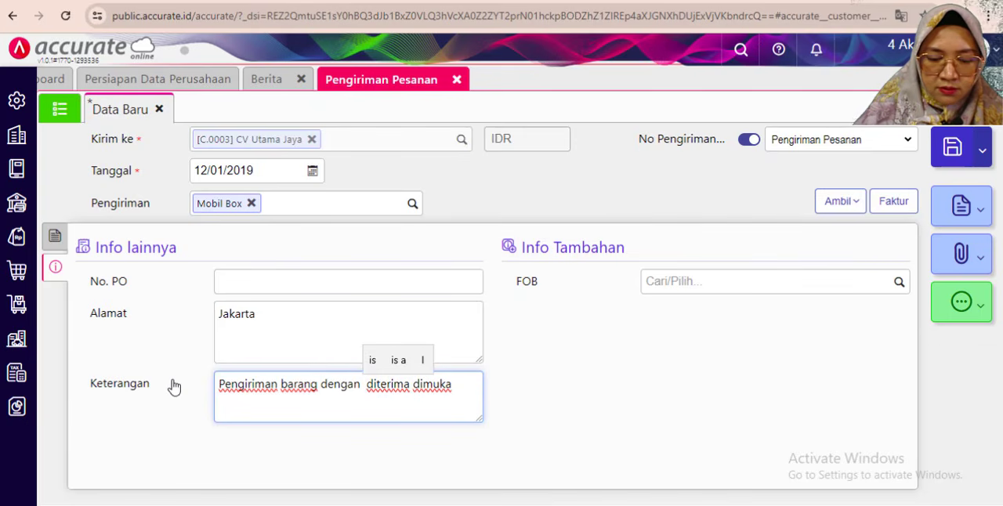
pyautogui.write('Penj')
pyautogui.write('ualan')
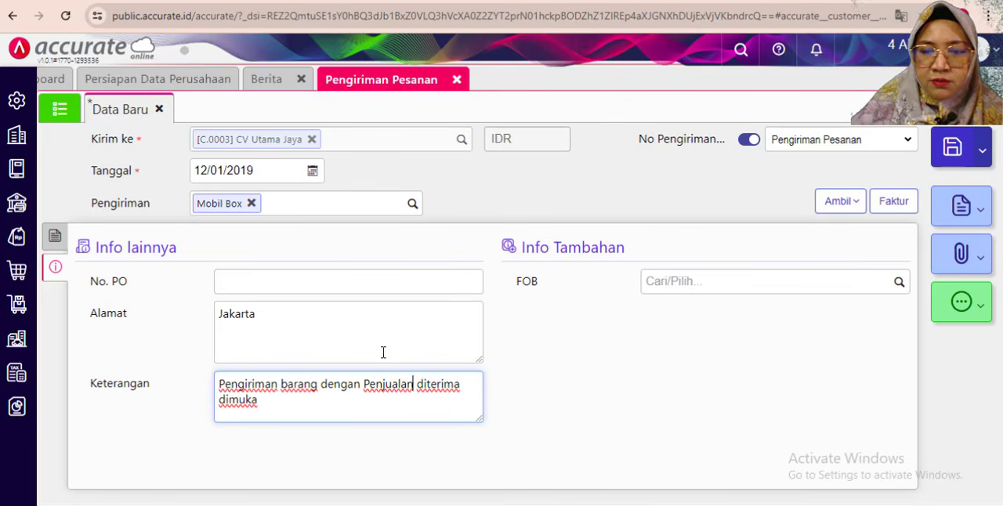
pyautogui.click(600, 381)
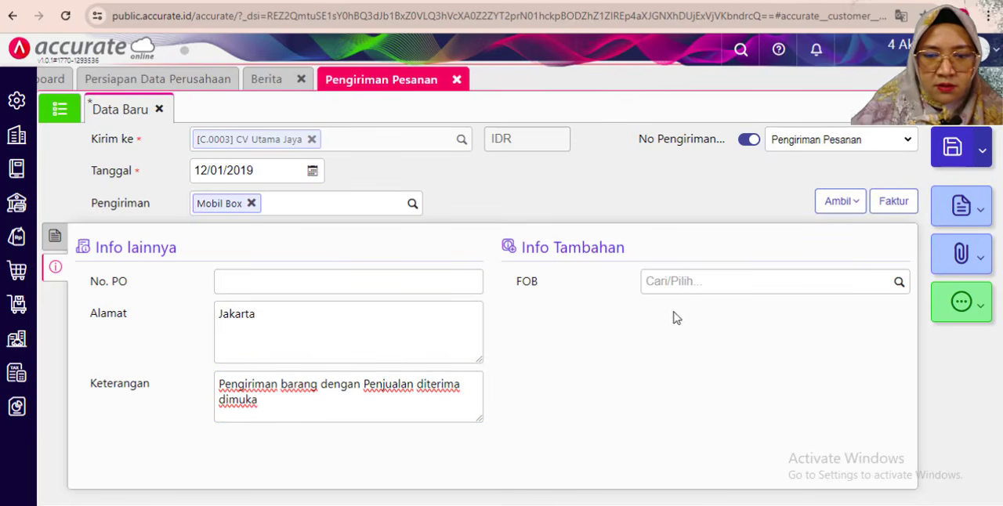
# - Change the Gudang of all items in the delivery order to Depan, as the exercise PDF specifies
pyautogui.click(55, 235)
pyautogui.click(322, 381)
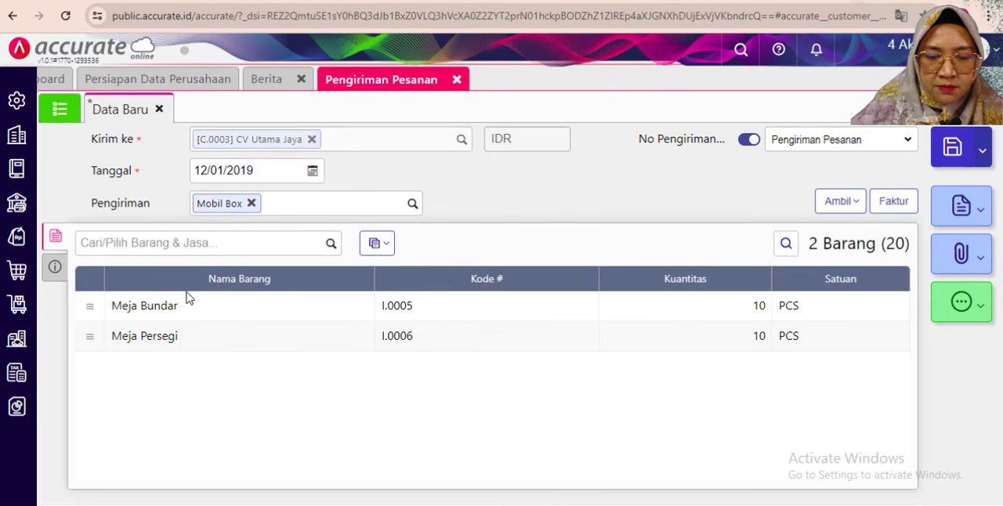
pyautogui.hotkey('alt', 'Tab')
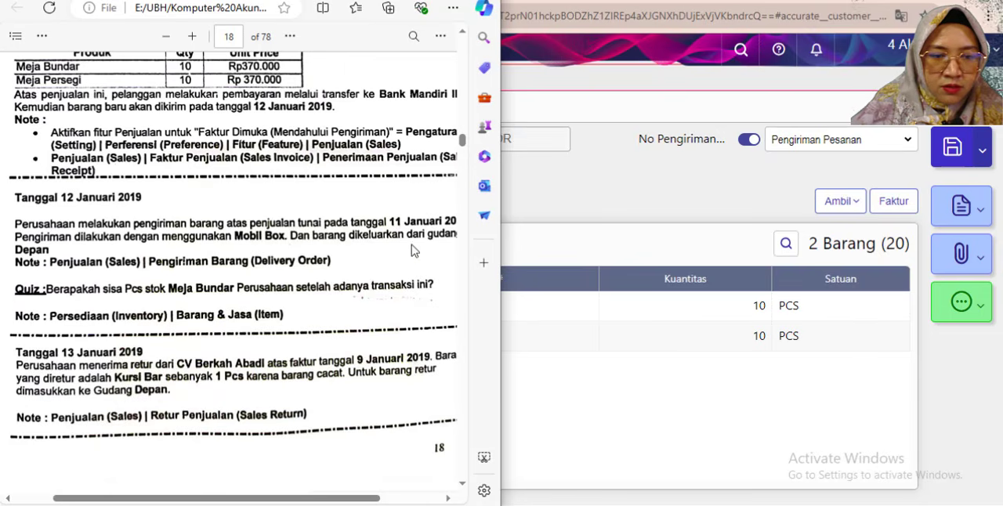
pyautogui.hotkey('alt', 'Tab')
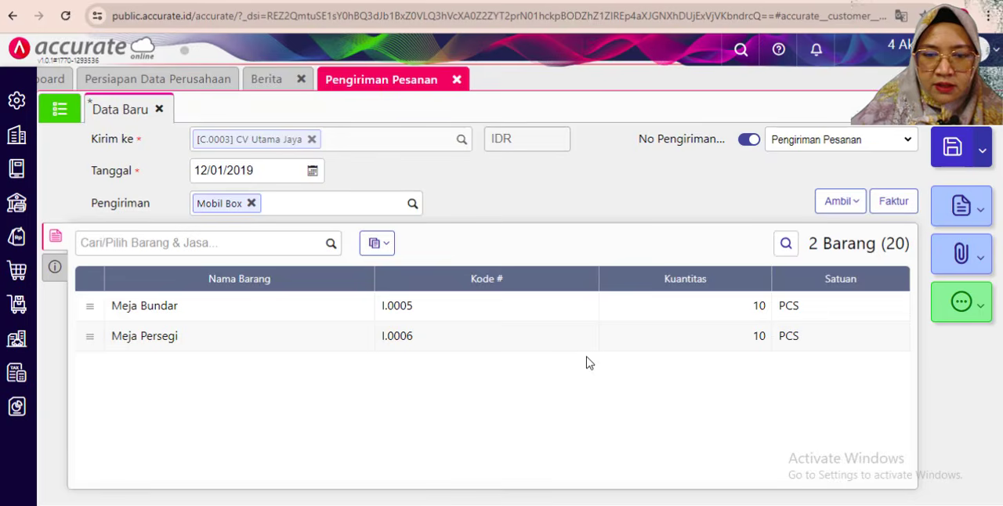
pyautogui.click(384, 246)
pyautogui.click(333, 281)
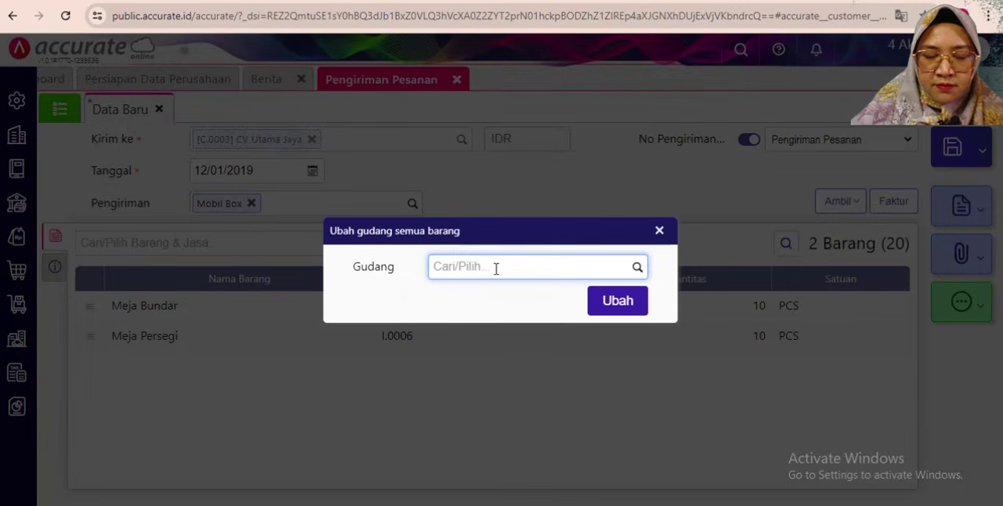
pyautogui.click(637, 267)
pyautogui.click(497, 322)
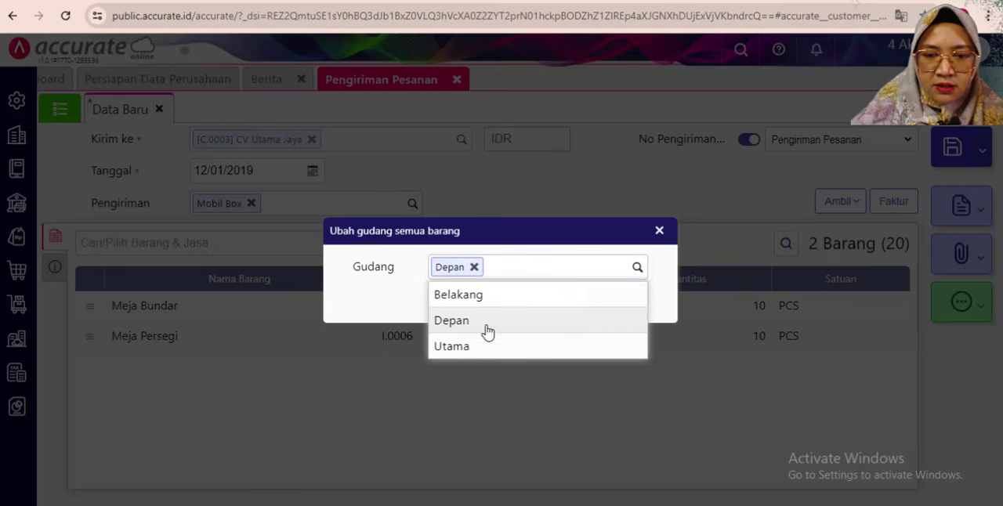
pyautogui.click(593, 309)
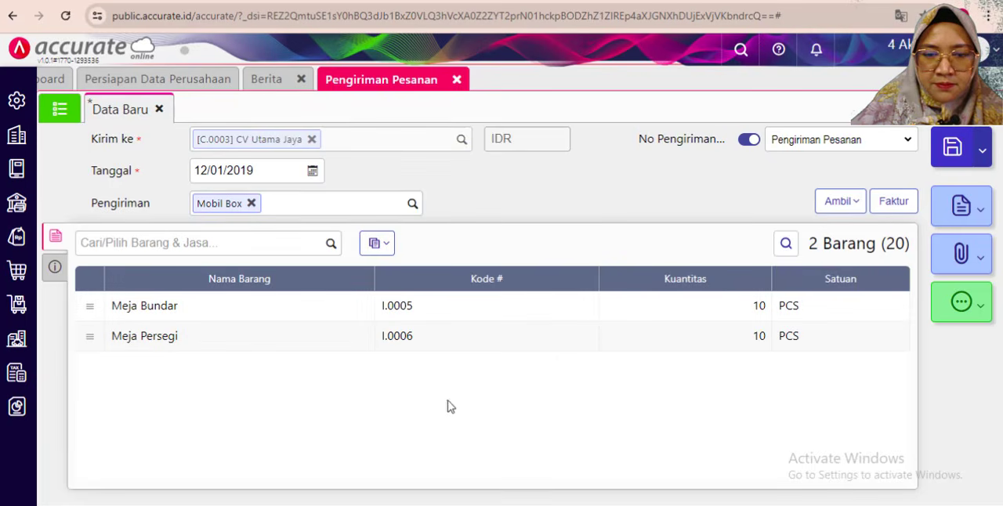
# - Check the Gudang in the Meja Bundar and Meja Persegi line details and save the delivery order
pyautogui.click(217, 314)
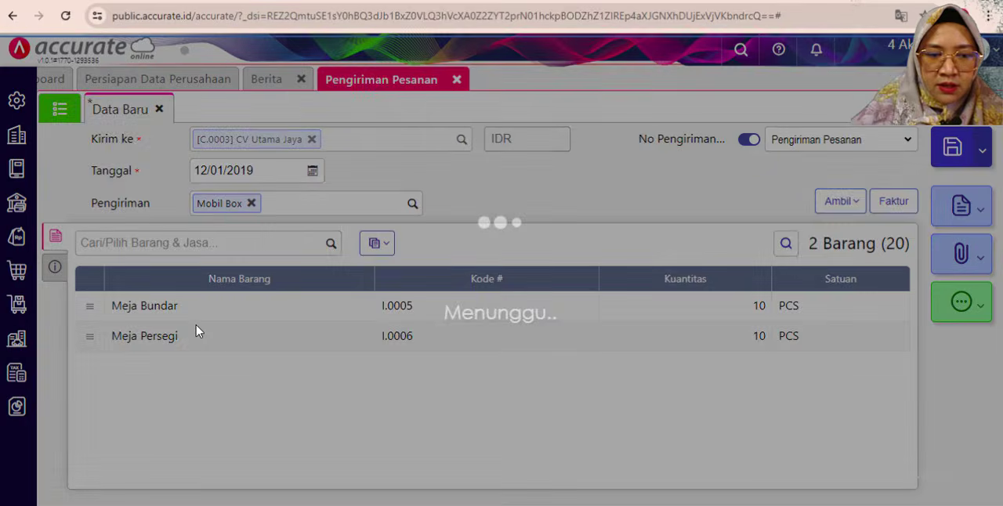
pyautogui.click(663, 430)
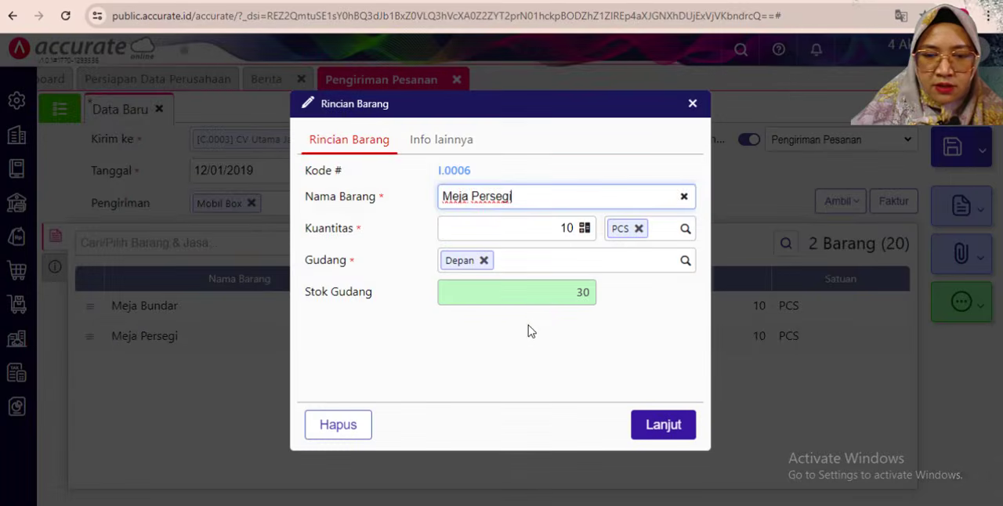
pyautogui.click(662, 426)
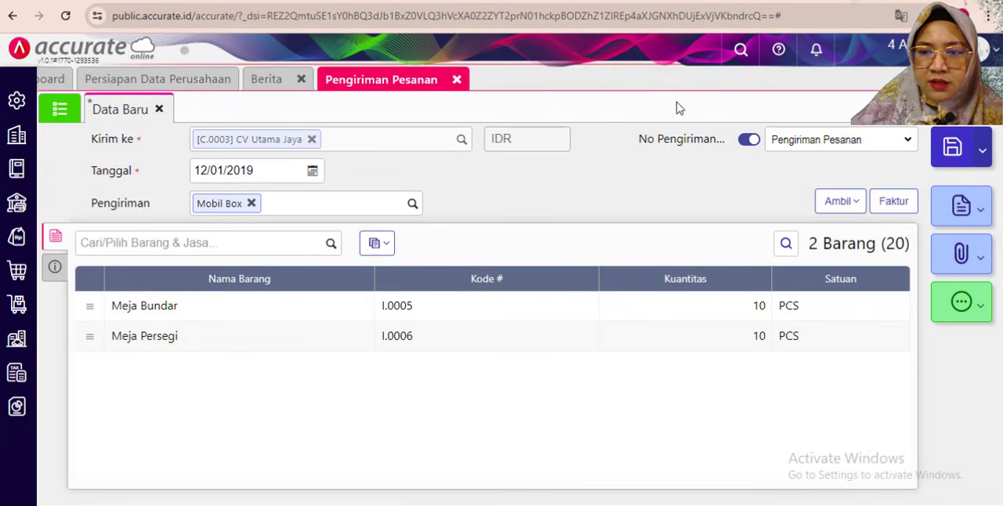
pyautogui.click(950, 151)
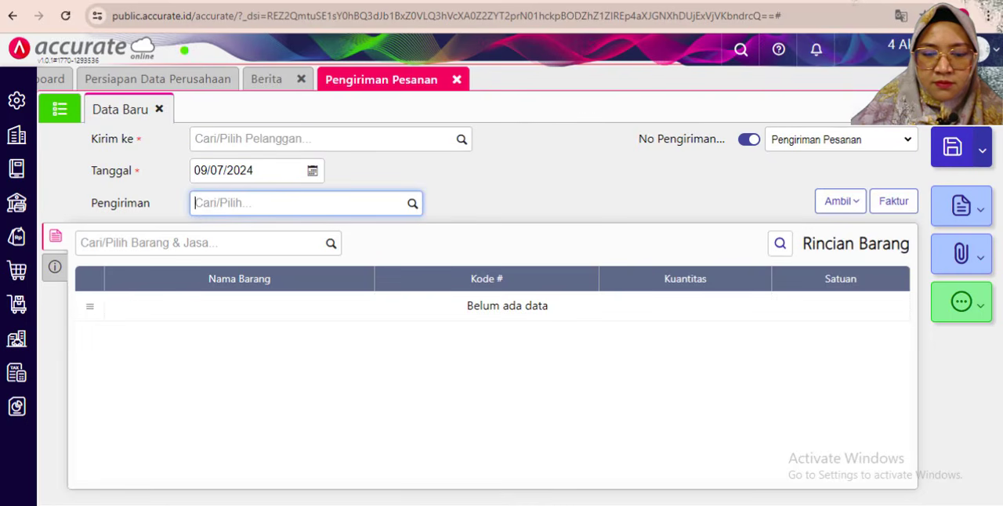
# - Look up the remaining Meja Bundar stock in the Barang & Jasa list for the exercise PDF's 12 January quiz
pyautogui.hotkey('alt', 'Tab')
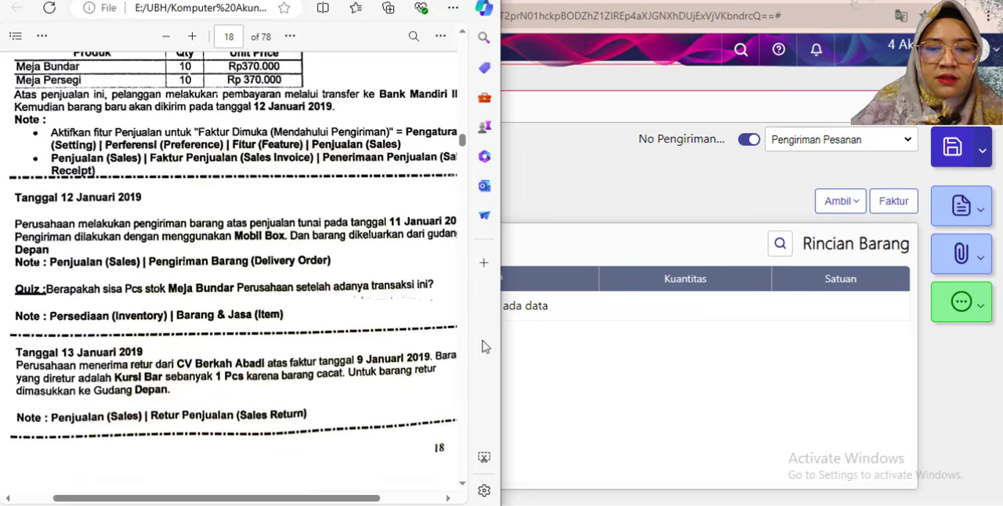
pyautogui.click(609, 410)
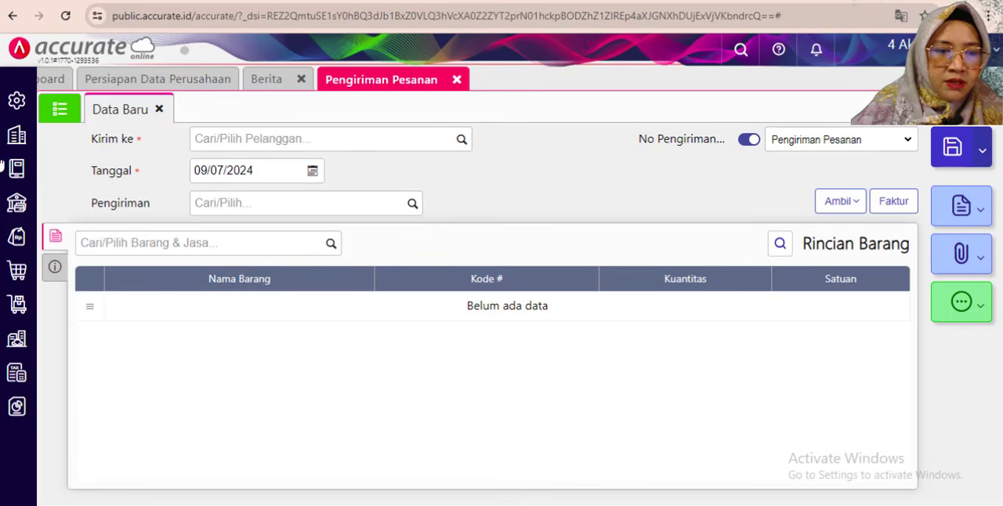
pyautogui.click(30, 302)
pyautogui.click(381, 382)
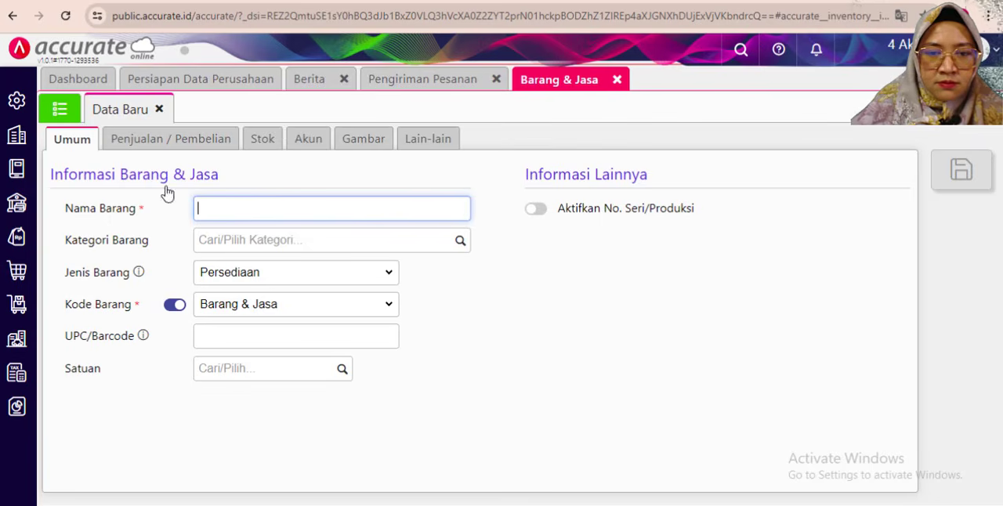
pyautogui.click(58, 109)
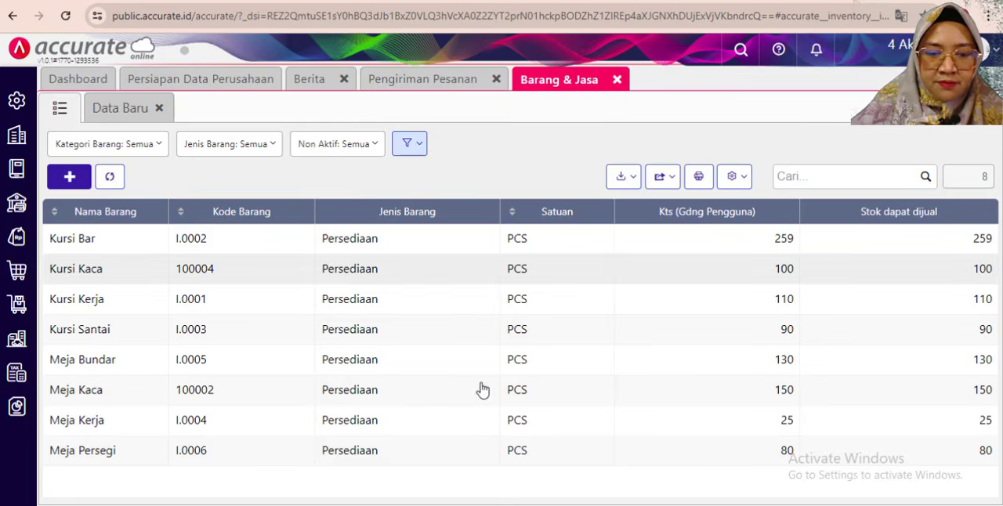
# - Close the Barang & Jasa and Pengiriman Pesanan forms and read the 13 January 2019 sales return task in the exercise PDF
pyautogui.click(617, 81)
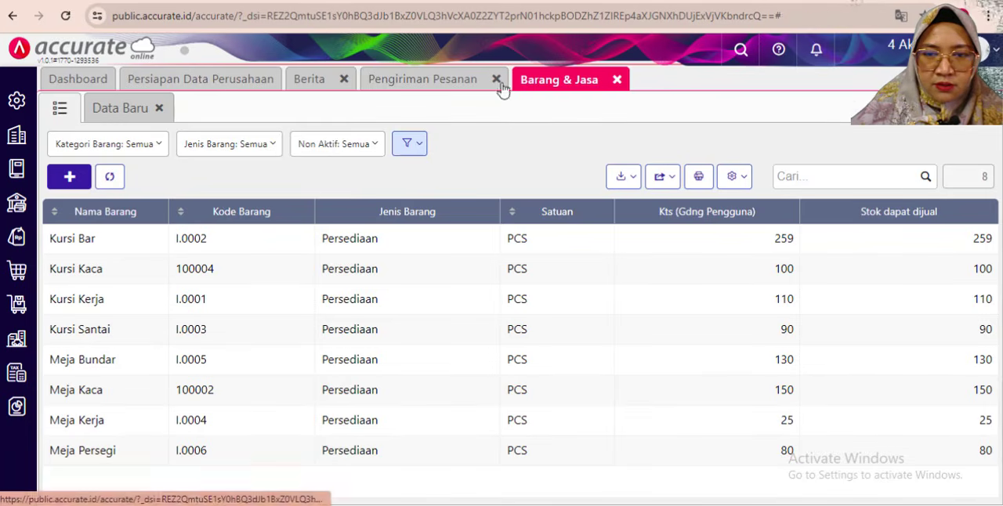
pyautogui.click(495, 79)
pyautogui.hotkey('alt', 'Tab')
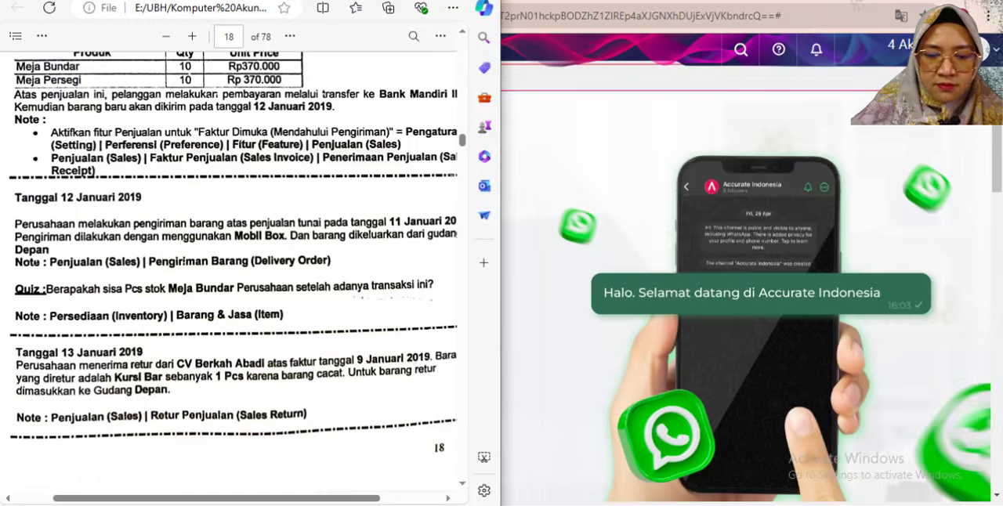
pyautogui.scroll(-3, 82, 373)
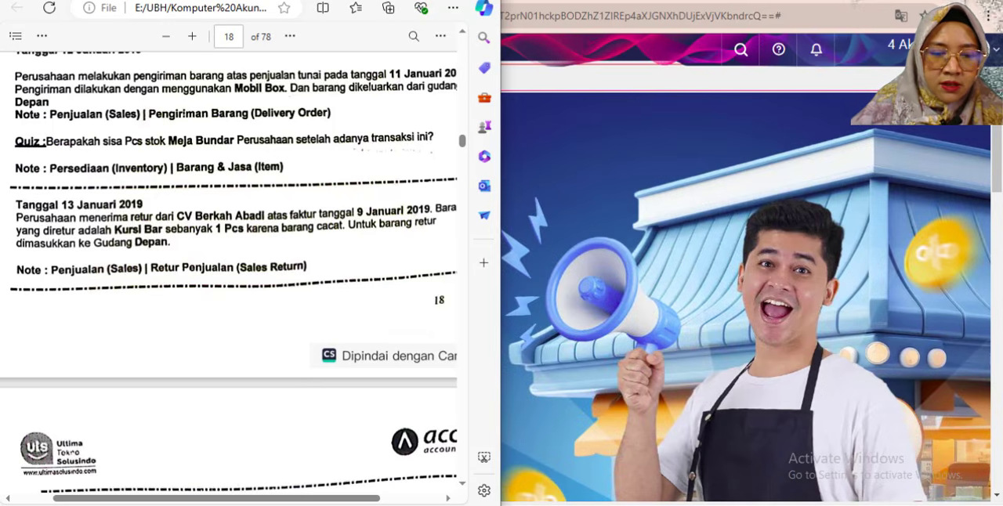
pyautogui.moveTo(202, 500); pyautogui.dragTo(210, 499)
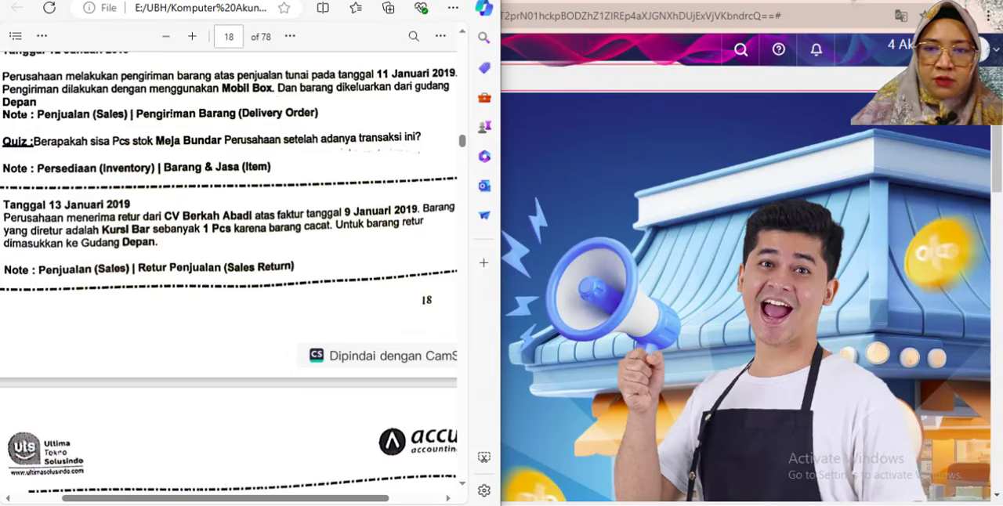
# - Start a new Retur Penjualan for CV Berkah Abadi with its Tanggal set to 13/01/2019
pyautogui.hotkey('alt', 'Tab')
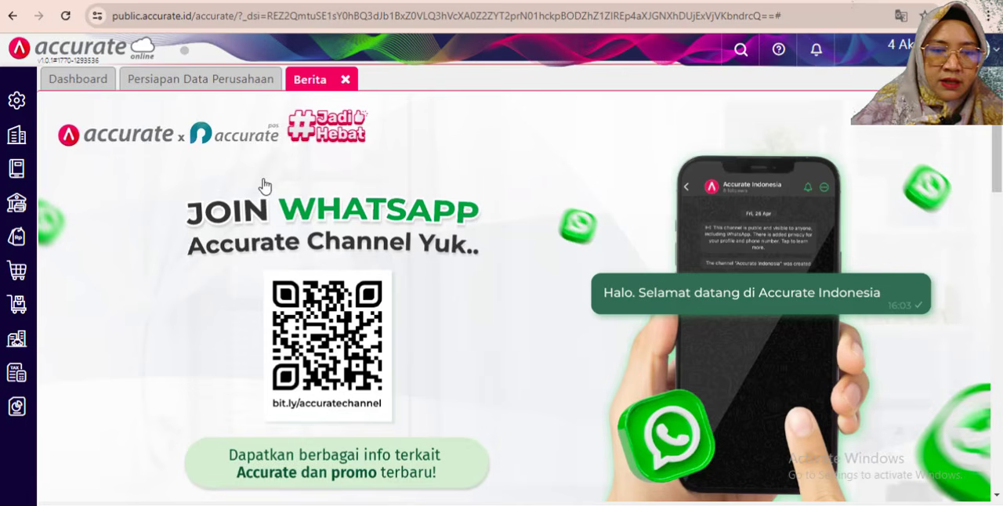
pyautogui.click(17, 237)
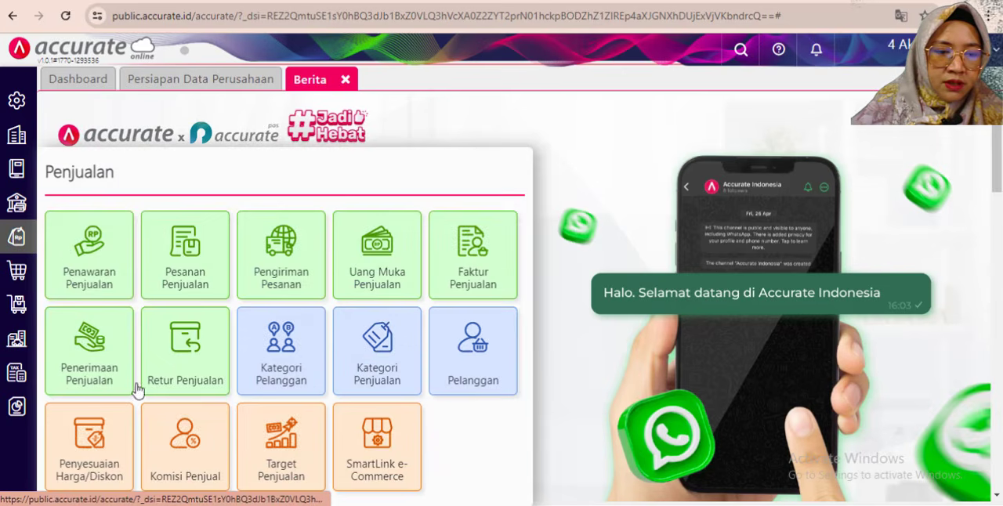
pyautogui.click(185, 368)
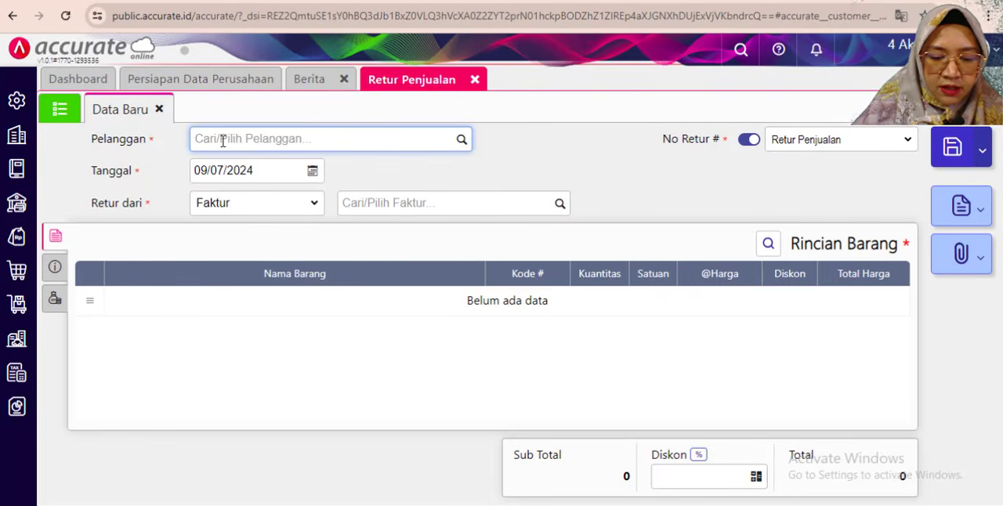
pyautogui.write('ber')
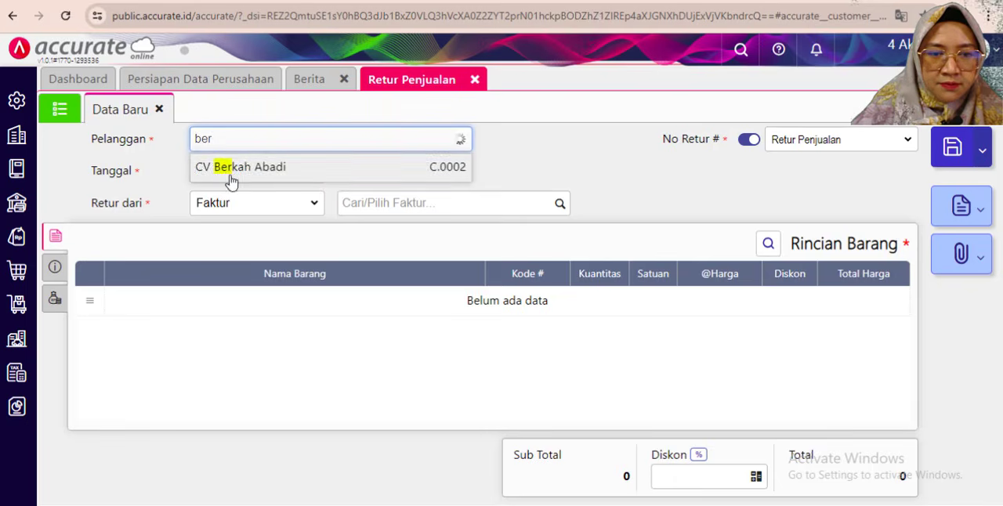
pyautogui.click(227, 166)
pyautogui.click(203, 173)
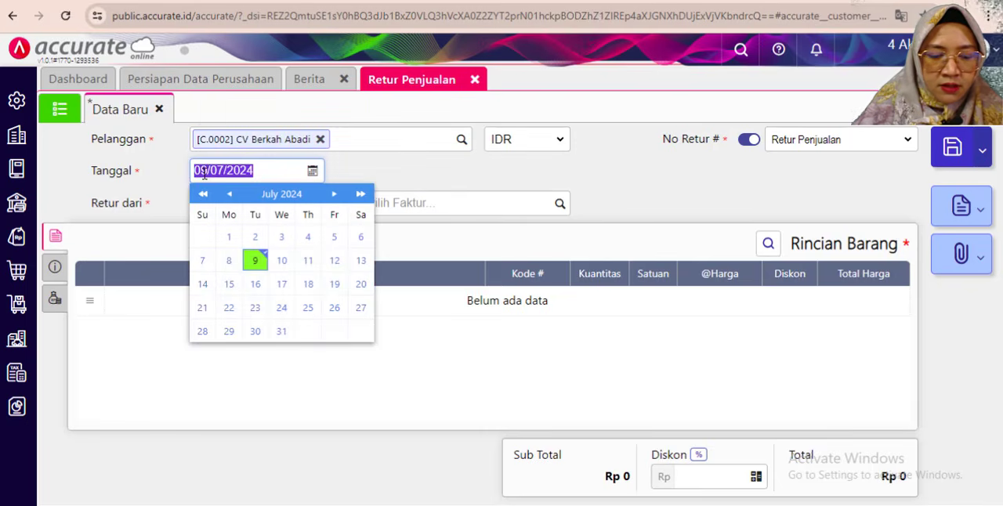
pyautogui.write('13')
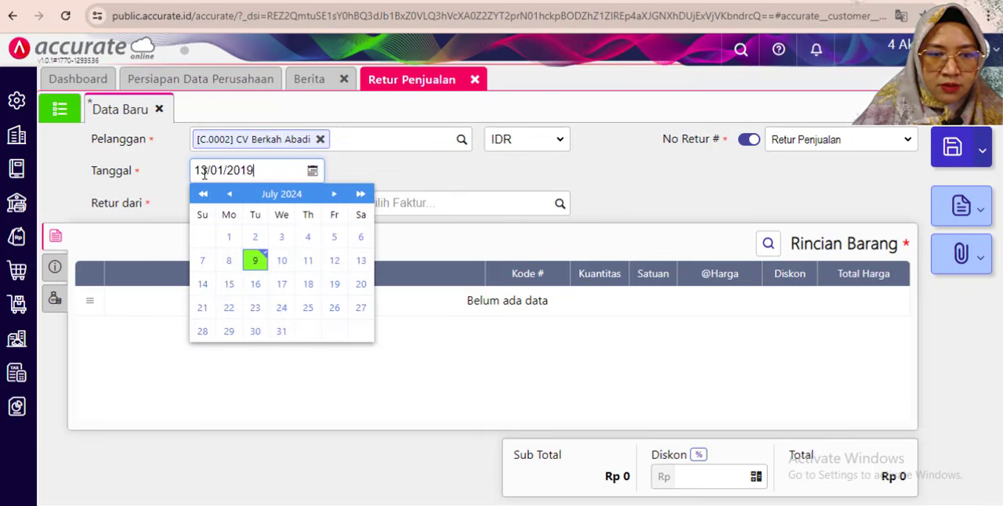
pyautogui.click(368, 167)
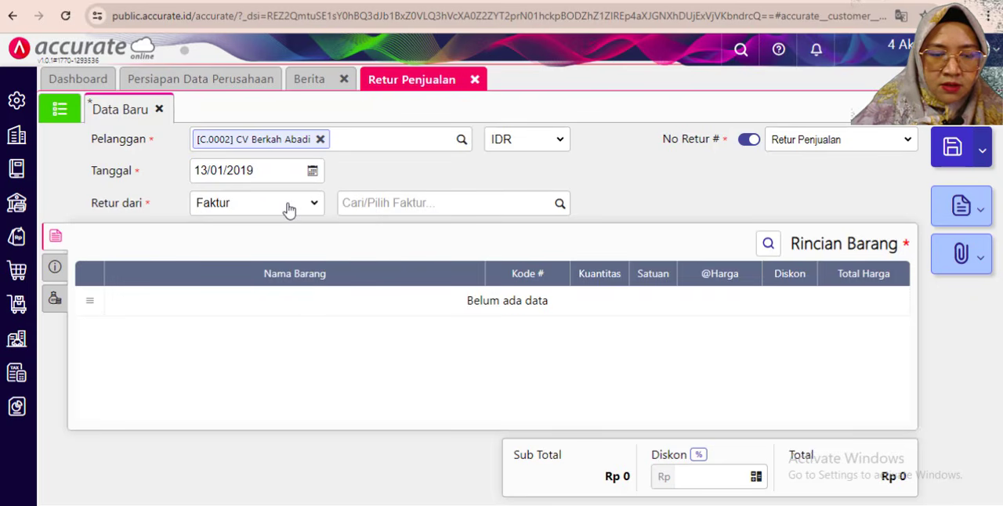
# - Base the return on Faktur and pick CV Berkah Abadi's invoice dated 09/01/2019, as the exercise PDF specifies
pyautogui.click(288, 205)
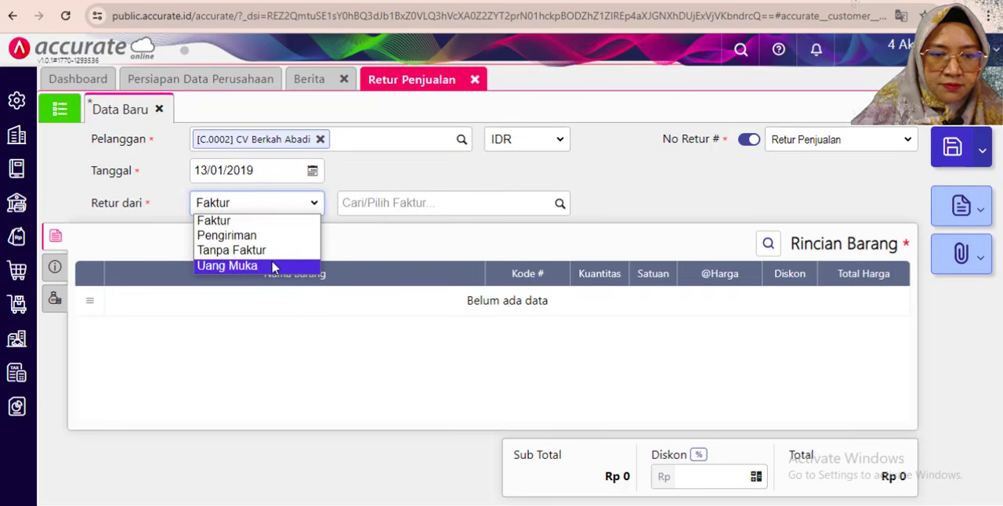
pyautogui.click(287, 219)
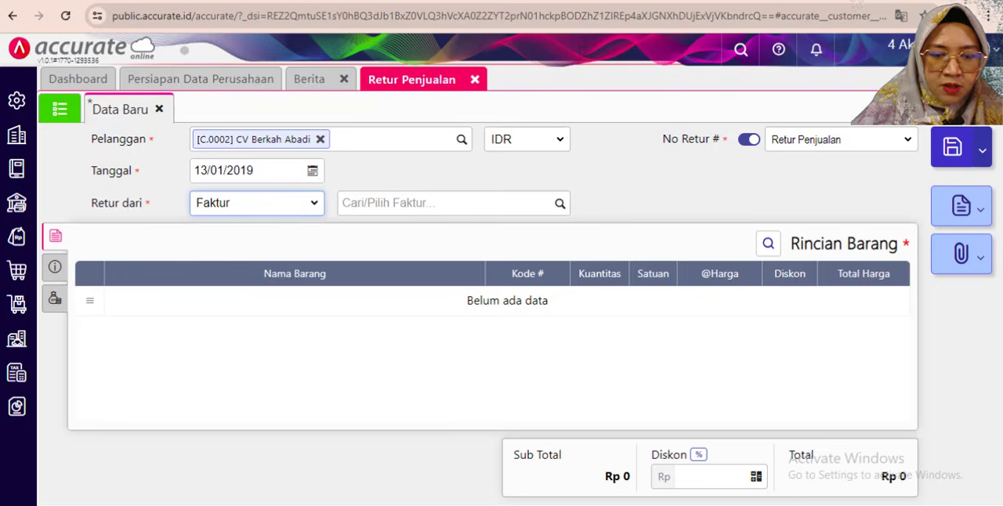
pyautogui.hotkey('alt', 'Tab')
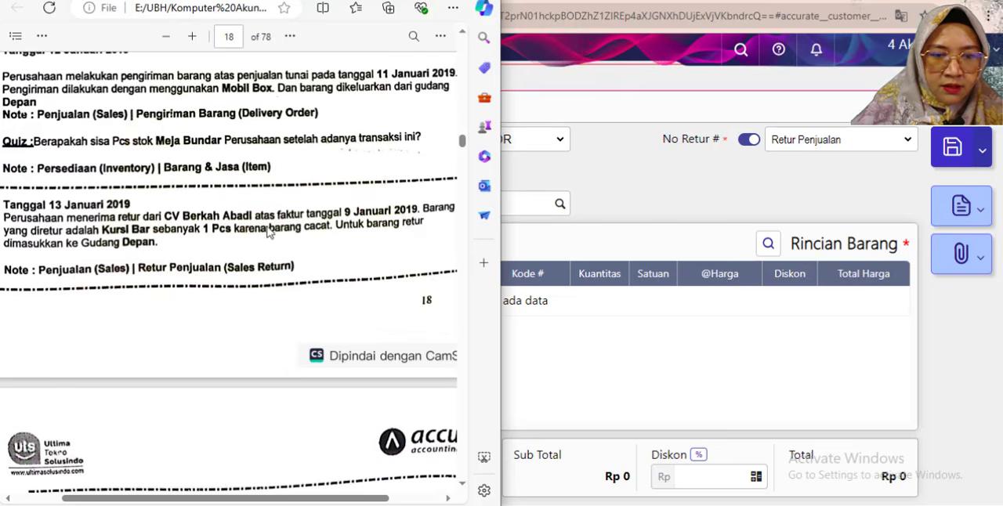
pyautogui.click(655, 193)
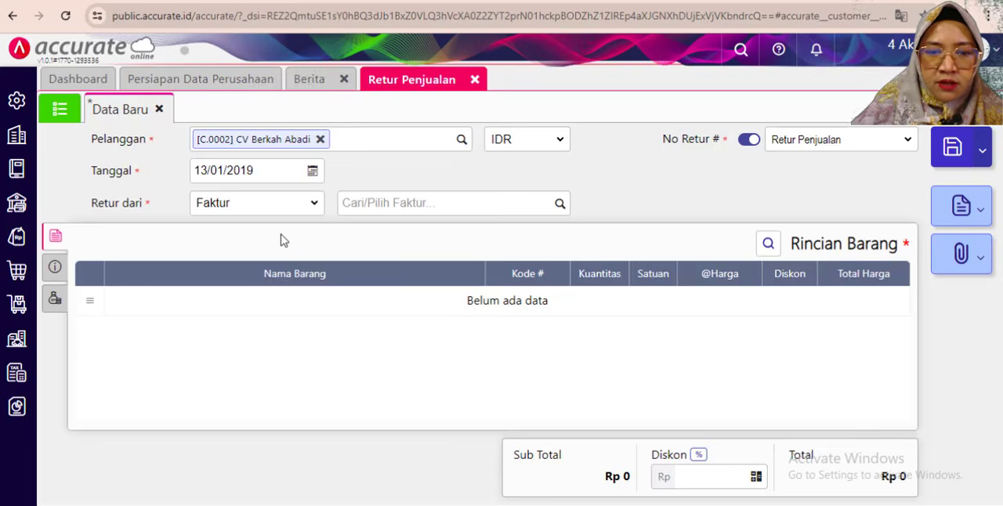
pyautogui.click(559, 203)
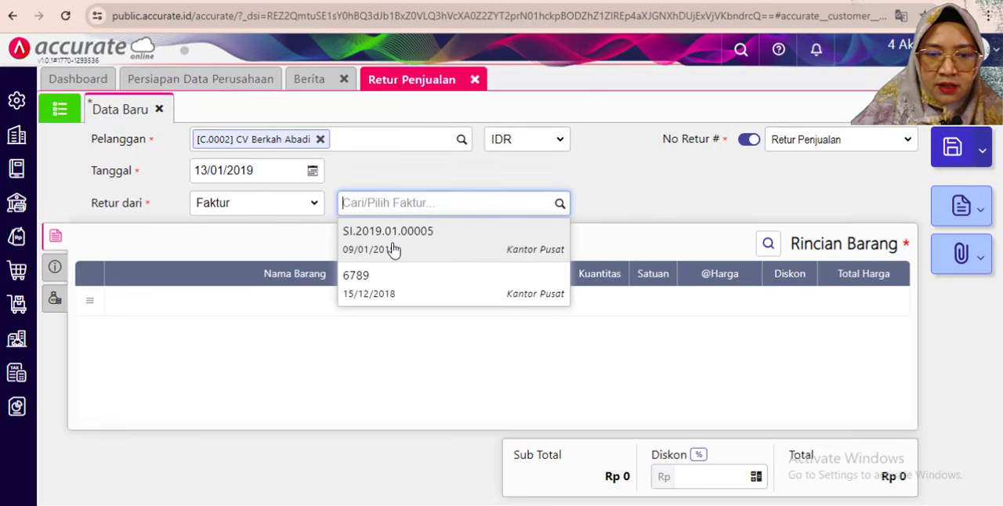
pyautogui.click(407, 247)
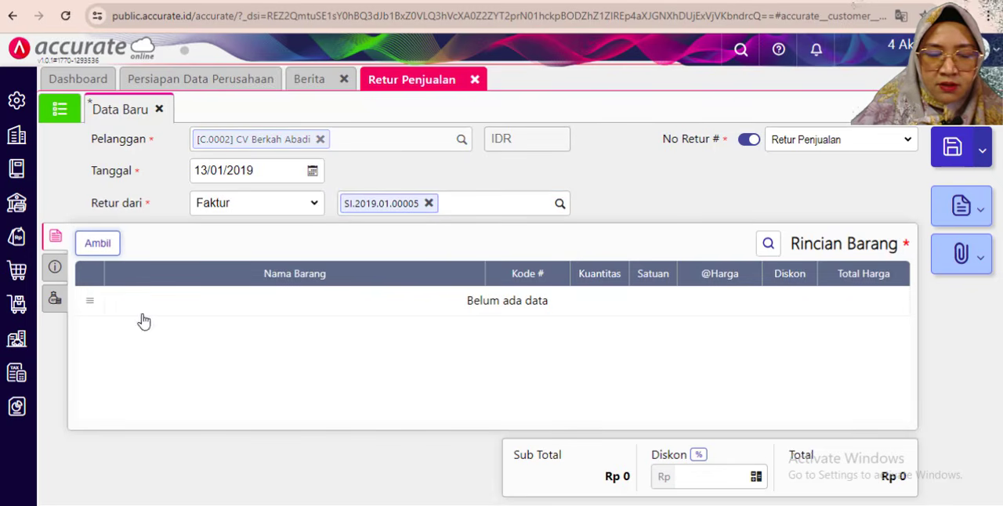
# - Pull only the Kursi Bar item from the selected invoice into the return, leaving out Kursi Kerja and Kursi Santai
pyautogui.click(98, 243)
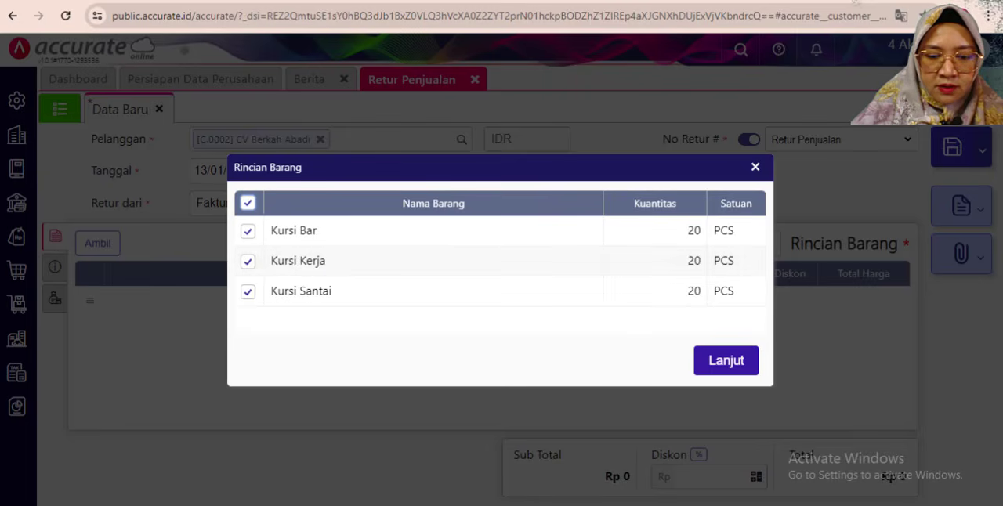
pyautogui.hotkey('alt', 'Tab')
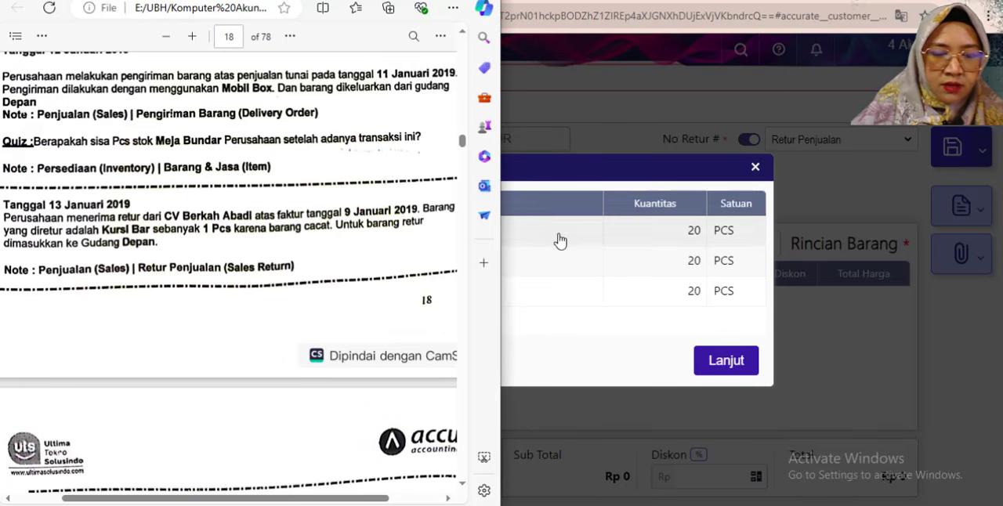
pyautogui.click(561, 186)
pyautogui.click(247, 206)
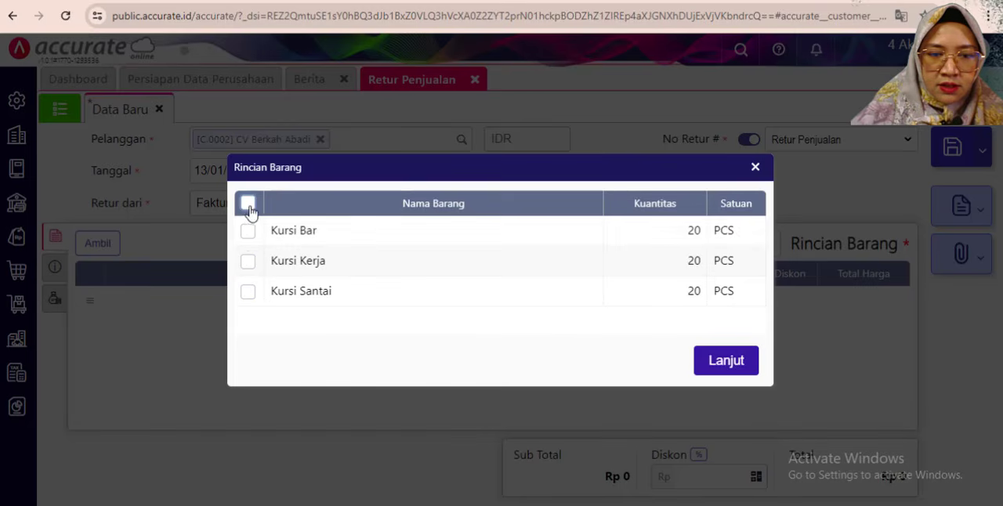
pyautogui.click(247, 232)
pyautogui.click(722, 373)
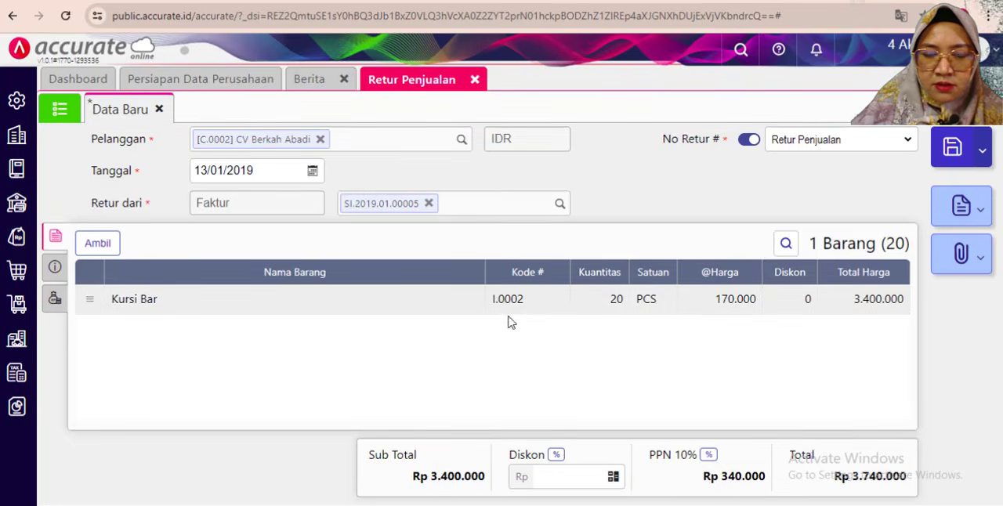
# - Set the Kursi Bar line's Kuantitas to 1 PCS and accept the line details
pyautogui.click(582, 299)
pyautogui.click(561, 206)
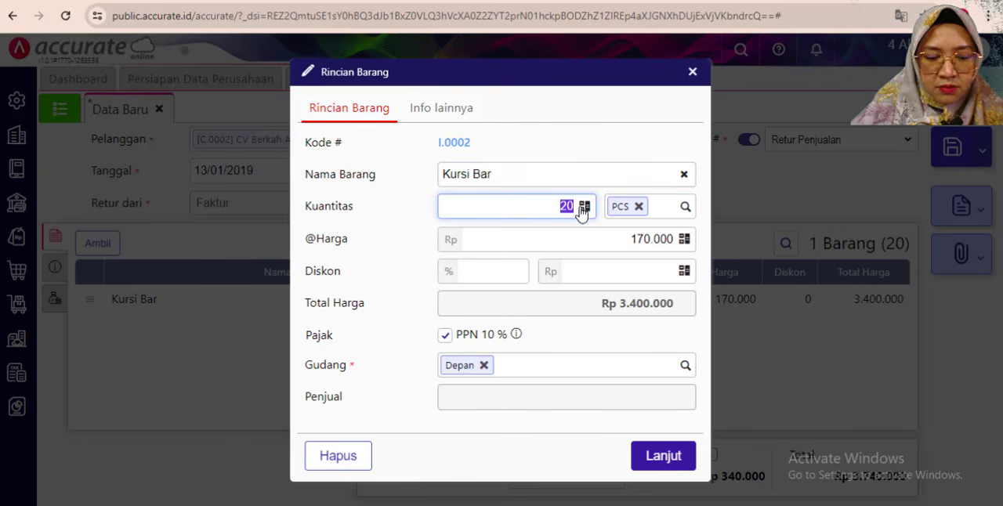
pyautogui.write('1')
pyautogui.click(601, 349)
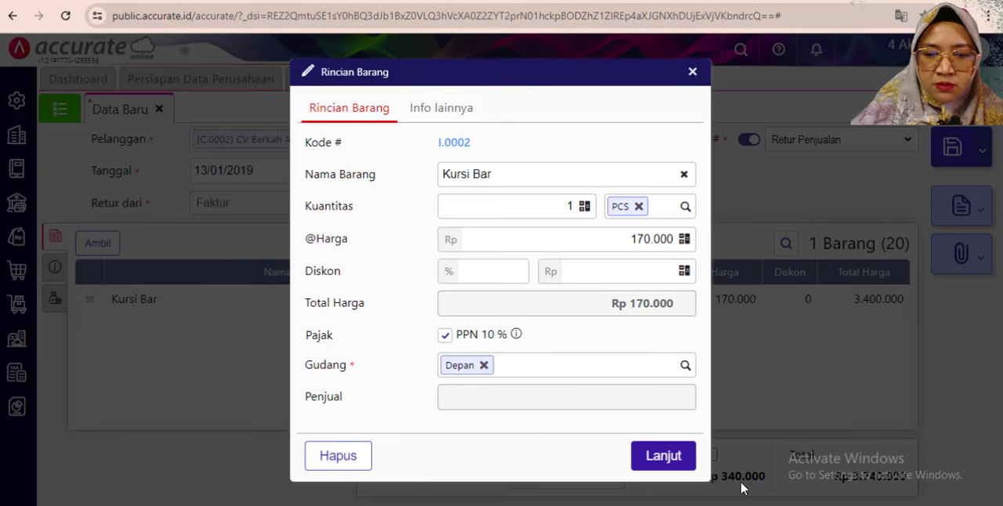
pyautogui.click(667, 458)
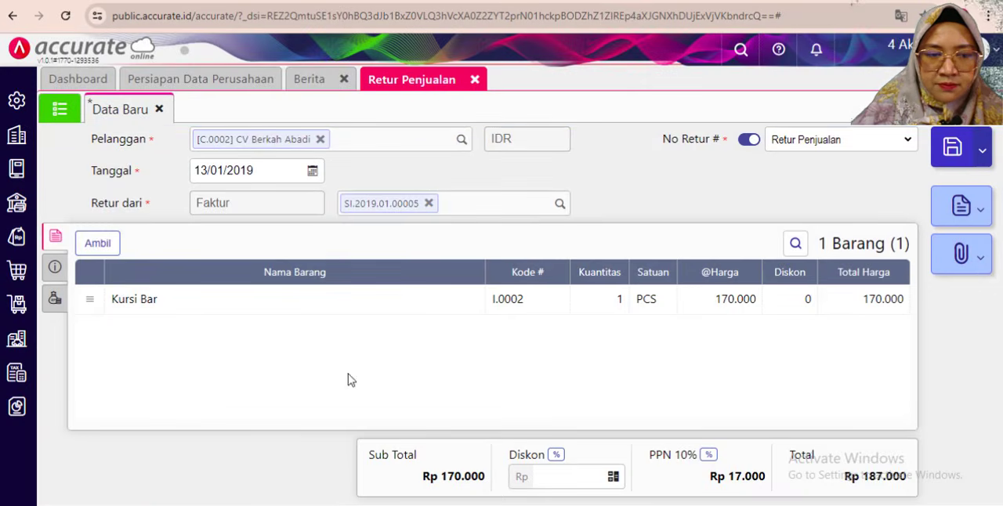
# - Enter "Retur dari CV Berkah Abadi karena barang cacat" as the return's Keterangan
pyautogui.click(55, 266)
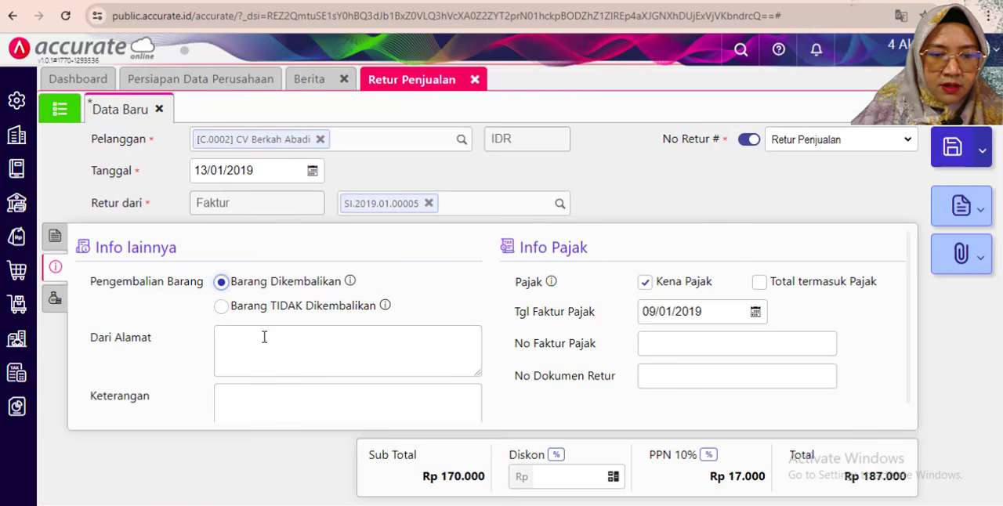
pyautogui.scroll(-1, 267, 346)
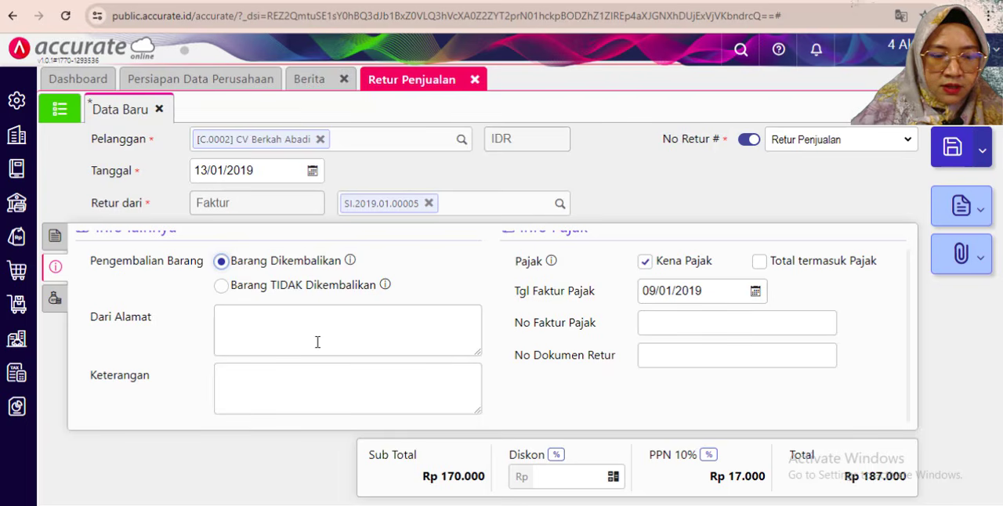
pyautogui.click(274, 384)
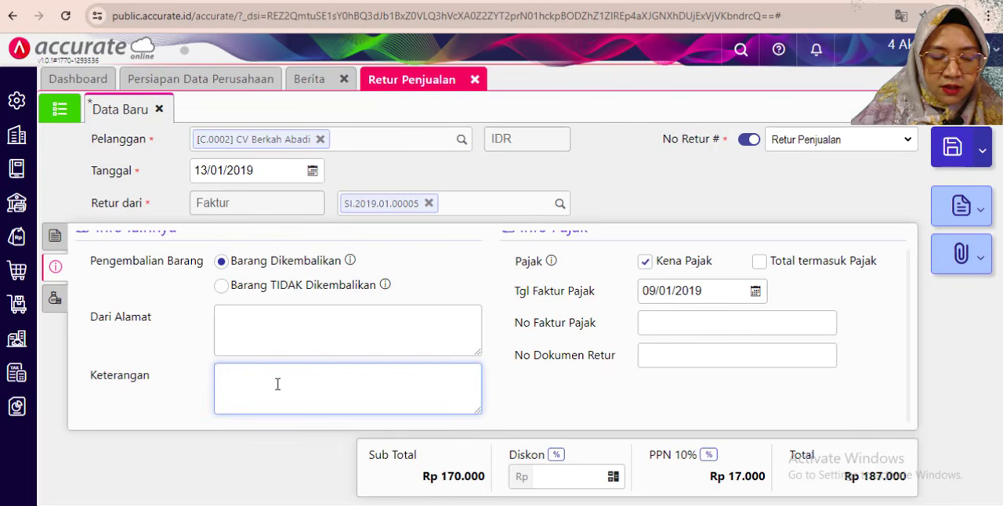
pyautogui.write('Retur')
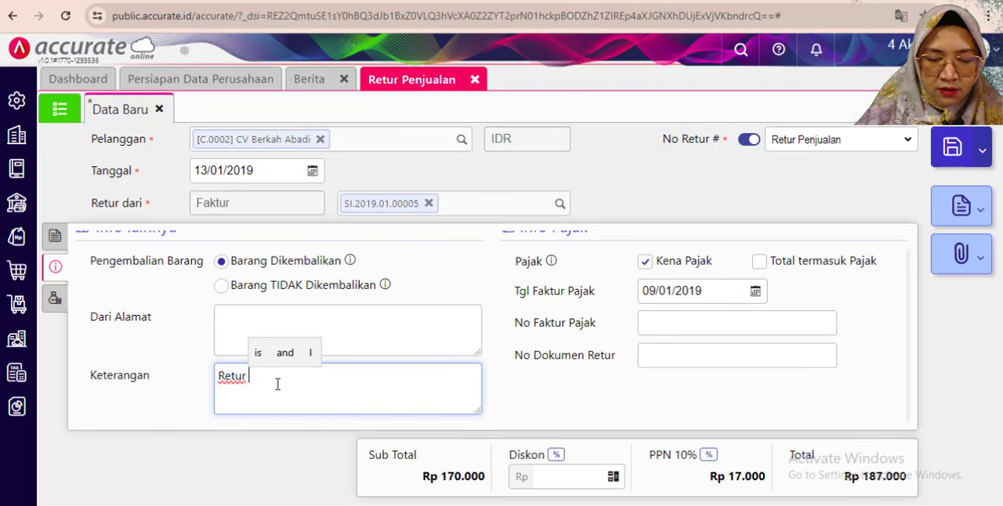
pyautogui.write(' dari CV ')
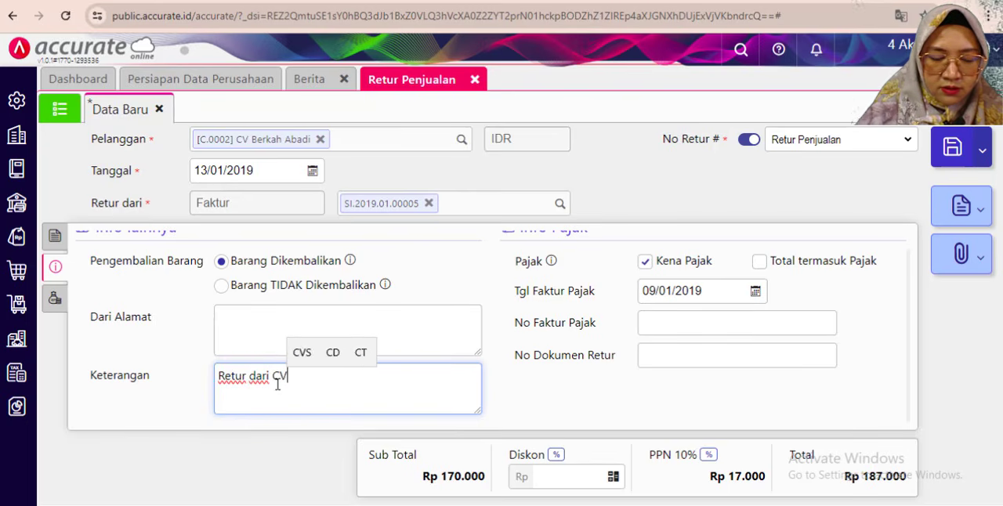
pyautogui.write('Be')
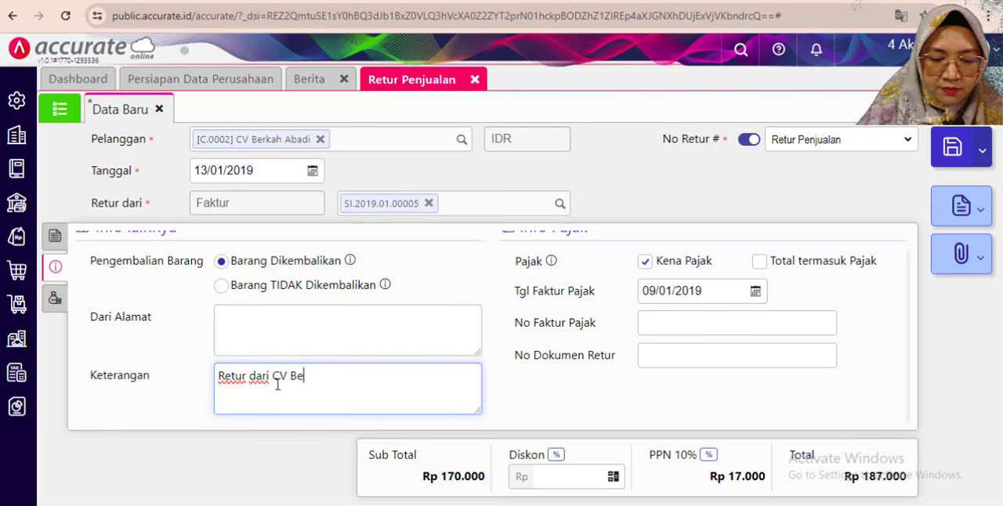
pyautogui.write('rjah')
pyautogui.press('BackSpace')
pyautogui.press('BackSpace')
pyautogui.press('BackSpace')
pyautogui.press('BackSpace')
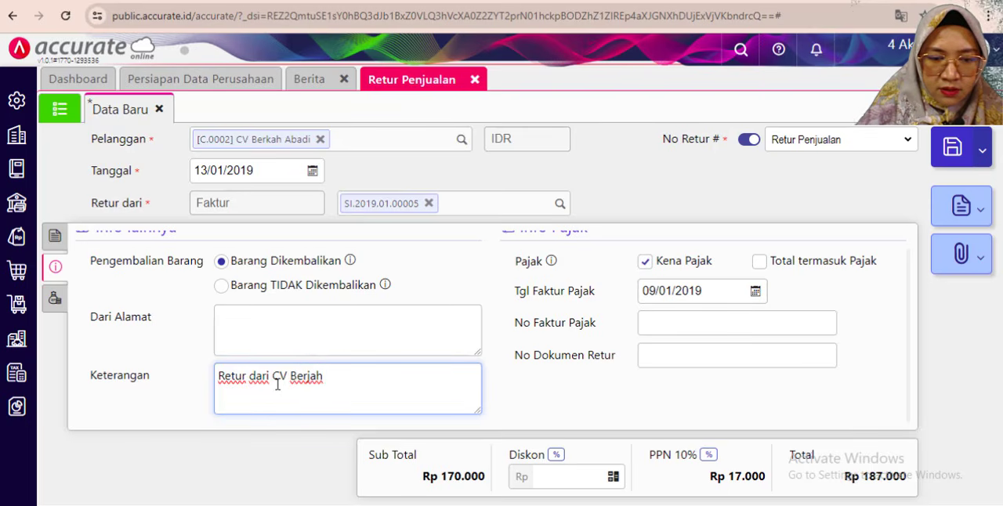
pyautogui.write('ka')
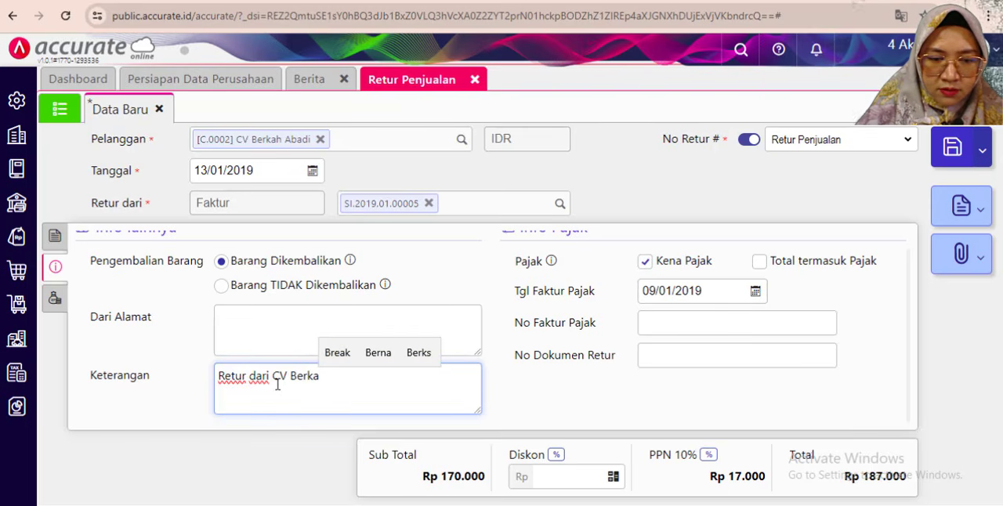
pyautogui.write('h a')
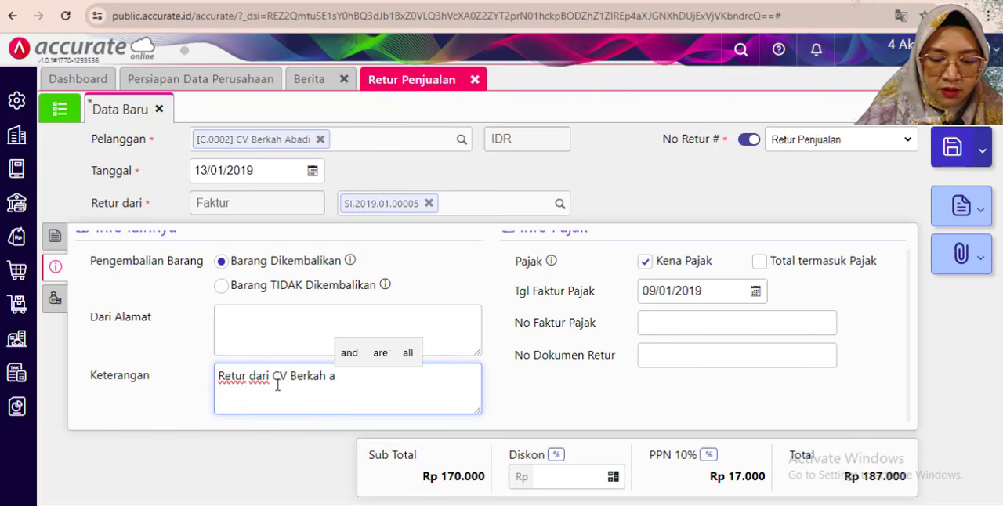
pyautogui.press('BackSpace')
pyautogui.write('Abda')
pyautogui.press('BackSpace')
pyautogui.press('BackSpace')
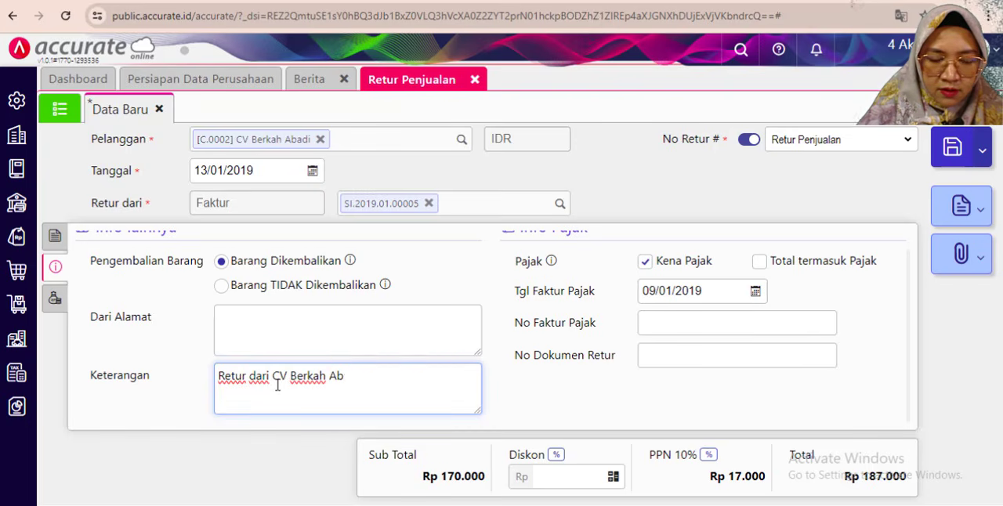
pyautogui.write('adi kera')
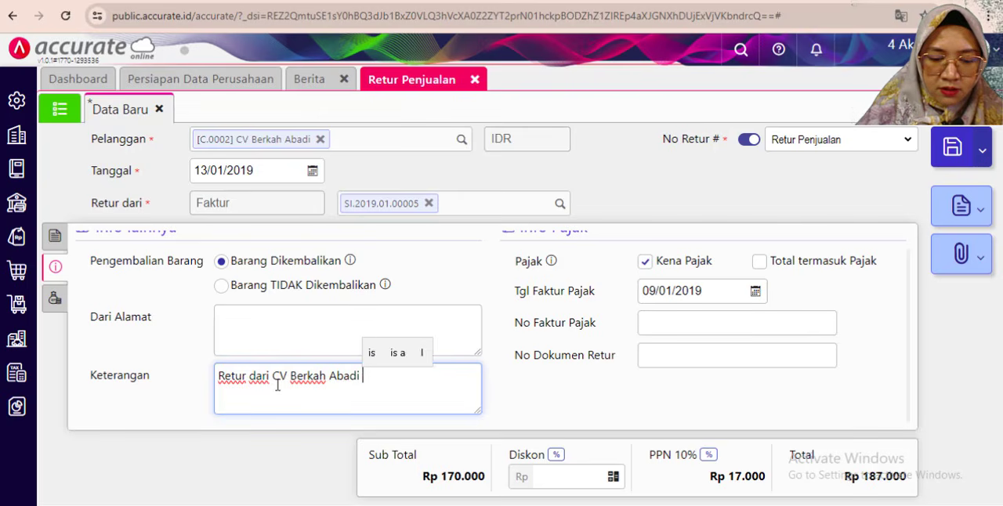
pyautogui.press('BackSpace')
pyautogui.press('BackSpace')
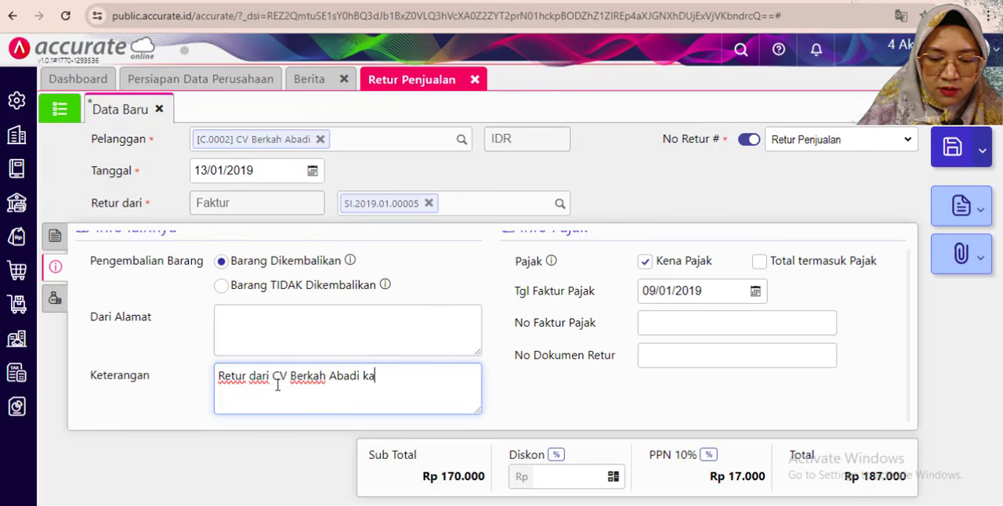
pyautogui.write('rena barang')
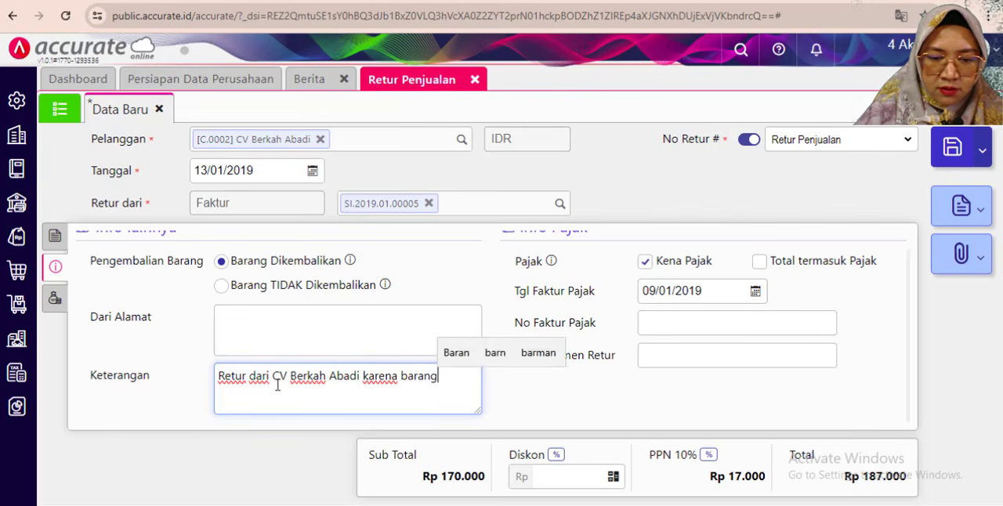
pyautogui.write(' cata')
pyautogui.press('BackSpace')
pyautogui.press('BackSpace')
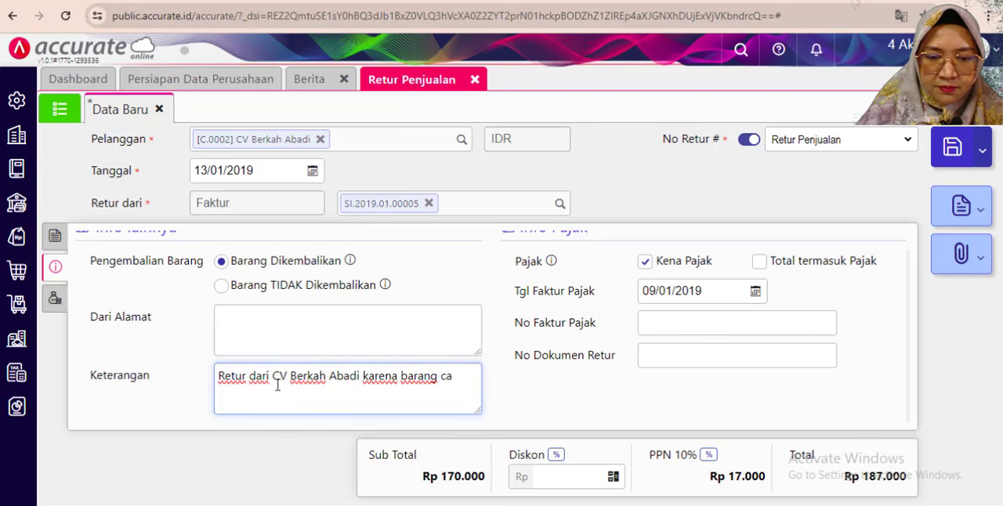
pyautogui.write('cat')
pyautogui.click(557, 380)
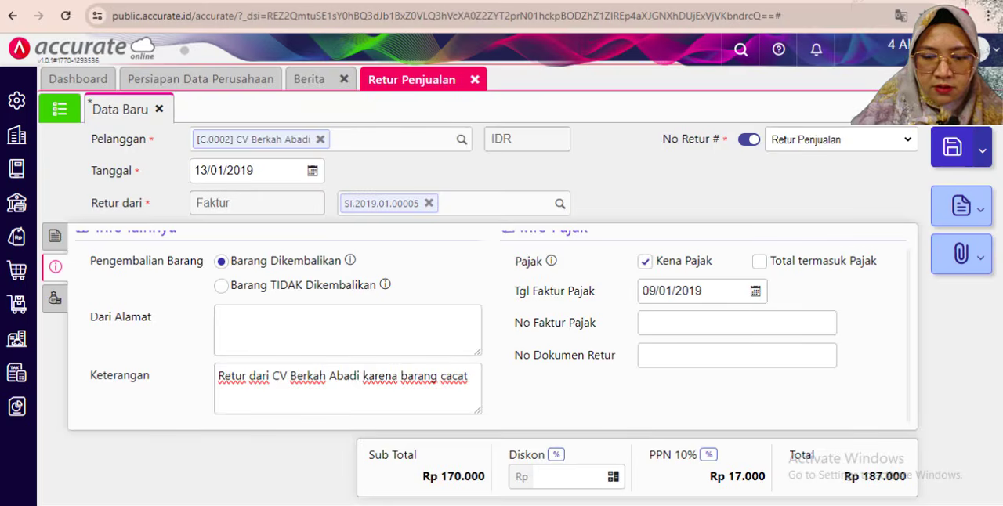
# - Compare the return with the exercise PDF's 13 January 2019 task and recheck its Kursi Bar item line
pyautogui.hotkey('alt', 'Tab')
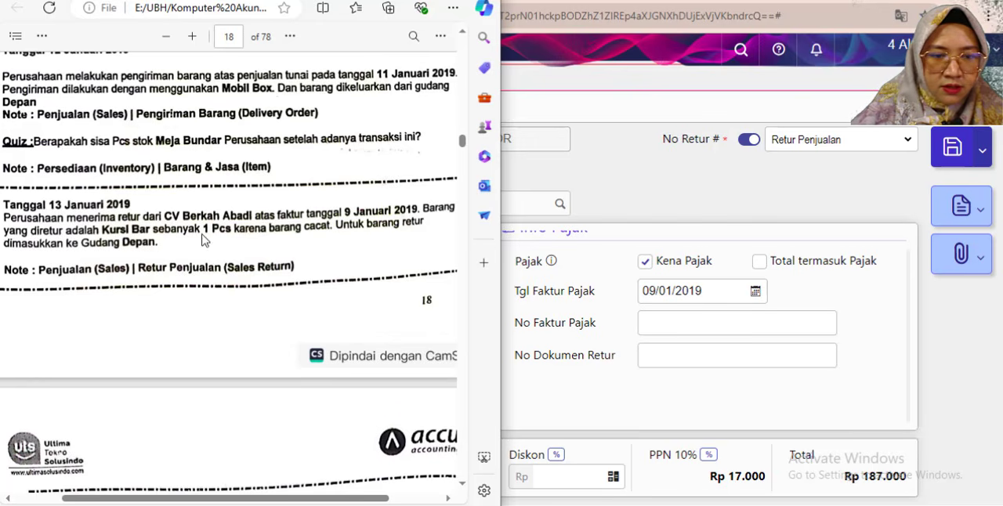
pyautogui.click(609, 398)
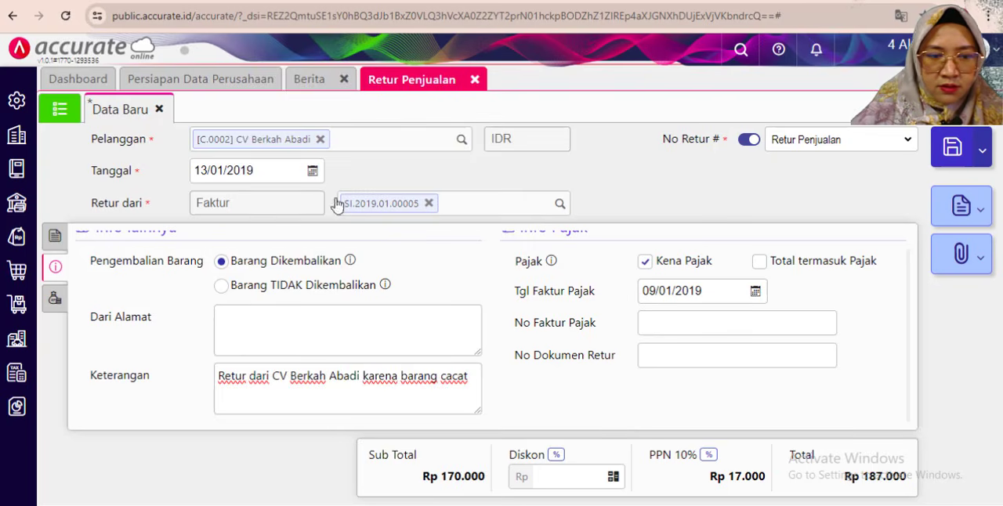
pyautogui.click(55, 235)
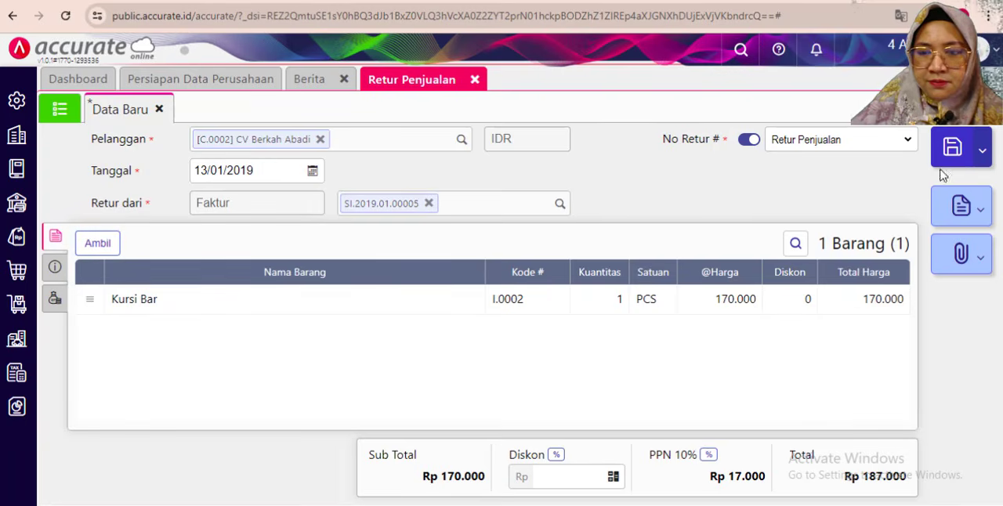
# - Read the 14 January 2019 receipt task in the exercise PDF and open a new Penerimaan Penjualan form in Accurate Online
pyautogui.hotkey('alt', 'Tab')
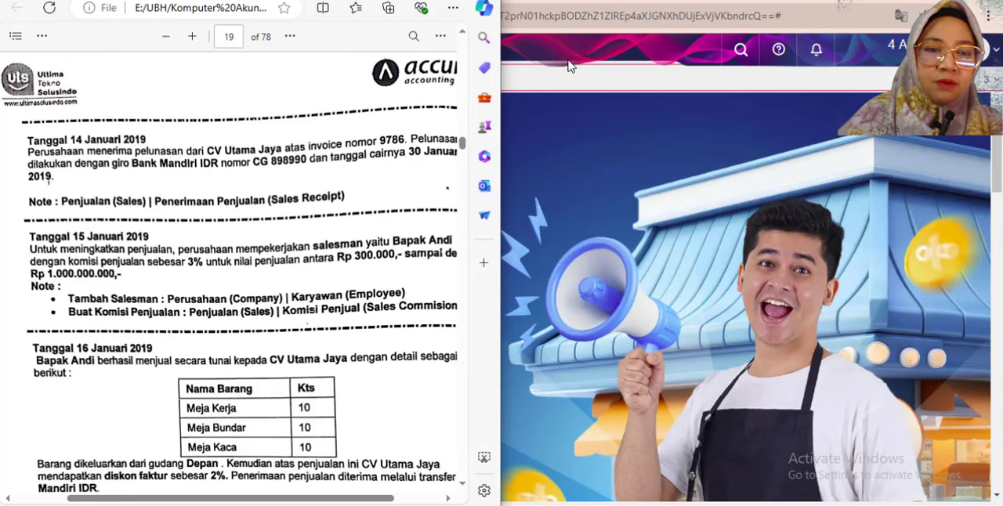
pyautogui.click(549, 79)
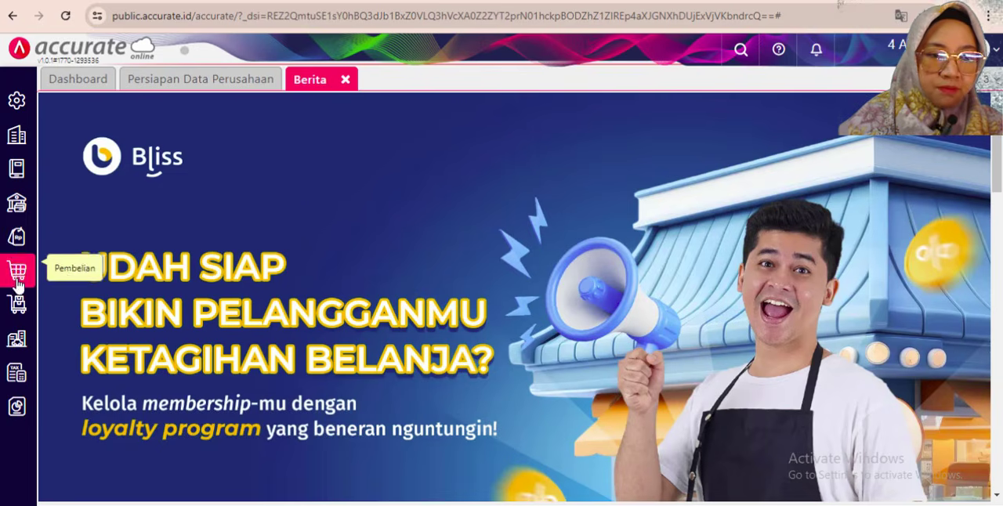
pyautogui.click(16, 246)
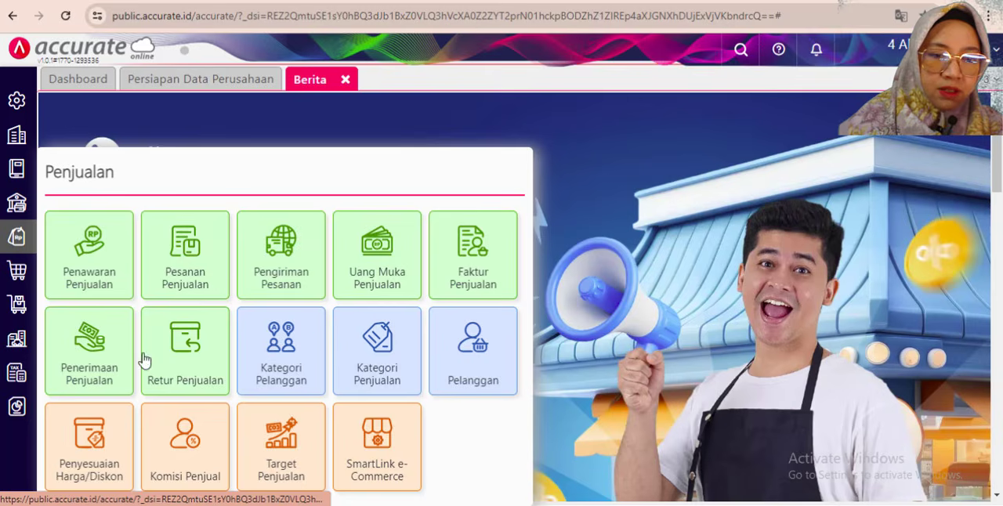
pyautogui.click(465, 349)
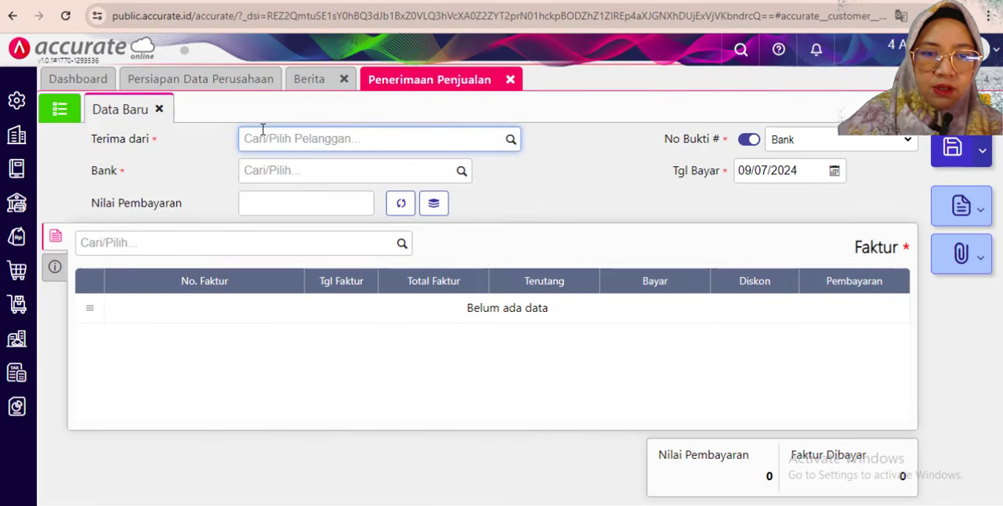
# - Set CV Utama Jaya as the receipt's payer and add invoice 9786 with Bayar Rp 11.789.000
pyautogui.write('utama')
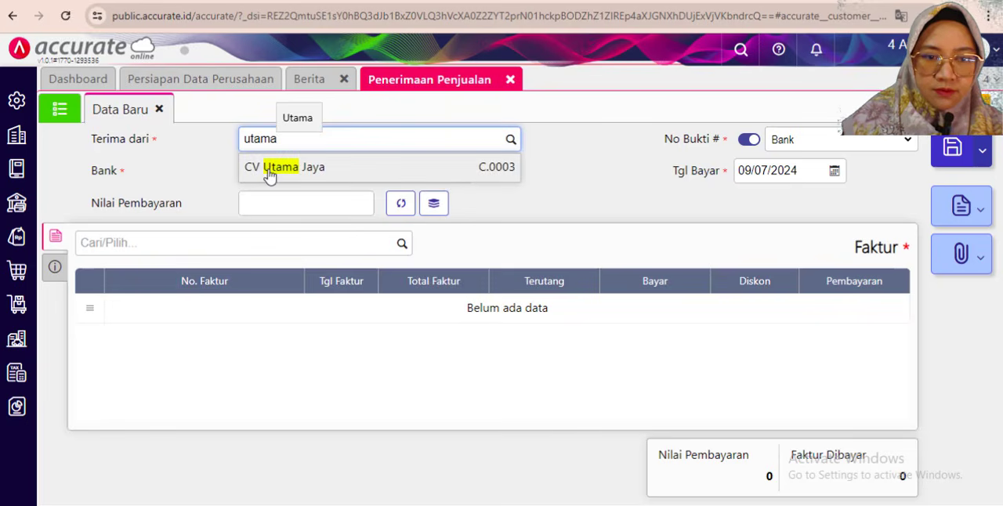
pyautogui.click(268, 169)
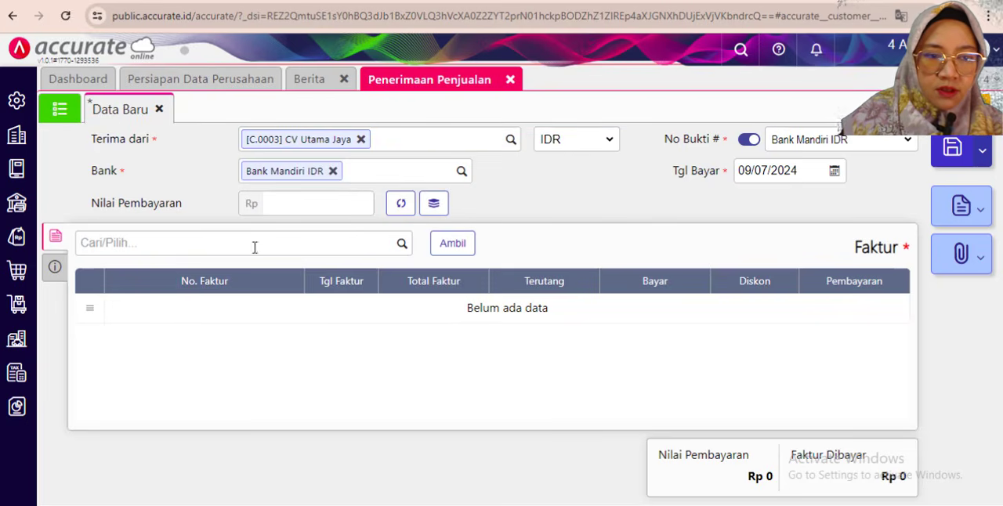
pyautogui.click(402, 243)
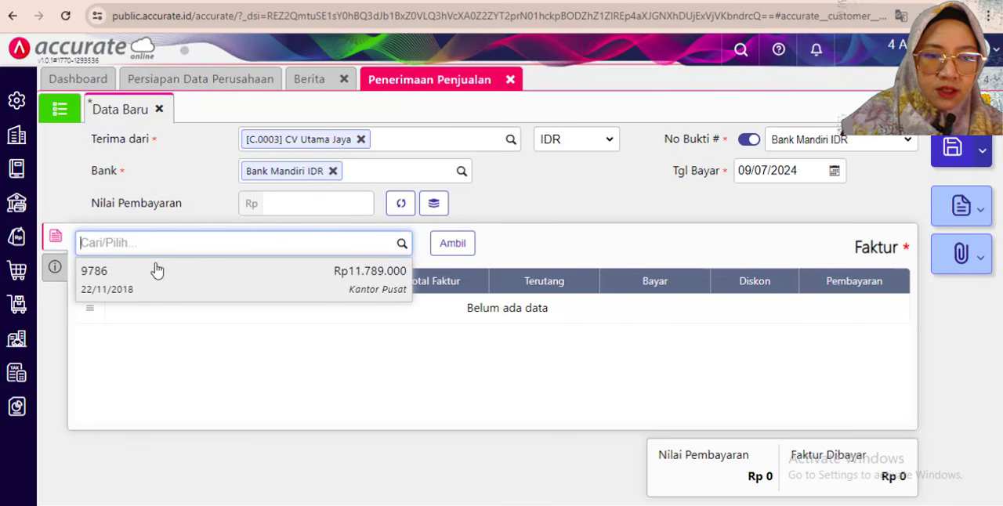
pyautogui.click(109, 284)
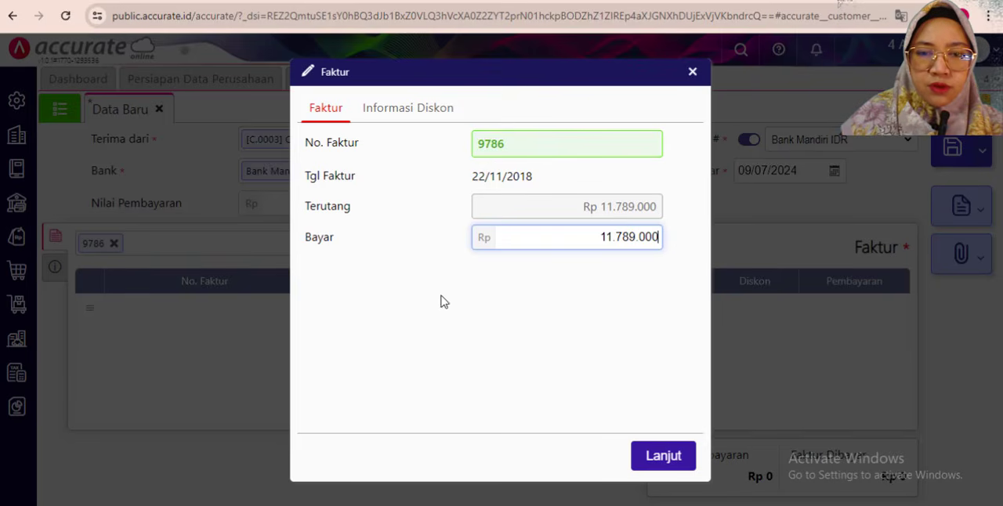
pyautogui.hotkey('alt', 'Tab')
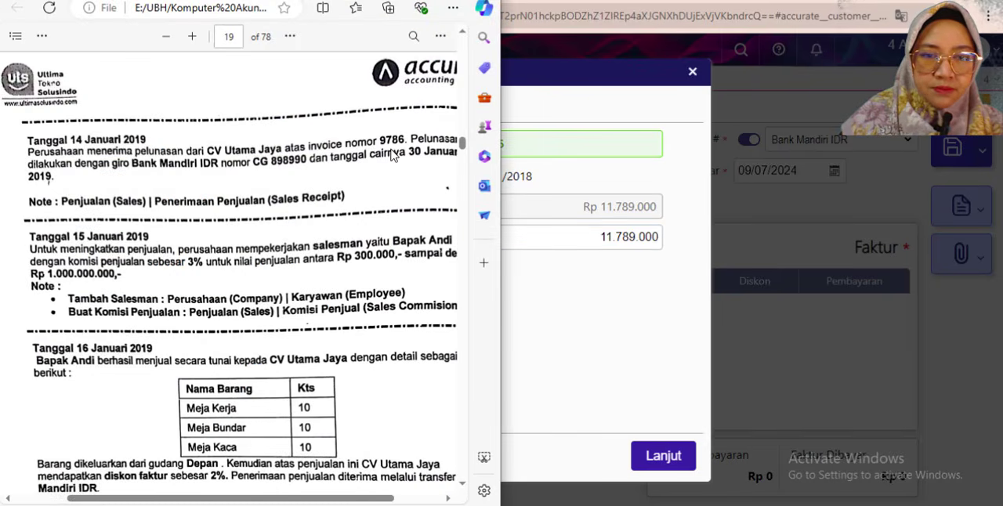
pyautogui.click(537, 324)
pyautogui.click(654, 462)
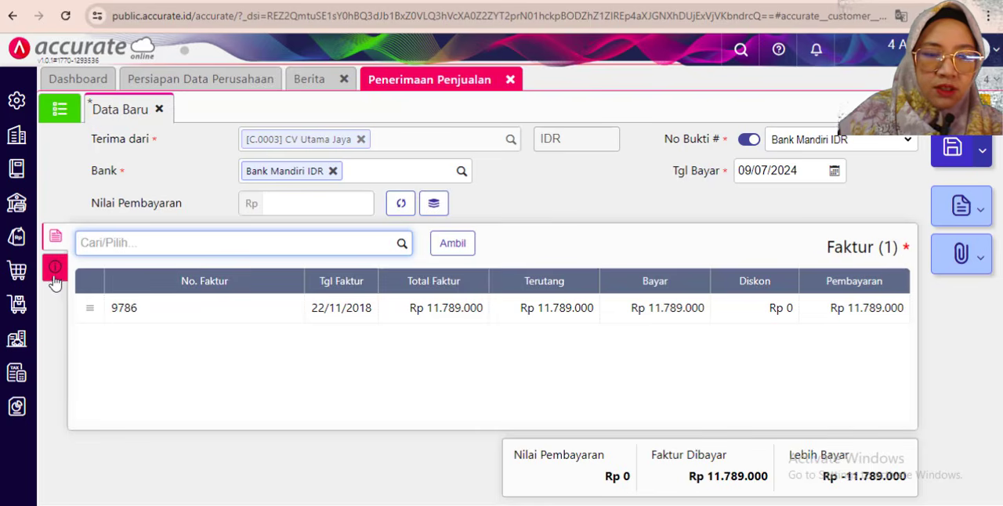
# - Set the receipt's Metode Bayar to Cek/Giro with No. Cek 898990, following the exercise PDF
pyautogui.click(55, 276)
pyautogui.click(261, 285)
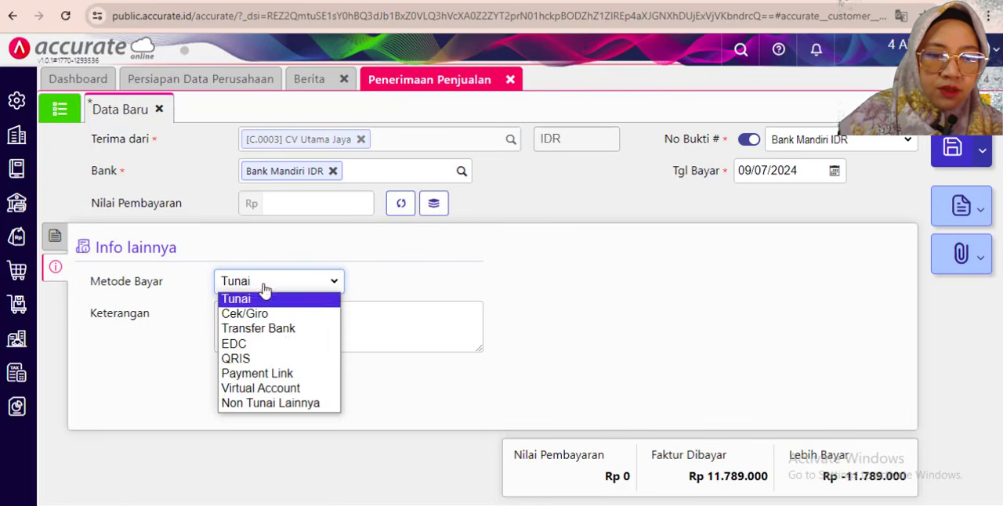
pyautogui.click(258, 314)
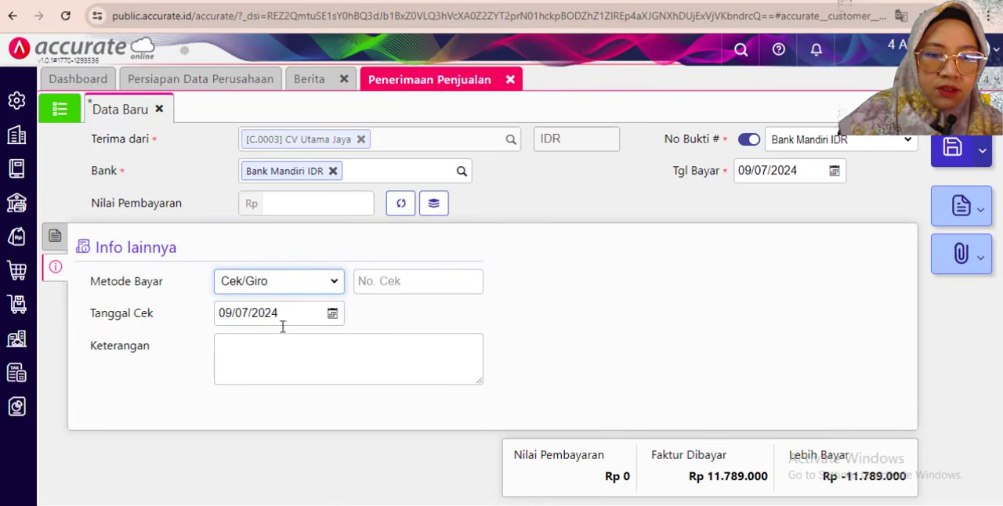
pyautogui.click(379, 280)
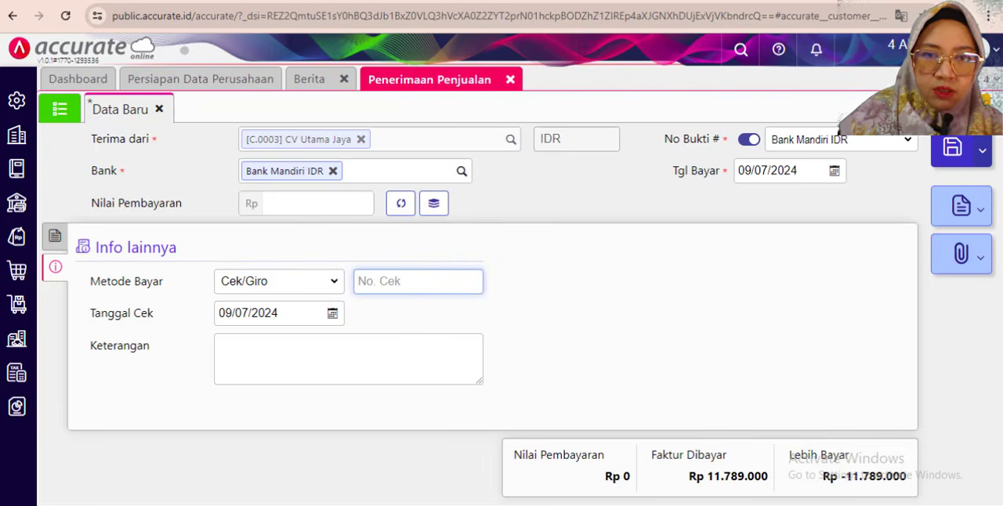
pyautogui.press('super+Right')
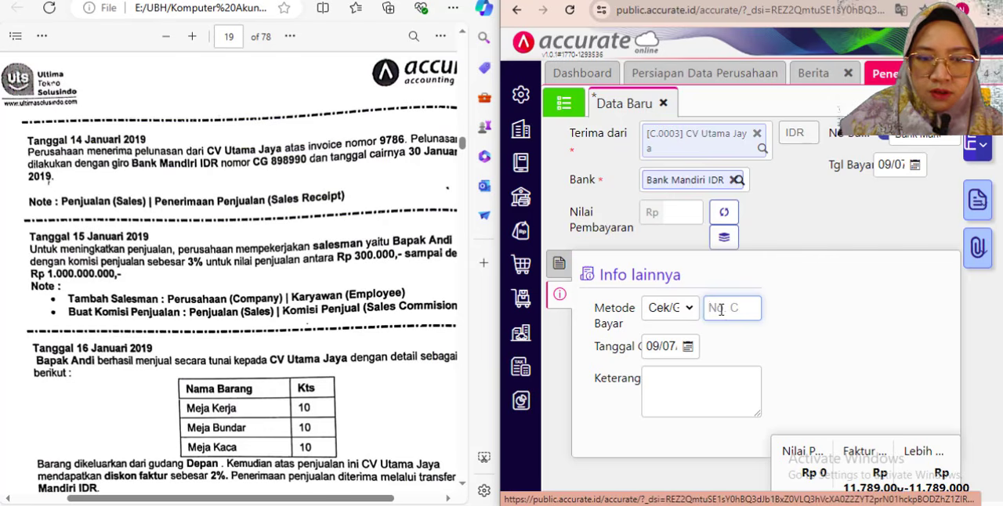
pyautogui.write('89')
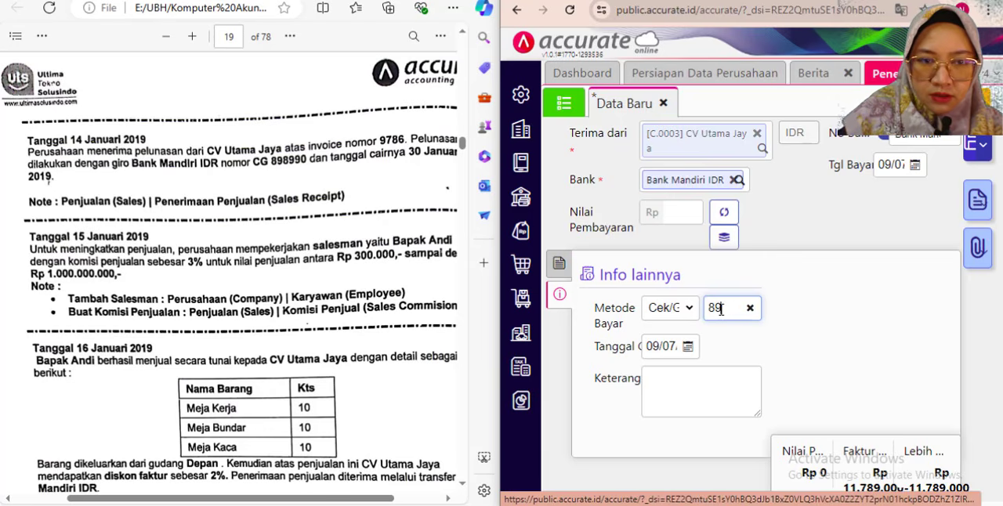
pyautogui.write('8990')
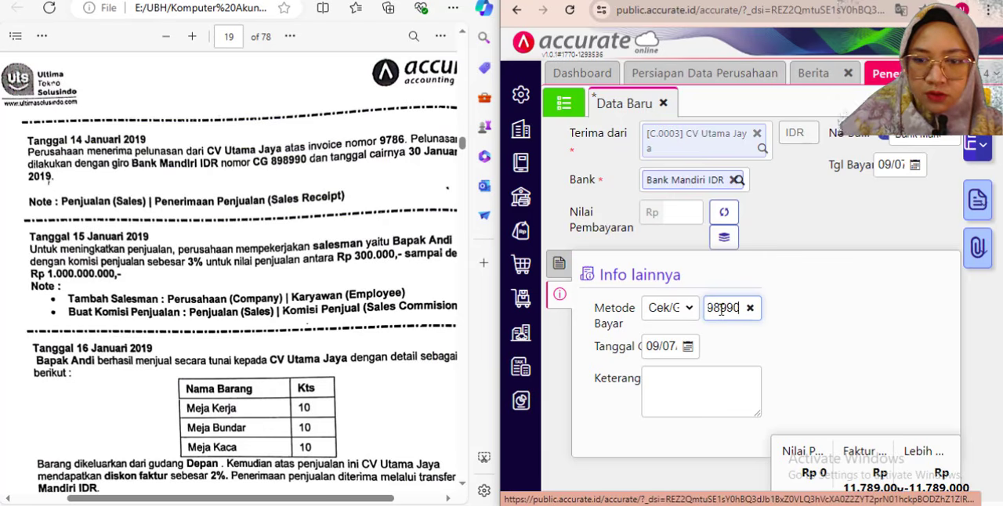
# - Set the giro's Tanggal Cek to 30/01/2019
pyautogui.click(678, 348)
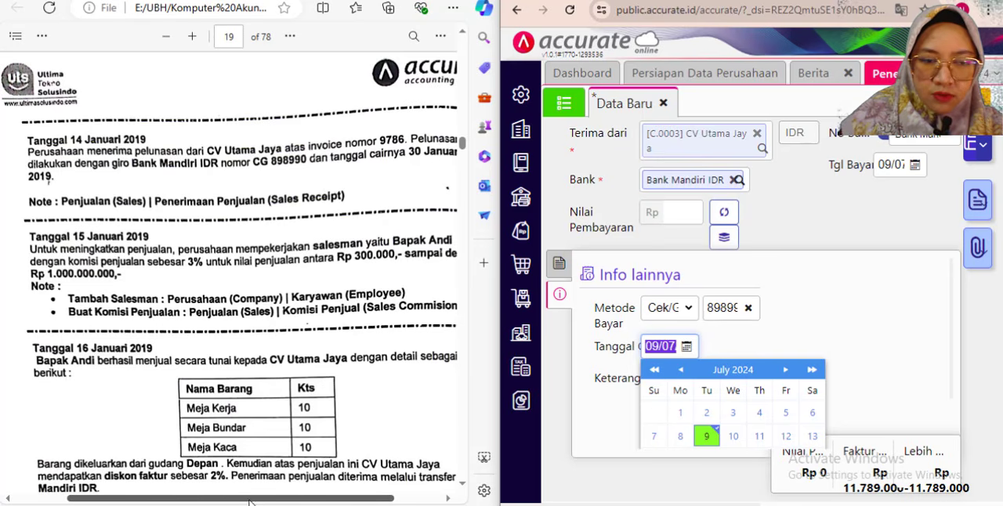
pyautogui.moveTo(250, 500); pyautogui.dragTo(258, 500)
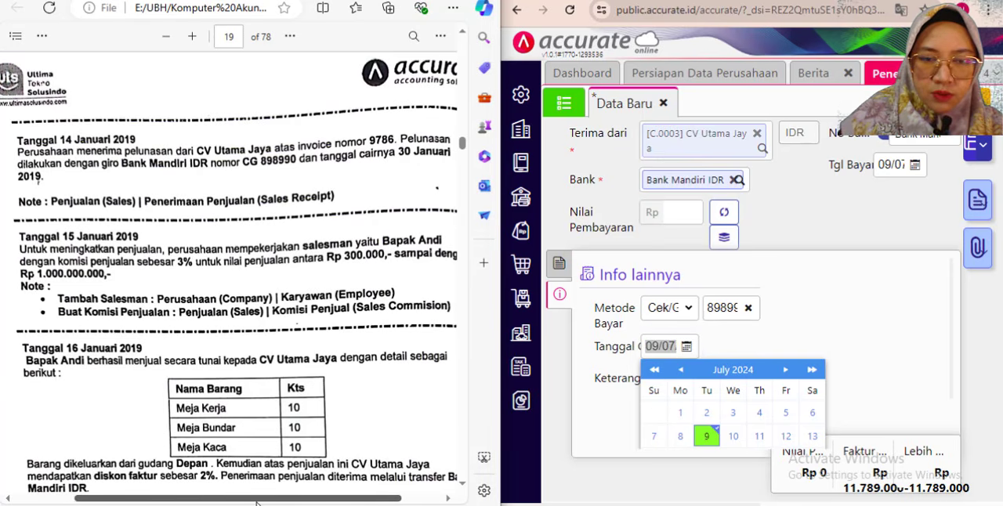
pyautogui.click(647, 346)
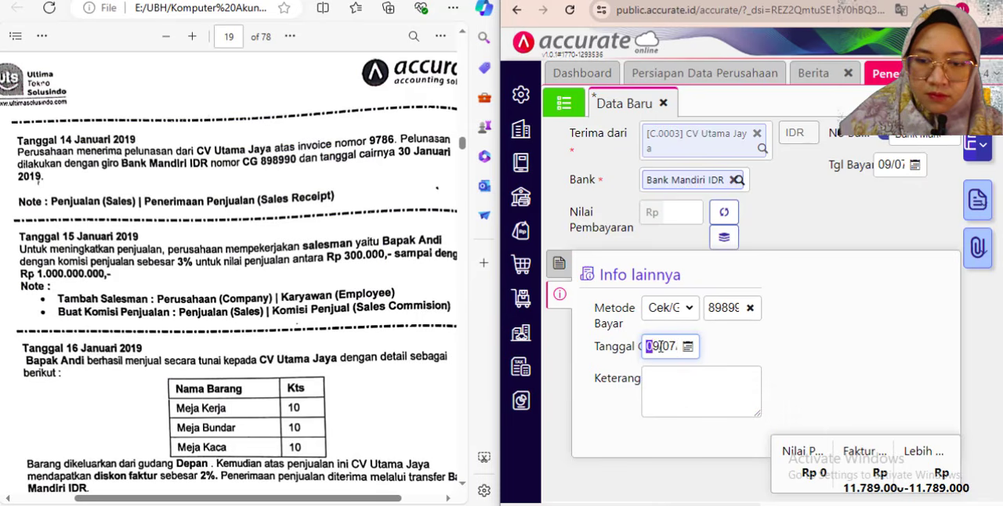
pyautogui.hotkey('ctrl', 'a')
pyautogui.press('BackSpace')
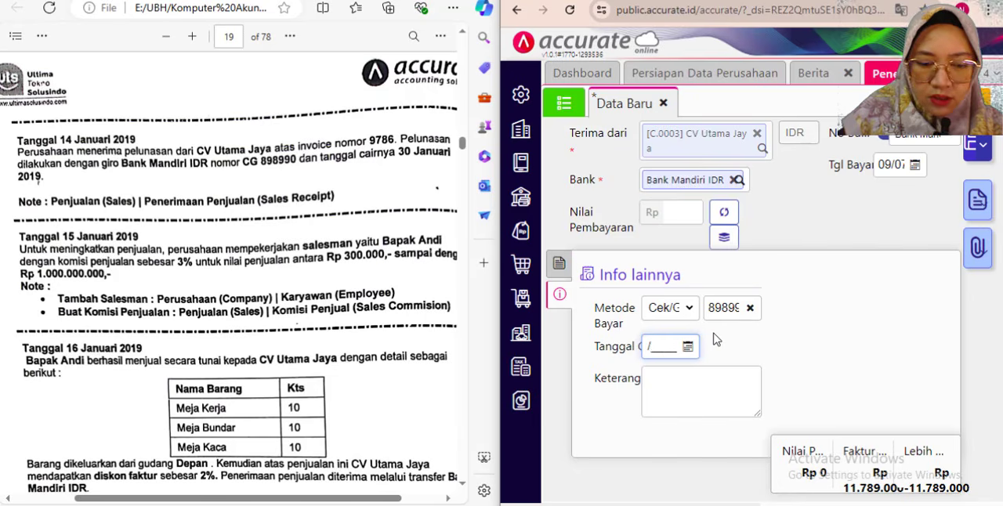
pyautogui.write('2019')
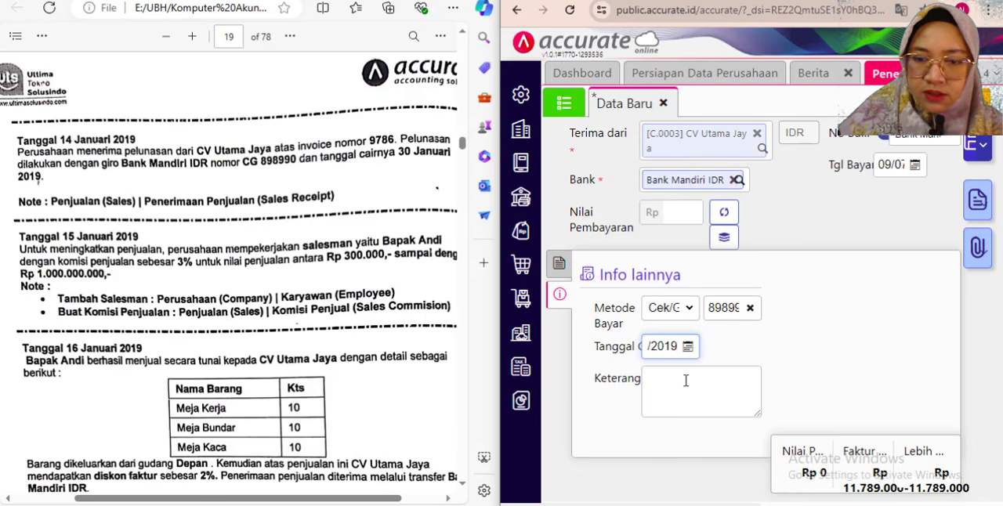
# - Enter "Pelunasan penjualan" as the receipt's Keterangan
pyautogui.click(688, 377)
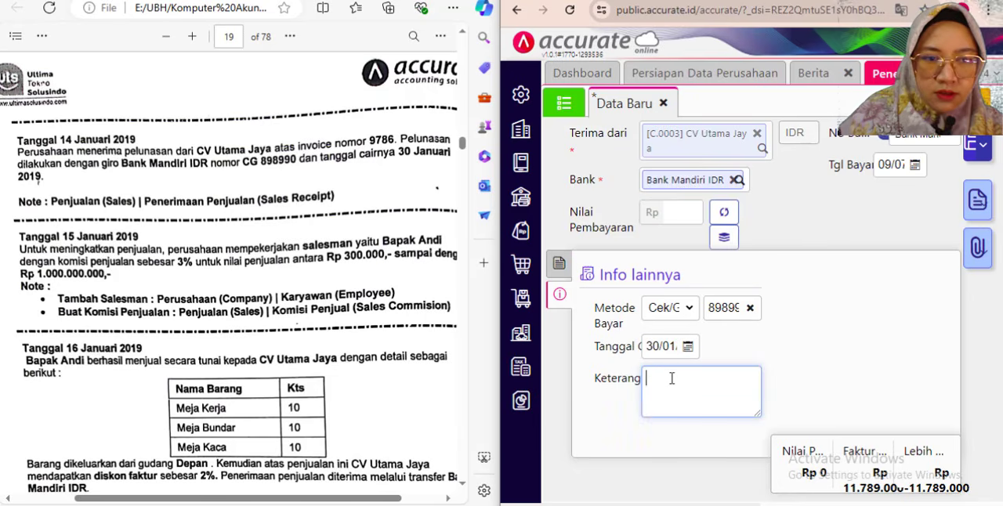
pyautogui.write('Pelunasan ')
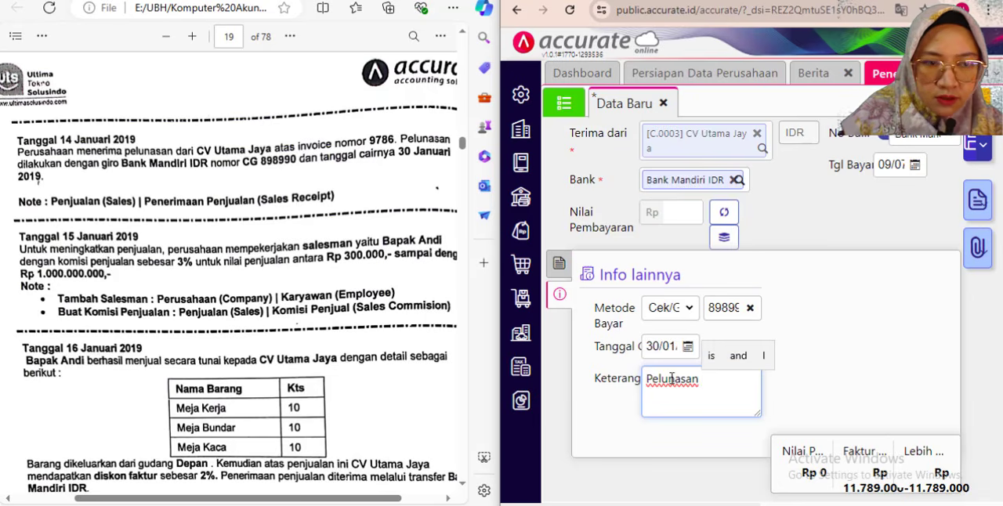
pyautogui.write('pen')
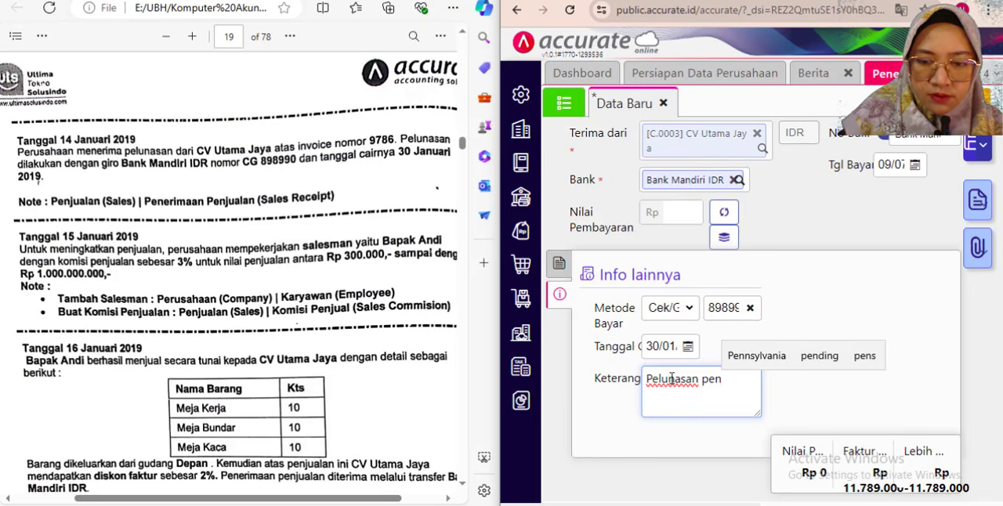
pyautogui.write('jualan')
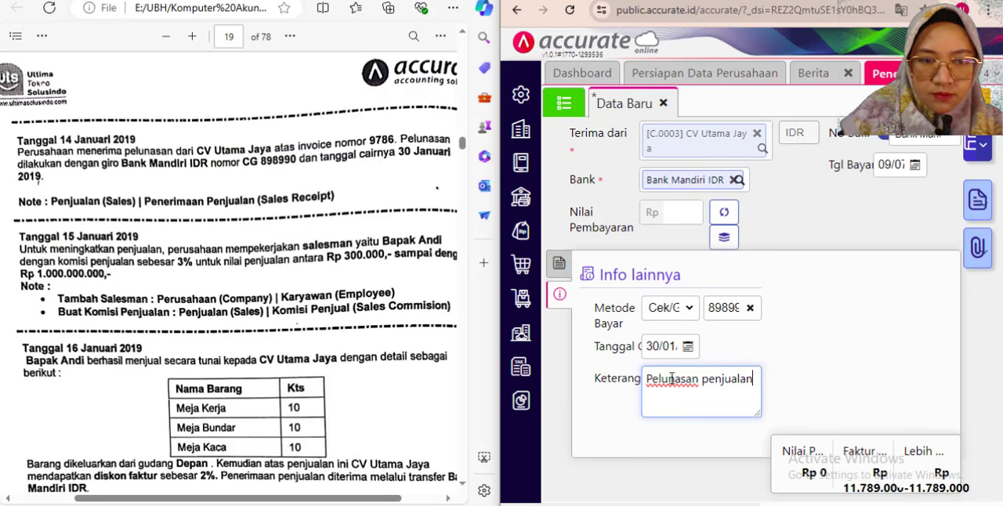
# - Return to the receipt's invoice list and set Tgl Bayar to 14/01/2019
pyautogui.click(559, 267)
pyautogui.doubleClick(719, 2)
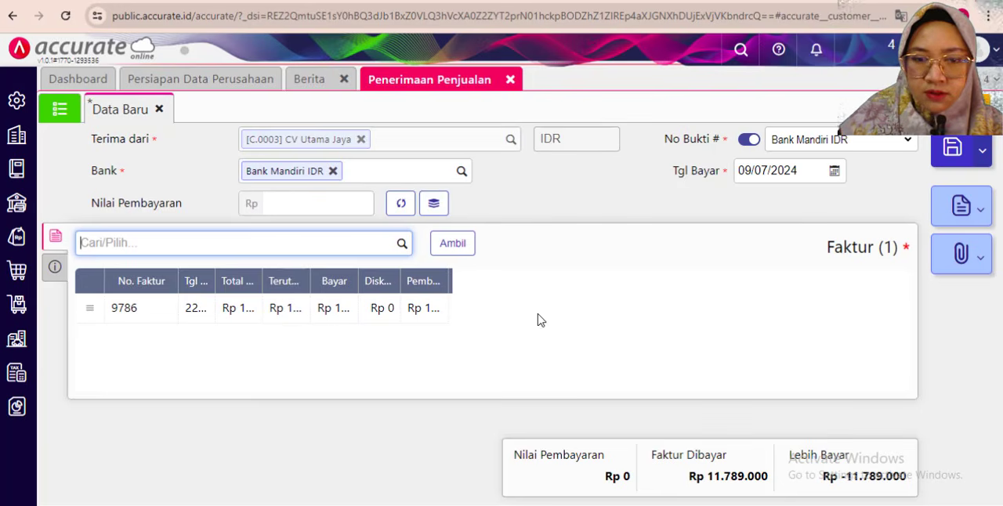
pyautogui.click(557, 310)
pyautogui.click(759, 174)
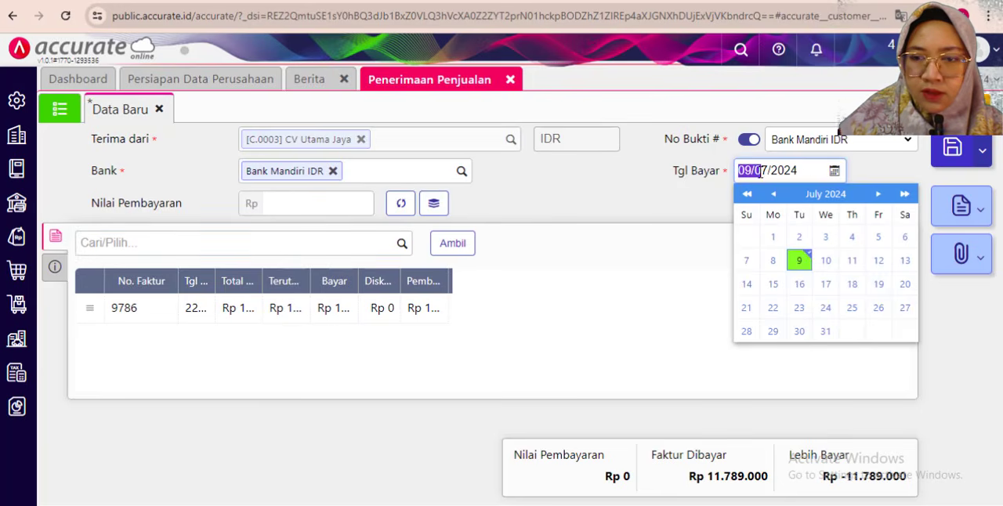
pyautogui.click(805, 168)
pyautogui.moveTo(792, 168); pyautogui.dragTo(709, 167)
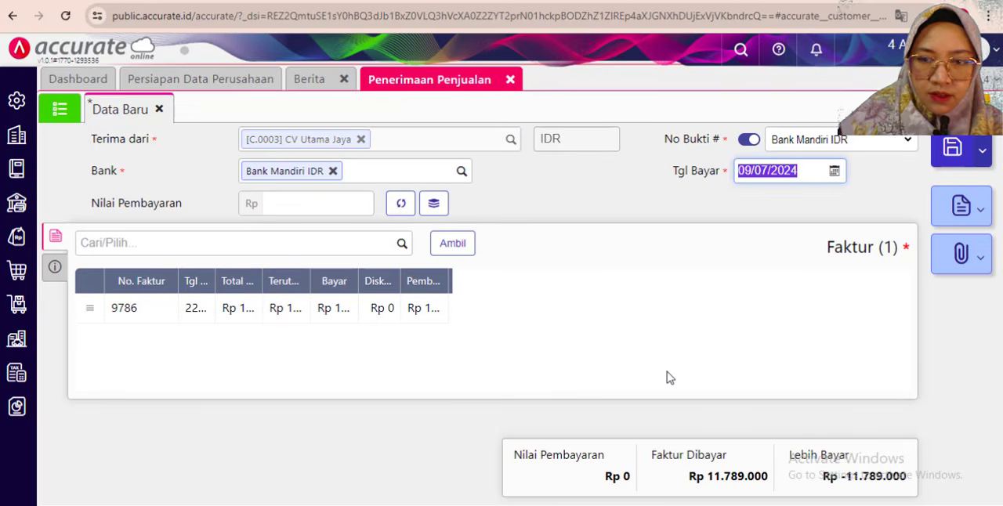
pyautogui.write('14')
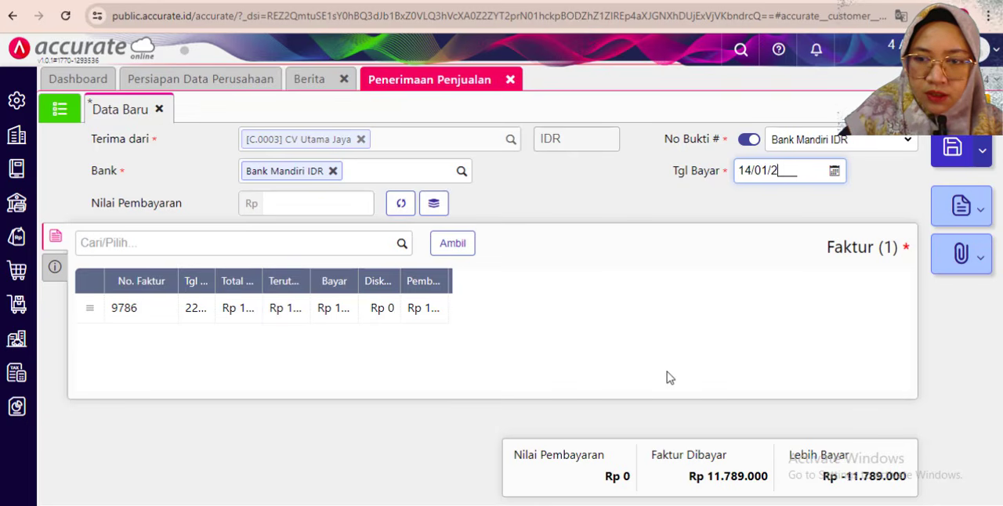
pyautogui.click(589, 316)
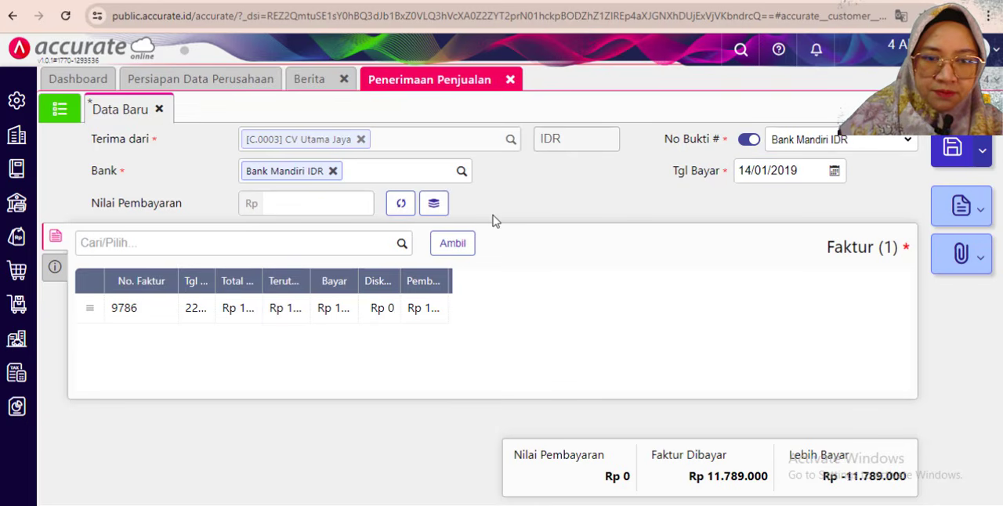
# - Calculate the Nilai Pembayaran of Rp 11.789.000 from the invoice and save the receipt after rechecking its giro details
pyautogui.click(399, 205)
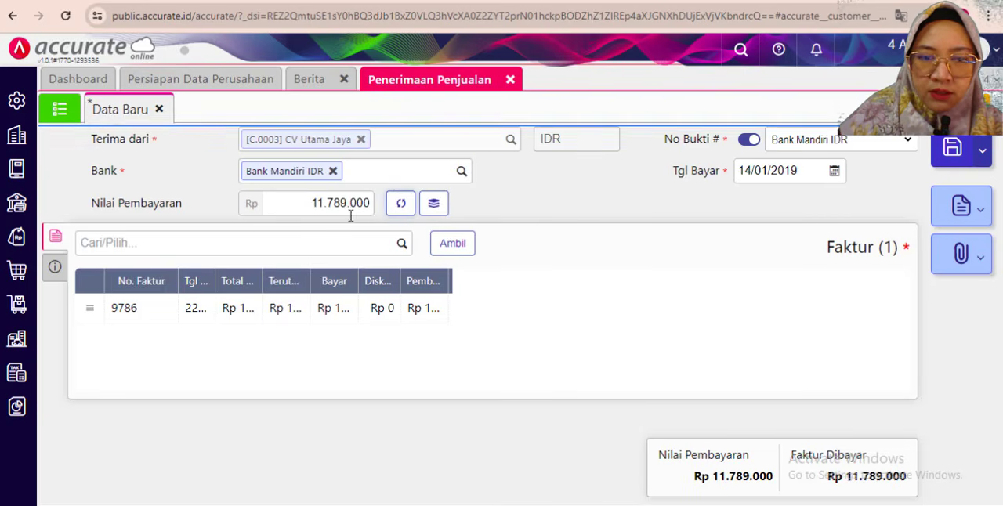
pyautogui.moveTo(540, 352); pyautogui.dragTo(709, 423)
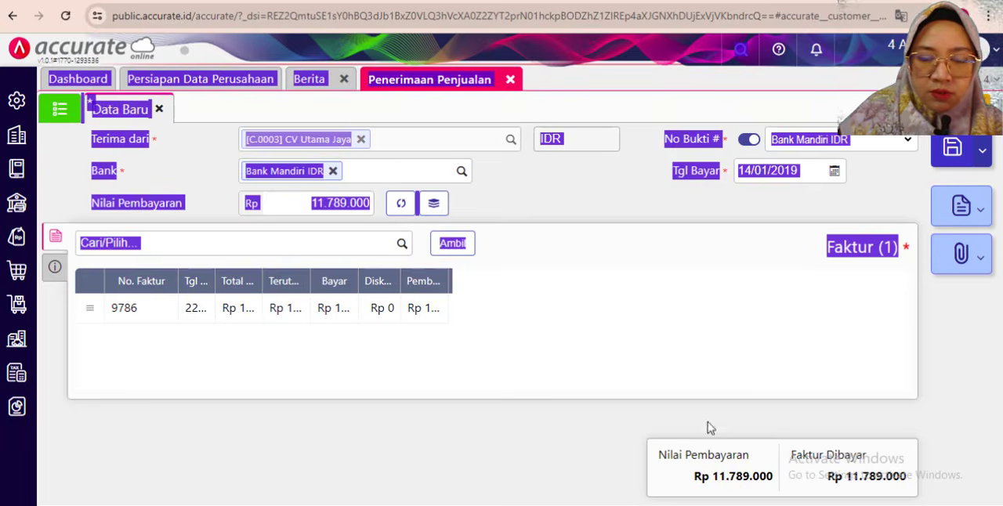
pyautogui.click(633, 336)
pyautogui.click(54, 266)
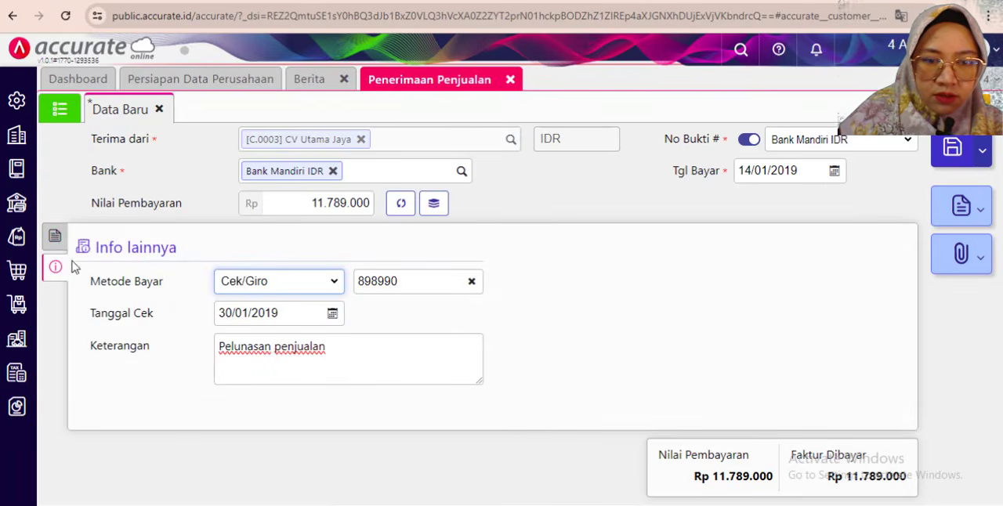
pyautogui.click(105, 232)
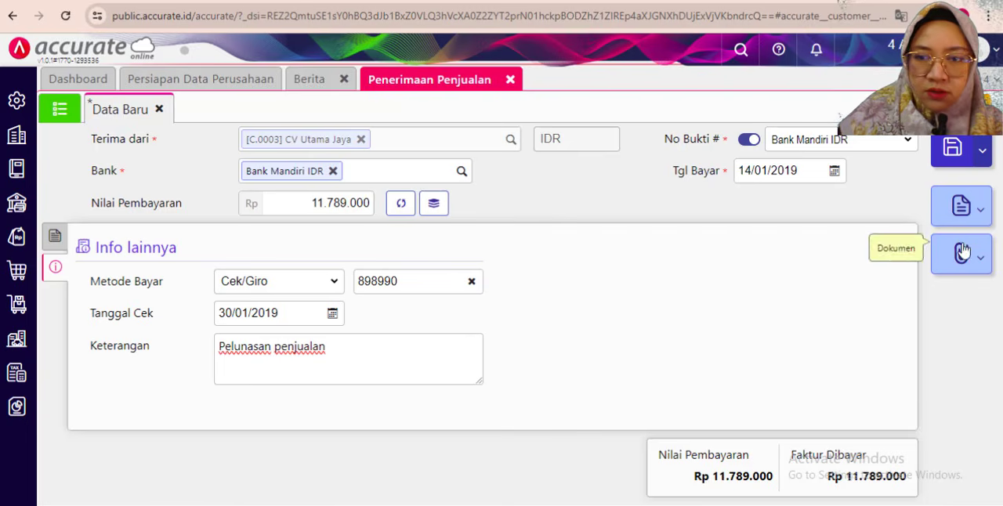
pyautogui.click(945, 154)
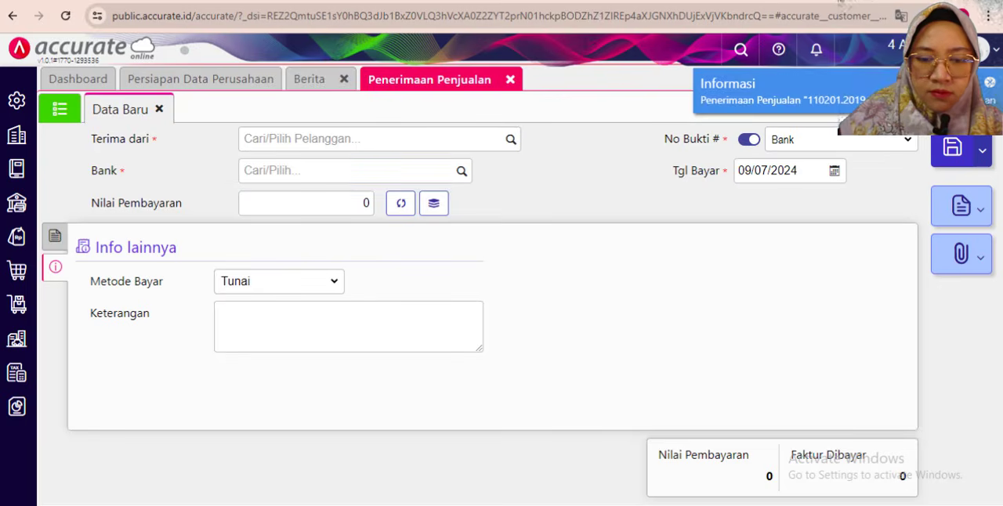
# - Read the 15 January 2019 salesman task in the exercise PDF and open a new Karyawan record in Accurate Online
pyautogui.hotkey('alt', 'Tab')
pyautogui.scroll(-2, 90, 260)
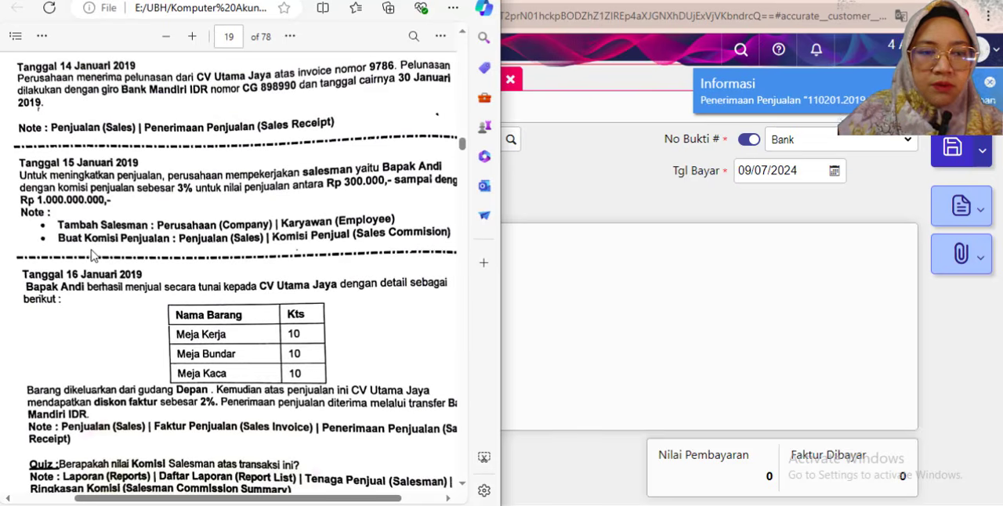
pyautogui.scroll(-2, 93, 255)
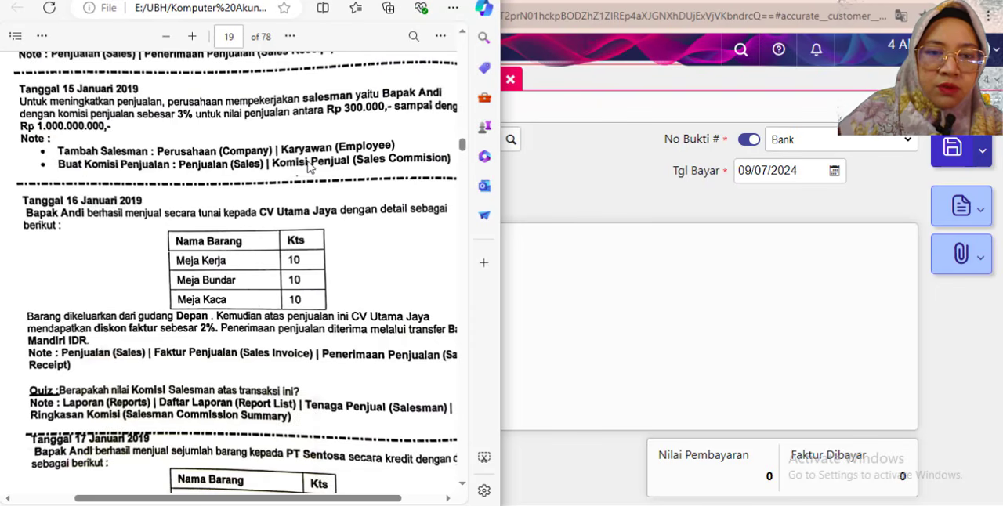
pyautogui.hotkey('alt', 'Tab')
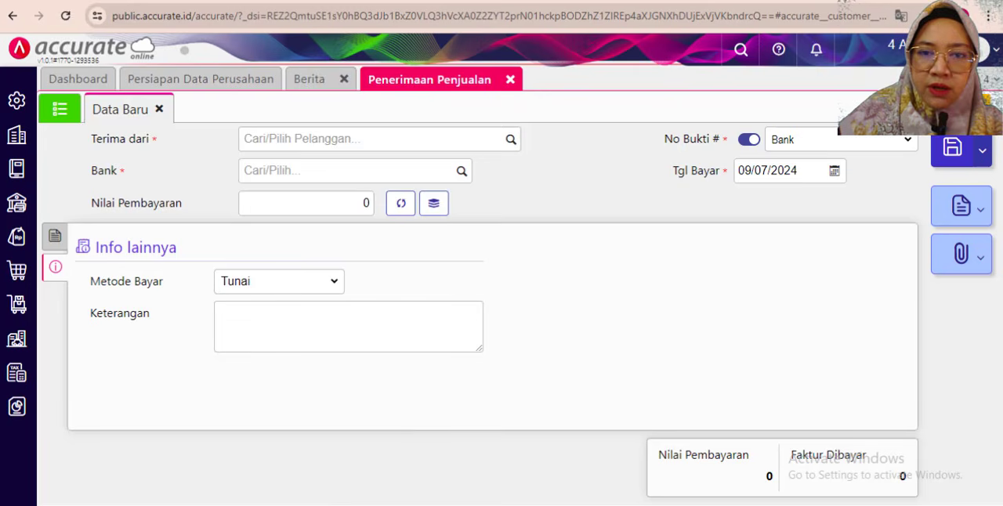
pyautogui.click(17, 135)
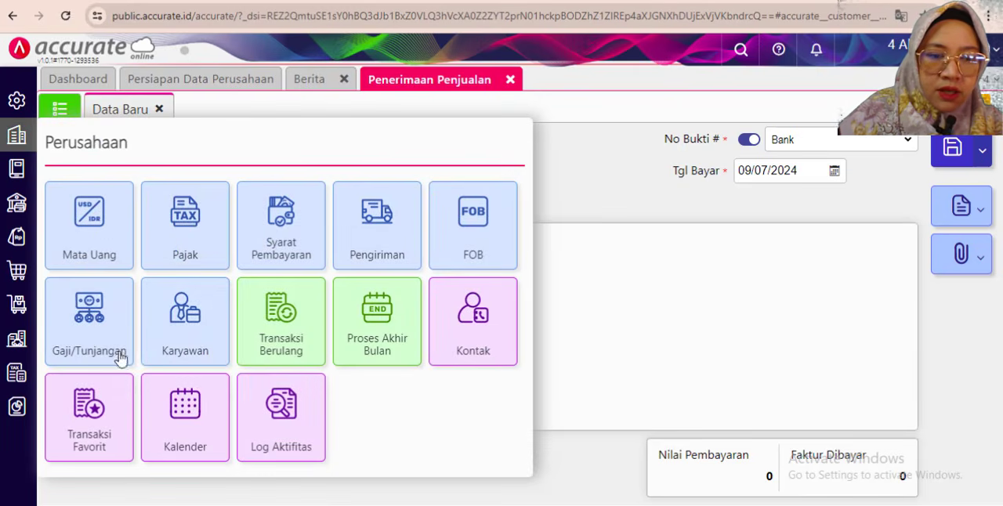
pyautogui.click(185, 329)
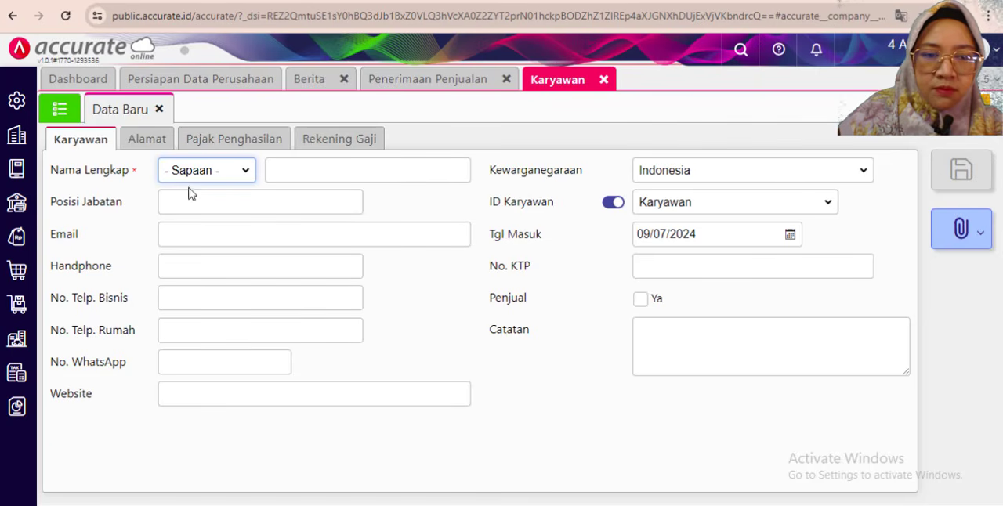
# - Choose the salutation Bapak, enter the salesman's name from the exercise and set Posisi Jabatan to "Salesmen"
pyautogui.click(241, 169)
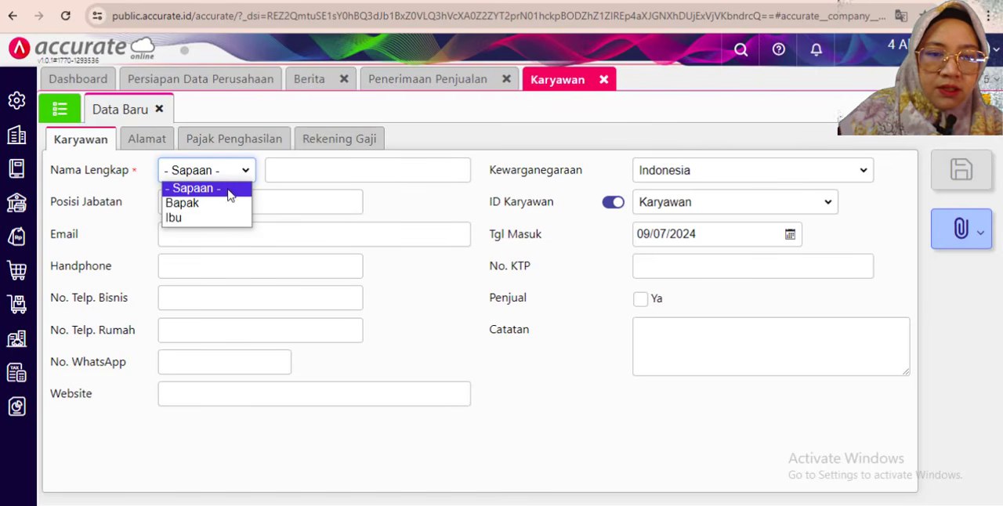
pyautogui.click(215, 206)
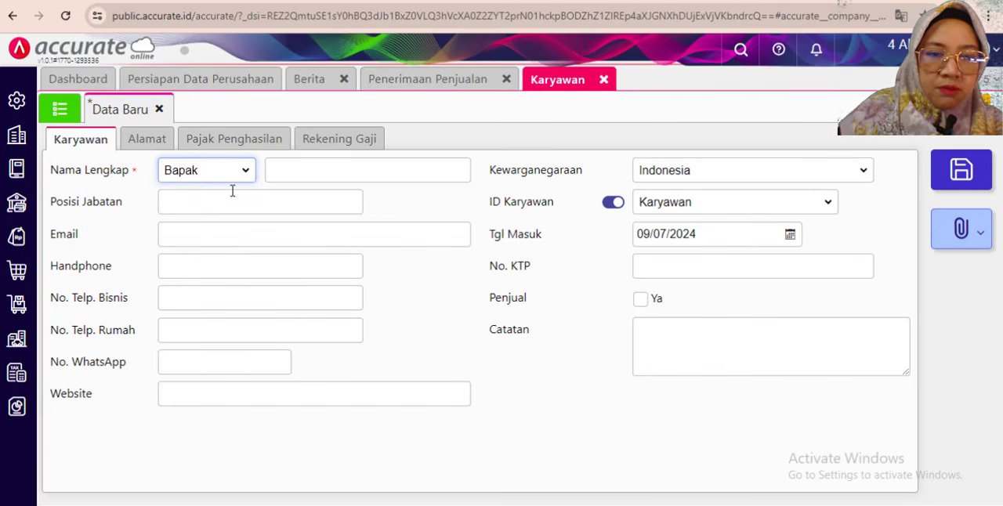
pyautogui.click(294, 173)
pyautogui.write('Andi')
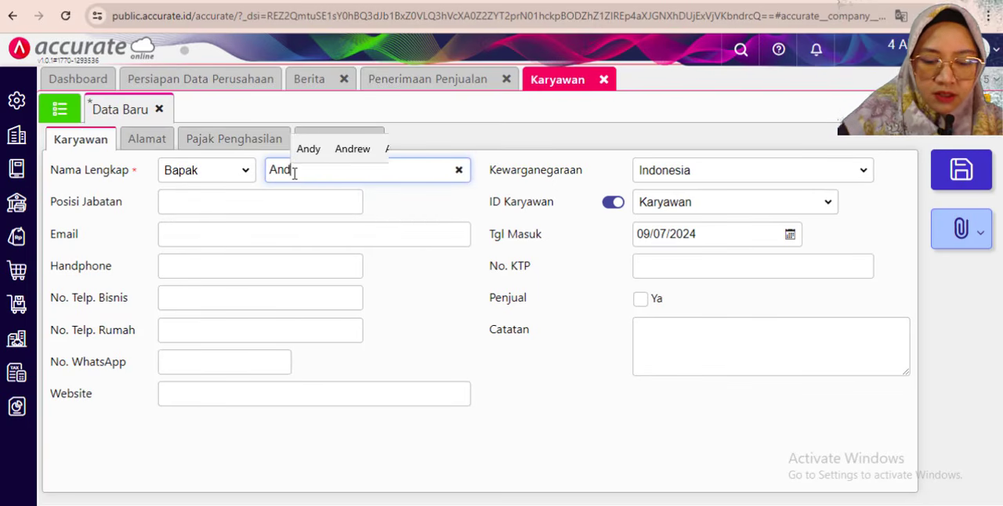
pyautogui.click(211, 207)
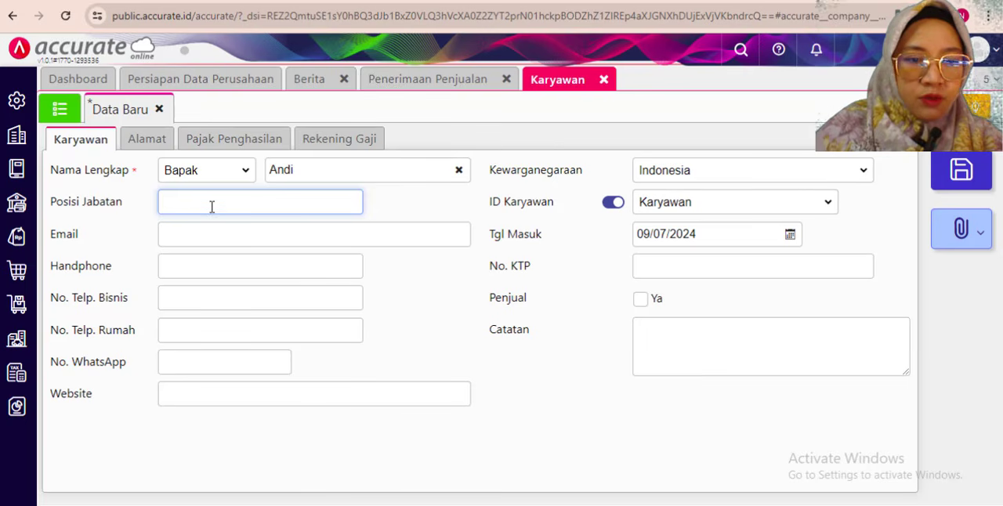
pyautogui.write('Sa')
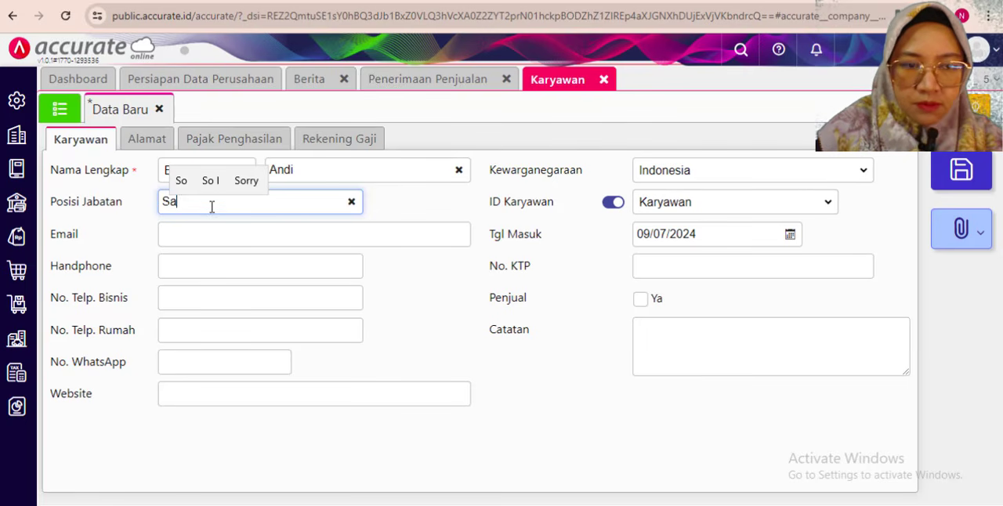
pyautogui.write('lesmen')
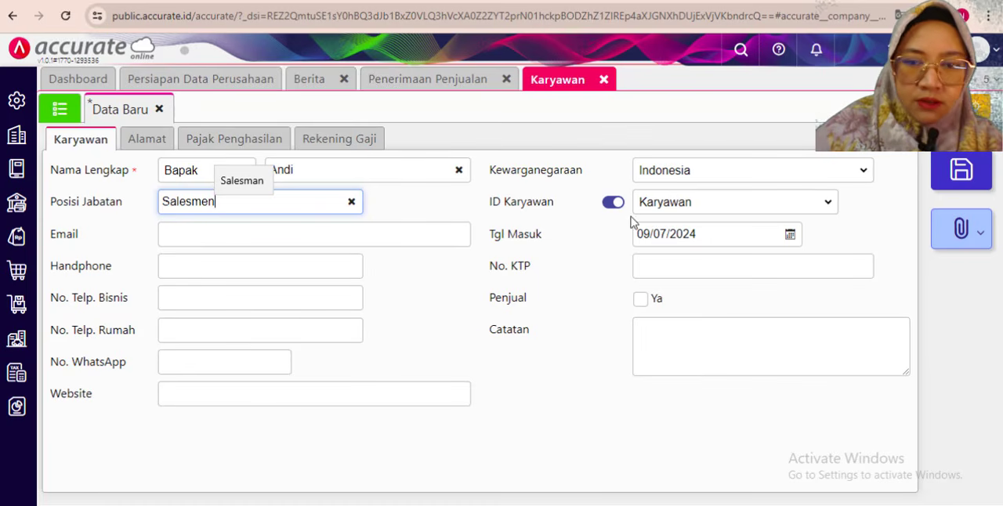
# - Set the new employee's Tgl Masuk to 15/01/2019, checking the date in the exercise PDF
pyautogui.click(699, 233)
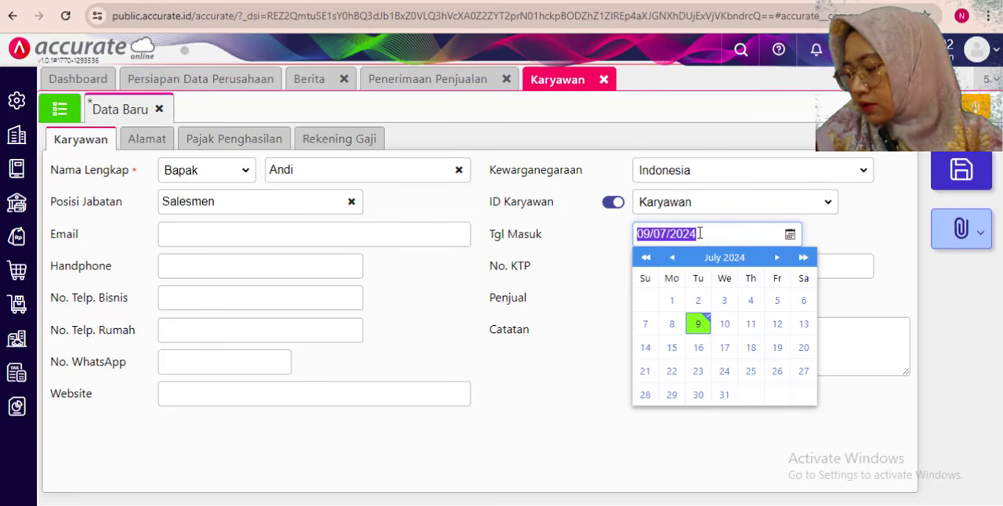
pyautogui.hotkey('alt', 'Tab')
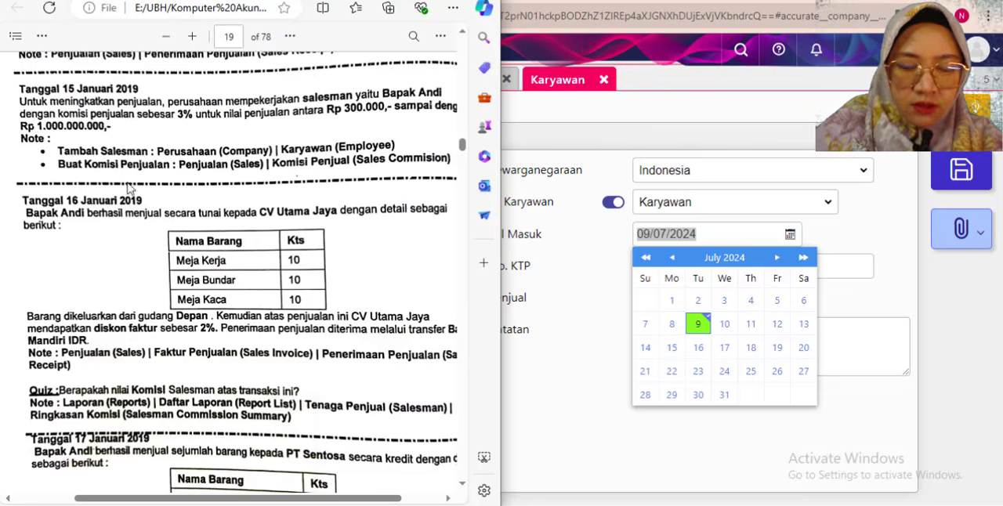
pyautogui.click(721, 232)
pyautogui.moveTo(716, 231); pyautogui.dragTo(597, 232)
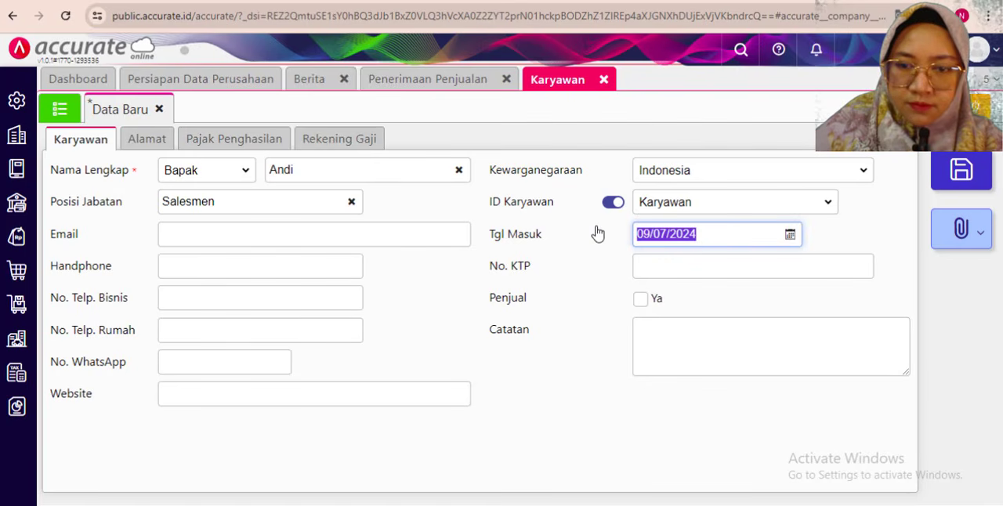
pyautogui.write('15')
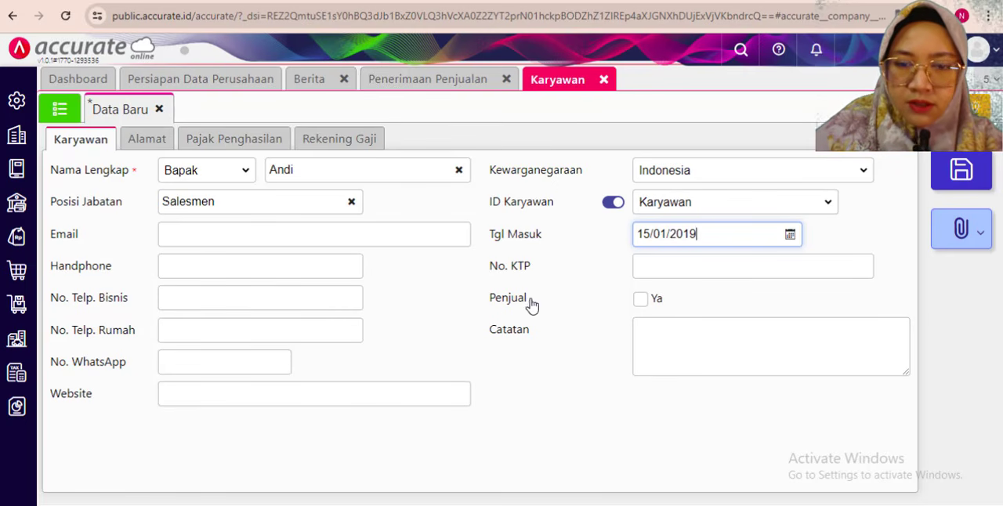
# - Mark the employee as Penjual and save the record, closing the Karyawan and Penerimaan Penjualan forms
pyautogui.click(640, 303)
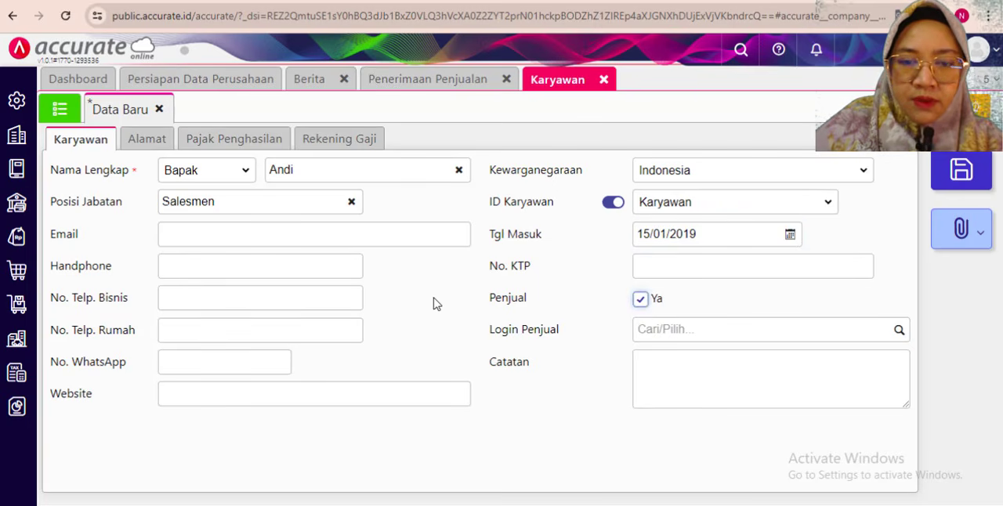
pyautogui.click(960, 170)
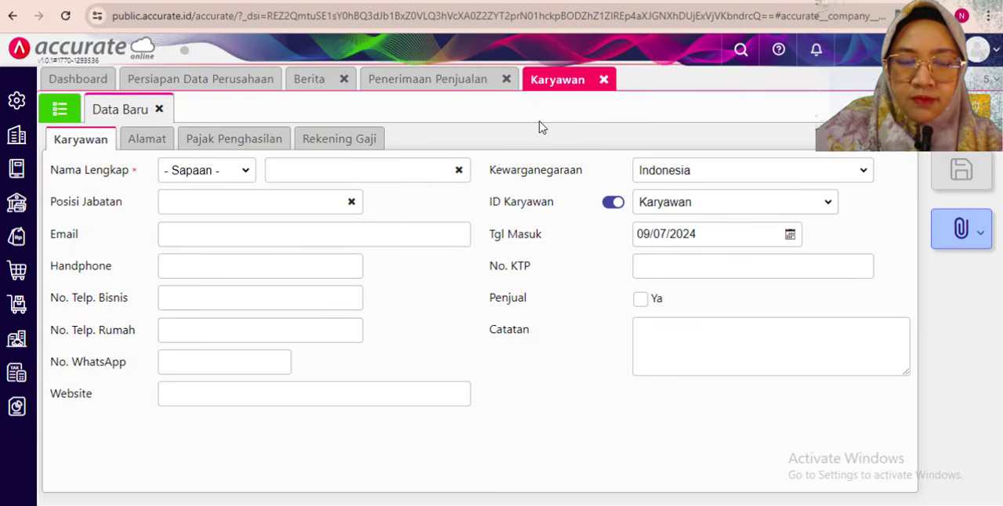
pyautogui.click(603, 80)
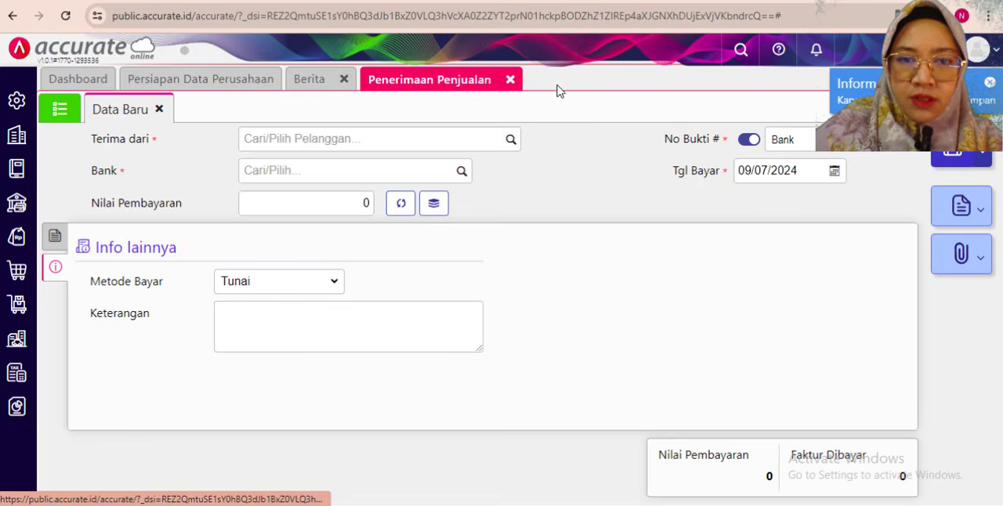
pyautogui.click(510, 81)
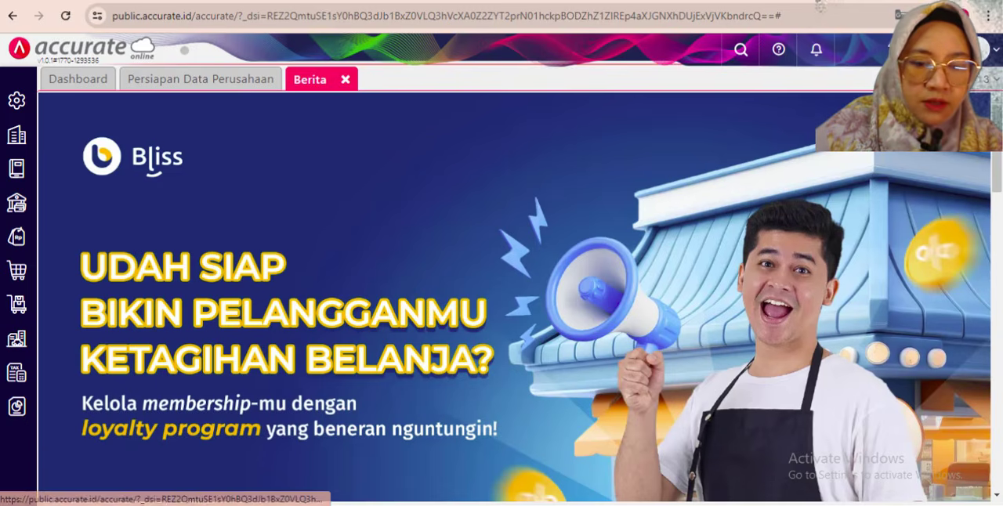
# - Open a new Komisi Penjual record and name the commission calculation "Komisi Penjualan"
pyautogui.click(20, 241)
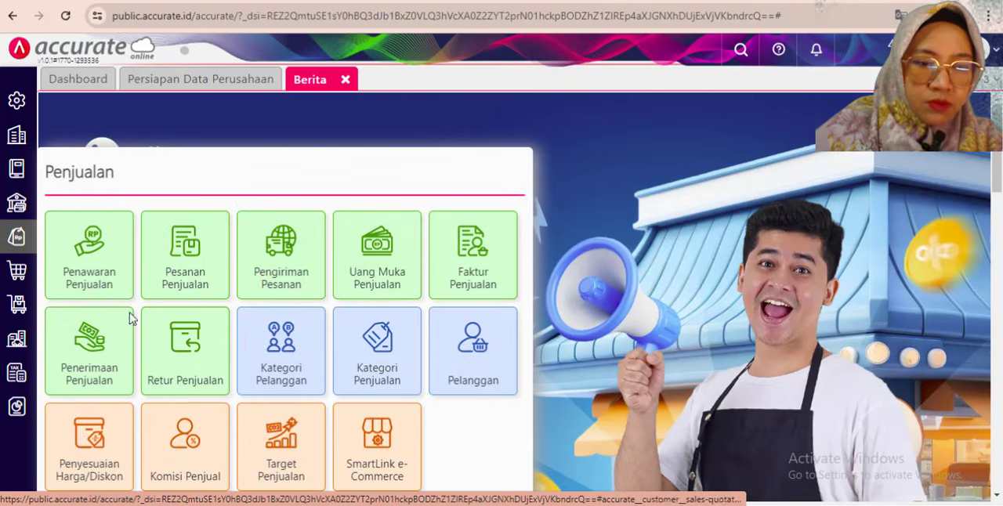
pyautogui.click(198, 462)
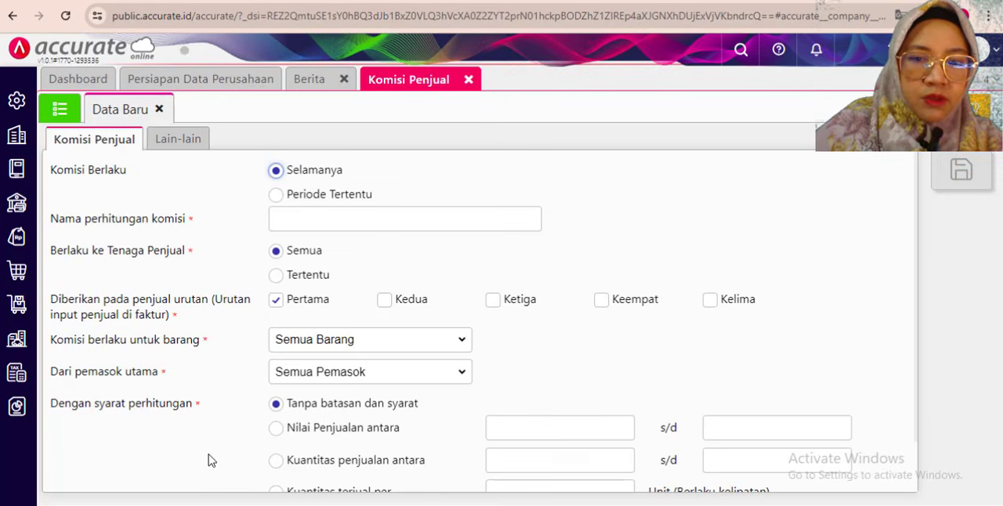
pyautogui.click(314, 223)
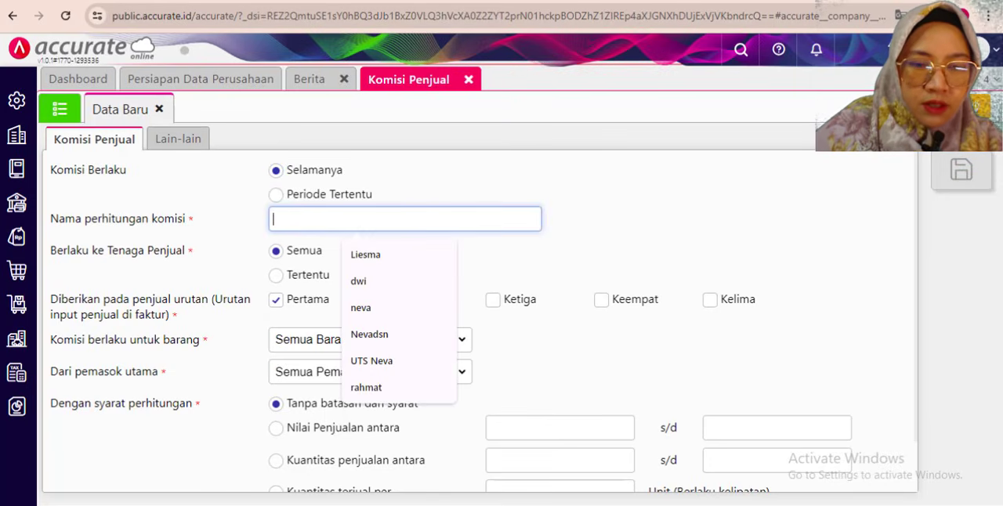
pyautogui.hotkey('alt', 'Tab')
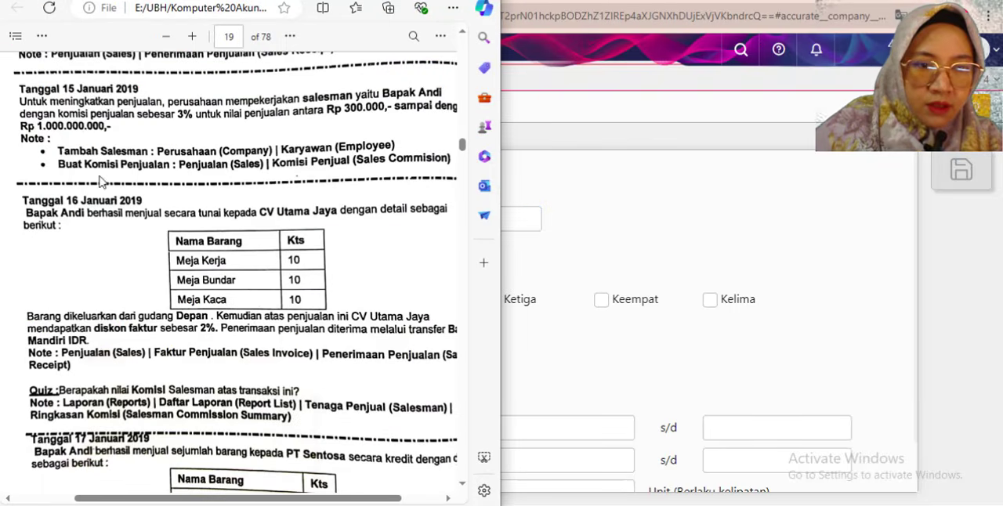
pyautogui.click(582, 238)
pyautogui.click(310, 226)
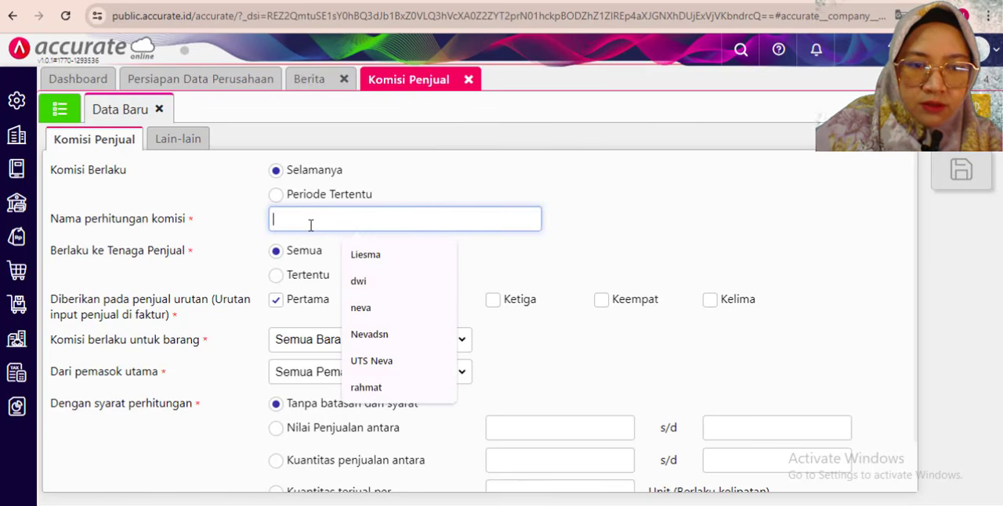
pyautogui.write('L')
pyautogui.press('BackSpace')
pyautogui.write('Komi')
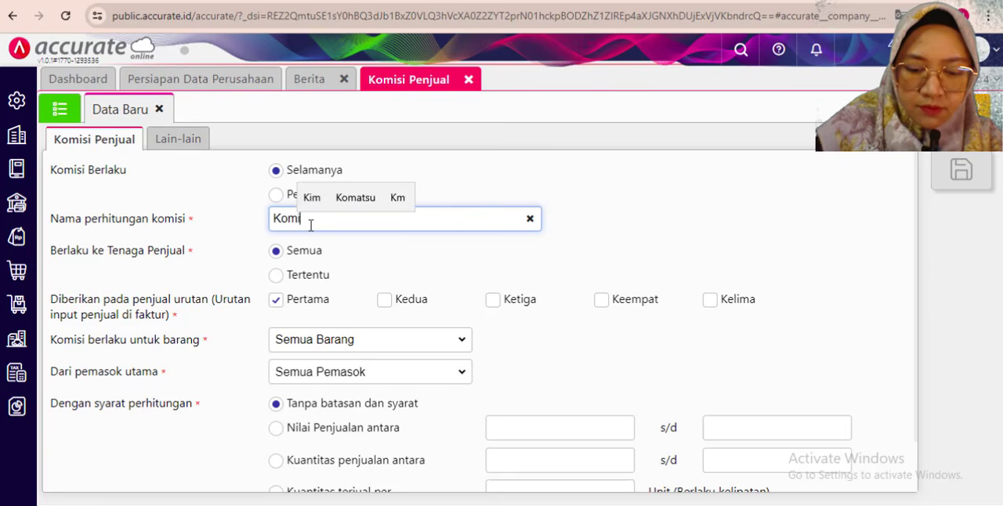
pyautogui.write('si Penjualan')
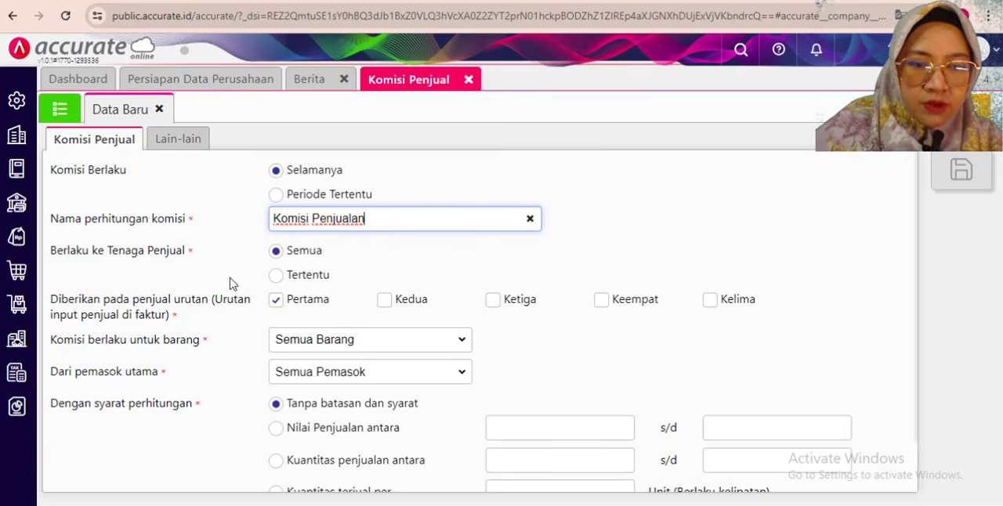
# - Limit Berlaku ke Tenaga Penjual to Tertentu and select the newly added salesman
pyautogui.click(276, 276)
pyautogui.click(835, 280)
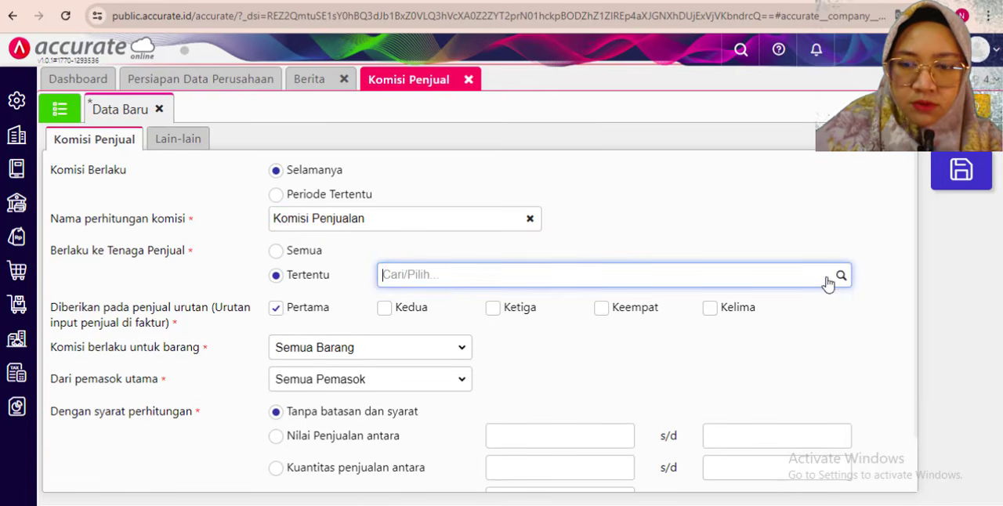
pyautogui.click(447, 313)
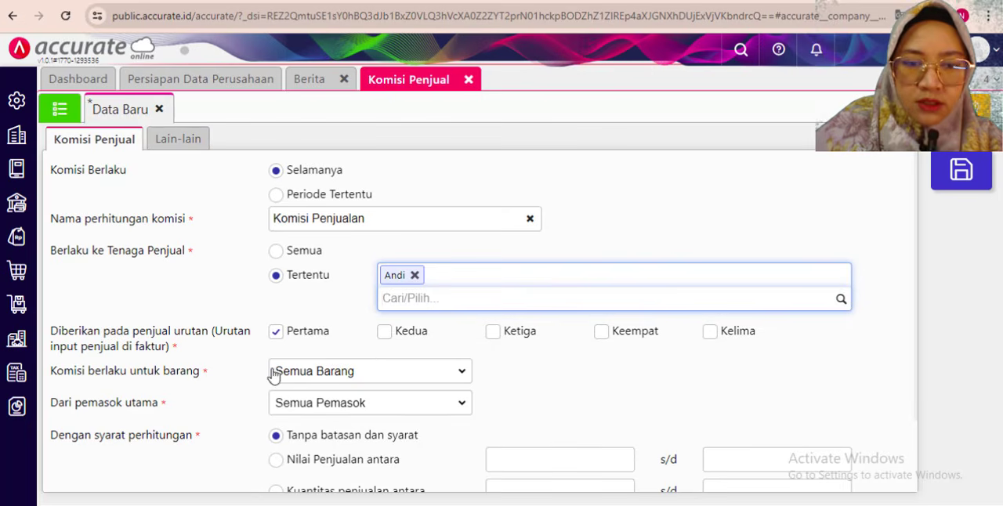
# - Set the commission's calculation condition to Nilai Penjualan antara 300.000 s/d 1.000.000.000
pyautogui.scroll(-1, 139, 347)
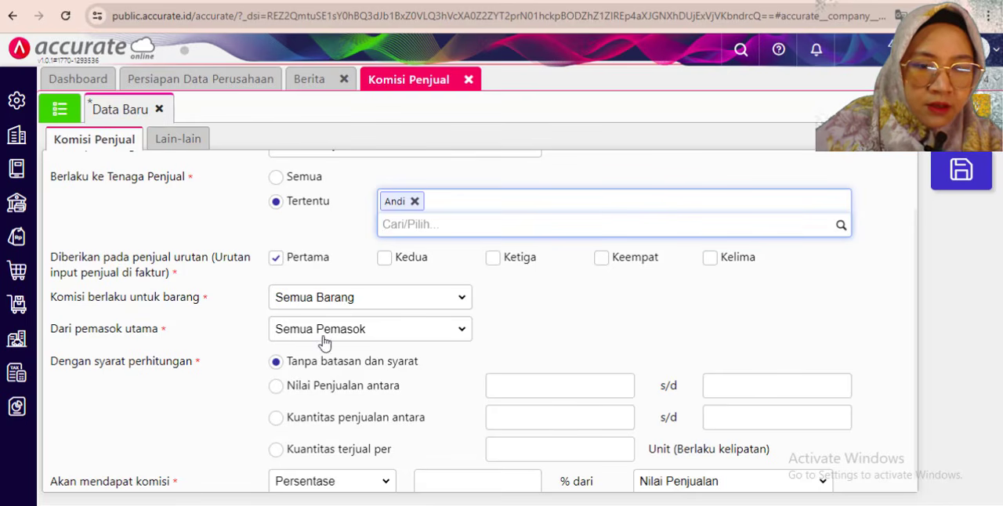
pyautogui.scroll(-1, 262, 354)
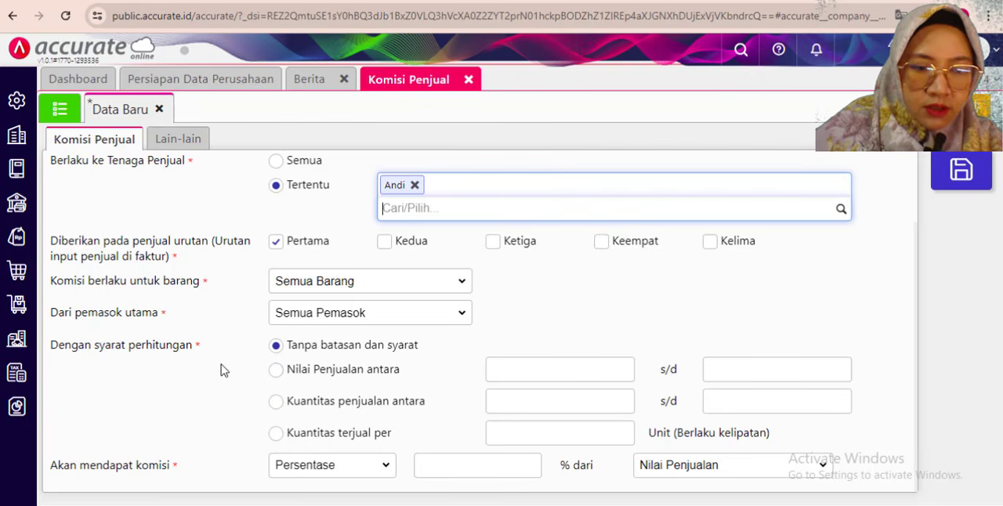
pyautogui.click(280, 378)
pyautogui.click(279, 374)
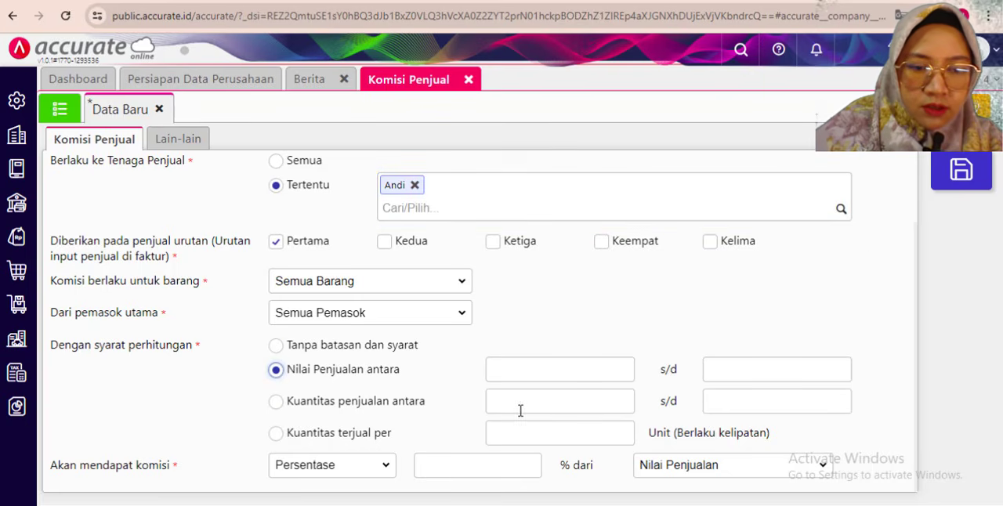
pyautogui.click(591, 367)
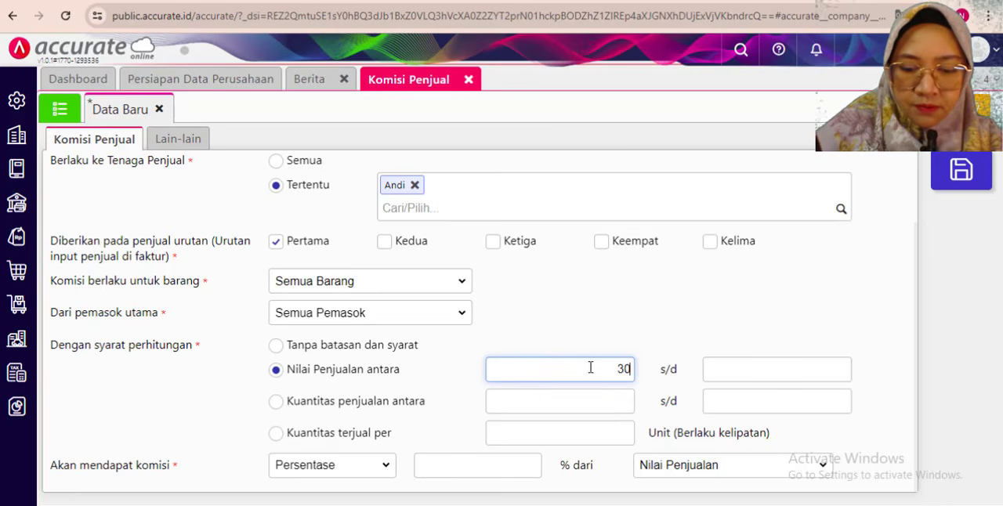
pyautogui.click(753, 373)
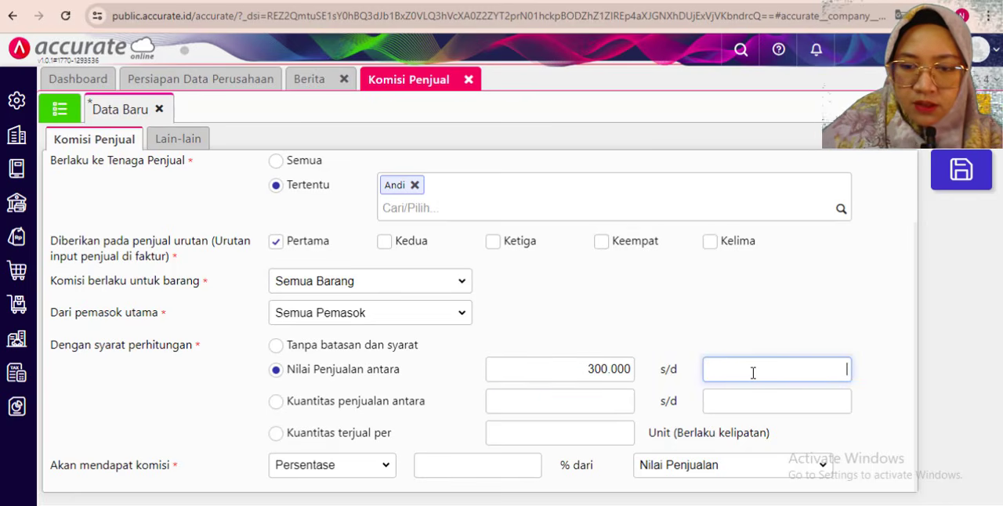
pyautogui.write('1.000.000.000')
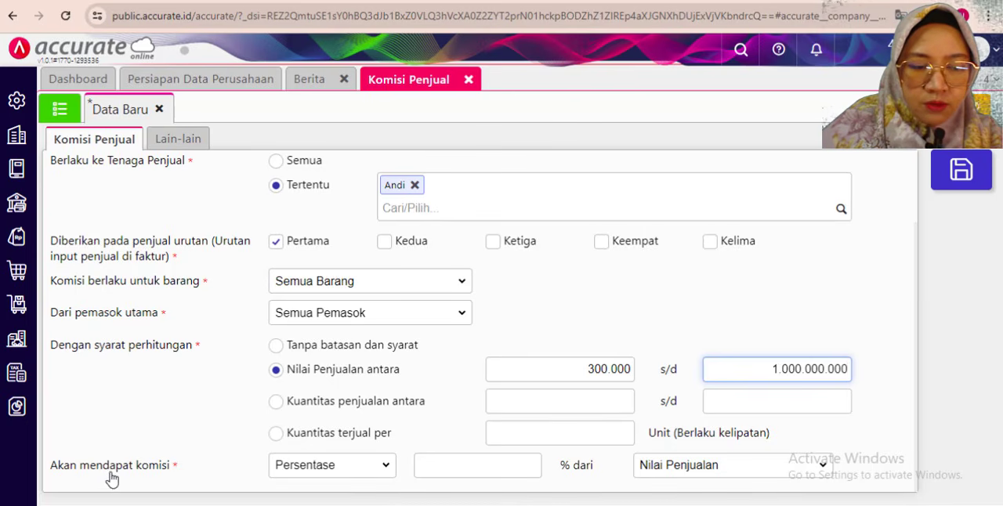
# - Set the commission to a Persentase of 3% dari Nilai Penjualan and save the record after reviewing it
pyautogui.click(364, 466)
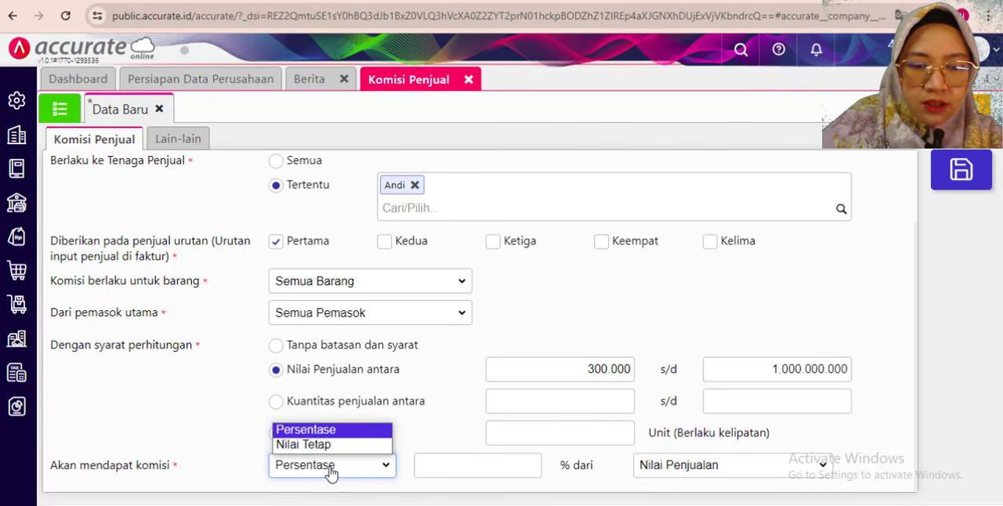
pyautogui.click(331, 432)
pyautogui.click(493, 472)
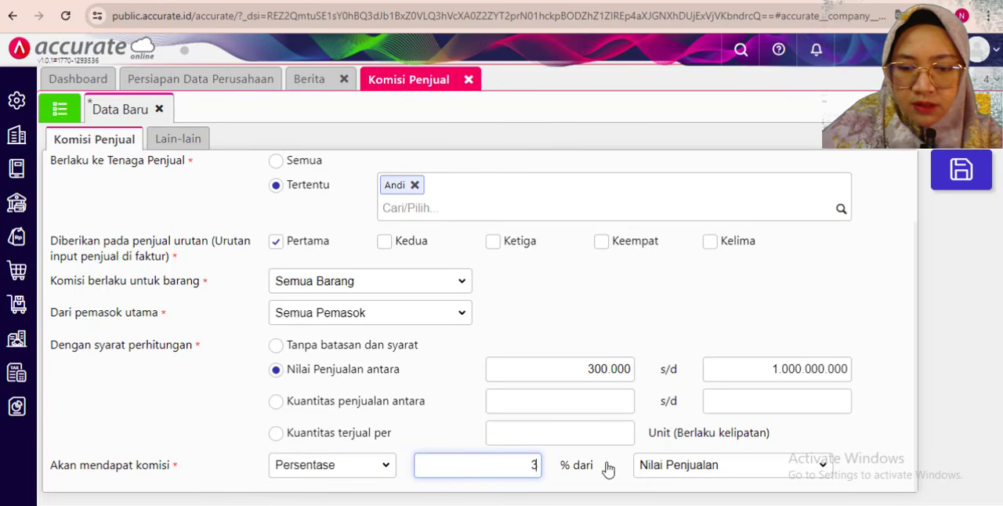
pyautogui.click(862, 424)
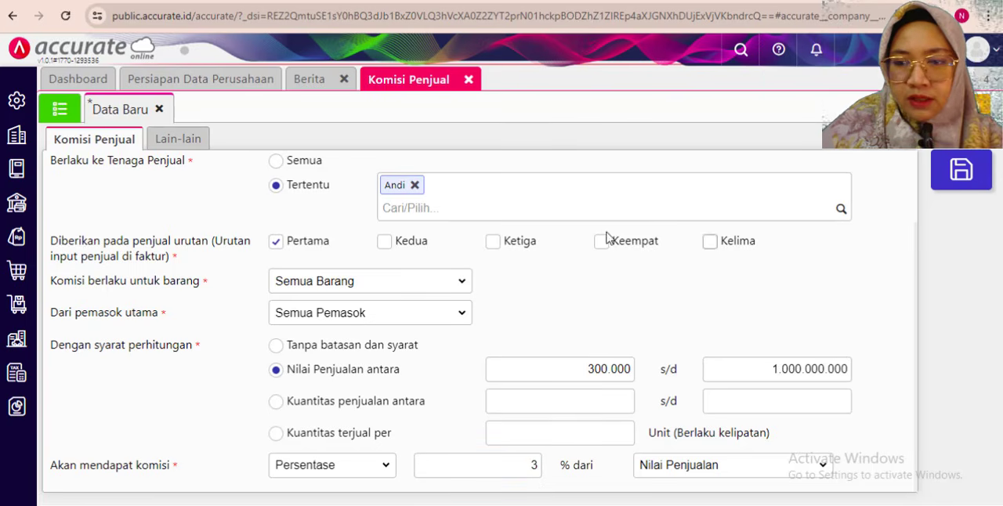
pyautogui.scroll(2, 607, 292)
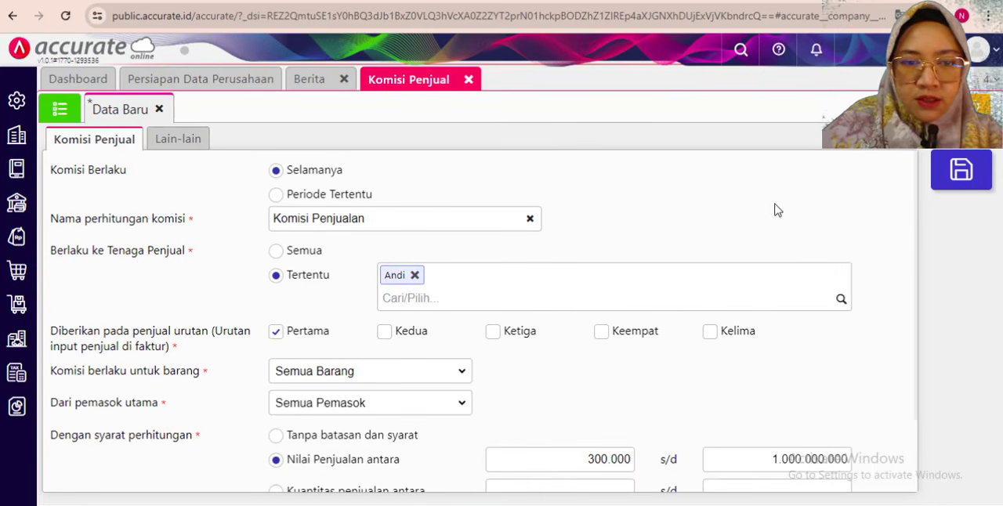
pyautogui.click(960, 170)
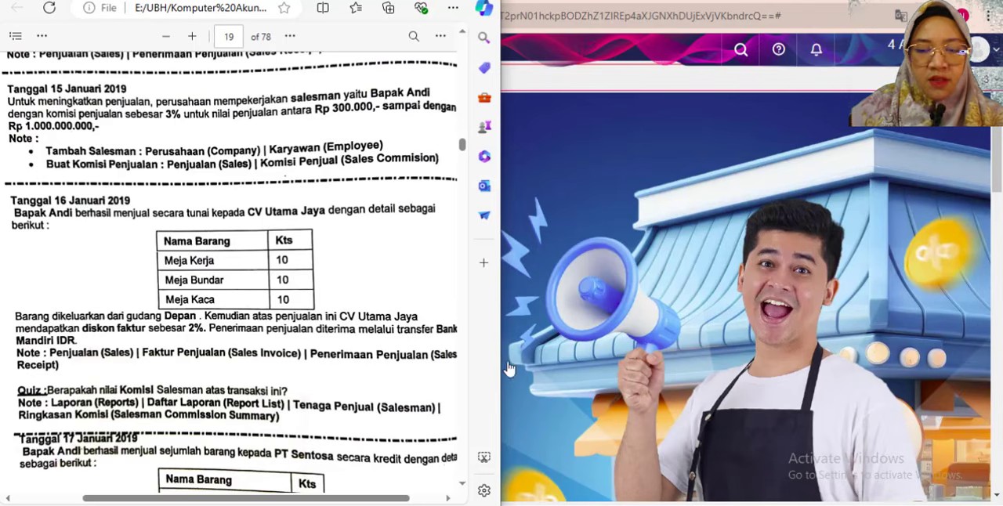
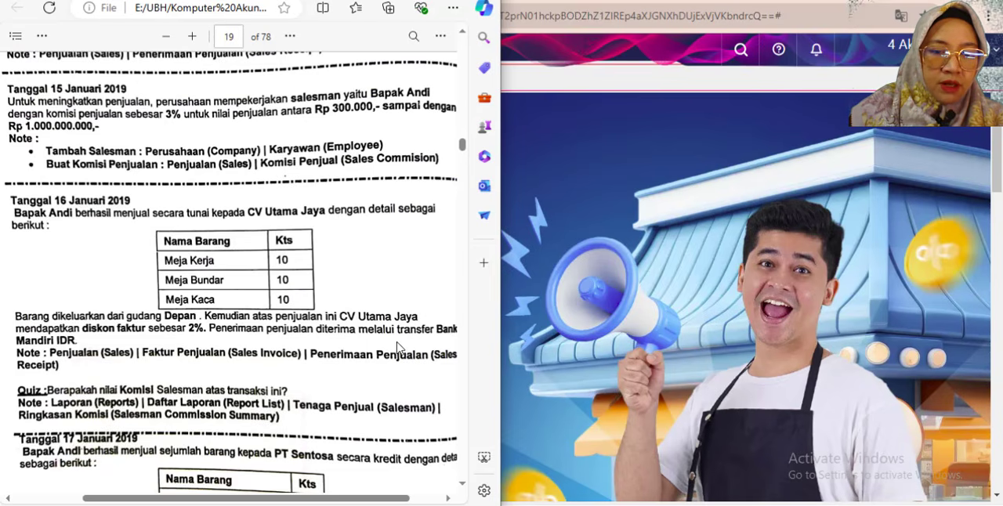
# - Start a new Faktur Penjualan and select CV Utama Jaya as the Pelanggan
pyautogui.click(613, 7)
pyautogui.click(18, 272)
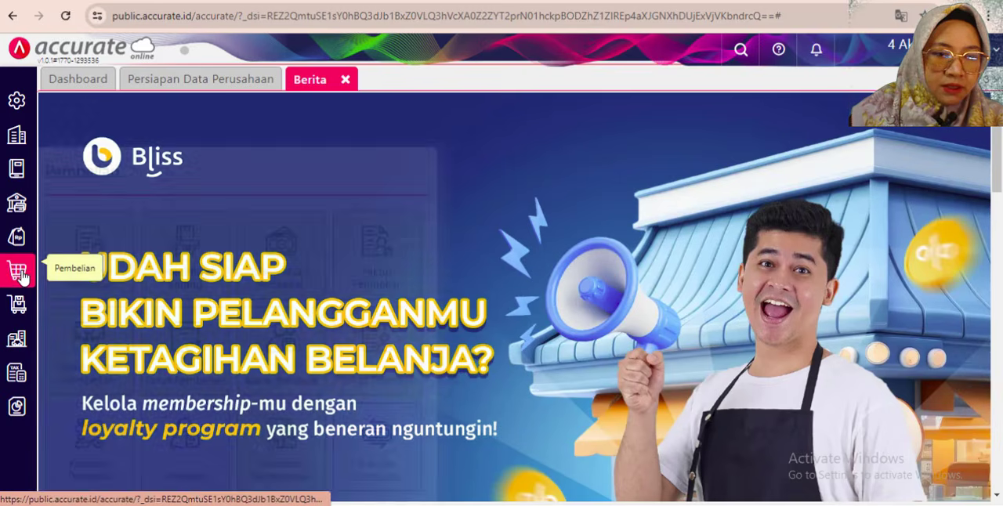
pyautogui.click(31, 243)
pyautogui.click(478, 278)
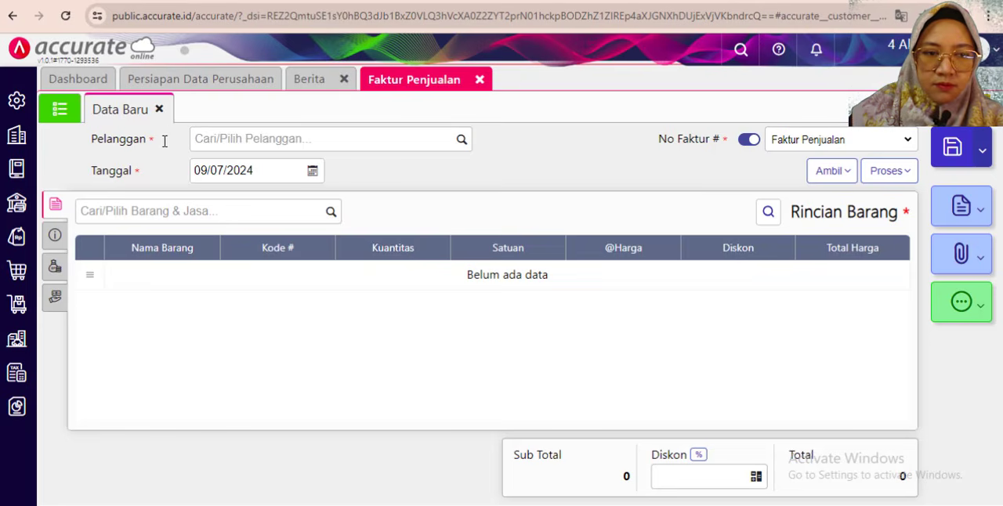
pyautogui.click(241, 148)
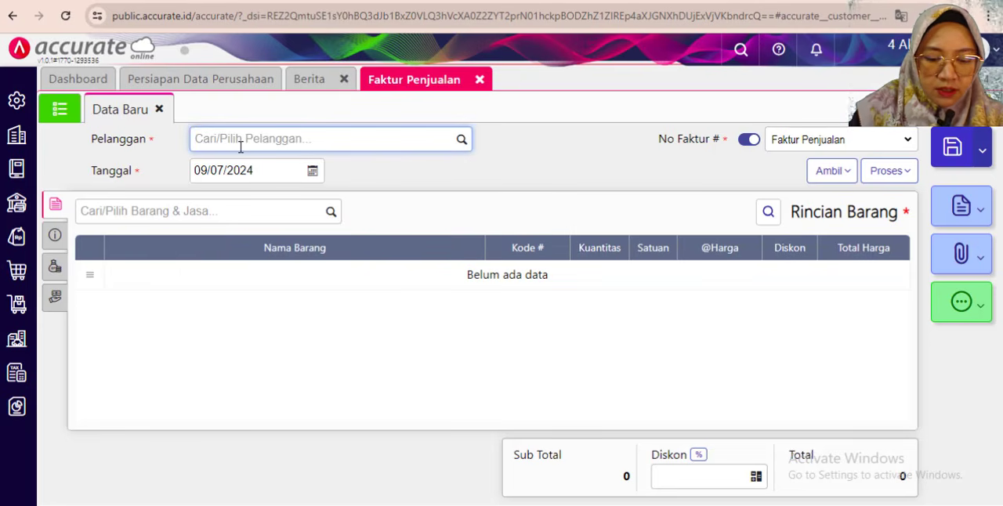
pyautogui.write('utama')
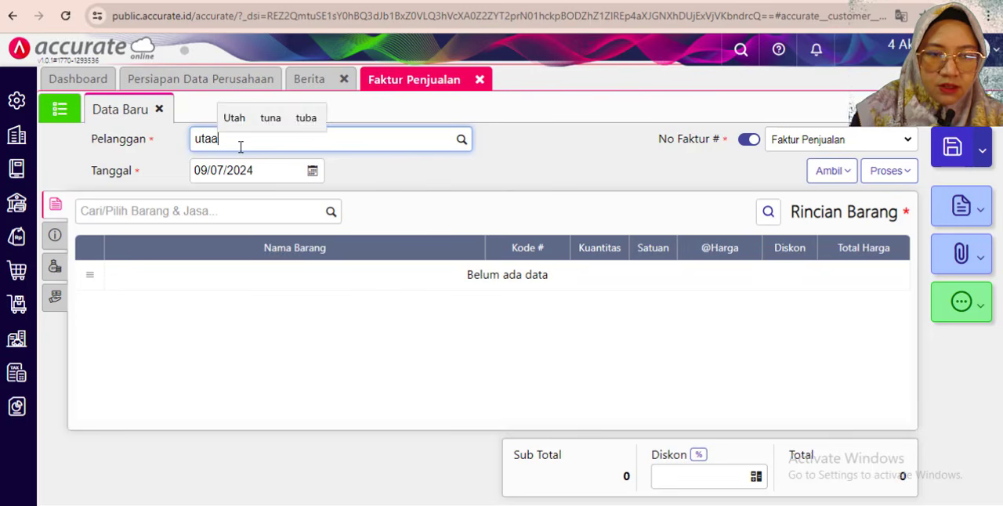
pyautogui.press('BackSpace')
pyautogui.write('ma')
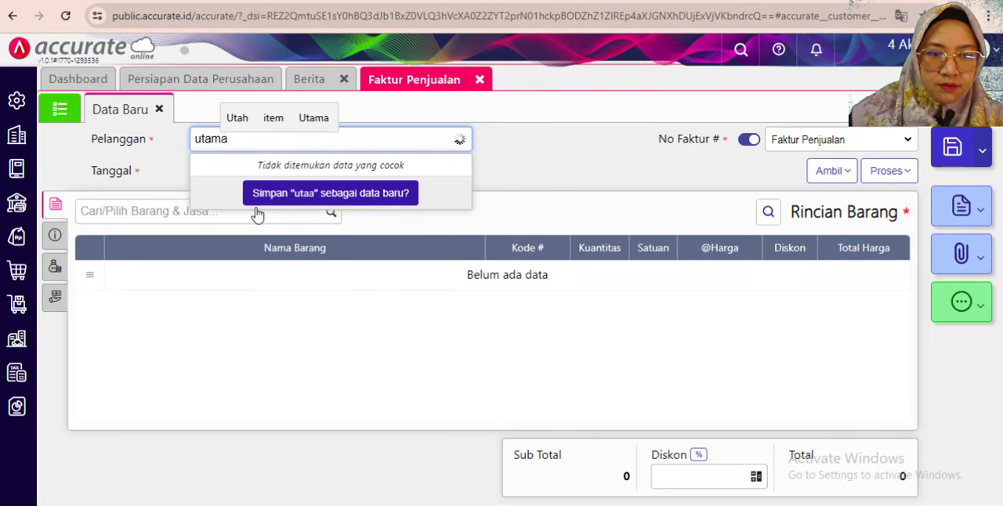
pyautogui.press('Return')
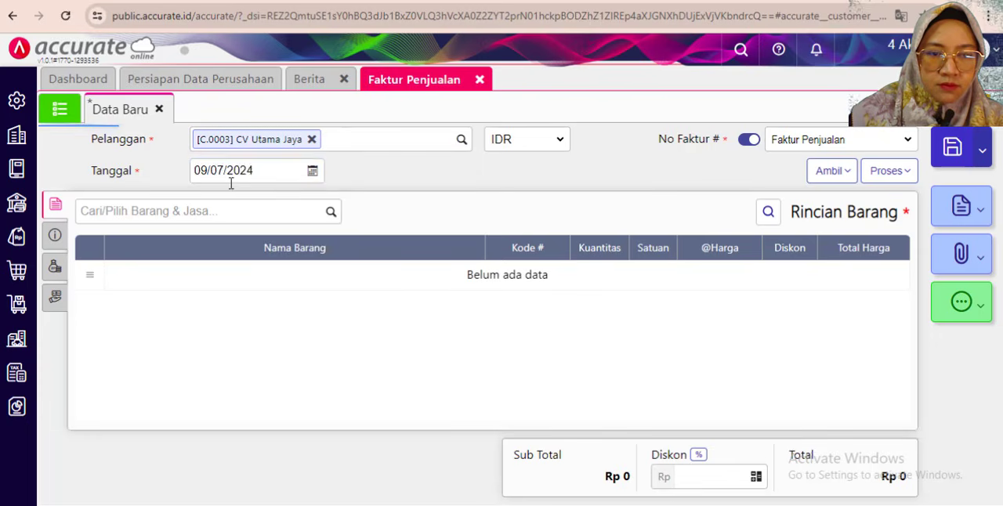
# - Set the sales invoice's Tanggal to 16/01/2019
pyautogui.click(223, 172)
pyautogui.write('16')
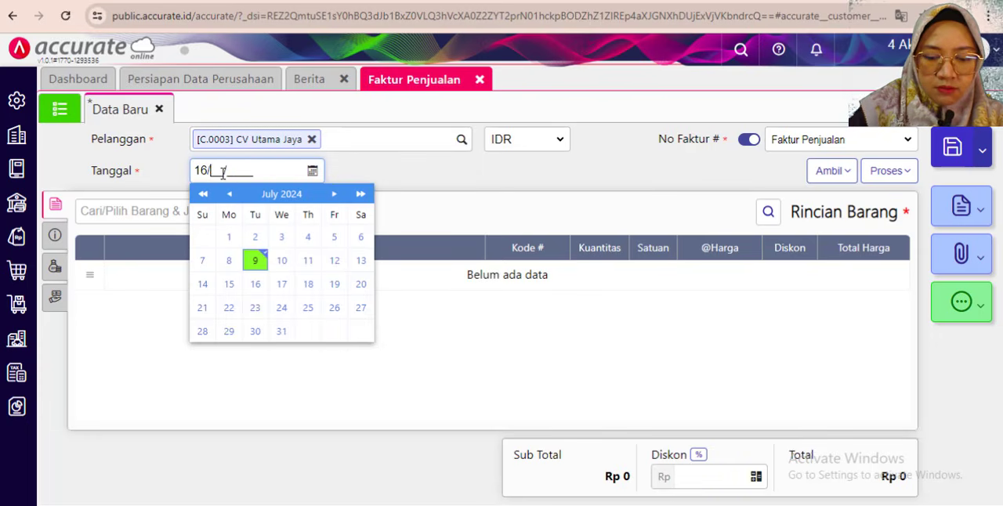
pyautogui.click(449, 192)
# - Add Meja Kerja to the invoice with a Kuantitas of 10 and assign the salesman as its Penjual
pyautogui.click(142, 206)
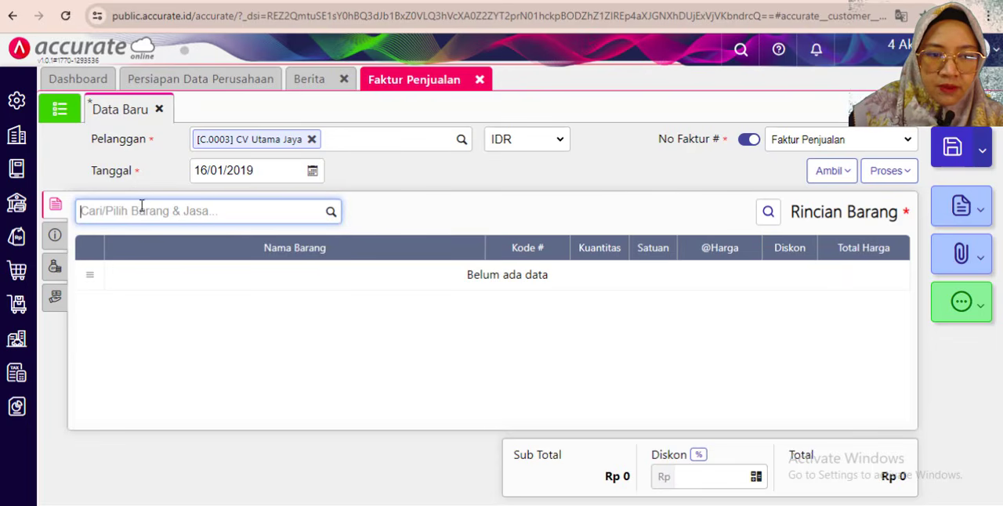
pyautogui.doubleClick(474, 1)
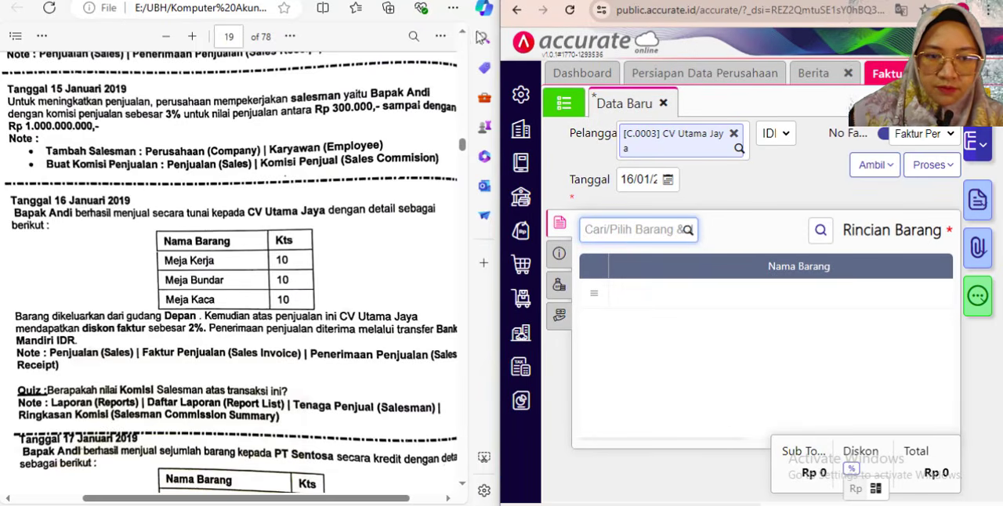
pyautogui.click(610, 233)
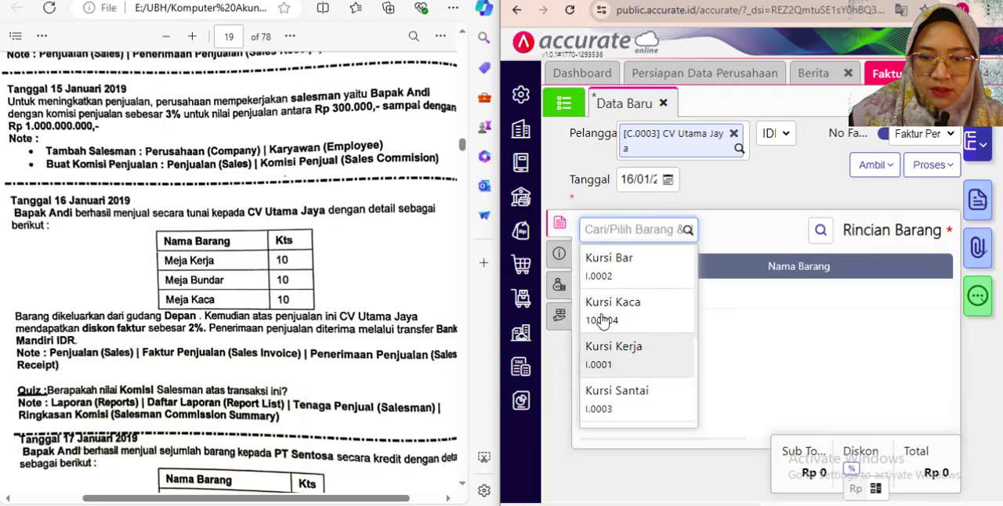
pyautogui.write('kerja')
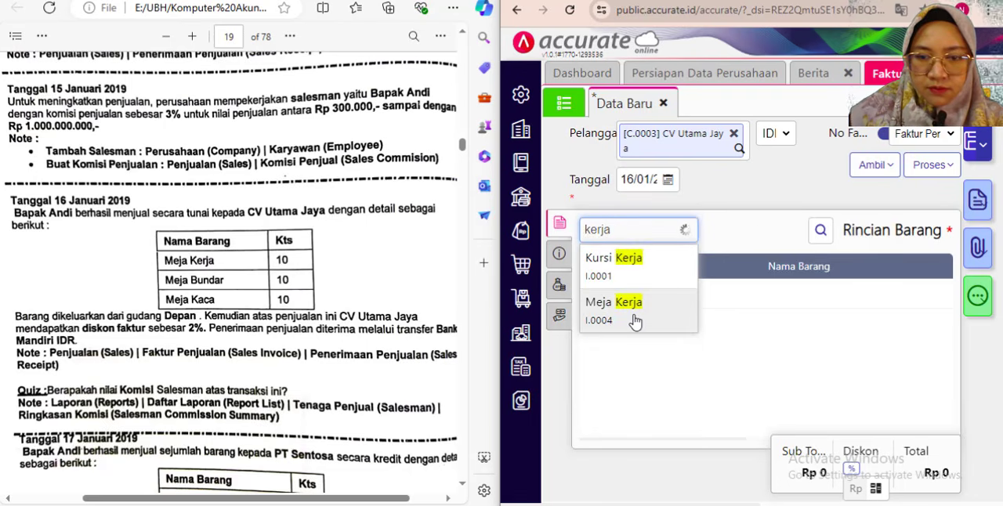
pyautogui.click(634, 316)
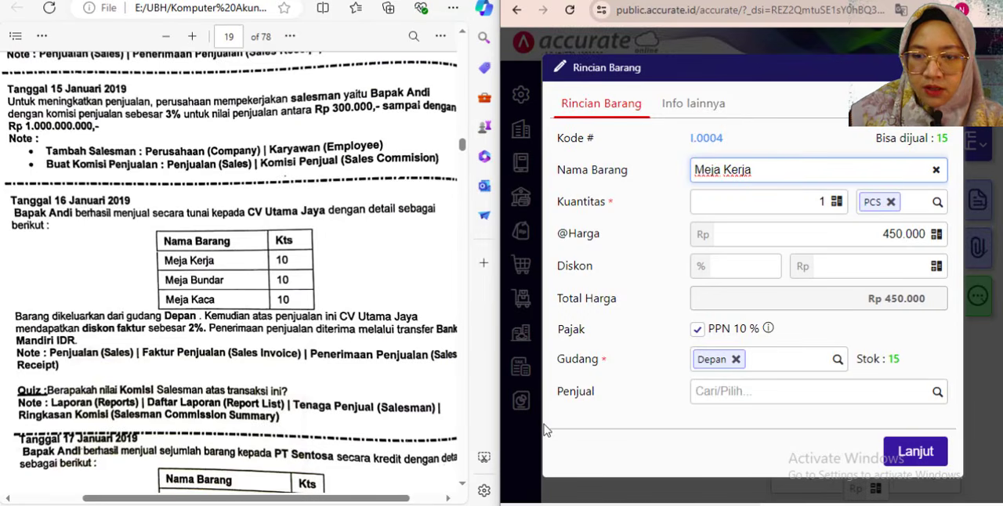
pyautogui.click(827, 202)
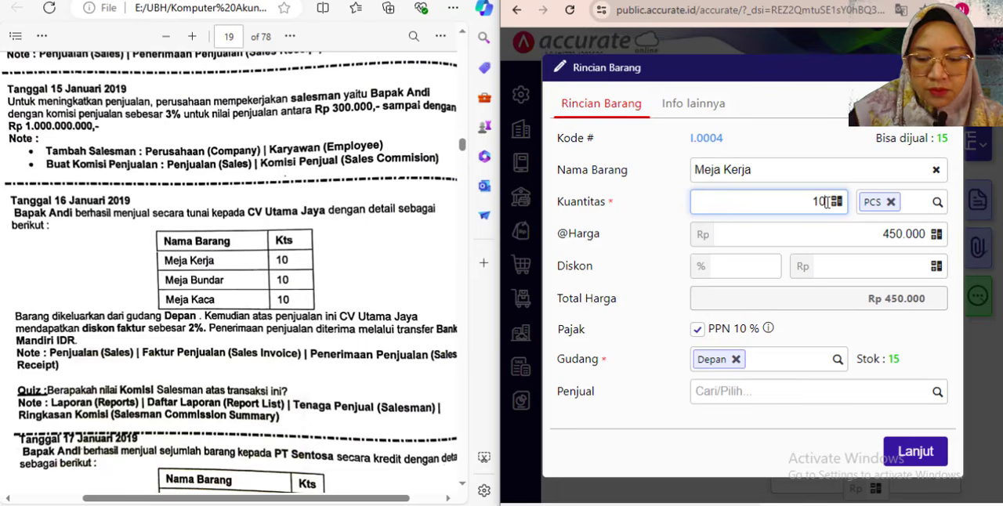
pyautogui.click(815, 335)
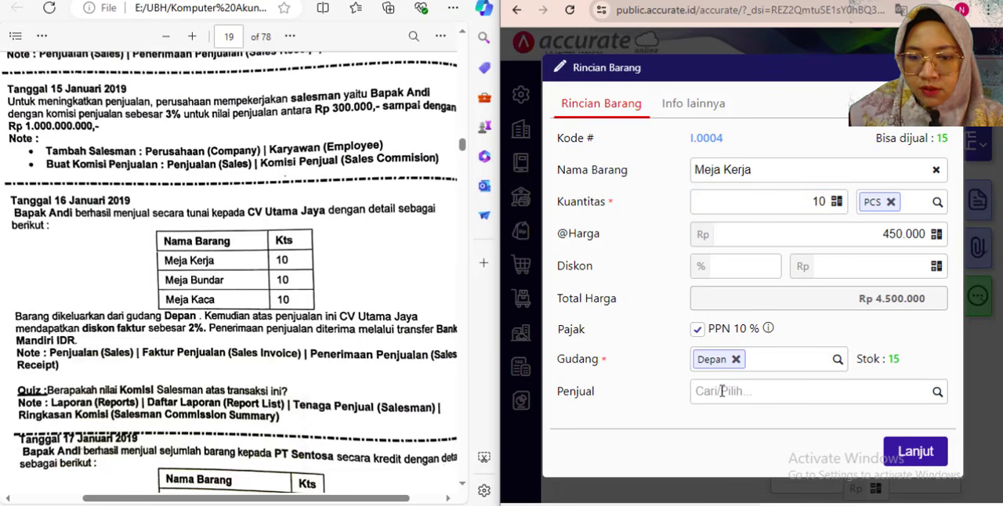
pyautogui.click(936, 392)
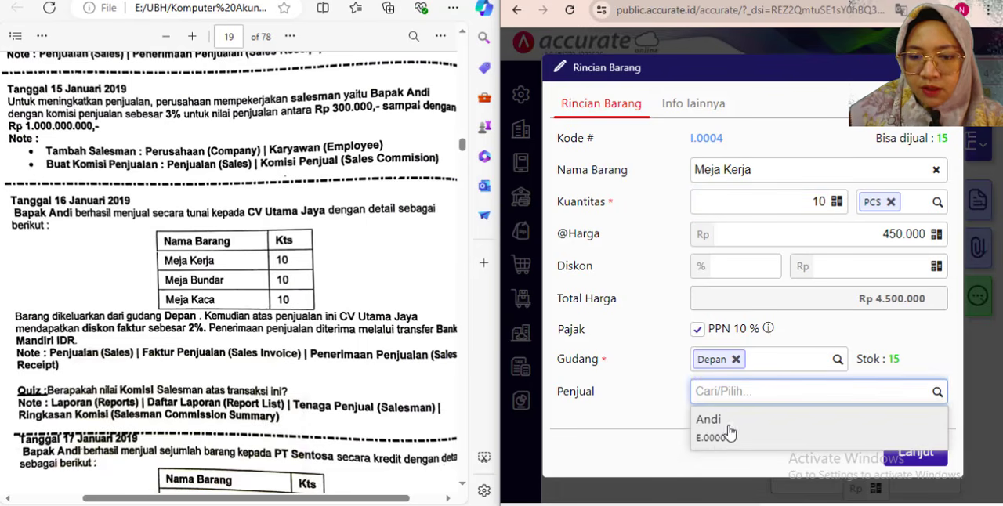
pyautogui.click(709, 436)
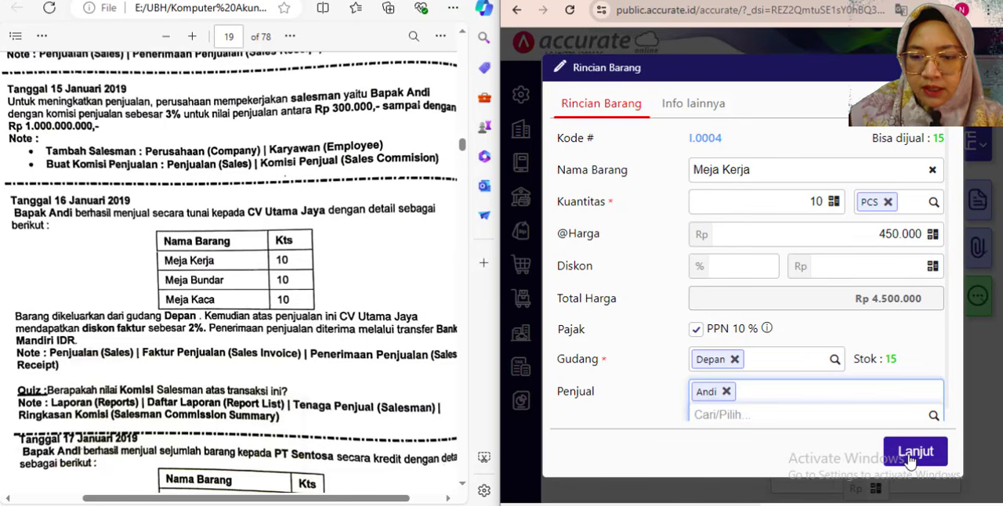
pyautogui.click(915, 453)
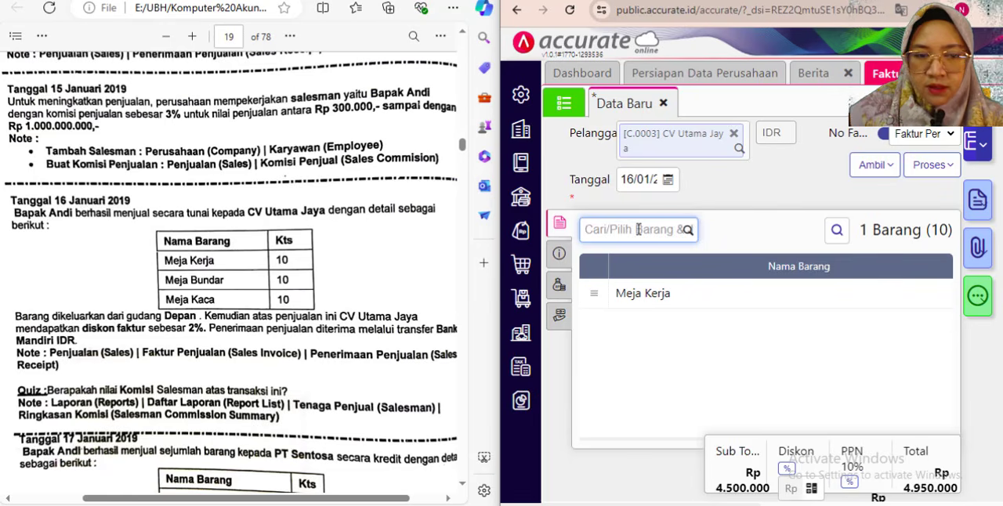
# - Add Meja Bundar to the invoice with a Kuantitas of 10
pyautogui.write('bunda')
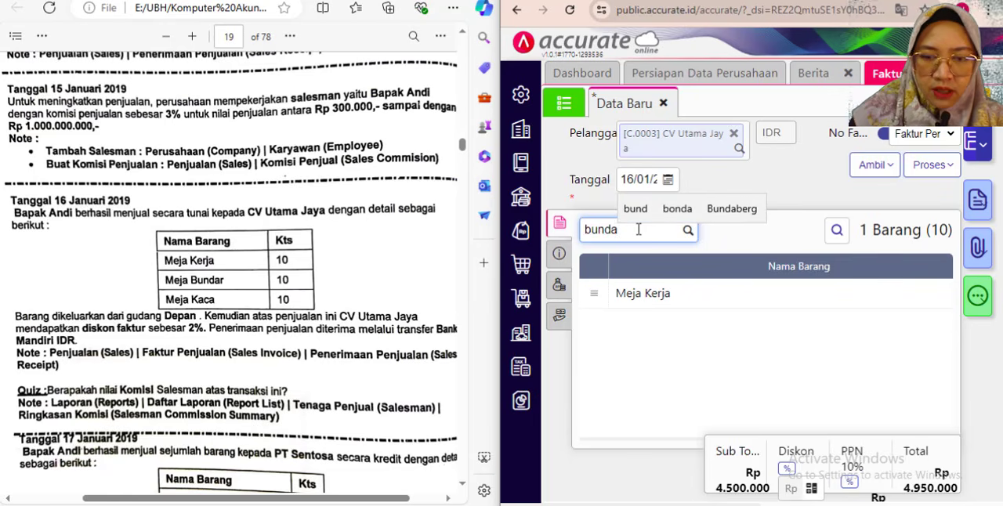
pyautogui.click(664, 265)
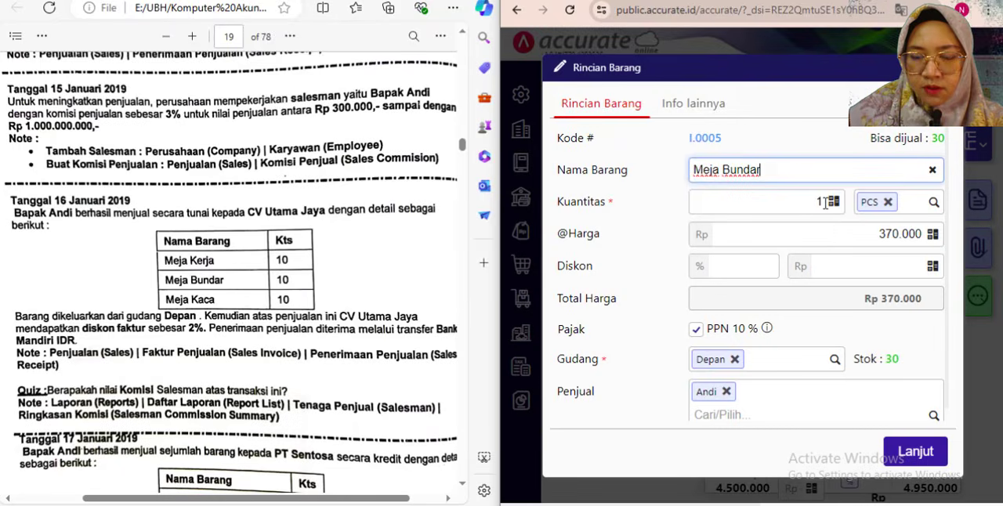
pyautogui.click(822, 204)
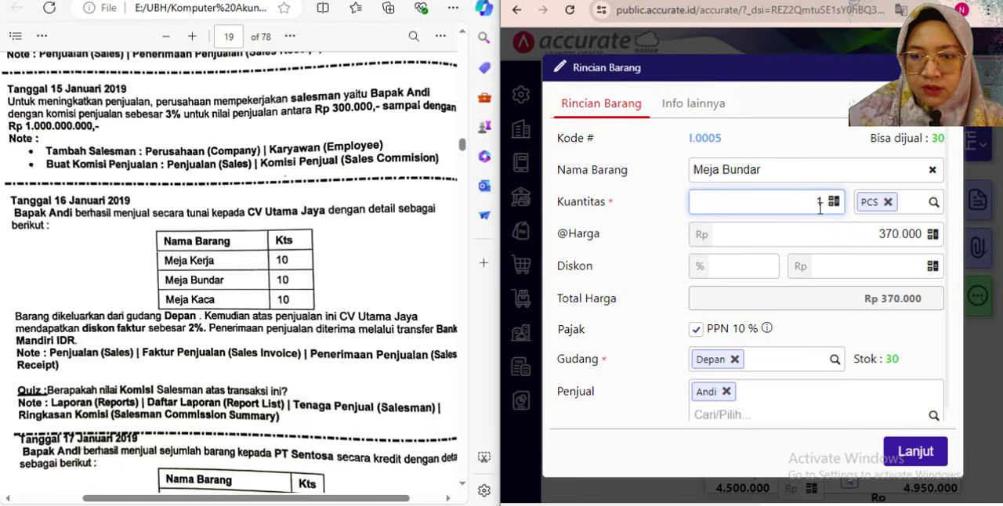
pyautogui.click(860, 443)
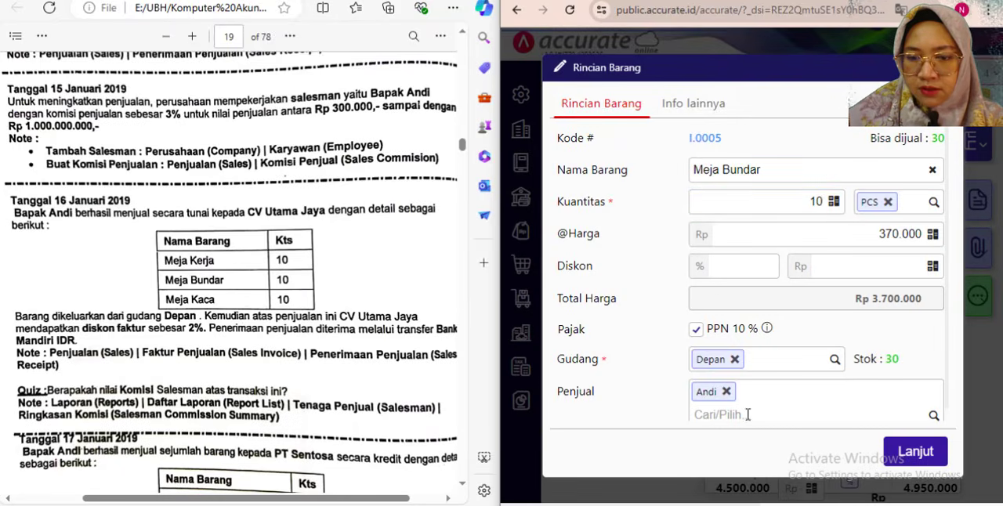
pyautogui.click(911, 452)
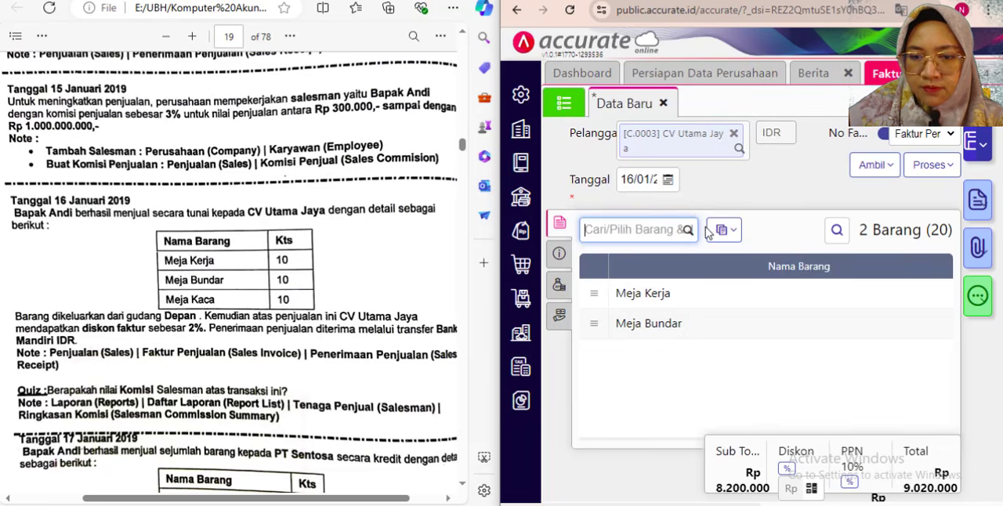
# - Add Meja Kaca to the invoice with a Kuantitas of 10
pyautogui.click(628, 229)
pyautogui.write('kaca')
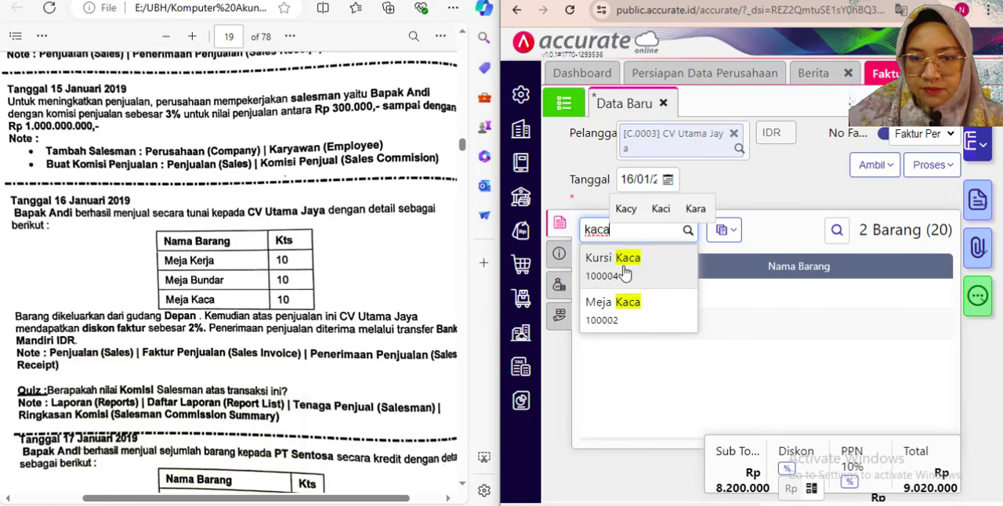
pyautogui.click(610, 309)
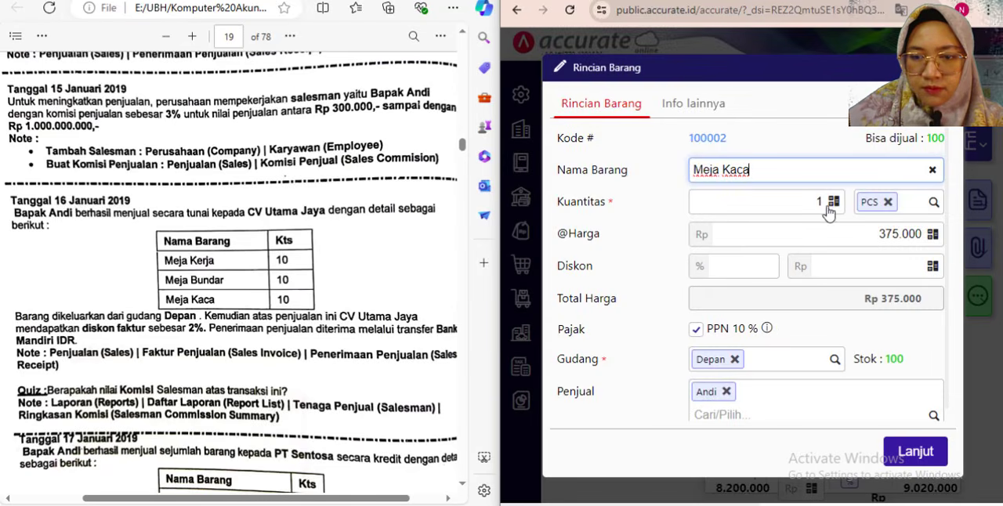
pyautogui.click(830, 204)
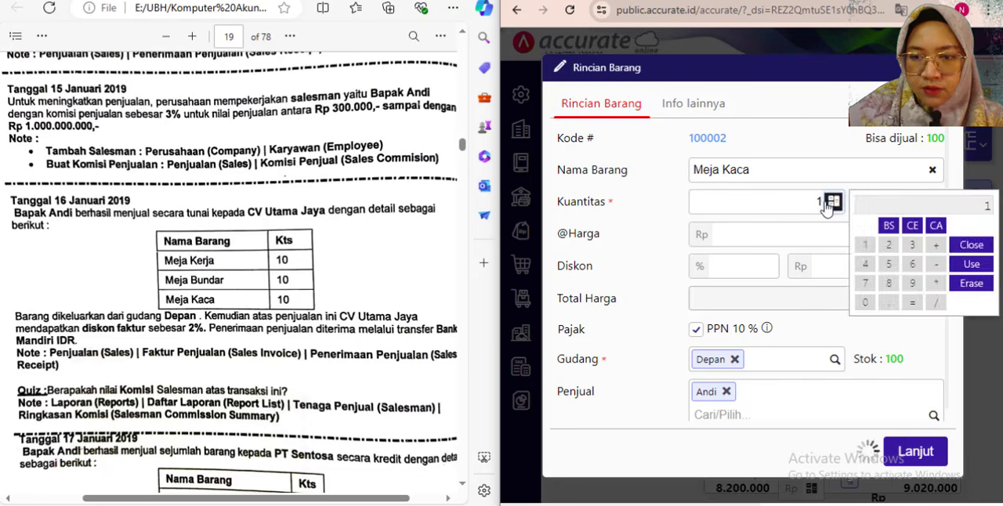
pyautogui.click(828, 205)
pyautogui.click(829, 205)
pyautogui.click(828, 205)
pyautogui.write('0')
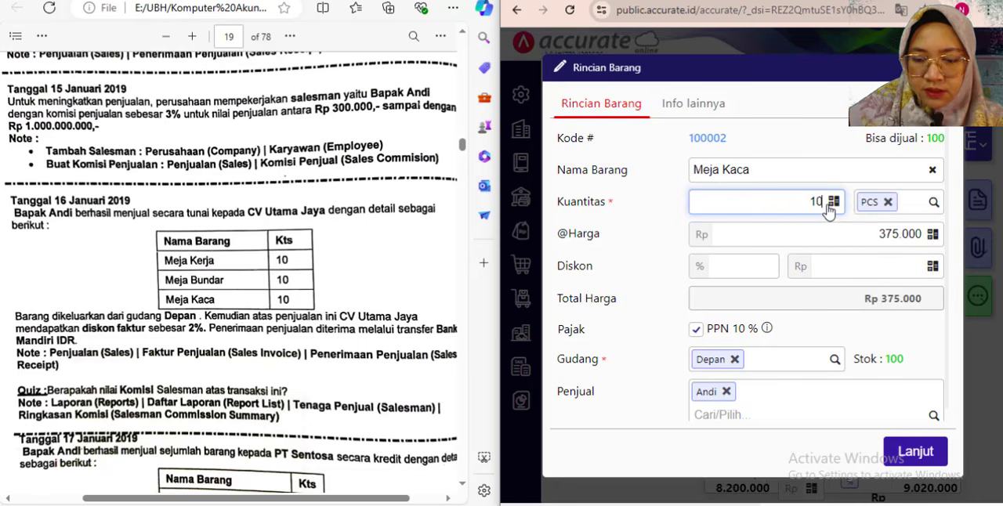
pyautogui.tripleClick(917, 359)
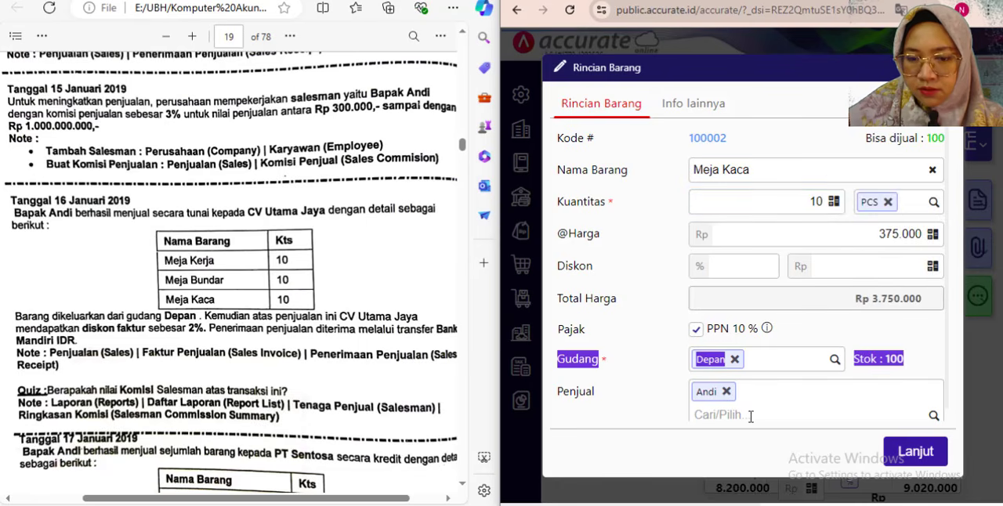
pyautogui.click(933, 345)
pyautogui.click(907, 452)
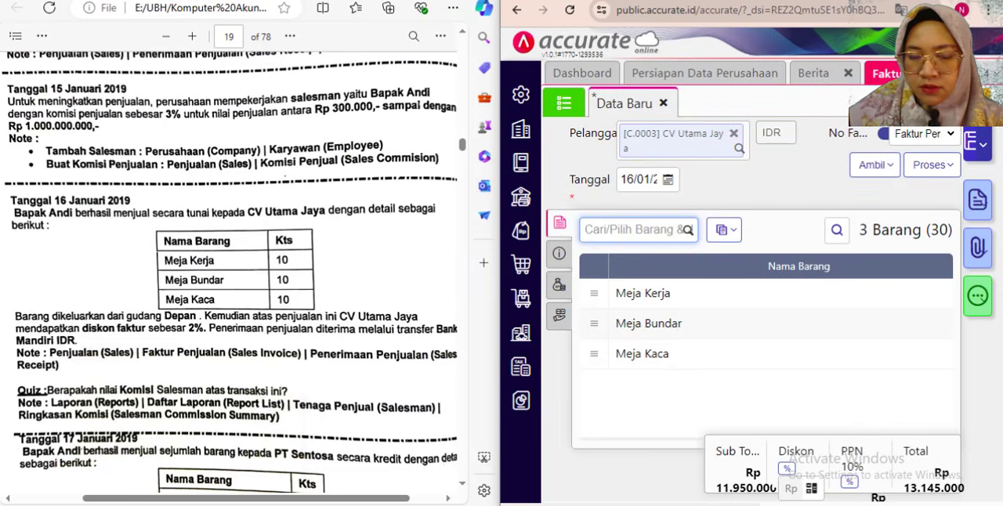
pyautogui.click(952, 2)
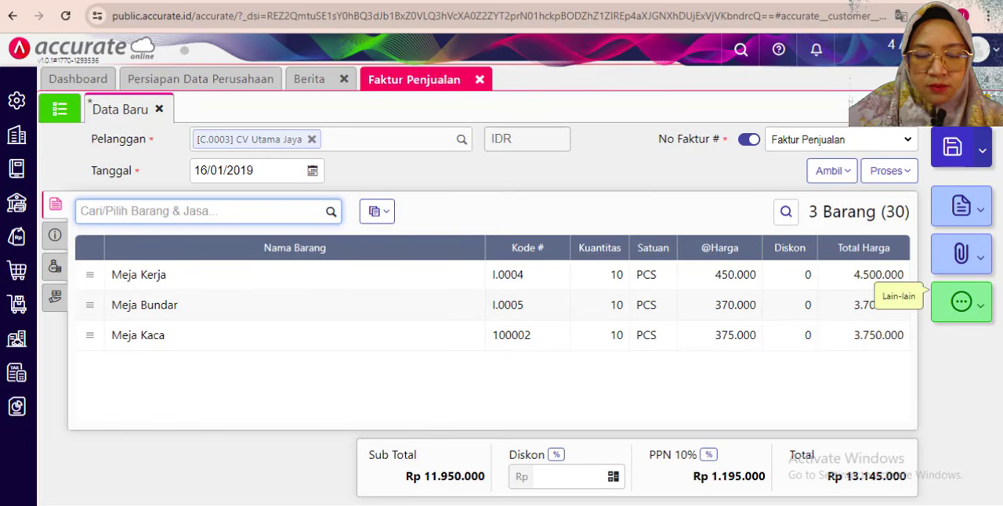
pyautogui.click(572, 477)
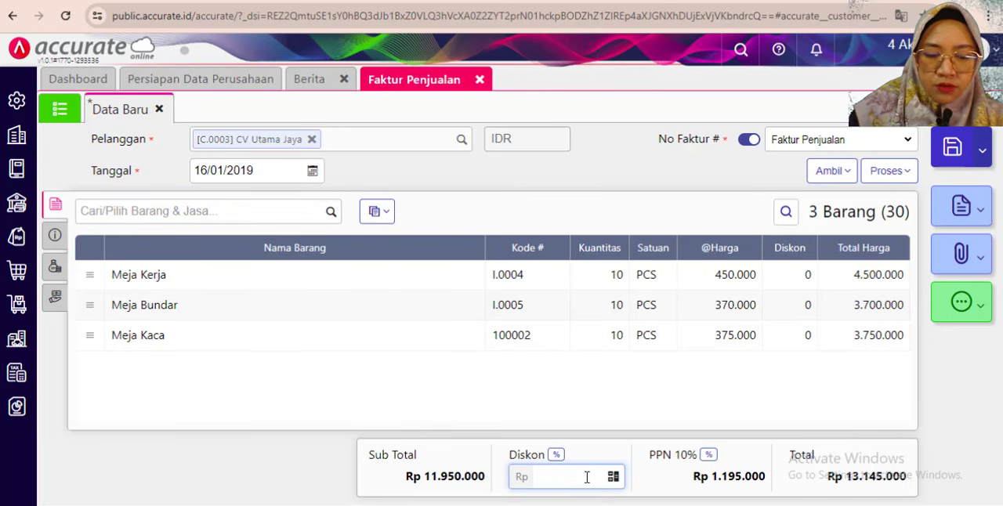
pyautogui.click(613, 476)
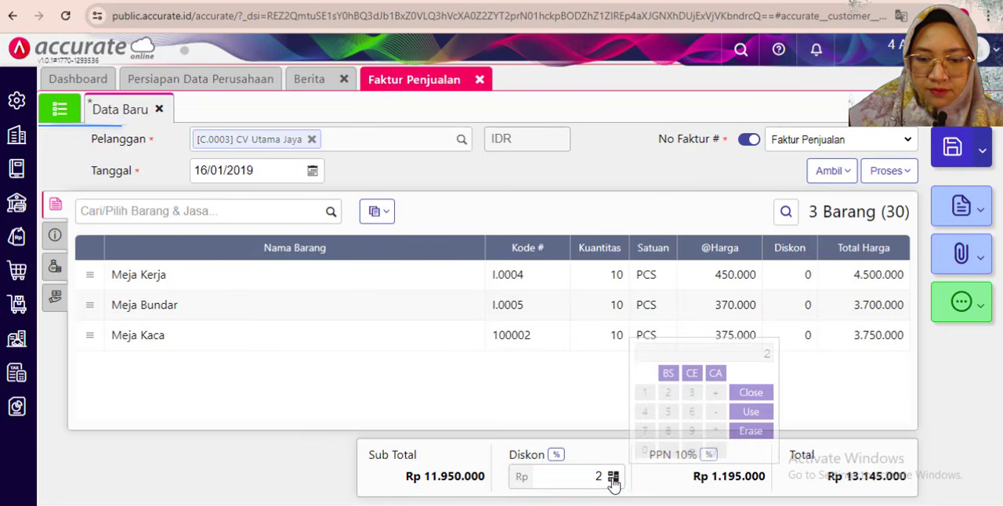
pyautogui.click(603, 479)
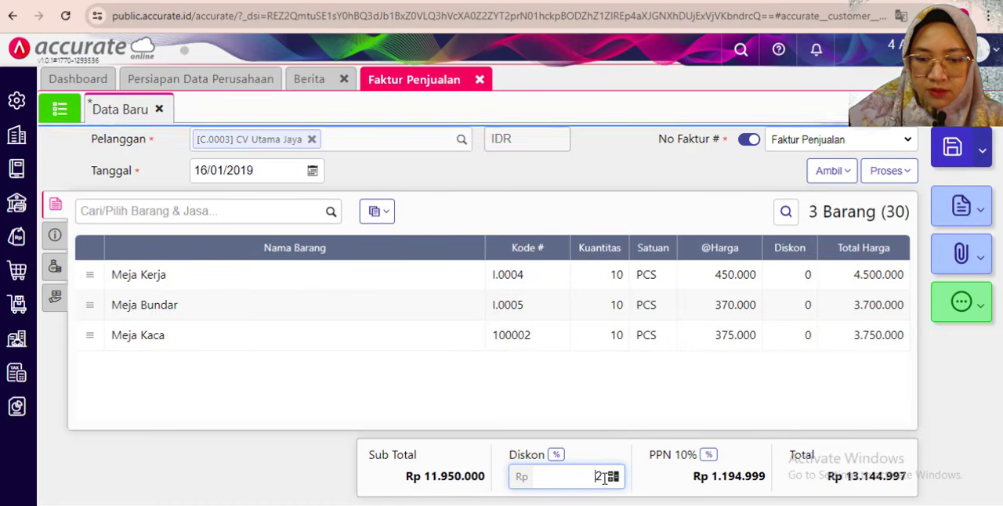
# - Apply a 2% Diskon to the whole invoice
pyautogui.click(555, 456)
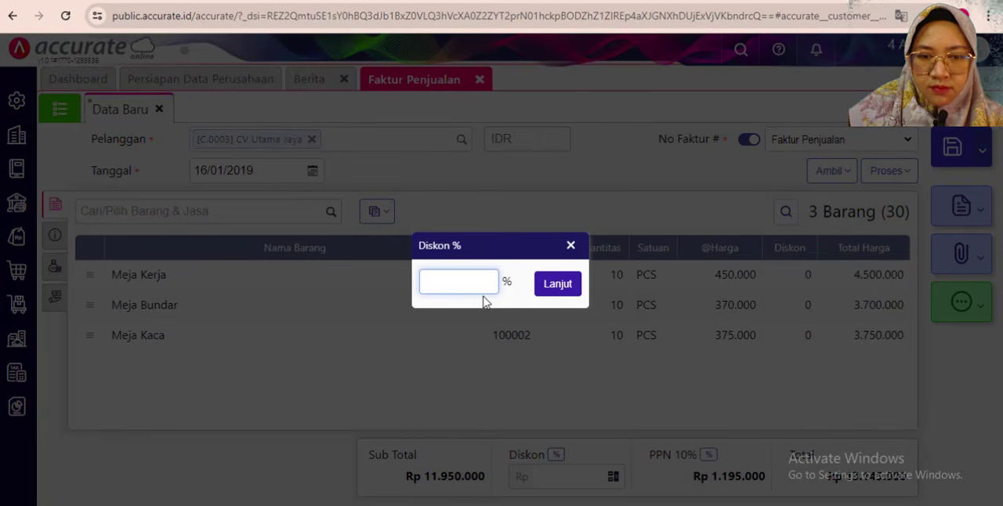
pyautogui.write('2')
pyautogui.click(557, 284)
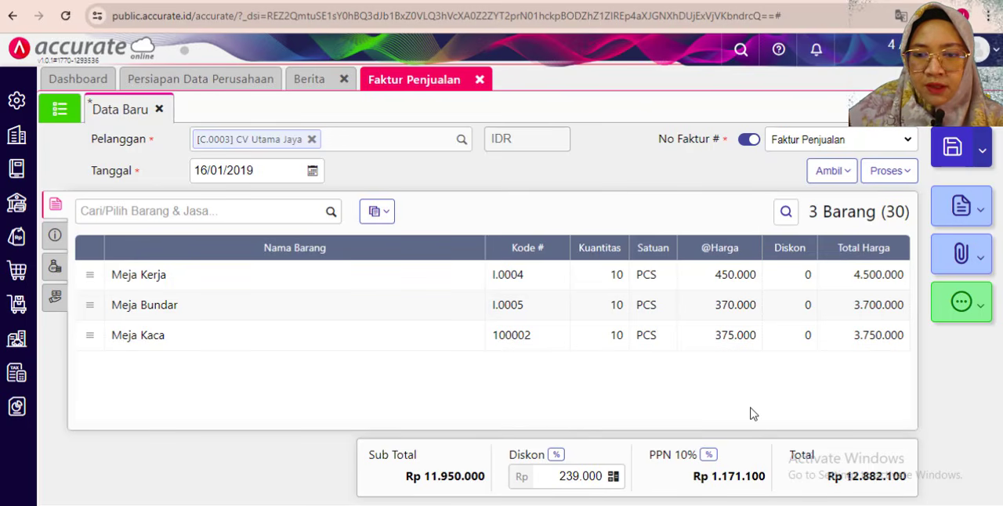
# - Replace the invoice's Syarat Pembayaran with C.O.D in its additional information
pyautogui.click(55, 235)
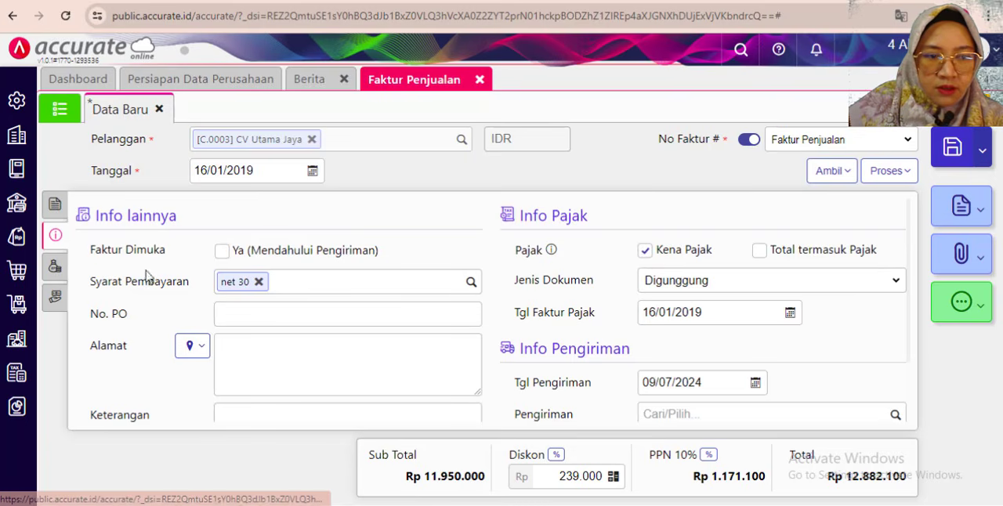
pyautogui.click(259, 282)
pyautogui.click(469, 285)
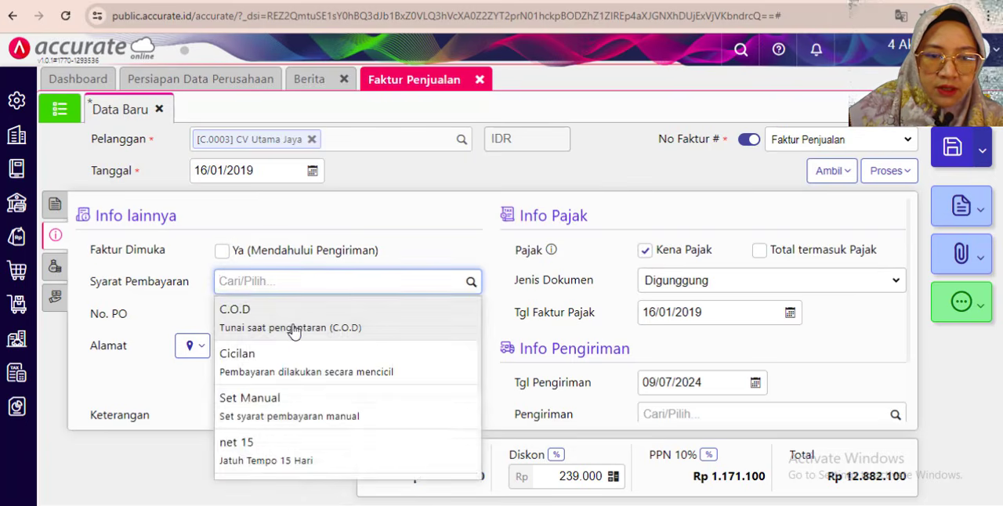
pyautogui.click(294, 331)
# - Enter "Penerimaan penjualan" as the invoice's Keterangan
pyautogui.scroll(-1, 238, 400)
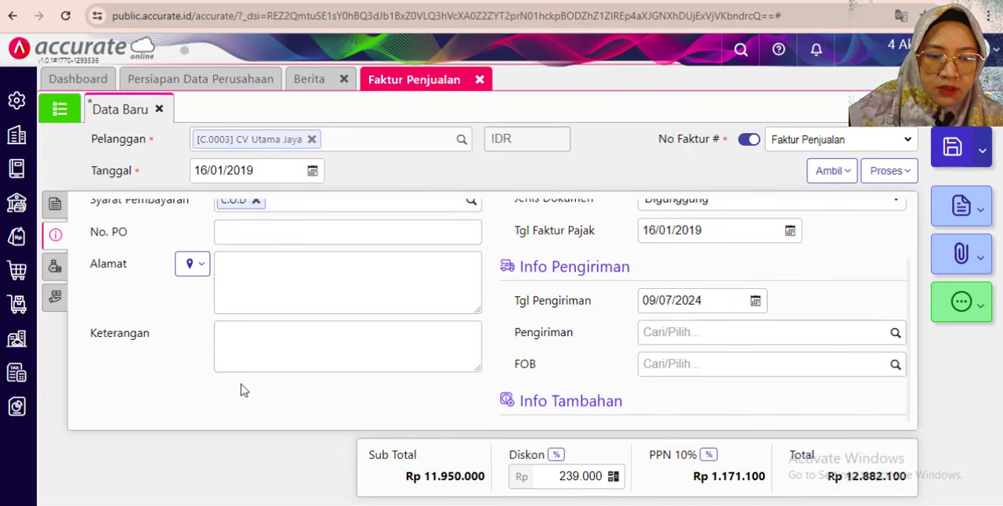
pyautogui.click(250, 346)
pyautogui.write('Pener')
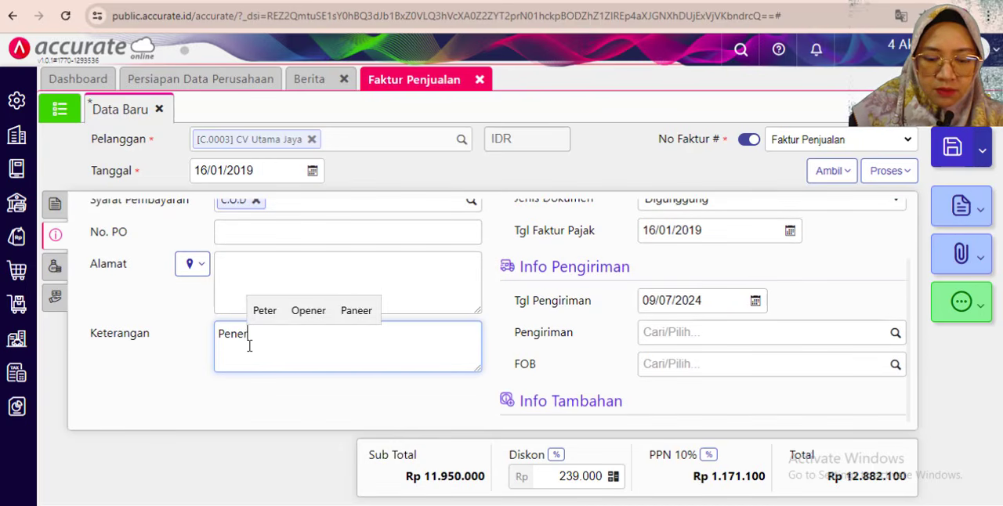
pyautogui.write('imaa')
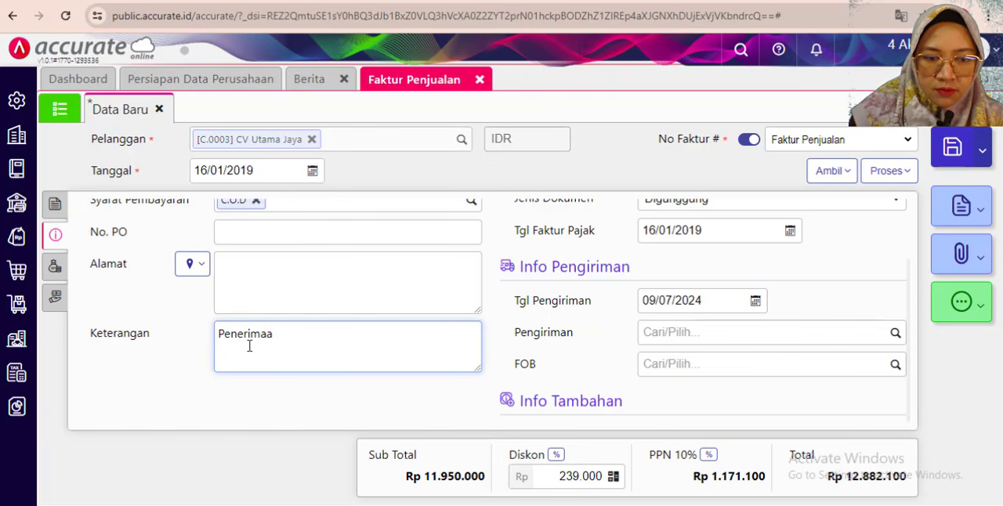
pyautogui.write('n penjuaa')
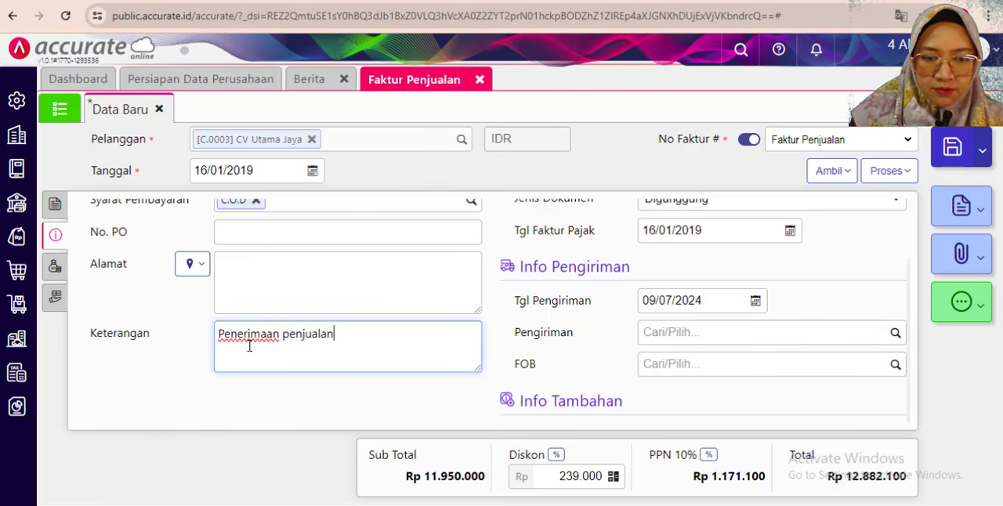
# - Set the invoice's Tgl Pengiriman to 16/01/2019
pyautogui.click(683, 300)
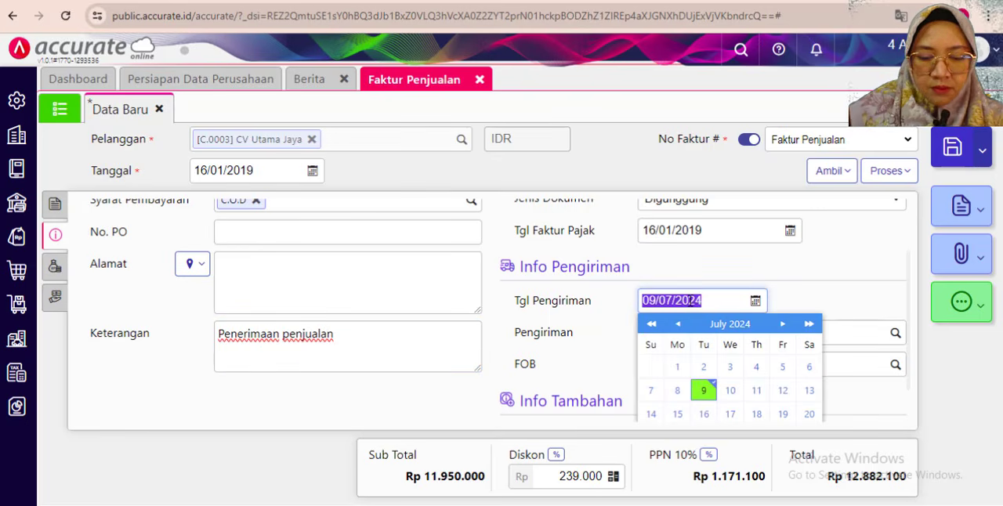
pyautogui.write('16')
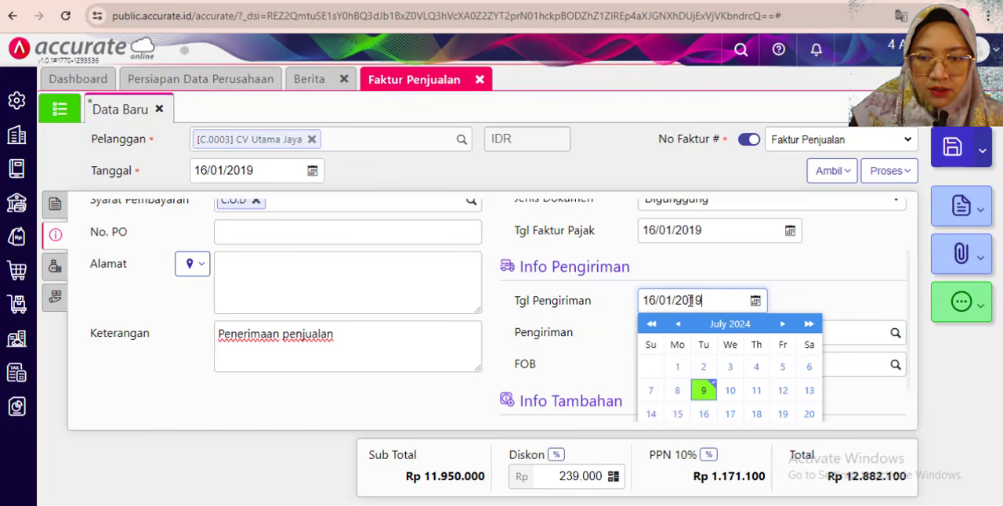
pyautogui.click(760, 281)
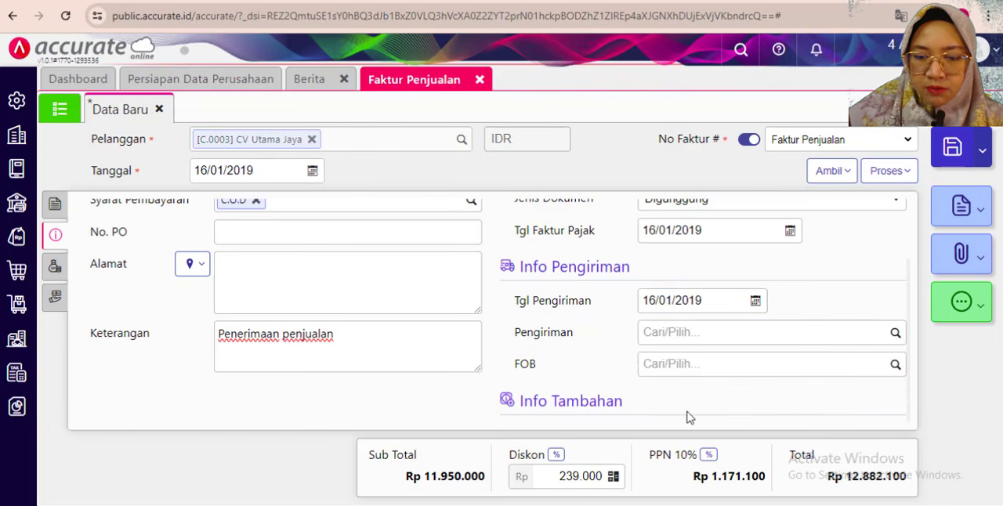
pyautogui.scroll(1, 680, 387)
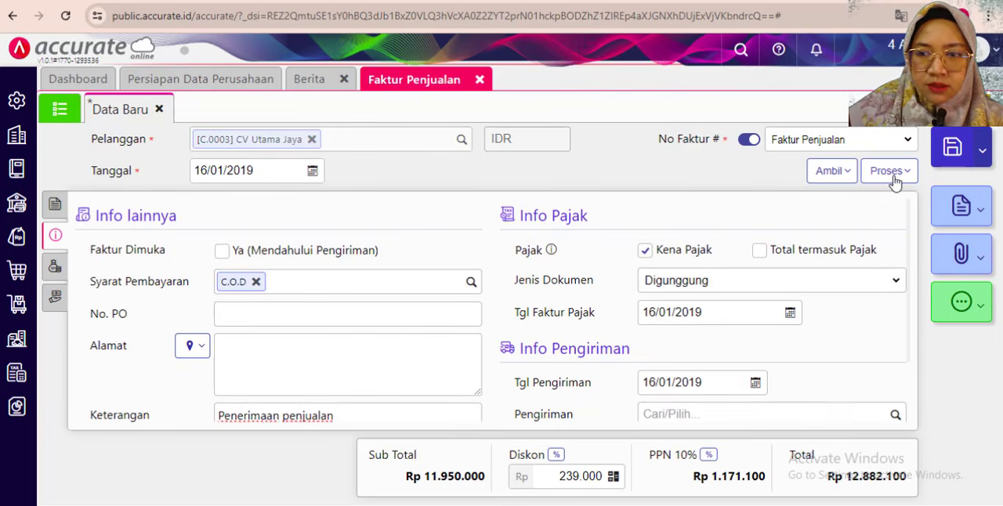
# - Return to the invoice's item details and process the invoice into a Penerimaan Penjualan
pyautogui.click(54, 204)
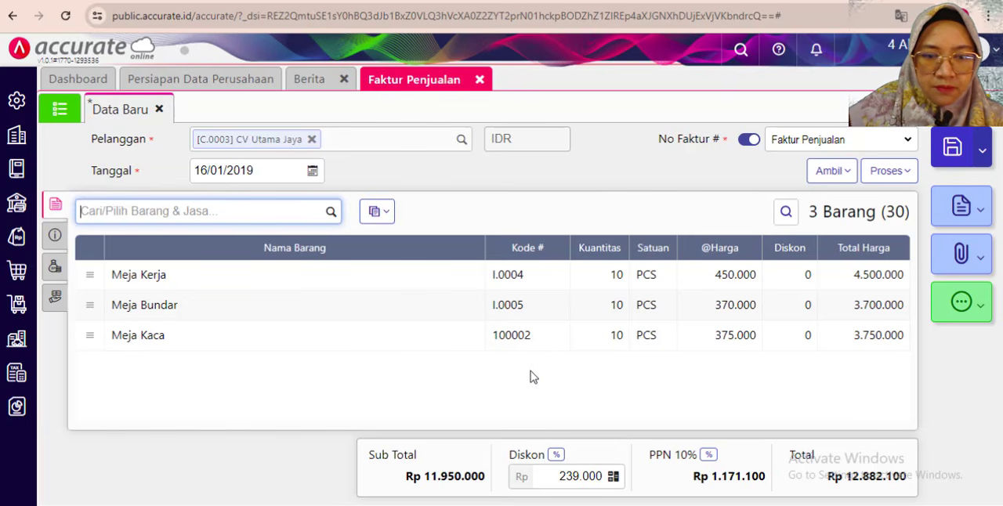
pyautogui.click(888, 171)
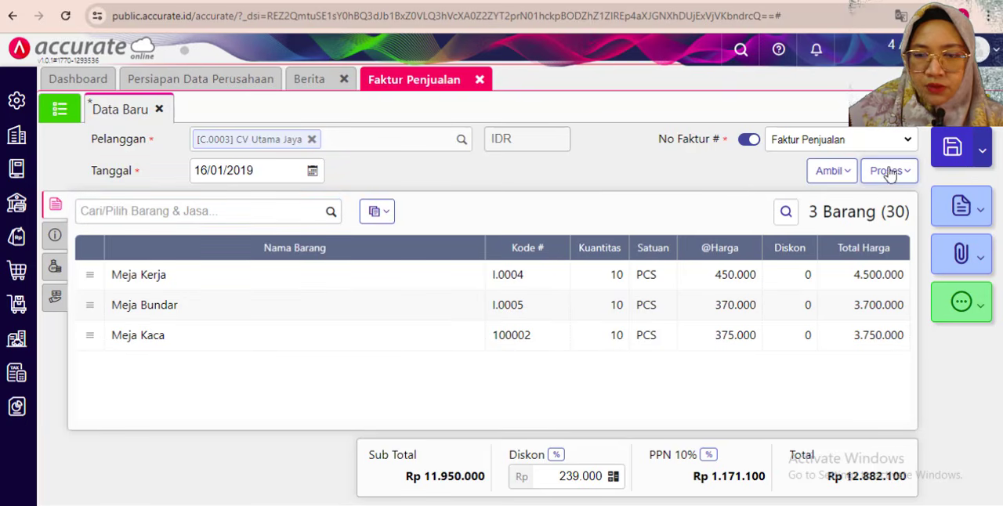
pyautogui.click(815, 201)
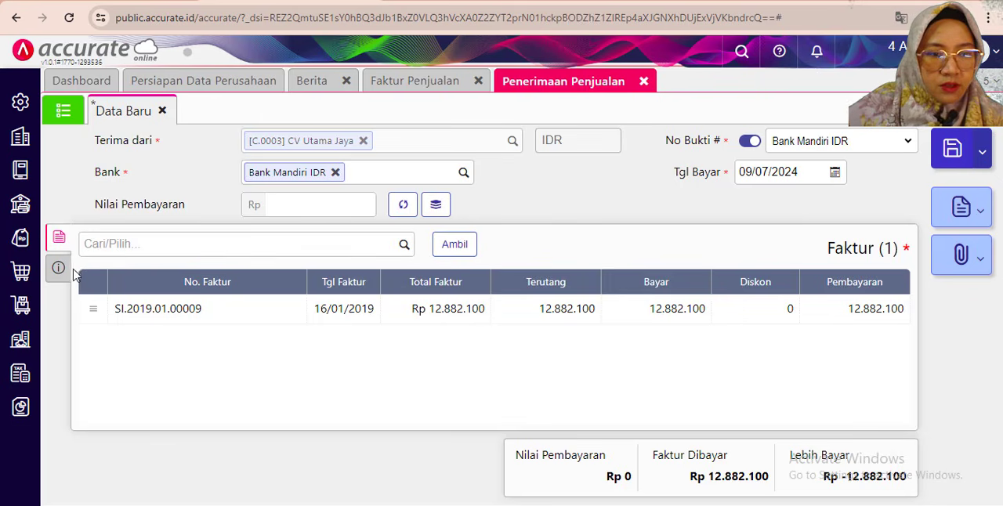
# - Set the receipt's Metode Bayar to Transfer Bank and its Keterangan to "Penerimaan Penjualan"
pyautogui.click(60, 274)
pyautogui.click(266, 283)
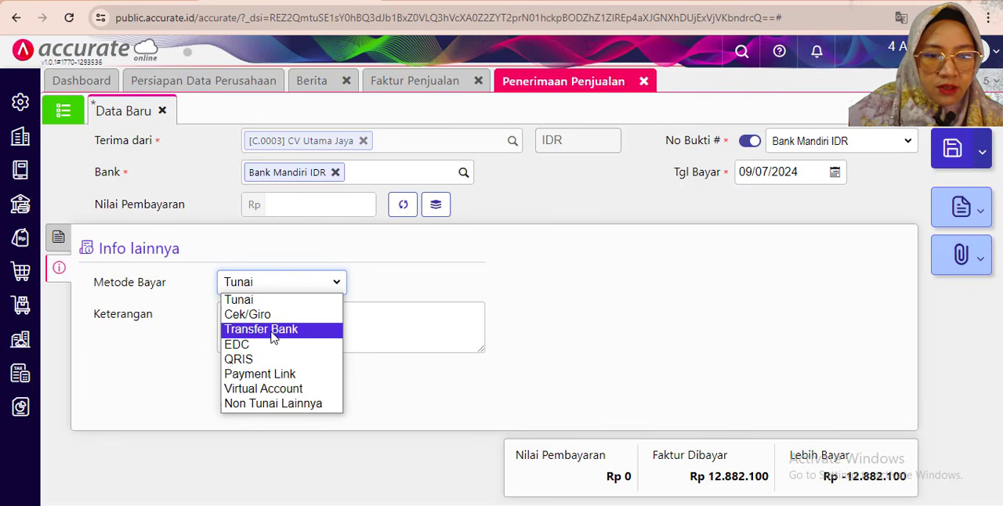
pyautogui.click(271, 335)
pyautogui.click(266, 316)
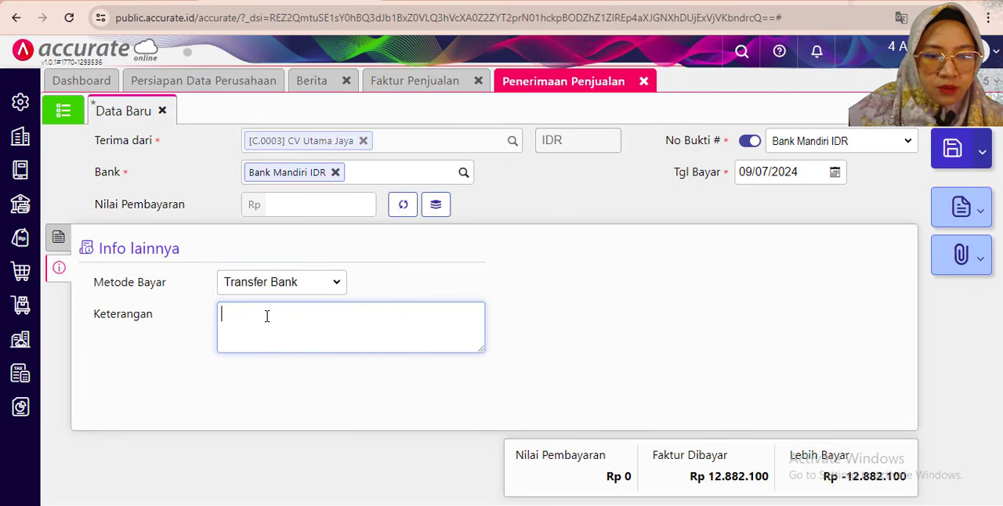
pyautogui.write('P')
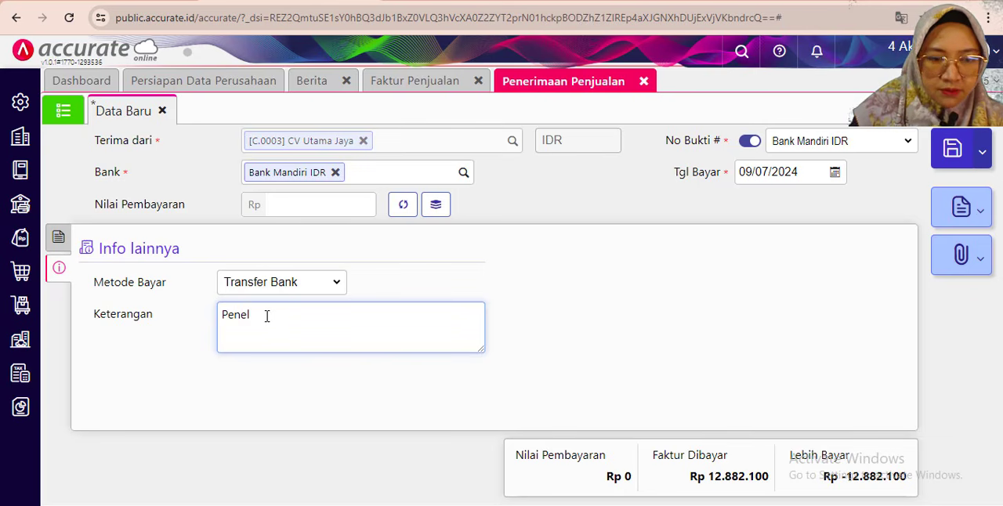
pyautogui.write('enerimaan Penjualan')
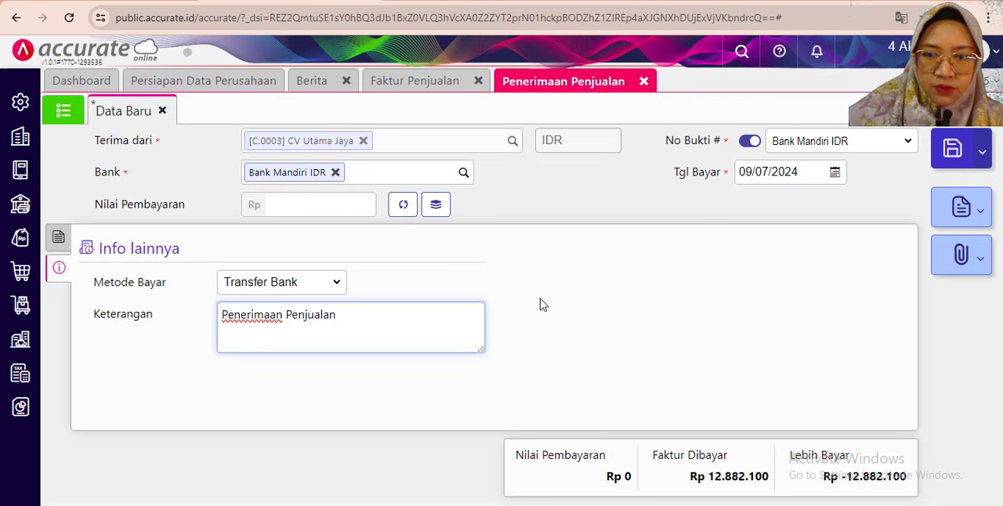
pyautogui.click(592, 269)
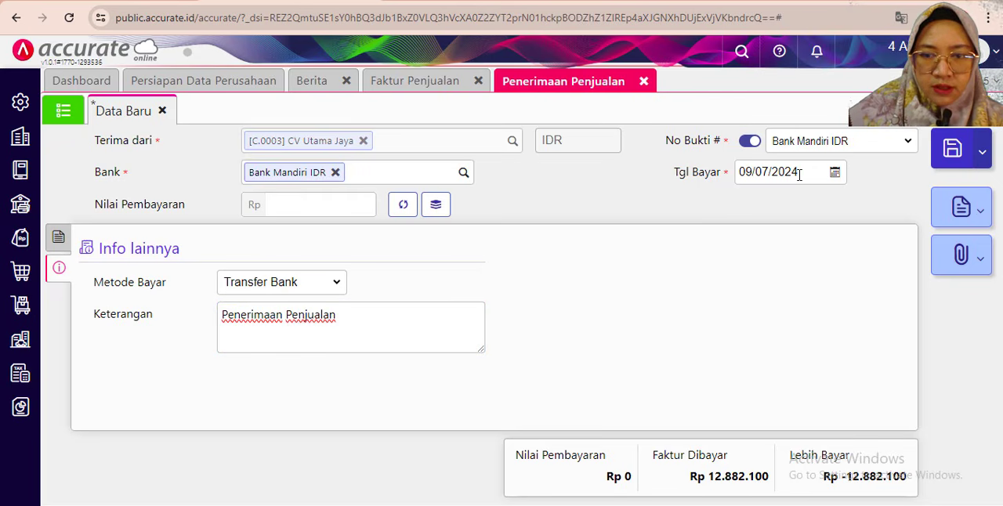
# - Set the receipt's Tgl Bayar to 16/01/2019
pyautogui.click(797, 171)
pyautogui.write('1')
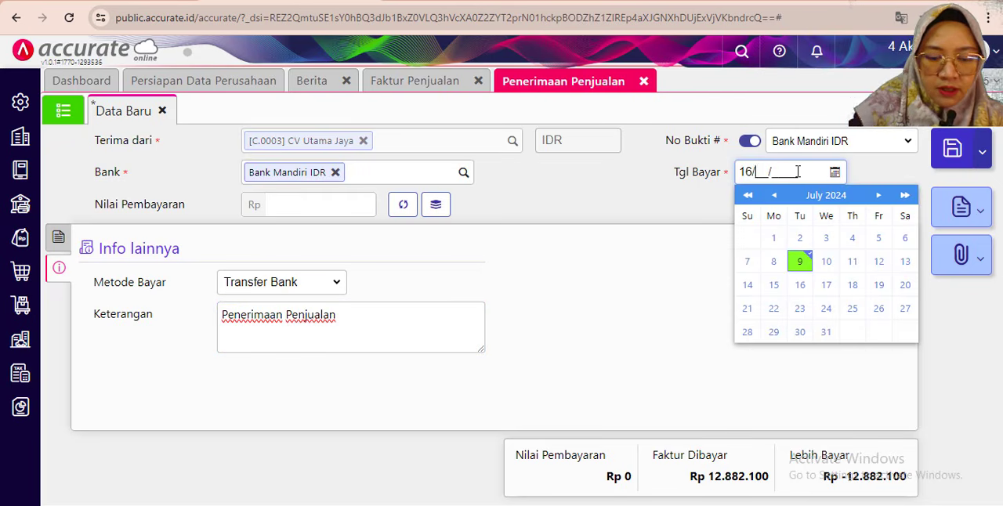
pyautogui.write('6/01/')
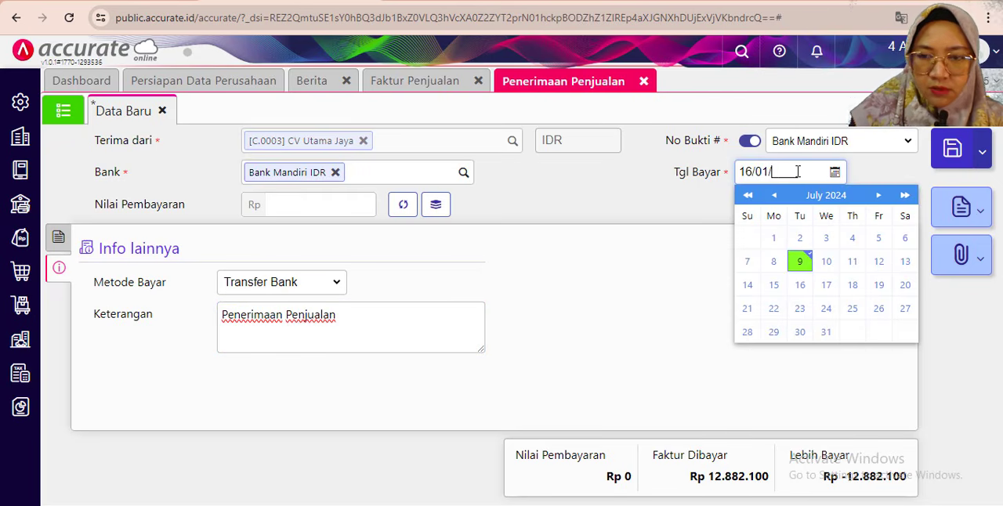
pyautogui.write('2019')
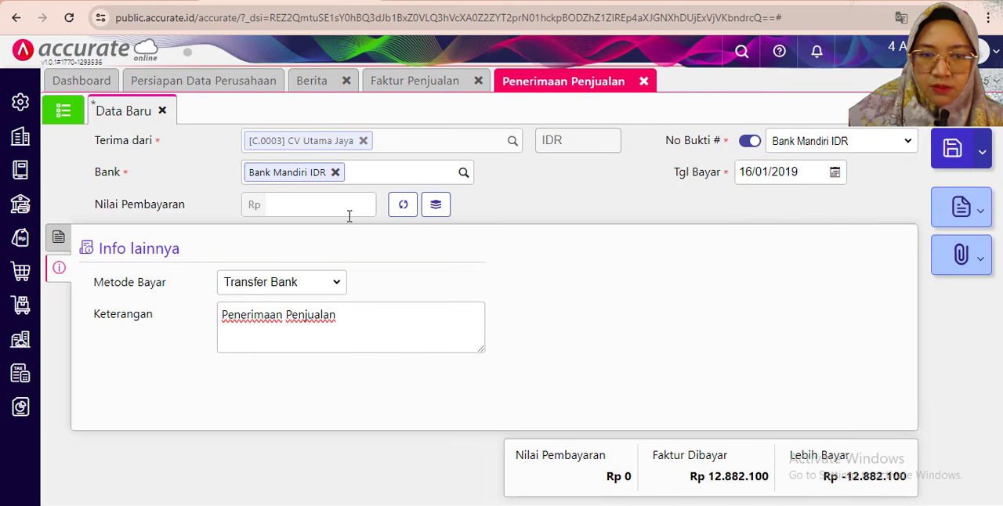
# - Fill the receipt's Nilai Pembayaran with the full invoice amount of Rp 12.882.100, check the invoice line and save the receipt
pyautogui.click(402, 203)
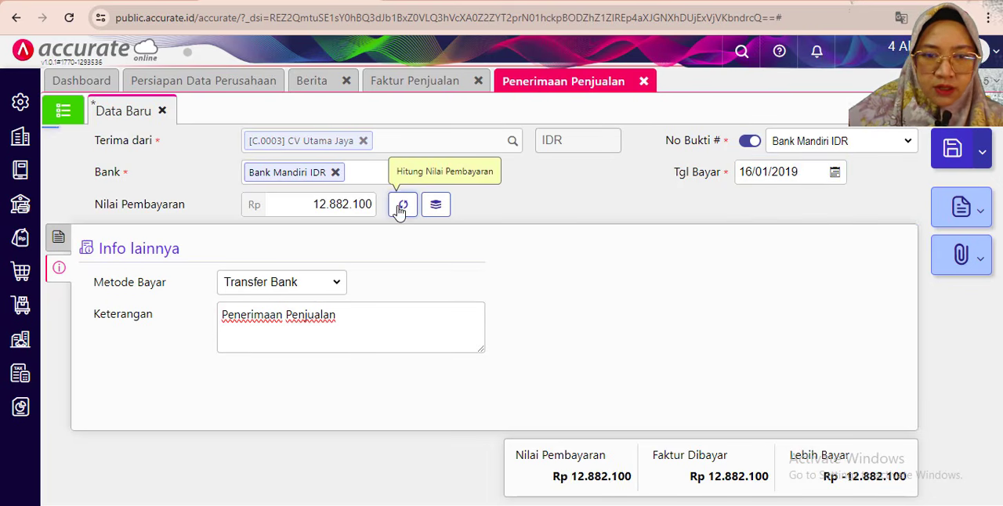
pyautogui.click(58, 236)
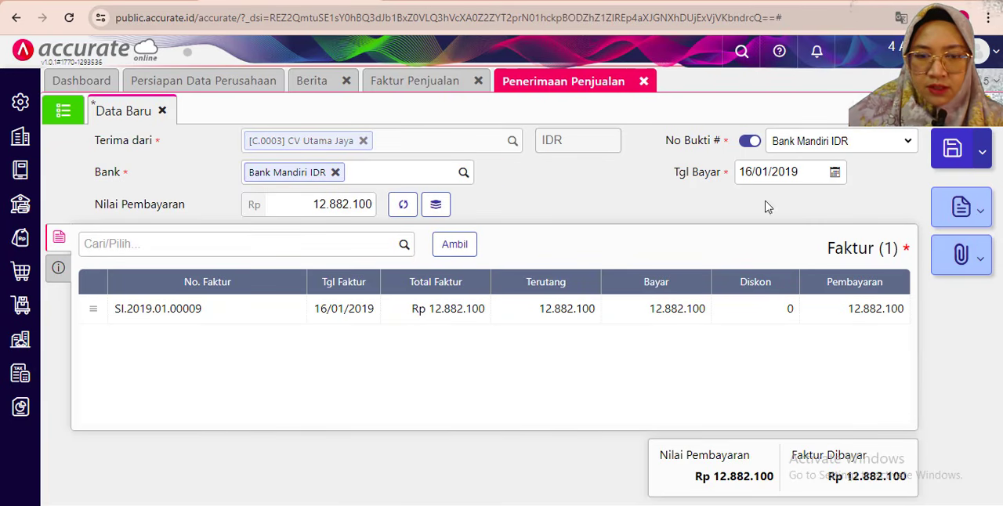
pyautogui.click(951, 148)
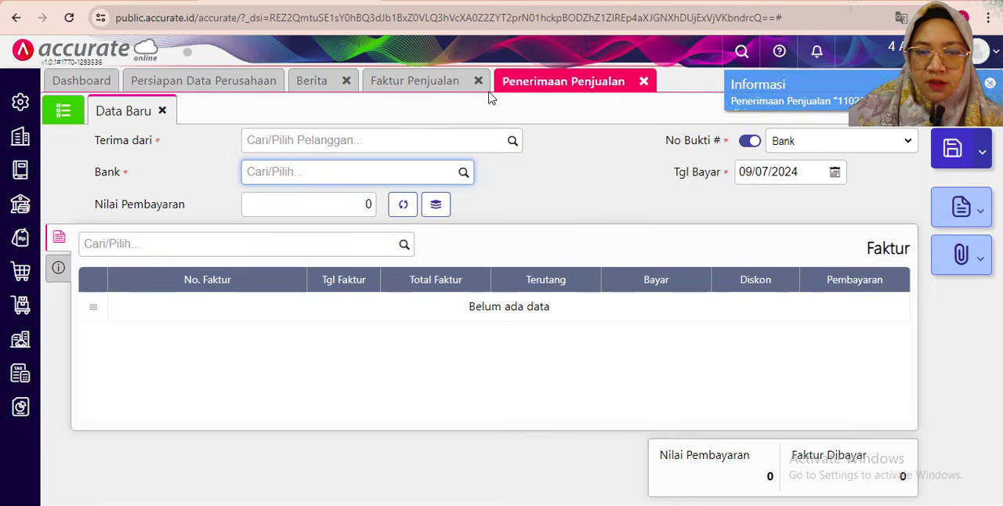
# - Close the receipt and invoice forms and bring up the exercise PDF's salesman commission quiz for reading
pyautogui.click(642, 81)
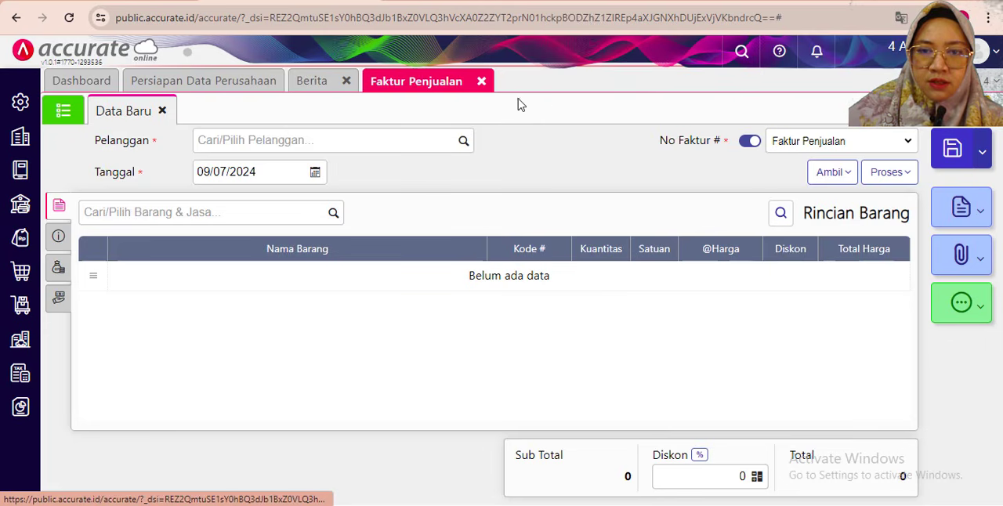
pyautogui.click(478, 81)
pyautogui.click(952, 1)
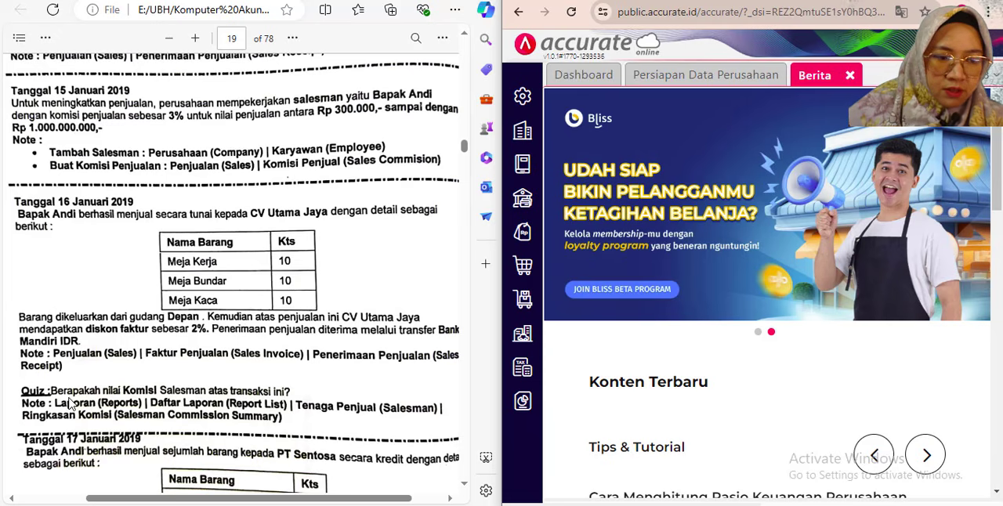
pyautogui.scroll(-3, 74, 235)
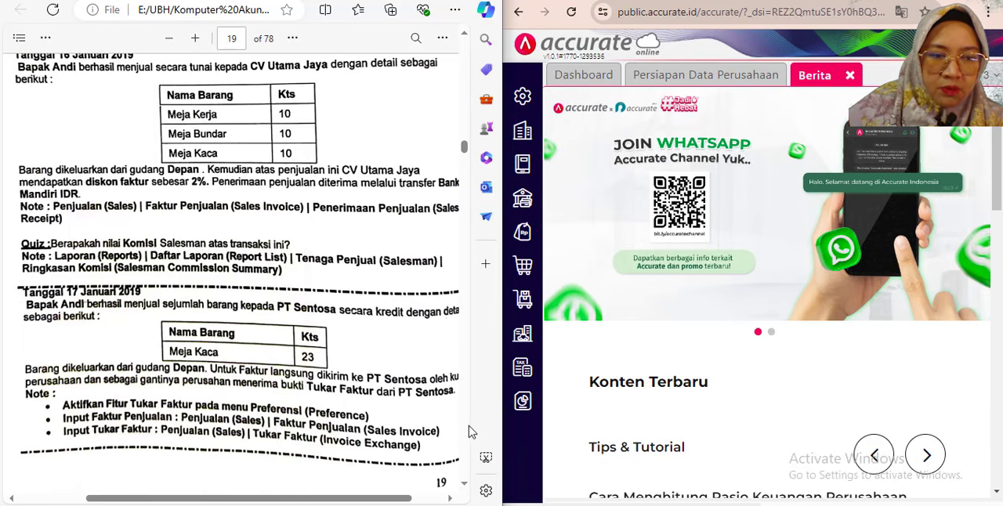
# - Open the Daftar Laporan and show its Tenaga Penjual report category
pyautogui.moveTo(522, 400)
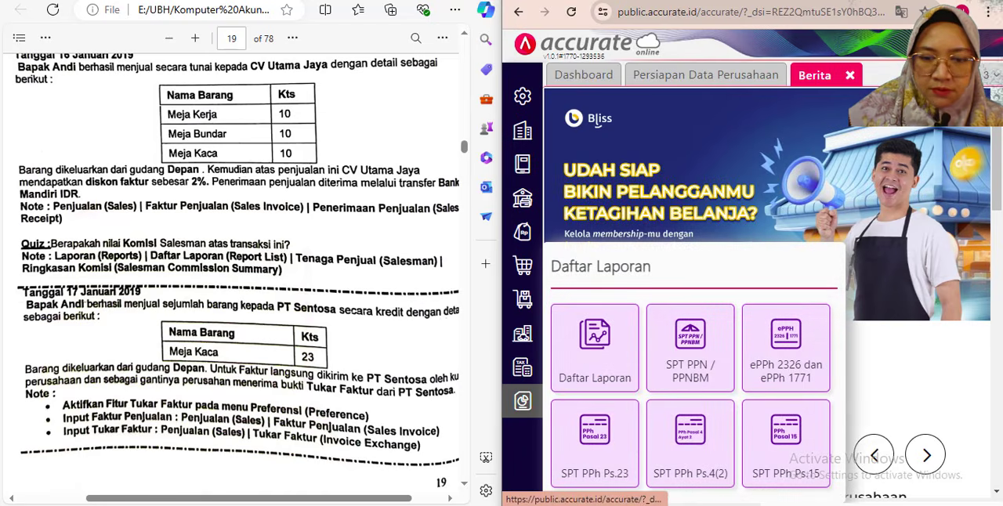
pyautogui.click(589, 352)
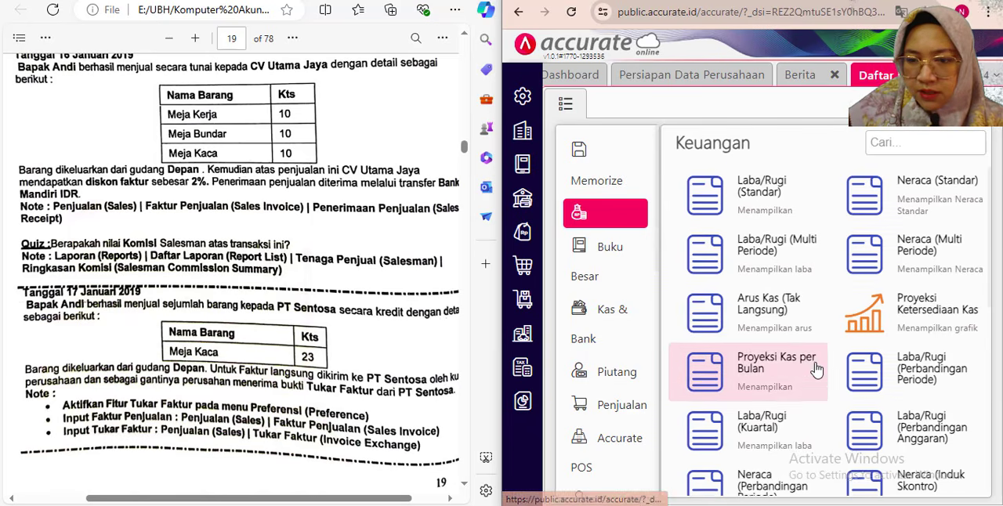
pyautogui.scroll(-2, 752, 415)
pyautogui.scroll(1, 750, 411)
pyautogui.scroll(-5, 611, 391)
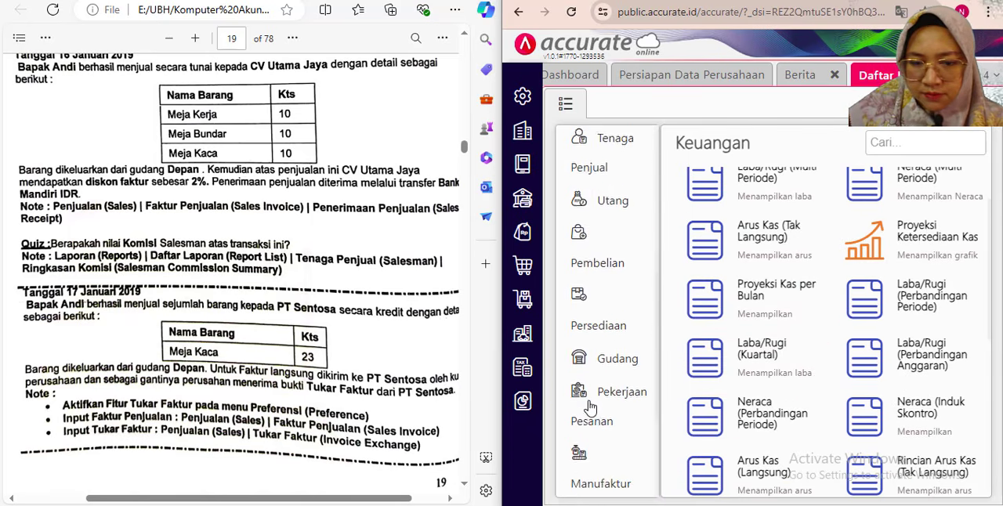
pyautogui.scroll(5, 619, 337)
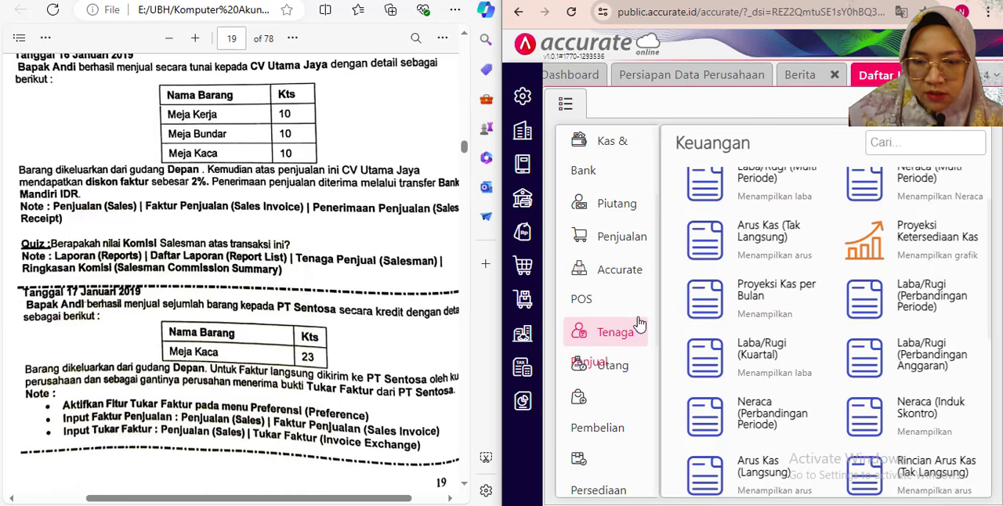
pyautogui.click(619, 333)
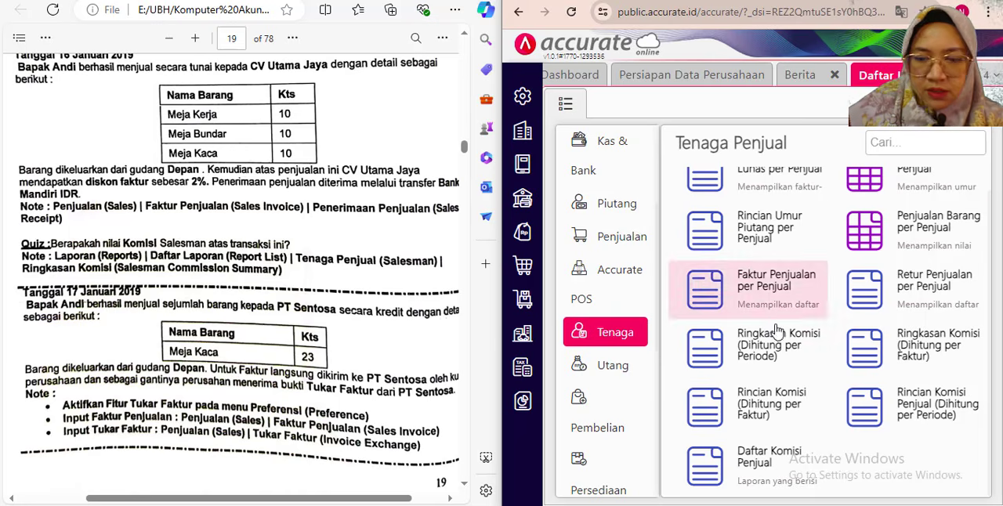
# - Display the Ringkasan Komisi (Dihitung per Periode) report for Januari 2019
pyautogui.click(951, 1)
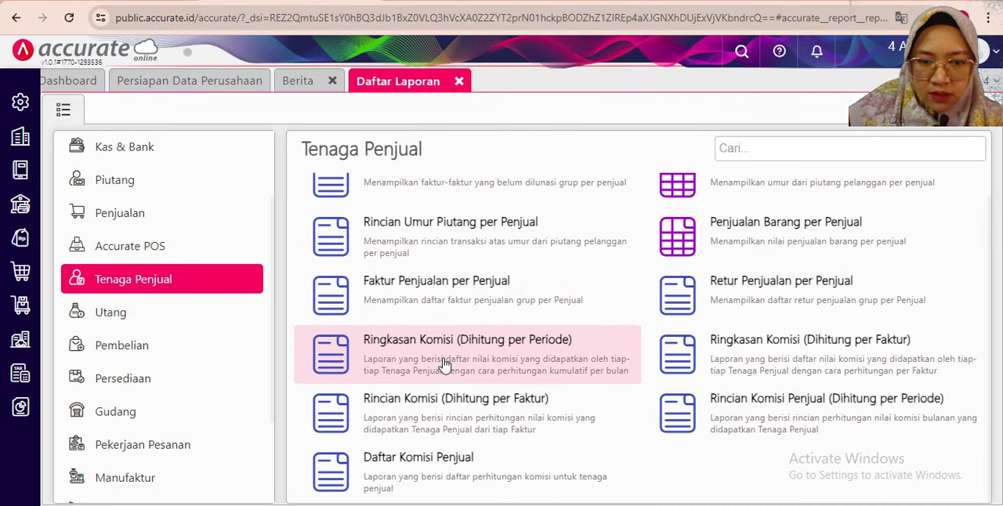
pyautogui.click(443, 368)
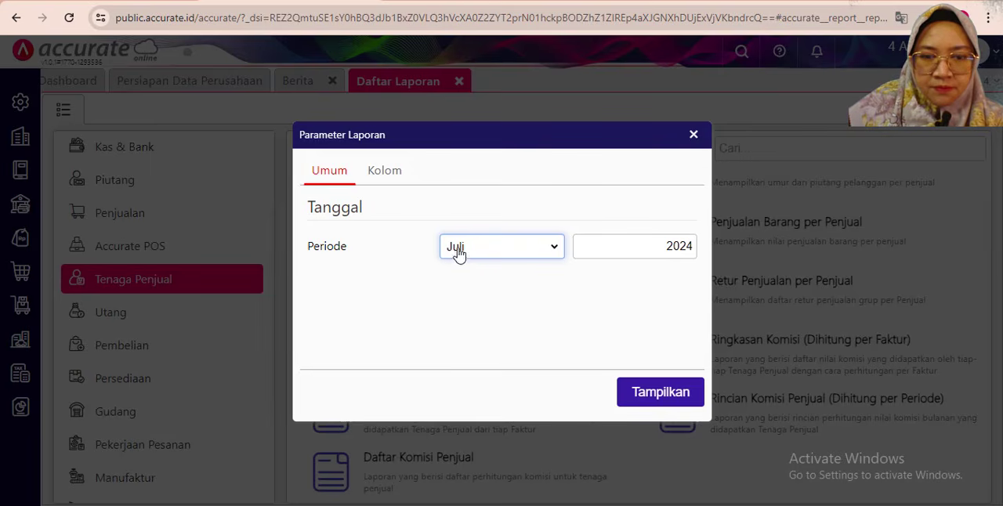
pyautogui.click(533, 252)
pyautogui.click(488, 266)
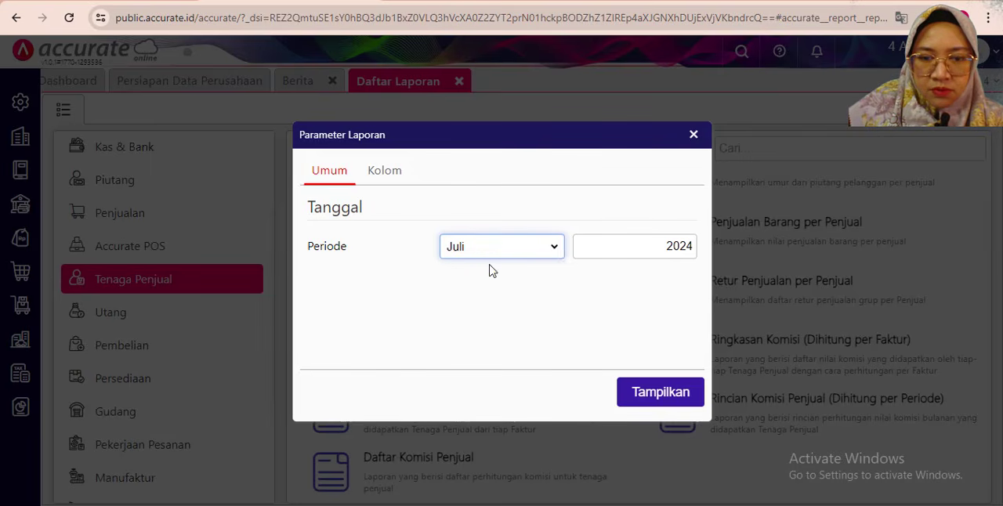
pyautogui.click(672, 243)
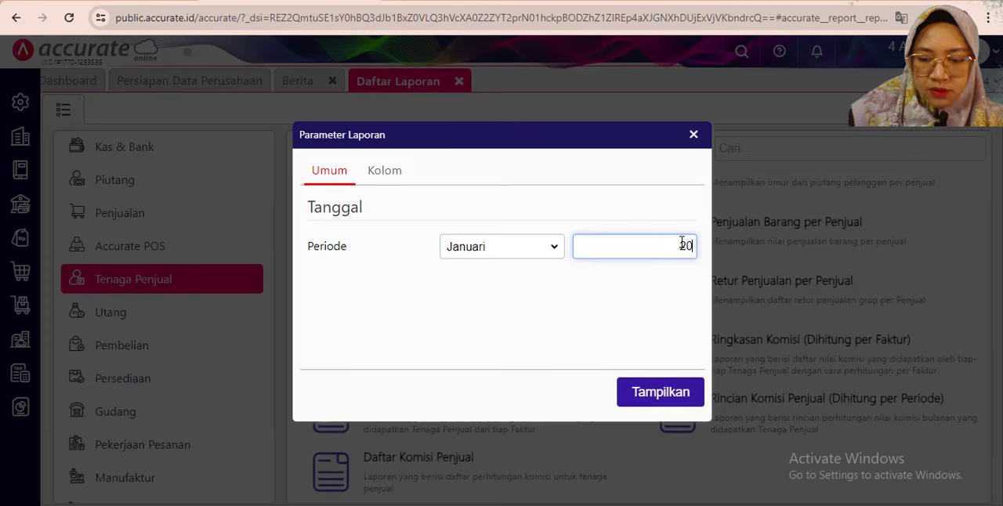
pyautogui.write('9')
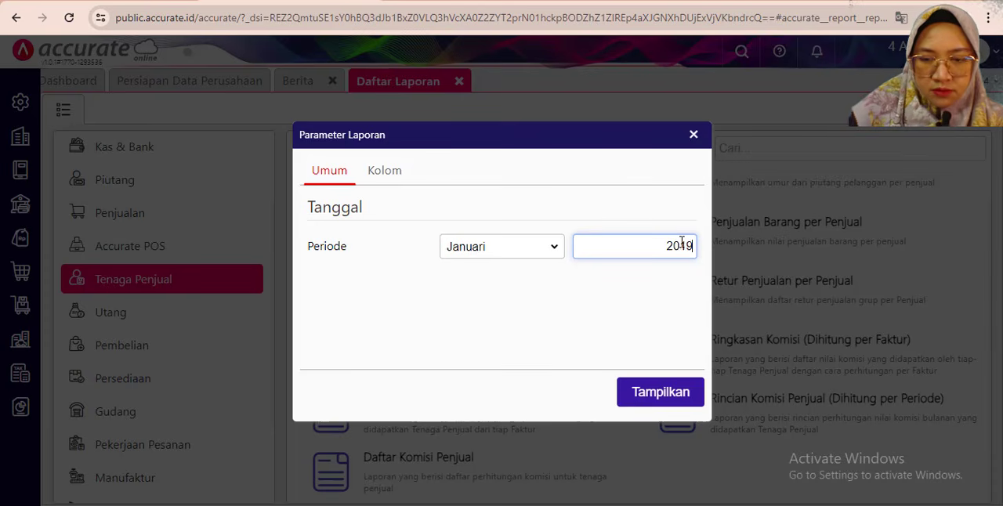
pyautogui.click(666, 394)
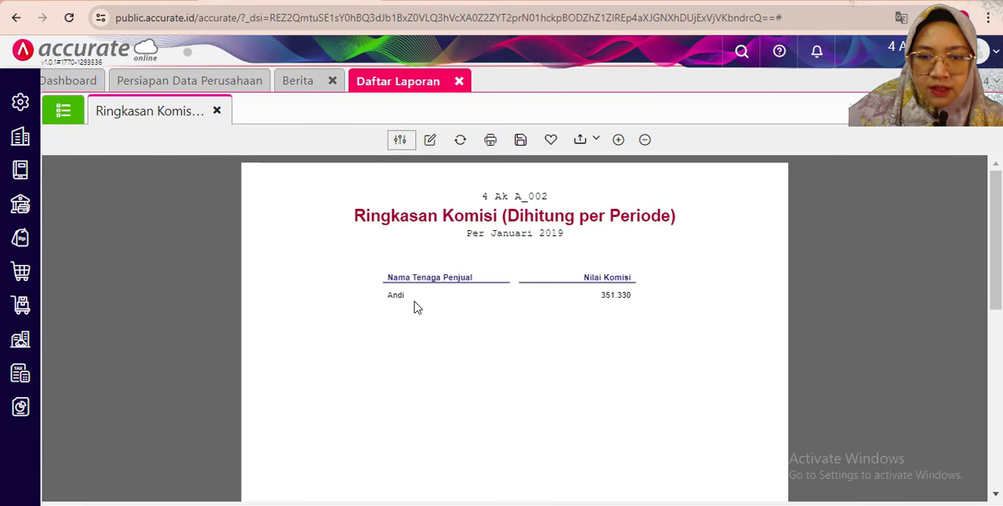
# - Check the salesman's Nilai Komisi in the commission summary, and close the report and the report list
pyautogui.doubleClick(620, 295)
pyautogui.click(604, 334)
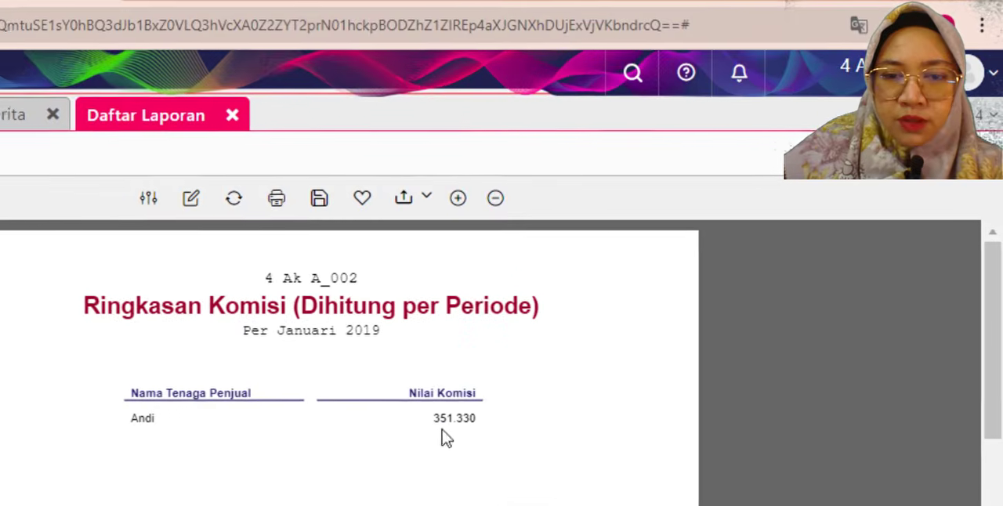
pyautogui.click(219, 118)
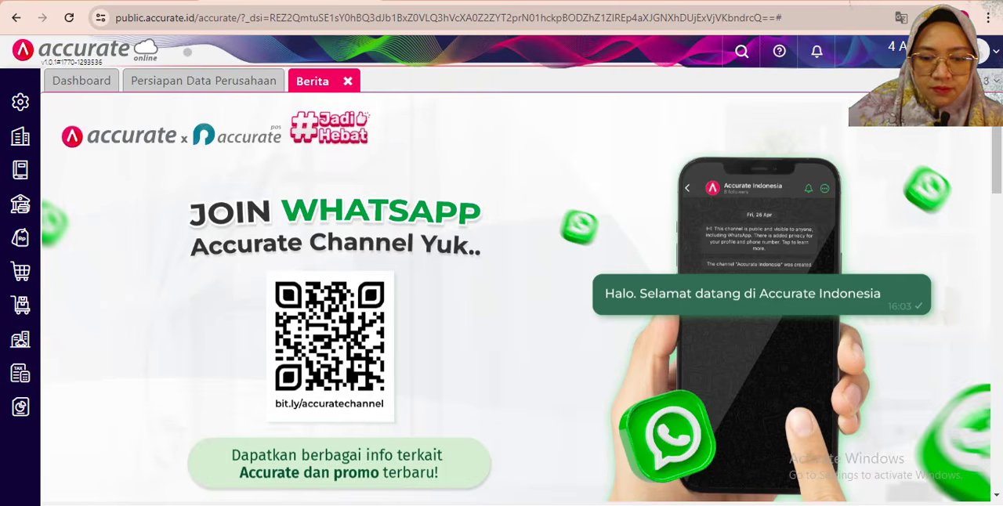
# - Bring up the exercise PDF and read the 17 January 2019 credit sale to PT Sentosa and its Tukar Faktur notes
pyautogui.hotkey('alt', 'Tab')
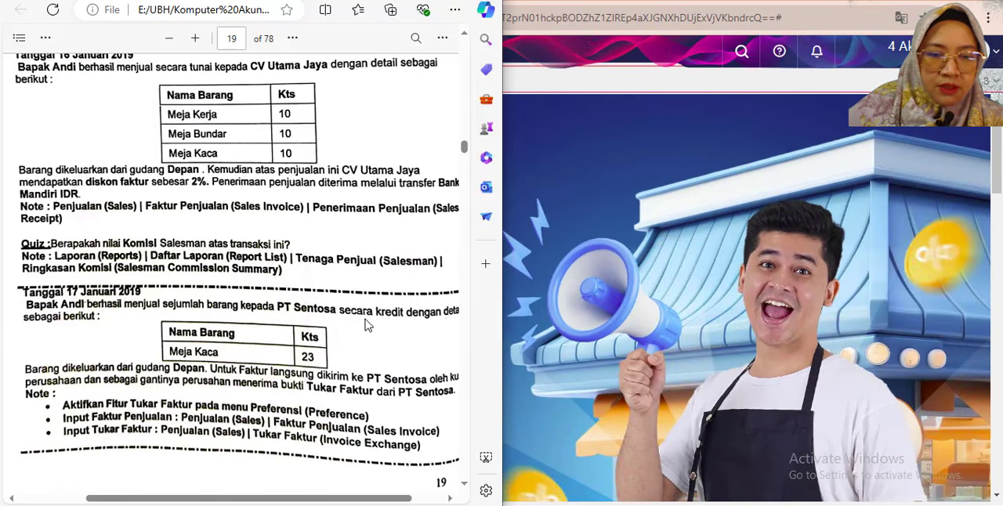
pyautogui.moveTo(260, 501); pyautogui.dragTo(263, 502)
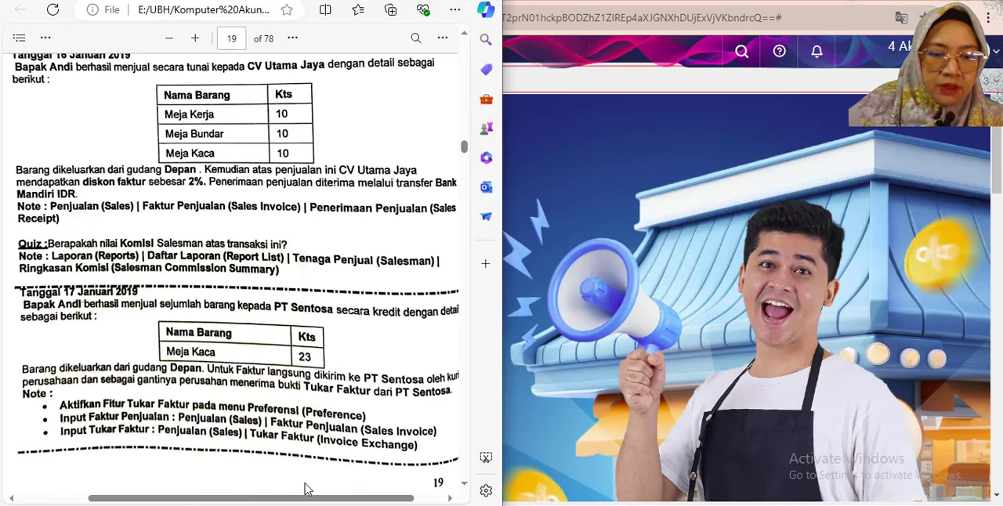
pyautogui.hscroll(1, 286, 498)
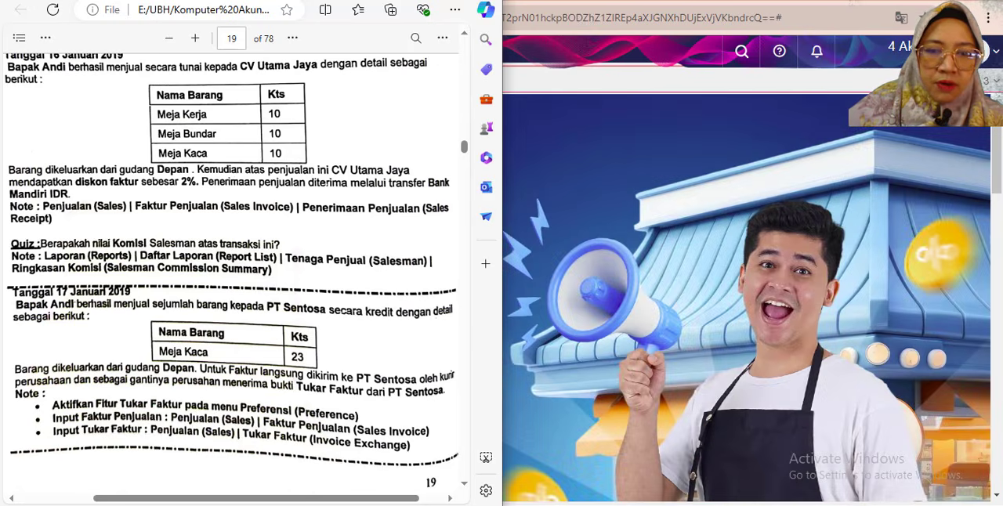
# - Enable the Tukar Faktur sales feature in Accurate Online's Preferensi and save the preferences
pyautogui.hotkey('alt', 'Tab')
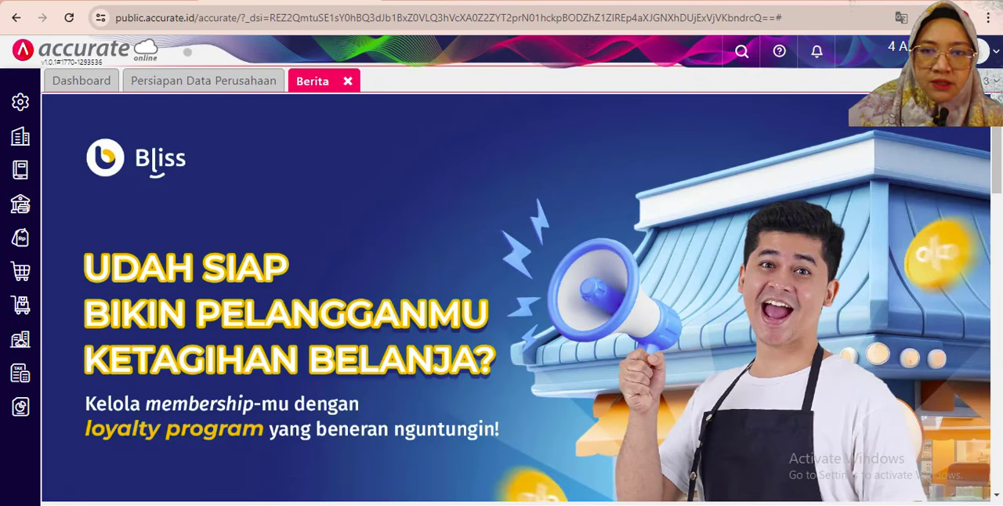
pyautogui.click(23, 108)
pyautogui.click(100, 213)
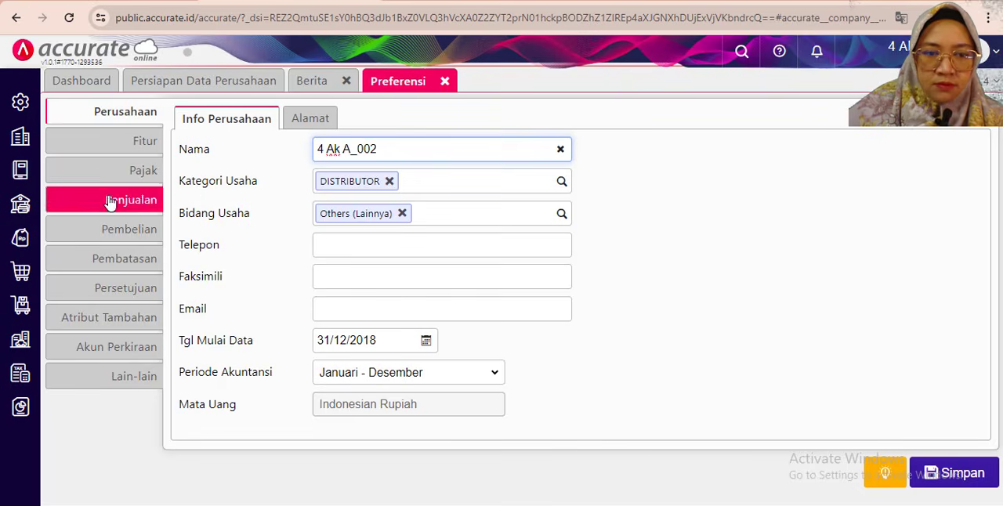
pyautogui.click(134, 141)
pyautogui.click(288, 118)
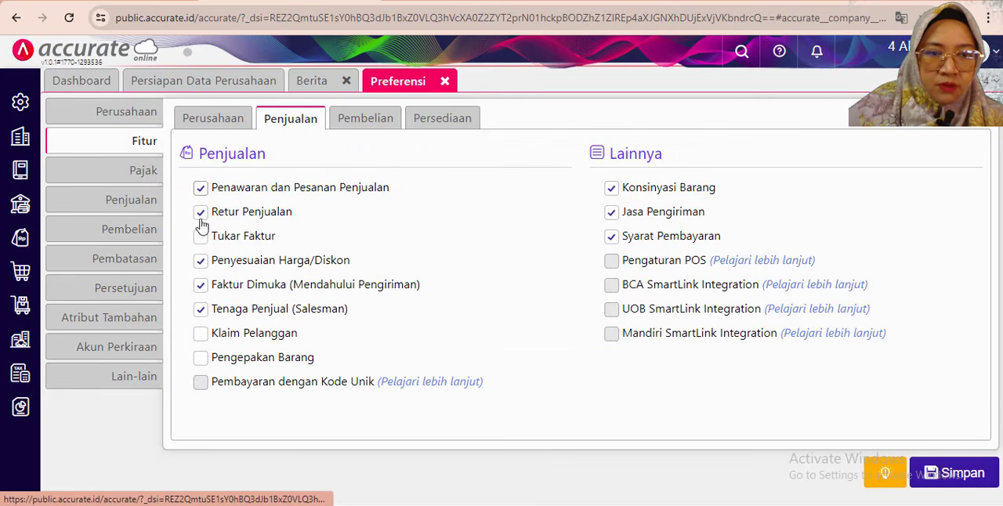
pyautogui.click(201, 238)
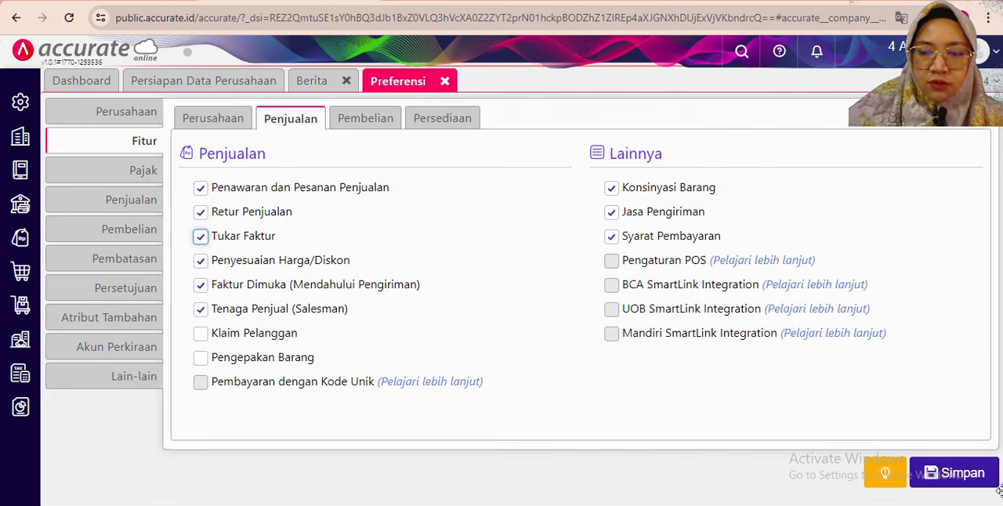
pyautogui.click(965, 476)
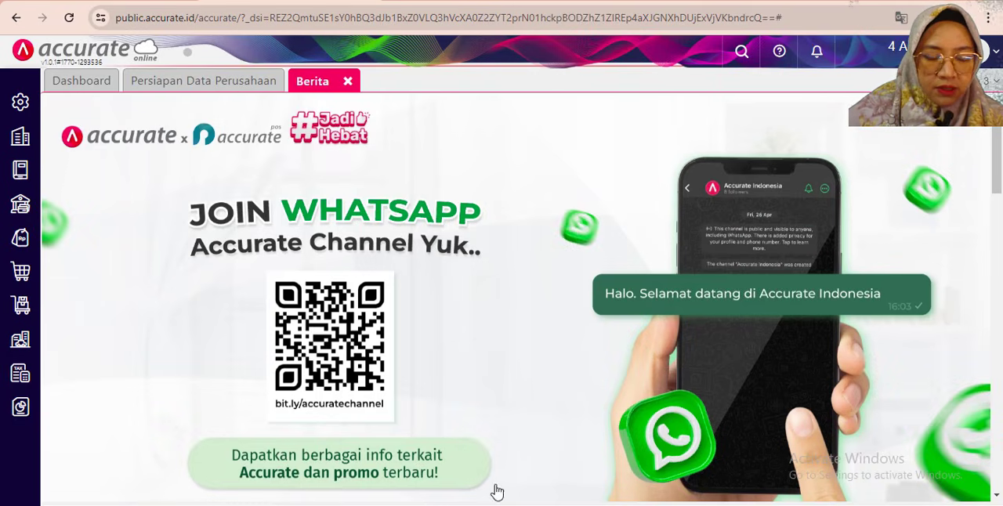
# - Start a new Faktur Penjualan for the 17 January transaction, checking its details in the exercise PDF
pyautogui.hotkey('alt', 'Tab')
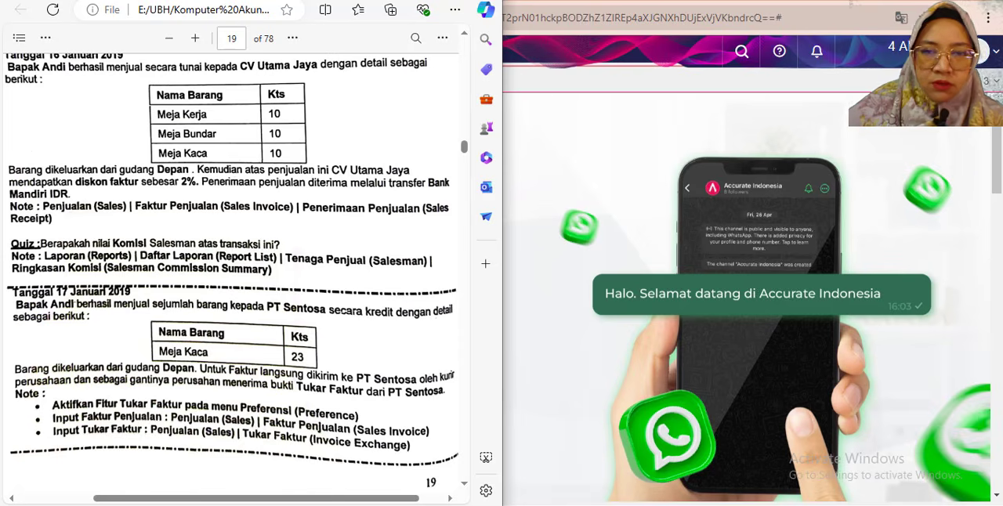
pyautogui.hotkey('alt', 'Tab')
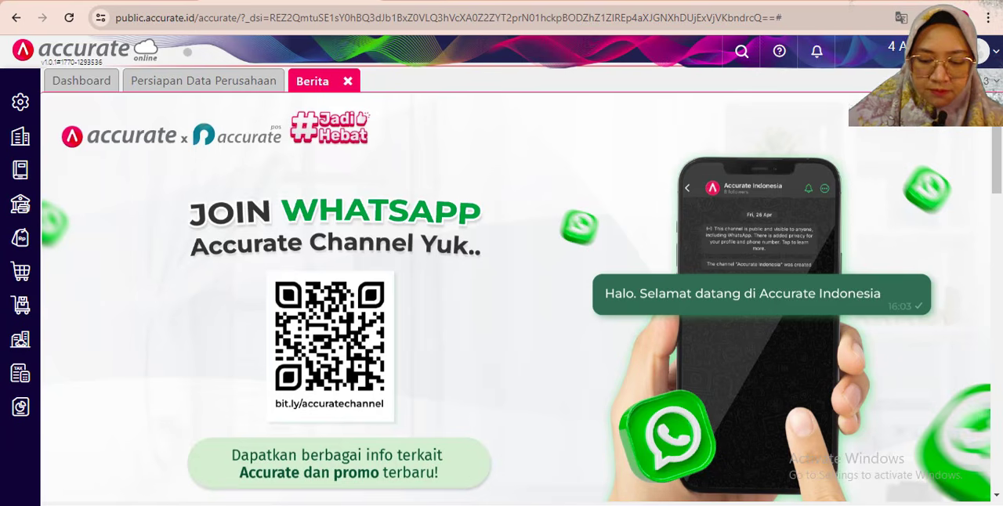
pyautogui.click(19, 237)
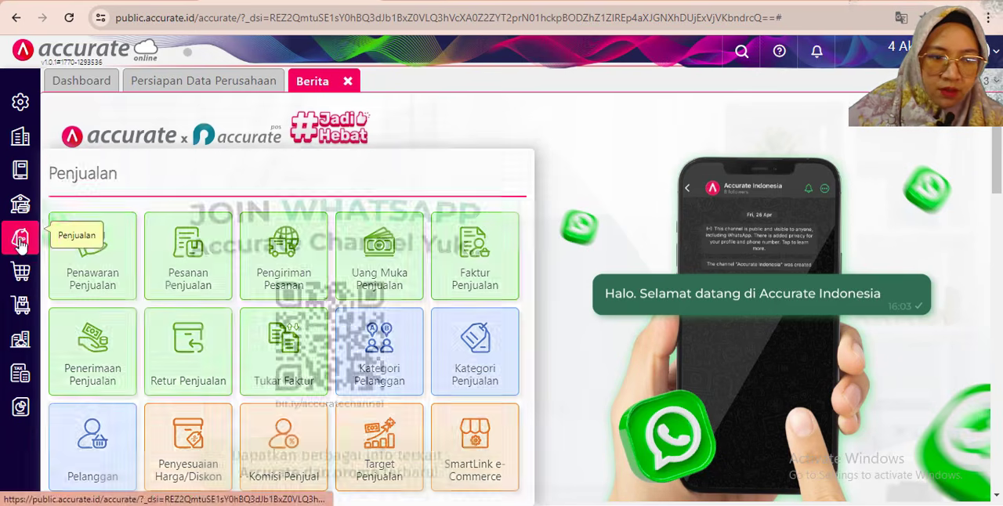
pyautogui.click(485, 275)
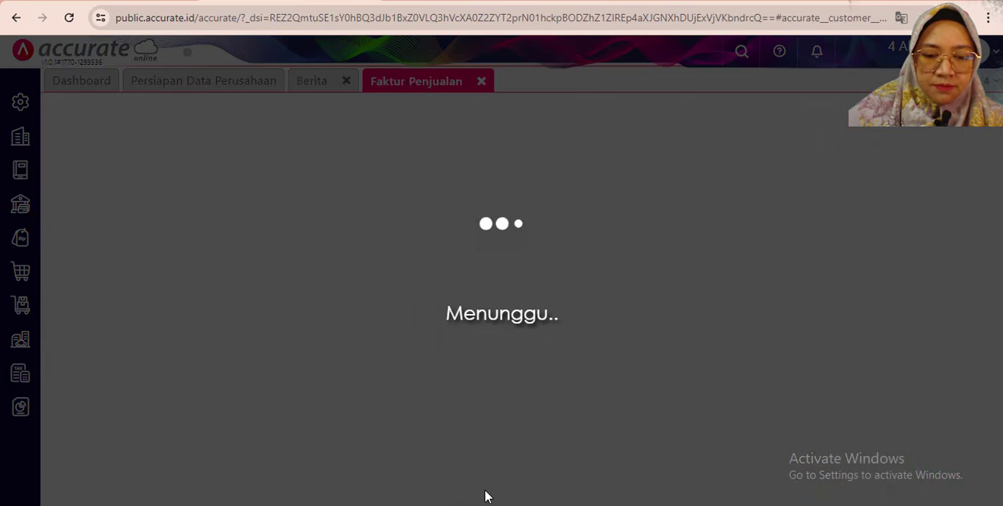
pyautogui.click(487, 504)
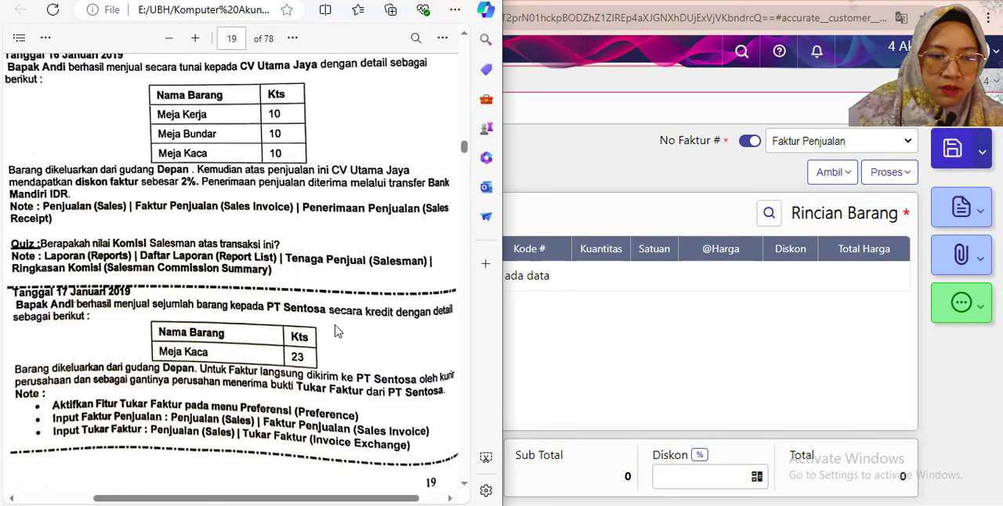
# - Set the invoice's Pelanggan to PT Sentosa and its Tanggal to 17/01/2019
pyautogui.click(523, 99)
pyautogui.click(297, 142)
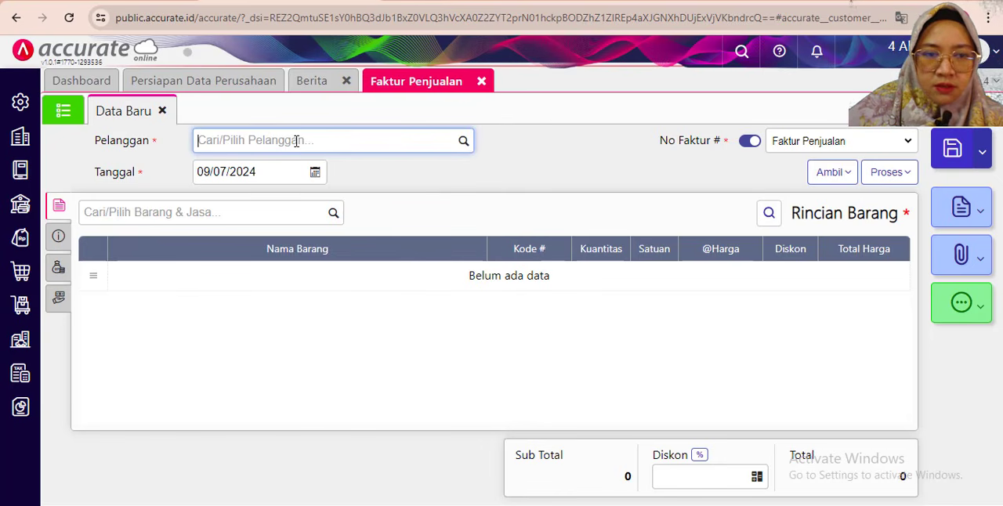
pyautogui.write('sento')
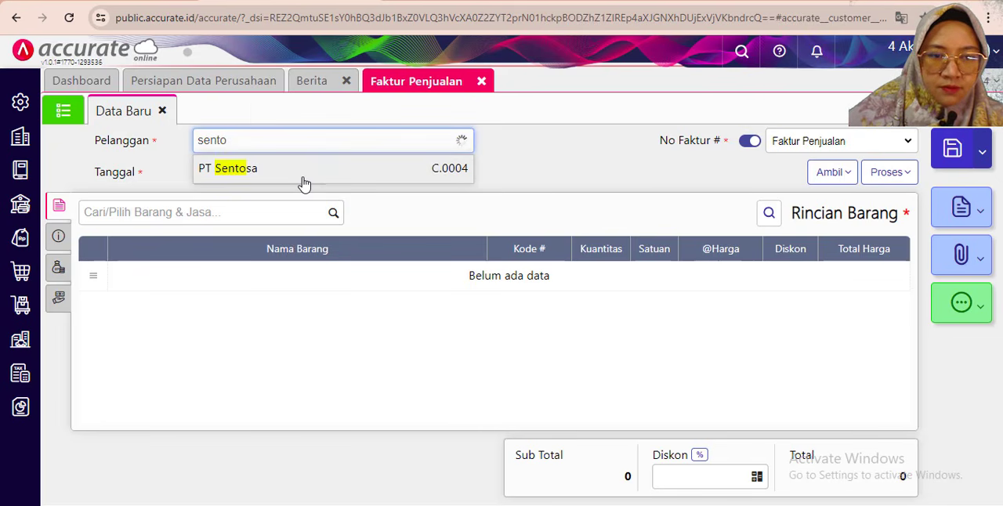
pyautogui.click(266, 186)
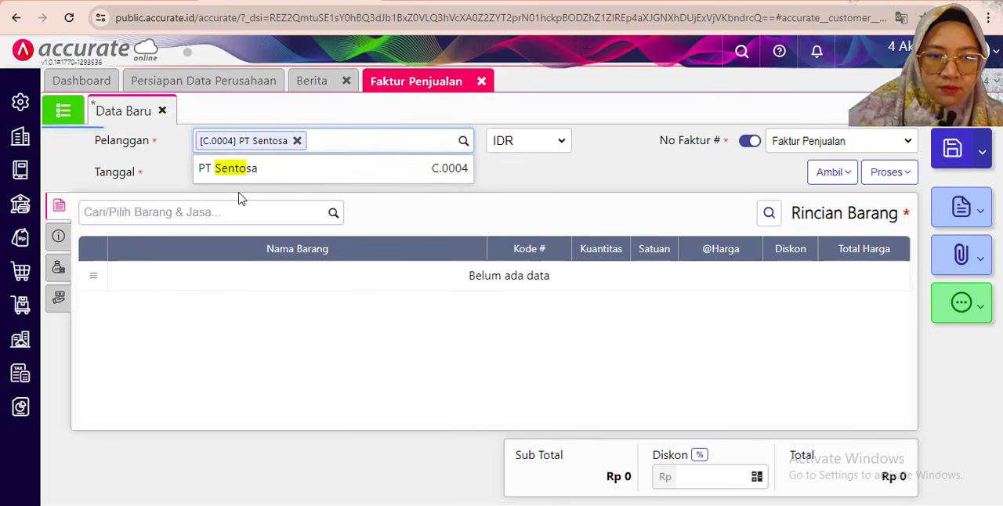
pyautogui.click(228, 172)
pyautogui.write('1701')
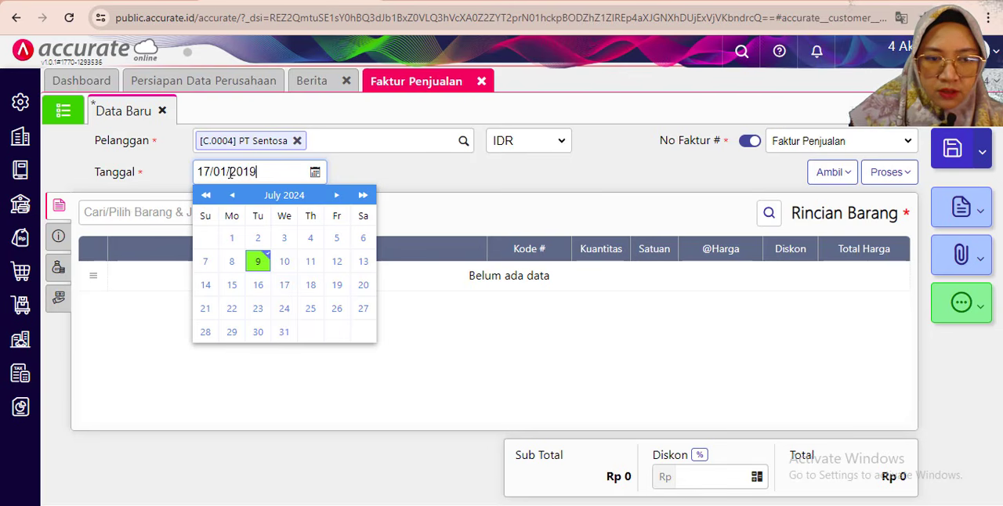
pyautogui.click(437, 181)
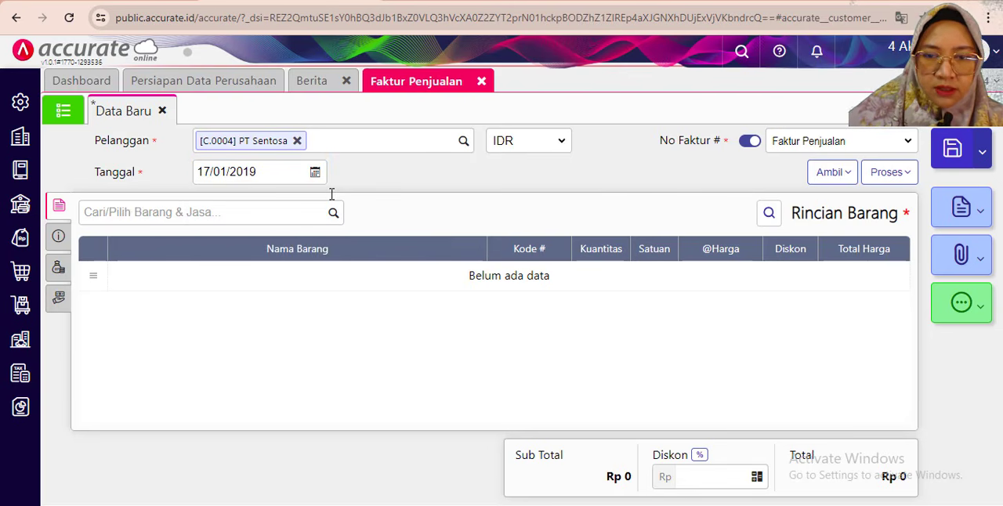
# - Add the item Meja Kaca to the invoice, keeping the exercise PDF in view
pyautogui.click(950, 2)
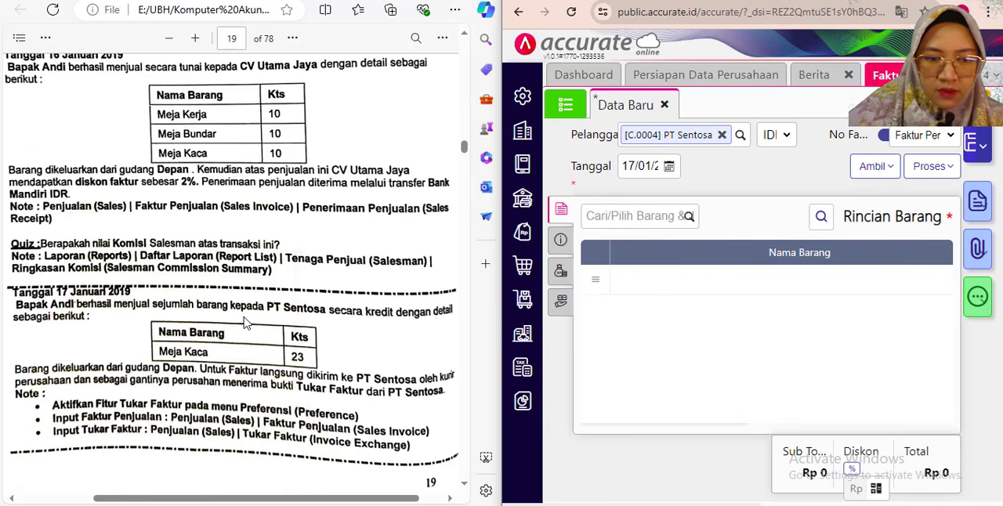
pyautogui.click(640, 221)
pyautogui.write('kaca')
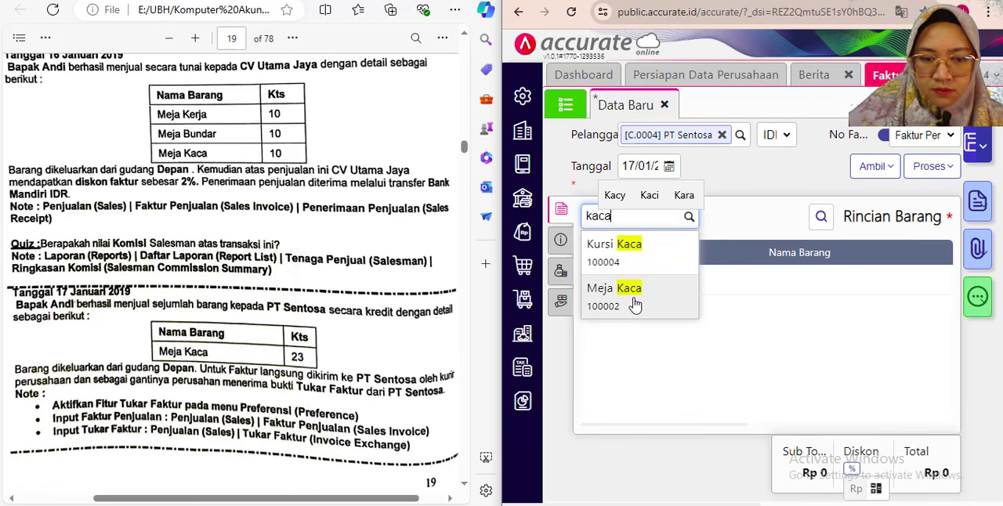
pyautogui.click(633, 304)
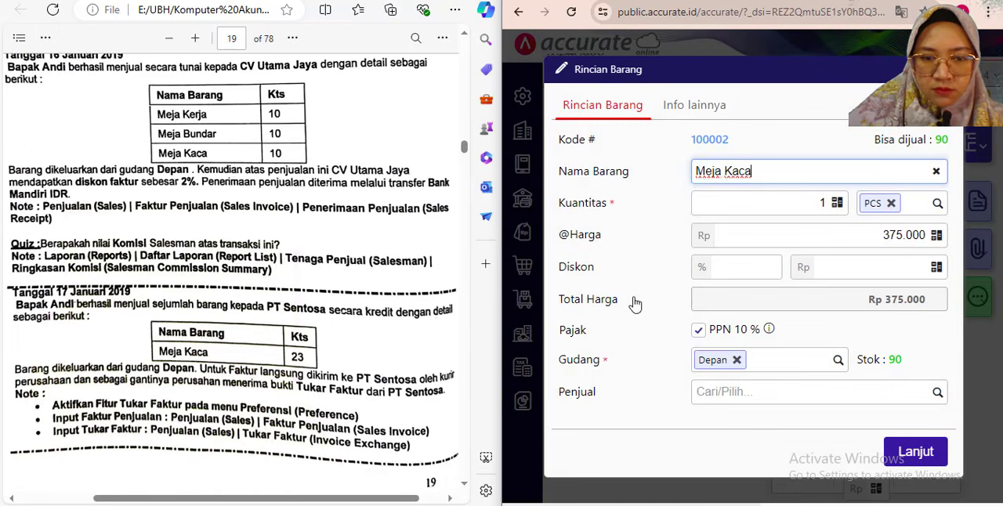
# - Set the Meja Kaca line's Kuantitas to 23, assign the exercise's salesman as Penjual and confirm the item line
pyautogui.click(819, 203)
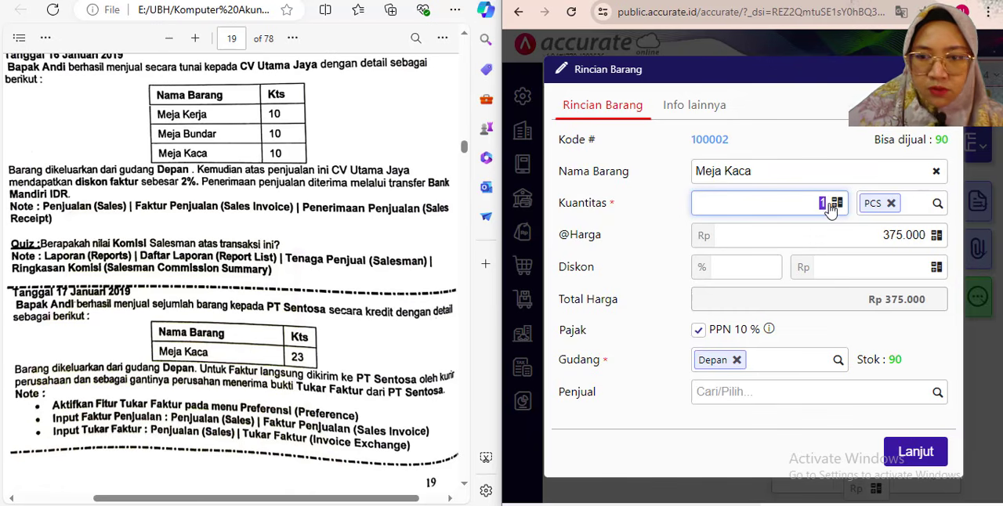
pyautogui.write('23')
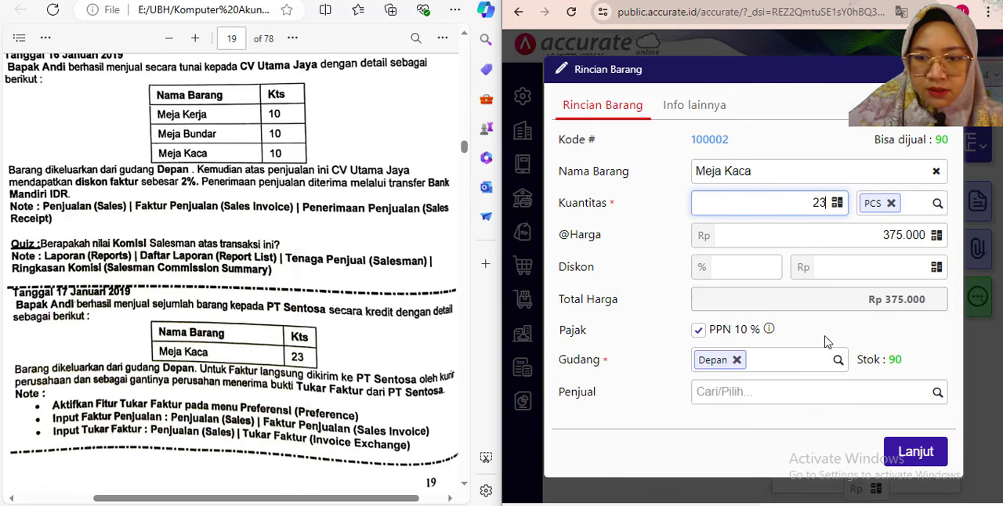
pyautogui.press('Tab')
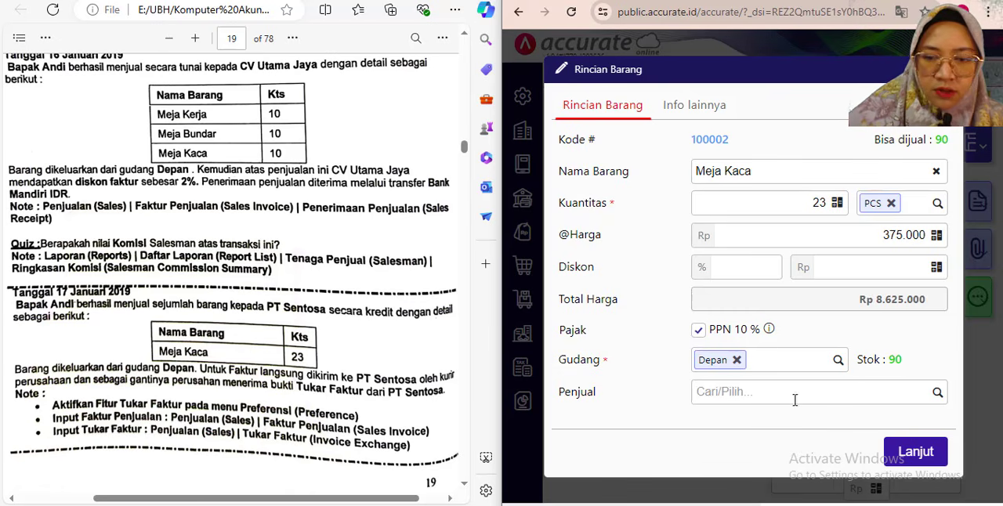
pyautogui.click(935, 396)
pyautogui.click(810, 430)
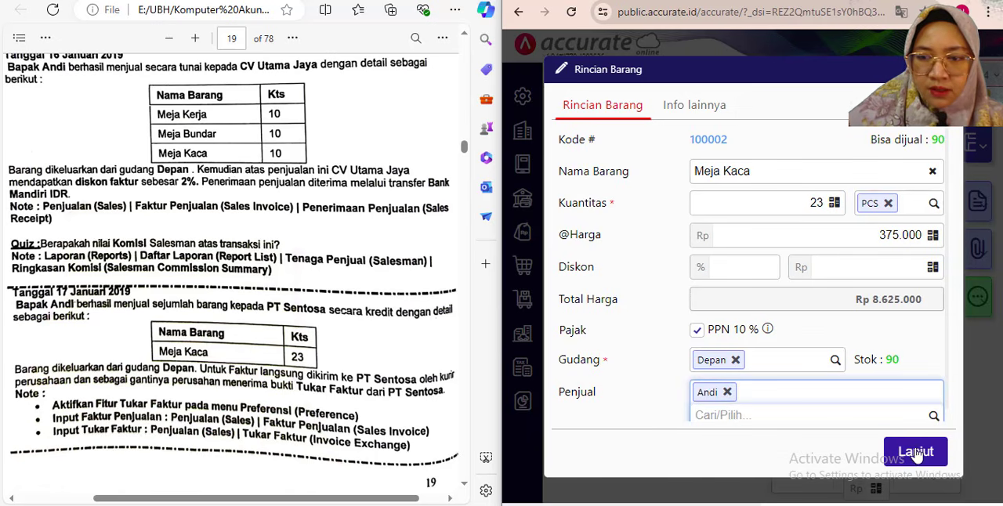
pyautogui.click(921, 458)
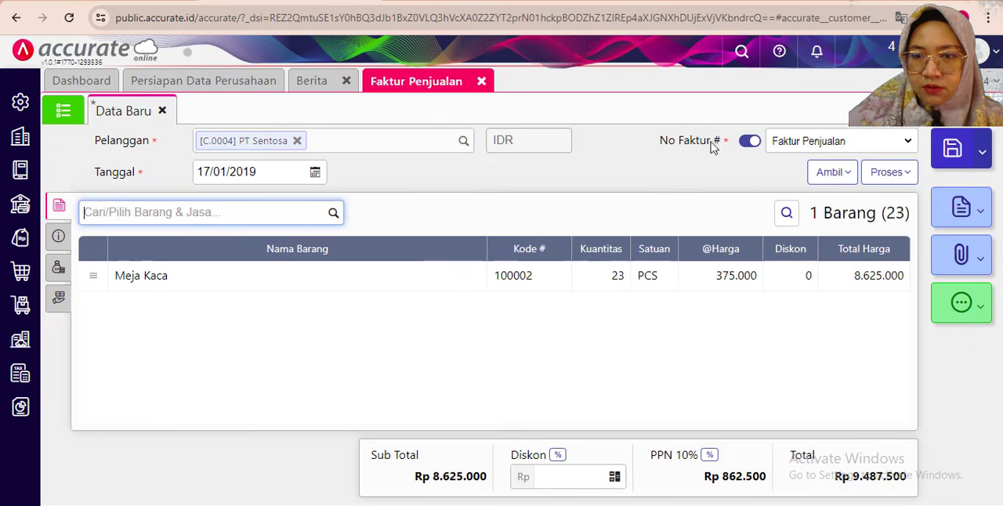
# - Enter "Penjualan secara kredit" as the Keterangan in the PT Sentosa invoice's additional information
pyautogui.click(51, 244)
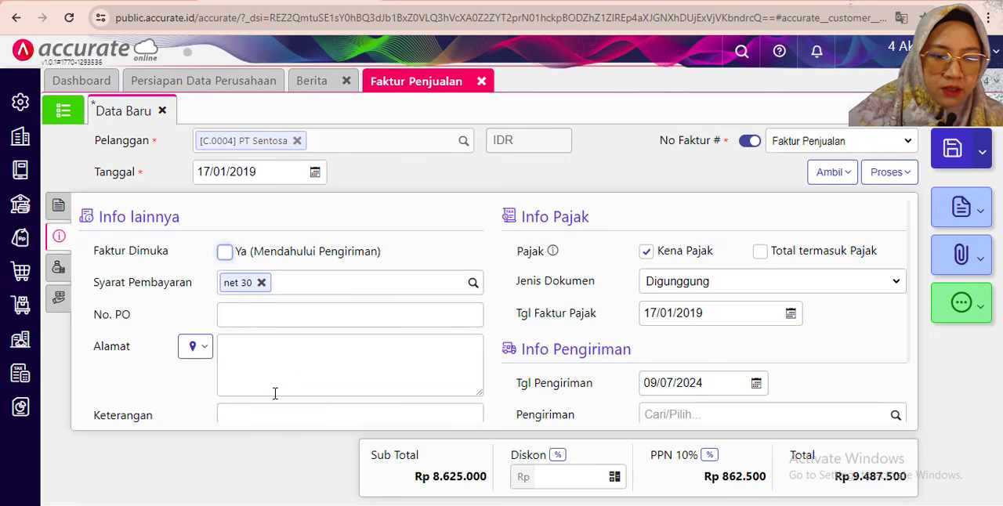
pyautogui.scroll(-1, 275, 394)
pyautogui.click(252, 343)
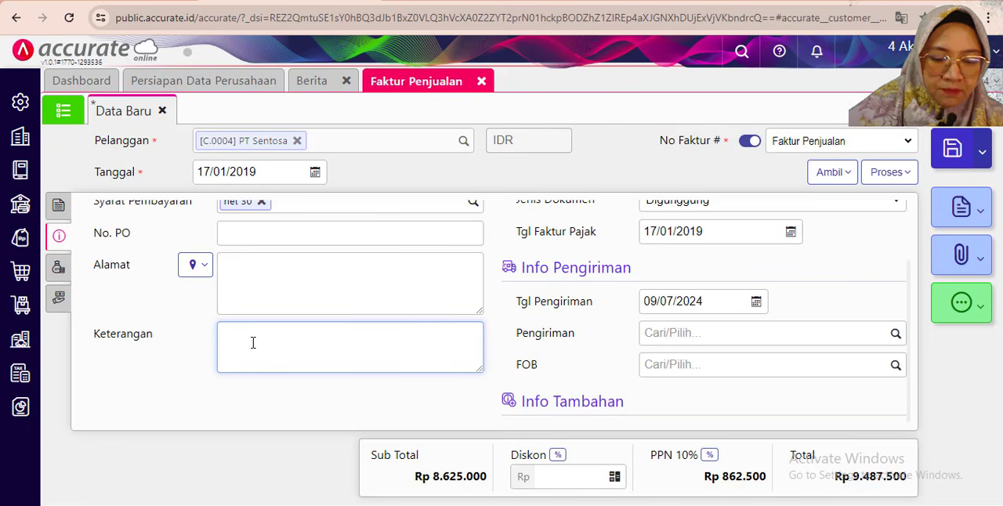
pyautogui.write('Penjua')
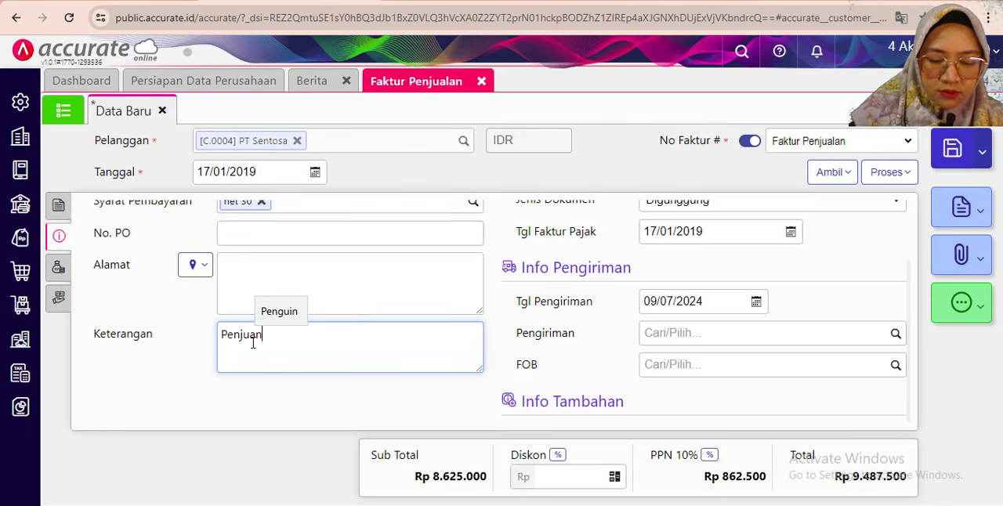
pyautogui.write('n')
pyautogui.press('BackSpace')
pyautogui.write('lan')
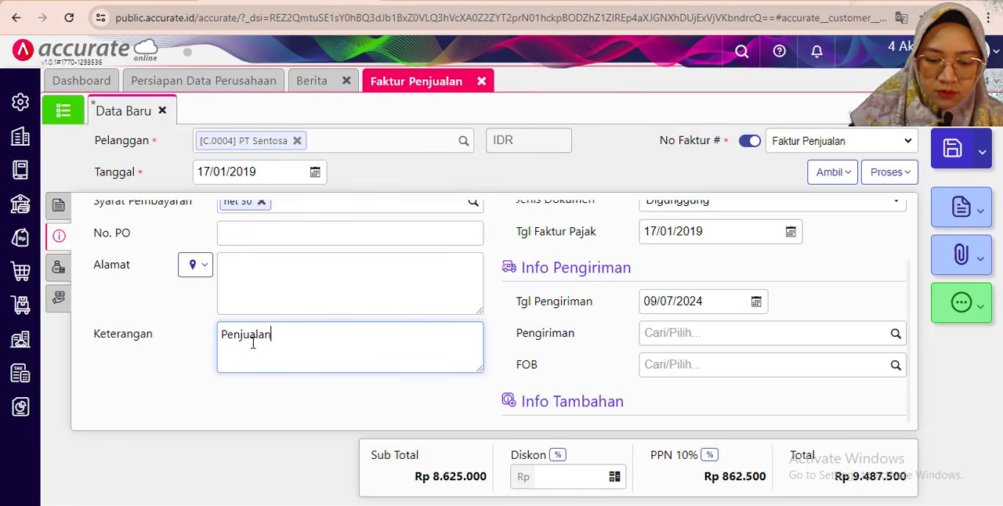
pyautogui.write(' secara ')
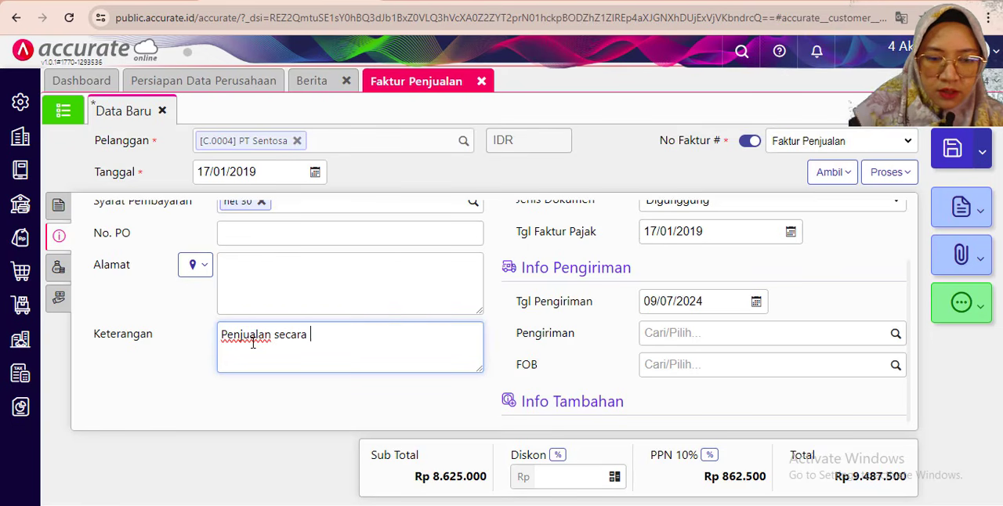
pyautogui.write('kredit')
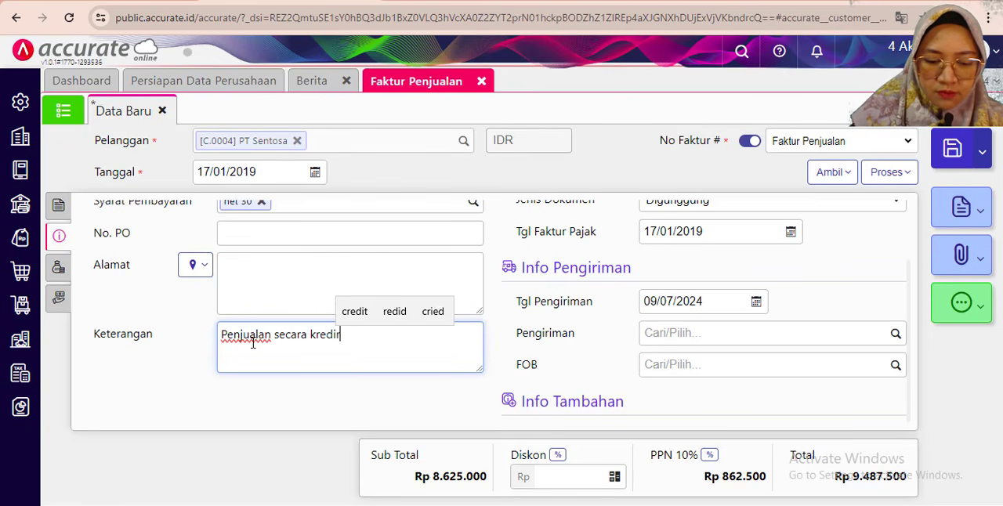
pyautogui.press('BackSpace')
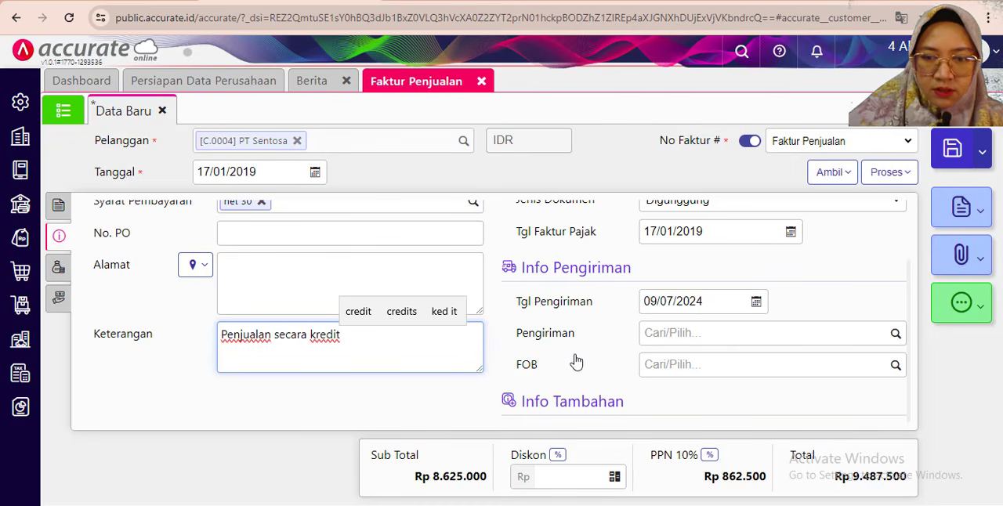
pyautogui.click(462, 437)
# - Check the 17 January transaction in the exercise PDF and set the invoice's Tgl Pengiriman to 17/01/2019
pyautogui.hotkey('alt', 'Tab')
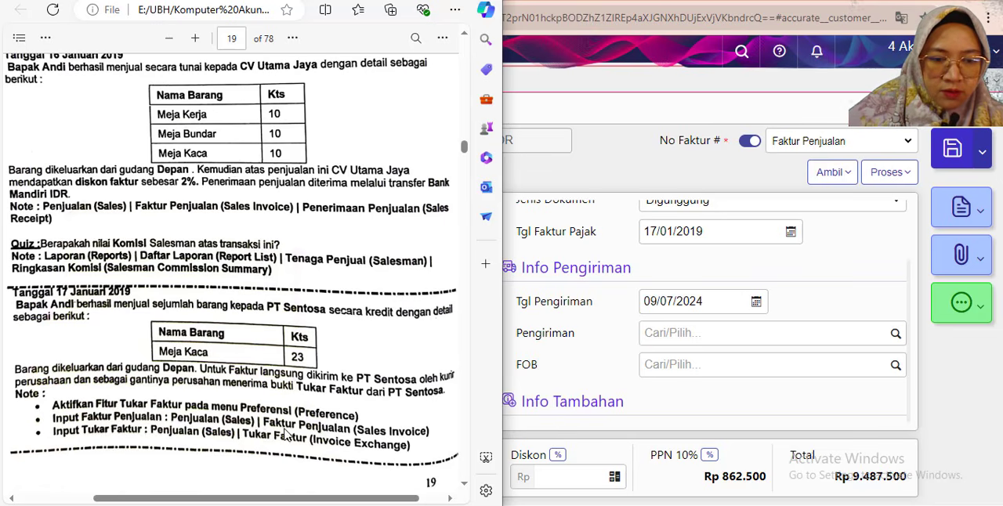
pyautogui.click(716, 305)
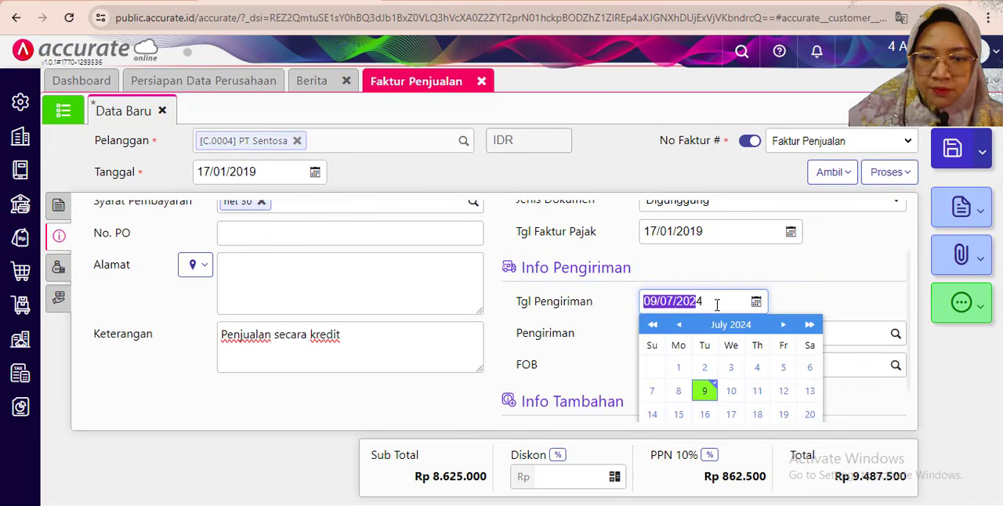
pyautogui.click(709, 300)
pyautogui.moveTo(710, 301); pyautogui.dragTo(600, 291)
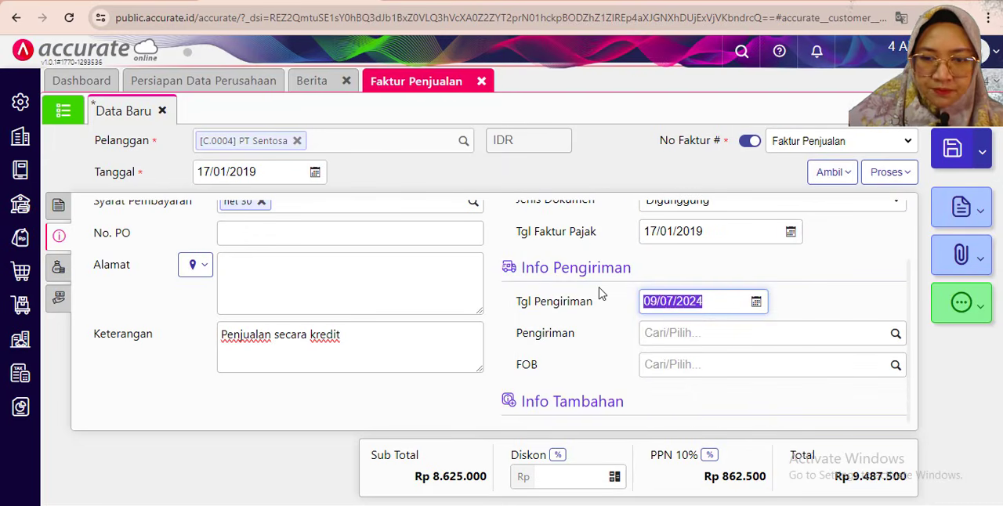
pyautogui.write('17/01/20')
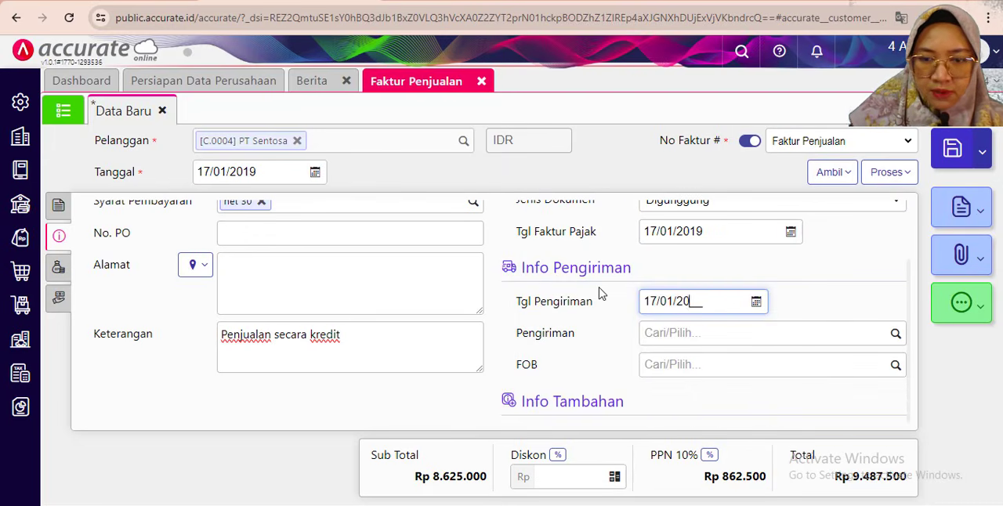
pyautogui.write('19')
pyautogui.click(382, 401)
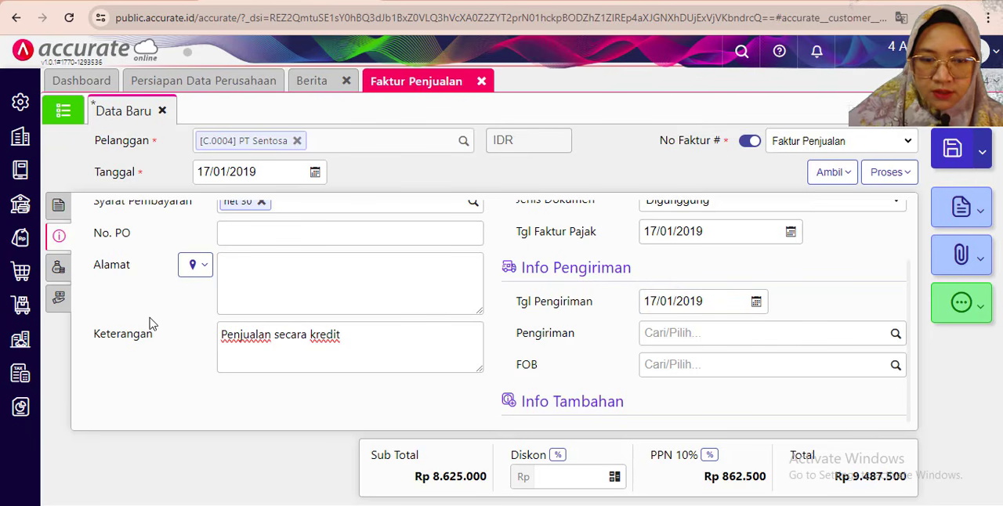
# - Return to the invoice's item details, save the Faktur Penjualan and close its page
pyautogui.click(58, 206)
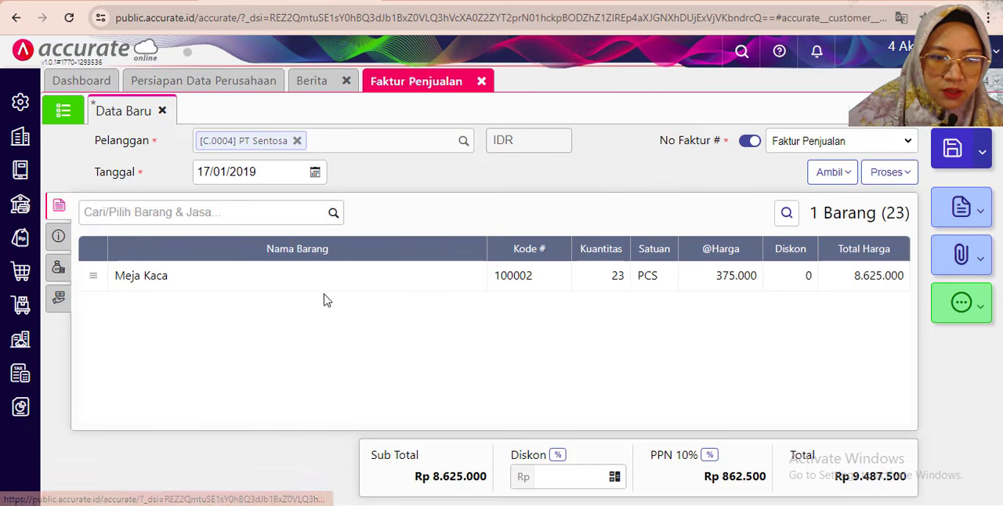
pyautogui.click(950, 149)
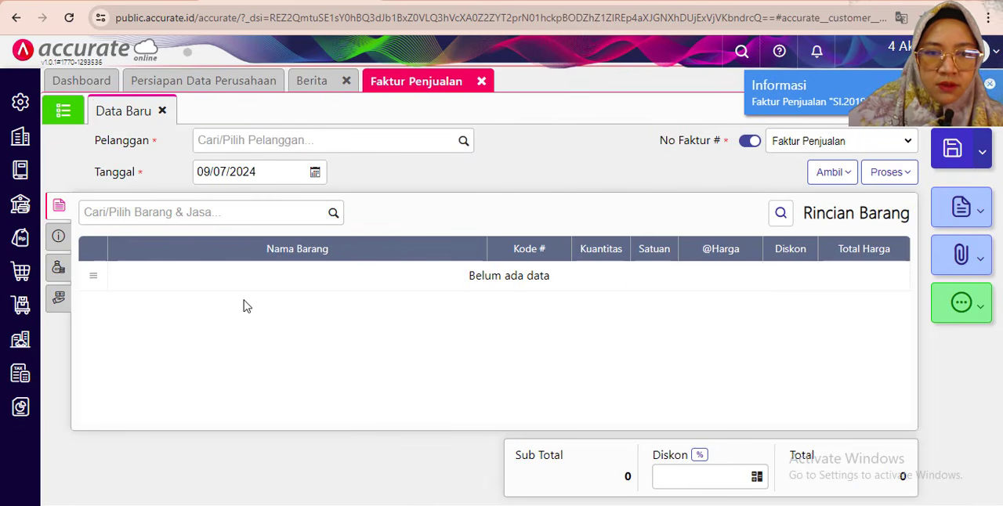
pyautogui.click(482, 83)
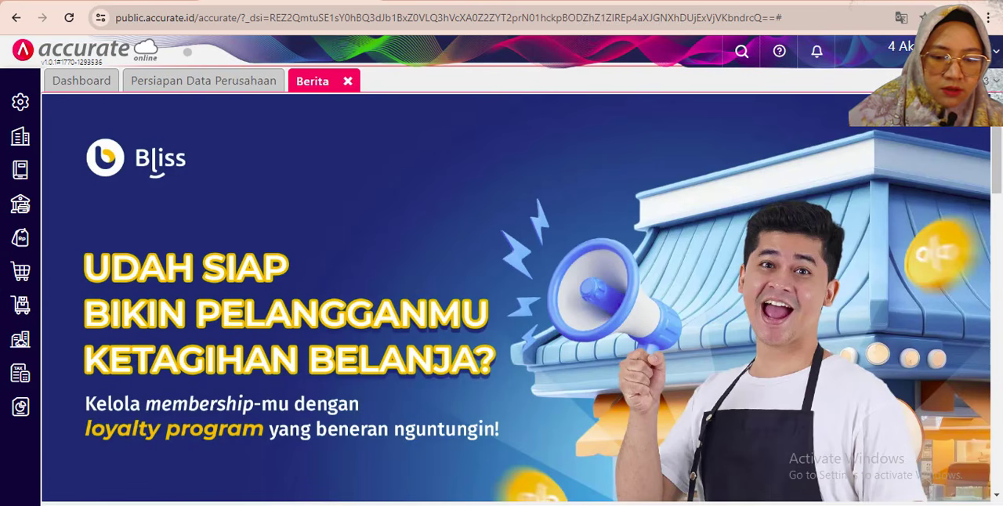
# - Check the exercise PDF's note on Tukar Faktur and start a new Tukar Faktur record in Accurate Online
pyautogui.hotkey('alt', 'Tab')
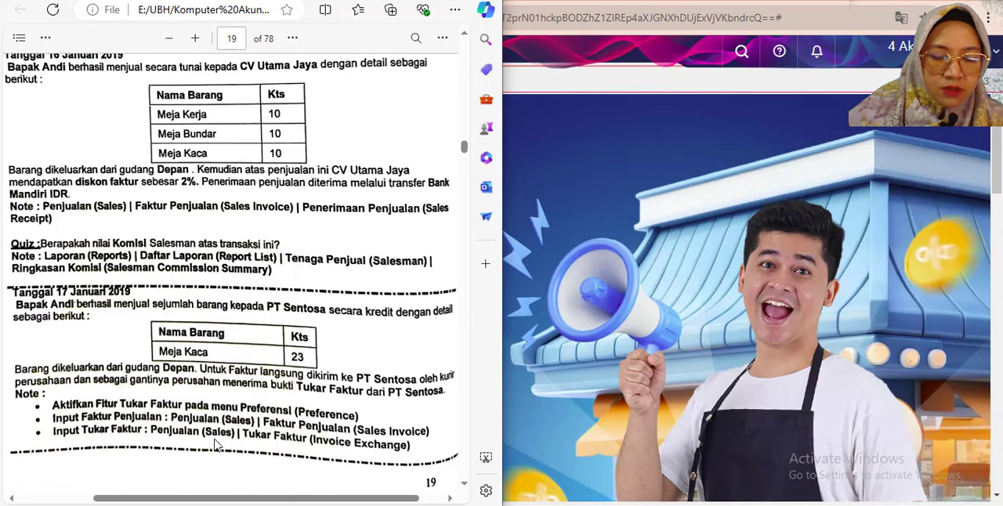
pyautogui.click(587, 5)
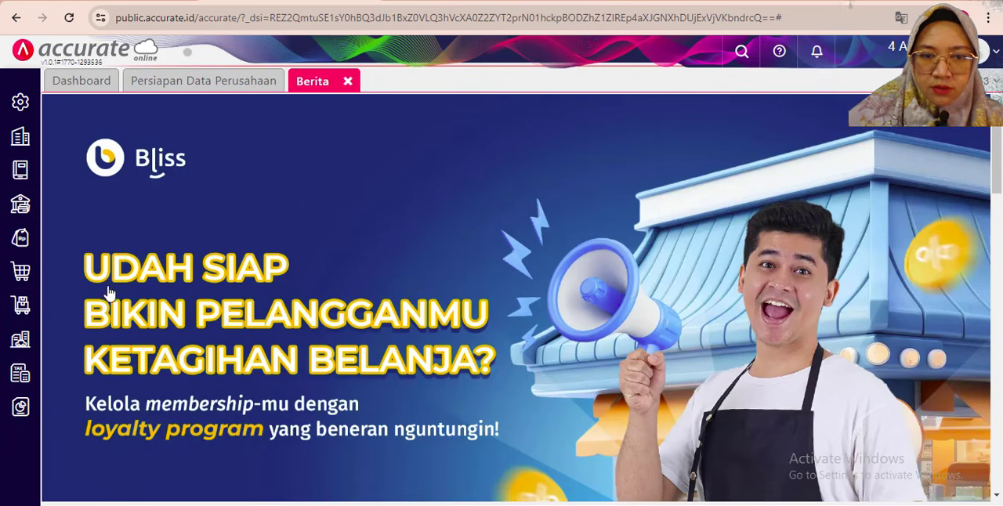
pyautogui.click(20, 237)
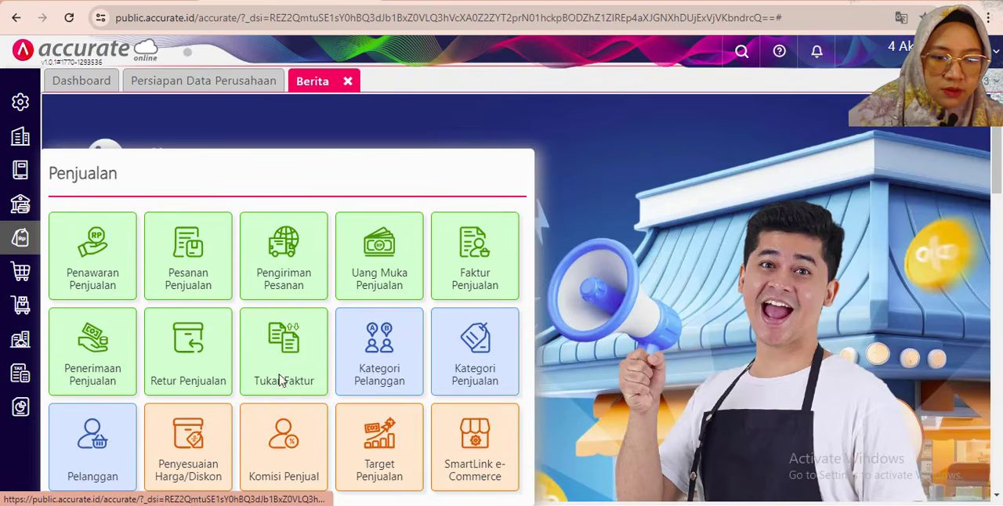
pyautogui.click(75, 408)
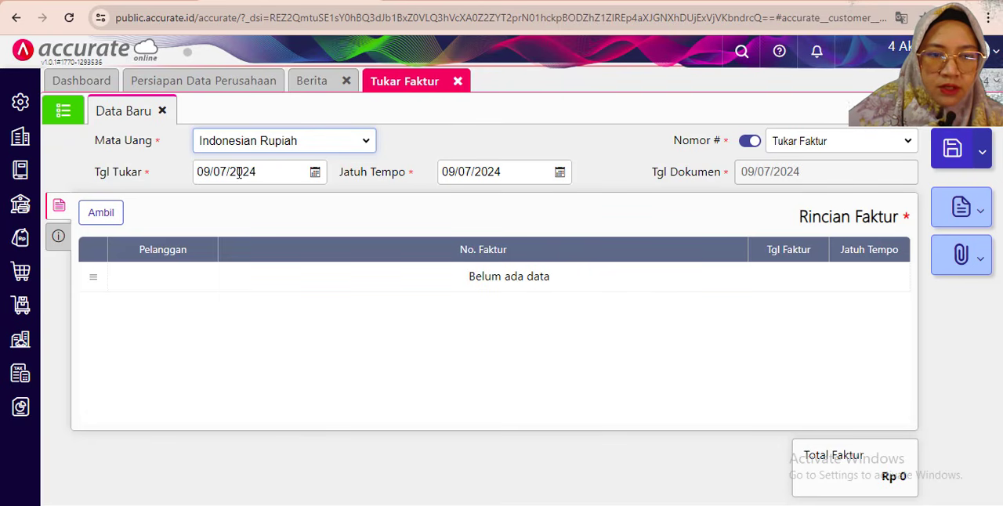
# - Set the Tukar Faktur's Tgl Tukar to 17/01/2019 and its Jatuh Tempo to 17/02/2019
pyautogui.click(260, 172)
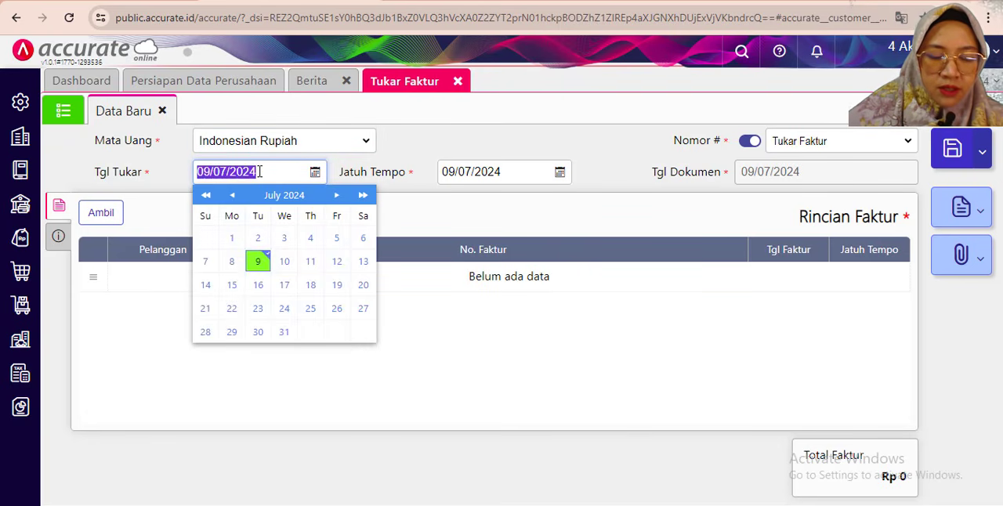
pyautogui.write('17/01')
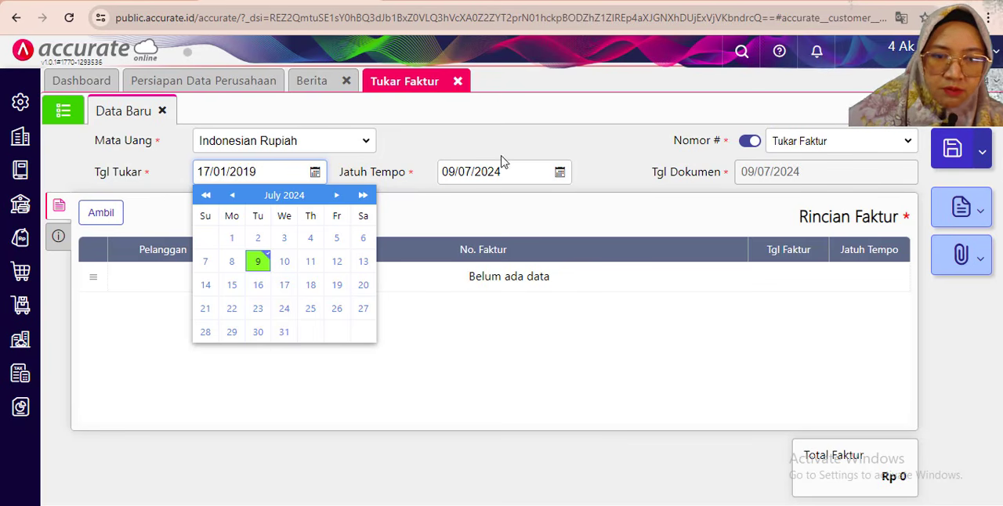
pyautogui.click(484, 172)
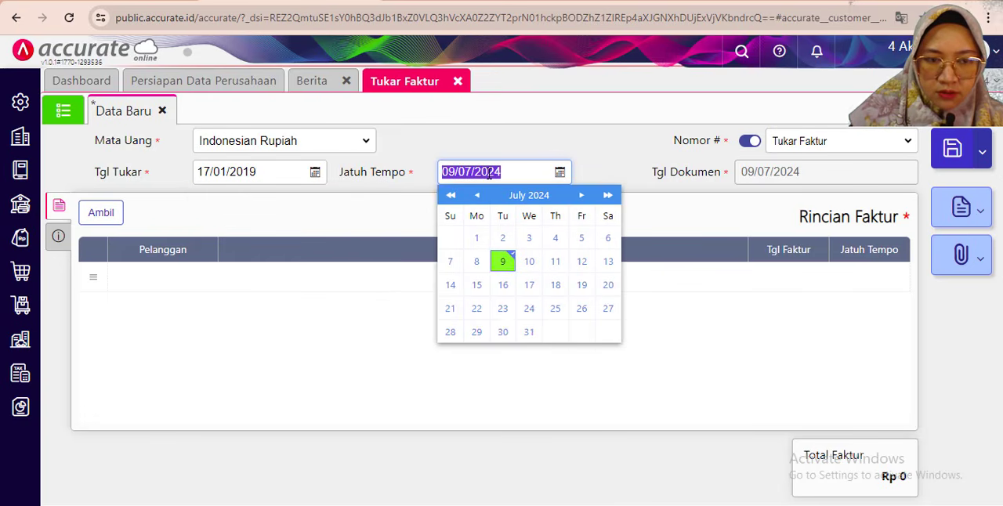
pyautogui.write('17/02')
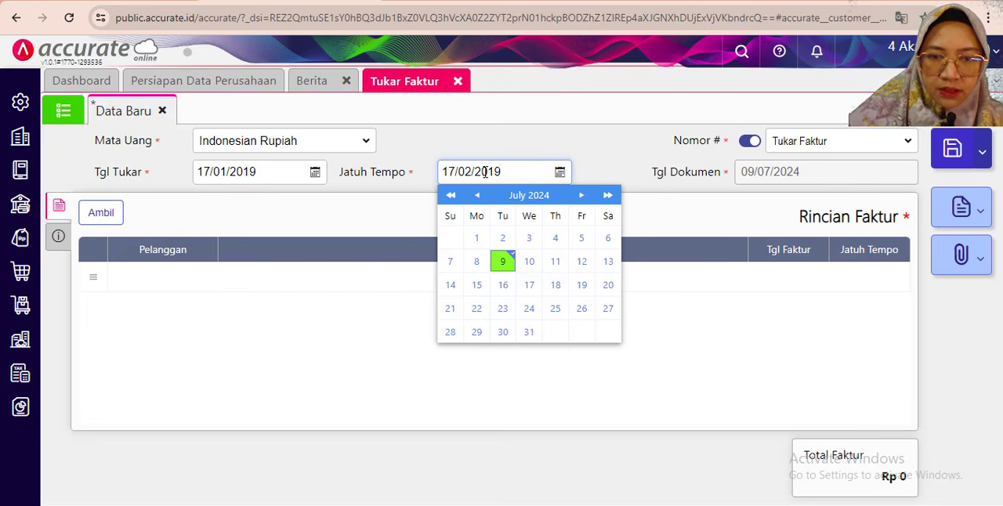
# - Pull only PT Sentosa's unpaid invoice dated 17/01/2019 into the Tukar Faktur, leaving the other listed invoices unselected
pyautogui.click(94, 213)
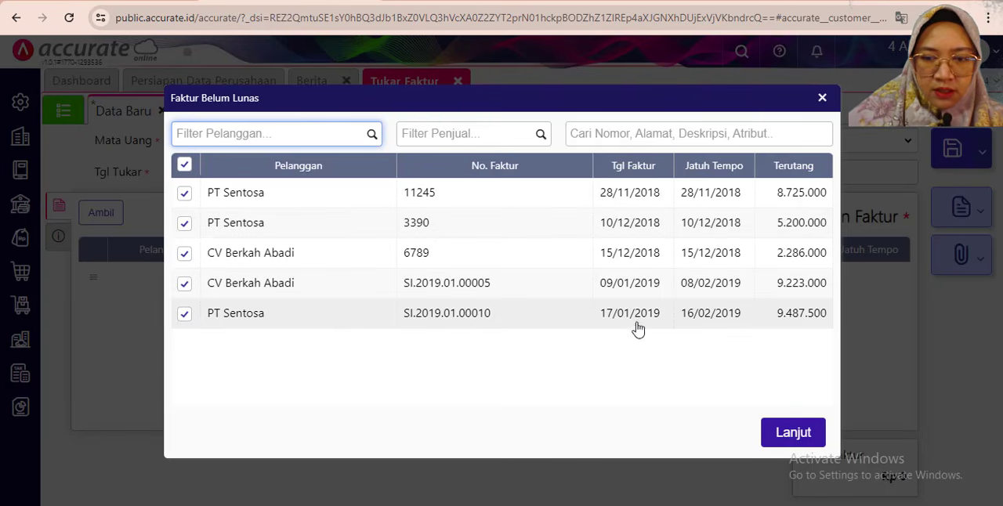
pyautogui.click(451, 330)
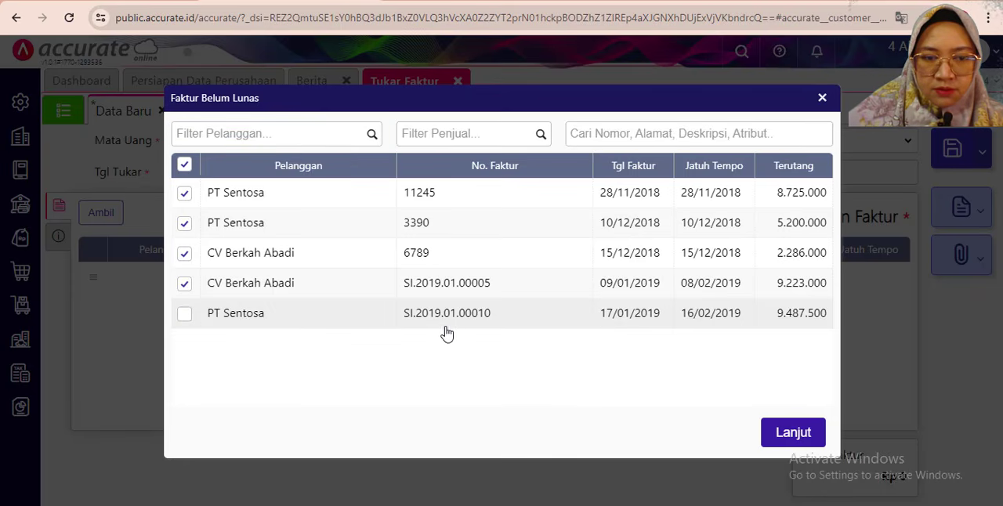
pyautogui.click(183, 314)
pyautogui.click(183, 165)
pyautogui.click(184, 314)
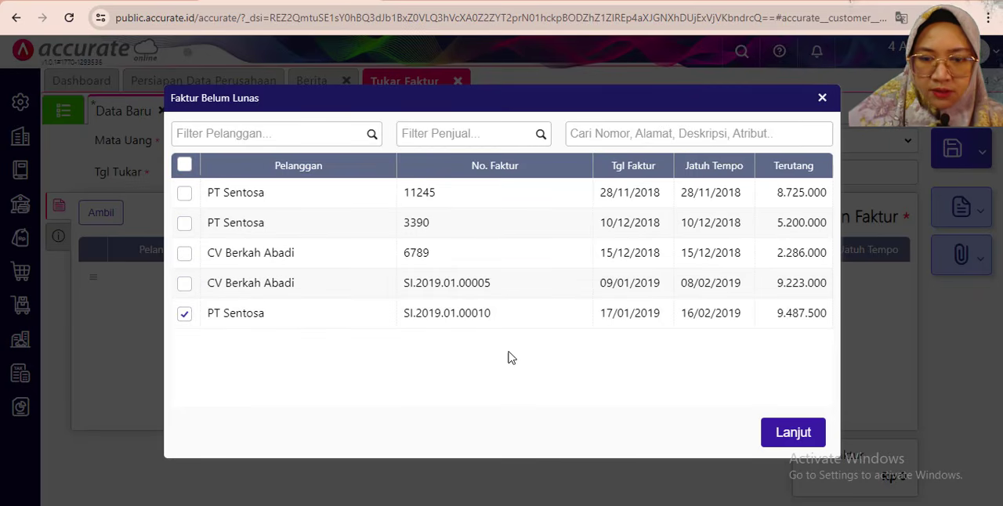
pyautogui.click(793, 436)
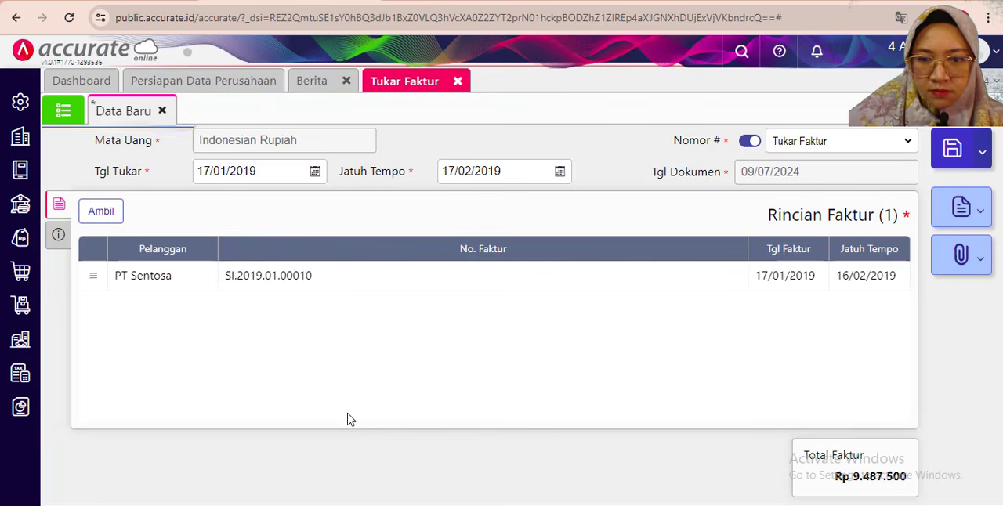
# - Enter "Tukar Faktur Penjualan Kredit" as the Tukar Faktur's Keterangan, then save the record and close its page
pyautogui.click(58, 235)
pyautogui.click(257, 268)
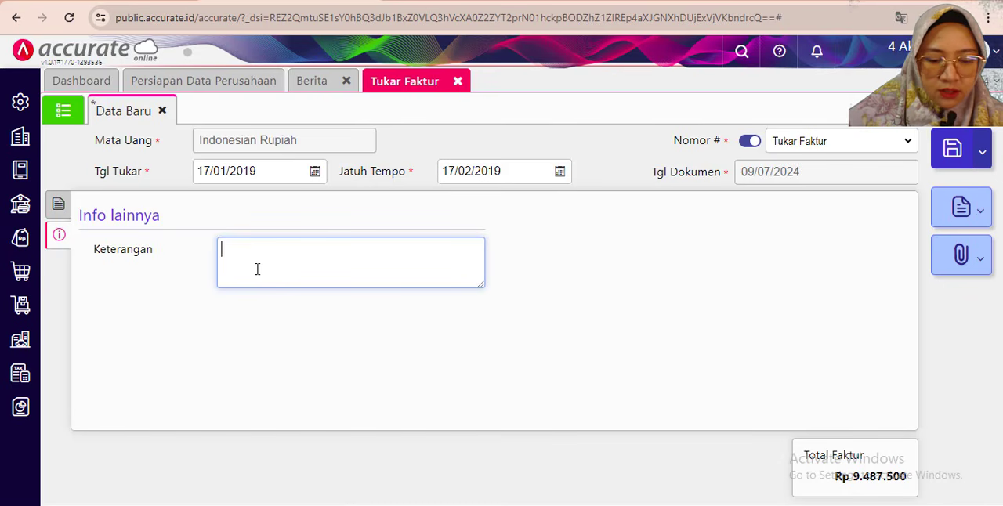
pyautogui.write('Tukar ')
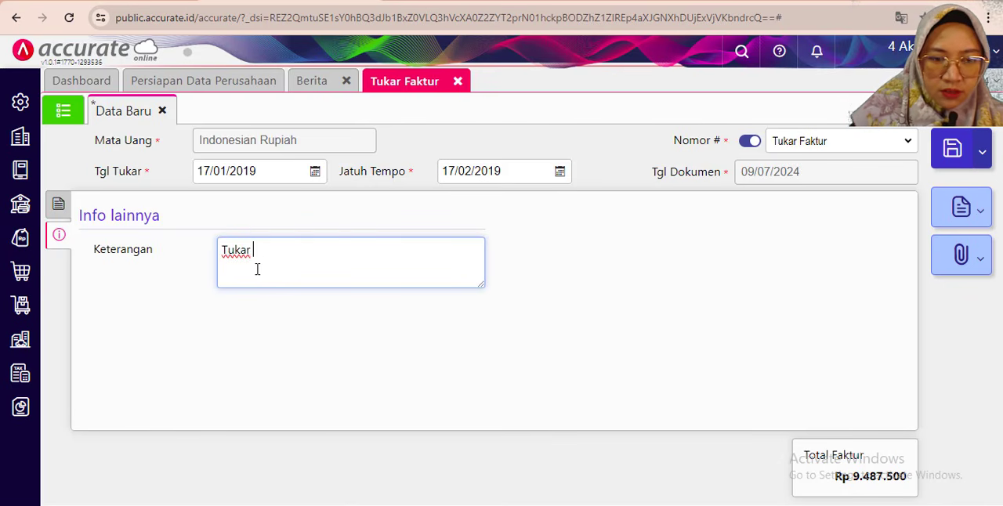
pyautogui.write('Faktu')
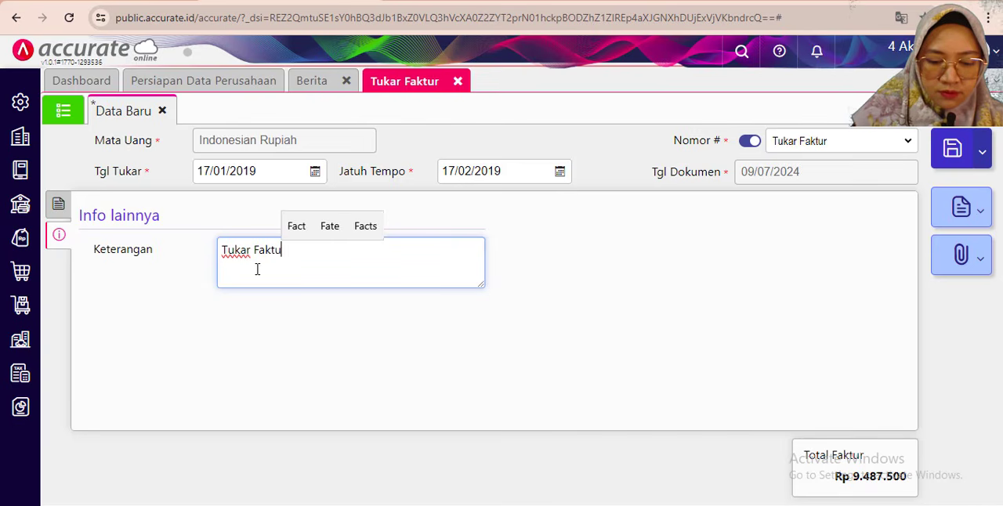
pyautogui.write('r Penjualan Kredir')
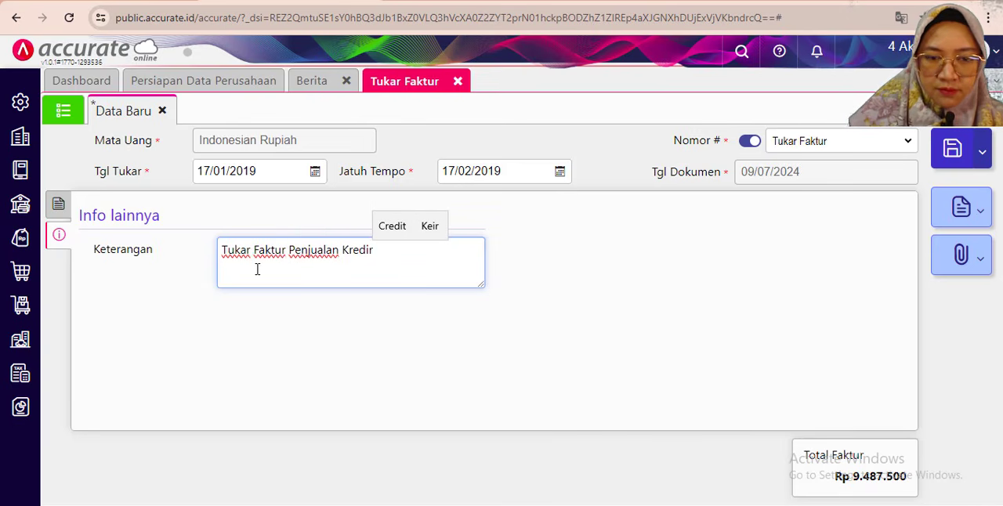
pyautogui.press('BackSpace')
pyautogui.write('t')
pyautogui.click(482, 325)
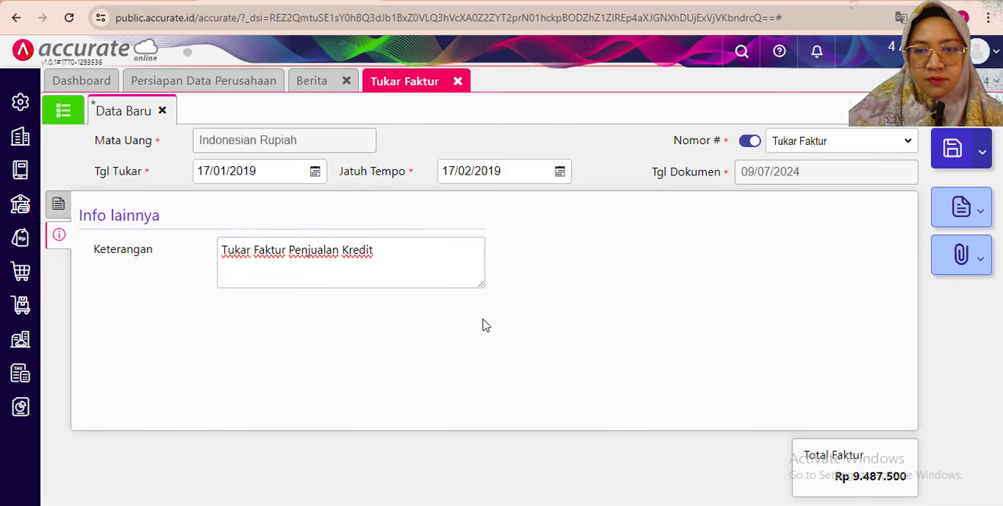
pyautogui.click(58, 203)
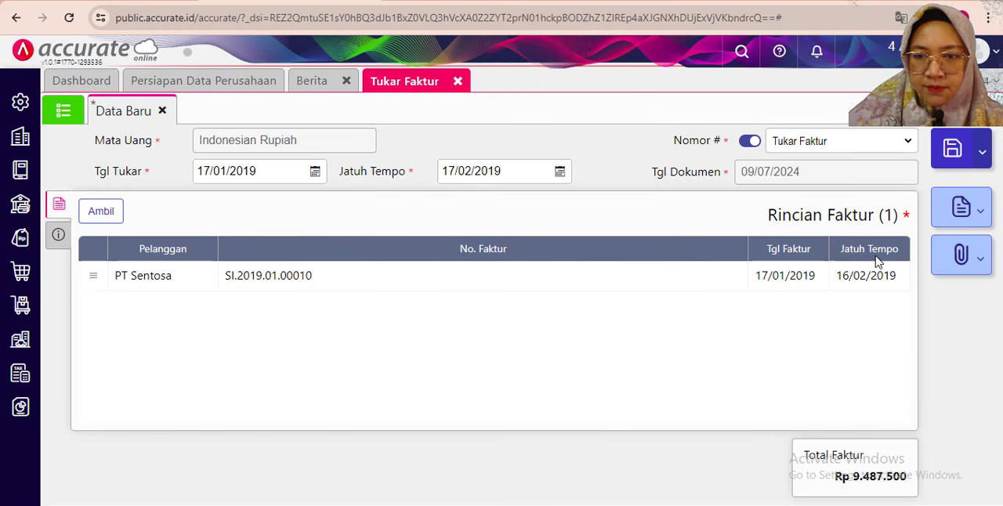
pyautogui.click(954, 151)
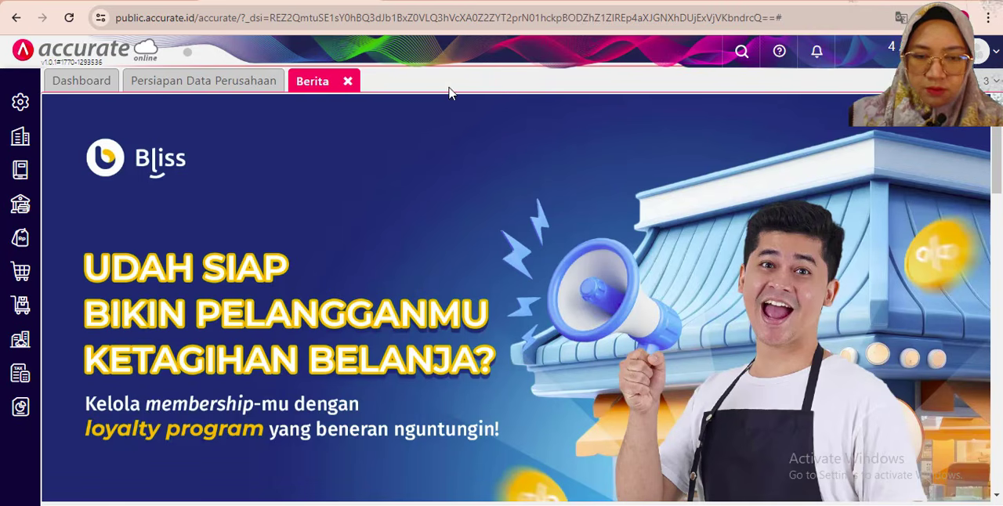
# - Read the exercise PDF's 20 January 2019 damaged-goods claim, enable the Klaim Pelanggan sales feature in Accurate Online's preferences, and save
pyautogui.hotkey('alt', 'Tab')
pyautogui.scroll(-10, 161, 349)
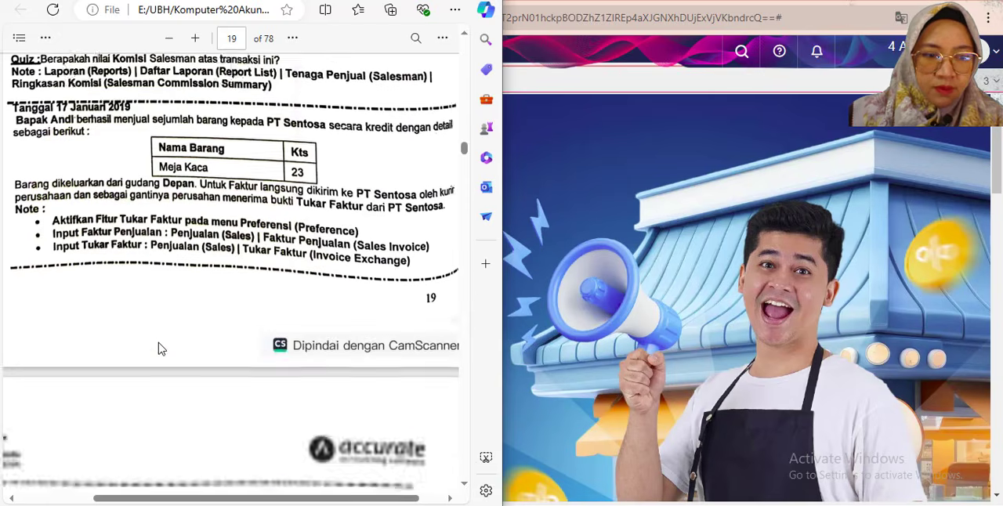
pyautogui.hscroll(-4, 366, 256)
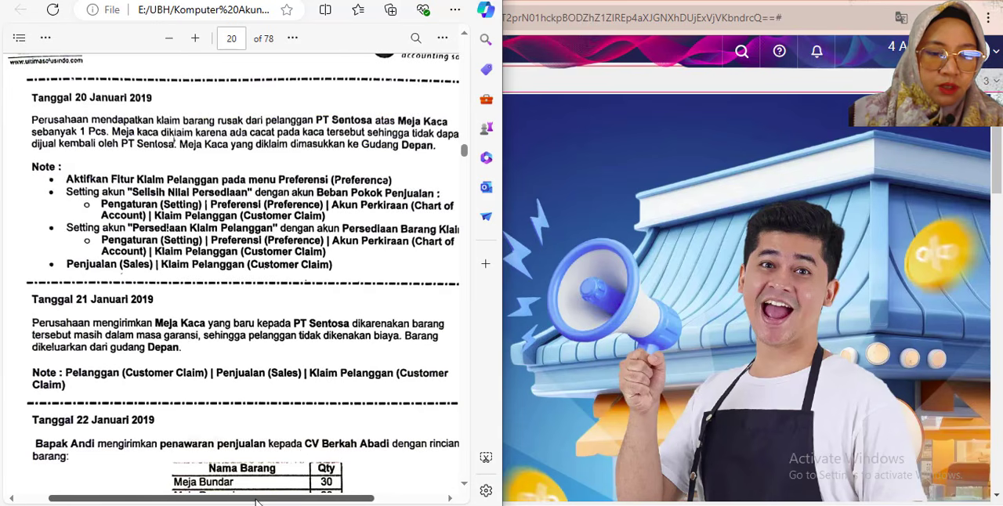
pyautogui.moveTo(257, 498); pyautogui.dragTo(263, 498)
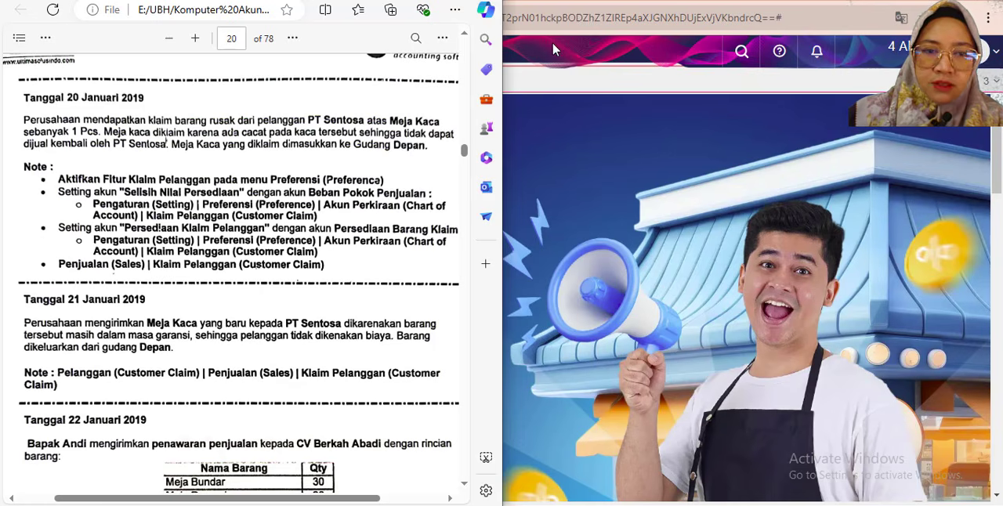
pyautogui.hotkey('alt', 'Tab')
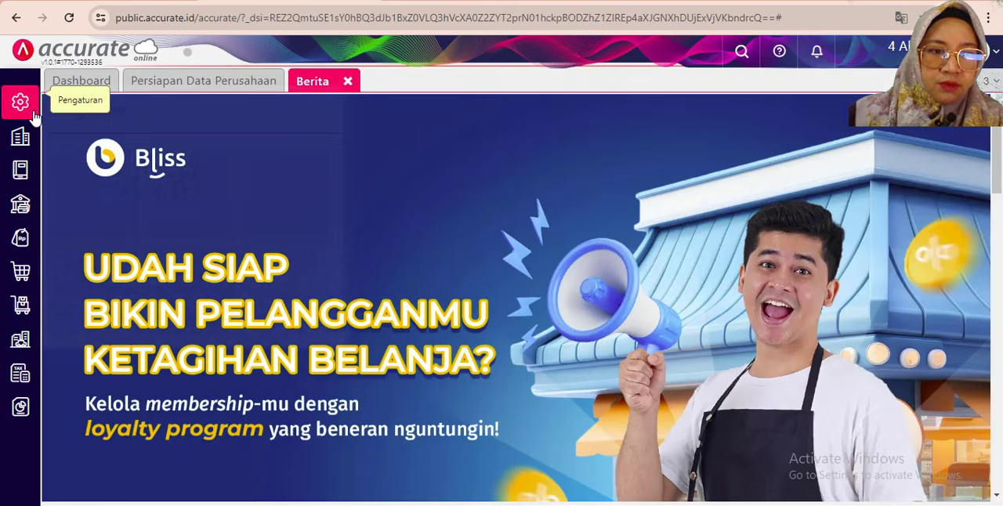
pyautogui.click(21, 102)
pyautogui.click(165, 205)
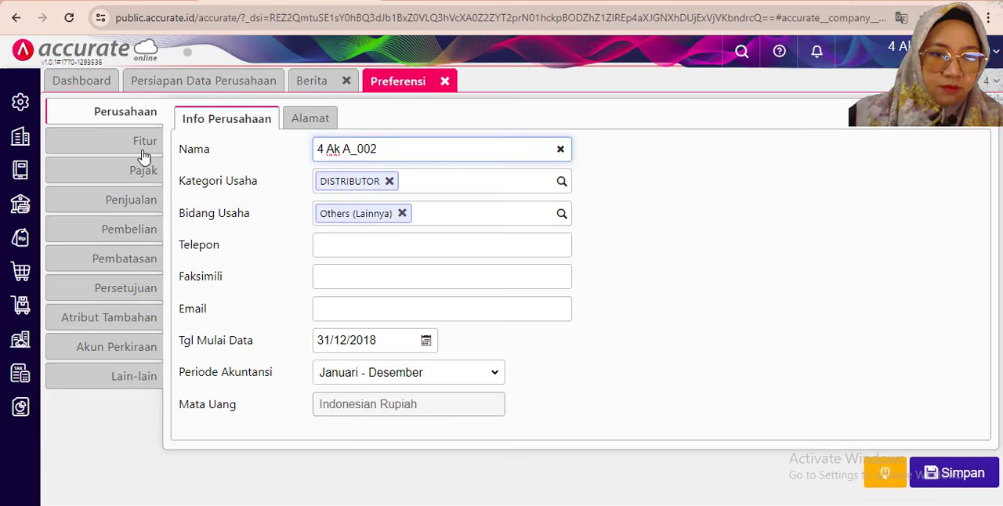
pyautogui.click(139, 141)
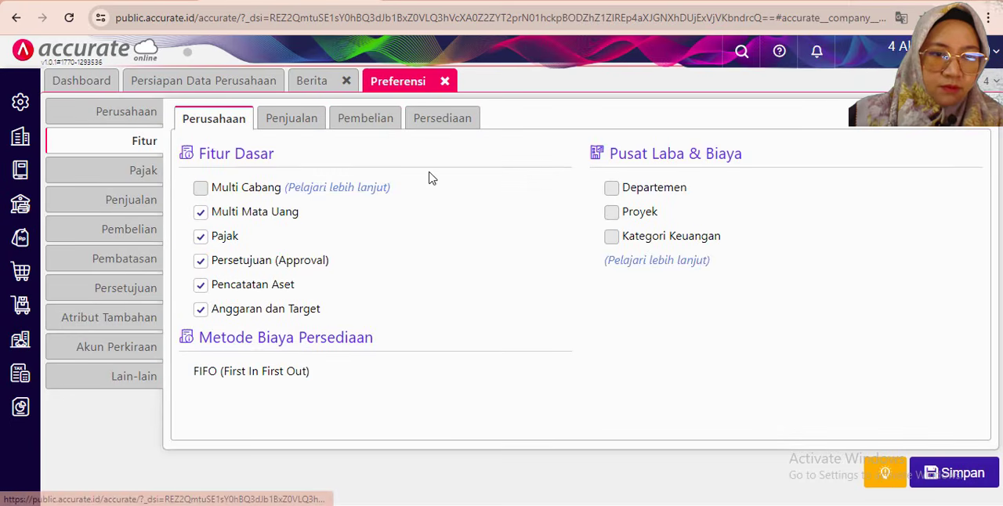
pyautogui.click(306, 123)
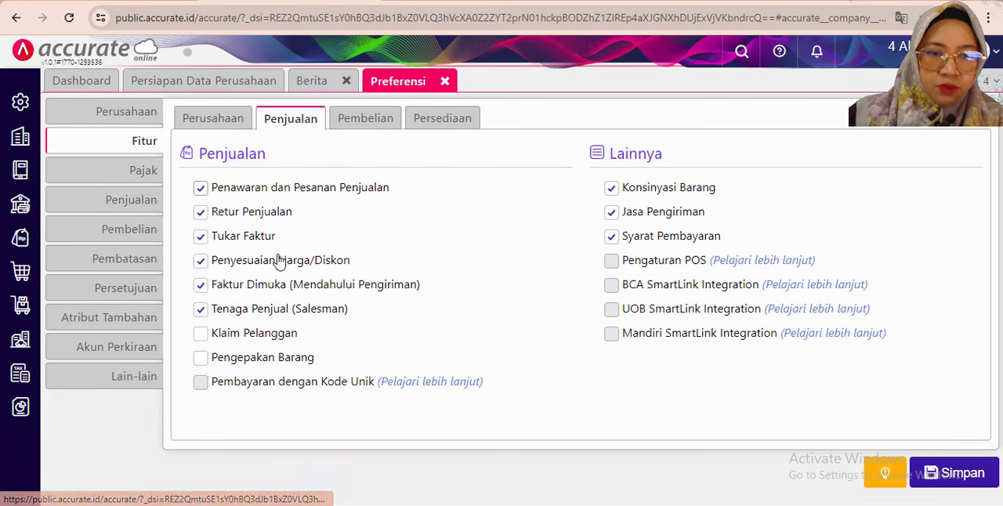
pyautogui.click(201, 335)
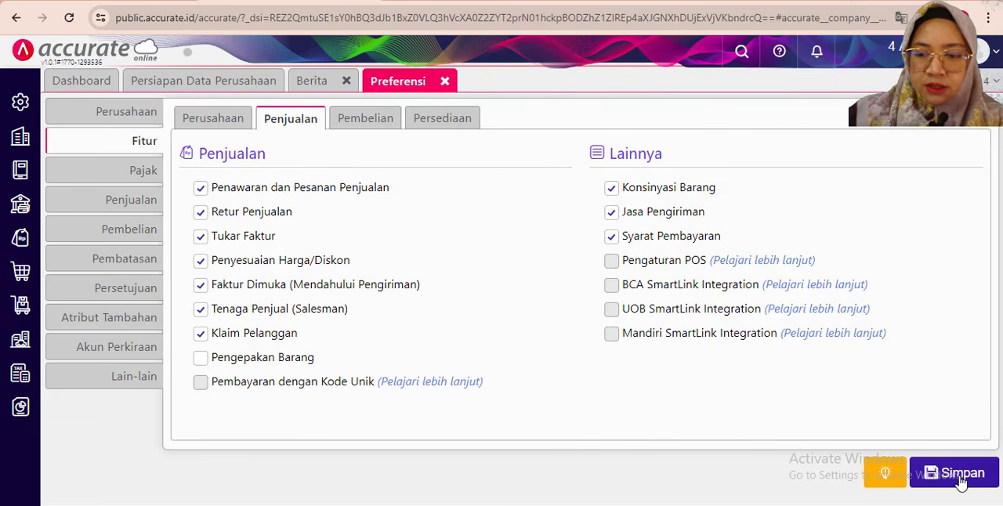
pyautogui.click(956, 477)
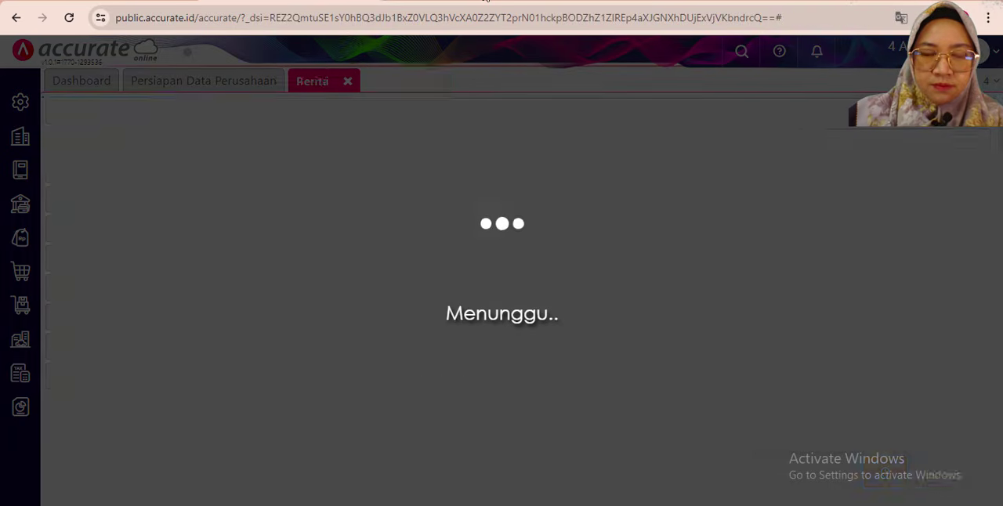
# - Check the PDF's account-setting notes for Klaim Pelanggan and open the default Persediaan accounts in Accurate Online's preferences
pyautogui.hotkey('alt', 'Tab')
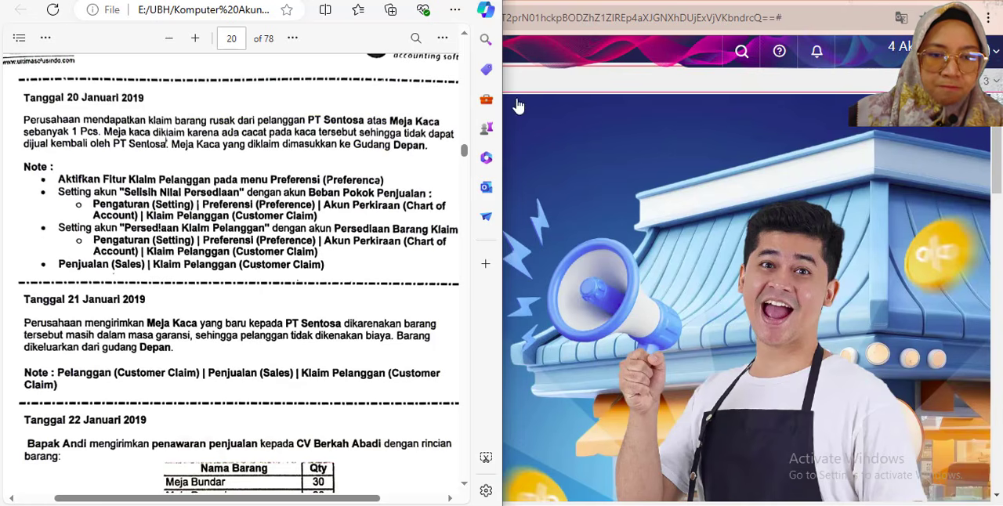
pyautogui.click(556, 8)
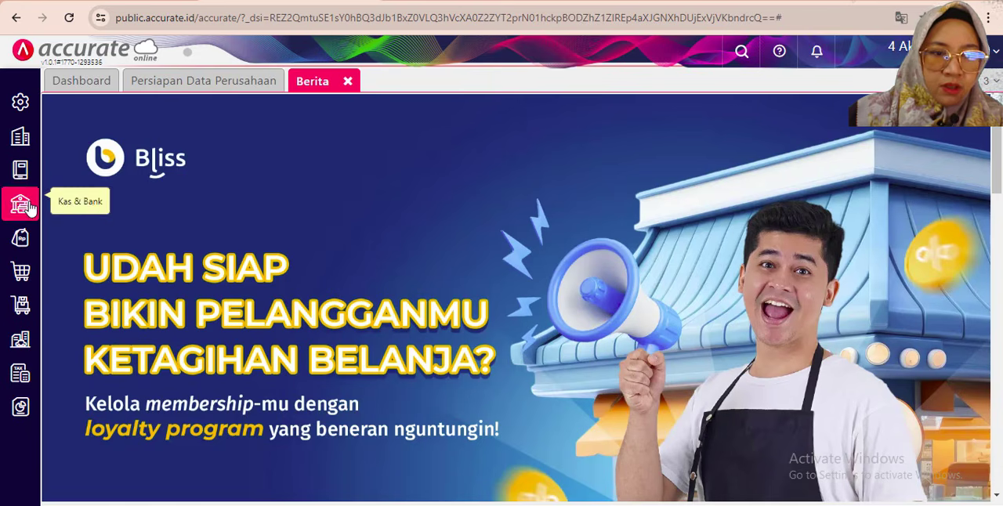
pyautogui.click(20, 102)
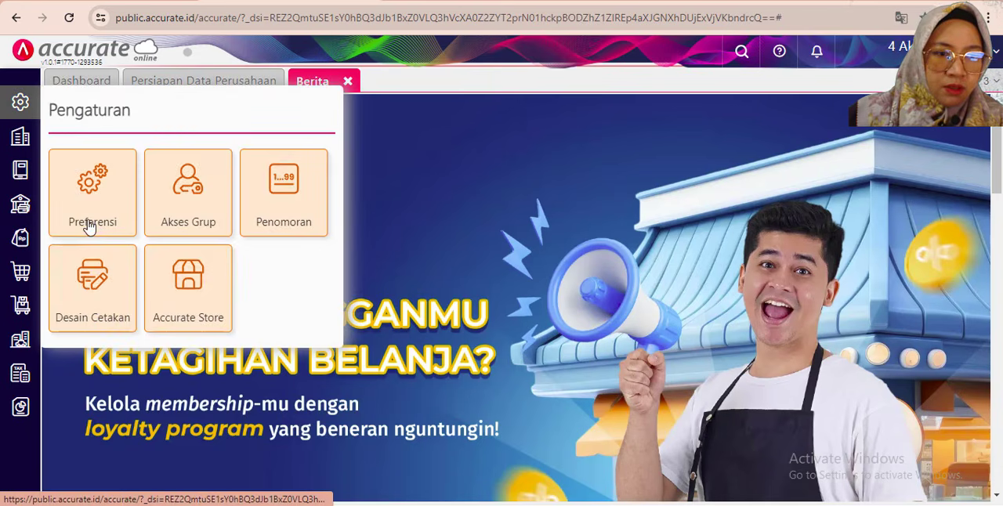
pyautogui.click(270, 226)
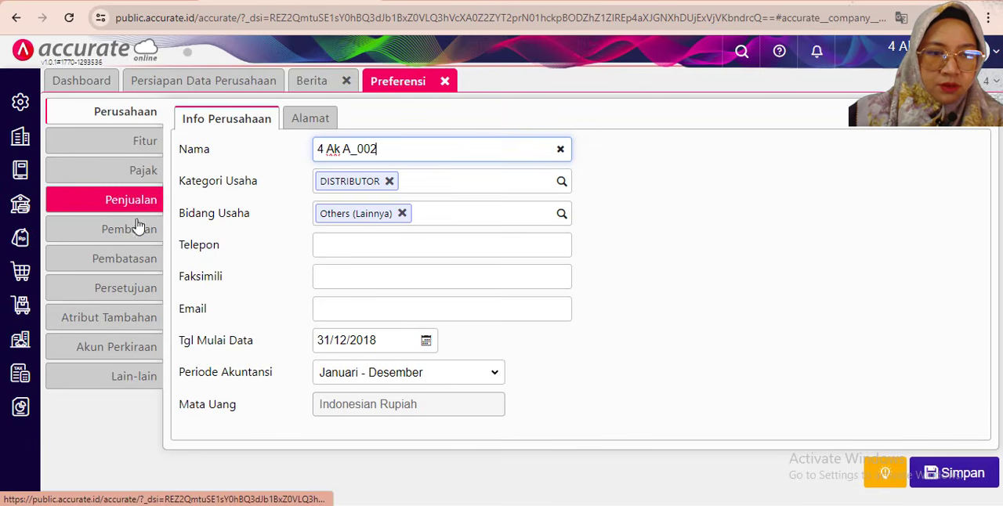
pyautogui.click(139, 345)
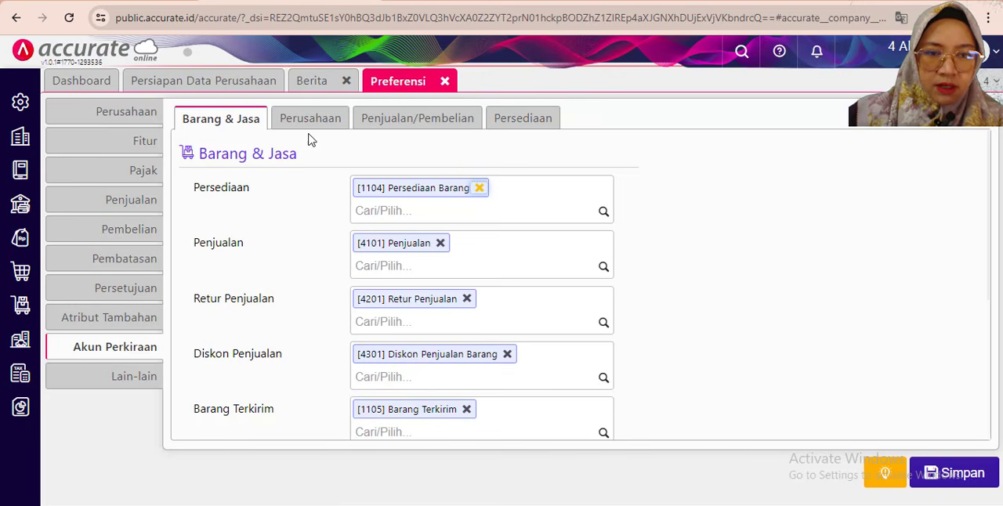
pyautogui.click(418, 124)
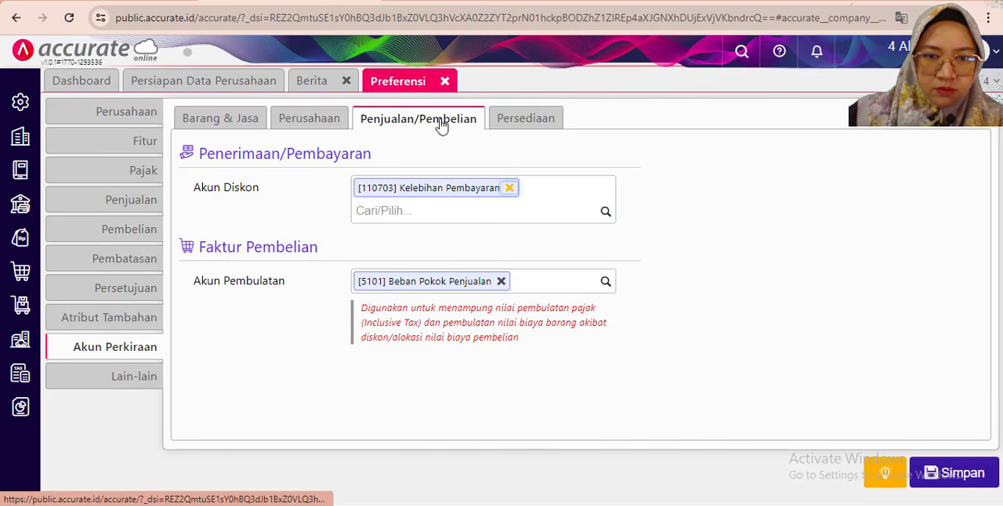
pyautogui.click(534, 132)
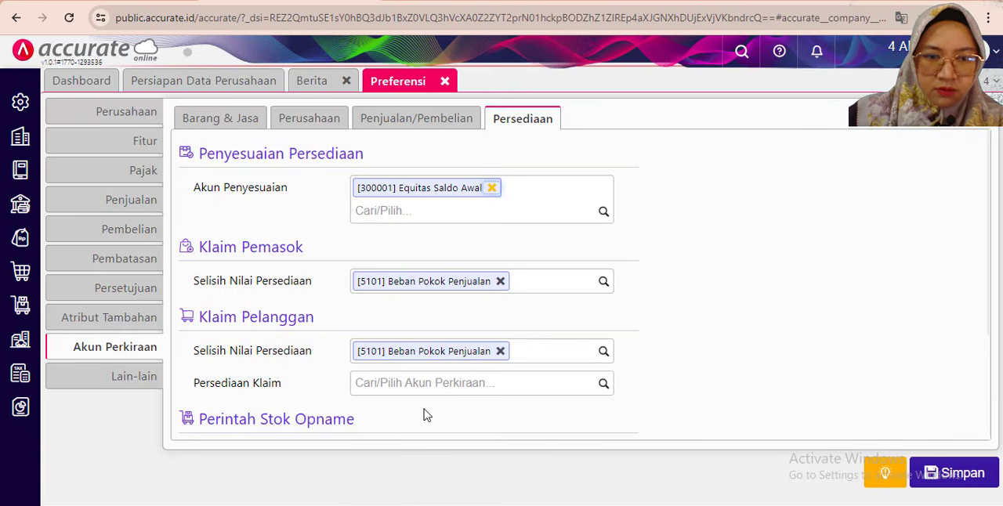
# - Assign [1124] Persediaan Barang Klam as Klaim Pelanggan's Persediaan Klaim account, check it against the PDF, and save the preferences
pyautogui.hotkey('alt', 'Tab')
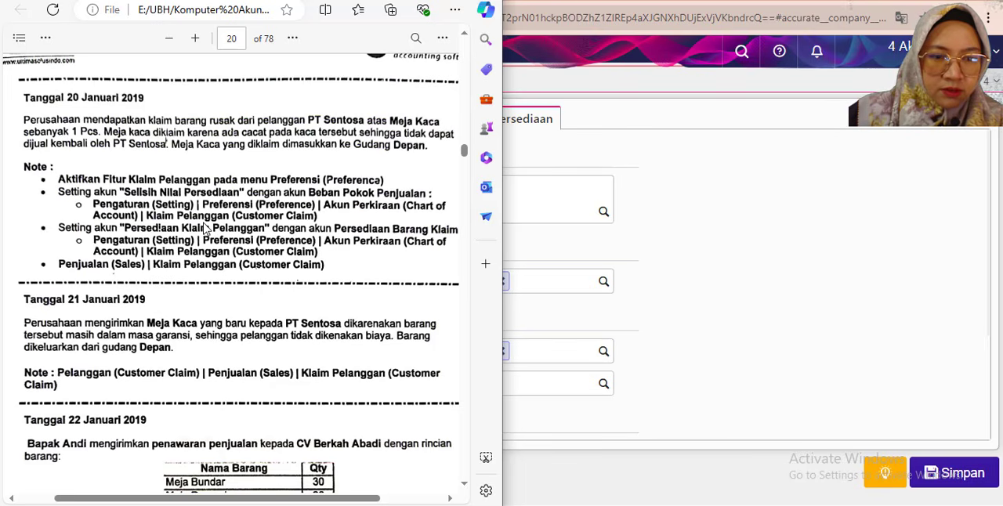
pyautogui.click(705, 231)
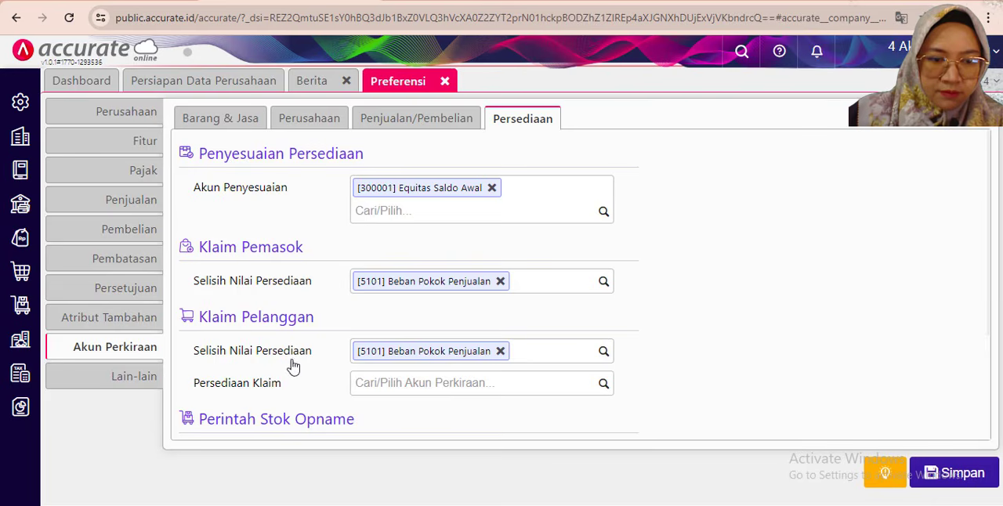
pyautogui.scroll(-1, 292, 381)
pyautogui.scroll(-1, 293, 336)
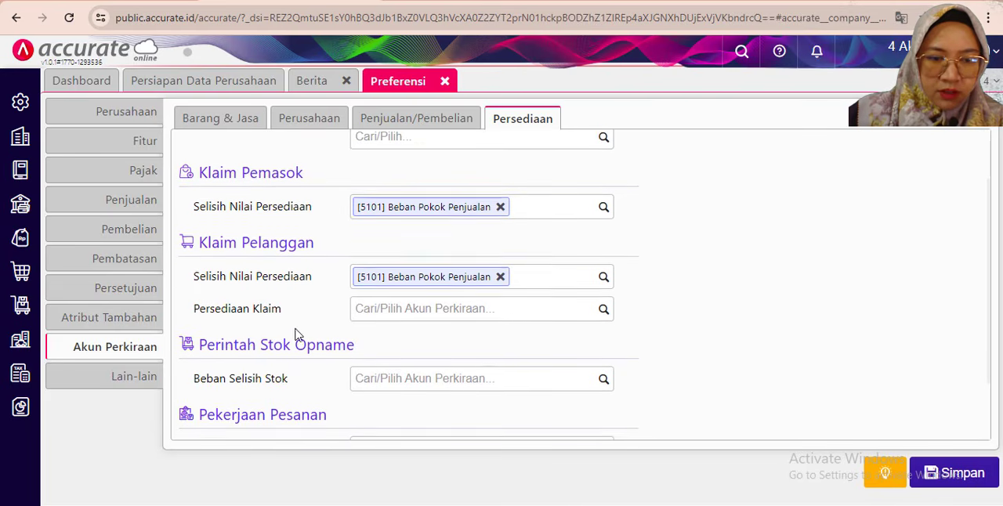
pyautogui.click(602, 236)
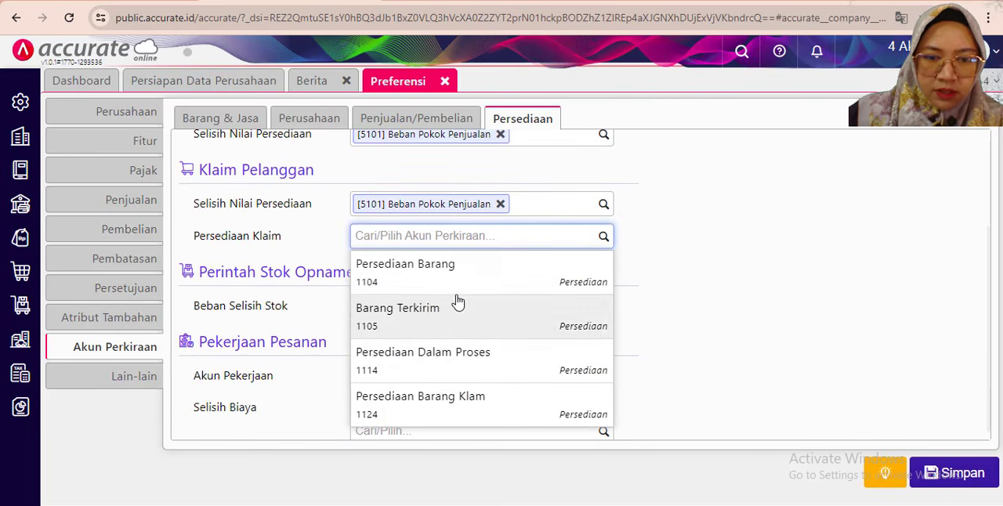
pyautogui.click(448, 408)
pyautogui.scroll(1, 307, 226)
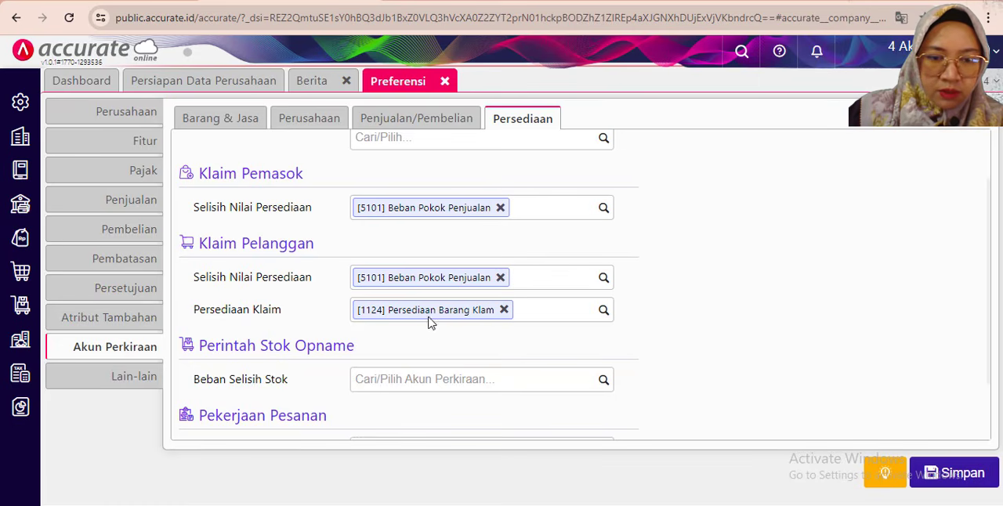
pyautogui.hotkey('alt', 'Tab')
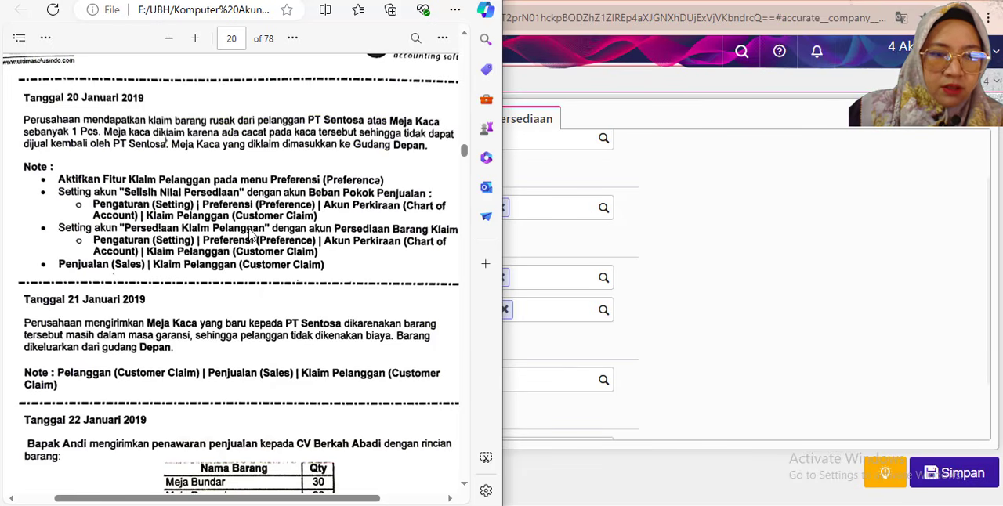
pyautogui.click(837, 245)
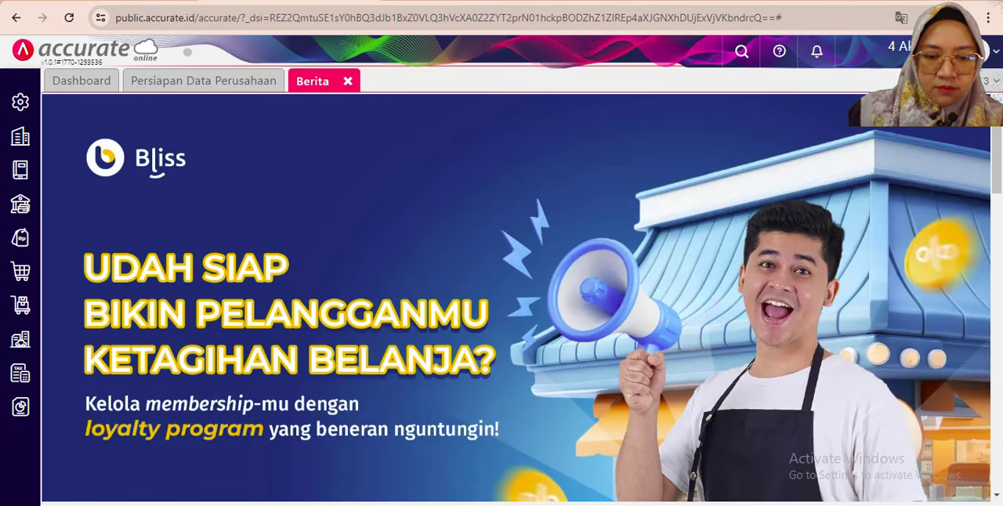
# - Recheck the PDF's 20 January transaction and start a new Klaim Pelanggan record with Tipe Klaim set to Terima Barang
pyautogui.hotkey('alt', 'Tab')
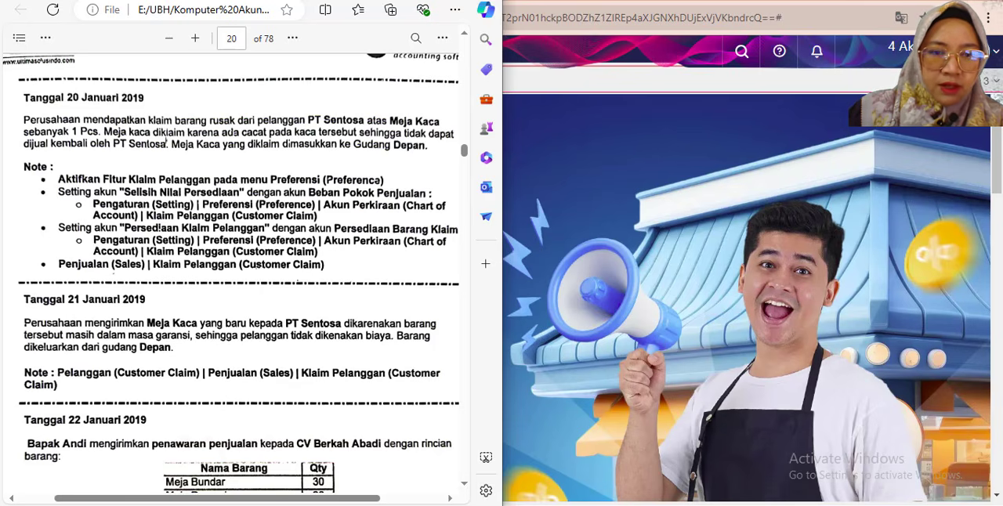
pyautogui.hotkey('alt', 'Tab')
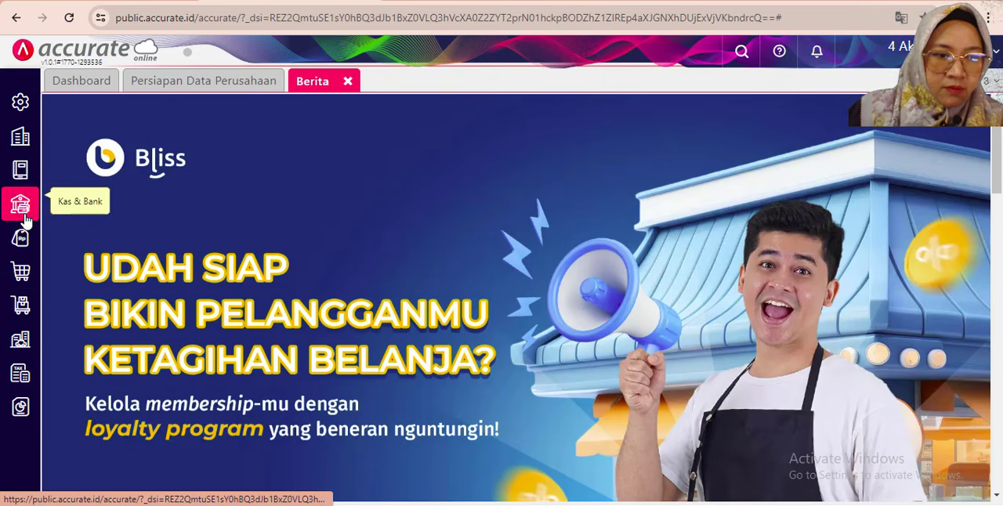
pyautogui.click(22, 237)
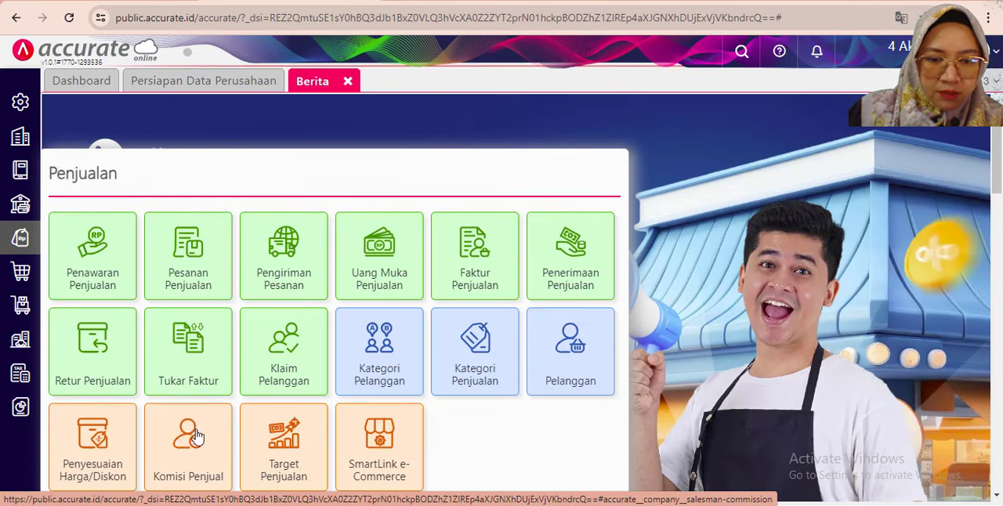
pyautogui.click(289, 351)
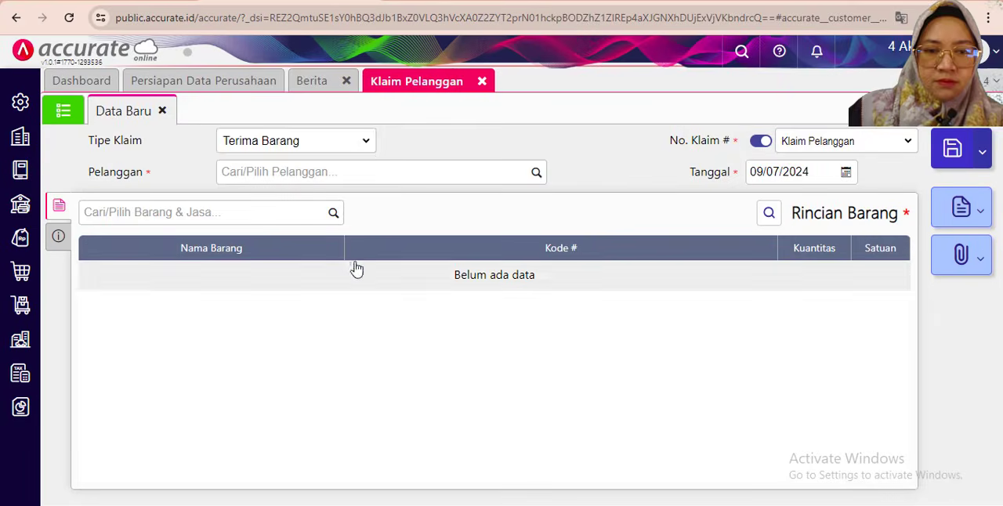
pyautogui.click(353, 147)
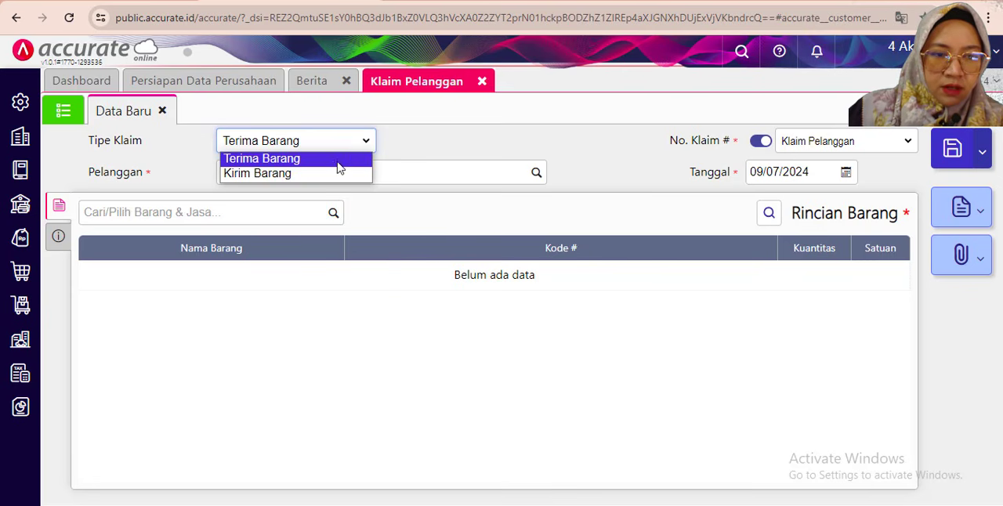
pyautogui.click(339, 162)
# - Choose PT Sentosa as the claim's Pelanggan and set its Tanggal to 20/01/2019
pyautogui.click(485, 168)
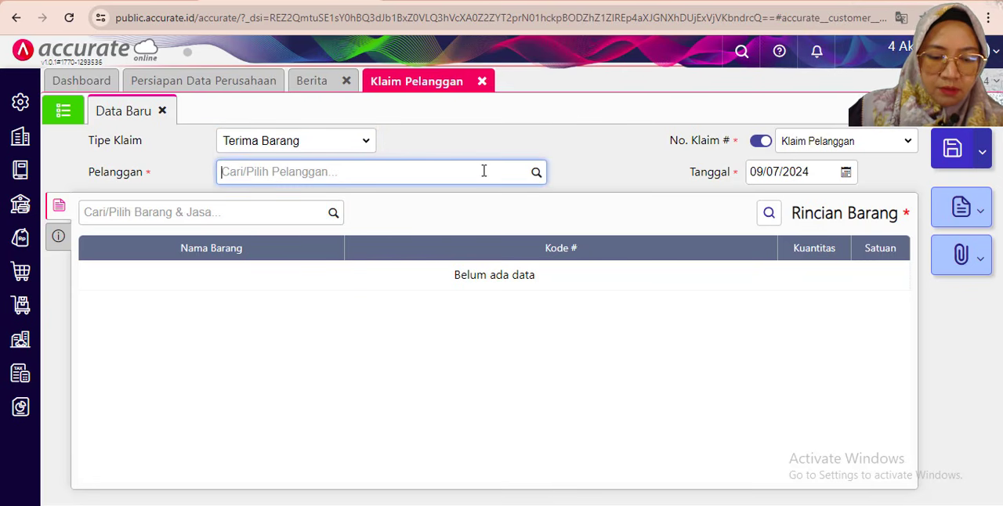
pyautogui.write('sento')
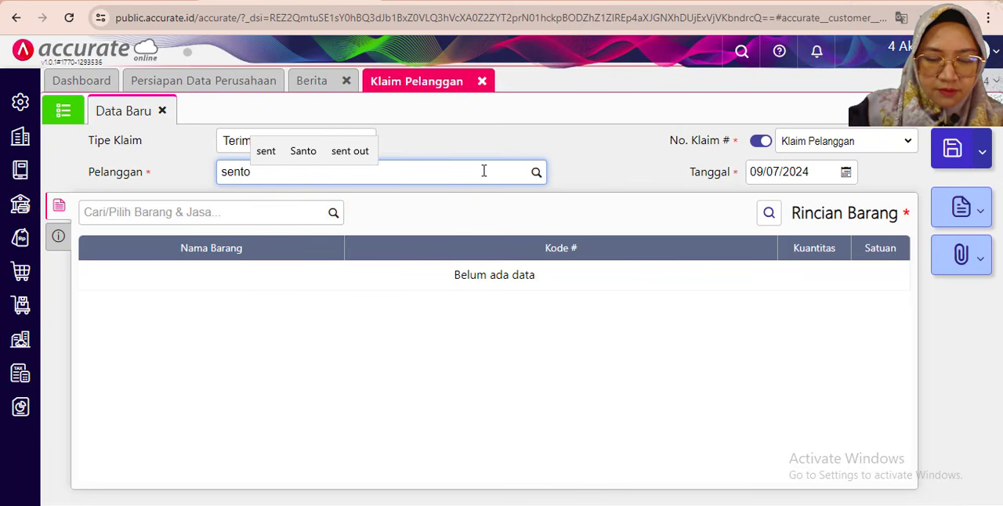
pyautogui.click(343, 202)
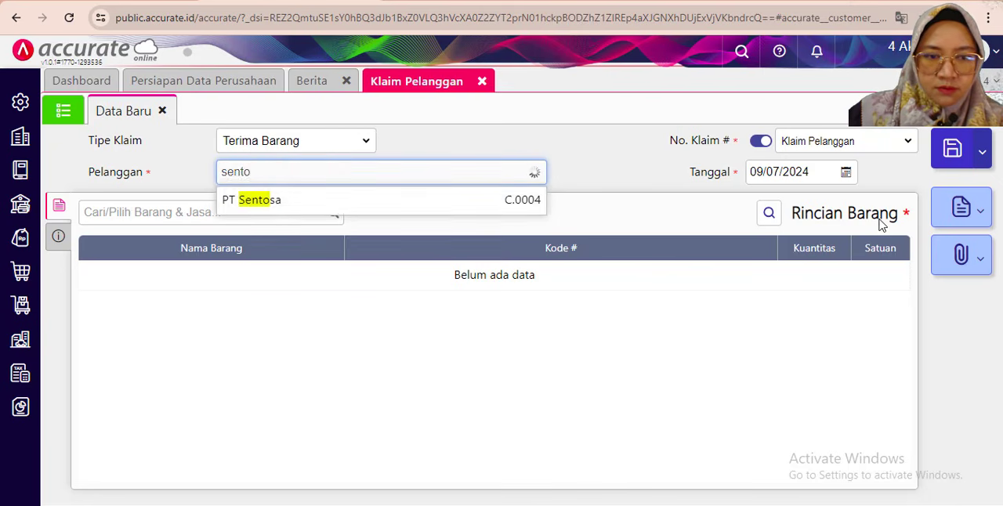
pyautogui.click(798, 171)
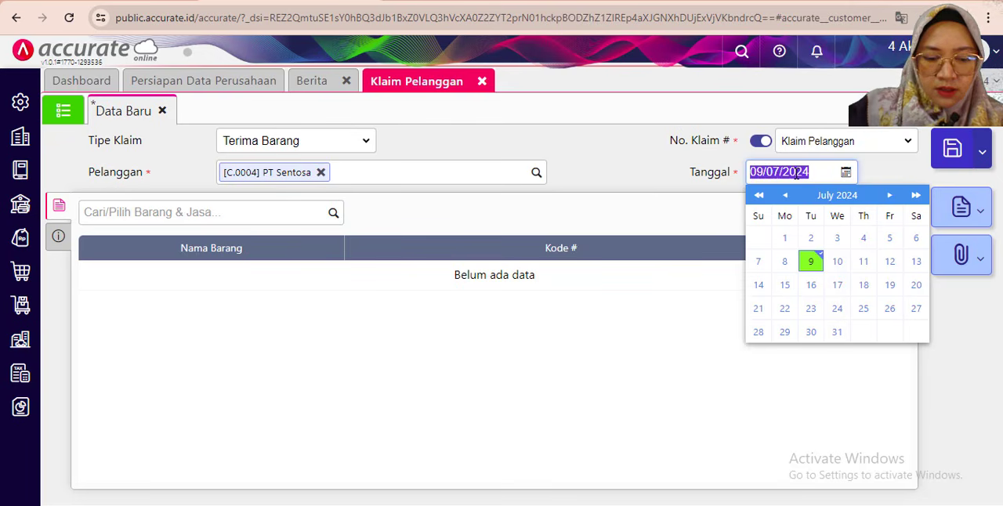
pyautogui.write('2')
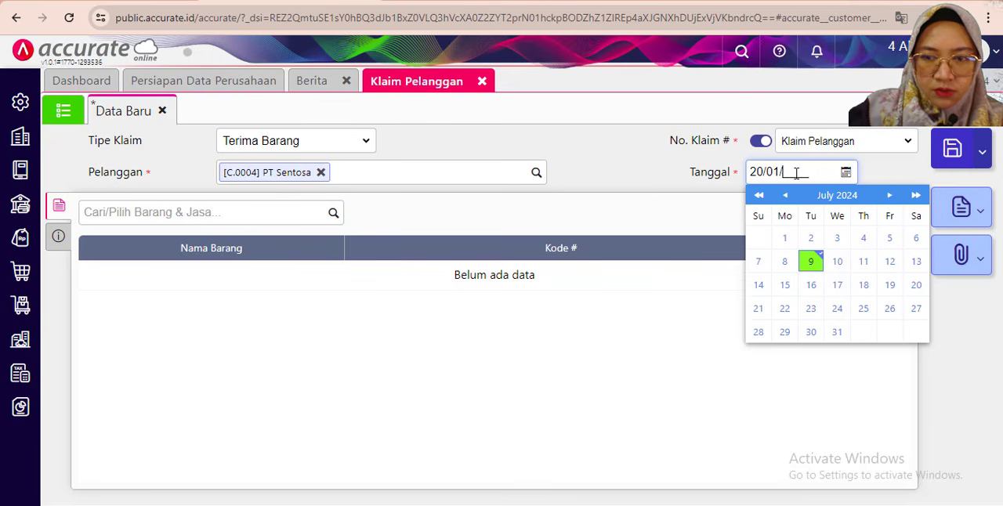
pyautogui.write('0/01/2019')
pyautogui.click(483, 218)
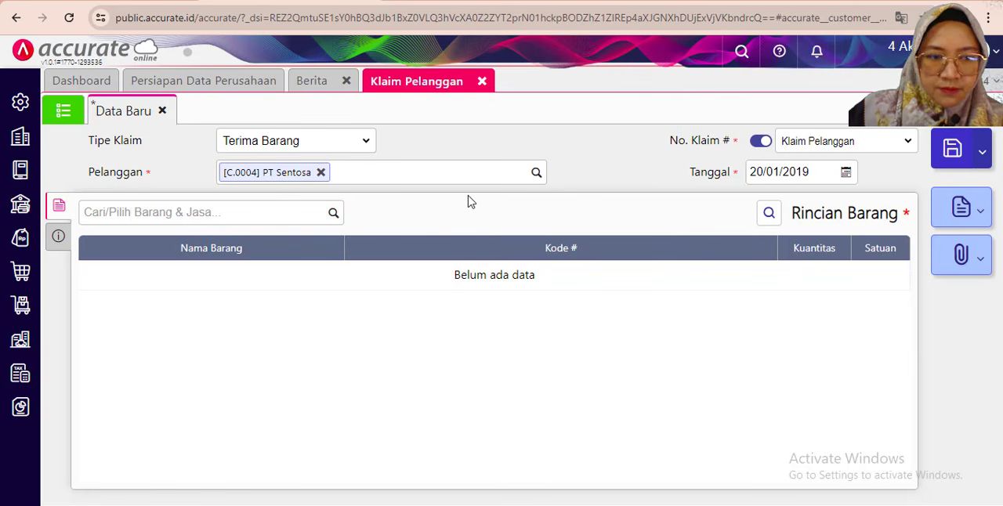
pyautogui.click(333, 215)
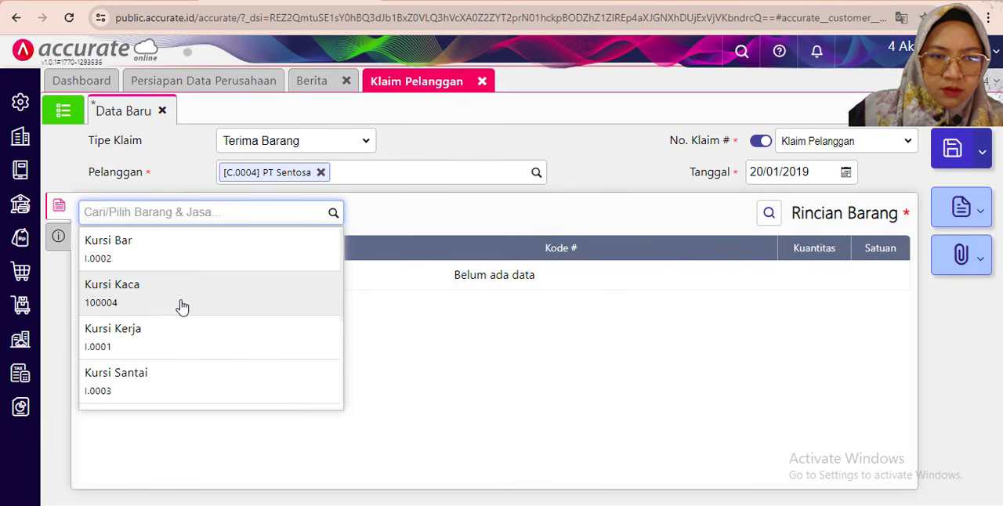
pyautogui.click(182, 305)
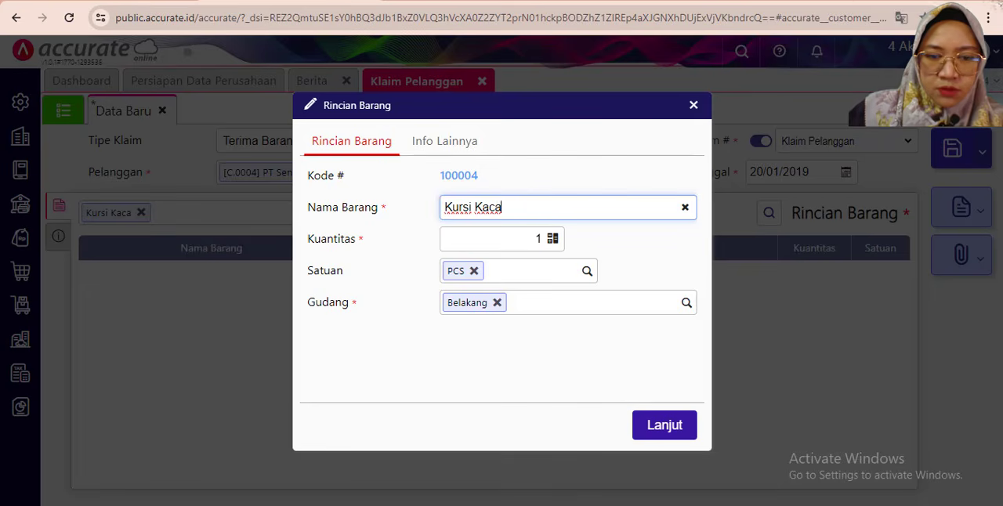
pyautogui.hotkey('alt', 'Tab')
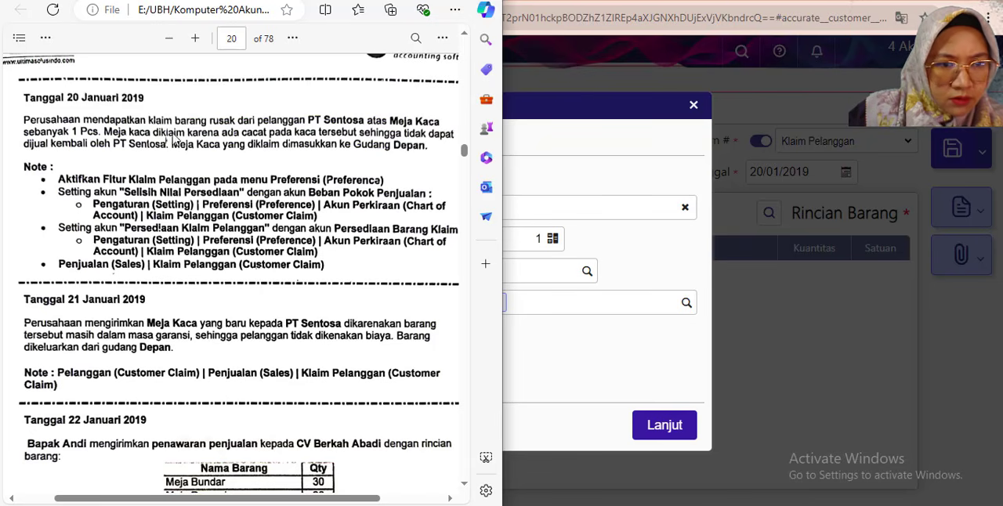
pyautogui.click(566, 179)
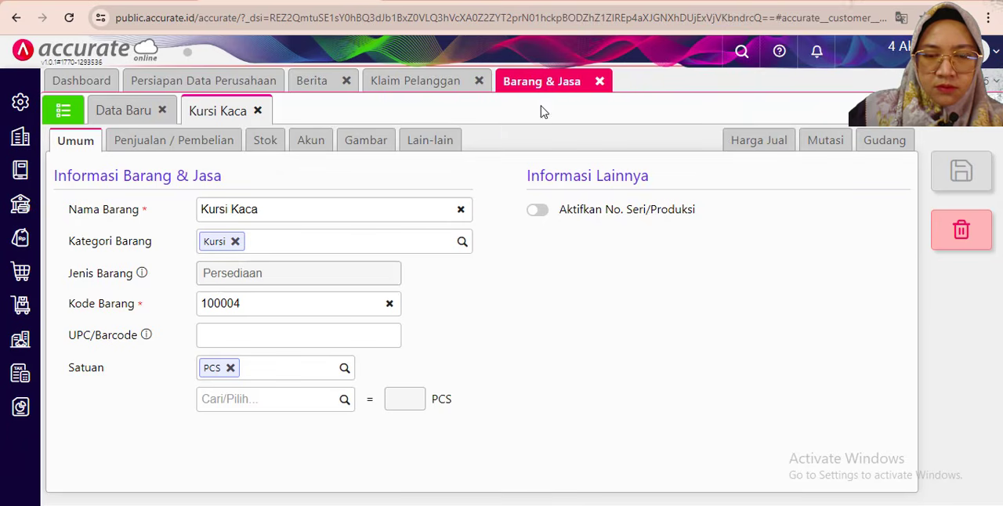
pyautogui.click(599, 81)
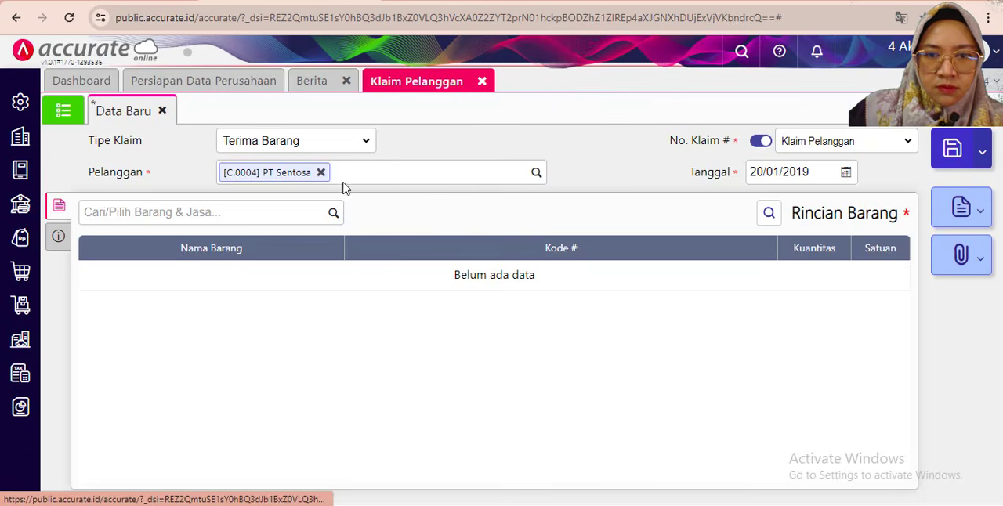
pyautogui.click(114, 213)
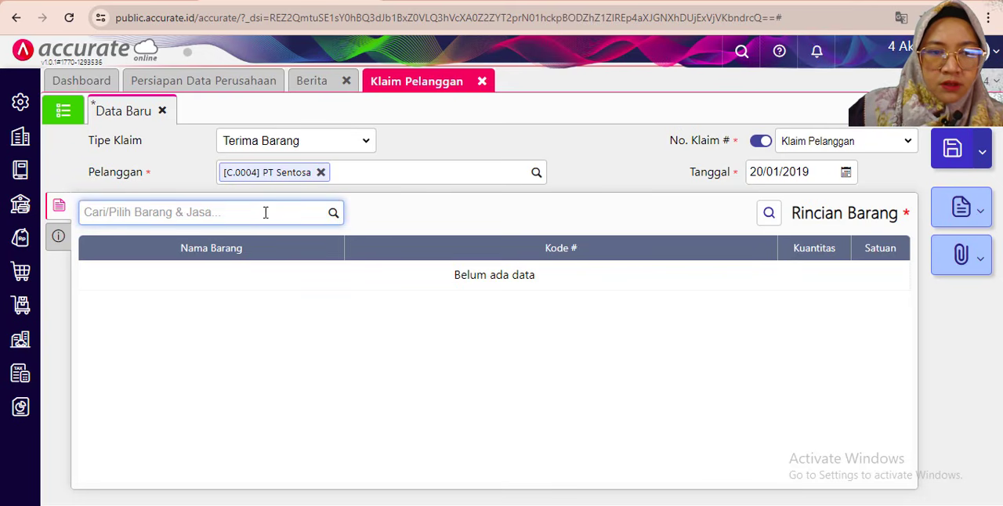
pyautogui.click(330, 143)
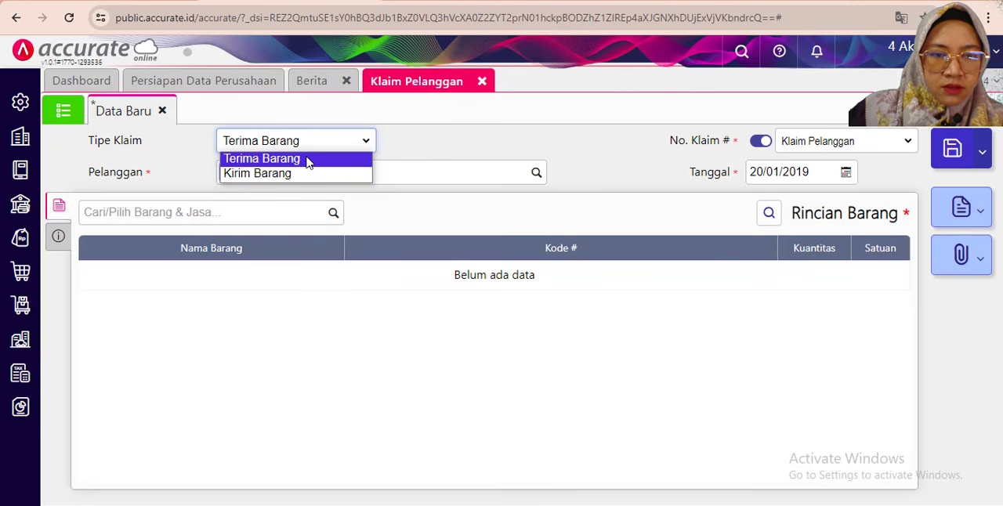
pyautogui.click(306, 160)
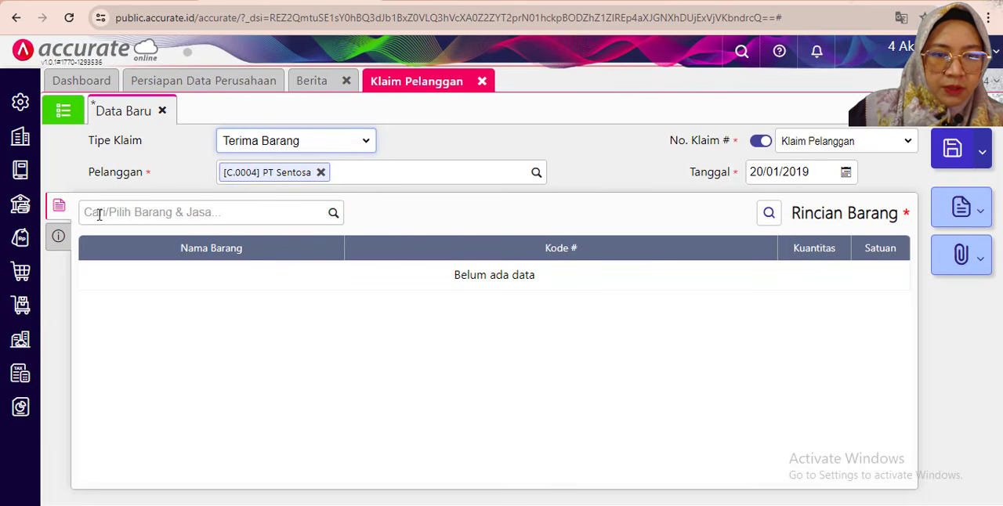
# - Add Meja Kaca to PT Sentosa's claim with Depan as its Gudang
pyautogui.click(117, 213)
pyautogui.write('meja')
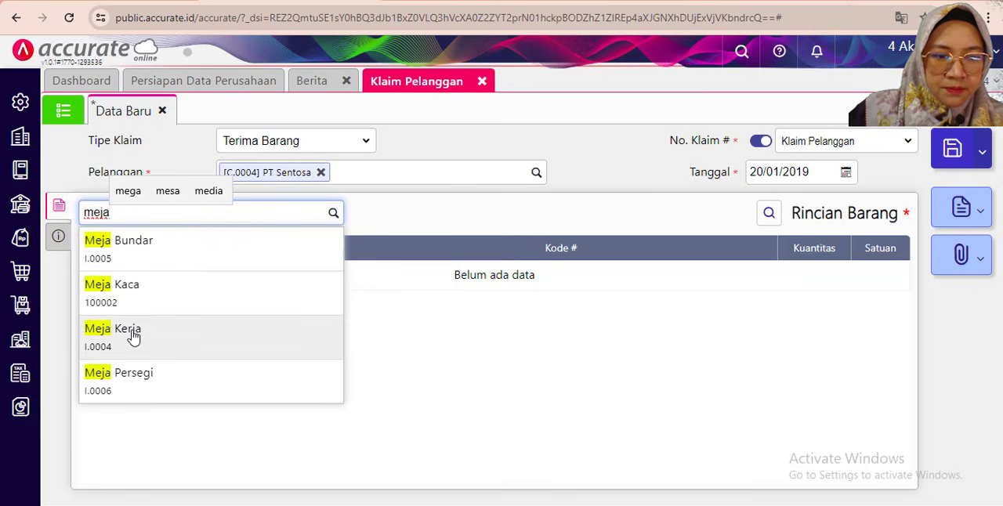
pyautogui.click(201, 291)
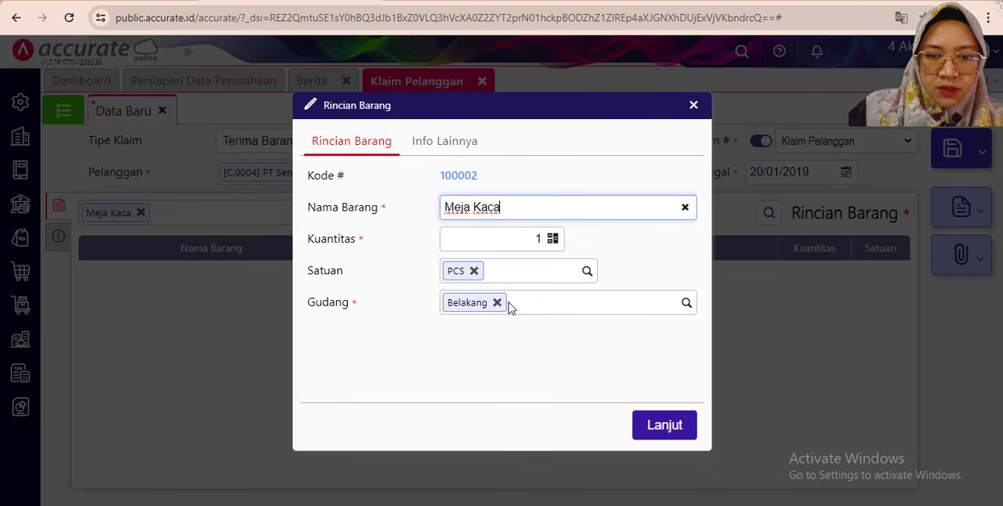
pyautogui.click(687, 304)
pyautogui.click(474, 335)
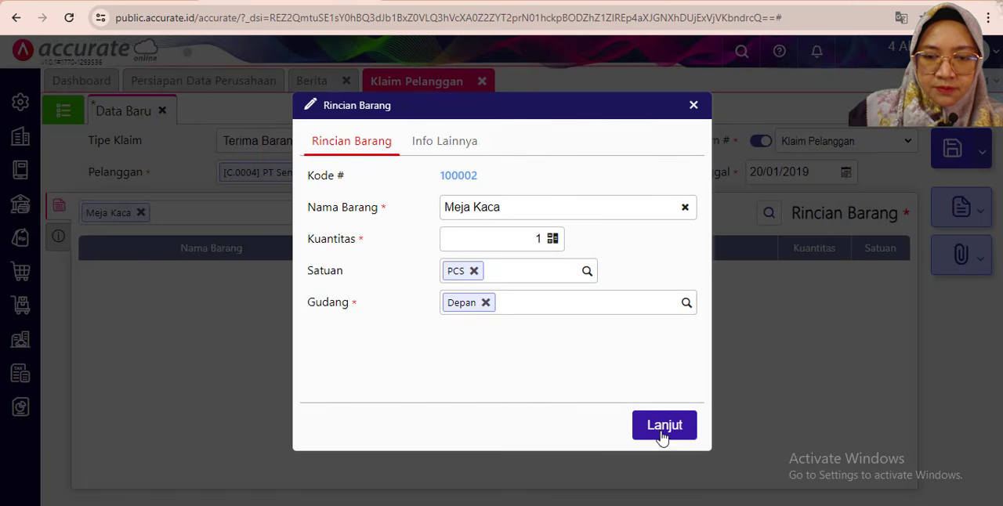
pyautogui.click(660, 431)
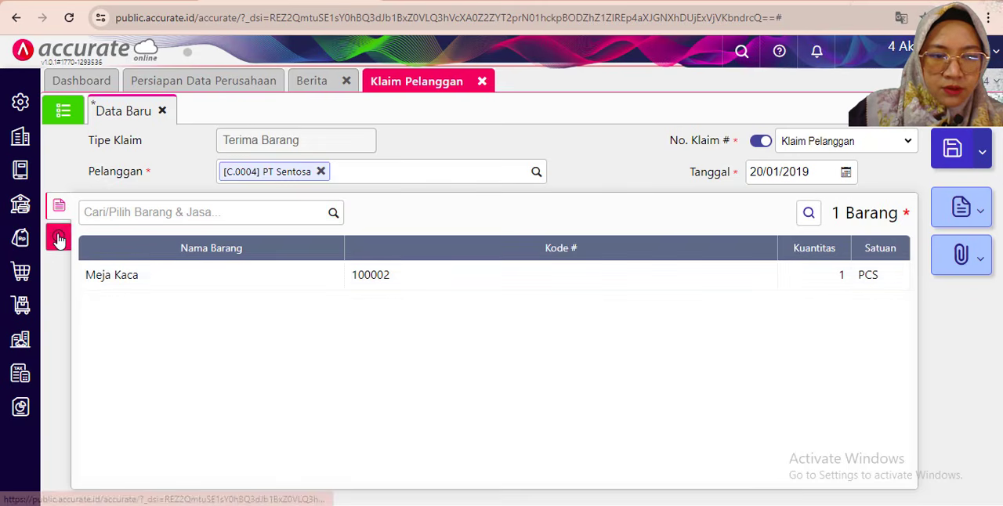
# - Enter "Klaim Meja Kaca" as the claim's Keterangan and save the Klaim Pelanggan record
pyautogui.click(58, 236)
pyautogui.click(253, 331)
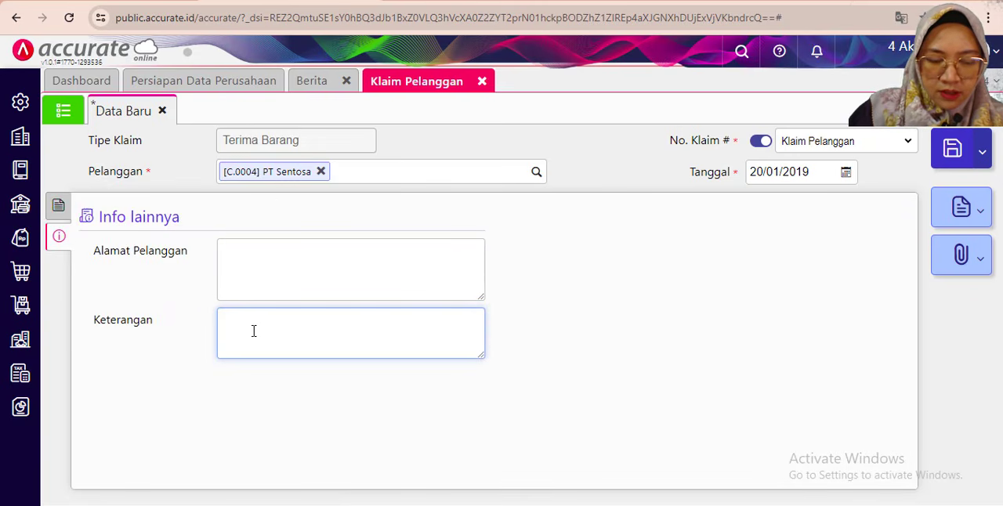
pyautogui.write('K')
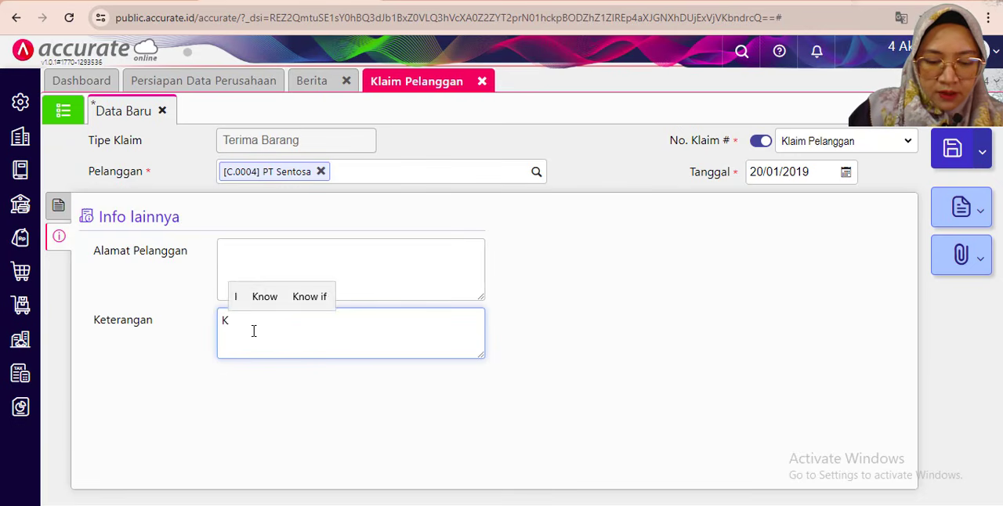
pyautogui.write('laim ')
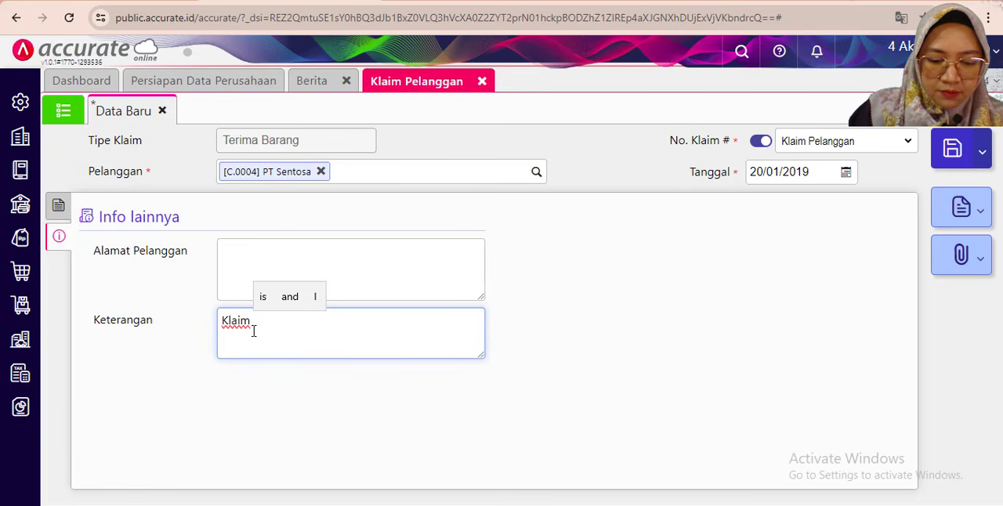
pyautogui.write('Meja Kaca')
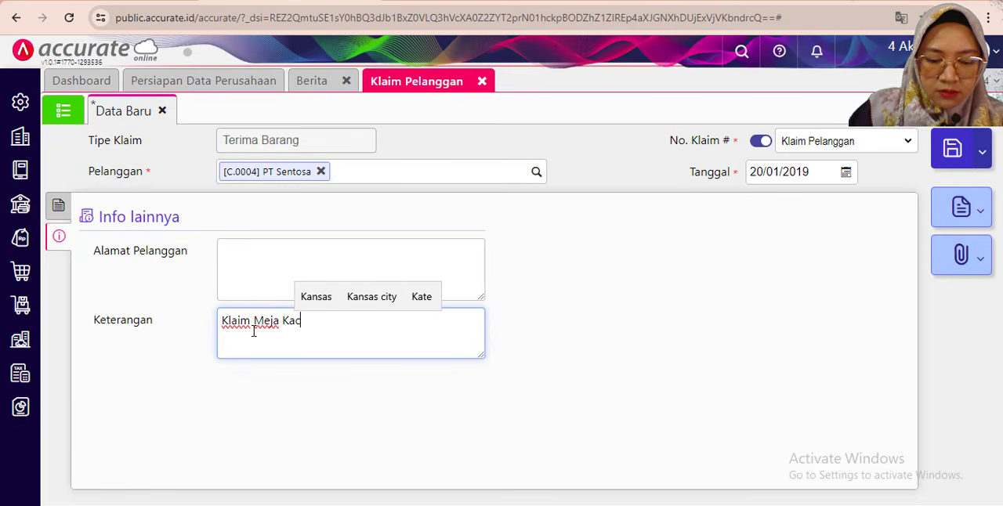
pyautogui.click(461, 296)
pyautogui.click(58, 205)
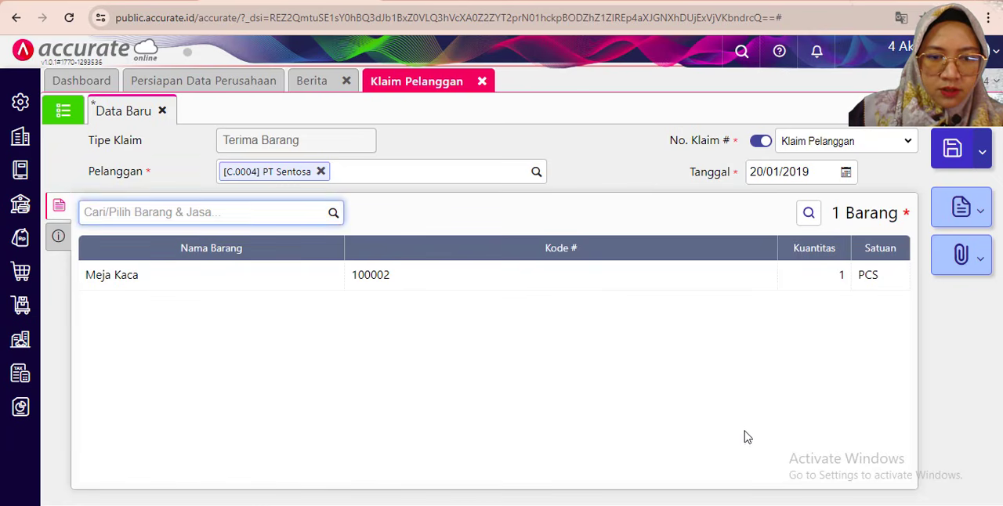
pyautogui.click(949, 150)
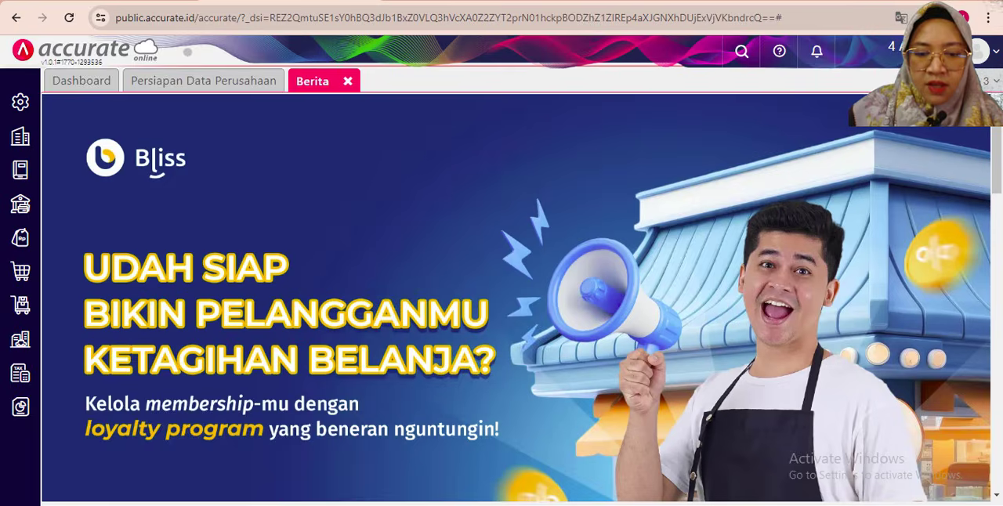
# - Read the PDF's 21 January transaction and start another new Klaim Pelanggan record in Accurate Online
pyautogui.hotkey('alt', 'Tab')
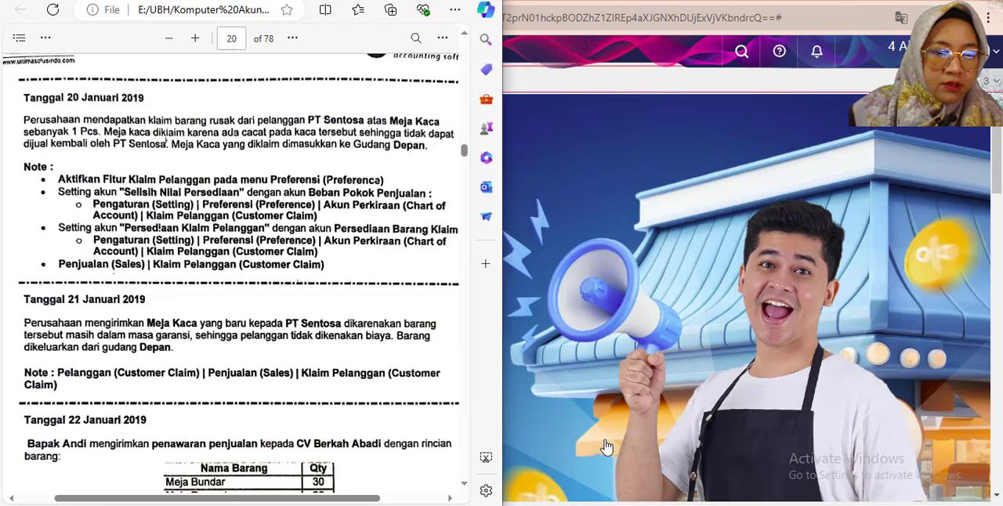
pyautogui.scroll(-4, 233, 305)
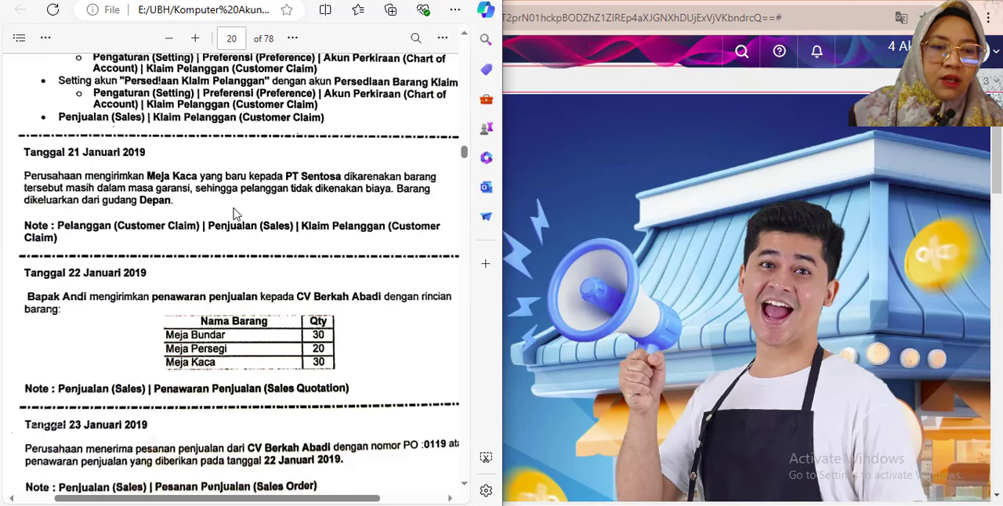
pyautogui.click(523, 4)
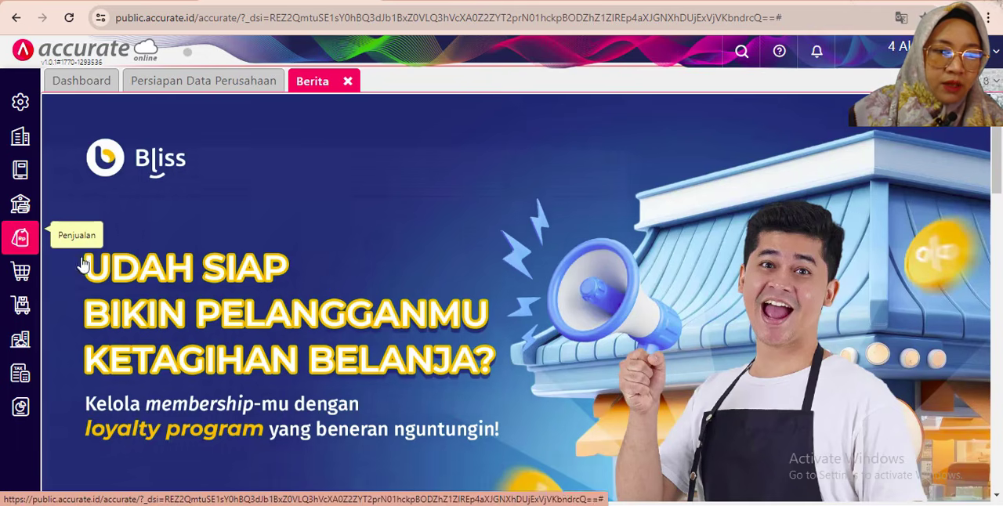
pyautogui.click(22, 238)
pyautogui.click(288, 375)
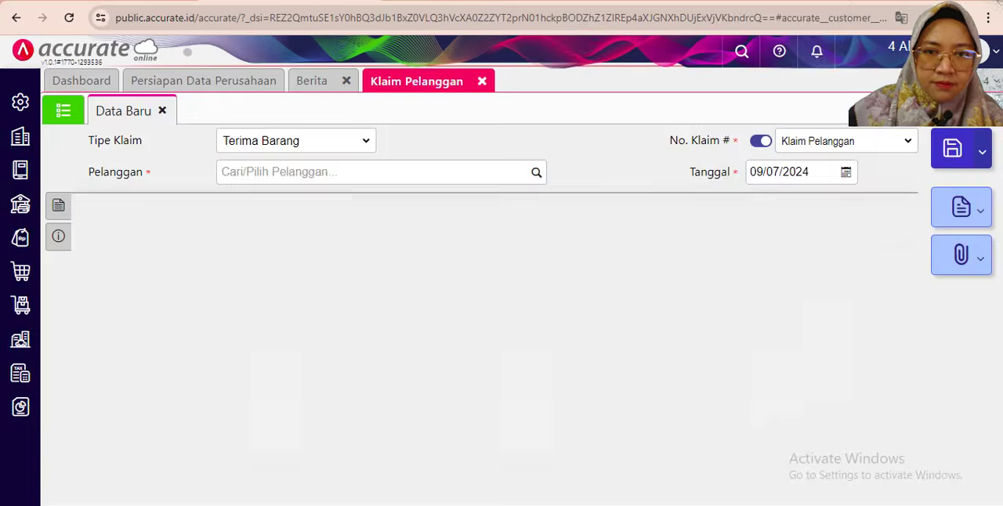
pyautogui.click(951, 2)
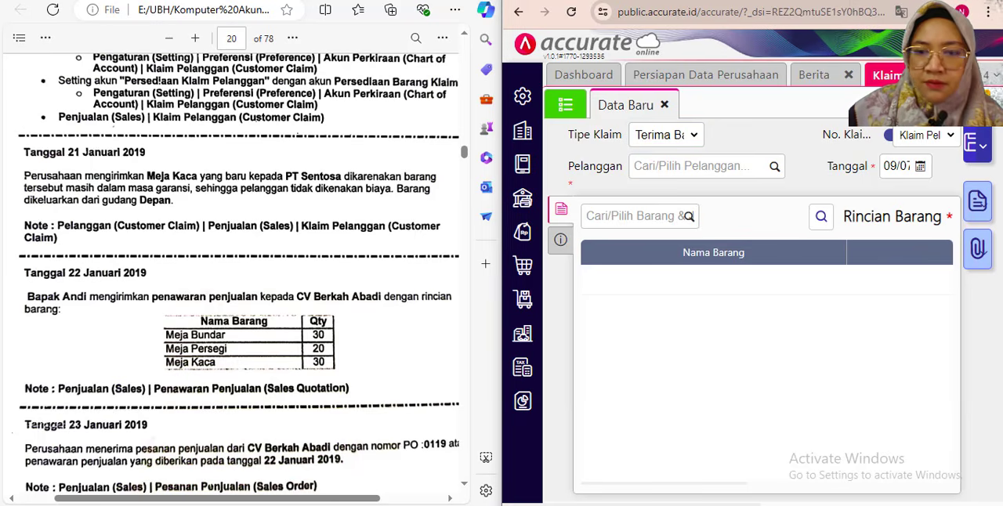
pyautogui.click(950, 2)
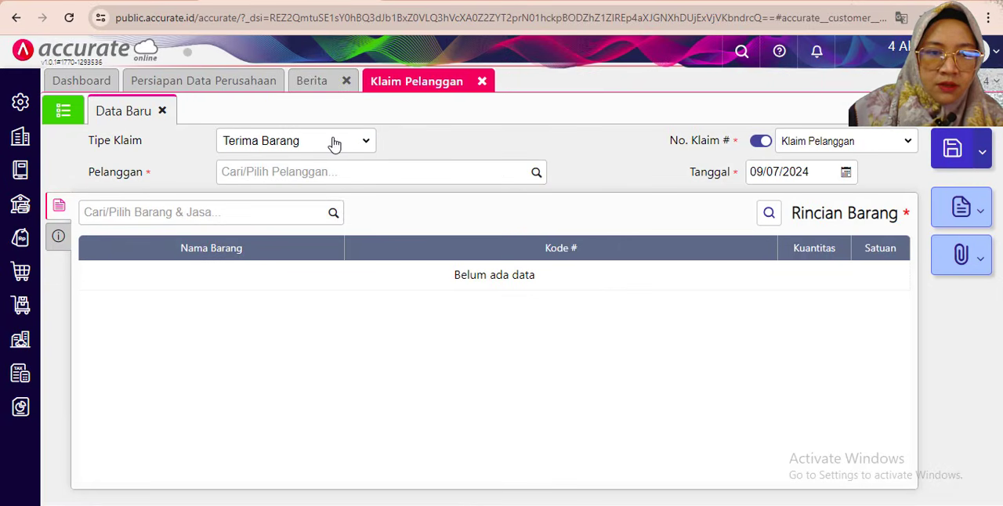
# - Set Tipe Klaim to Kirim Barang and copy the Meja Kaca line from PT Sentosa's 20/01/2019 claim
pyautogui.click(335, 145)
pyautogui.click(396, 175)
pyautogui.click(347, 146)
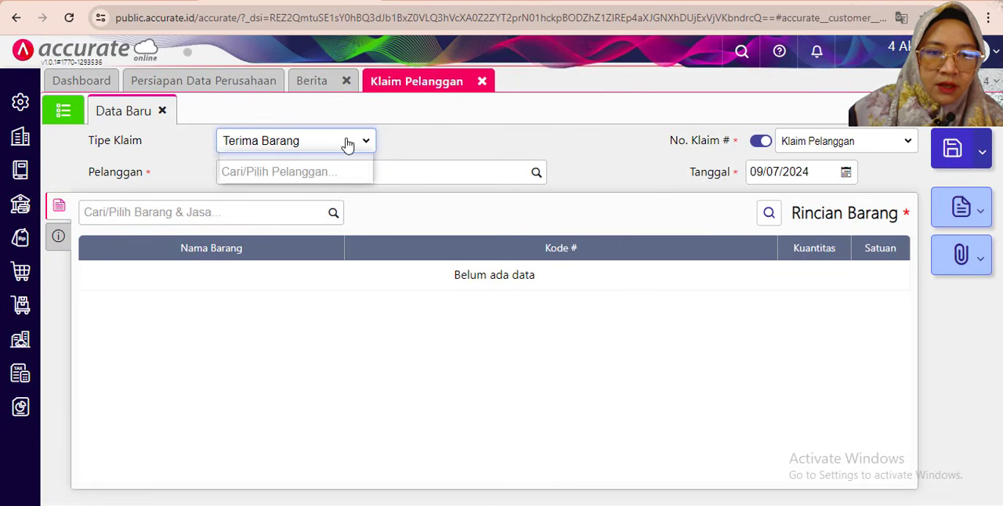
pyautogui.click(324, 172)
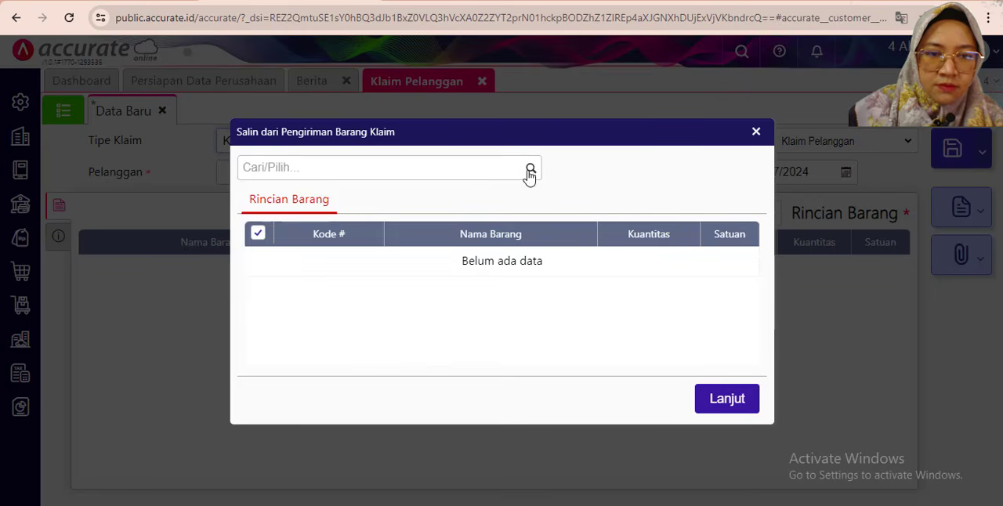
pyautogui.click(530, 173)
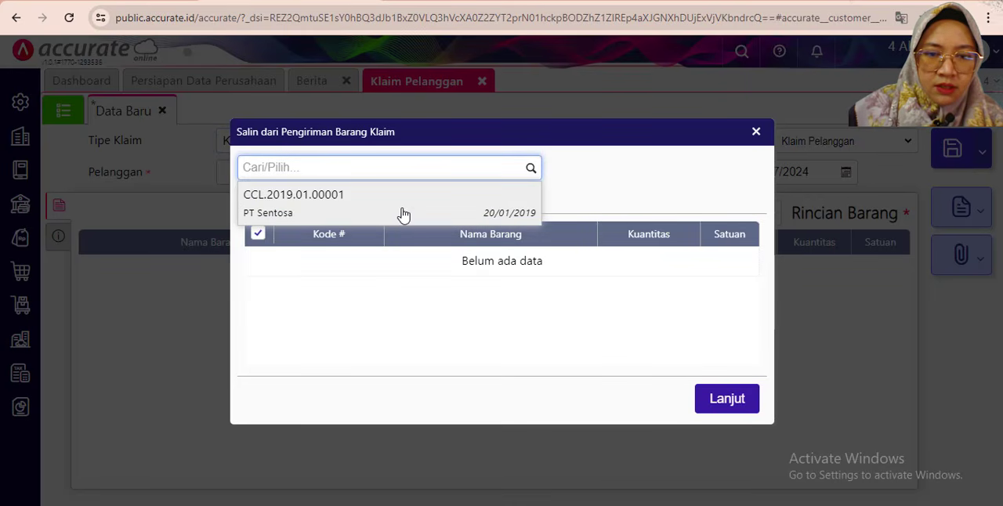
pyautogui.click(402, 213)
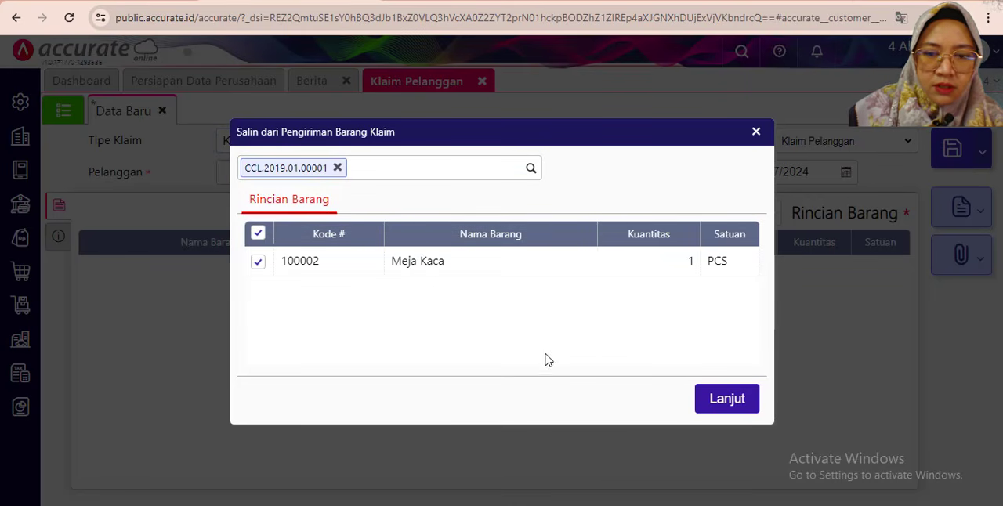
pyautogui.click(713, 398)
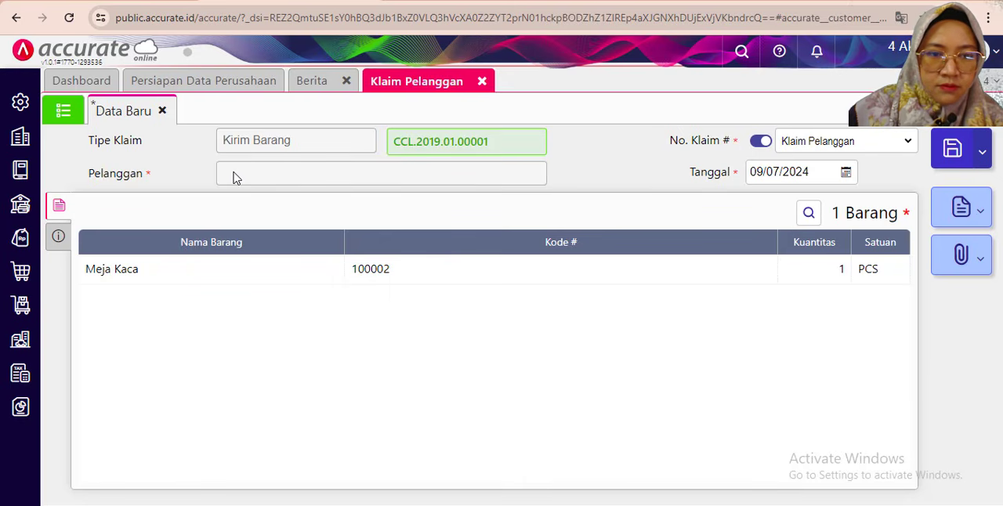
# - Enter "Pengiriman barang baru" as the Keterangan of the Kirim Barang claim
pyautogui.click(58, 236)
pyautogui.click(236, 246)
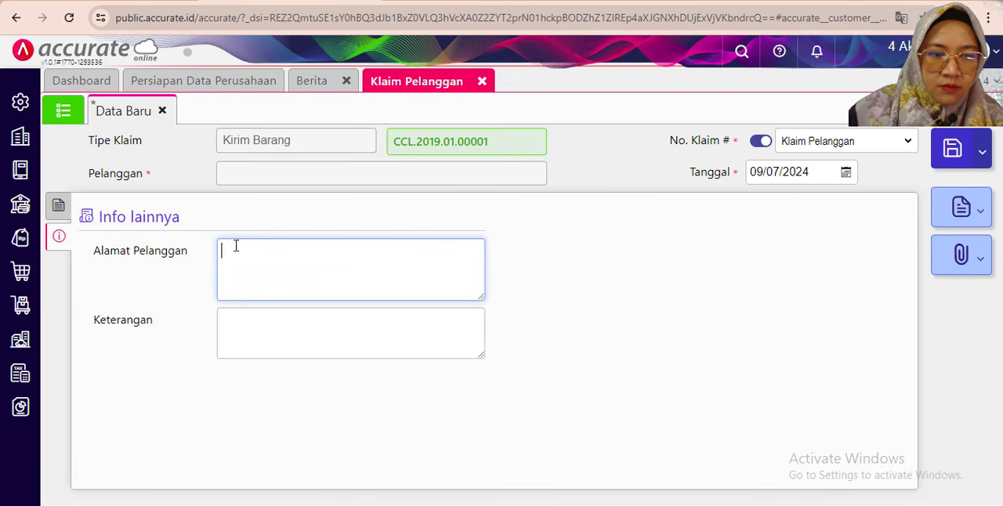
pyautogui.click(232, 320)
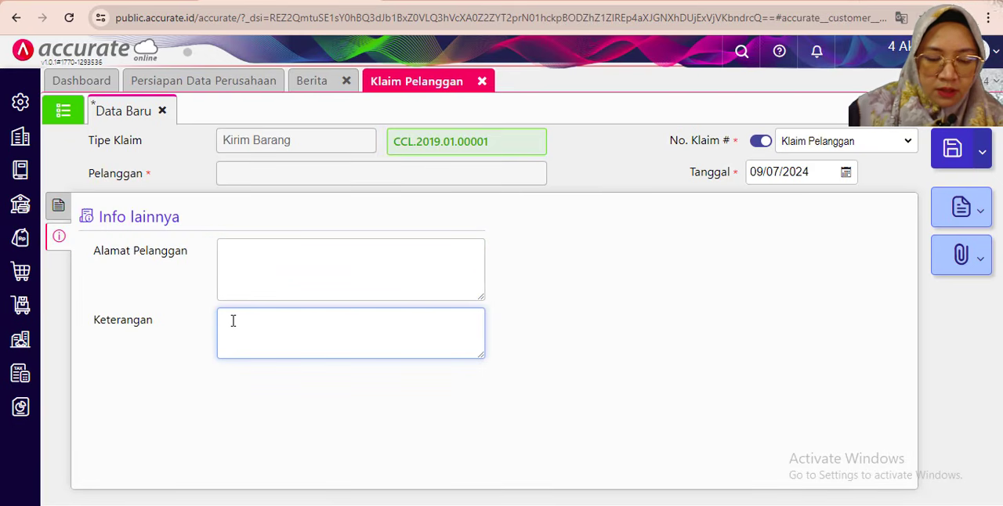
pyautogui.write('Pe')
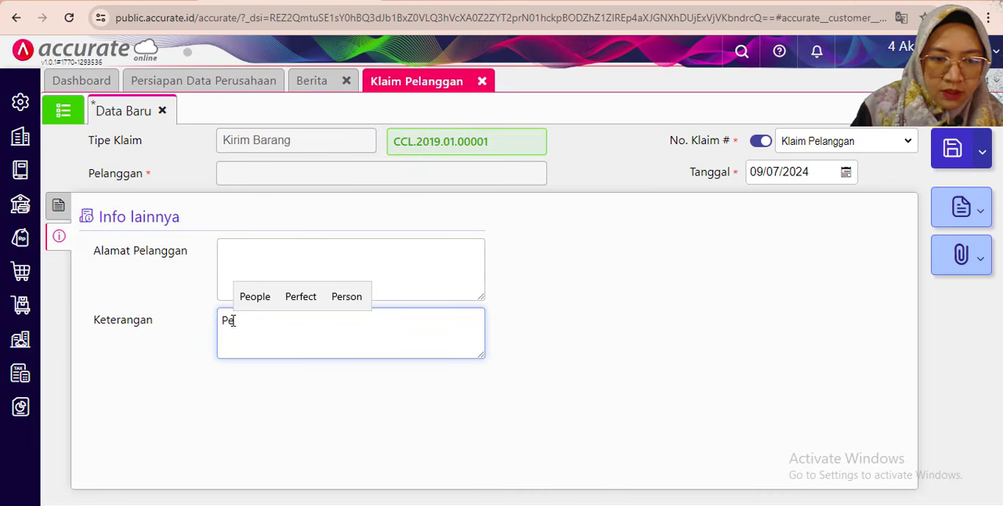
pyautogui.write('ngiriman ')
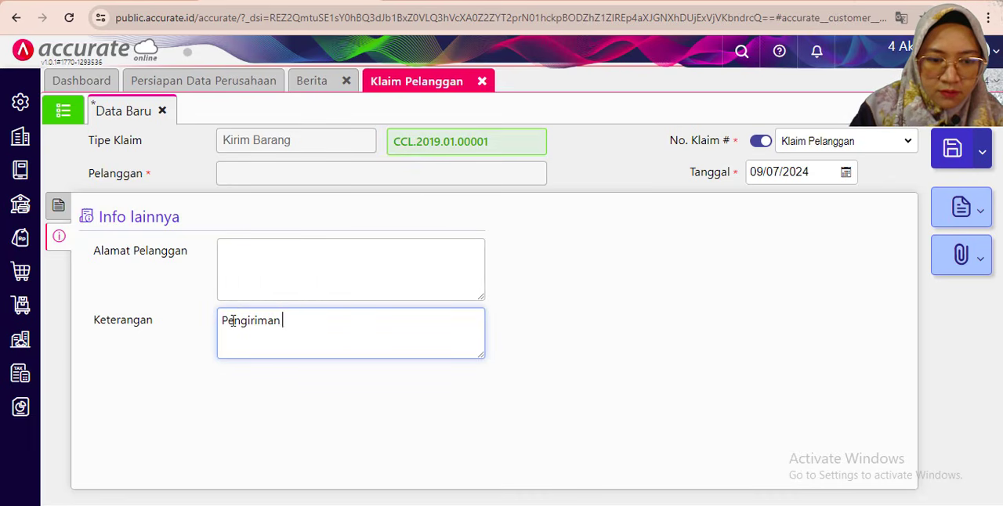
pyautogui.write('barang')
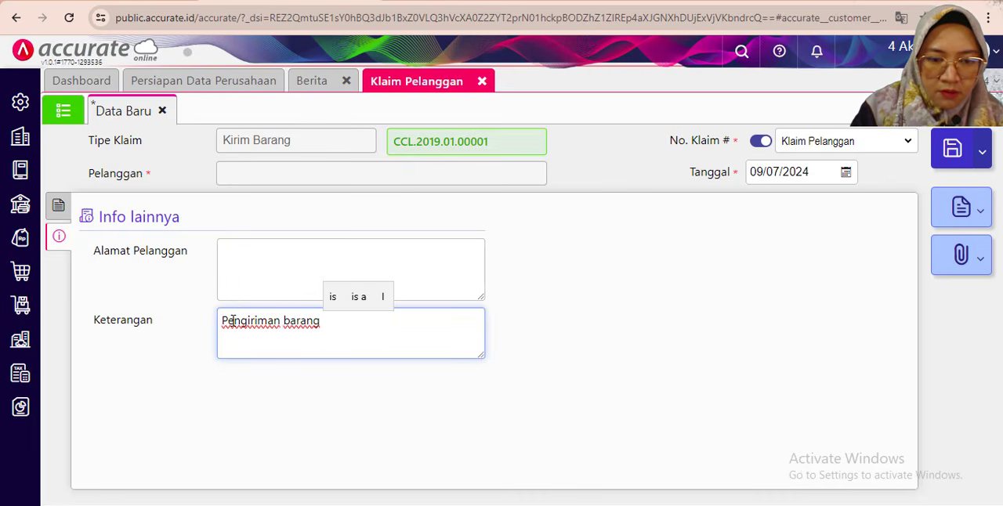
pyautogui.write(' baru')
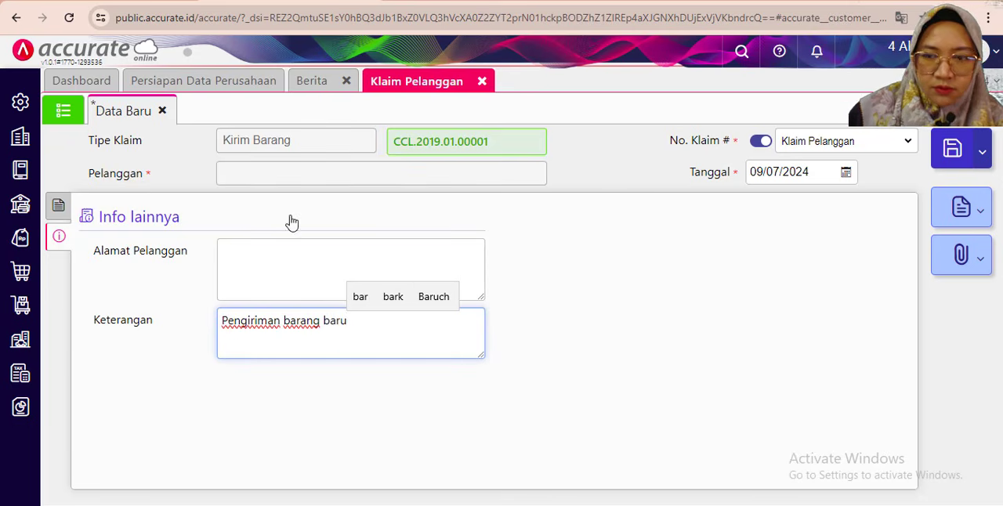
# - Set the Kirim Barang claim's Tanggal to 21/01/2019, save the record and close Klaim Pelanggan
pyautogui.click(58, 205)
pyautogui.click(775, 171)
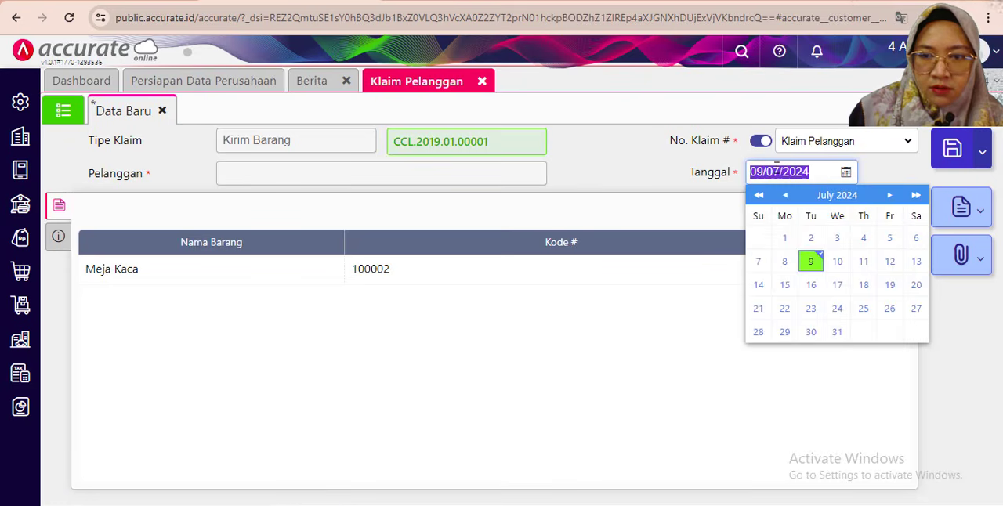
pyautogui.write('2102')
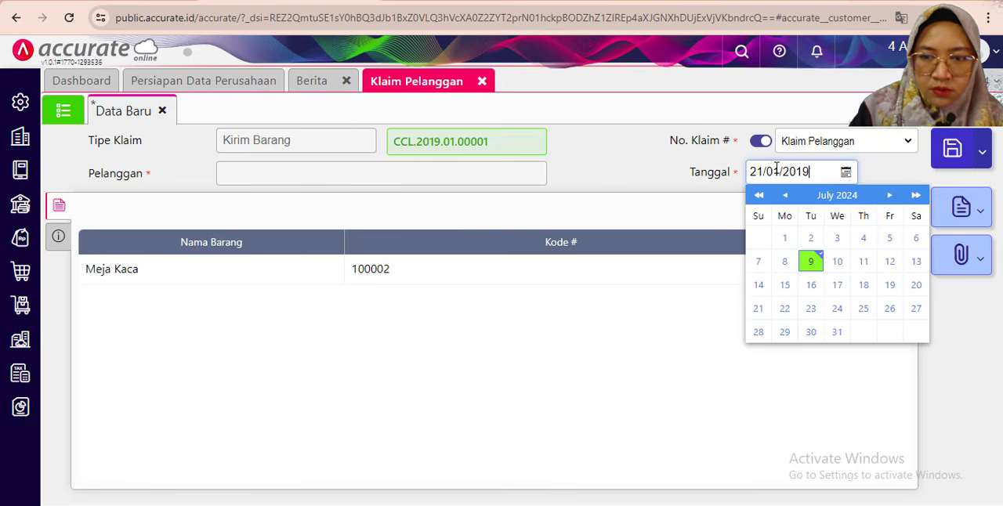
pyautogui.click(306, 174)
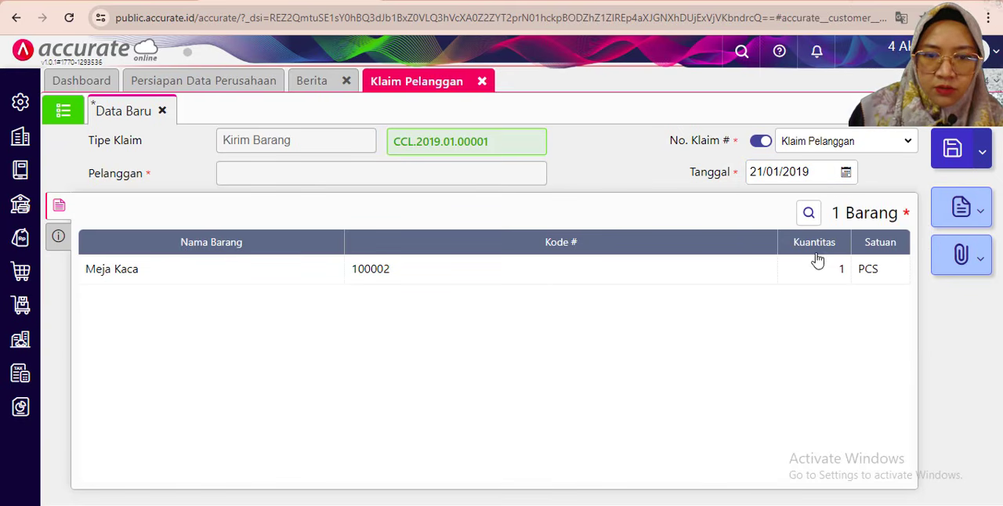
pyautogui.click(952, 149)
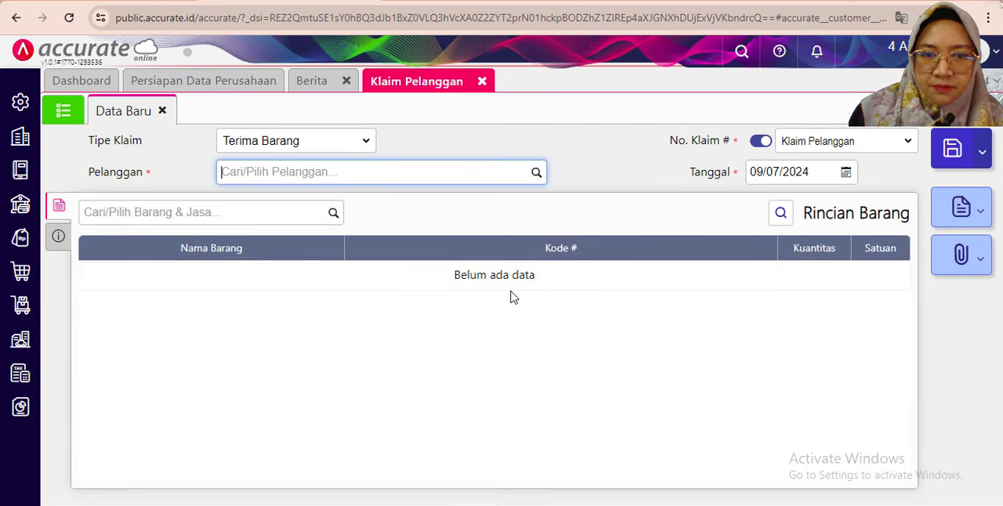
pyautogui.click(460, 341)
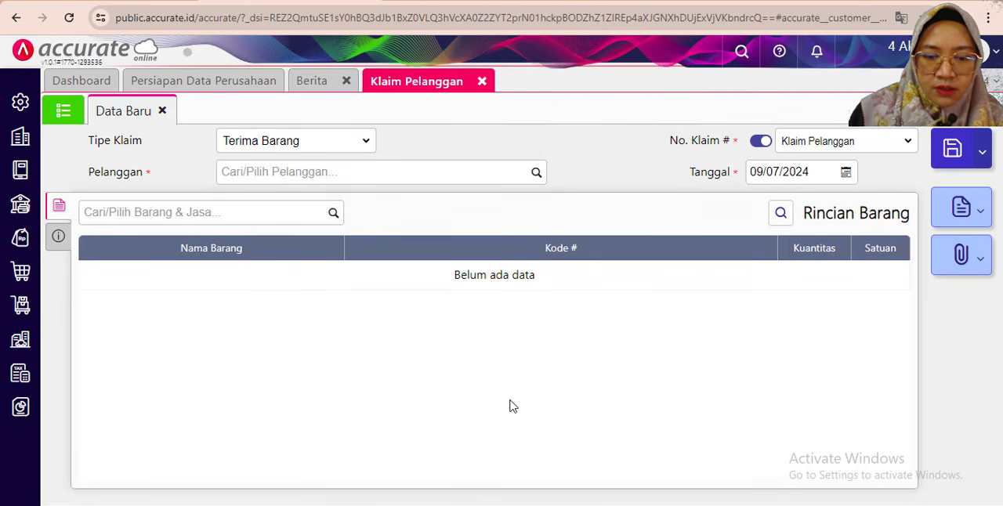
pyautogui.click(481, 80)
# - Read the PDF's 22 January 2019 transaction and start a new Penawaran Penjualan in Accurate Online
pyautogui.hotkey('alt', 'Tab')
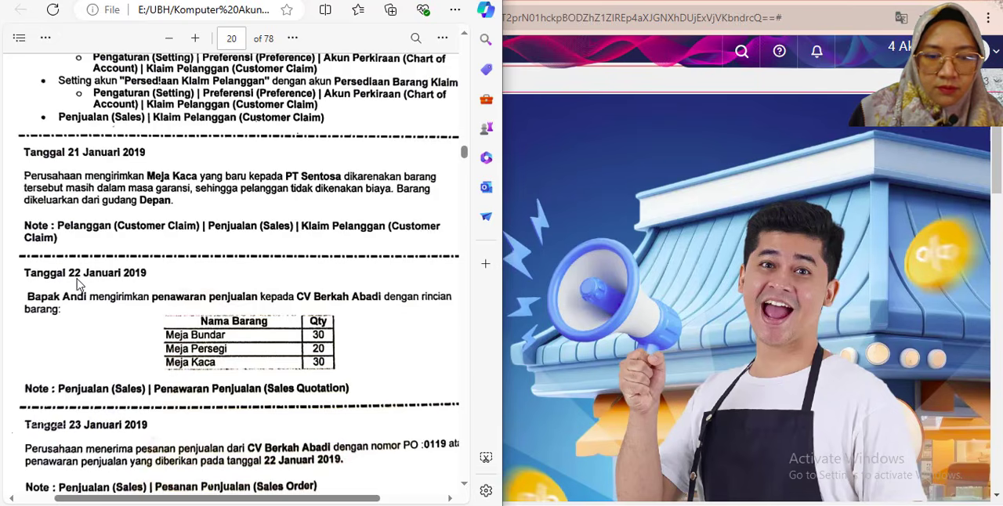
pyautogui.scroll(-1, 82, 267)
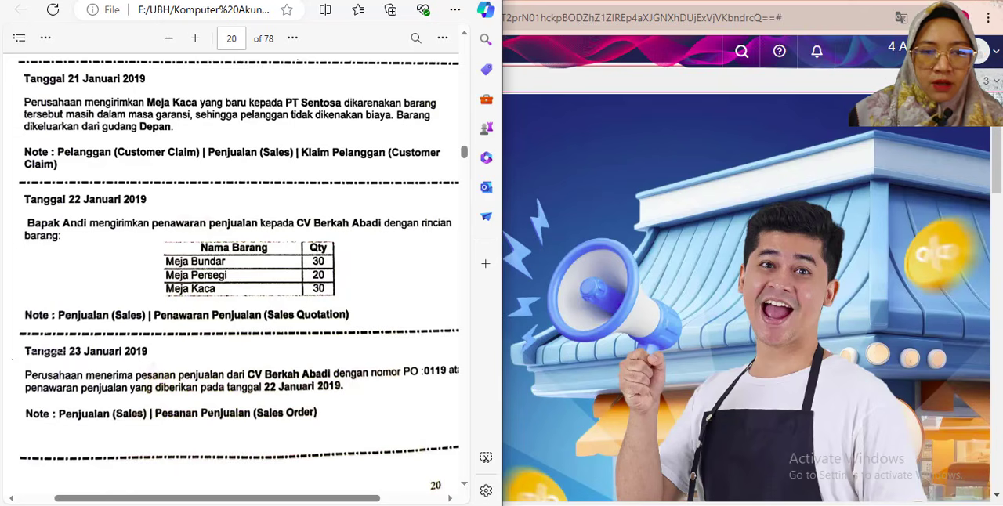
pyautogui.click(417, 2)
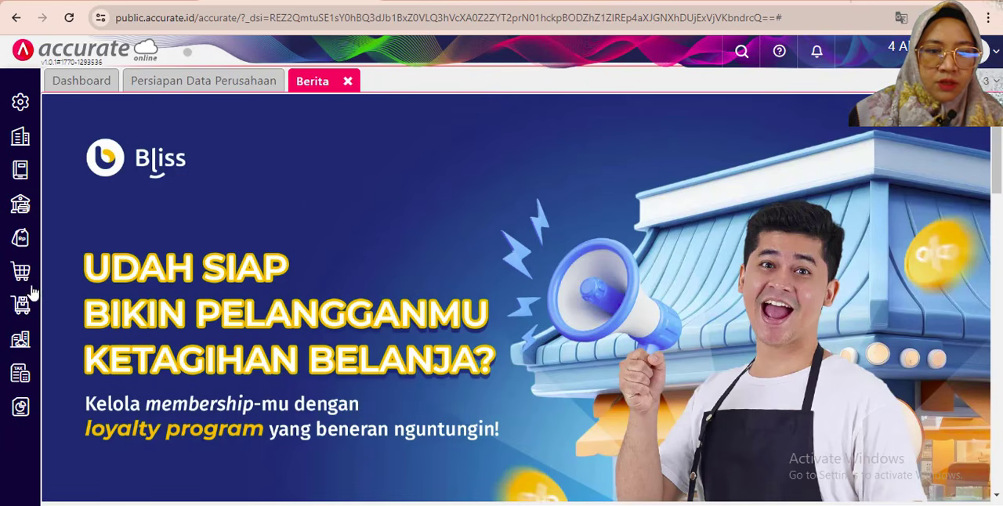
pyautogui.click(22, 239)
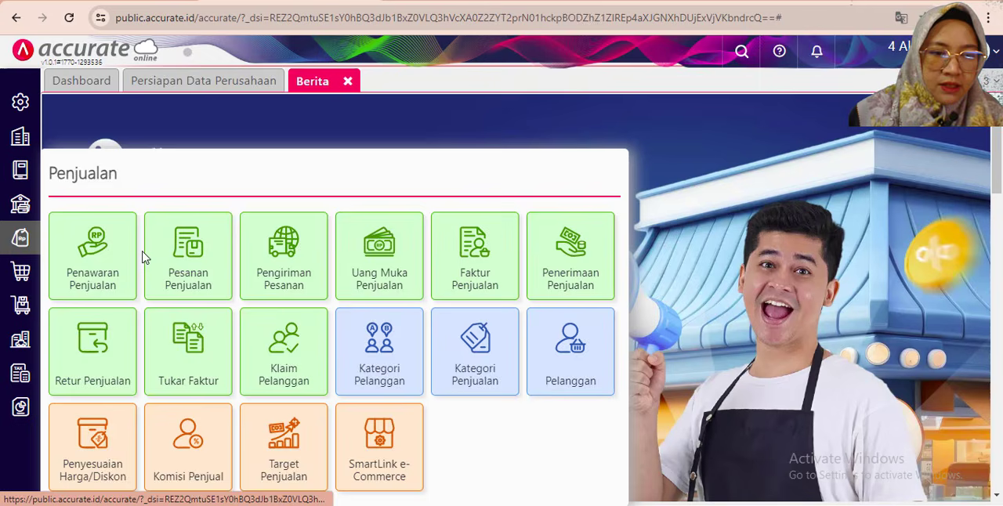
pyautogui.click(99, 264)
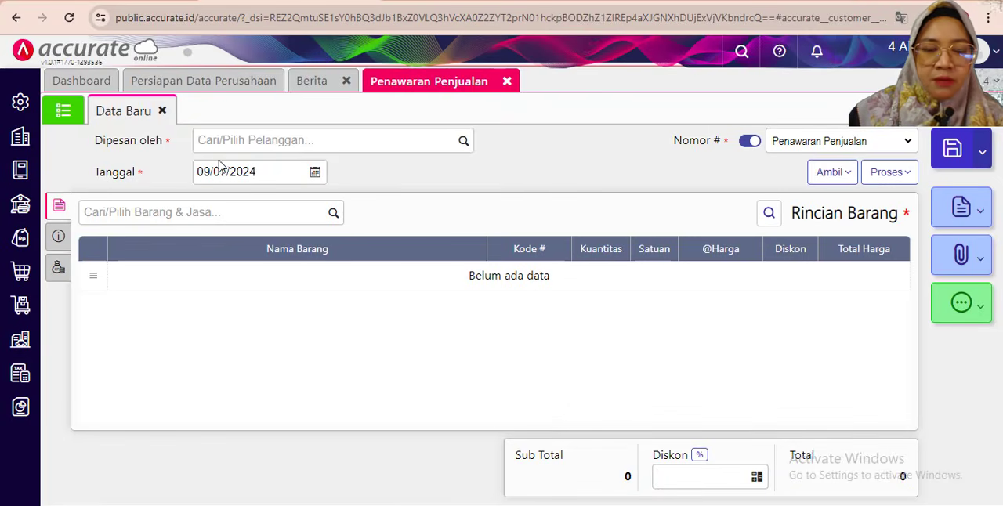
# - Choose CV Berkah Abadi as the quotation's customer and set its Tanggal to 22/01/2019
pyautogui.click(239, 140)
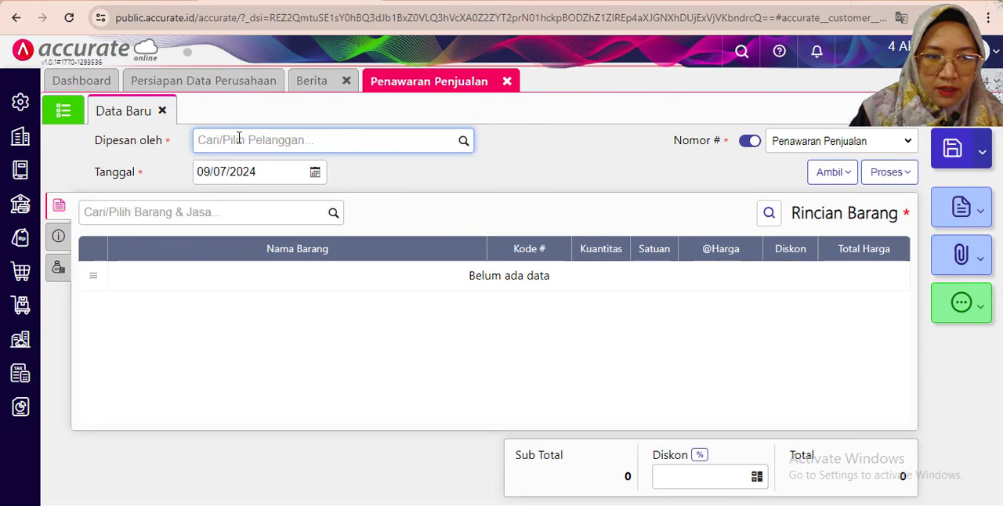
pyautogui.write('ber')
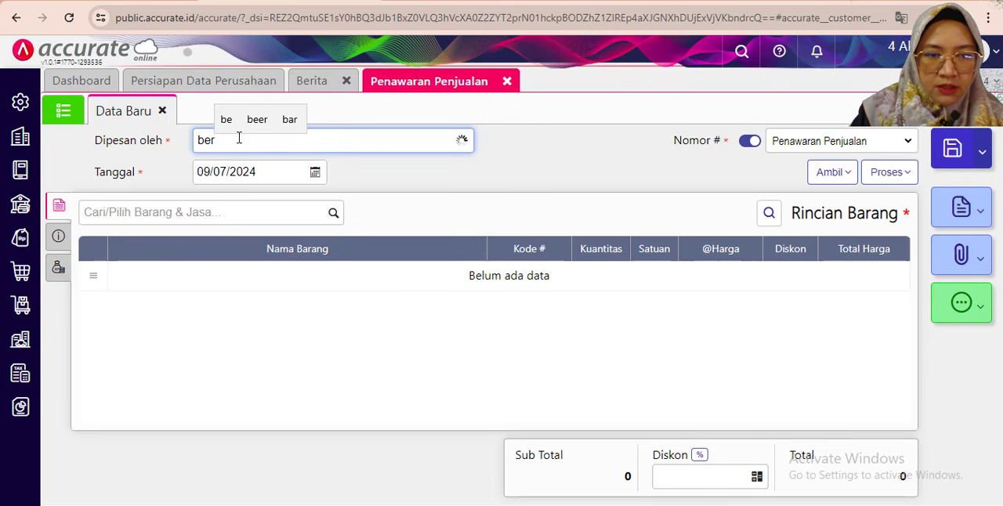
pyautogui.click(242, 174)
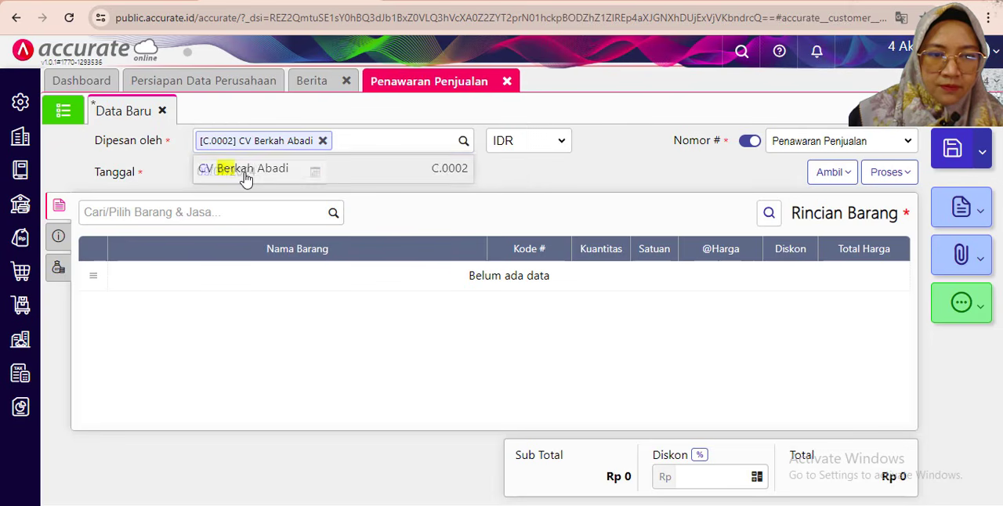
pyautogui.click(194, 174)
pyautogui.write('22/')
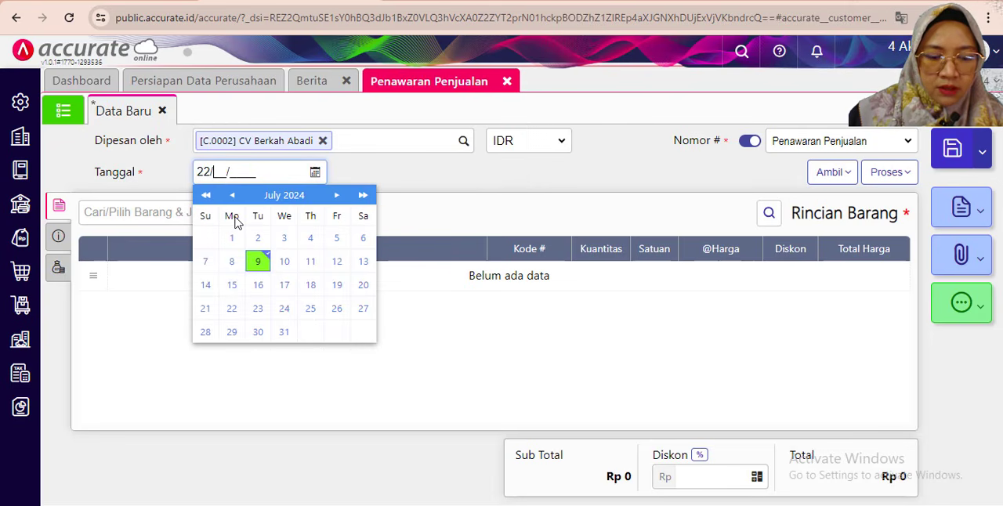
pyautogui.write('01/2')
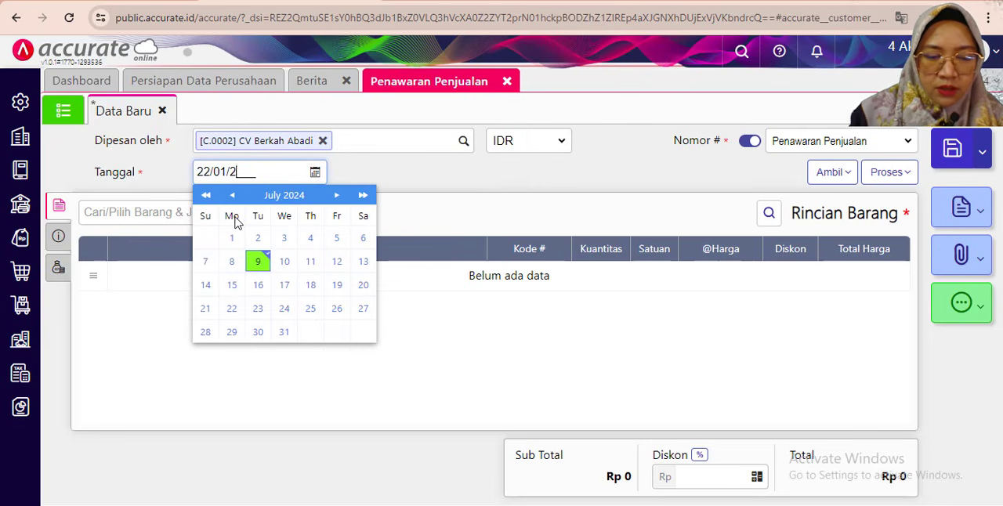
pyautogui.write('019')
pyautogui.click(490, 198)
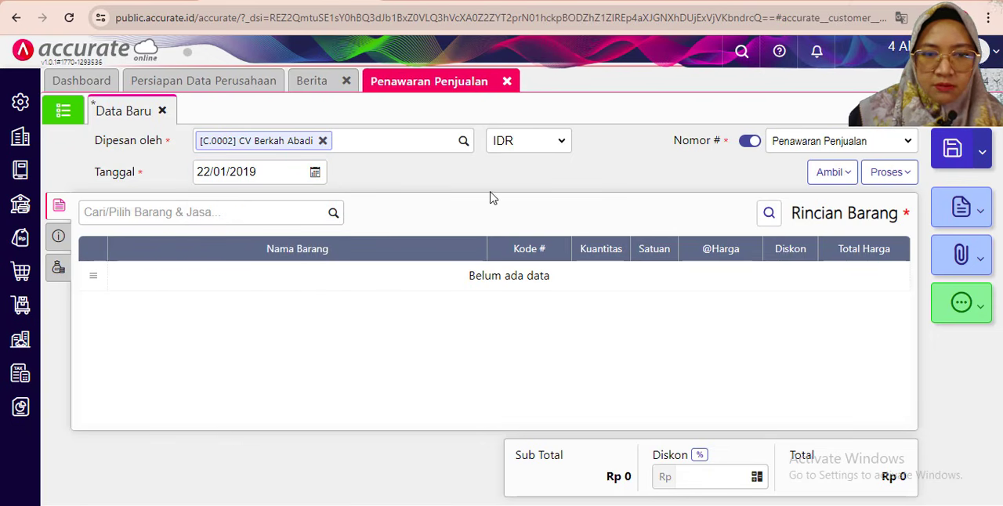
# - Add Meja Bundar to the quotation with a Kuantitas of 30 and the salesperson named in the PDF as Penjual
pyautogui.click(165, 219)
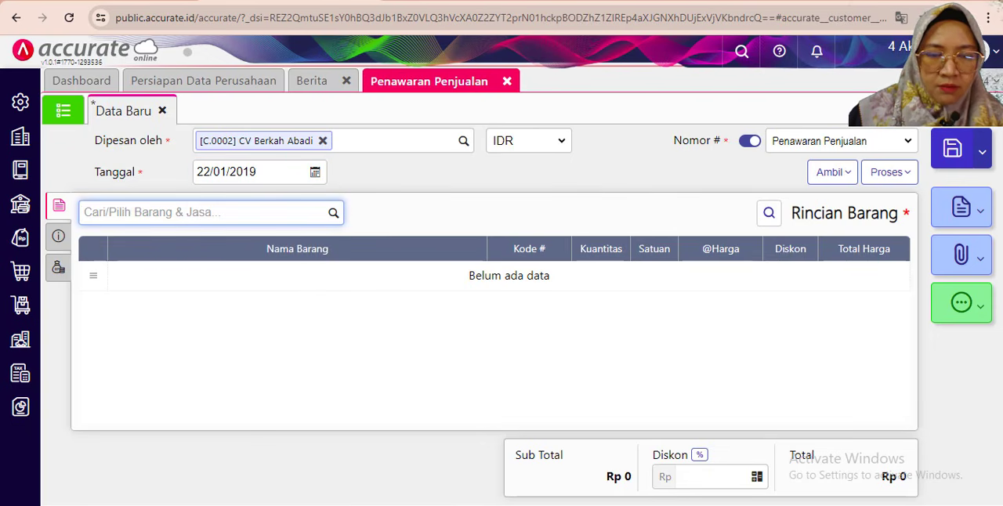
pyautogui.click(951, 2)
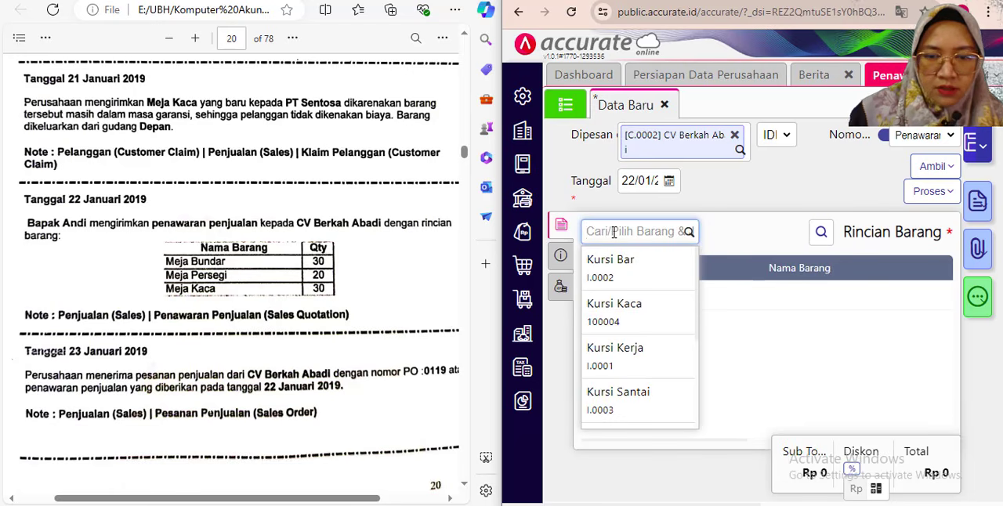
pyautogui.write('bu')
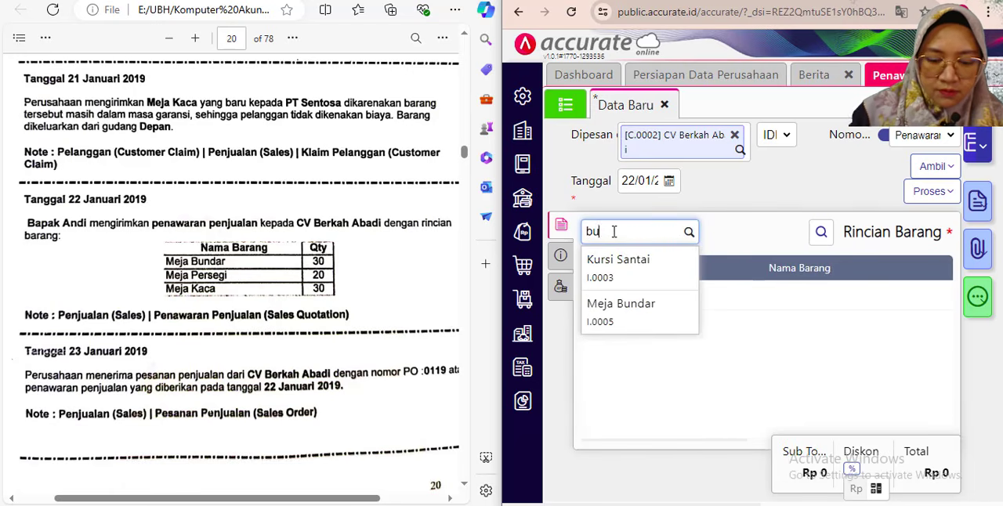
pyautogui.write('nda')
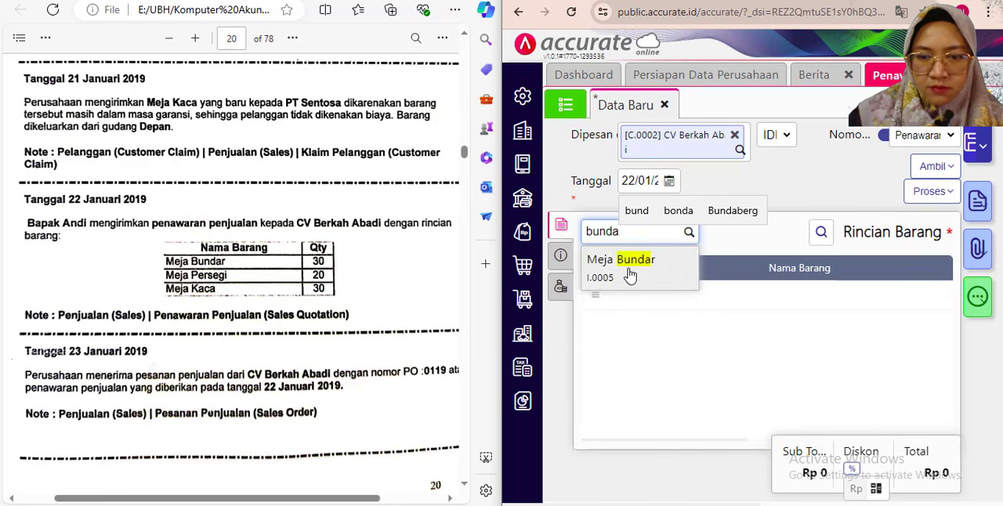
pyautogui.click(627, 266)
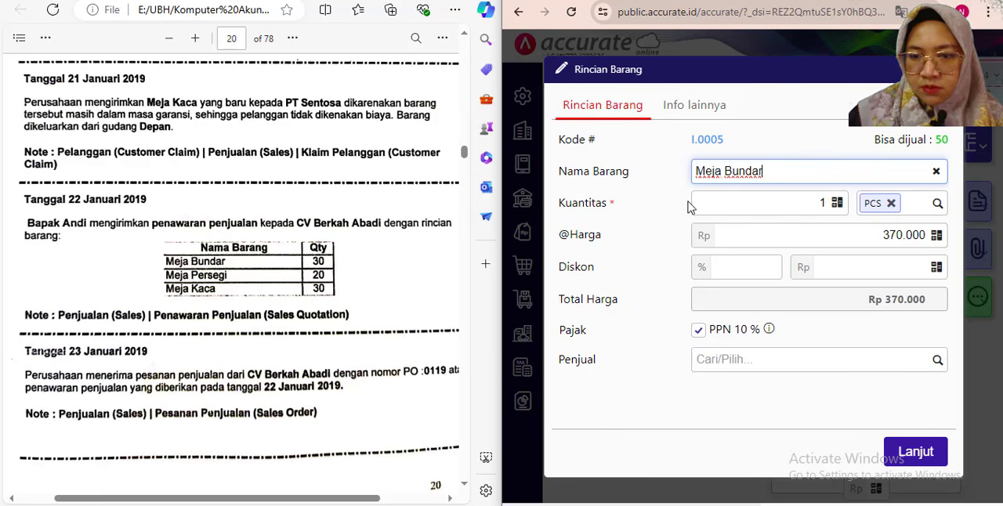
pyautogui.click(820, 203)
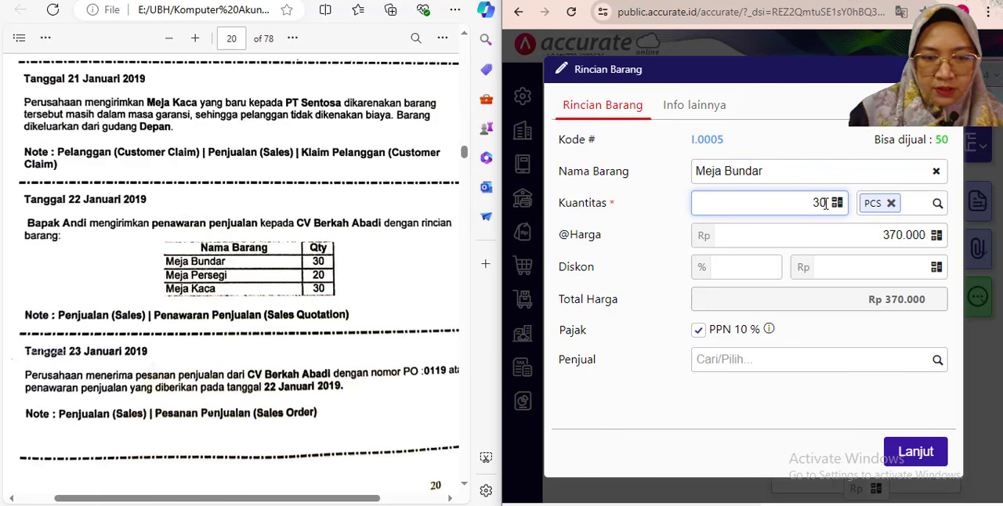
pyautogui.click(817, 339)
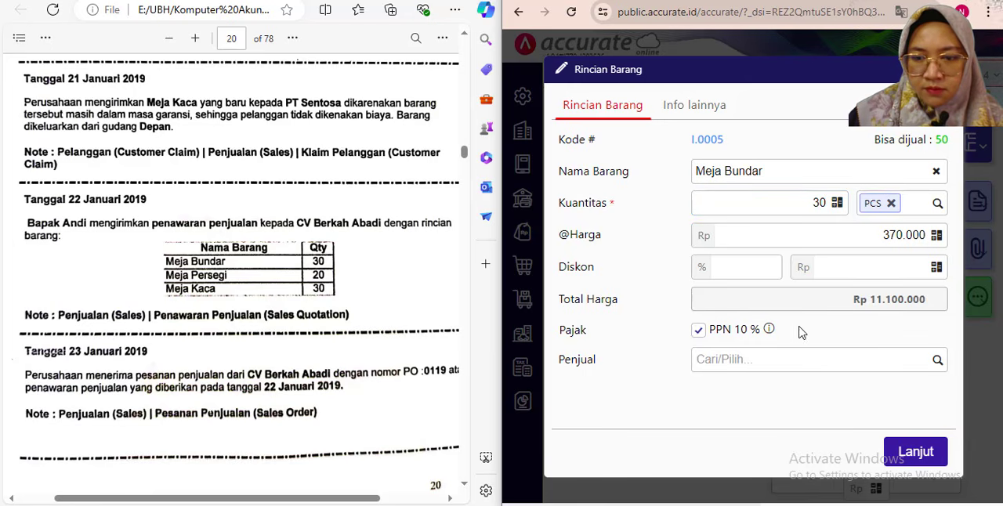
pyautogui.click(920, 360)
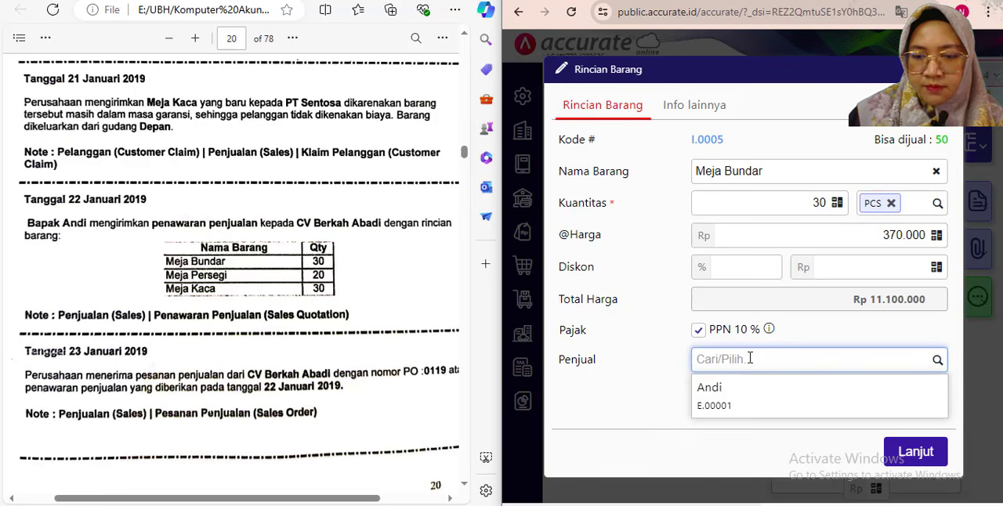
pyautogui.click(745, 409)
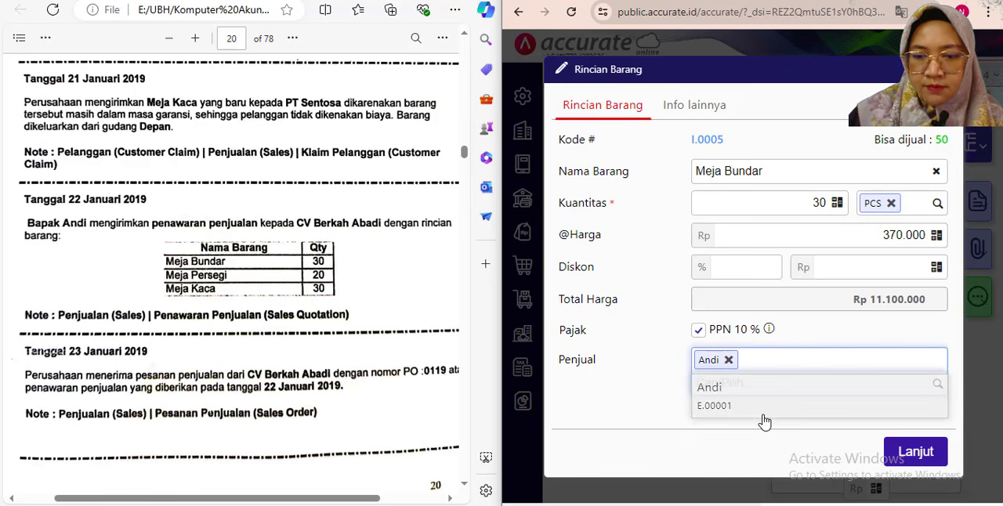
pyautogui.click(924, 454)
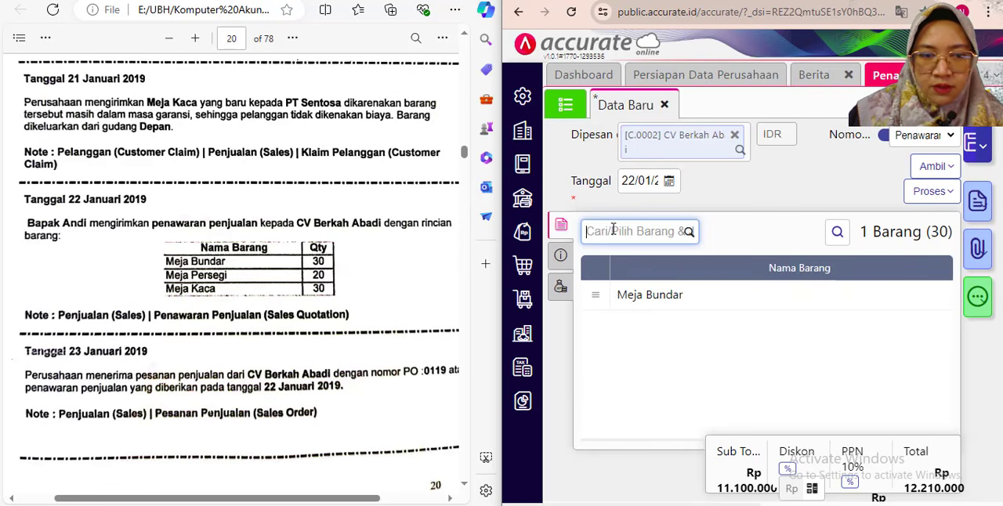
# - Add Meja Persegi to the quotation with a Kuantitas of 20 PCS
pyautogui.write('per')
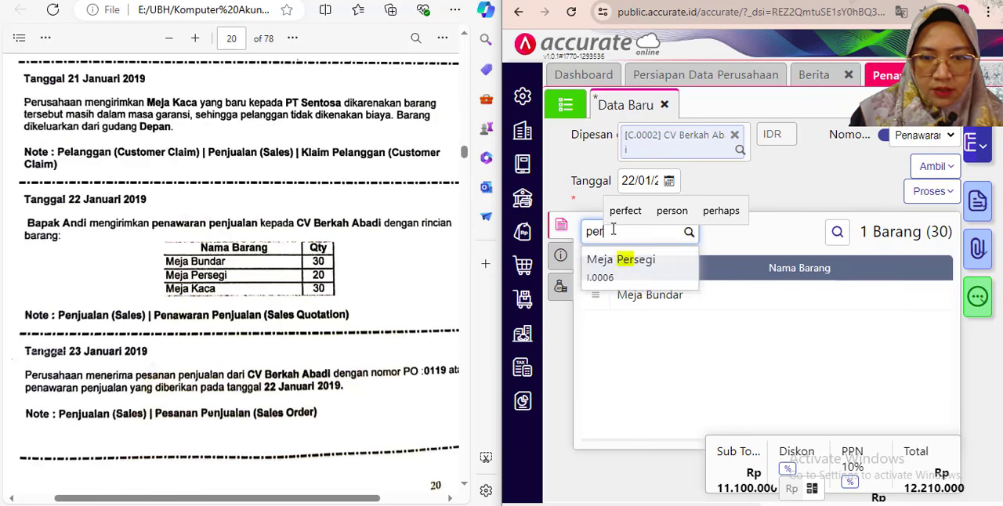
pyautogui.click(648, 277)
pyautogui.click(682, 282)
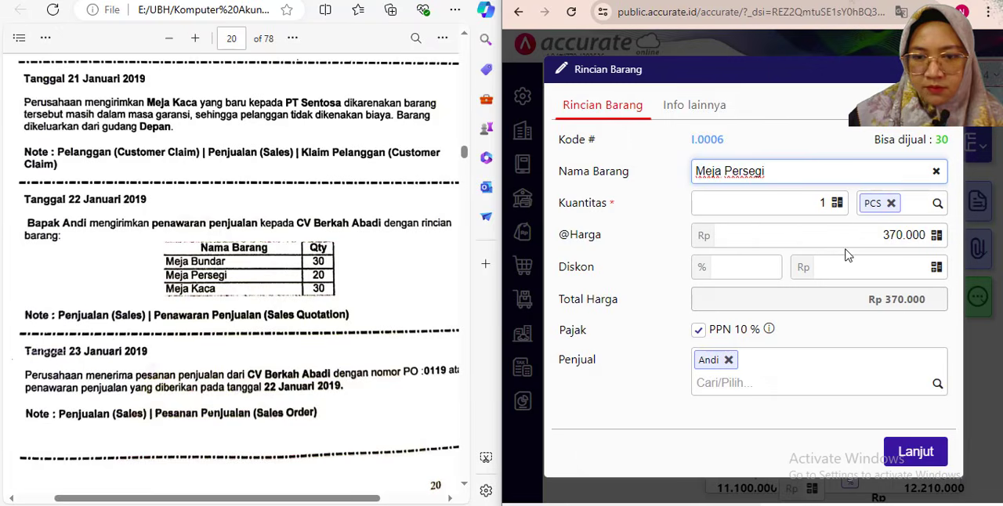
pyautogui.click(854, 305)
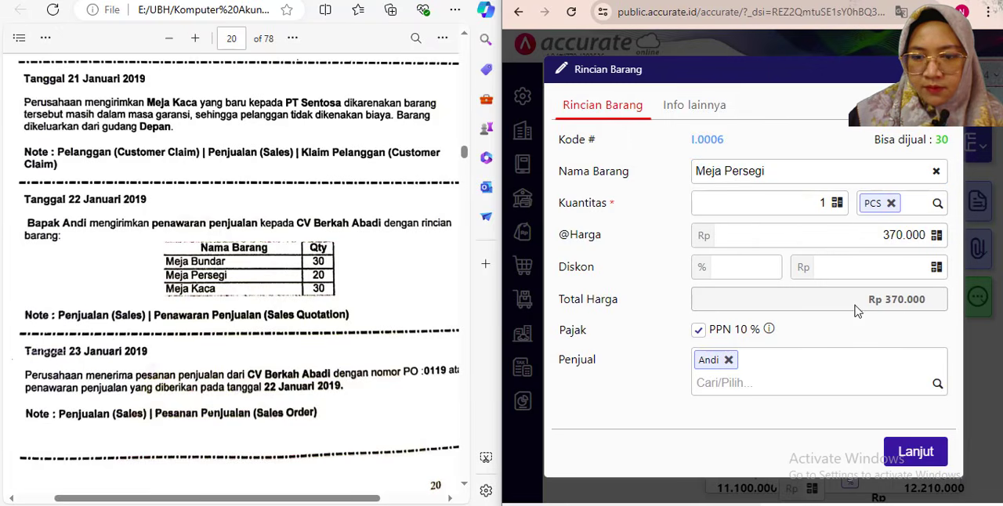
pyautogui.doubleClick(820, 204)
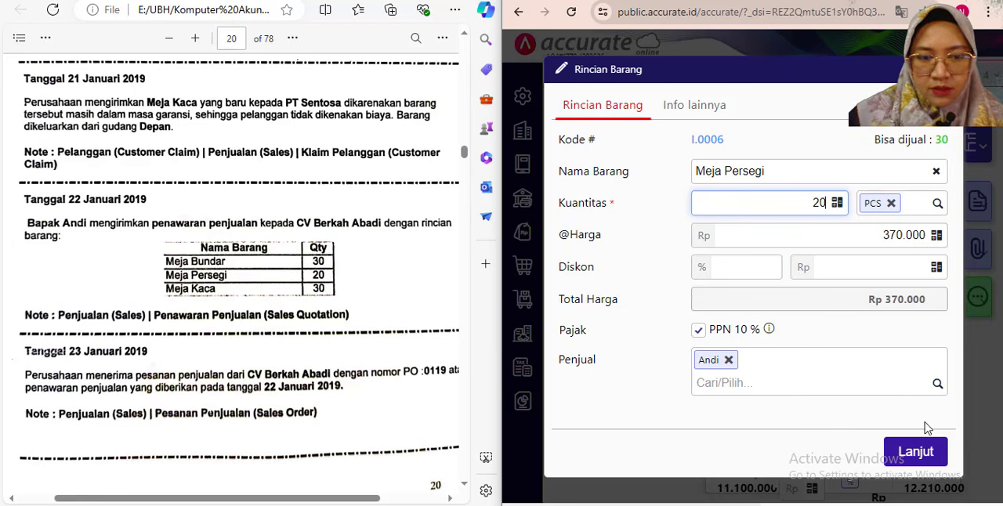
pyautogui.click(858, 442)
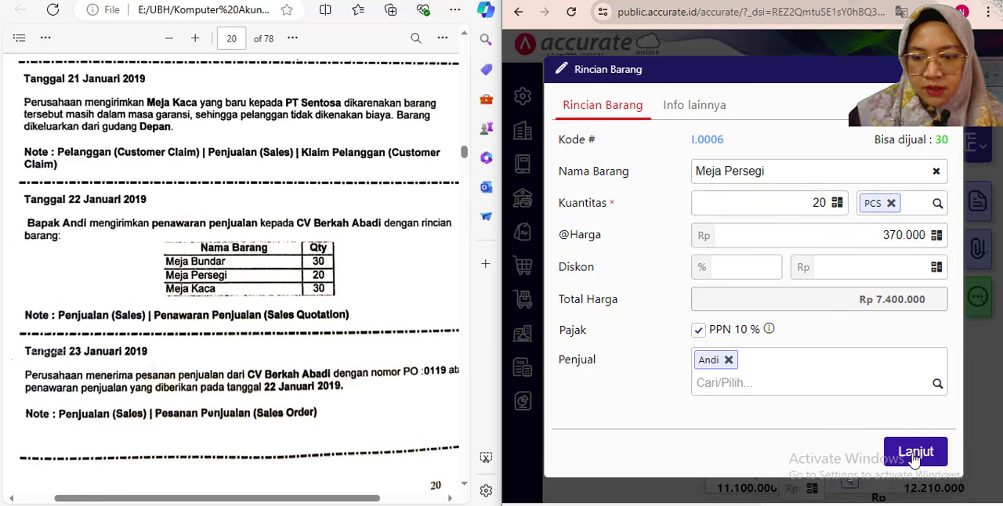
pyautogui.click(913, 450)
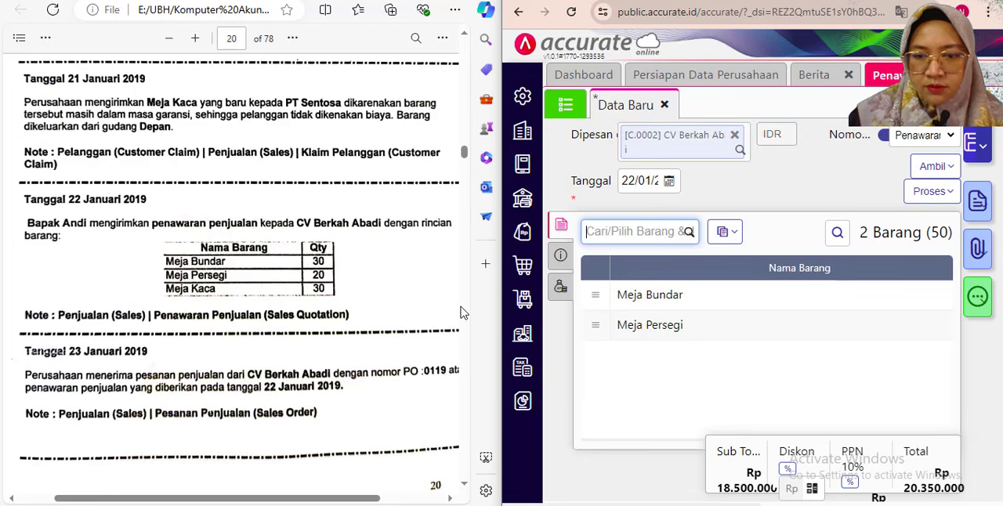
# - Add Meja Kaca to the quotation with a Kuantitas of 30 PCS
pyautogui.write('kaca')
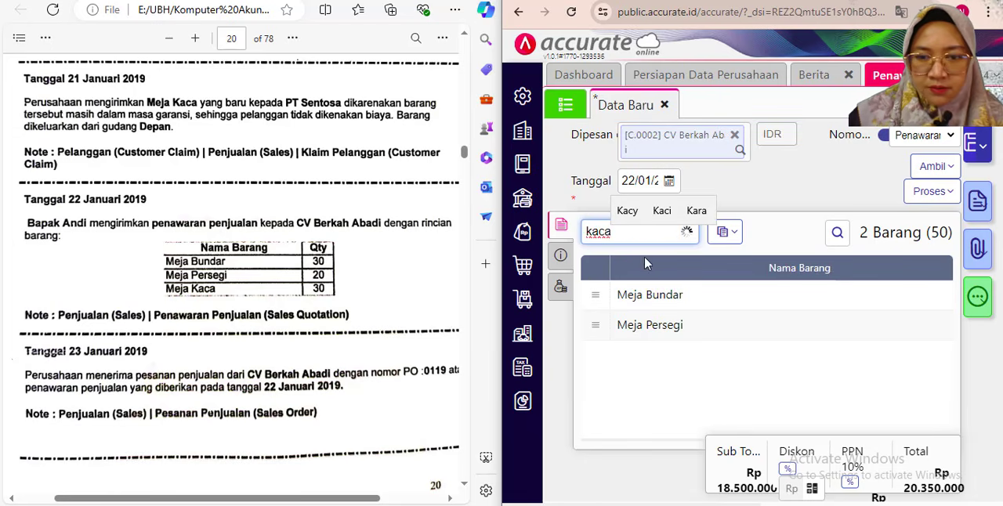
pyautogui.click(619, 311)
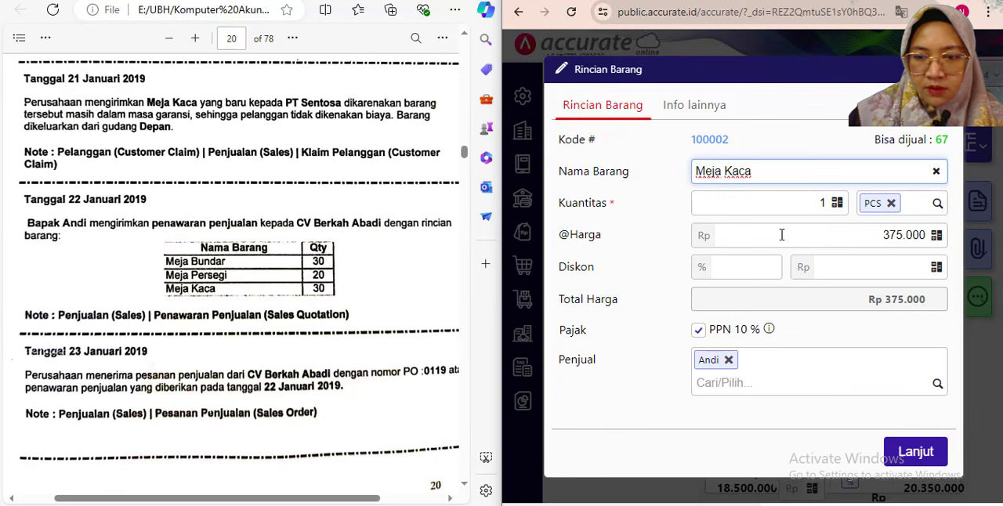
pyautogui.click(830, 201)
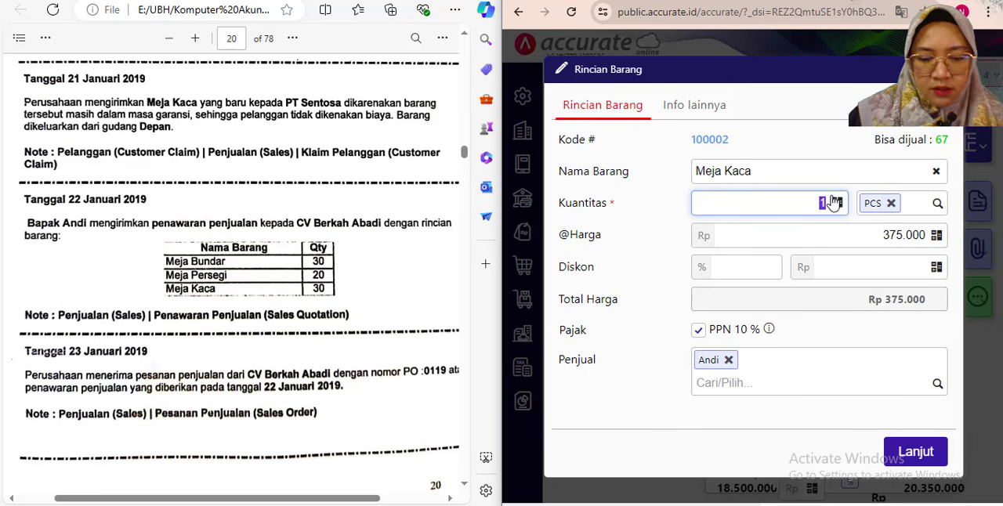
pyautogui.click(810, 331)
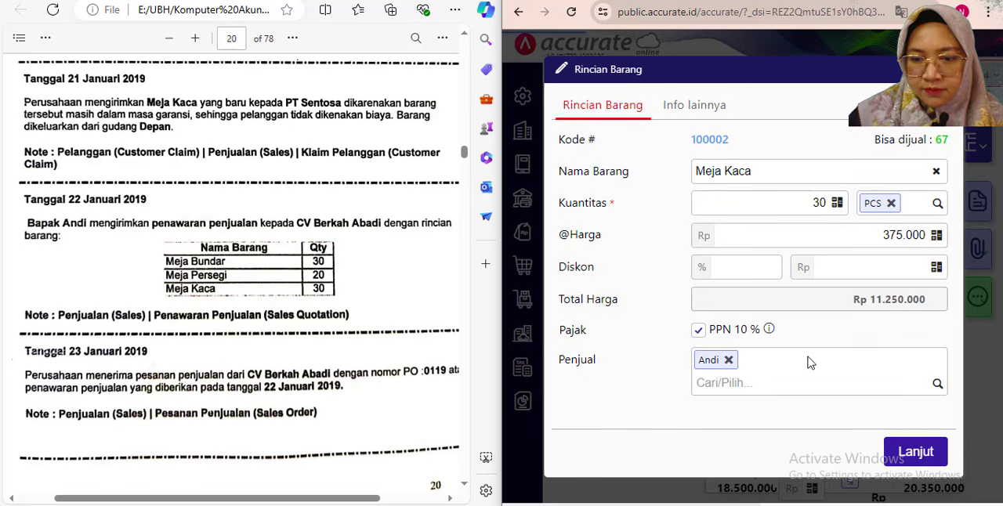
pyautogui.click(910, 456)
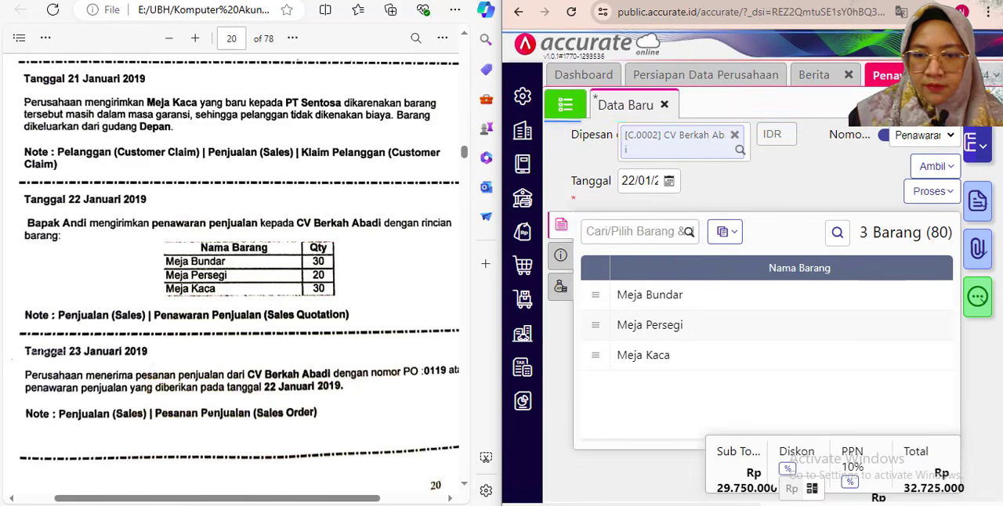
pyautogui.click(650, 355)
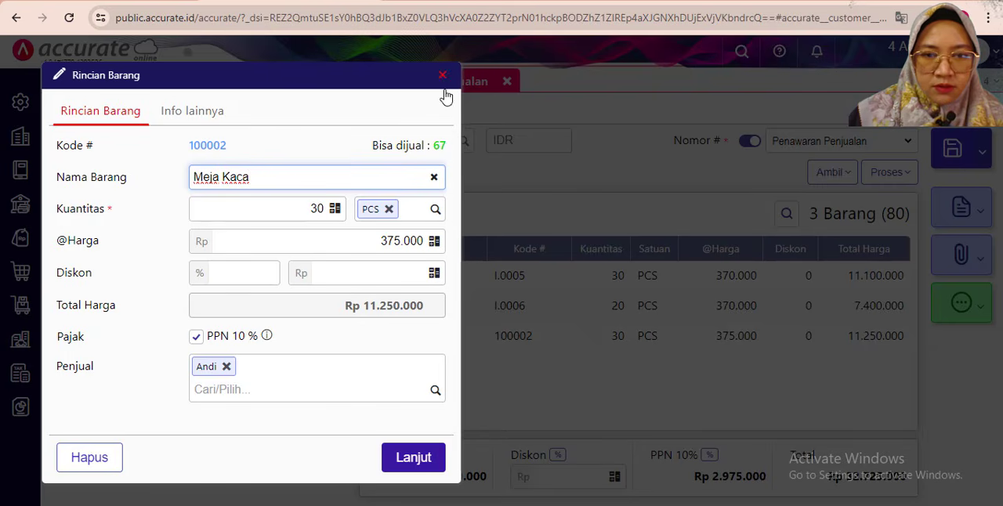
pyautogui.click(409, 458)
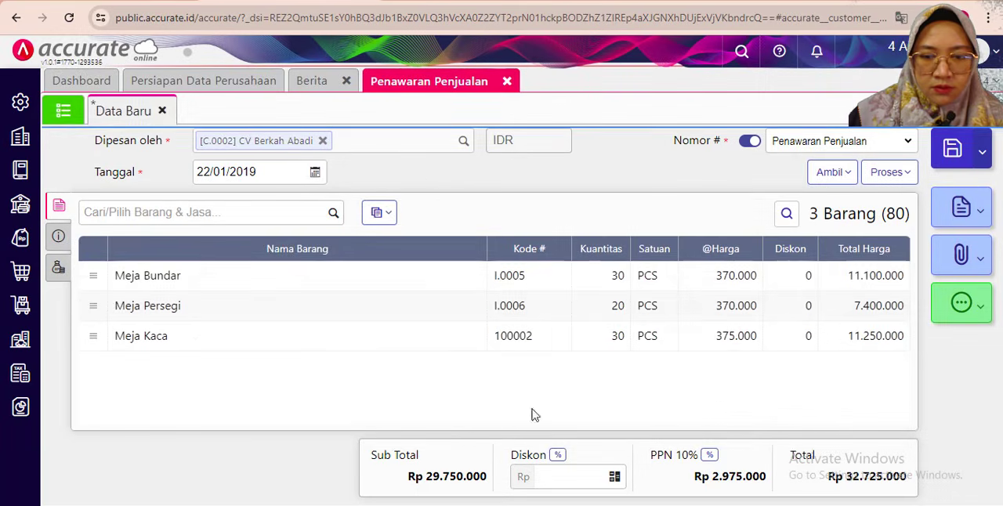
# - Enter "Penawaran penjualan" as the Keterangan in the quotation's additional information
pyautogui.click(59, 236)
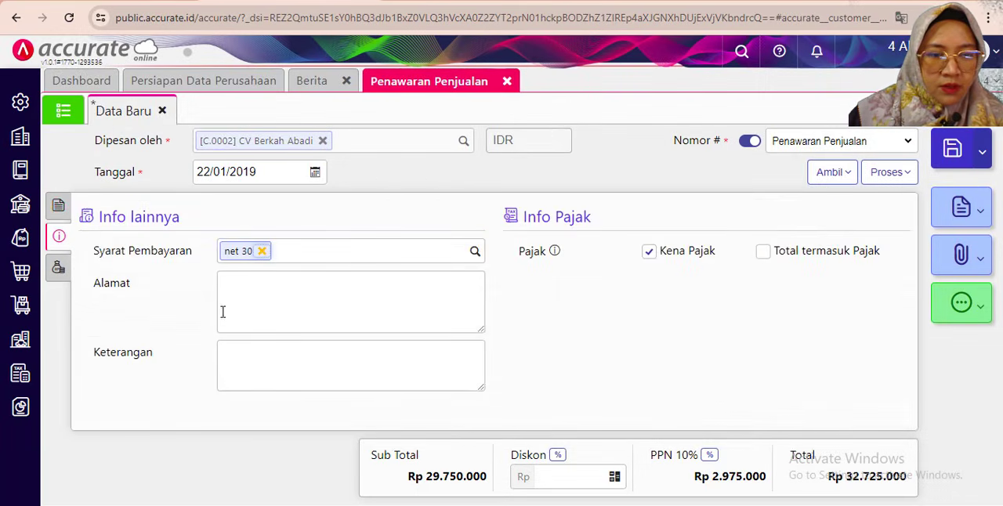
pyautogui.click(323, 355)
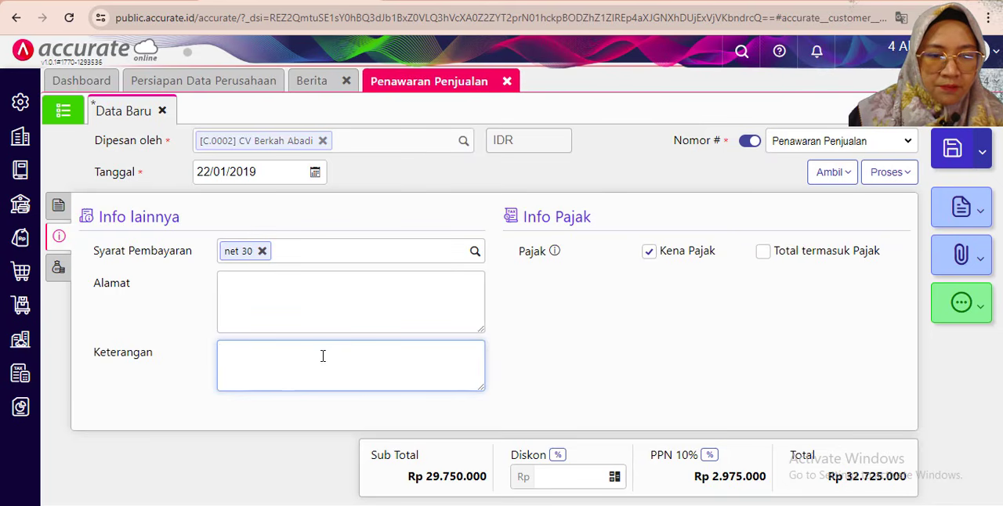
pyautogui.write('Pene')
pyautogui.press('BackSpace')
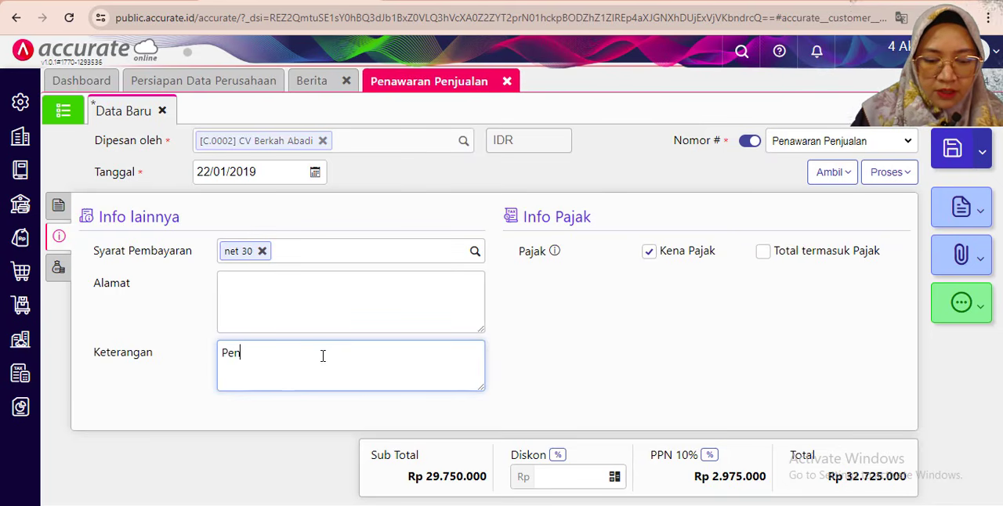
pyautogui.write('w')
pyautogui.press('BackSpace')
pyautogui.write('awa')
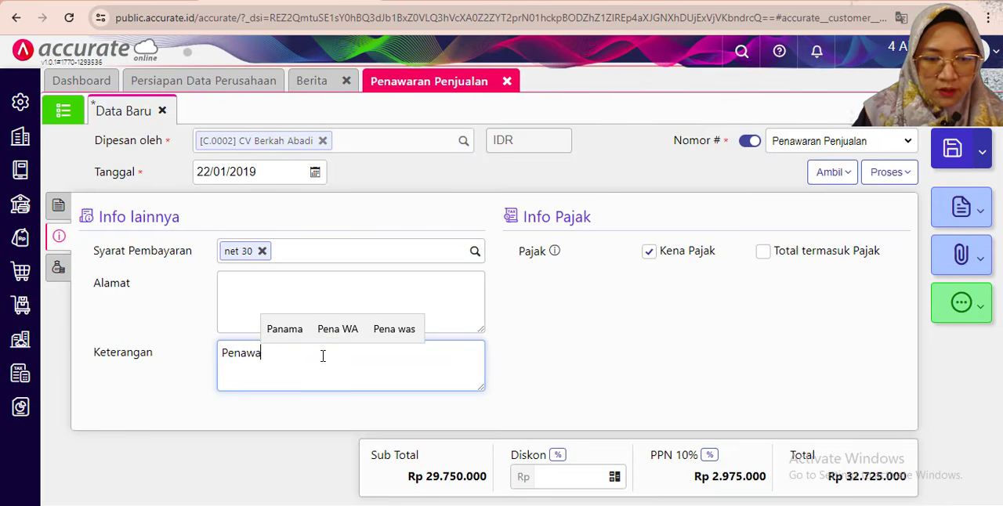
pyautogui.write('ran penjauaı')
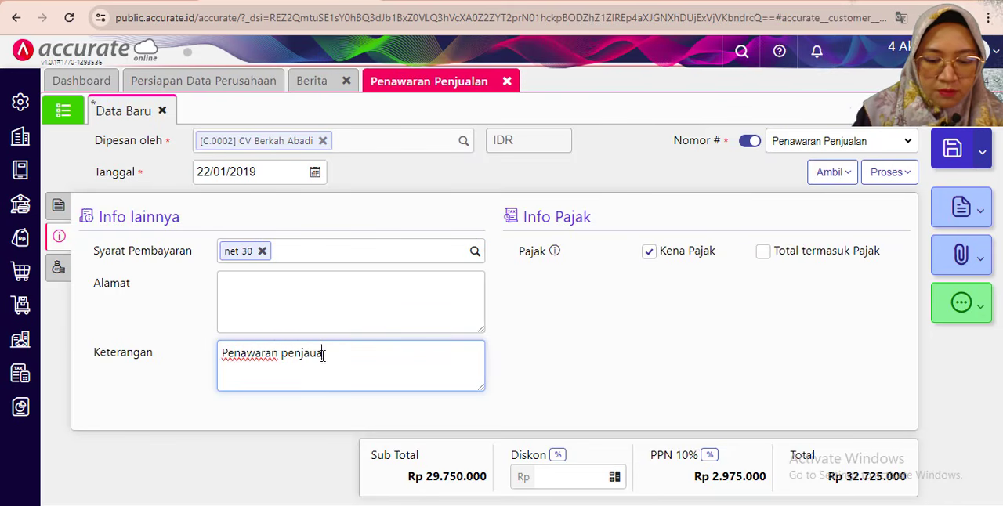
pyautogui.write('ualan')
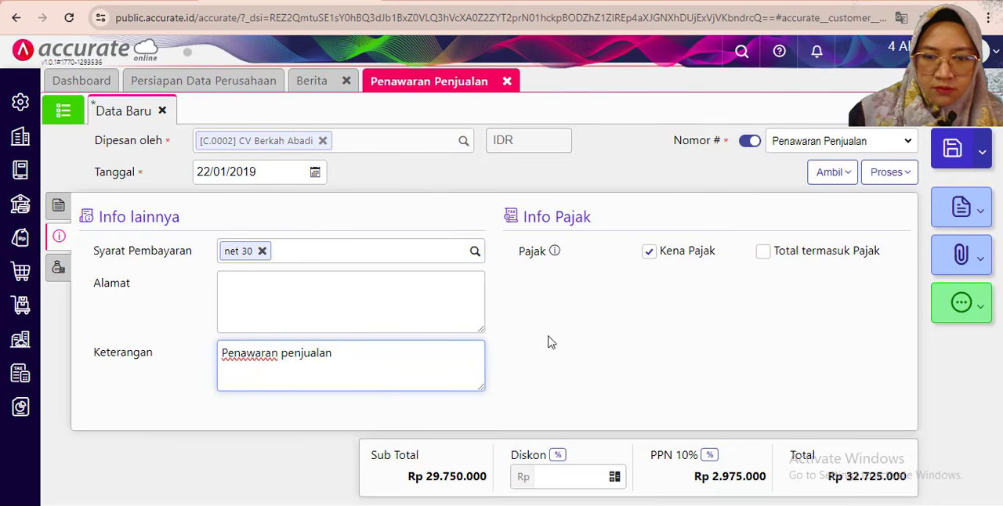
# - Review the item details of the CV Berkah Abadi quotation and save it
pyautogui.click(58, 205)
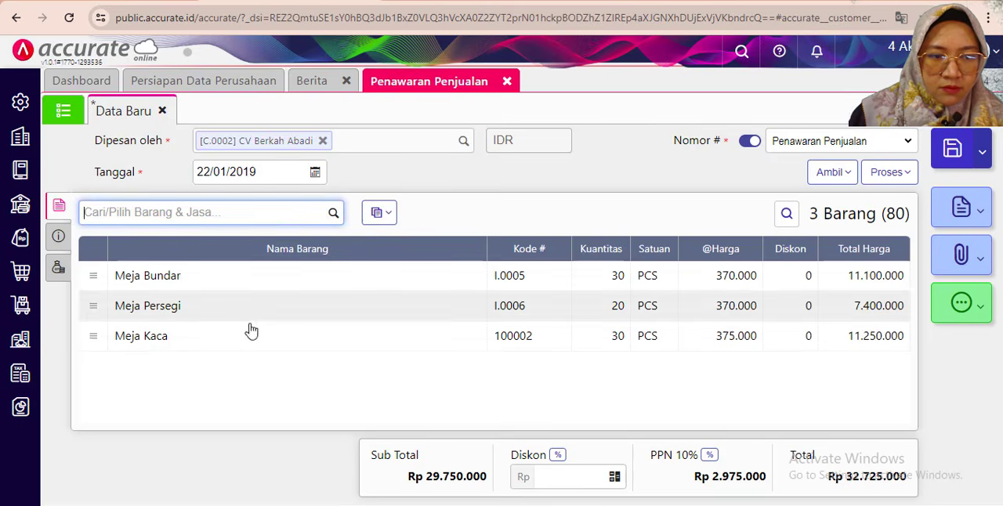
pyautogui.click(280, 403)
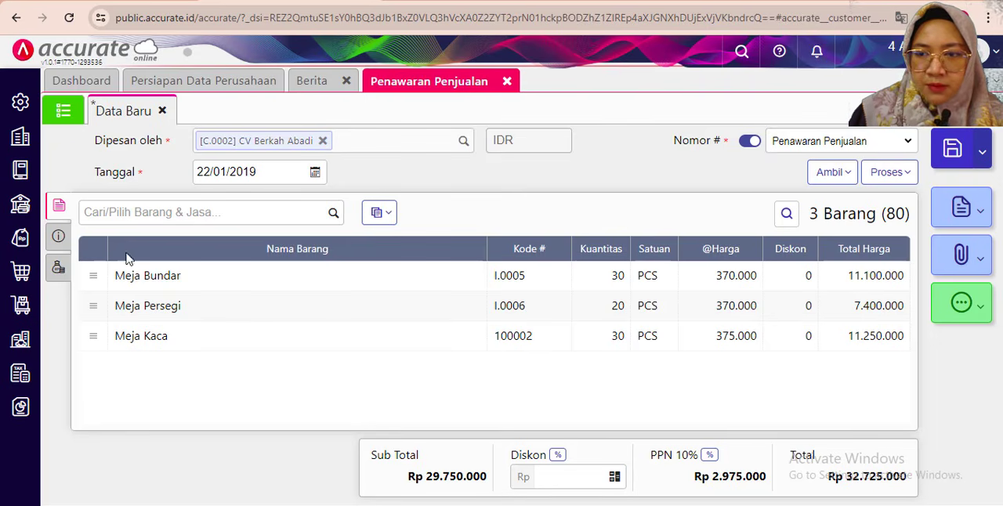
pyautogui.click(58, 236)
pyautogui.click(58, 205)
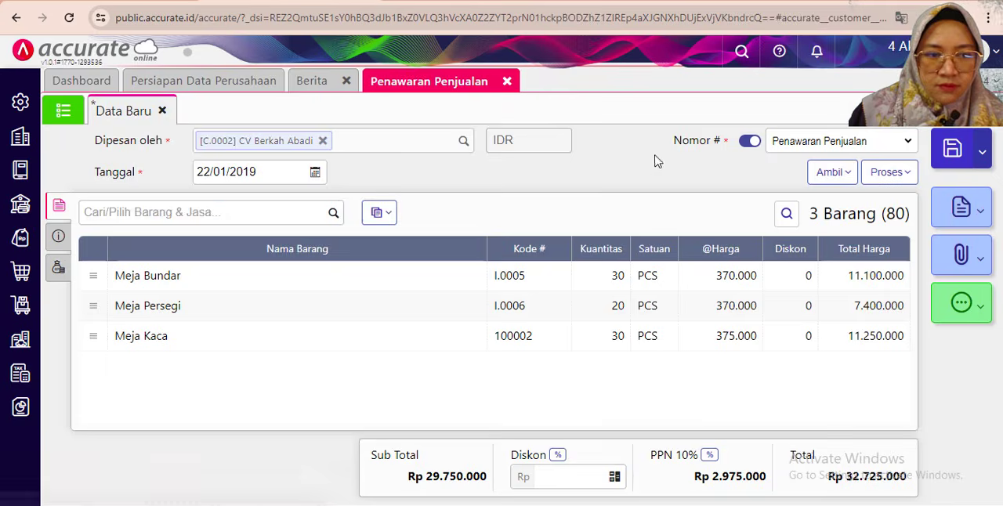
pyautogui.click(951, 149)
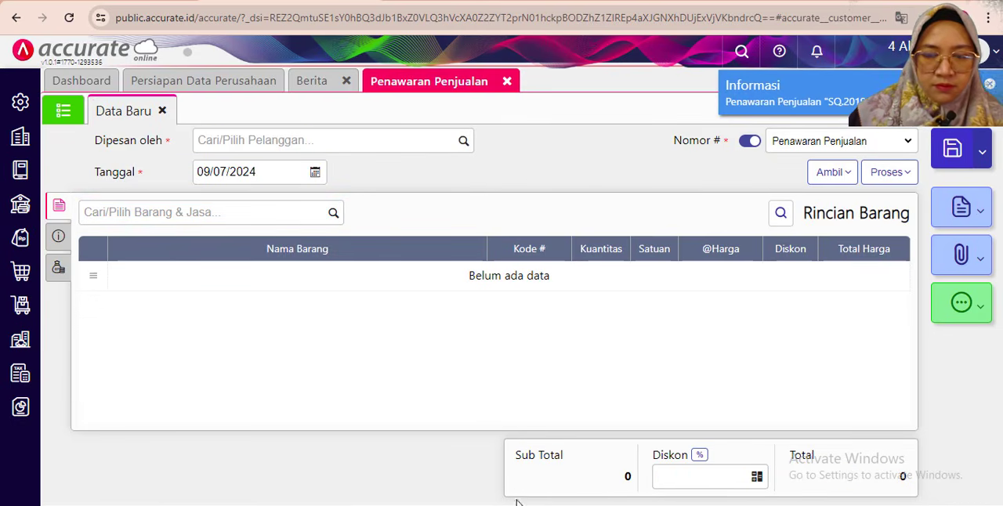
# - Read the PDF's 23 January 2019 transaction, close Penawaran Penjualan and start a new Pesanan Penjualan in Accurate Online
pyautogui.hotkey('alt', 'Tab')
pyautogui.scroll(-2, 147, 335)
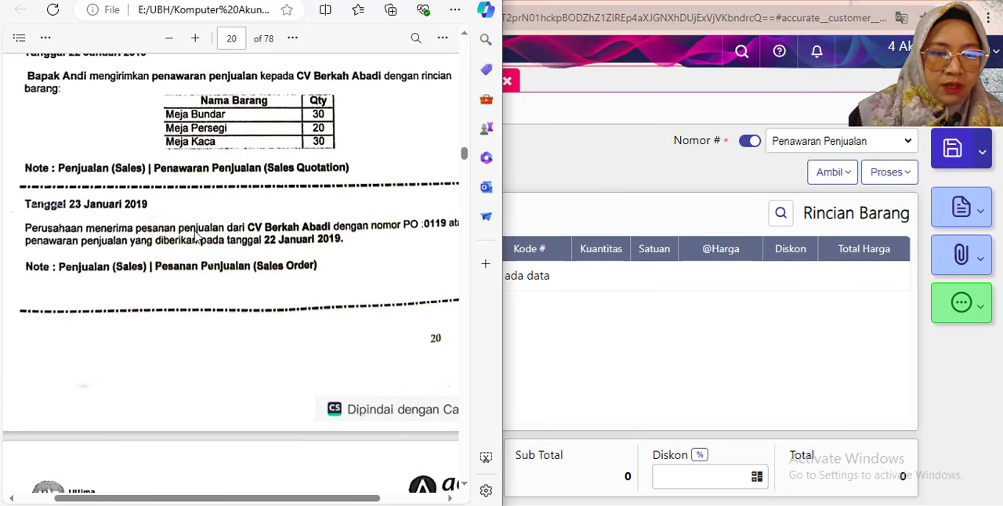
pyautogui.moveTo(195, 499); pyautogui.dragTo(215, 502)
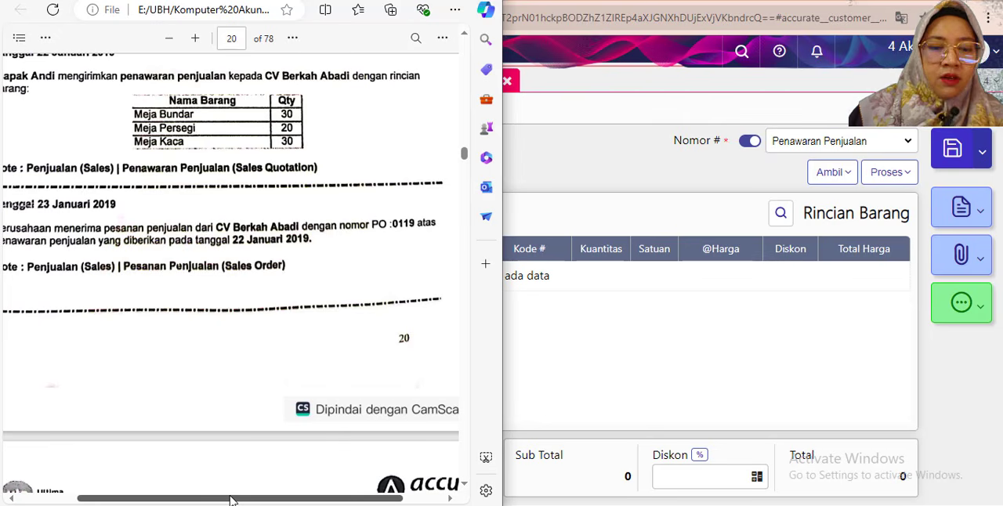
pyautogui.moveTo(231, 499); pyautogui.dragTo(209, 499)
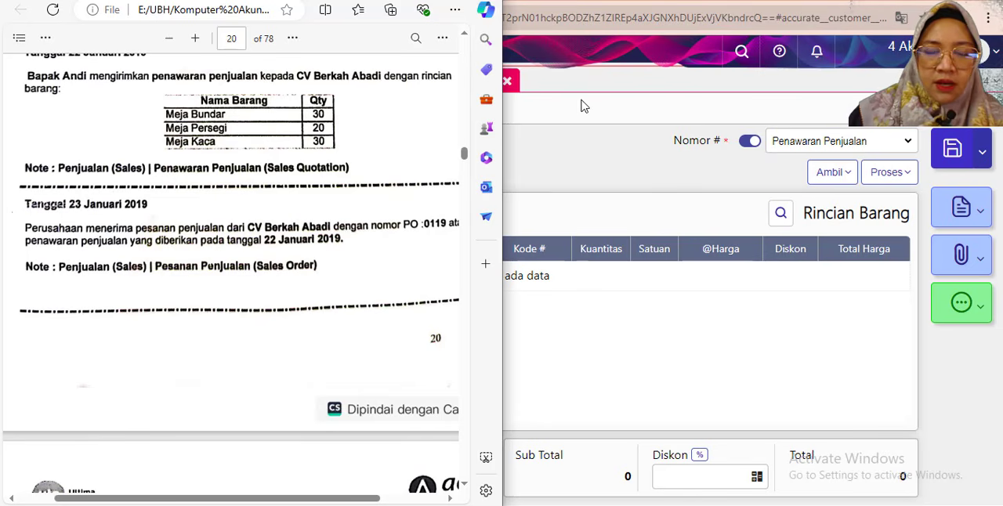
pyautogui.click(570, 123)
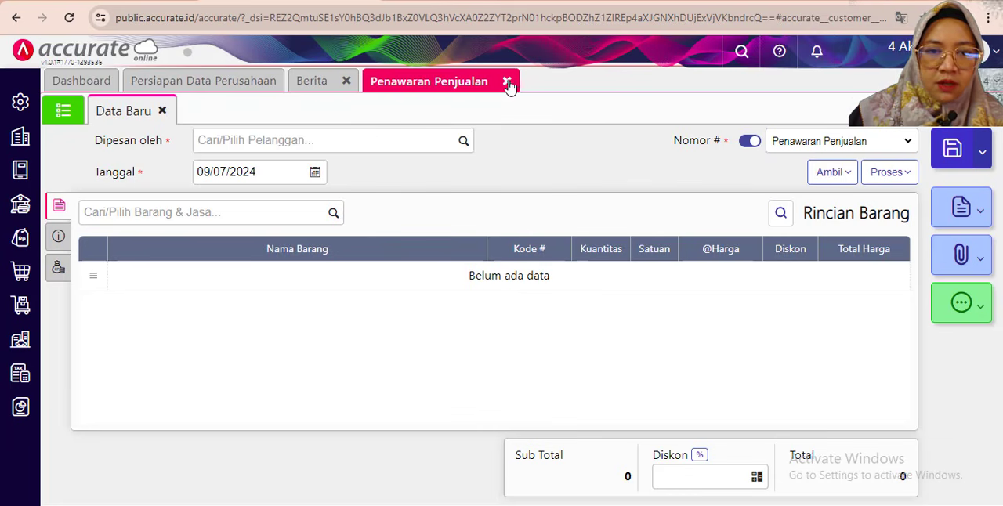
pyautogui.click(507, 83)
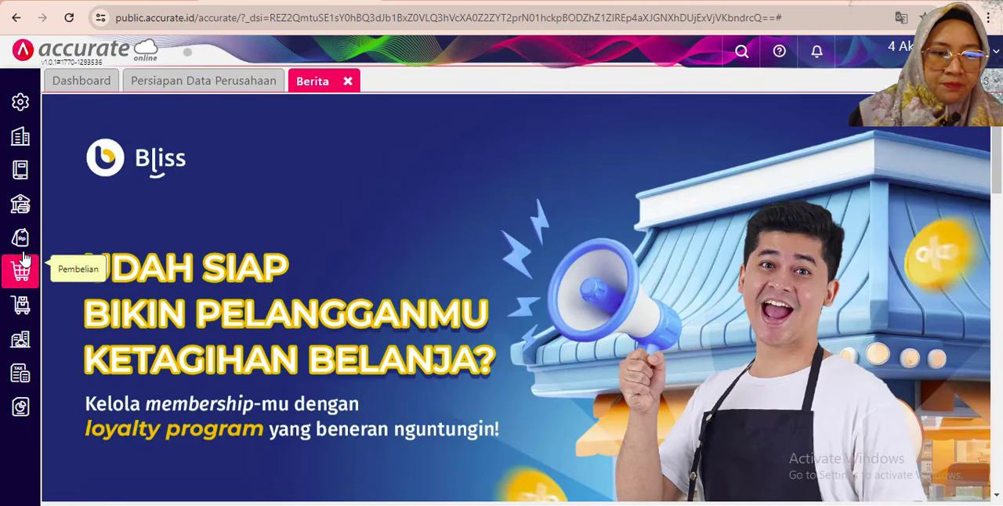
pyautogui.click(20, 237)
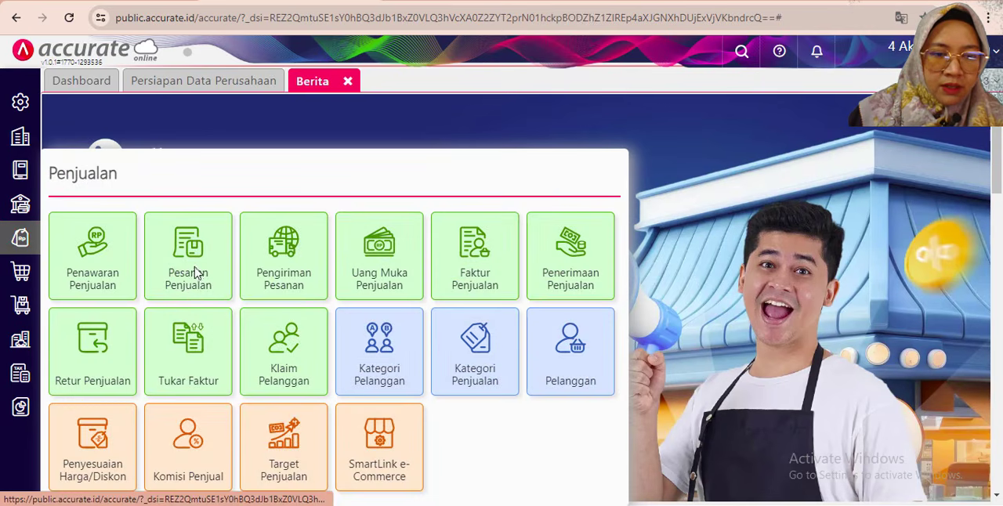
pyautogui.click(197, 273)
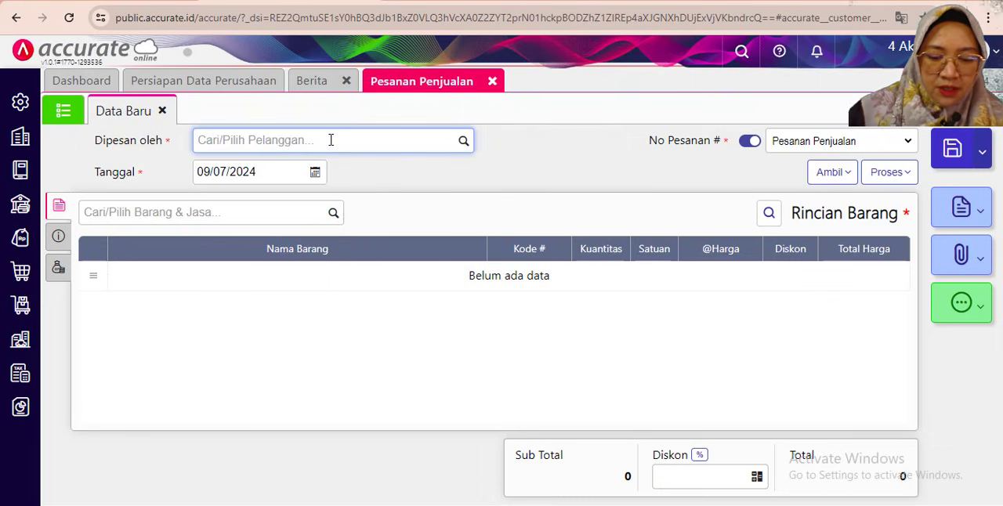
# - Choose CV Berkah Abadi as the sales order's customer and set its Tanggal to 23/01/2019
pyautogui.write('ber')
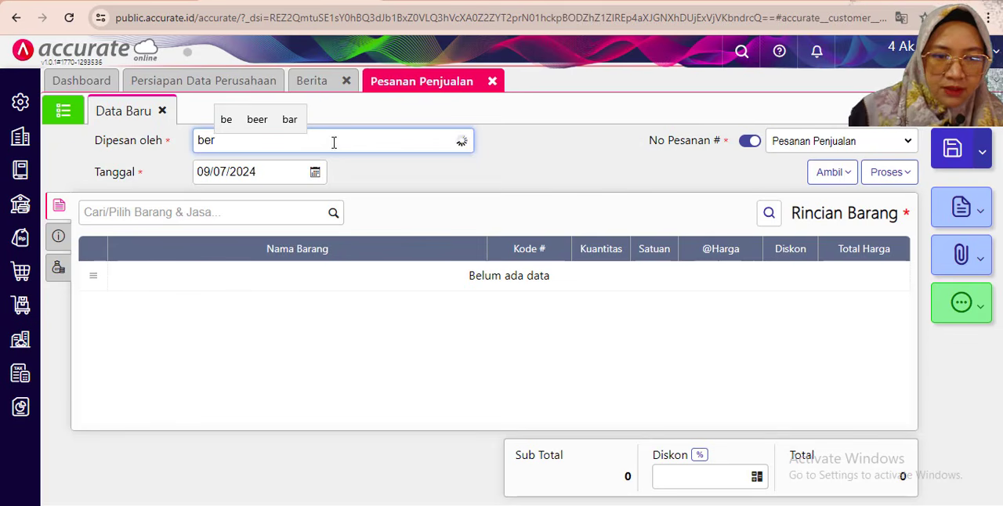
pyautogui.click(219, 168)
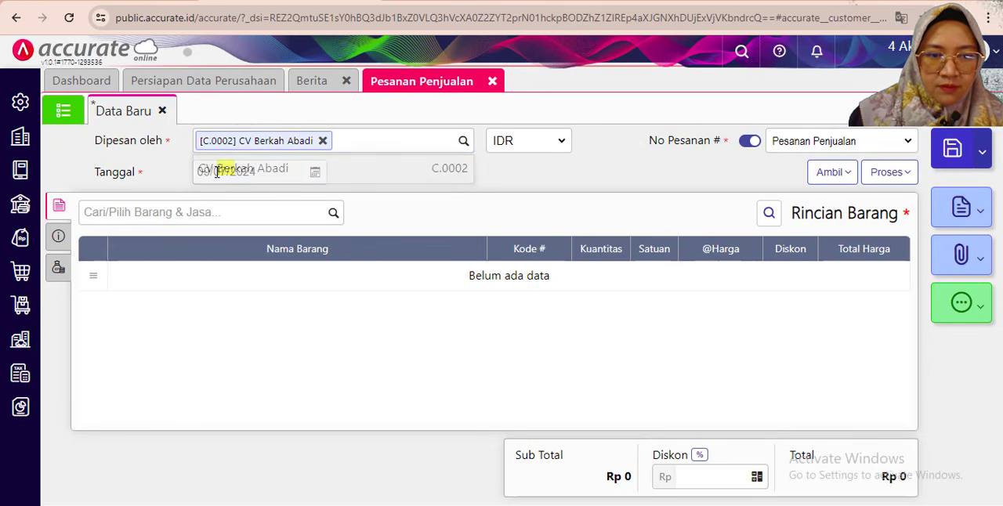
pyautogui.click(214, 170)
pyautogui.doubleClick(214, 170)
pyautogui.write('23/')
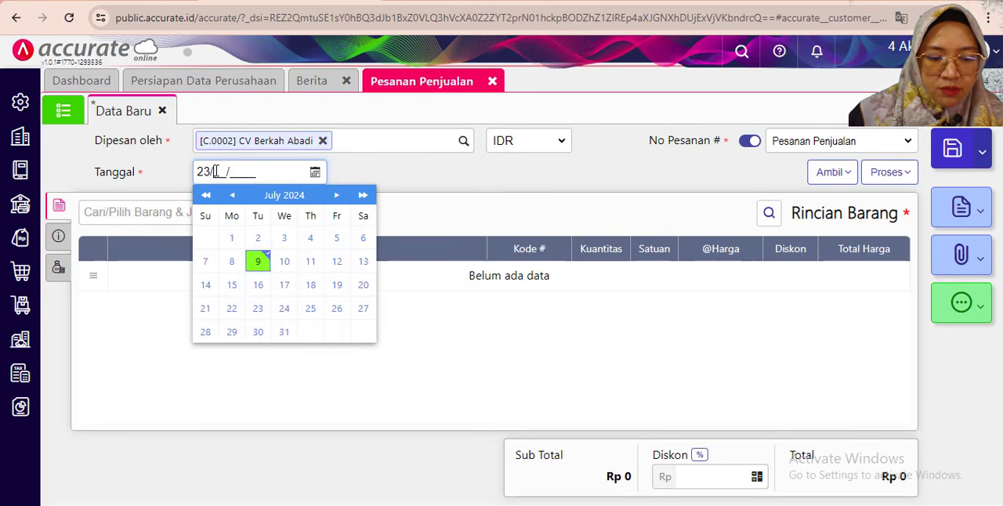
pyautogui.write('01/2')
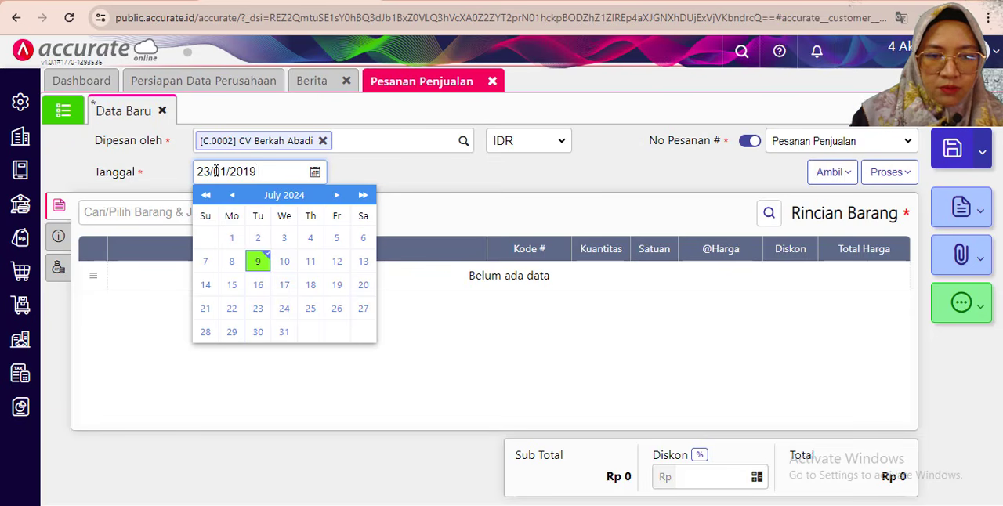
pyautogui.write('019')
pyautogui.click(463, 186)
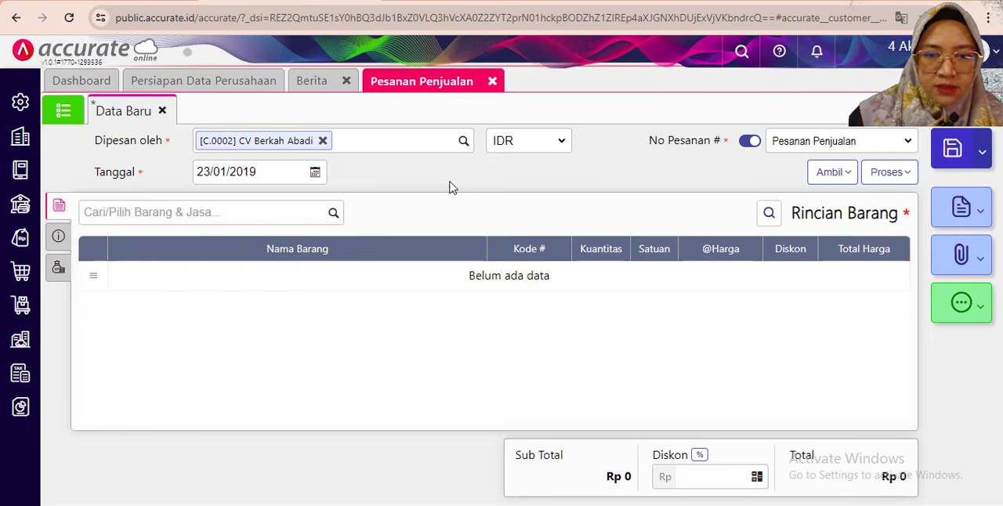
# - Copy the items from the customer's Penawaran Penjualan dated 22/01/2019 into the sales order
pyautogui.click(830, 184)
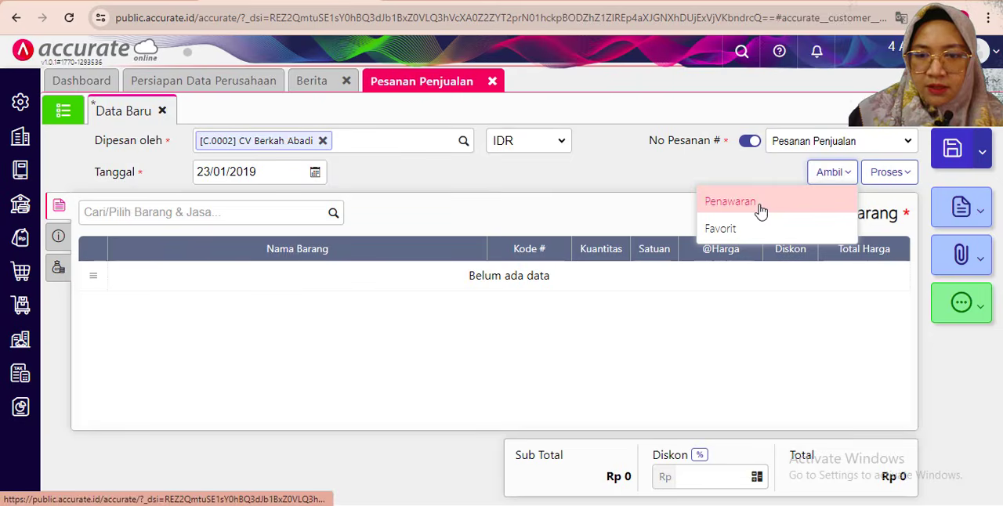
pyautogui.click(729, 203)
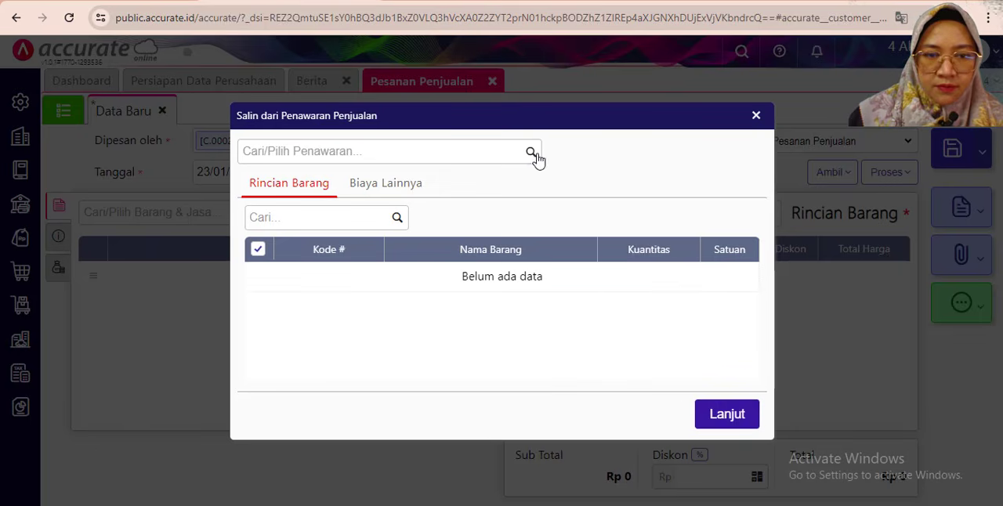
pyautogui.click(532, 153)
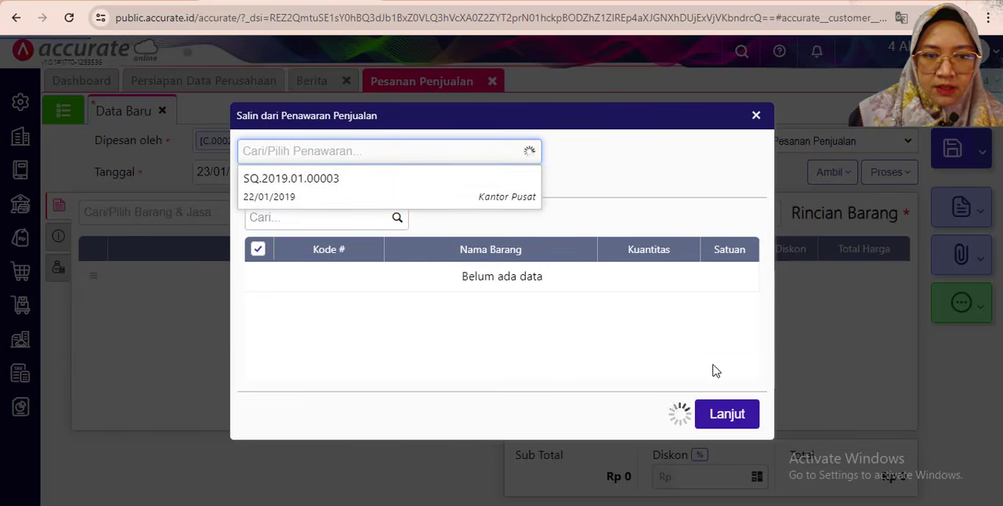
pyautogui.click(725, 436)
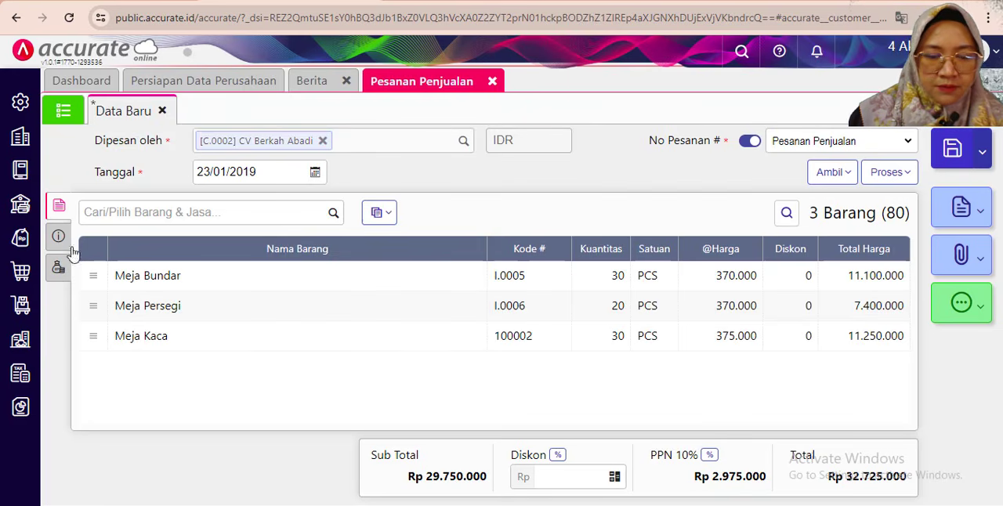
# - Open the sales order's additional information and change its Keterangan to "Pesanan penjualan"
pyautogui.click(58, 236)
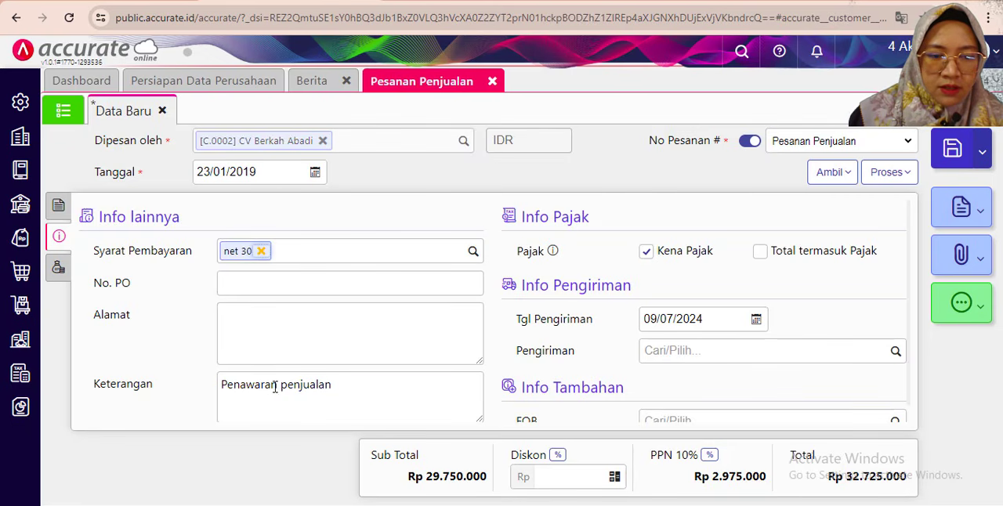
pyautogui.moveTo(277, 386); pyautogui.dragTo(215, 393)
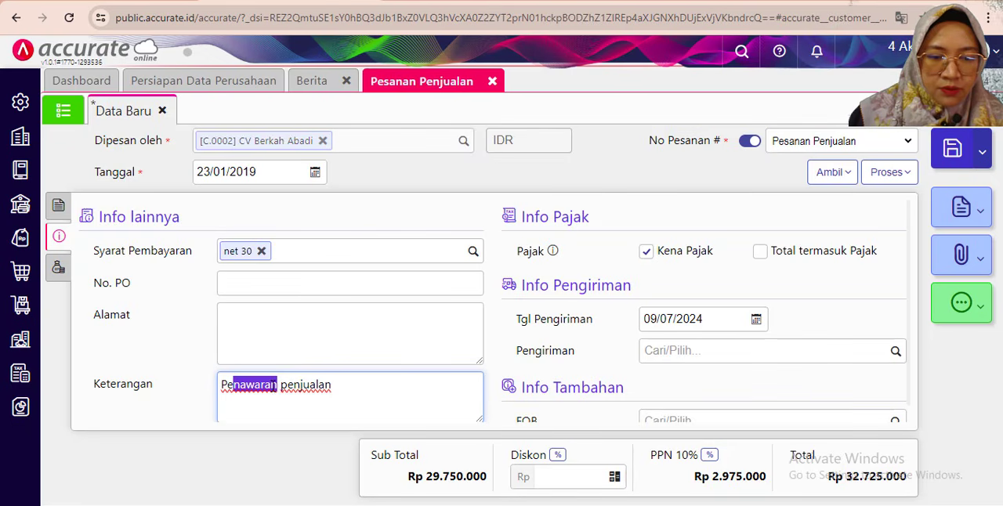
pyautogui.click(280, 386)
pyautogui.moveTo(279, 386); pyautogui.dragTo(205, 387)
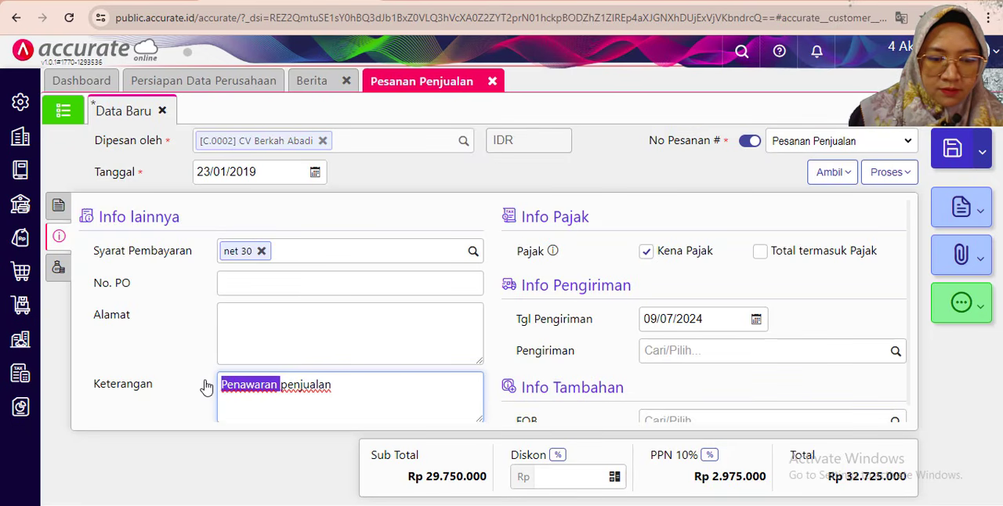
pyautogui.write('pe')
pyautogui.press('BackSpace')
pyautogui.press('BackSpace')
pyautogui.write('Pes')
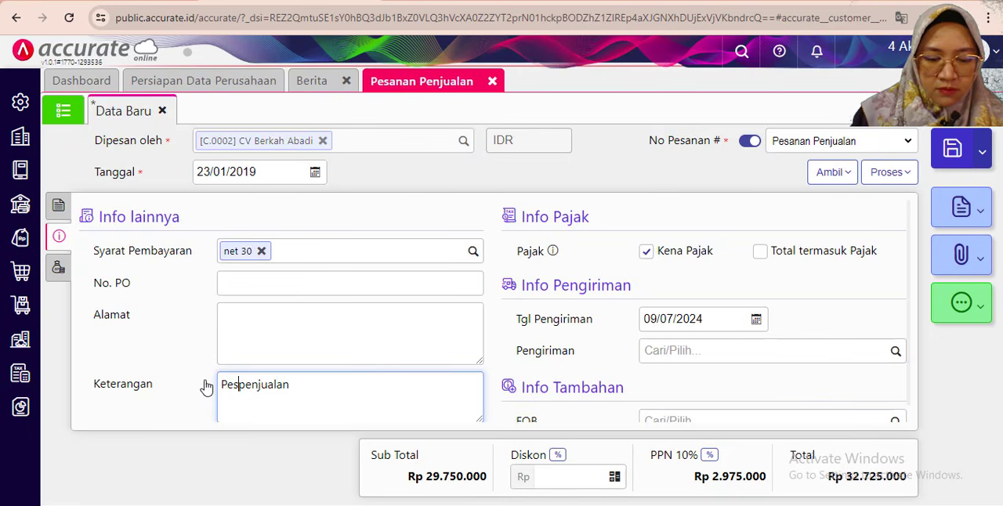
pyautogui.write('anan')
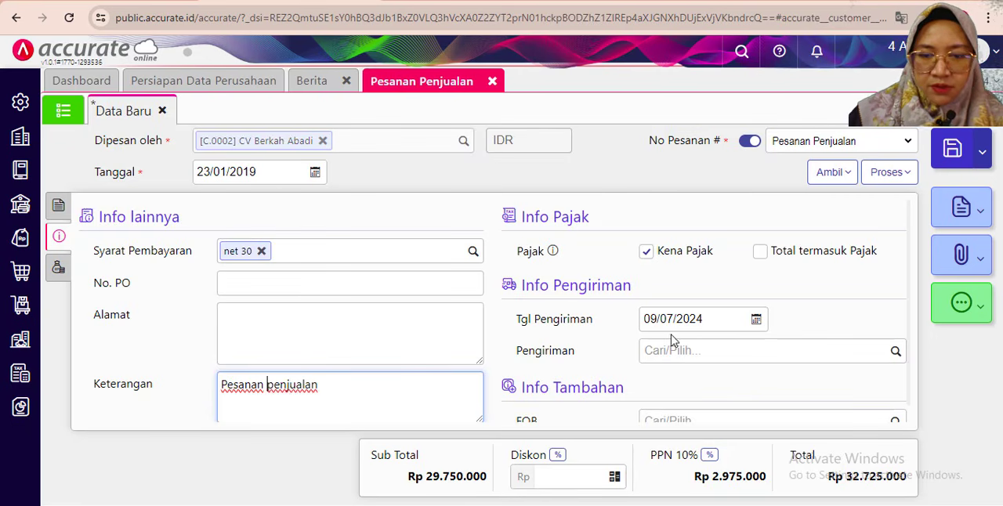
# - Check the transaction date in the exercise PDF and set the sales order's Tgl Pengiriman to 23/01/2019
pyautogui.scroll(-1, 678, 322)
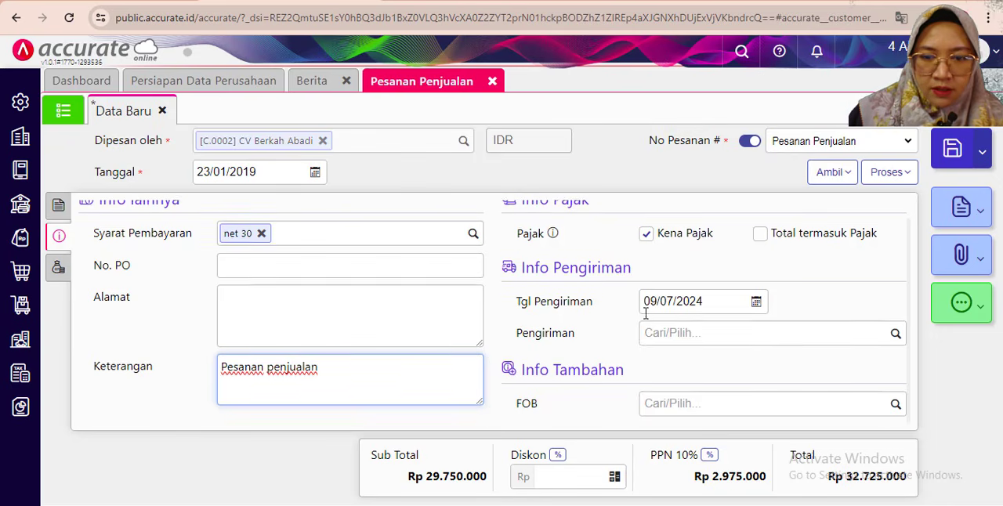
pyautogui.scroll(1, 693, 313)
pyautogui.scroll(-1, 698, 294)
pyautogui.click(701, 302)
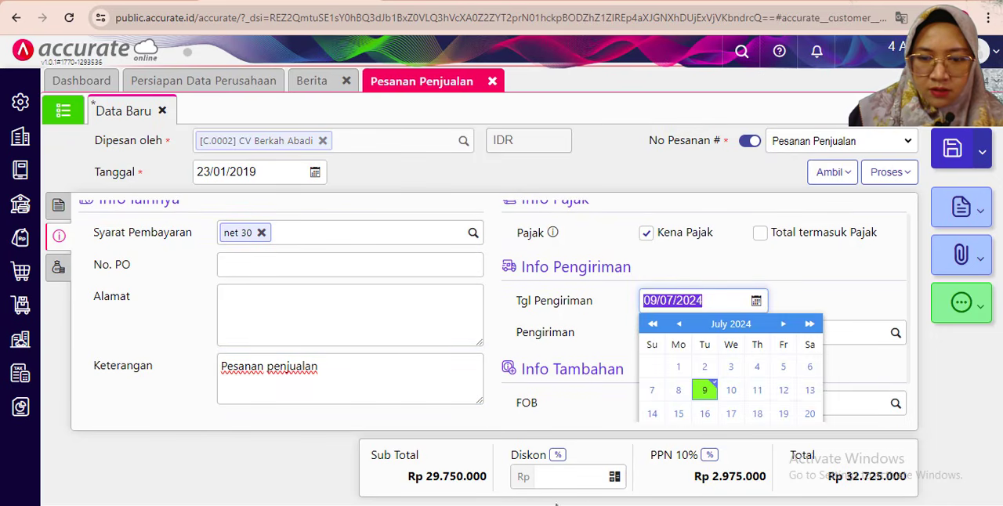
pyautogui.click(356, 503)
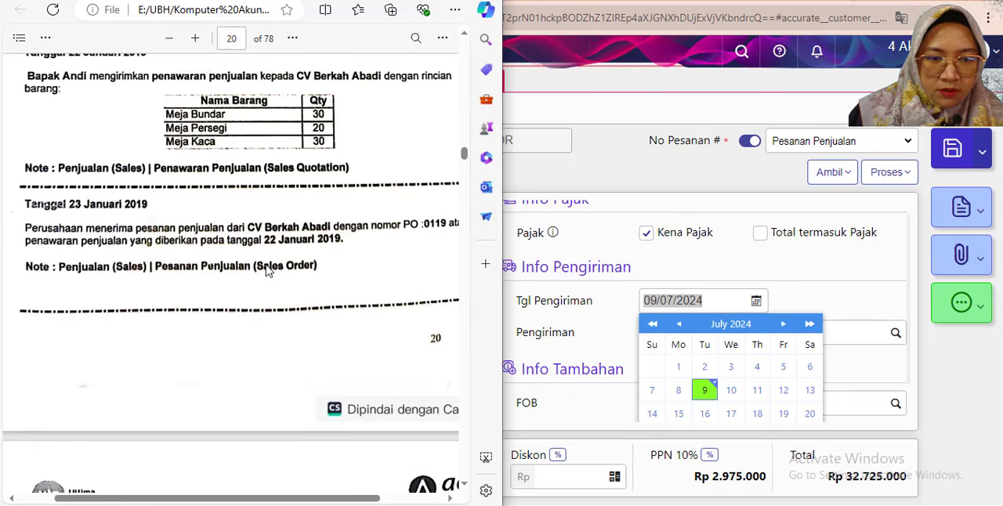
pyautogui.click(714, 300)
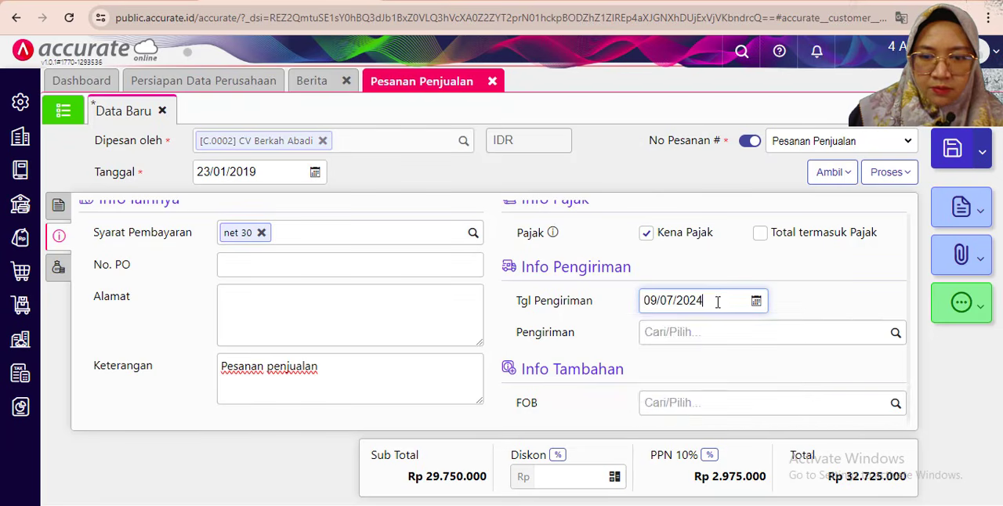
pyautogui.click(716, 300)
pyautogui.moveTo(716, 300); pyautogui.dragTo(623, 302)
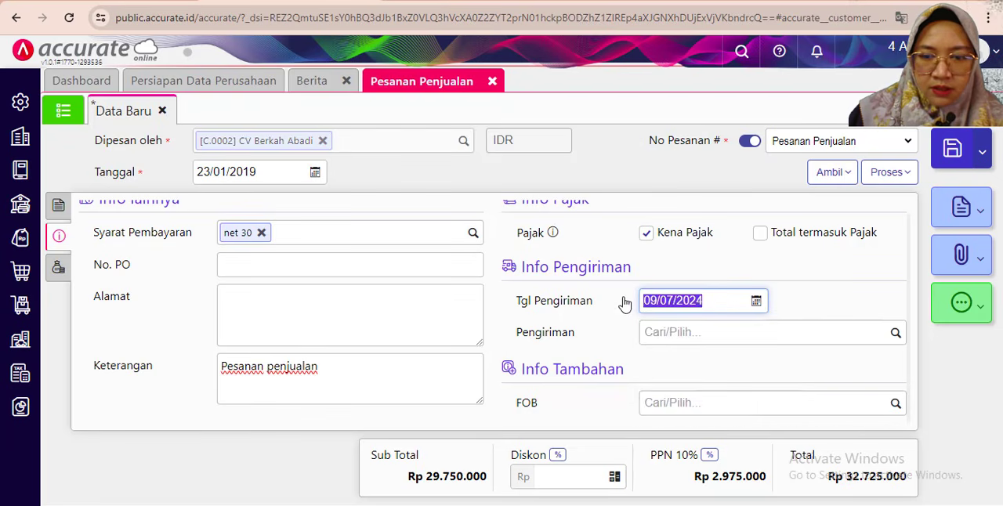
pyautogui.write('23')
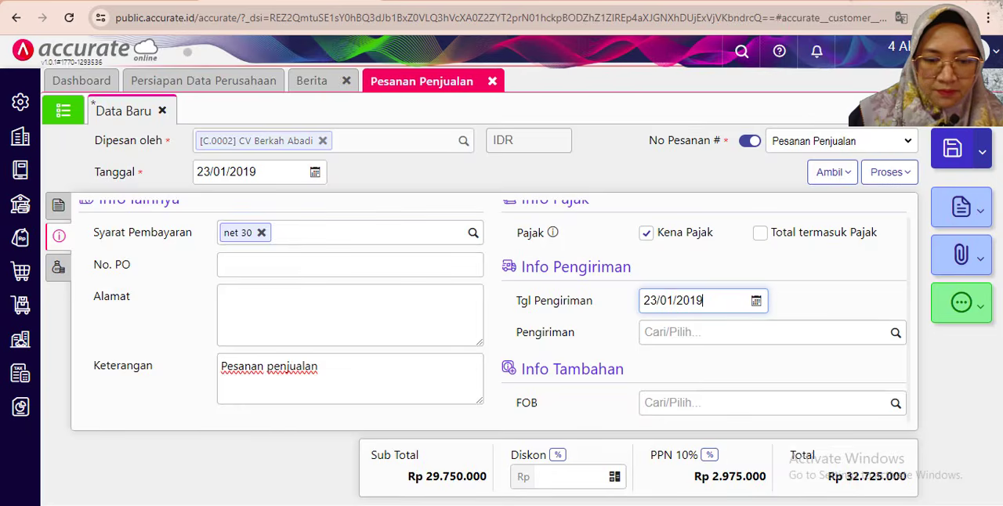
# - Look up the PO number in the PDF's 23 January 2019 transaction and enter it as the sales order's No. PO
pyautogui.hotkey('alt', 'Tab')
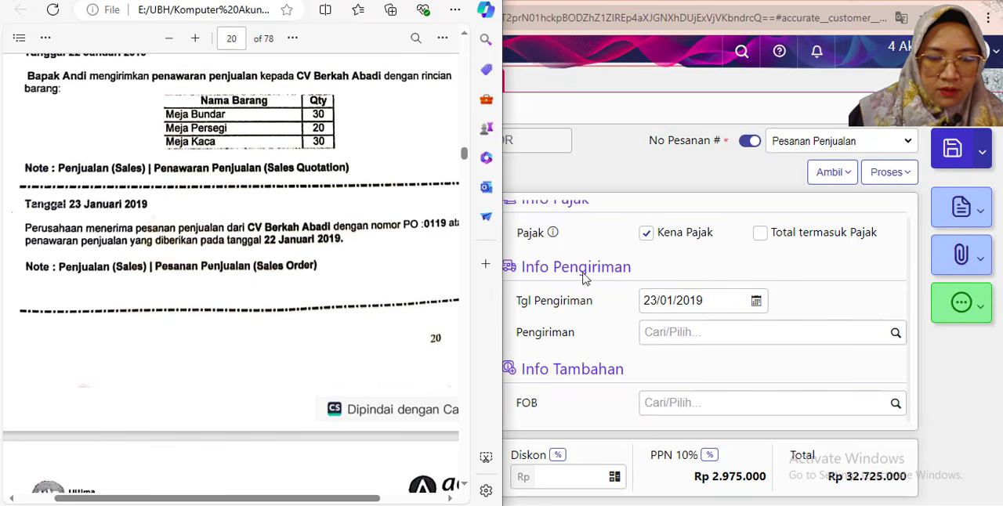
pyautogui.click(625, 253)
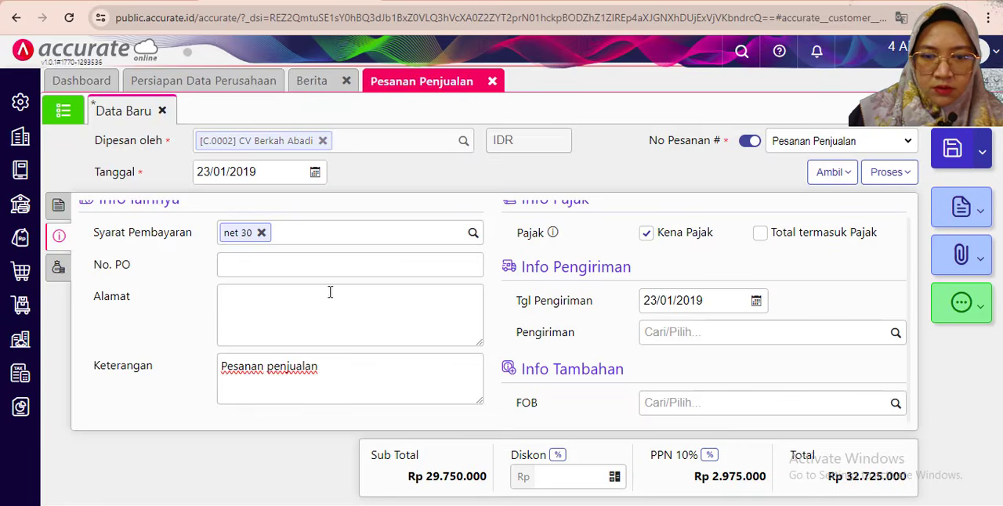
pyautogui.click(239, 268)
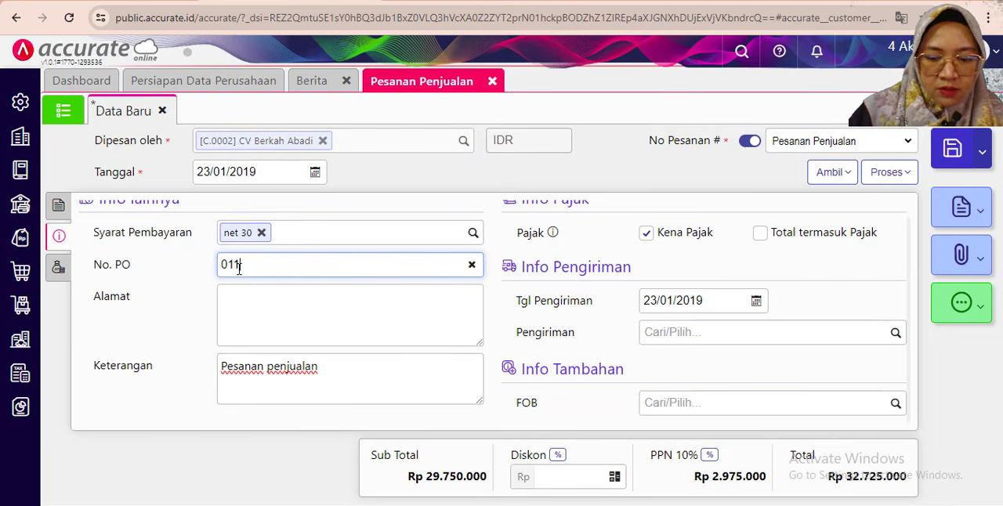
pyautogui.scroll(1, 316, 320)
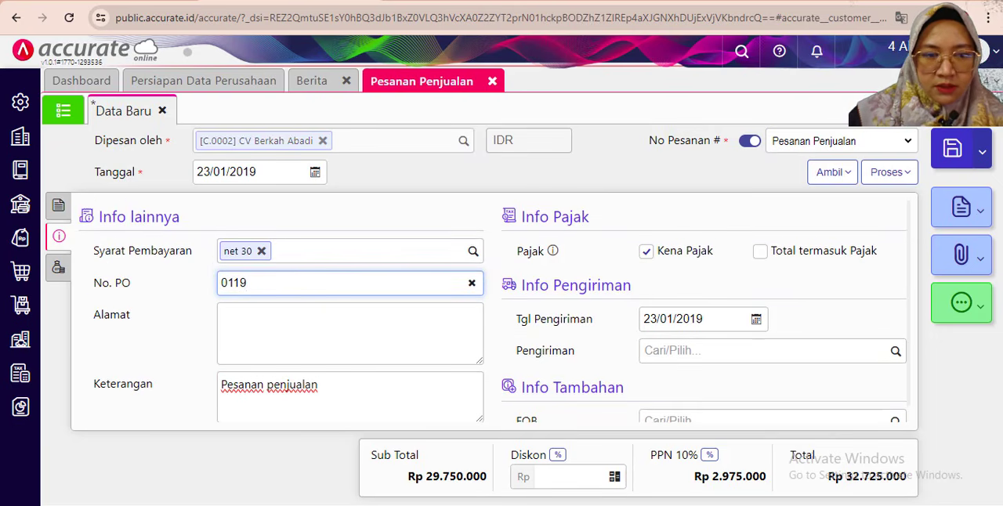
# - Check the sales order against the PDF, return to its item details and save the order
pyautogui.hotkey('alt', 'Tab')
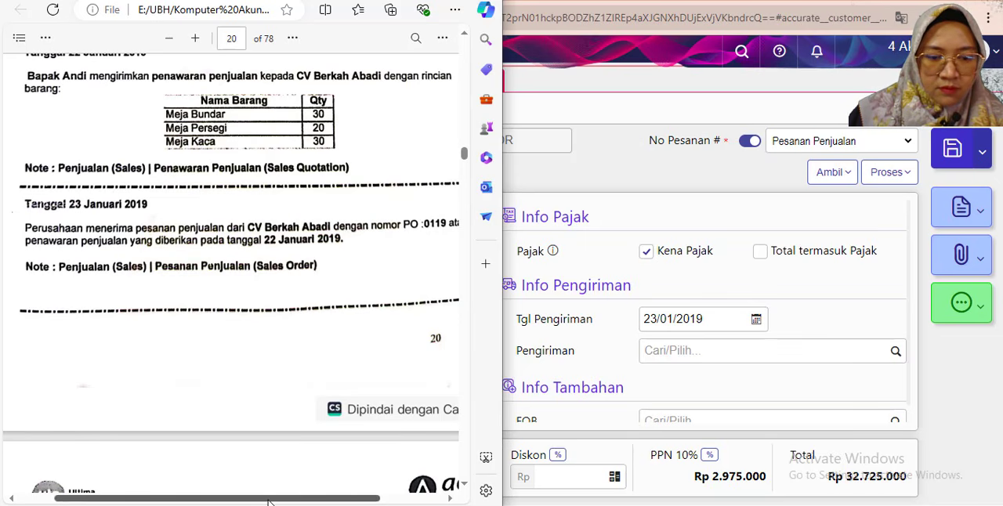
pyautogui.moveTo(273, 498); pyautogui.dragTo(266, 498)
pyautogui.click(700, 217)
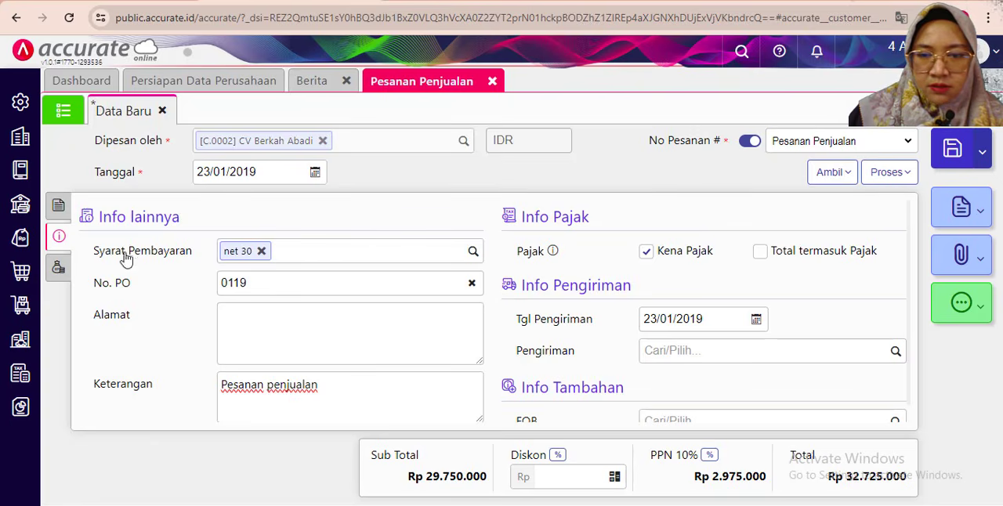
pyautogui.click(60, 204)
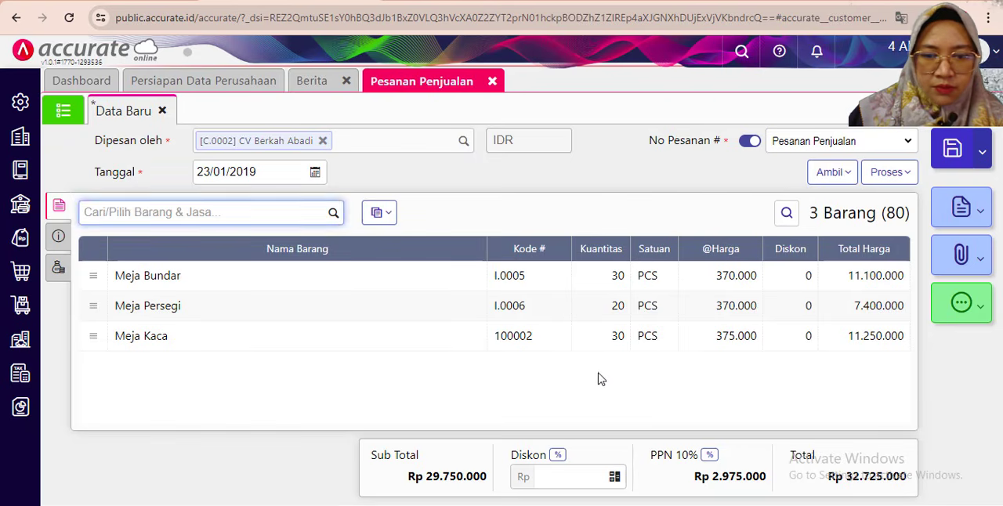
pyautogui.click(962, 152)
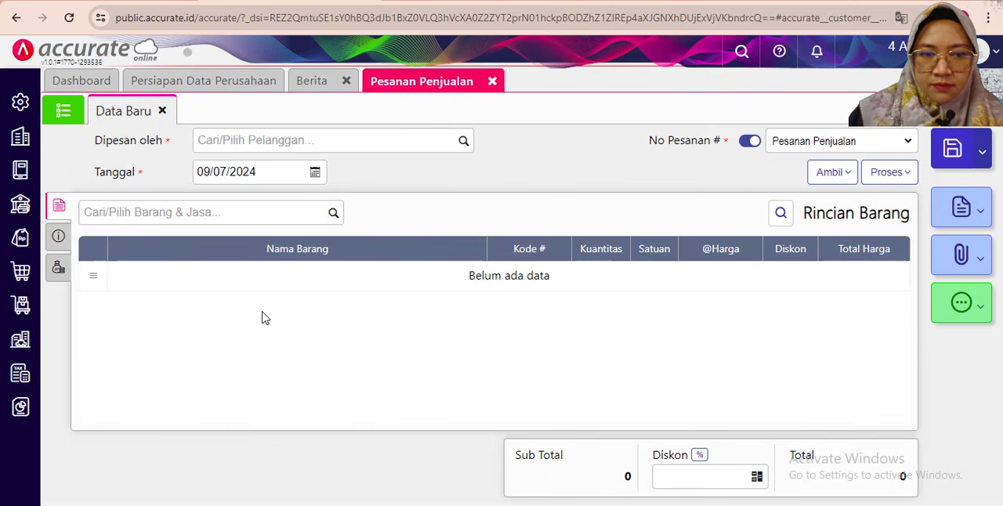
# - Read the PDF's 24 January 2019 transaction on page 21 about the delivery to CV Berkah Abadi
pyautogui.click(421, 505)
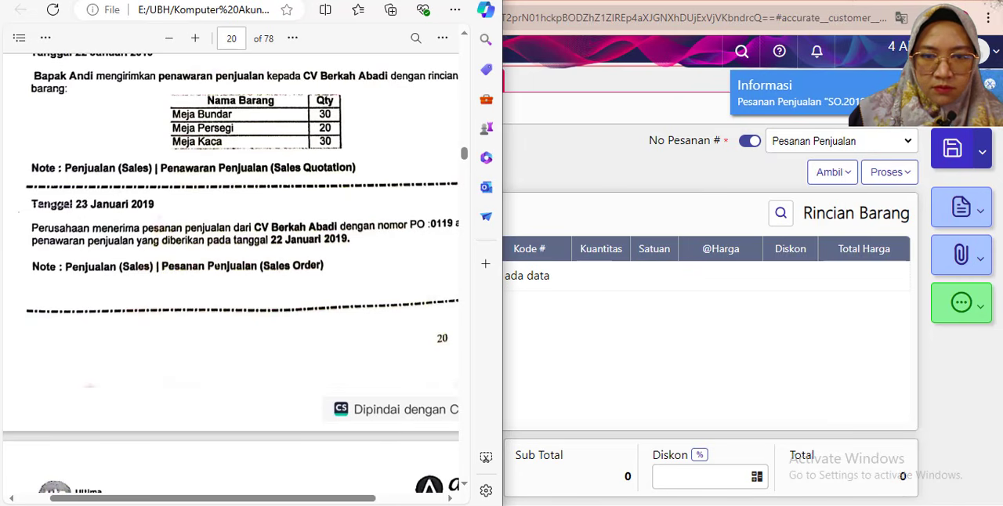
pyautogui.click(357, 505)
pyautogui.click(357, 505)
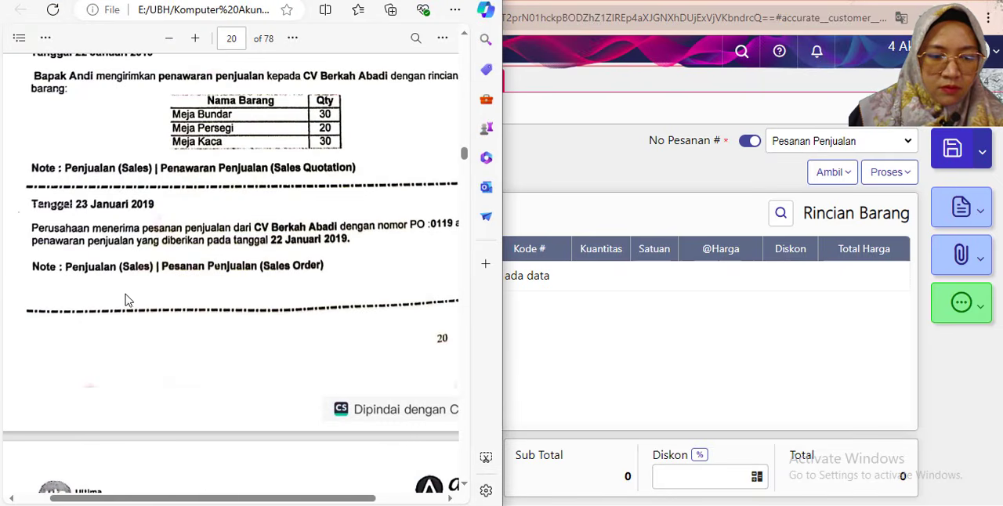
pyautogui.scroll(-5, 127, 300)
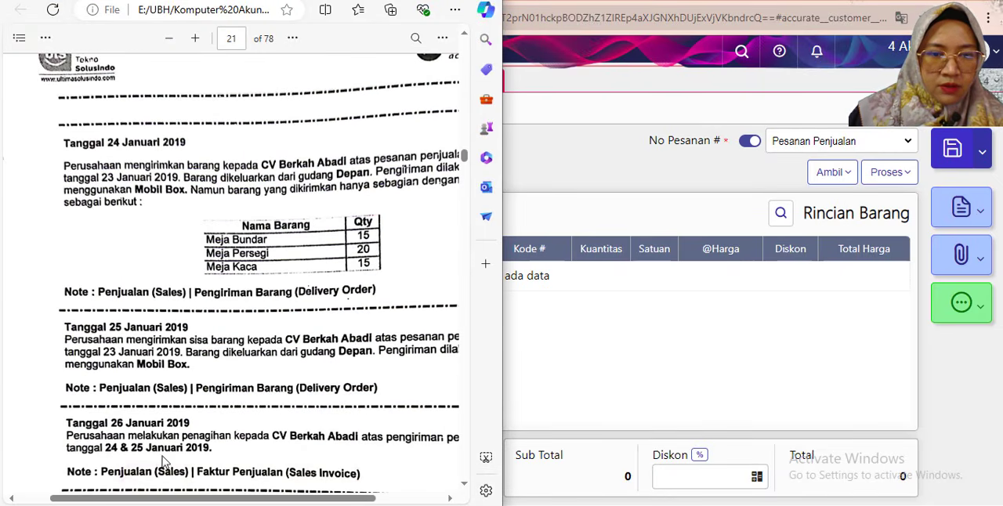
pyautogui.moveTo(139, 501); pyautogui.dragTo(171, 496)
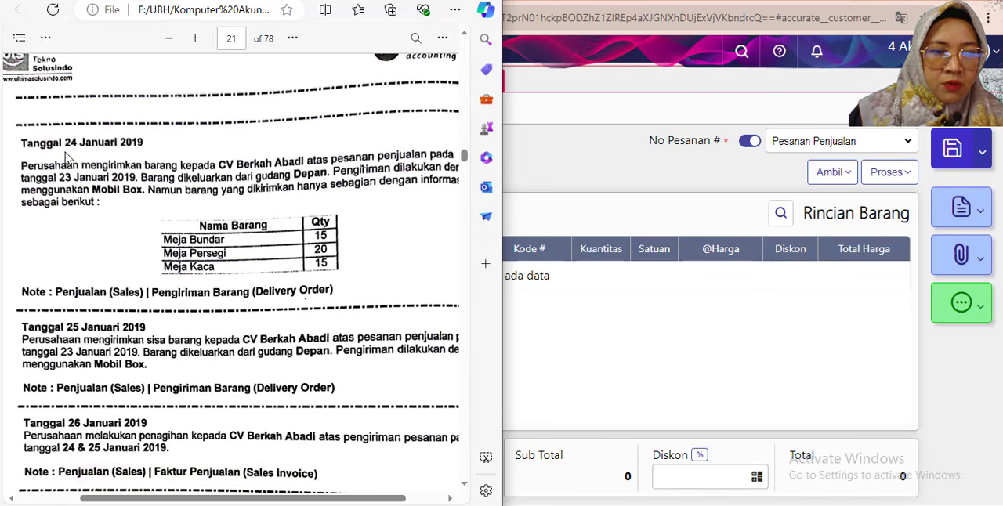
pyautogui.moveTo(127, 498); pyautogui.dragTo(138, 501)
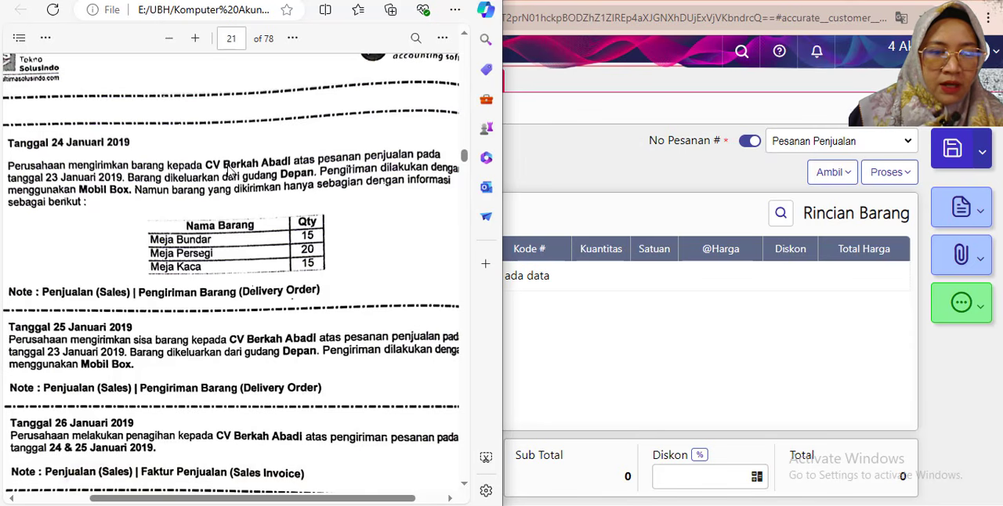
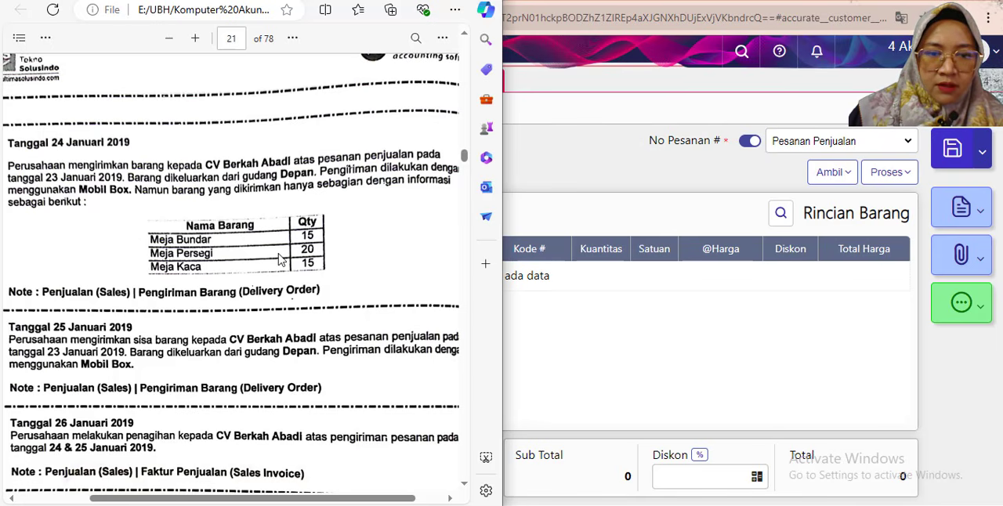
# - Compare the PDF's 24 January delivery quantities with the 22–23 January transactions, and open a new Pengiriman Pesanan form in Accurate Online
pyautogui.scroll(5, 279, 253)
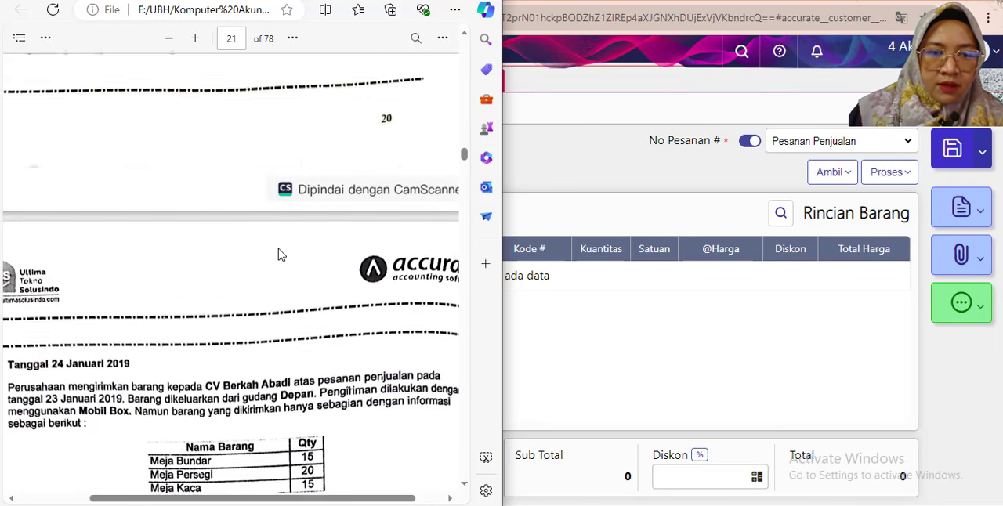
pyautogui.scroll(2, 281, 253)
pyautogui.scroll(-4, 281, 254)
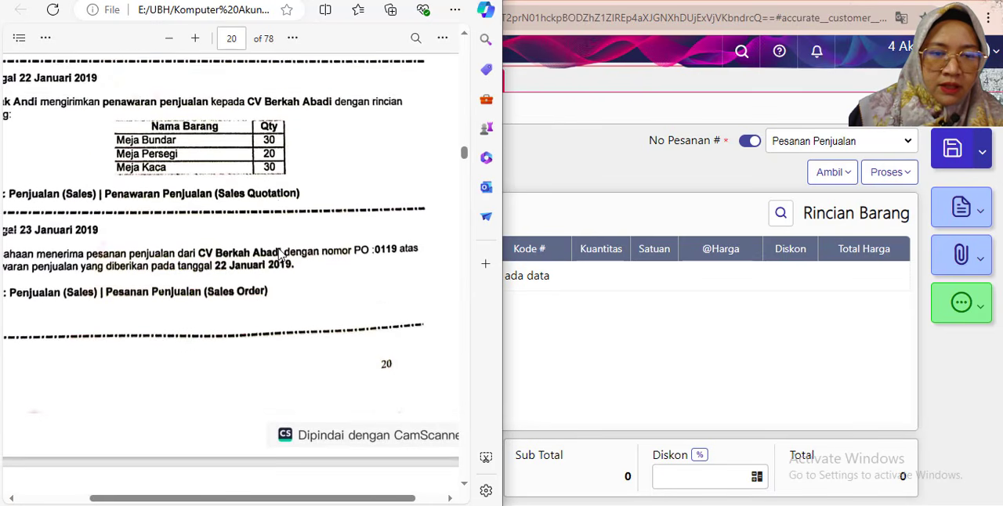
pyautogui.scroll(-3, 278, 253)
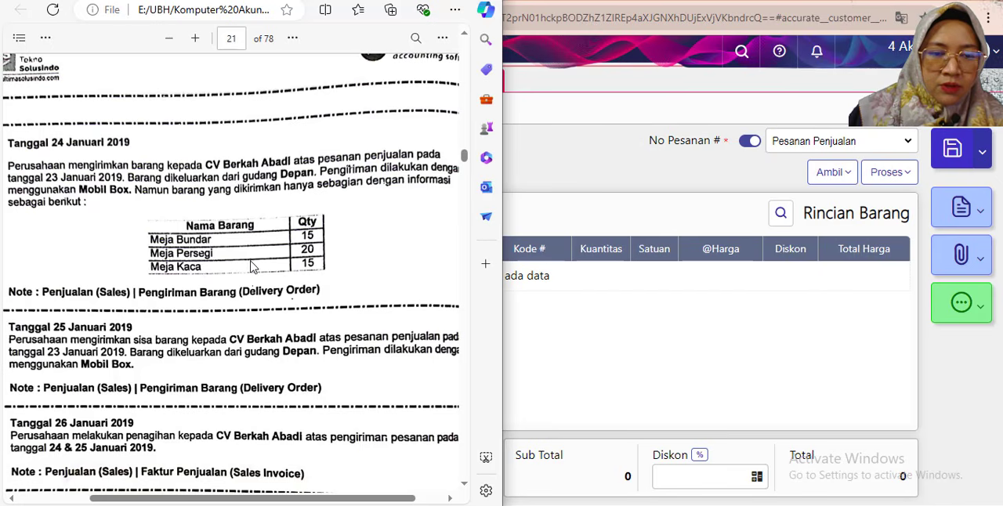
pyautogui.scroll(1, 261, 268)
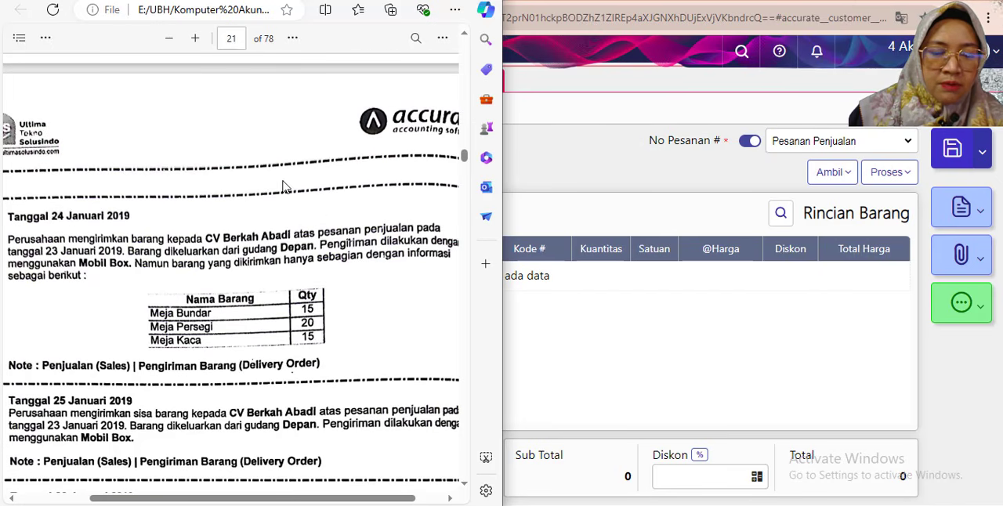
pyautogui.click(546, 190)
pyautogui.click(21, 237)
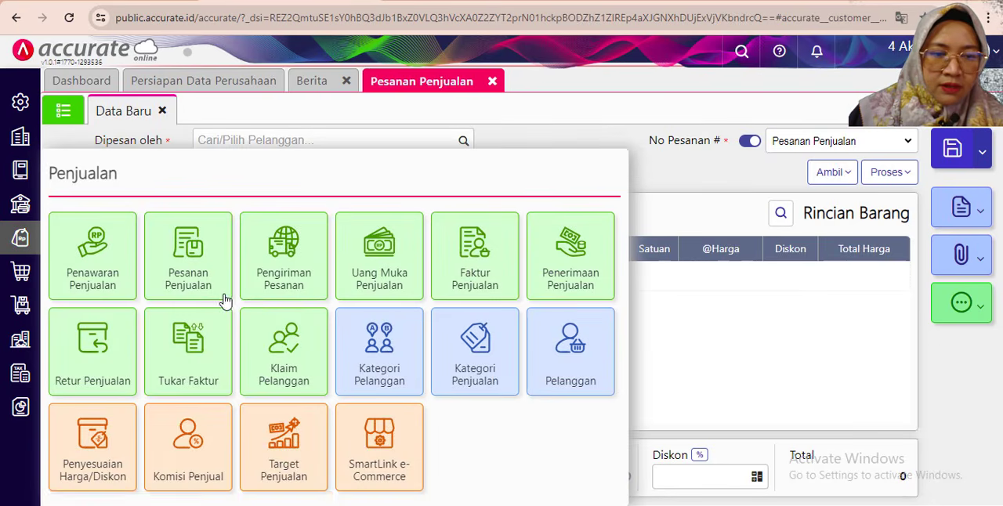
pyautogui.click(274, 279)
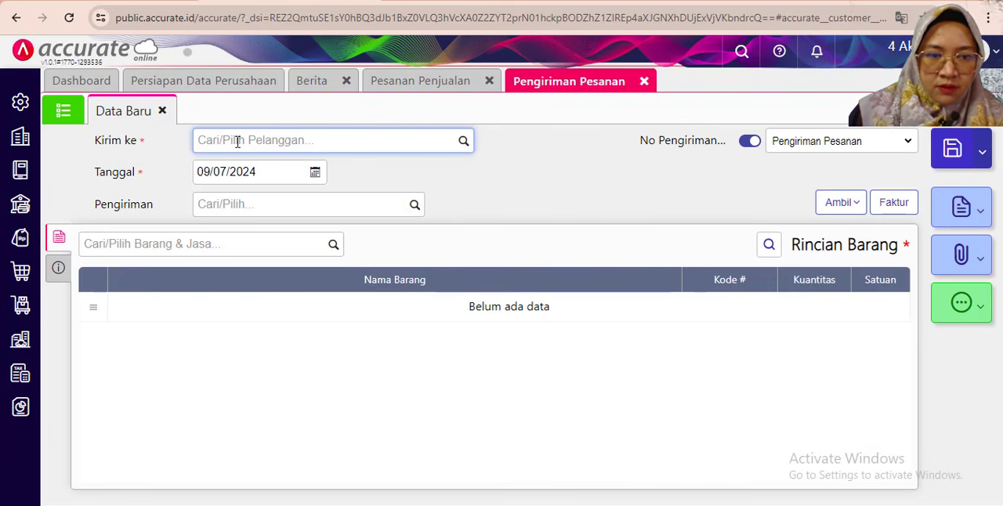
# - Fill in the delivery header with CV Berkah Abadi as recipient, date 24/01/2019 and Mobil Box as the Pengiriman method
pyautogui.write('ber')
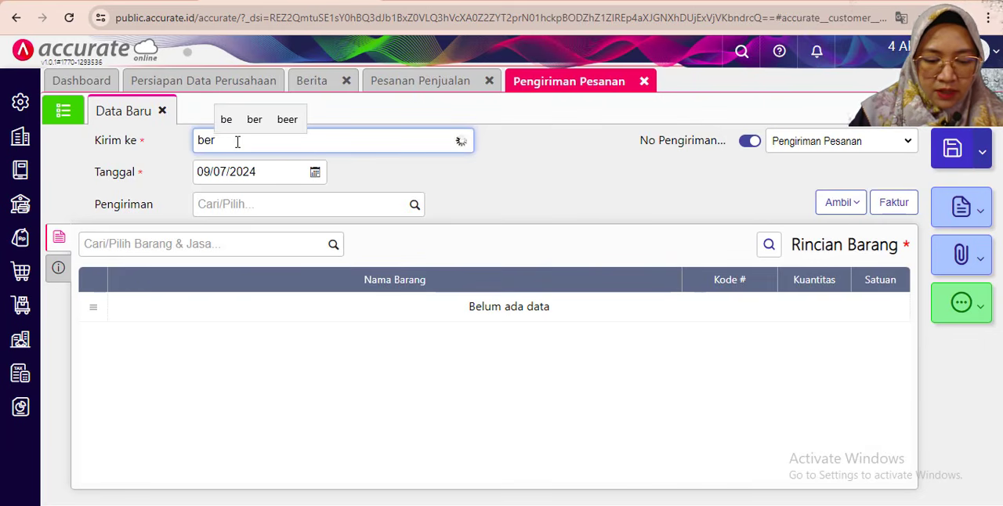
pyautogui.write('ka')
pyautogui.click(239, 169)
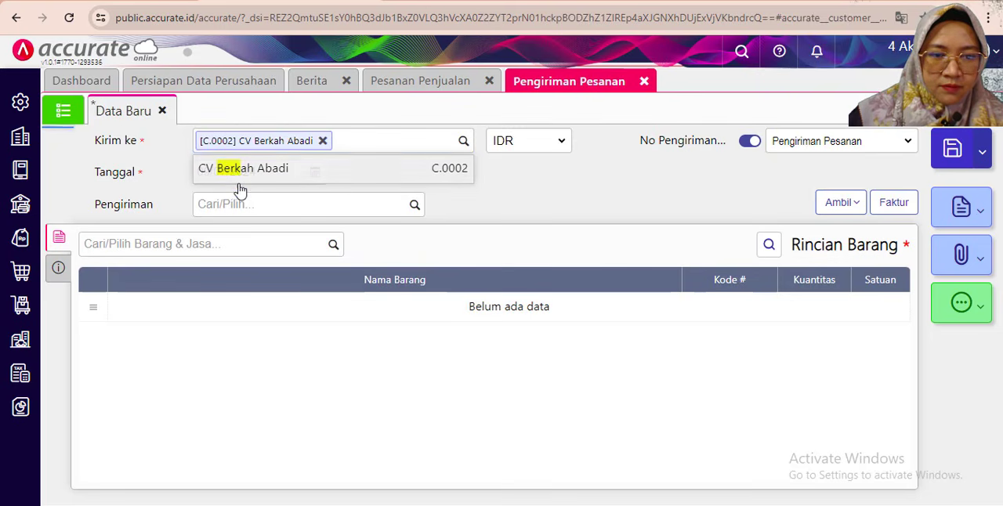
pyautogui.click(212, 171)
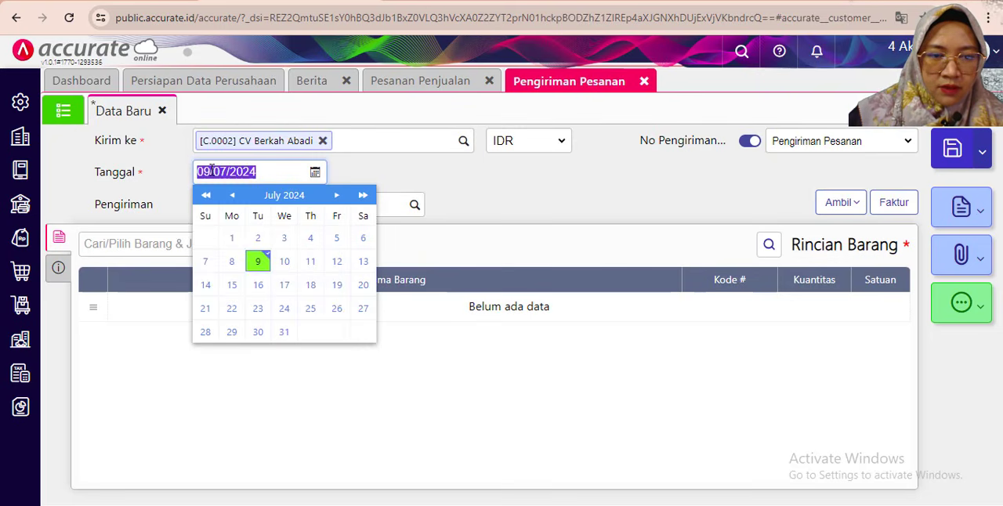
pyautogui.write('24/01/2019')
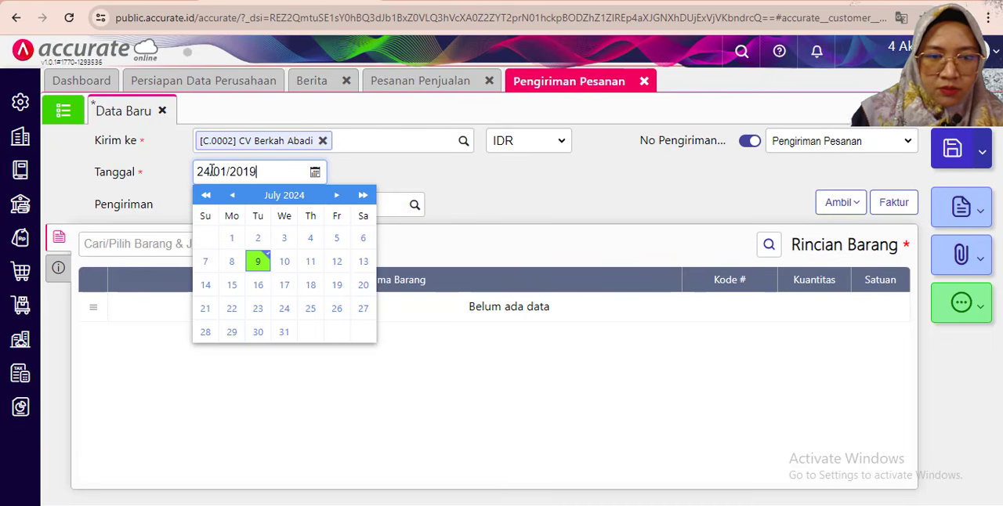
pyautogui.click(429, 185)
pyautogui.click(406, 207)
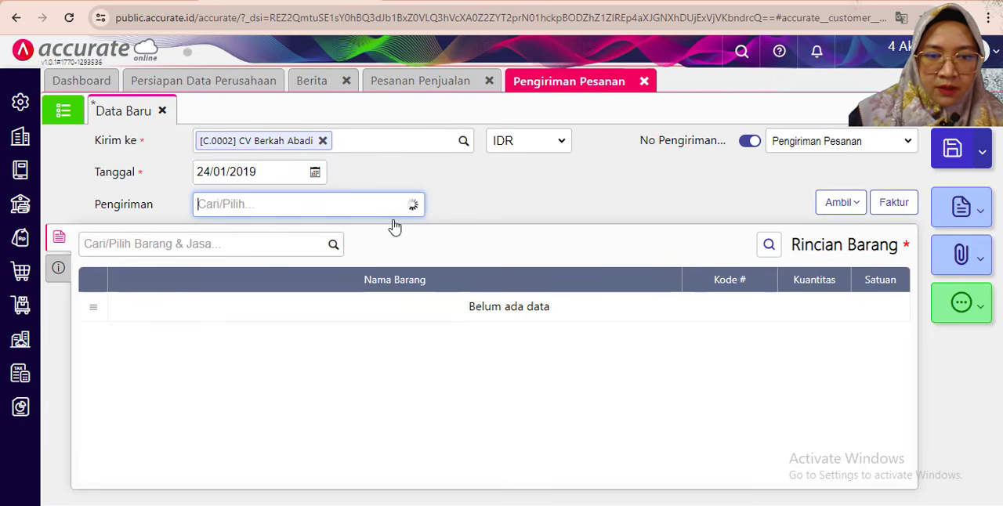
pyautogui.click(244, 235)
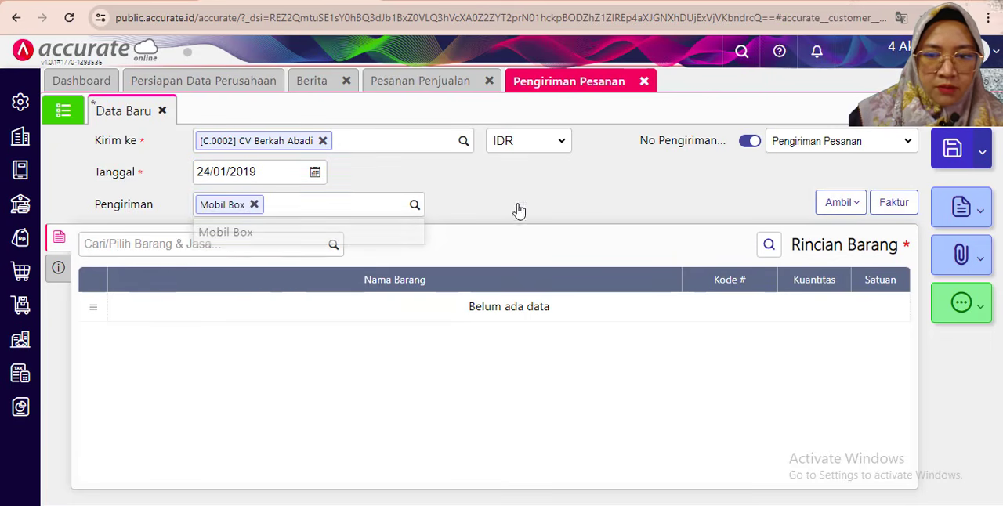
# - Copy all items into the delivery from the customer's 23/01/2019 sales order with No. PO 0119
pyautogui.click(832, 202)
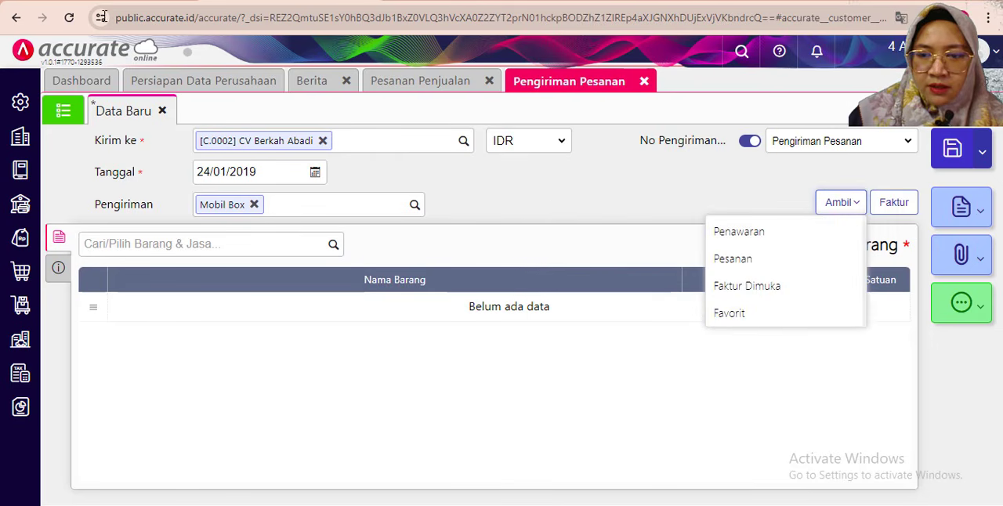
pyautogui.click(737, 266)
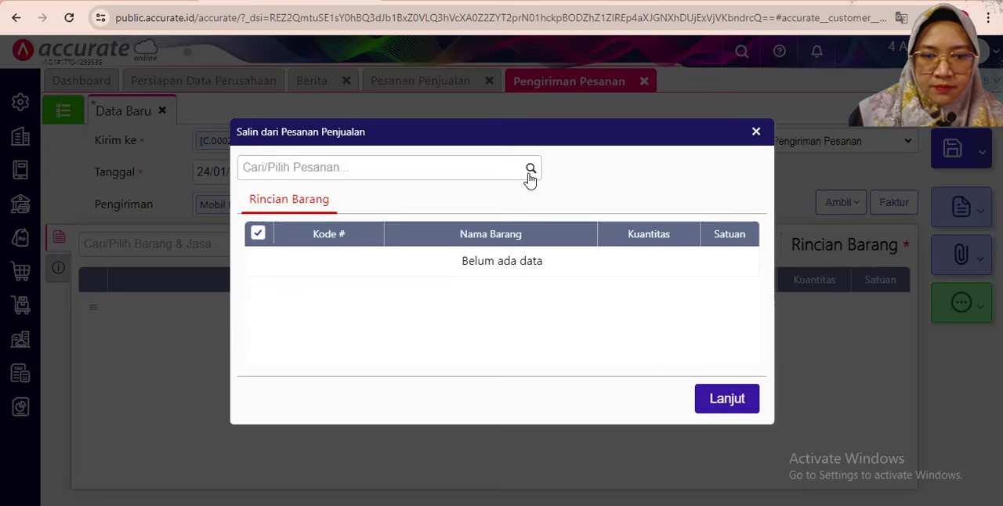
pyautogui.click(529, 171)
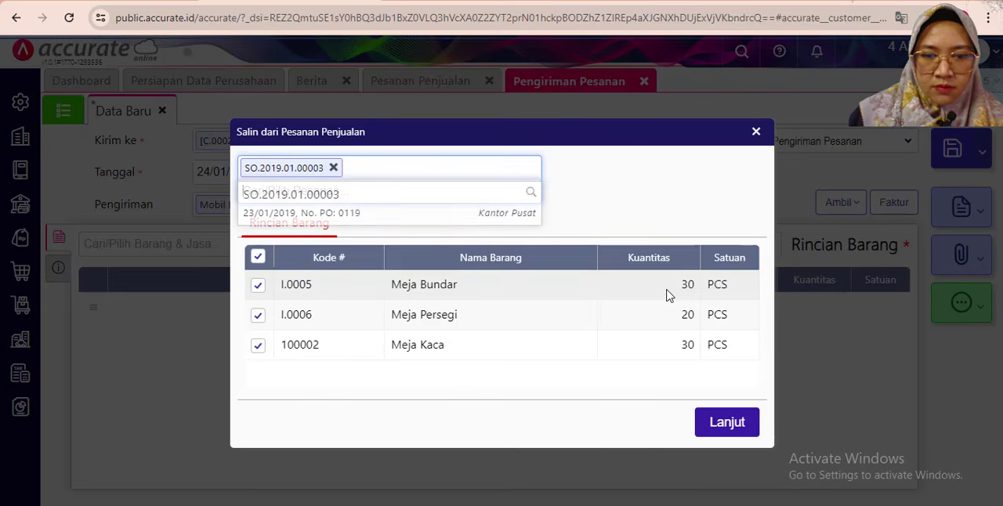
pyautogui.click(724, 400)
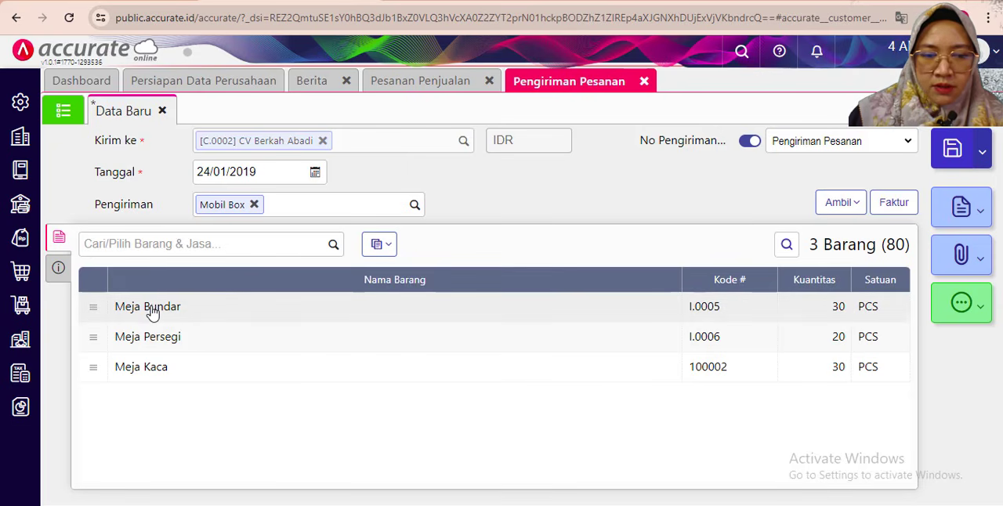
# - Set the delivery quantity of Meja Bundar to 15 PCS
pyautogui.click(730, 314)
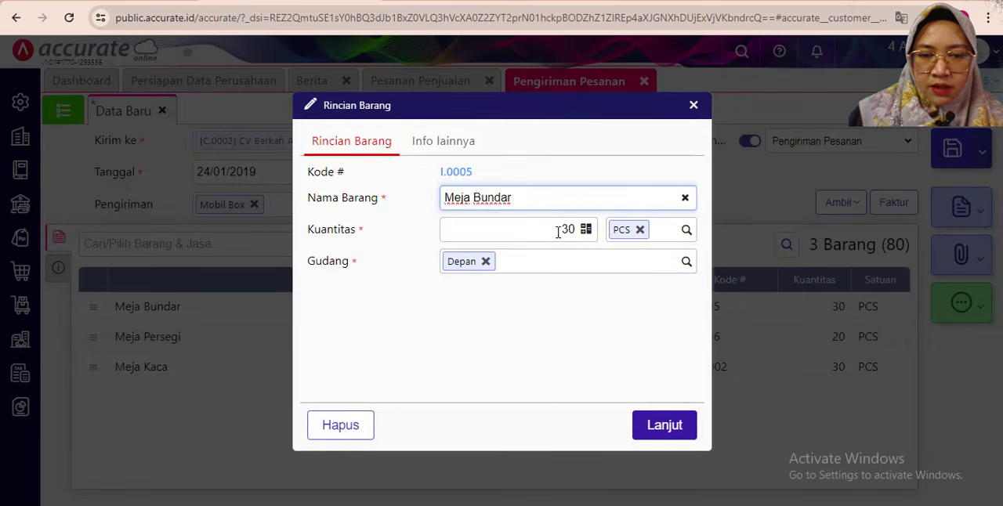
pyautogui.click(557, 232)
pyautogui.write('15')
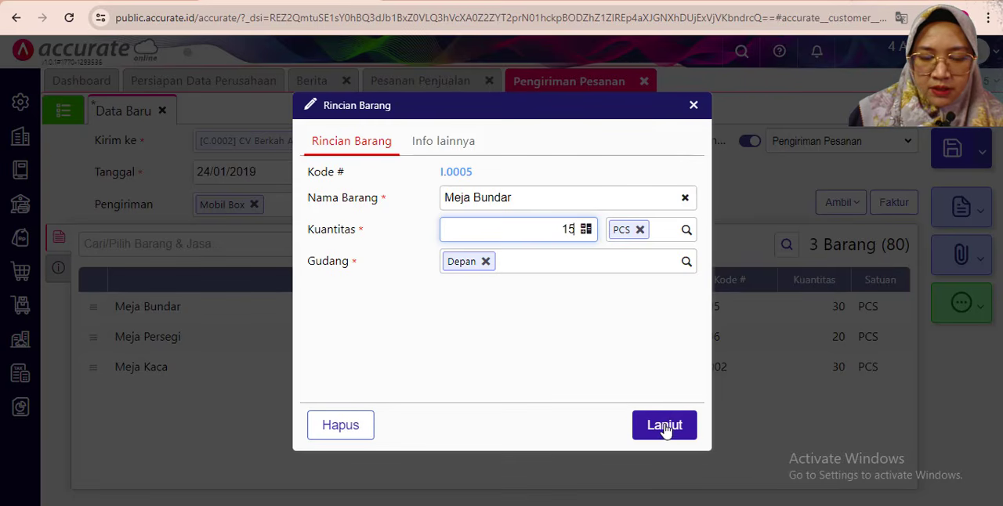
pyautogui.click(664, 427)
# - Check the delivered quantity of Meja Kaca in the PDF and set its Kuantitas to 15 PCS
pyautogui.hotkey('alt', 'Tab')
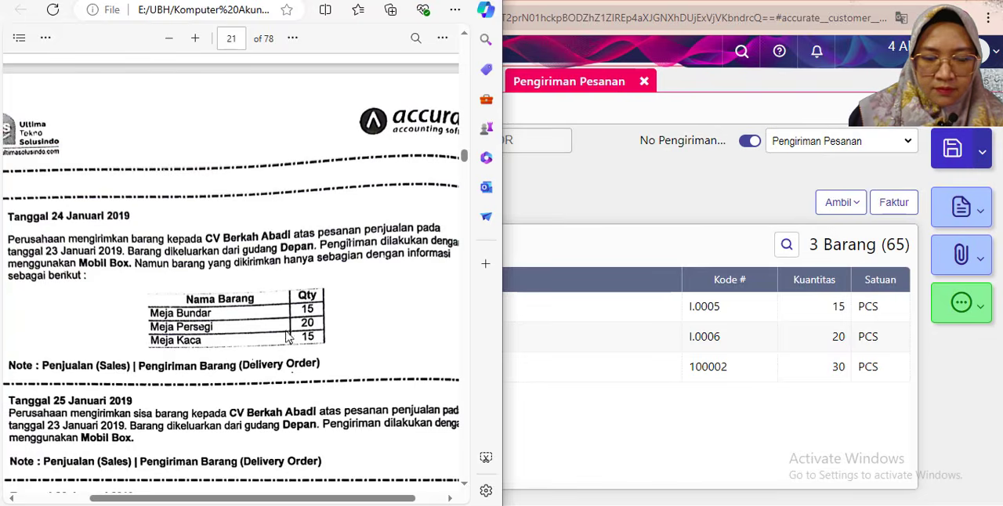
pyautogui.click(521, 370)
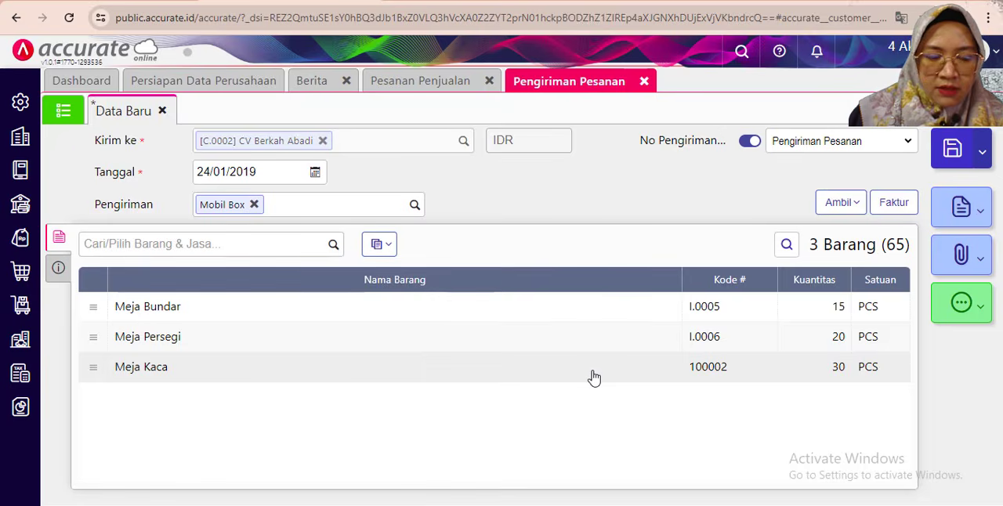
pyautogui.click(332, 374)
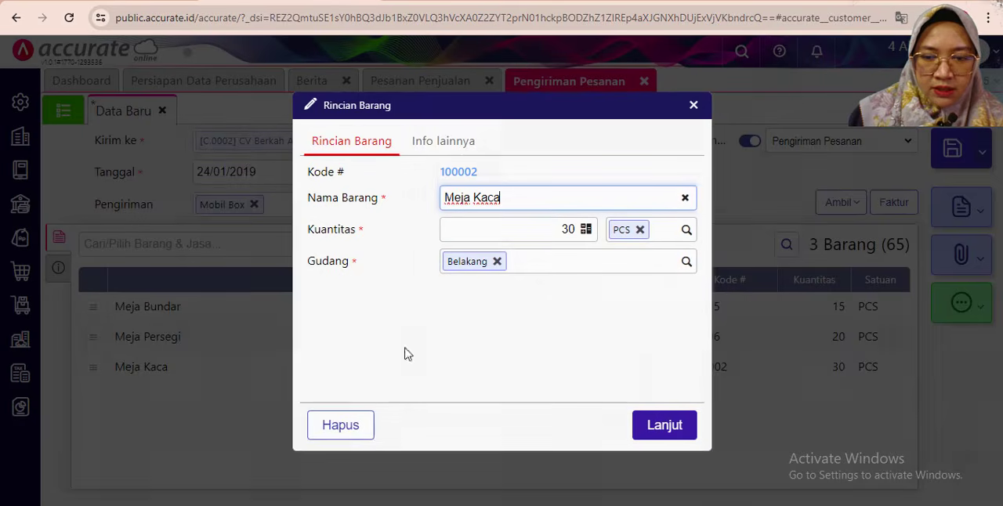
pyautogui.click(569, 227)
pyautogui.write('15')
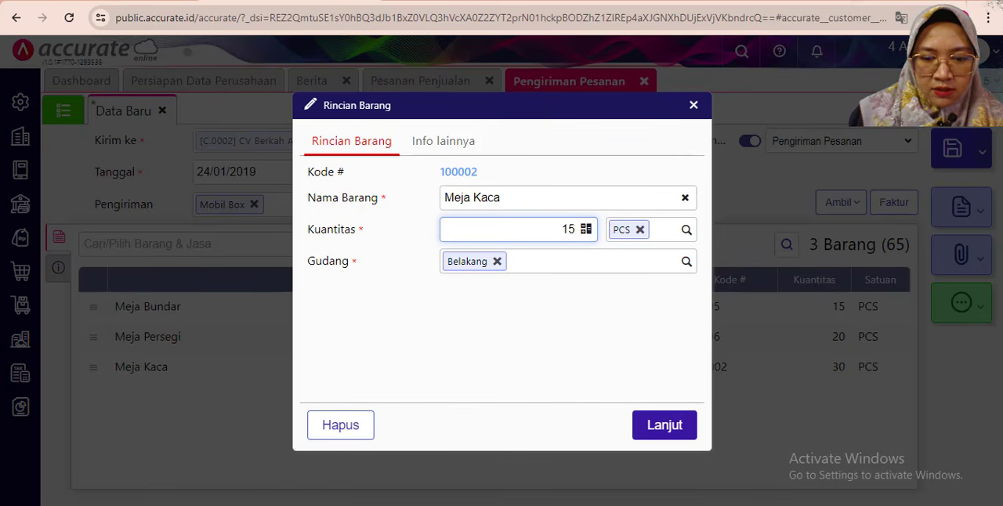
# - Change Meja Kaca's Gudang to Depan as the PDF specifies, and check the warehouse in Meja Persegi's item details
pyautogui.hotkey('alt', 'Tab')
pyautogui.hotkey('alt', 'Tab')
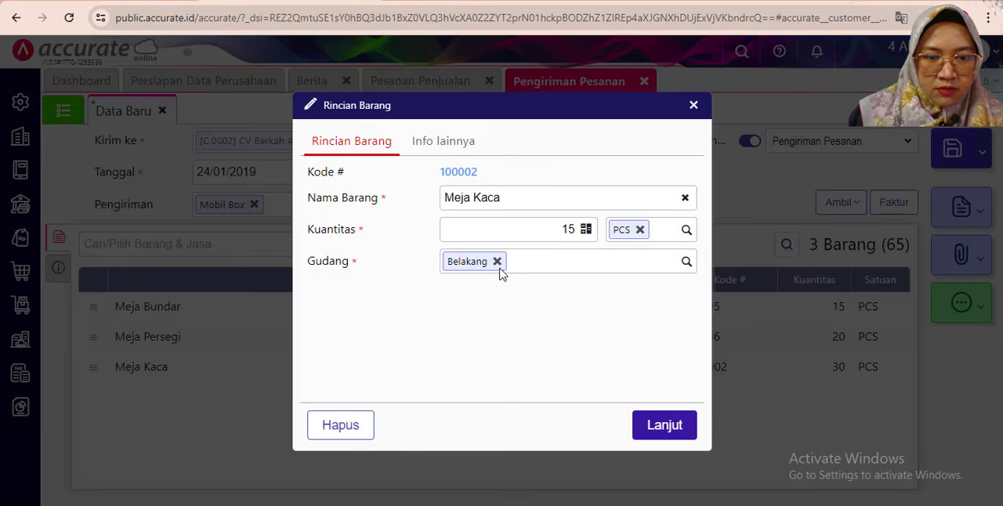
pyautogui.click(686, 262)
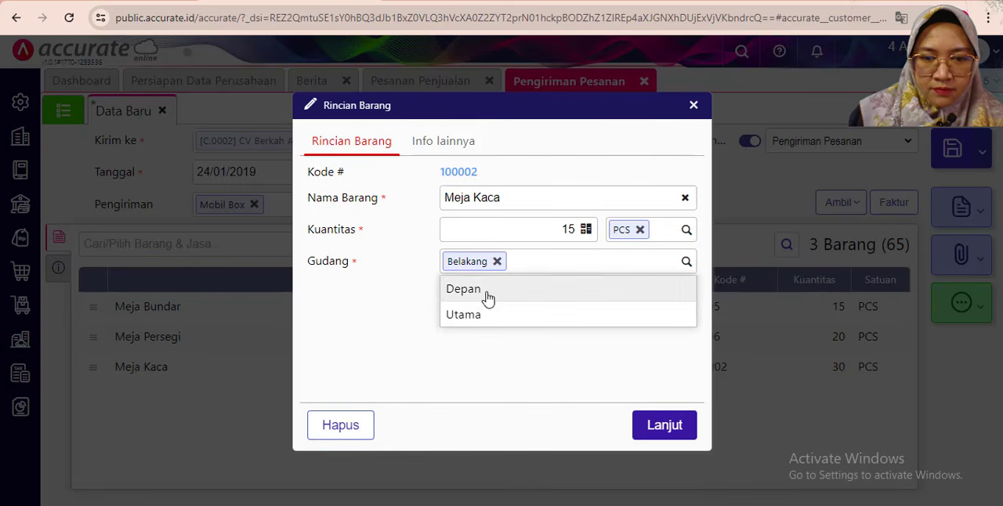
pyautogui.click(486, 296)
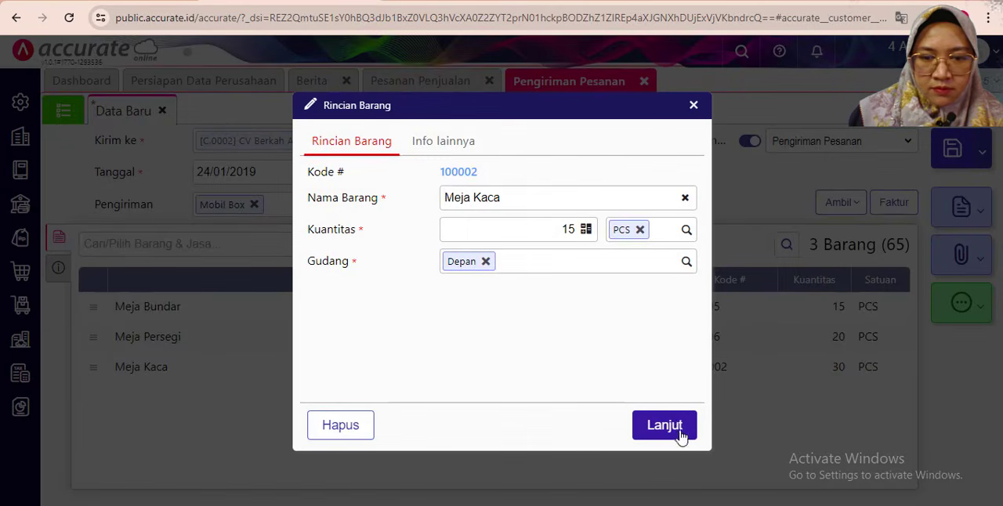
pyautogui.click(665, 425)
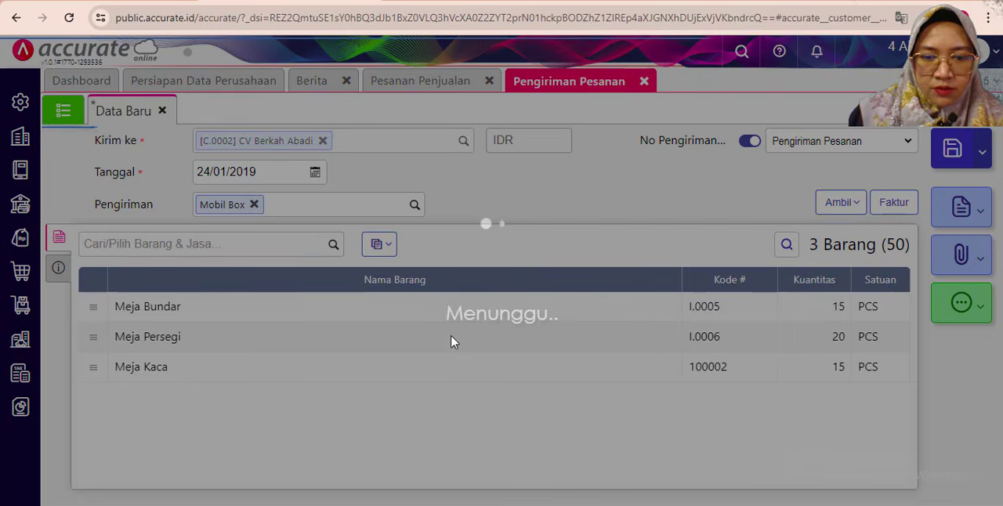
pyautogui.click(451, 341)
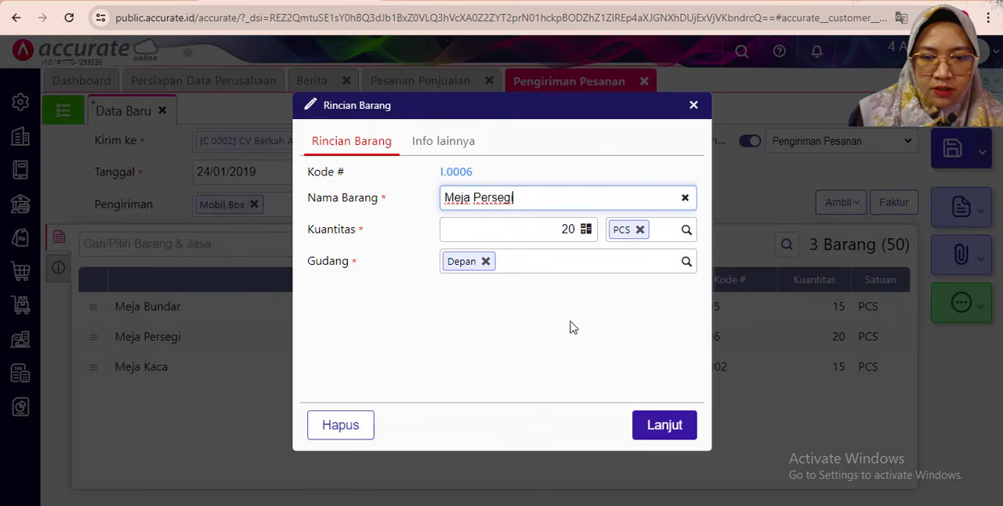
pyautogui.click(650, 431)
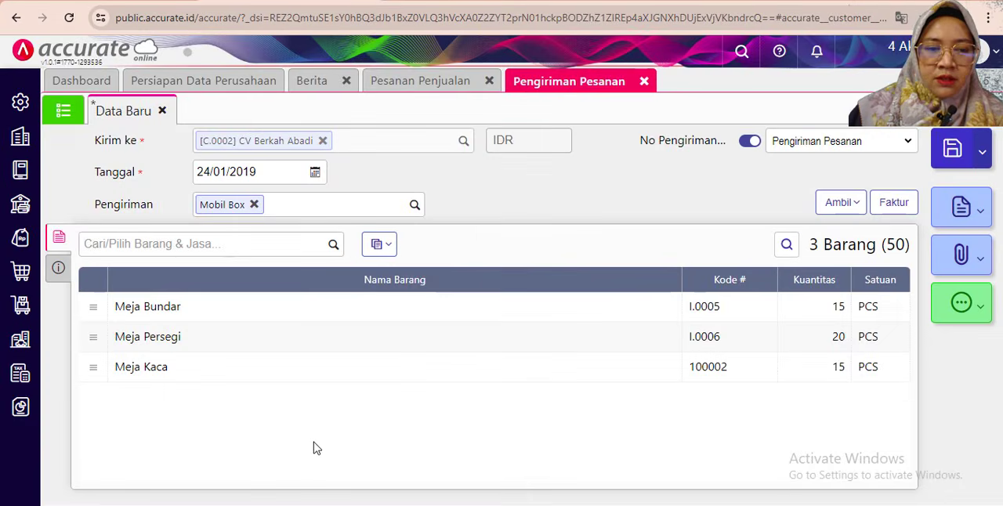
# - Change the delivery's Keterangan in the additional info to "Pengiriman barang atas pensanan penjualan"
pyautogui.click(58, 267)
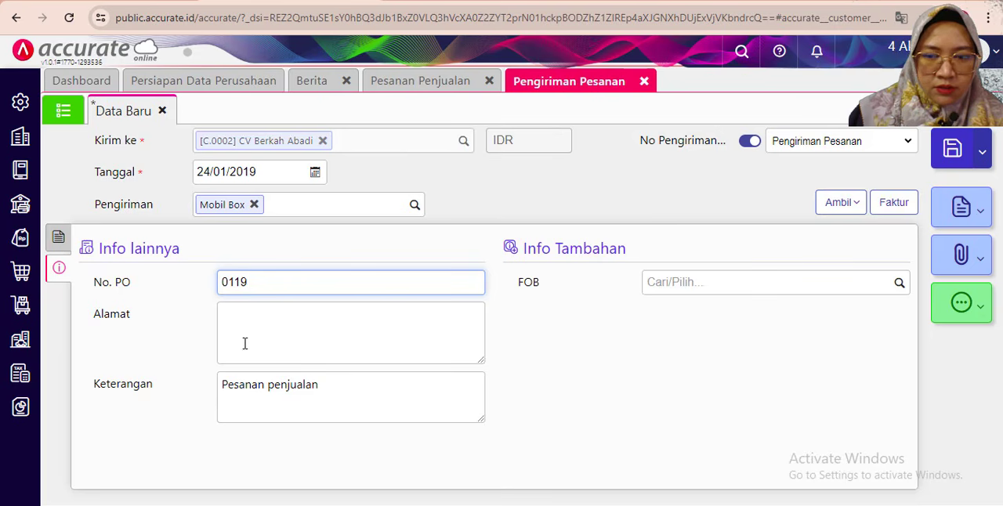
pyautogui.moveTo(264, 385); pyautogui.dragTo(212, 392)
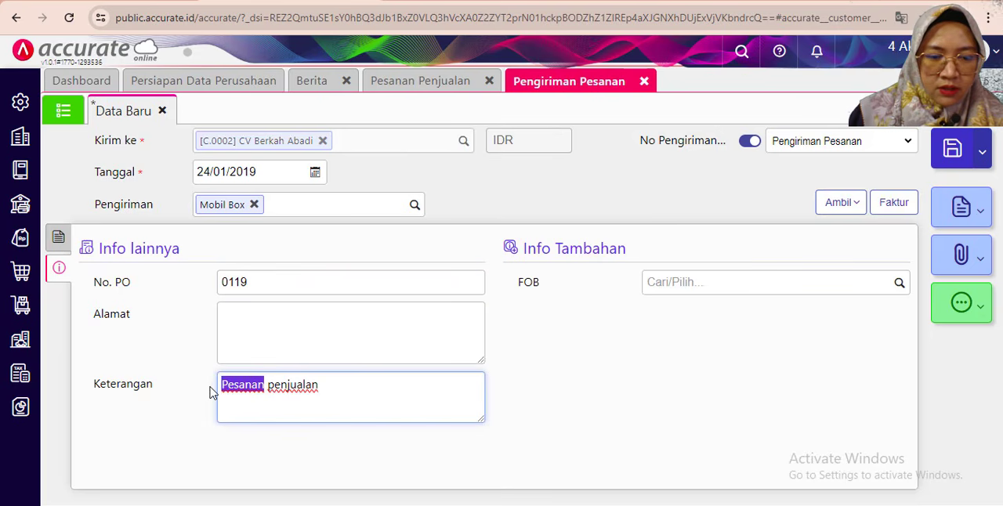
pyautogui.write('peng')
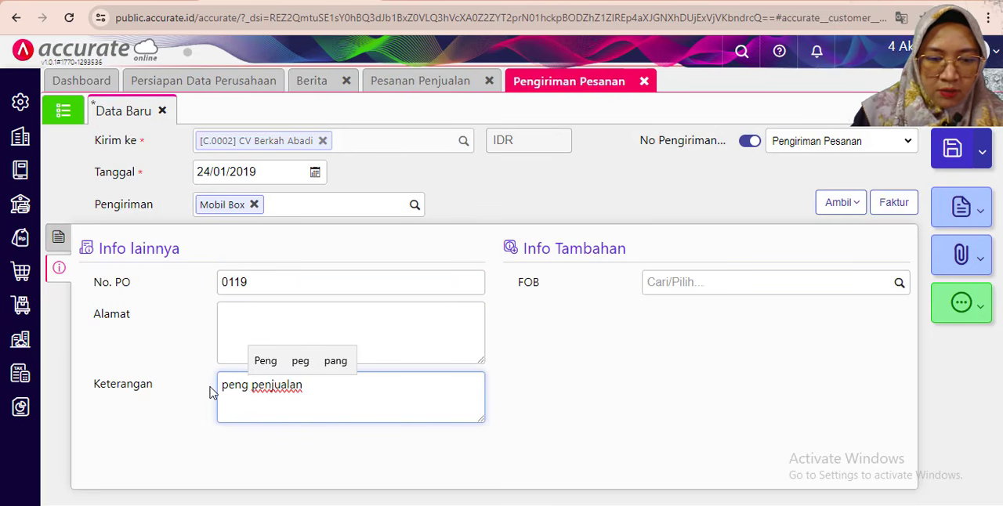
pyautogui.press('BackSpace')
pyautogui.press('BackSpace')
pyautogui.press('BackSpace')
pyautogui.press('BackSpace')
pyautogui.write('Pe')
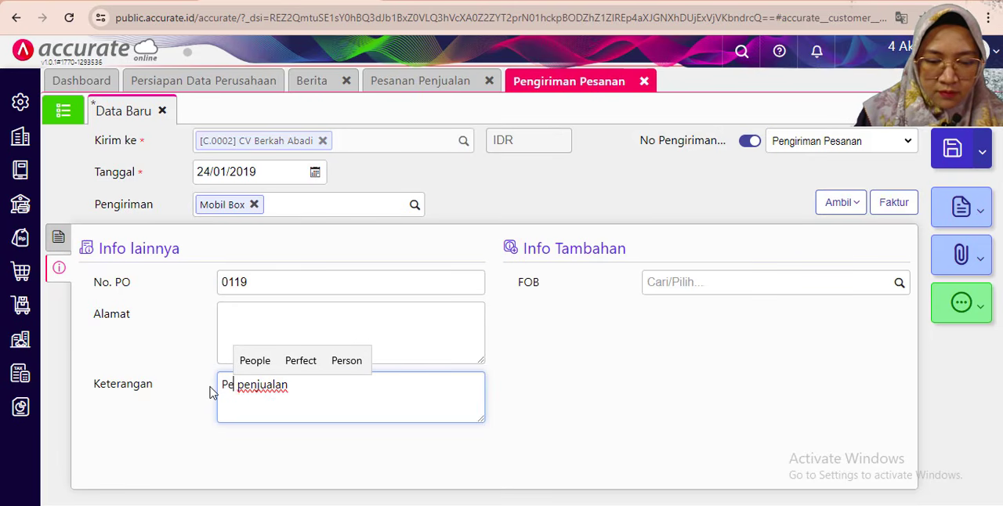
pyautogui.write('ngi')
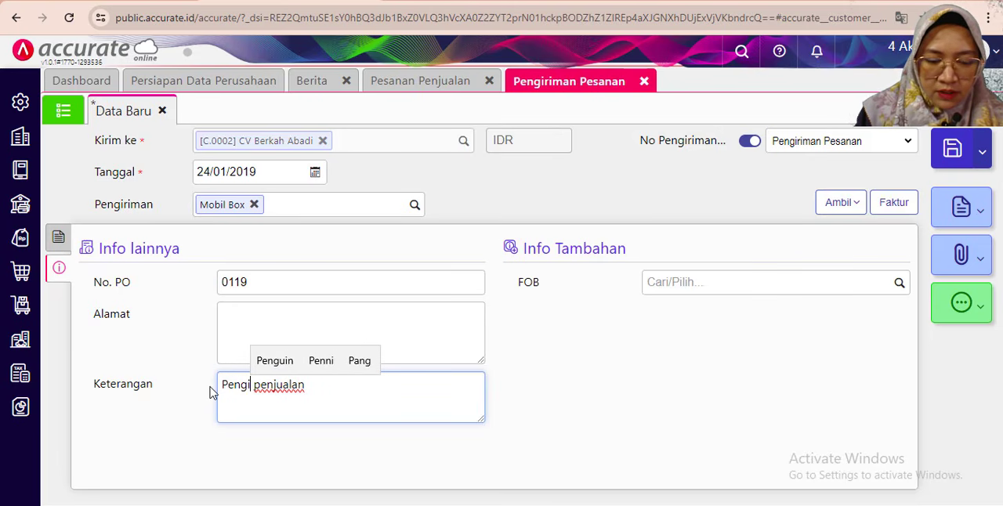
pyautogui.write('rima')
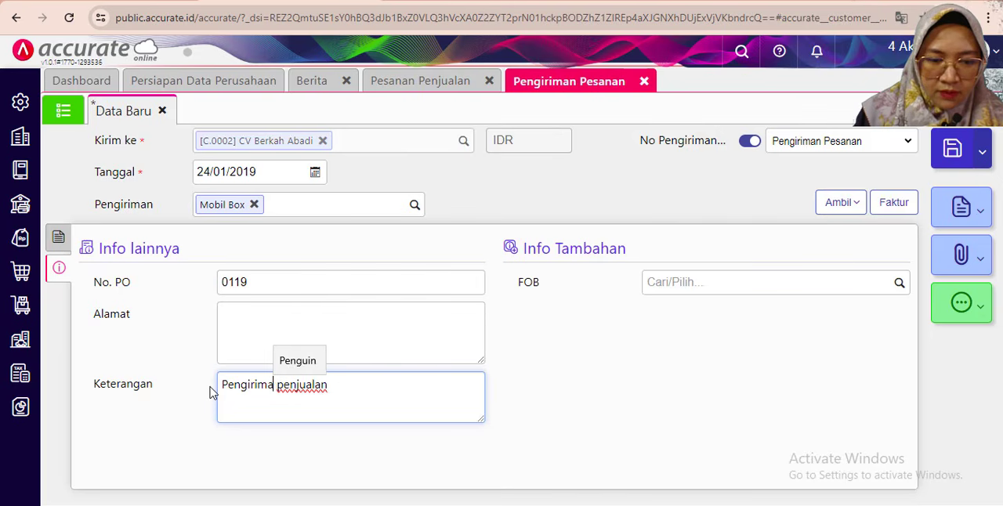
pyautogui.write('n ')
pyautogui.write('baraang')
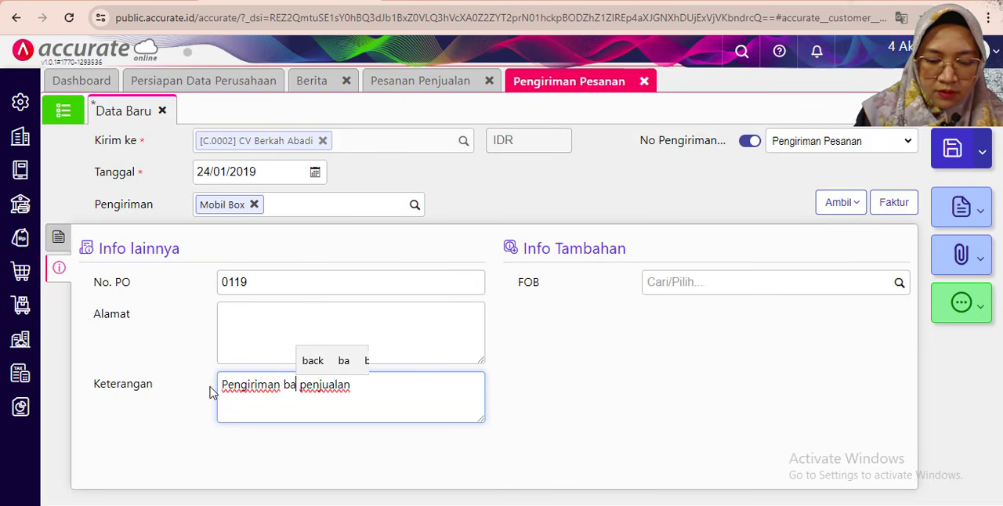
pyautogui.write(' atas')
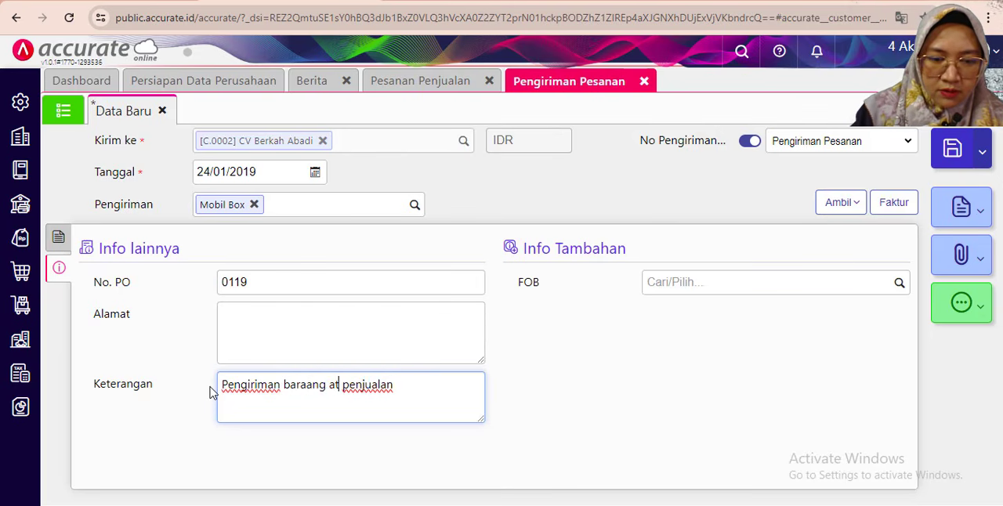
pyautogui.press('BackSpace')
pyautogui.press('BackSpace')
pyautogui.press('BackSpace')
pyautogui.press('BackSpace')
pyautogui.press('BackSpace')
pyautogui.press('BackSpace')
pyautogui.press('BackSpace')
pyautogui.press('BackSpace')
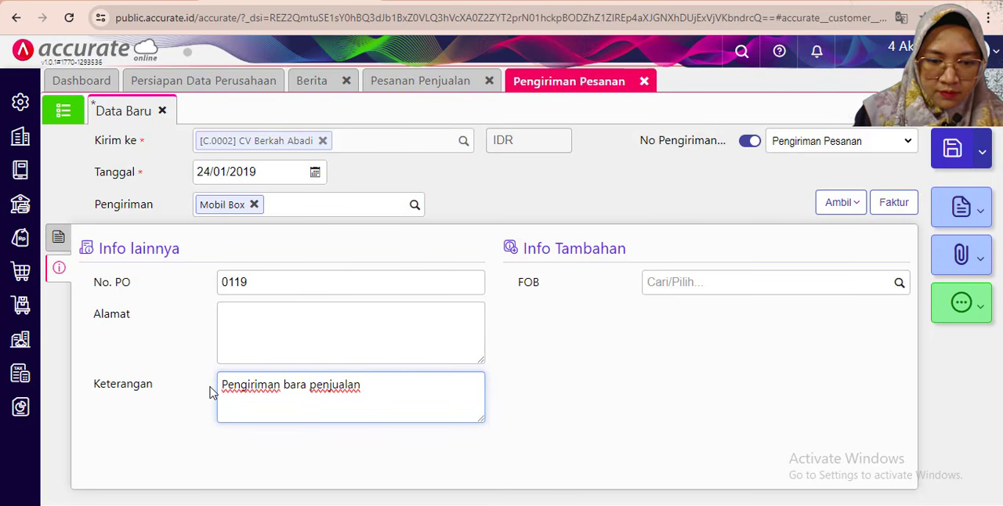
pyautogui.write('a')
pyautogui.press('BackSpace')
pyautogui.write('ng atas per')
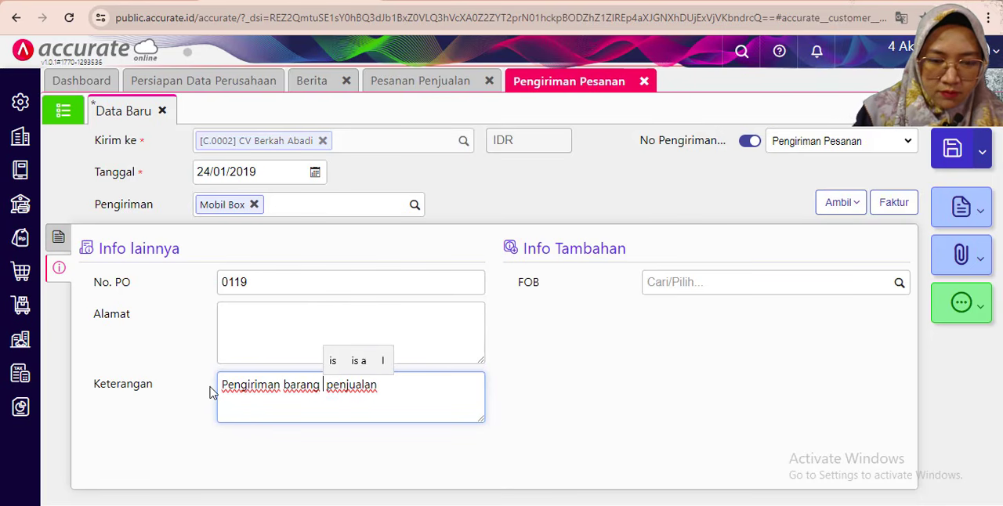
pyautogui.write('sana')
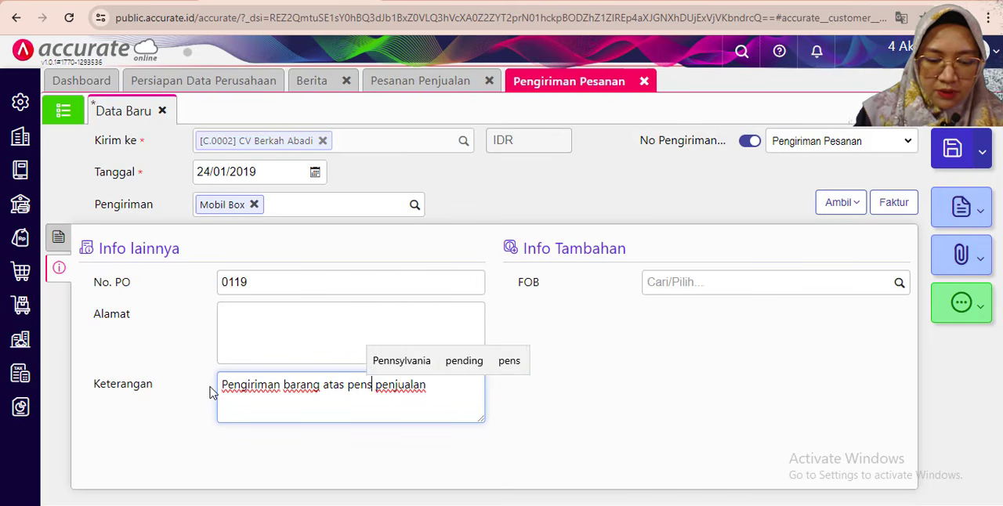
pyautogui.write('n')
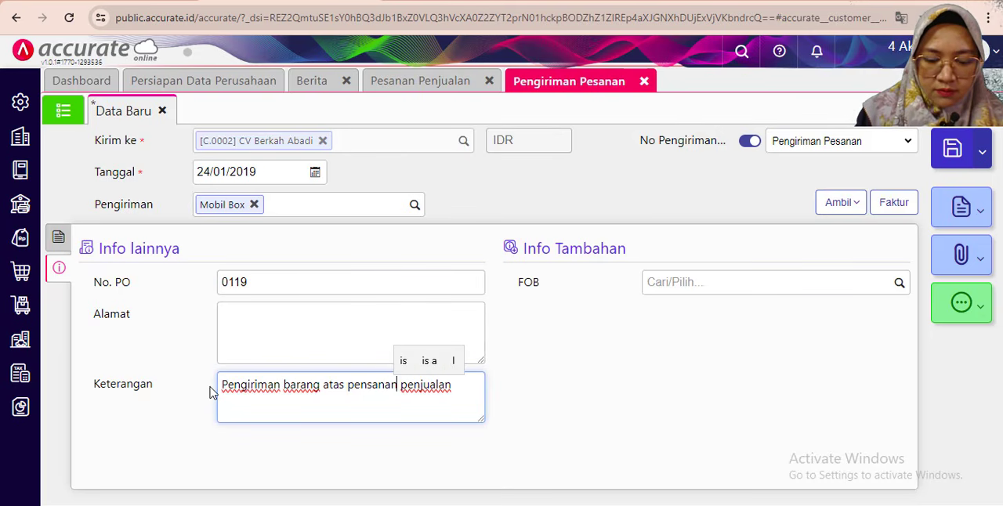
pyautogui.click(600, 335)
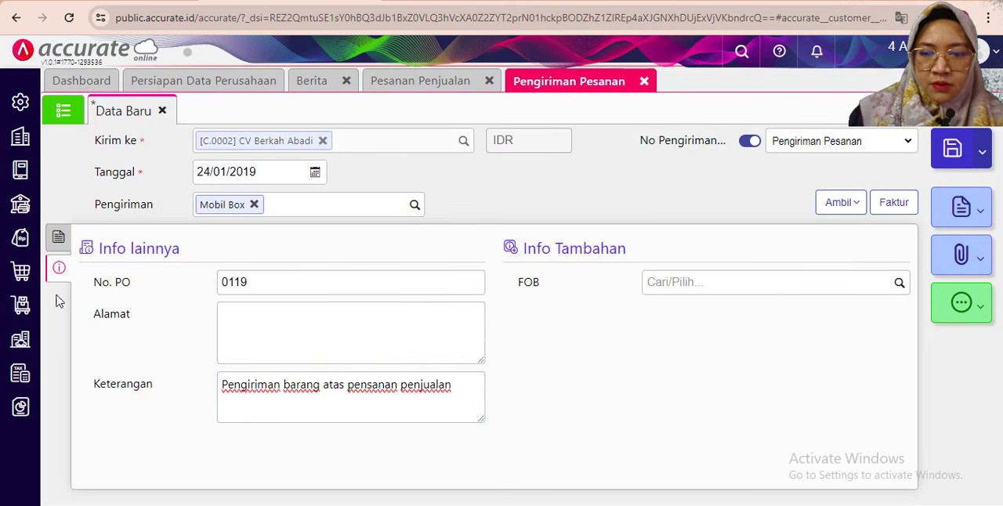
# - Save the 24 January delivery after returning to its item list, and read the 25 January transaction in the PDF
pyautogui.click(57, 241)
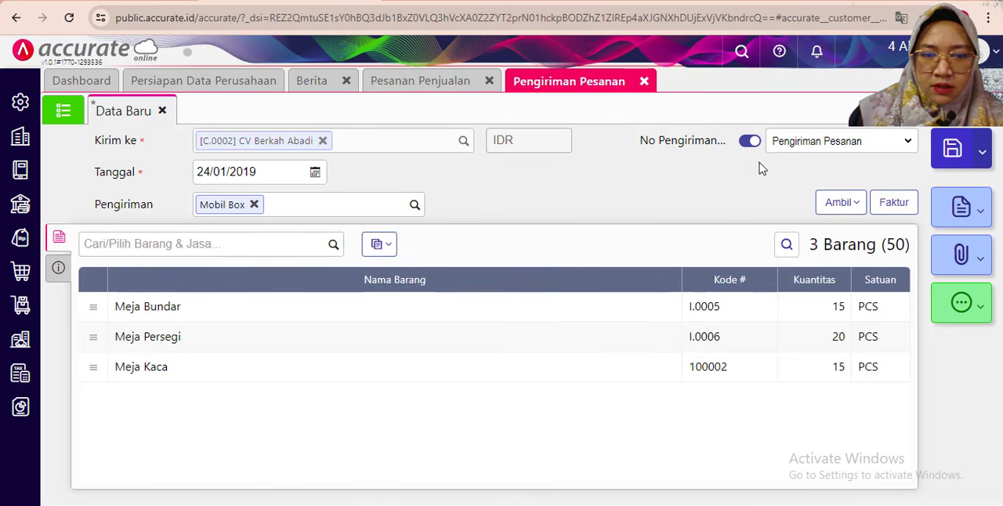
pyautogui.click(950, 151)
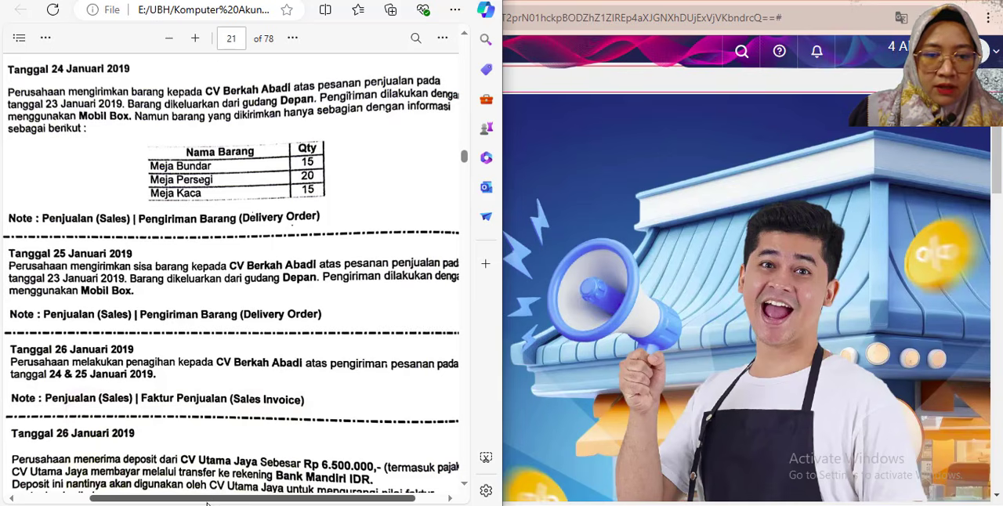
pyautogui.hscroll(2, 208, 500)
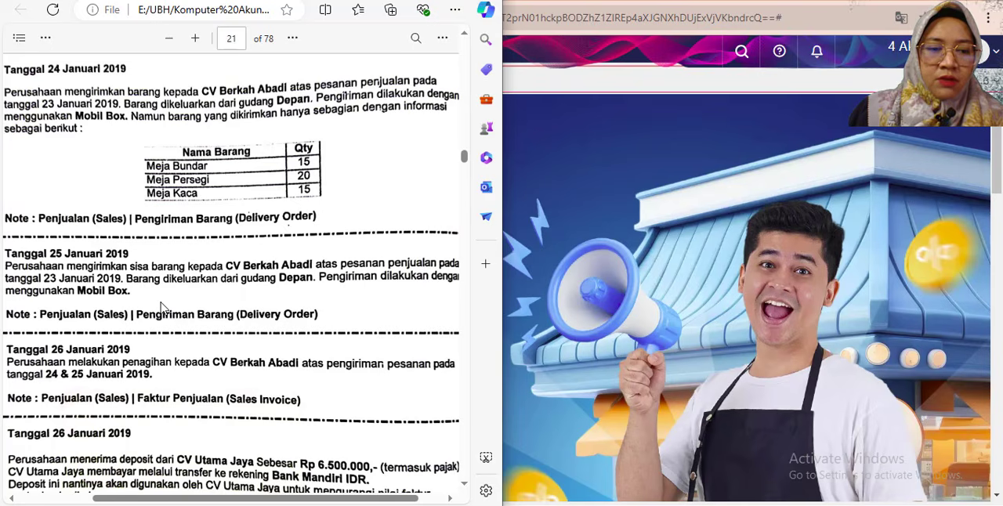
# - Back in Accurate Online, start a new Pengiriman Pesanan addressed to CV Berkah Abadi
pyautogui.click(563, 134)
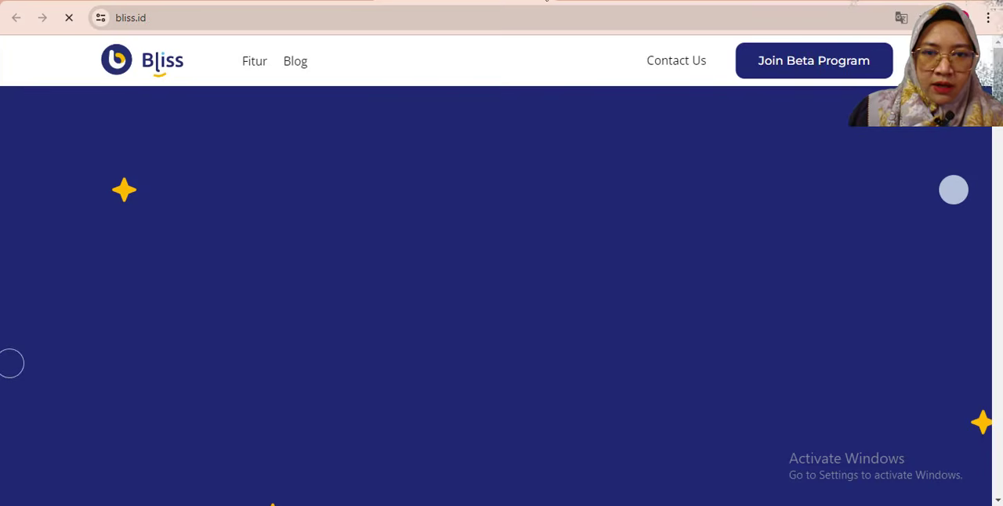
pyautogui.click(316, 1)
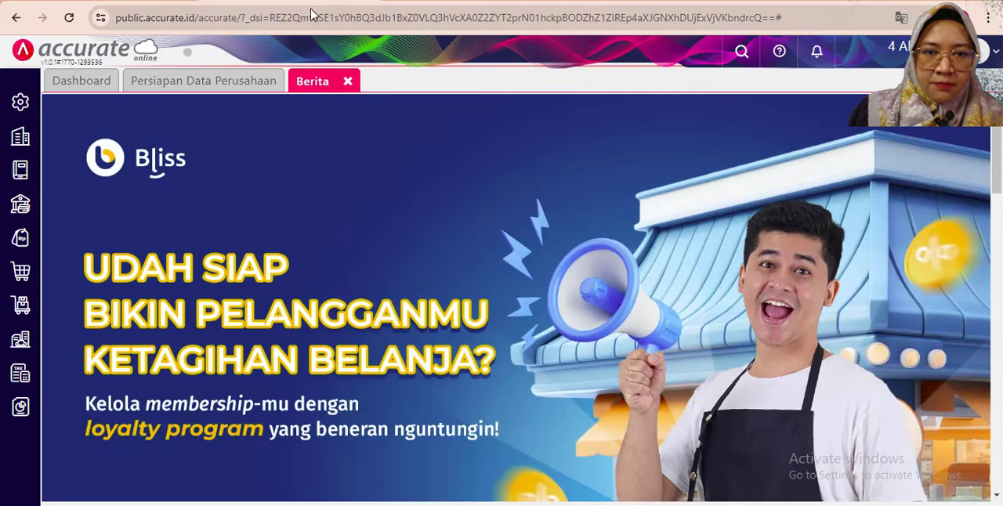
pyautogui.click(21, 237)
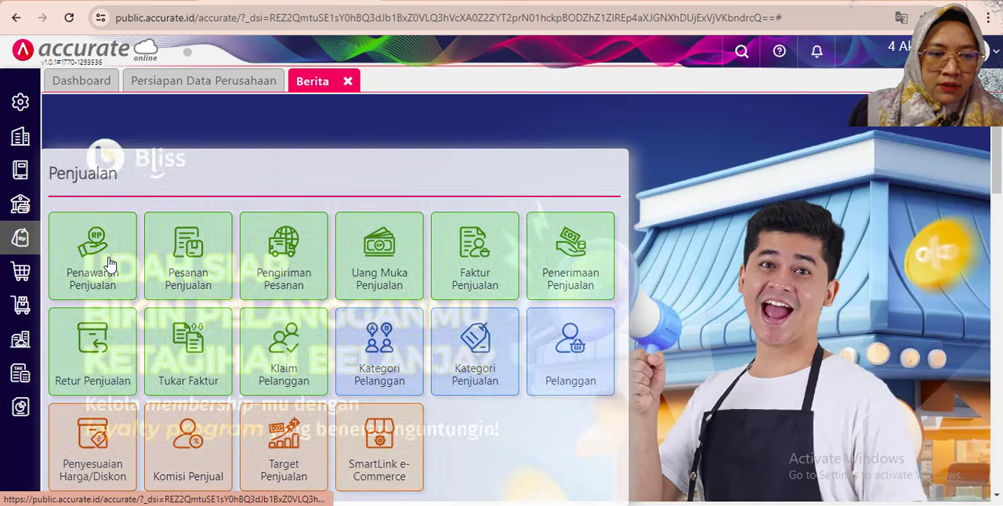
pyautogui.click(284, 270)
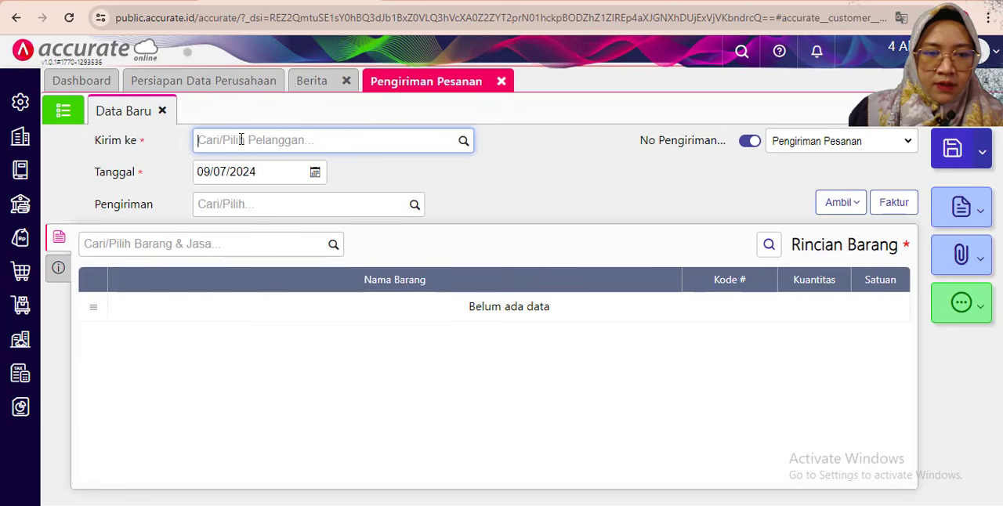
pyautogui.write('ber')
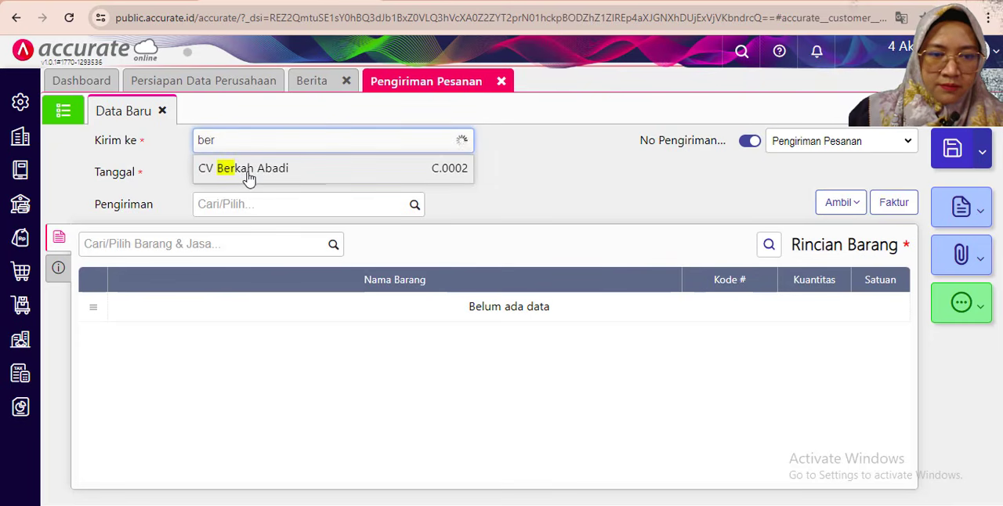
pyautogui.click(248, 179)
# - Date the new delivery 25/01/2019 and choose Mobil Box as its Pengiriman method
pyautogui.click(243, 172)
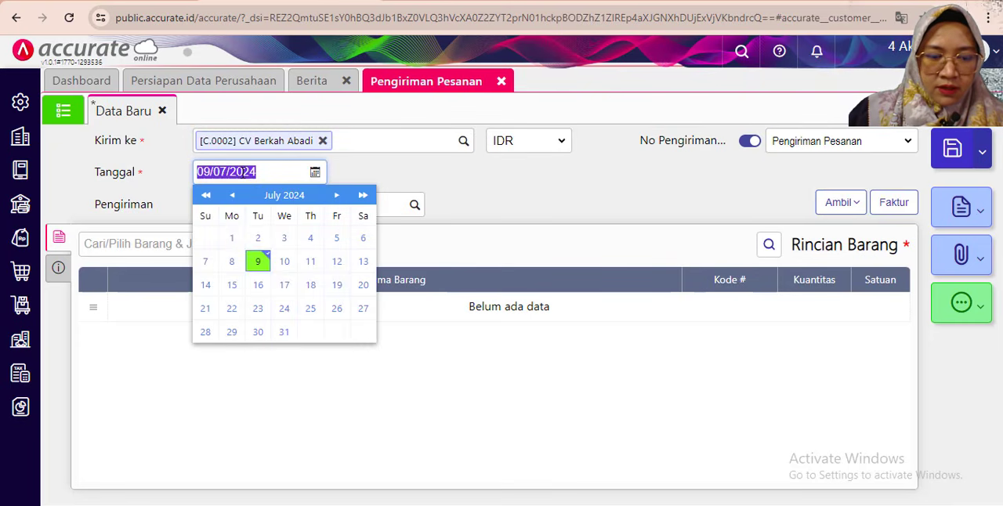
pyautogui.write('2501')
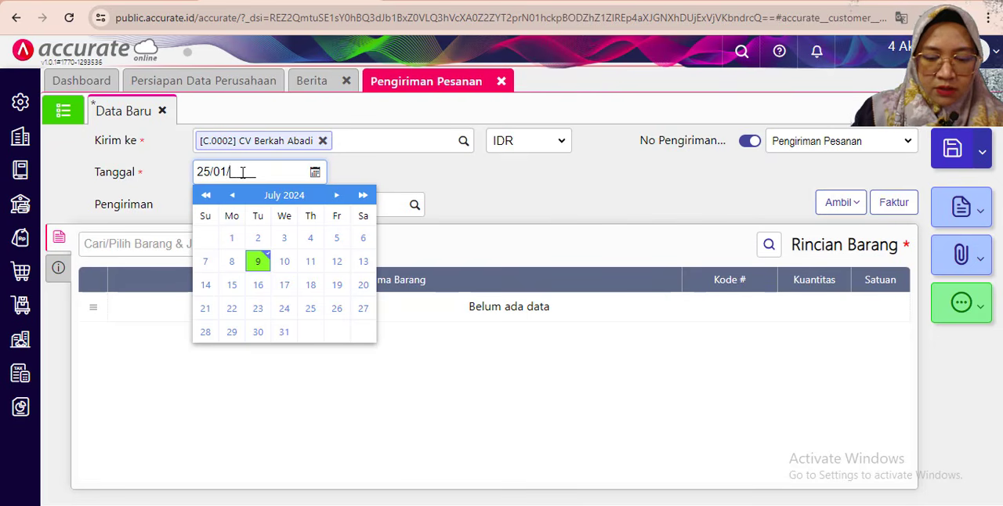
pyautogui.click(413, 205)
pyautogui.click(223, 234)
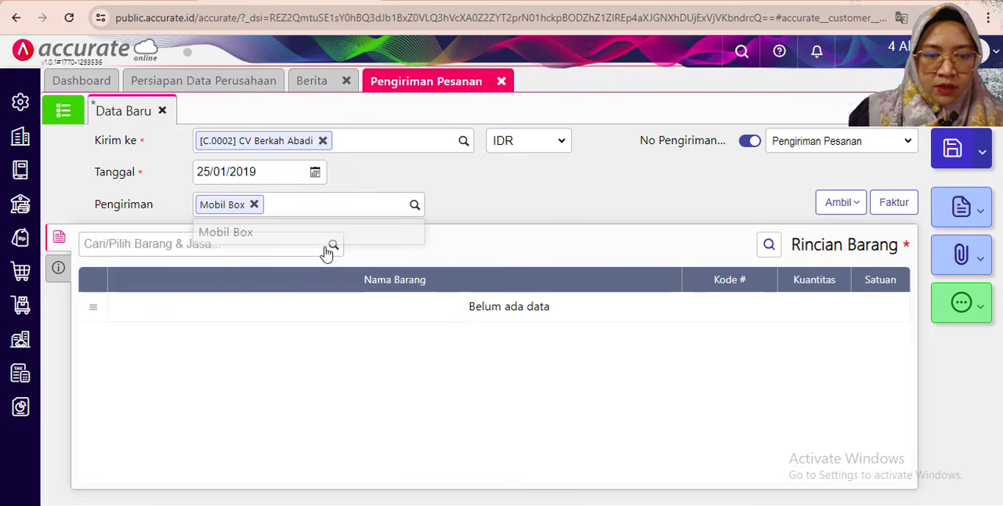
# - Copy all remaining items into the delivery from the customer's 23/01/2019 sales order
pyautogui.click(839, 204)
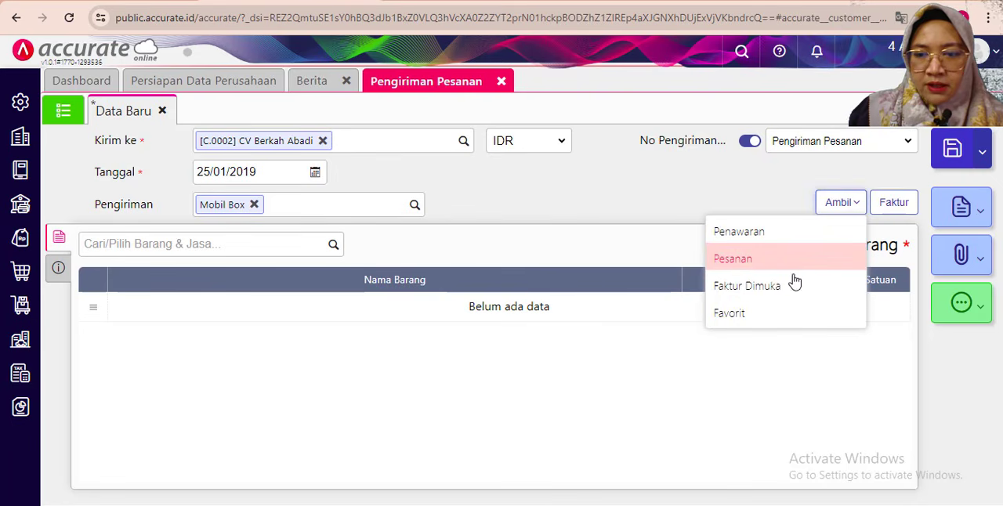
pyautogui.click(762, 260)
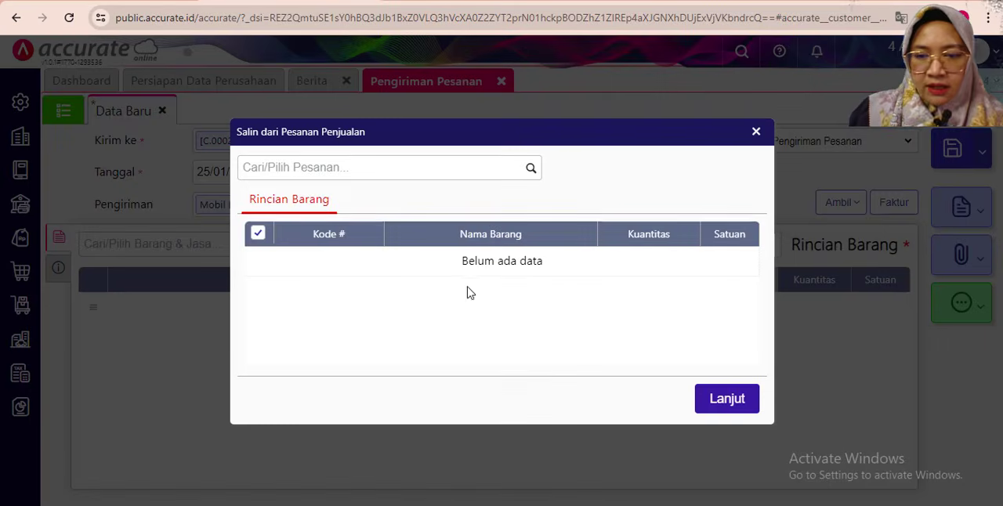
pyautogui.click(533, 170)
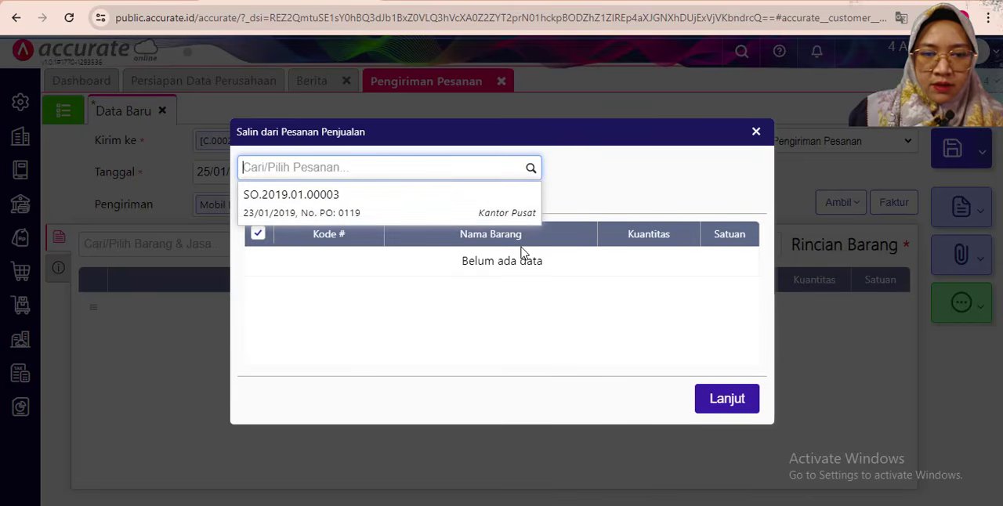
pyautogui.click(459, 207)
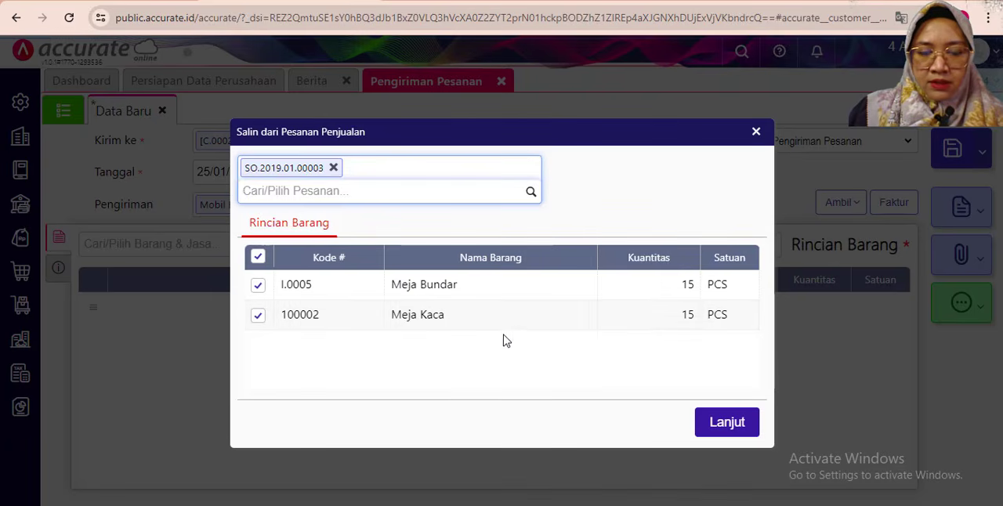
pyautogui.click(727, 422)
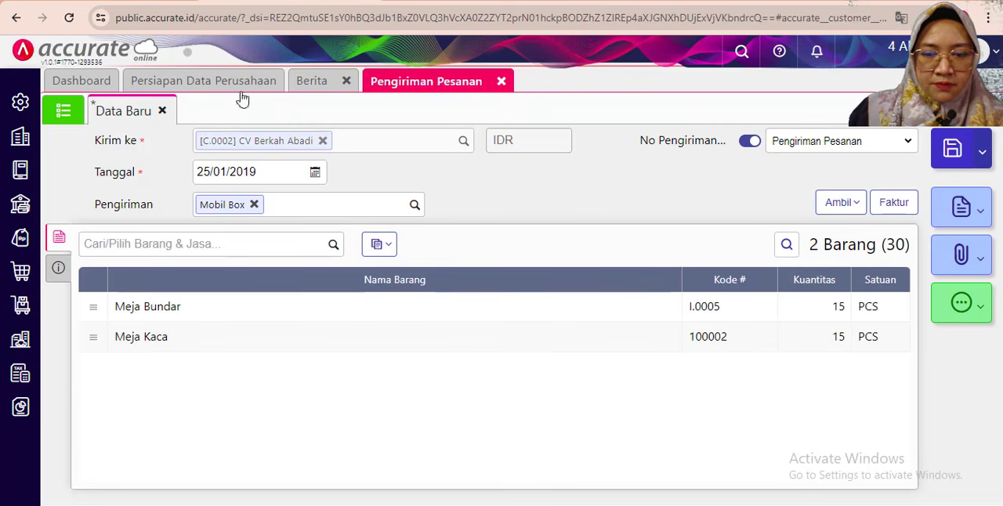
# - Change the delivery's Keterangan in the additional info to "Pengiriman barang atas sisa Pesanan penjualan"
pyautogui.click(59, 268)
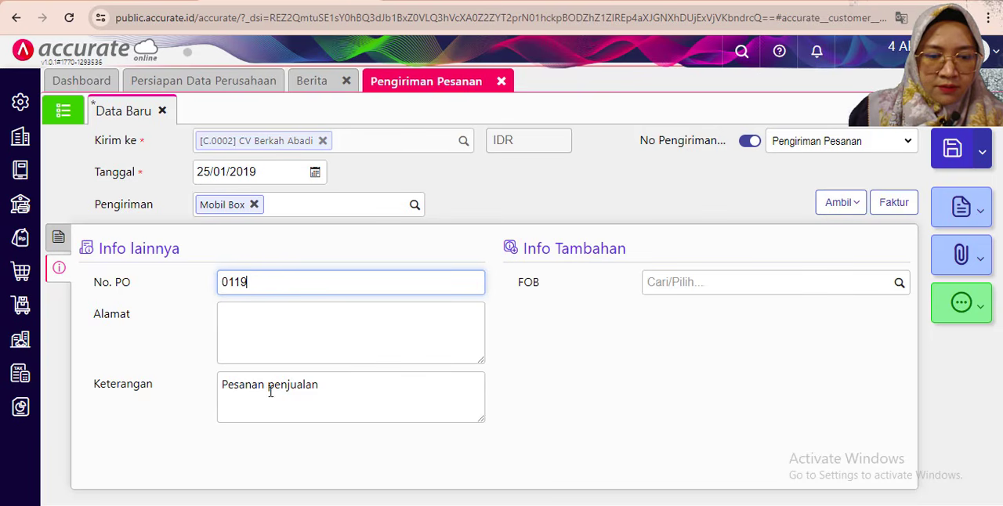
pyautogui.click(226, 387)
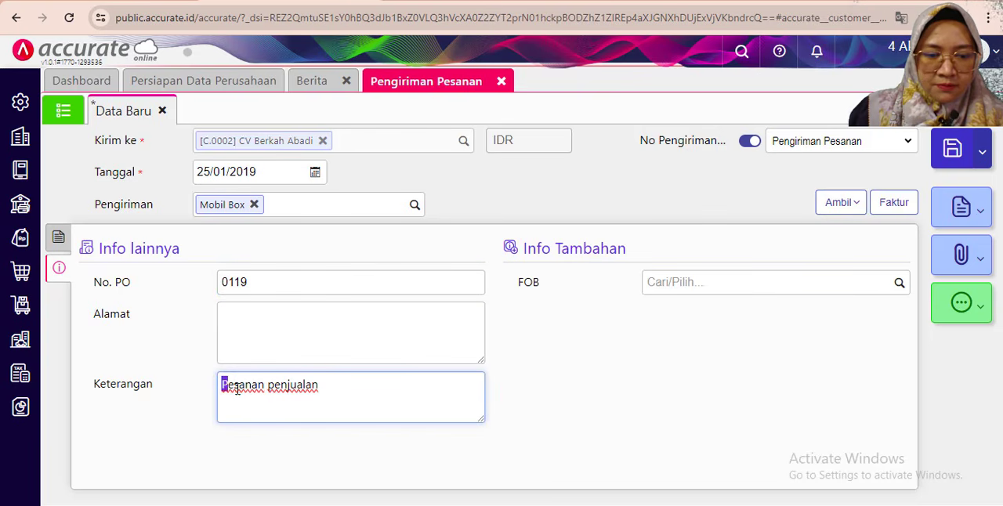
pyautogui.click(236, 389)
pyautogui.write('Pengirima')
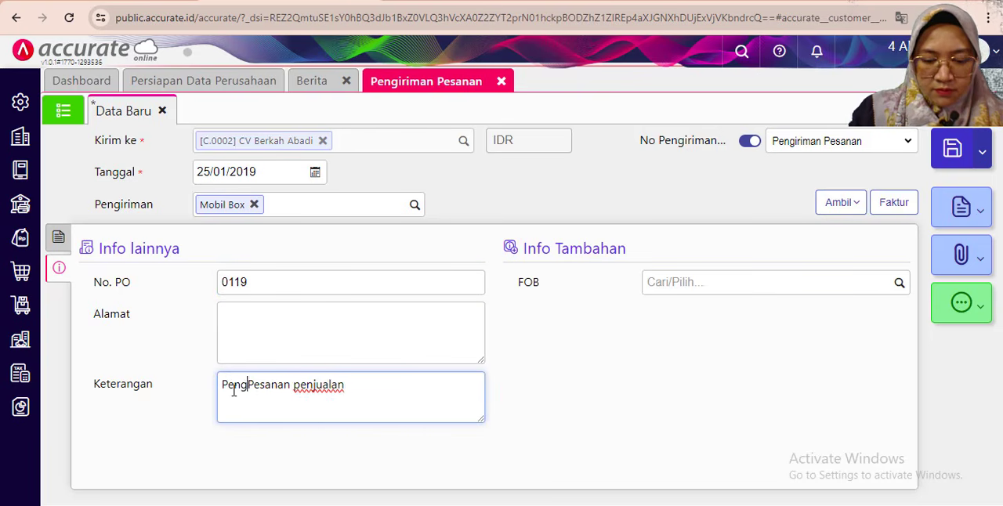
pyautogui.write('n bara')
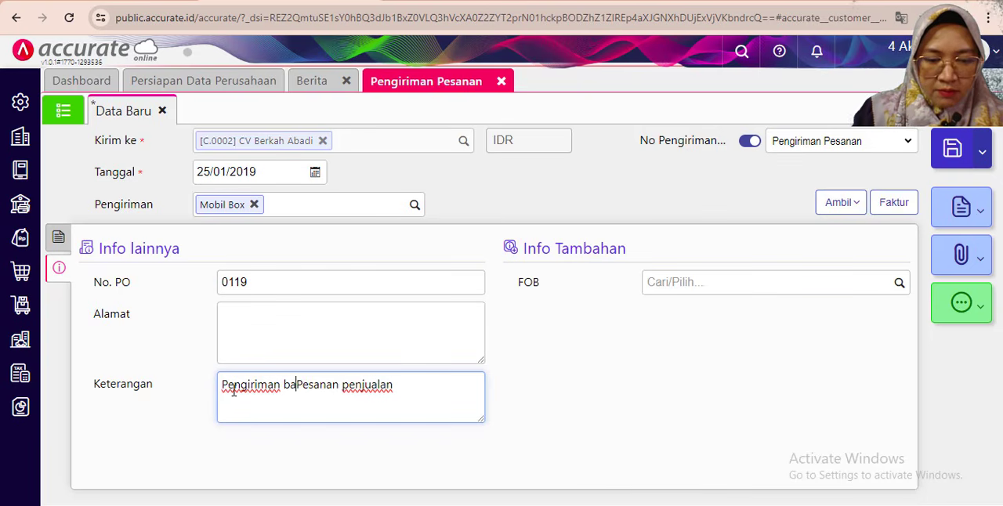
pyautogui.write('ng atas ')
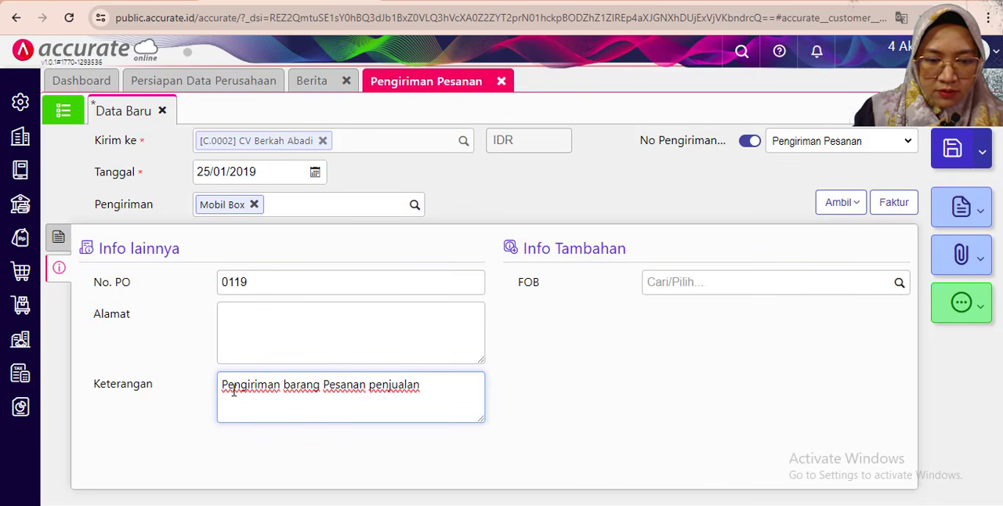
pyautogui.write('sisa Pes')
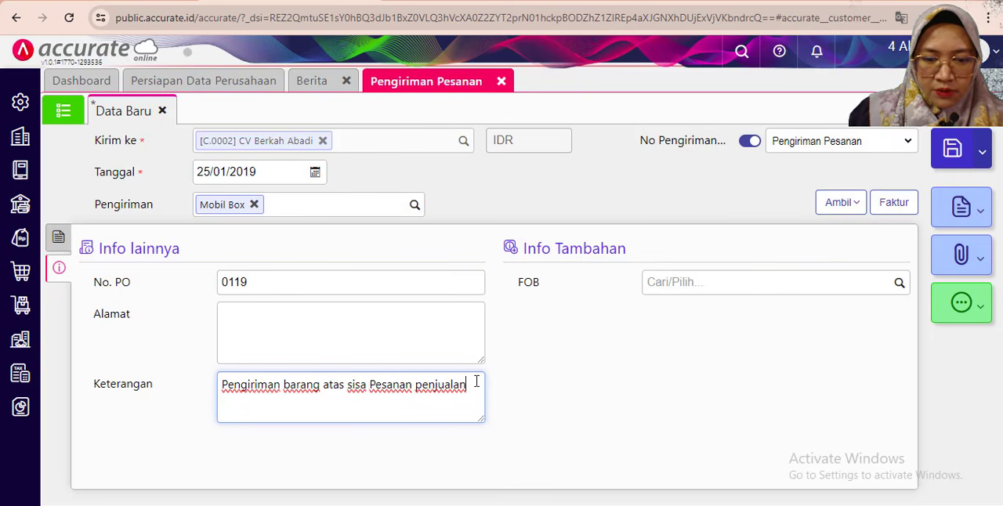
pyautogui.write('anan penjualan tanggal')
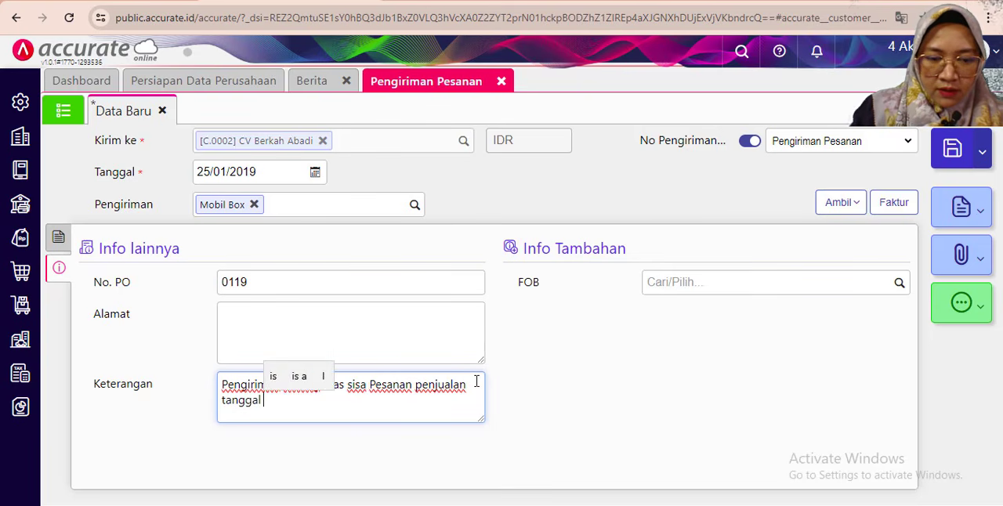
pyautogui.write(' 23')
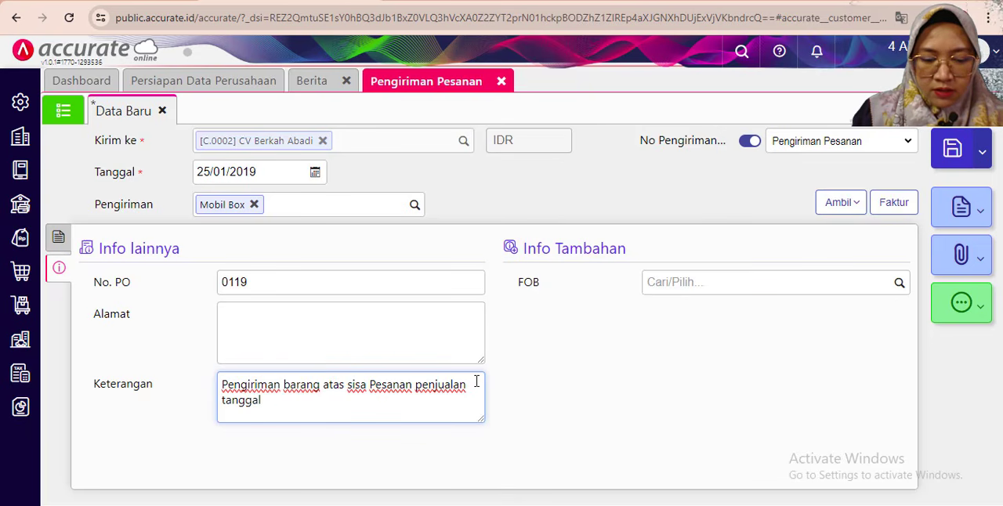
pyautogui.write(' Jan 2019')
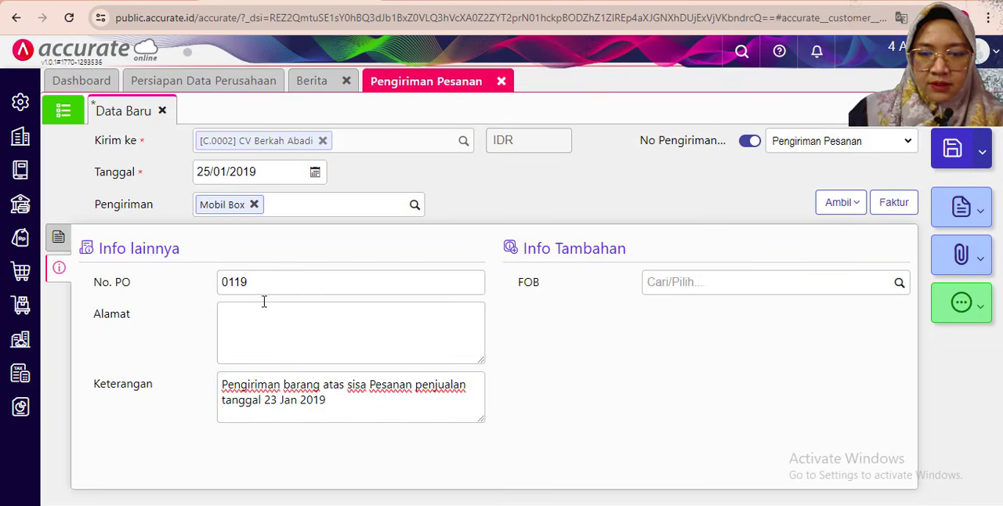
# - Complete the delivery's Keterangan with "tanggal 23 Jan 2019" and save the Pengiriman Pesanan
pyautogui.click(60, 238)
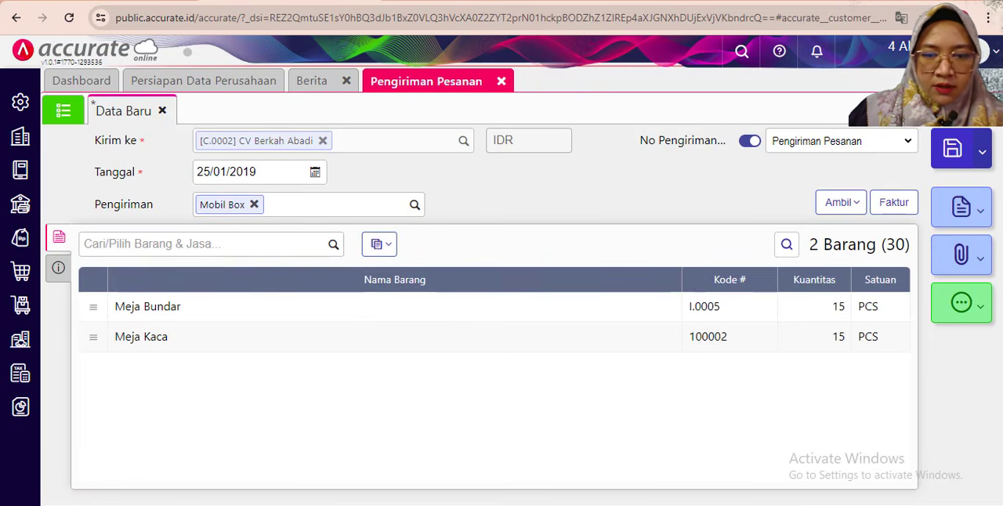
pyautogui.click(959, 153)
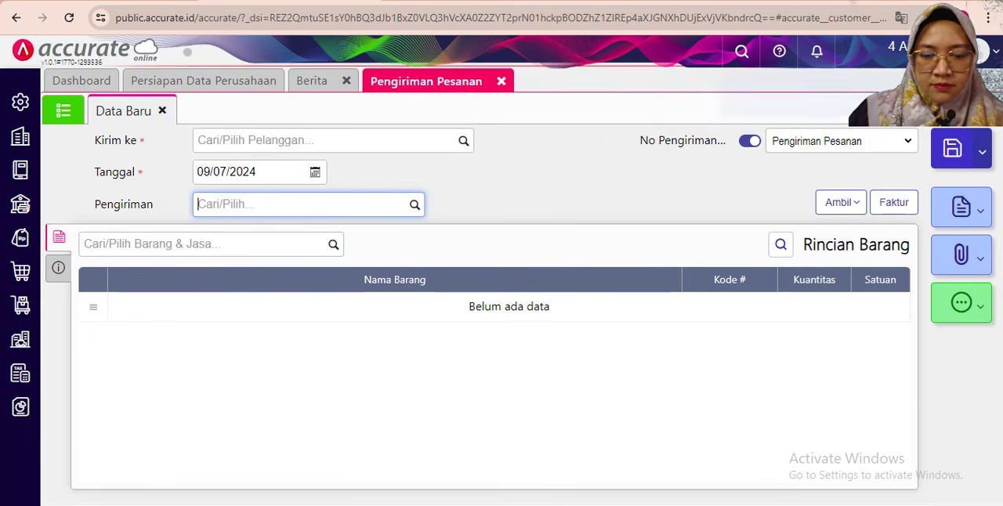
# - Check the 26 January 2019 billing transaction in the exercise PDF and start a new Faktur Penjualan back in Accurate Online
pyautogui.click(431, 504)
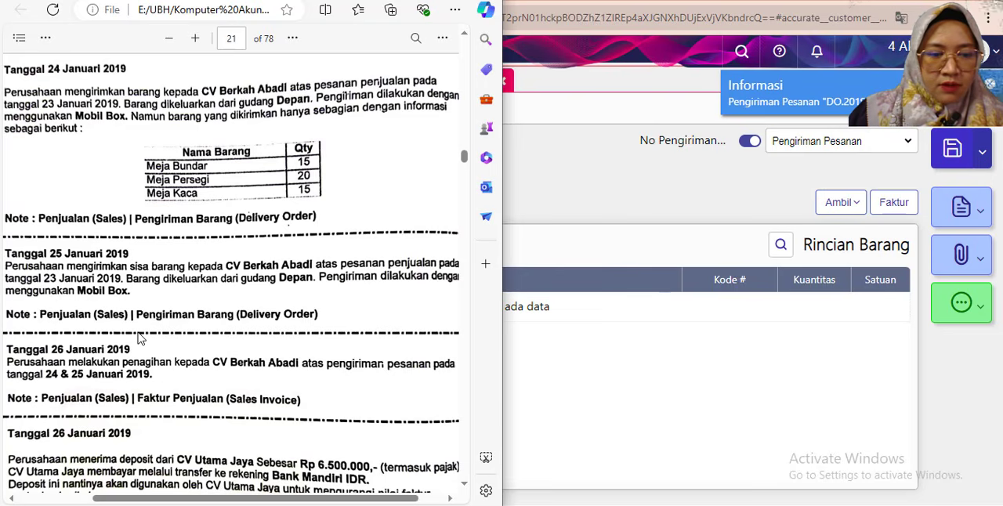
pyautogui.scroll(-3, 124, 338)
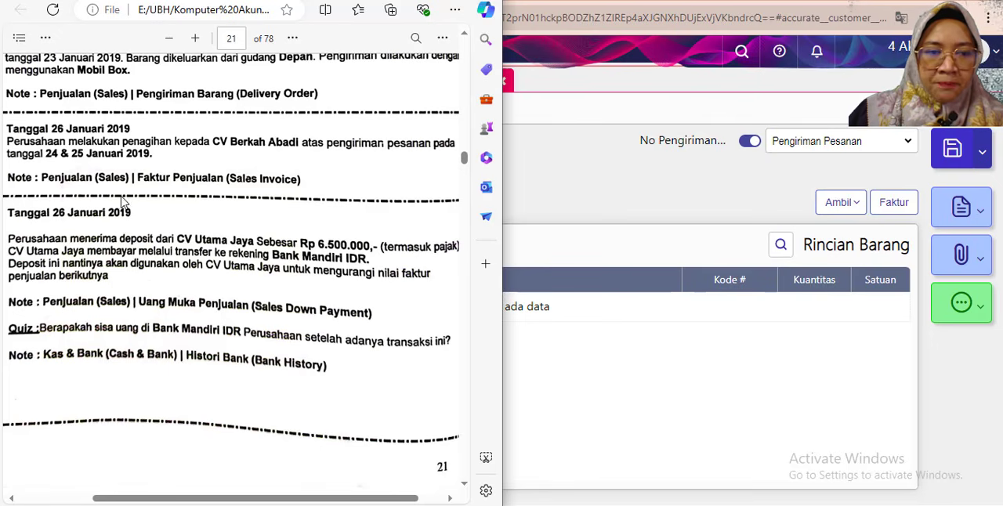
pyautogui.click(556, 179)
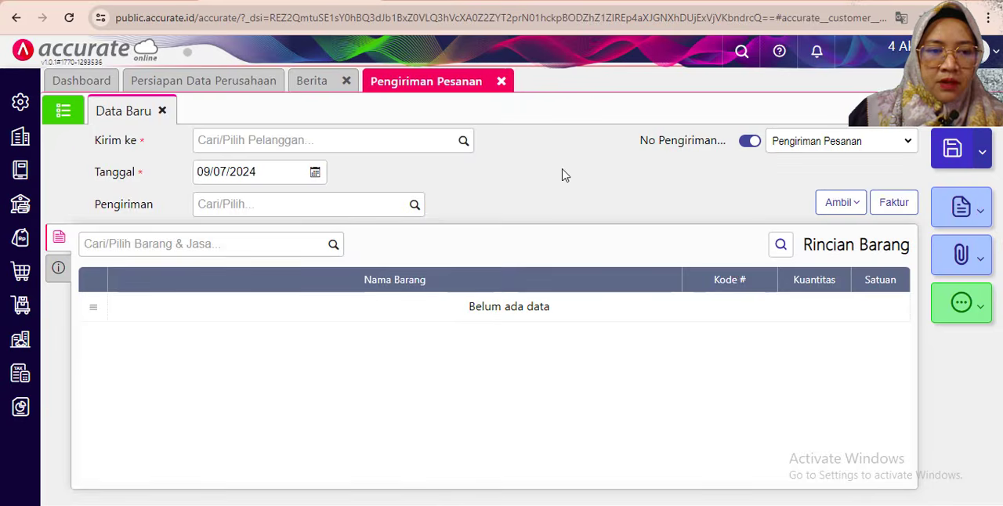
pyautogui.click(20, 237)
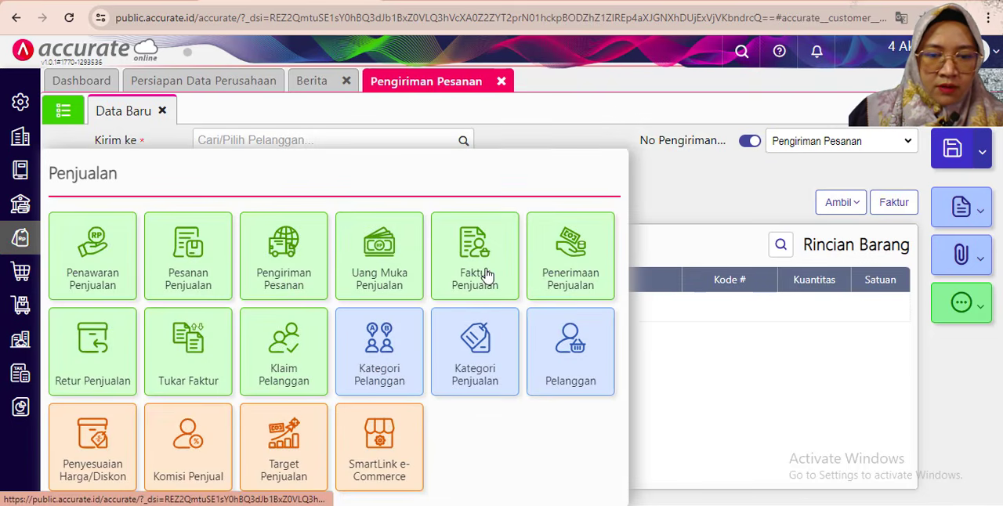
pyautogui.click(192, 374)
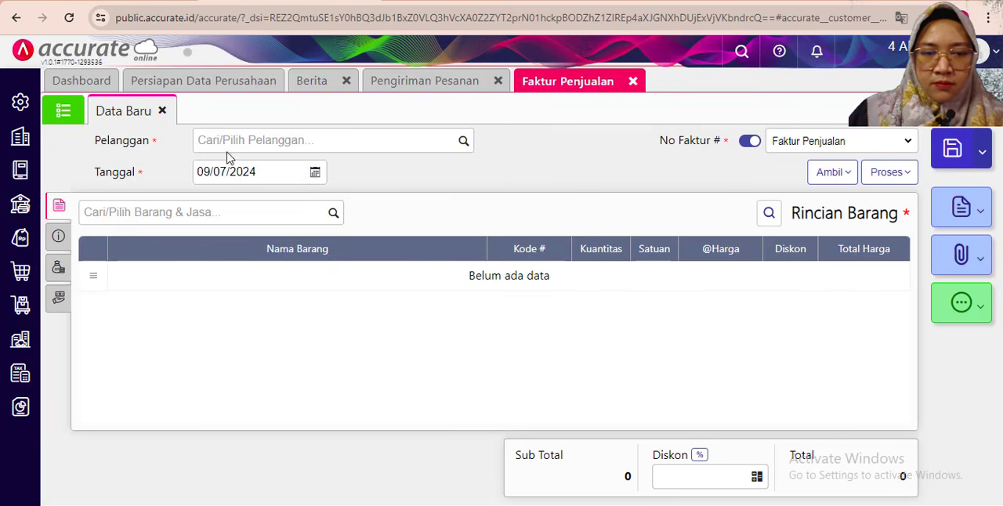
# - Set the new invoice's Pelanggan to CV Berkah Abadi and its Tanggal to 26/01/2019
pyautogui.click(232, 145)
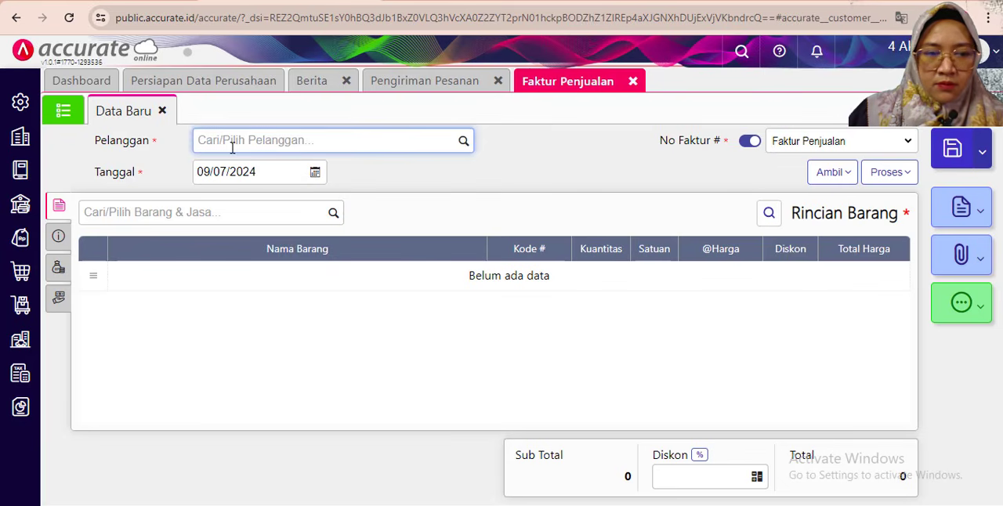
pyautogui.write('ber')
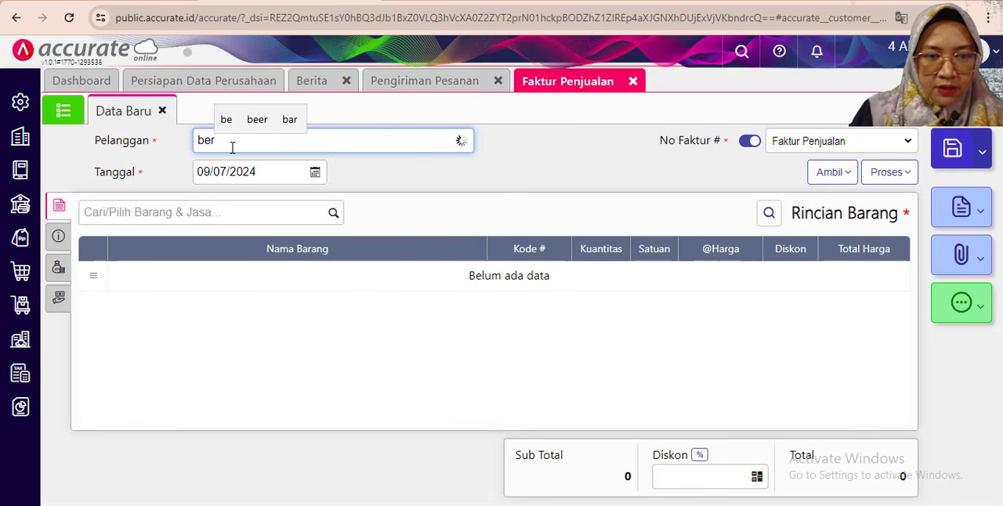
pyautogui.write('ka')
pyautogui.click(280, 173)
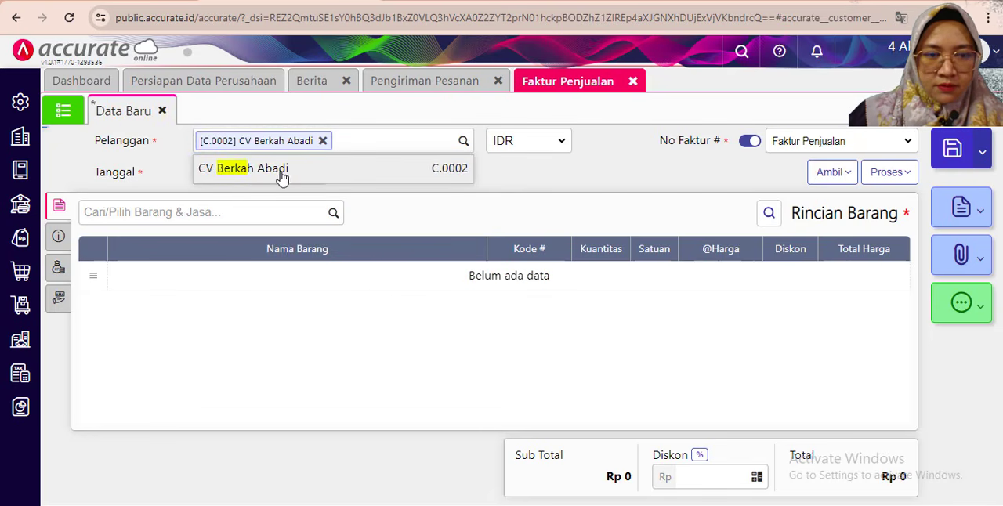
pyautogui.click(217, 171)
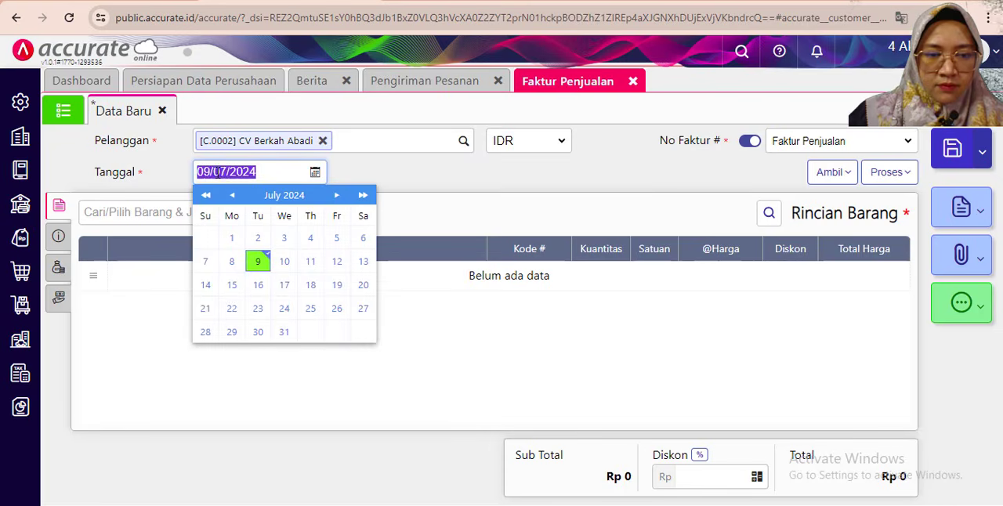
pyautogui.write('26')
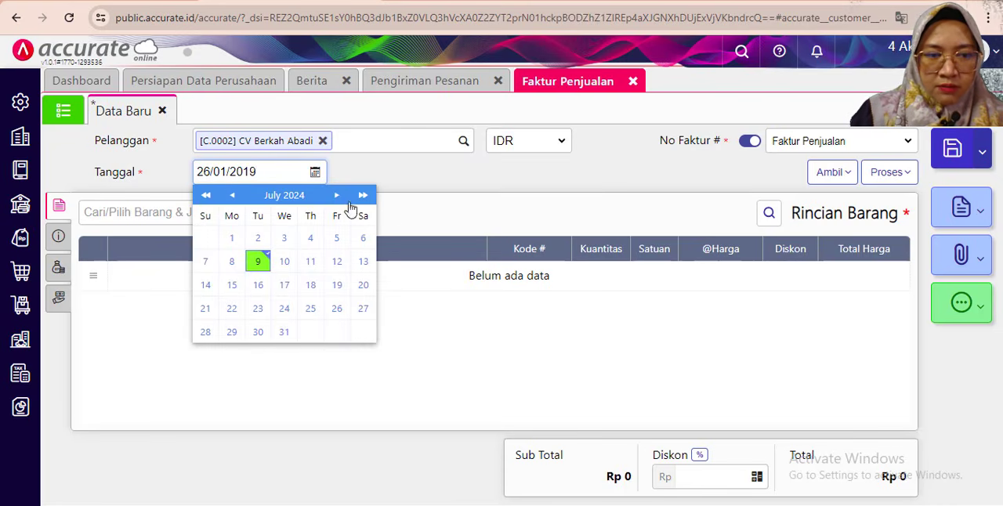
pyautogui.click(422, 183)
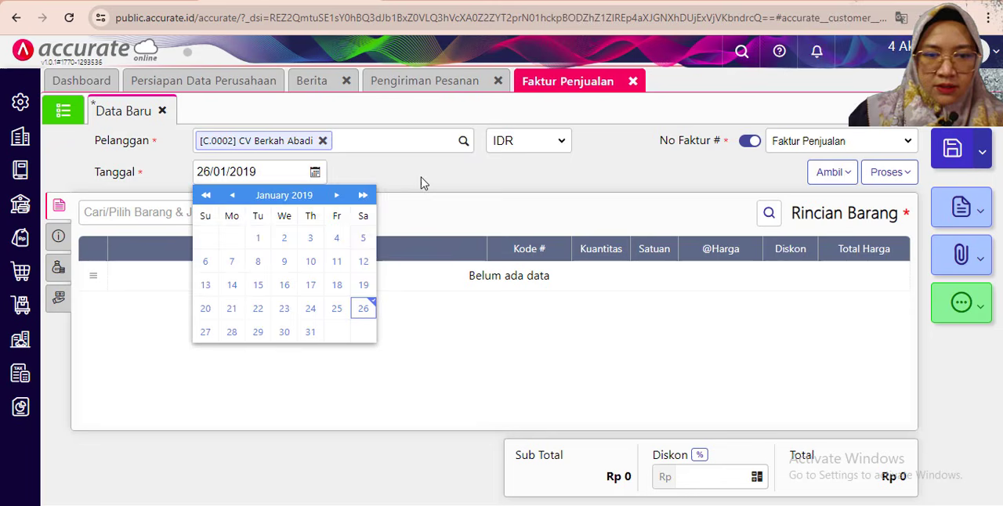
# - Copy all items into the invoice from the customer's Pengiriman Pesanan of 24/01/2019 and 25/01/2019
pyautogui.click(832, 171)
pyautogui.click(709, 267)
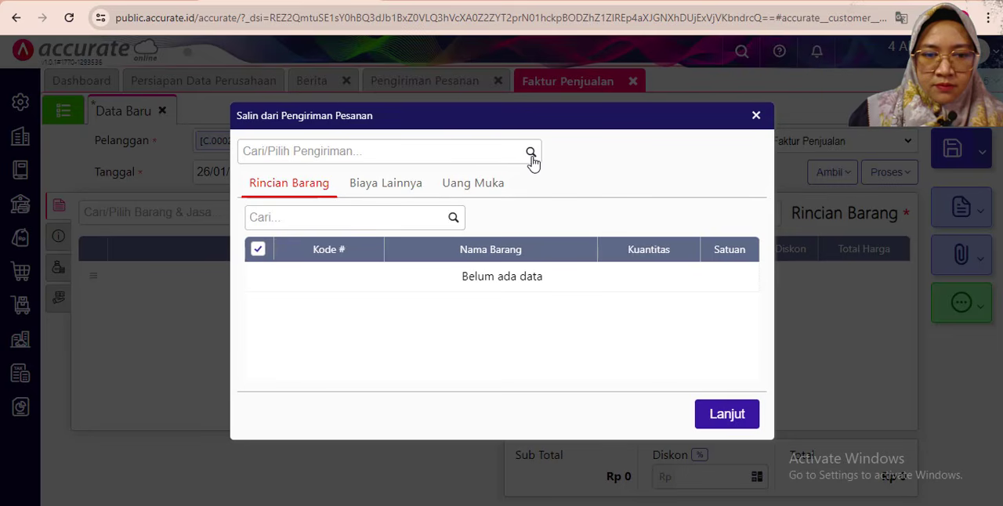
pyautogui.click(530, 153)
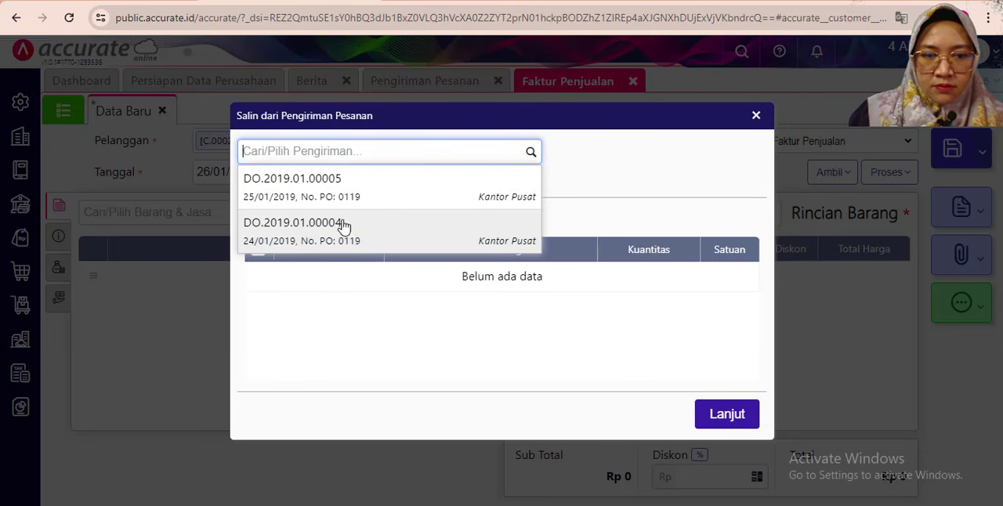
pyautogui.click(354, 235)
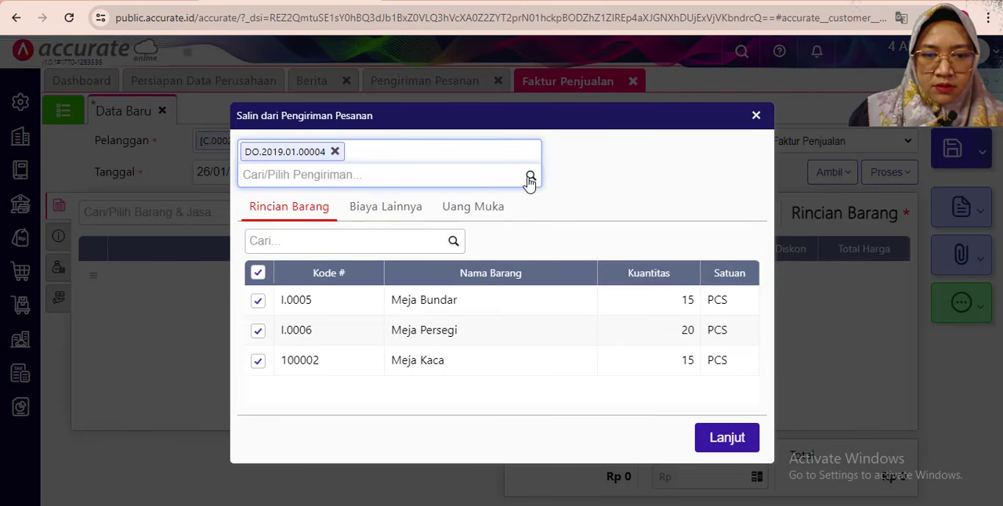
pyautogui.click(529, 175)
pyautogui.click(338, 220)
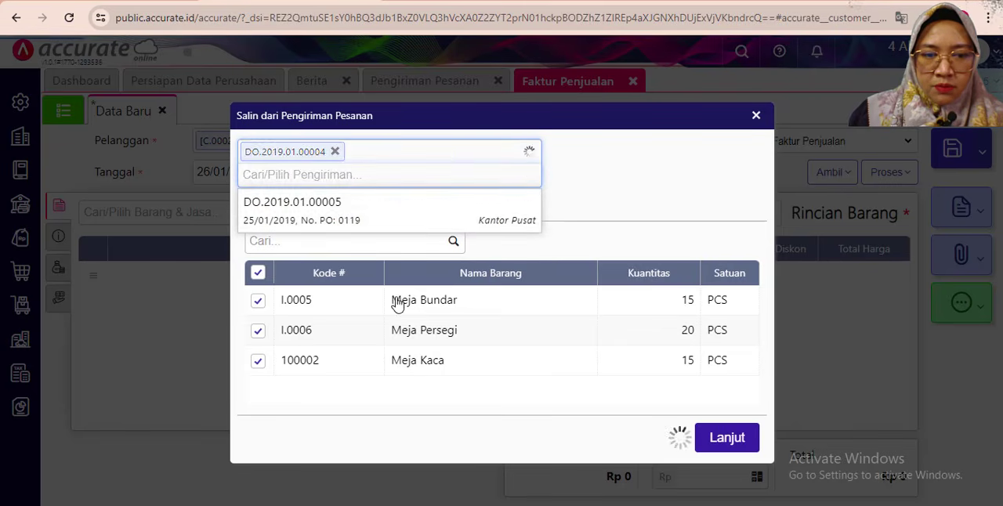
pyautogui.click(722, 445)
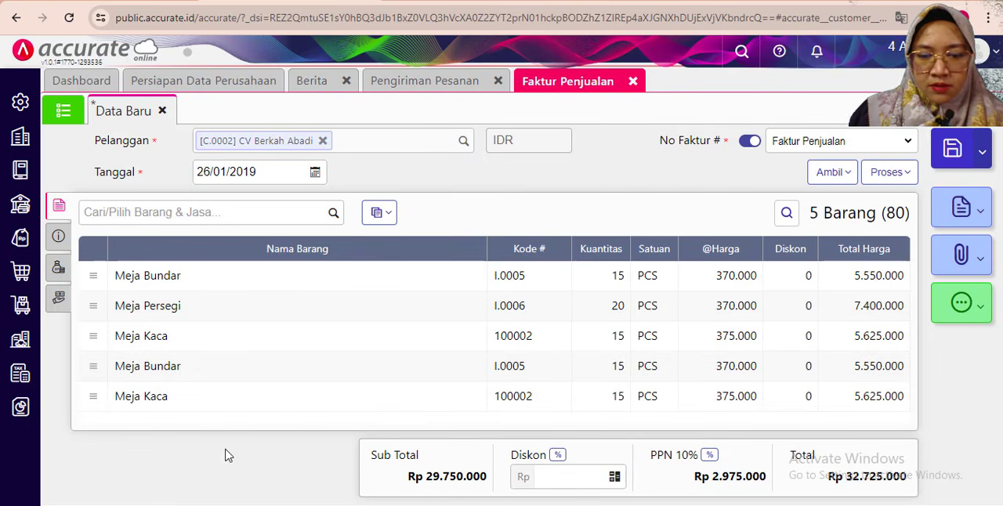
# - Replace the word "barang" with "tagihan" in the Keterangan of the invoice's additional info
pyautogui.click(57, 238)
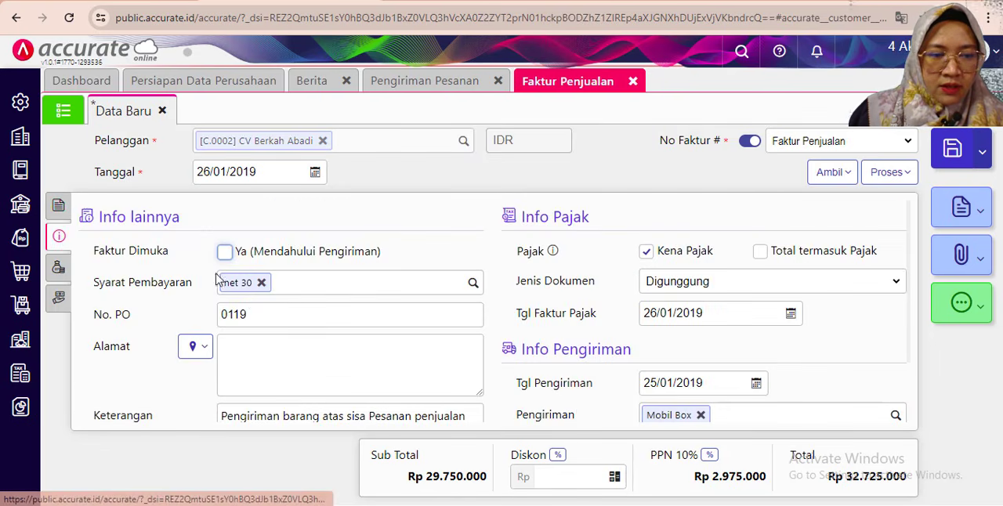
pyautogui.scroll(-1, 249, 356)
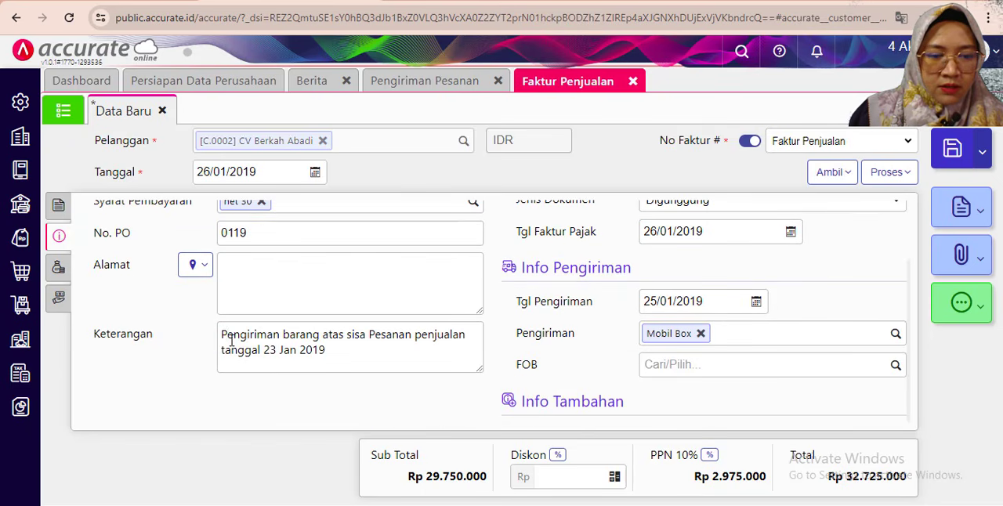
pyautogui.click(283, 335)
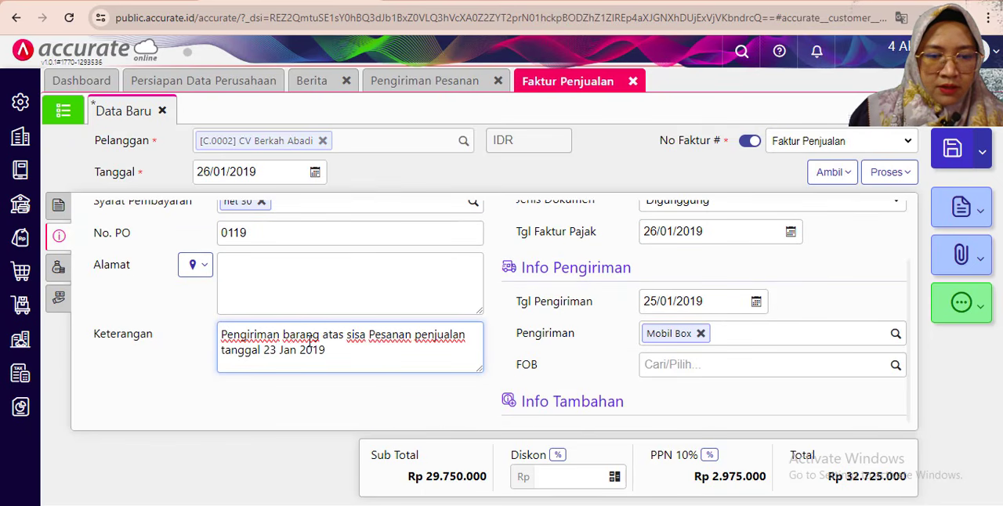
pyautogui.moveTo(285, 337); pyautogui.dragTo(320, 338)
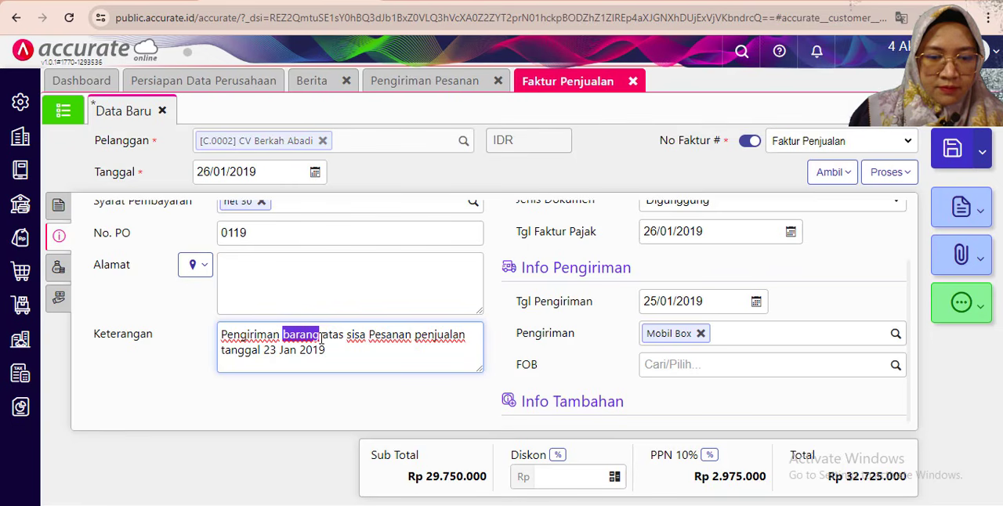
pyautogui.write('tagia')
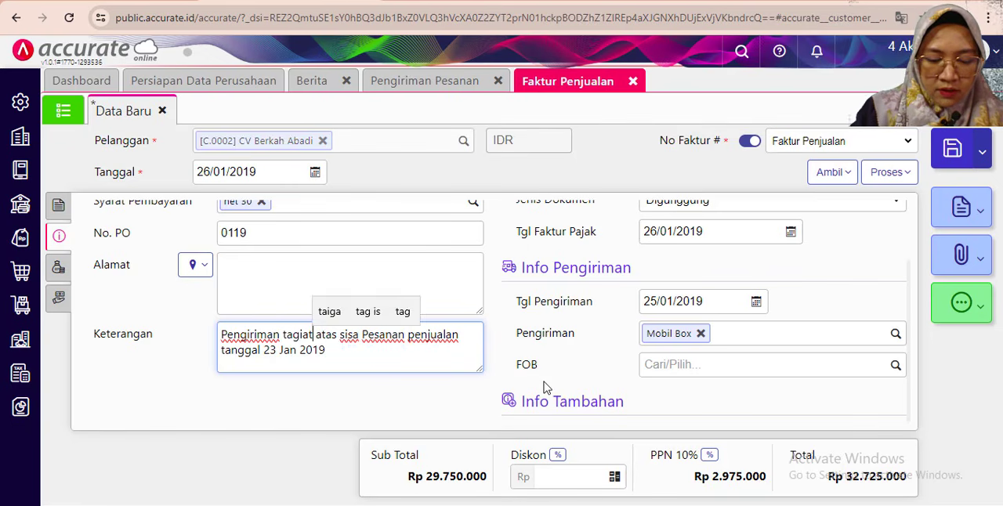
pyautogui.press('BackSpace')
pyautogui.write('han')
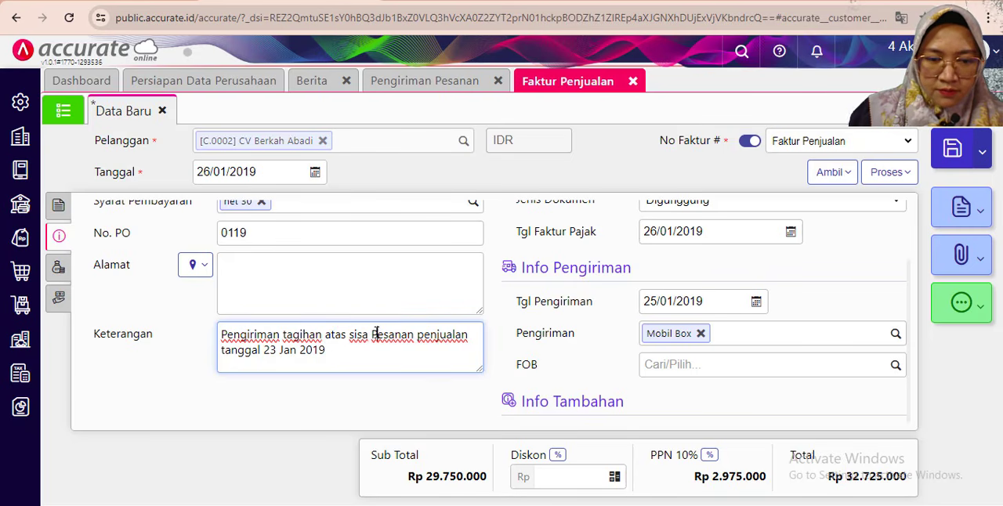
# - Replace "sisa Pesanan penjualan" in the invoice's Keterangan with "peniriman barang"
pyautogui.press('BackSpace')
pyautogui.press('BackSpace')
pyautogui.press('BackSpace')
pyautogui.press('BackSpace')
pyautogui.press('BackSpace')
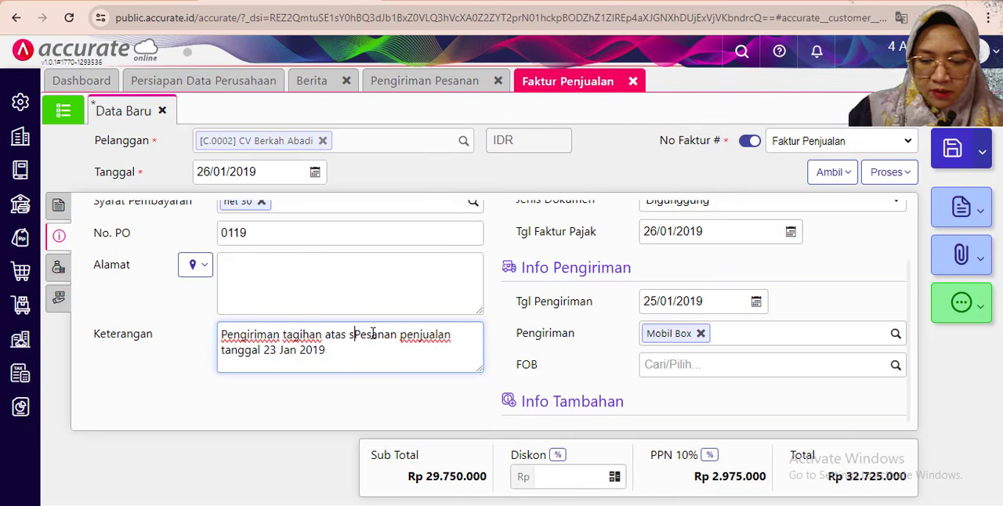
pyautogui.press('Delete')
pyautogui.press('Delete')
pyautogui.press('Delete')
pyautogui.press('Delete')
pyautogui.press('Delete')
pyautogui.press('Delete')
pyautogui.press('Delete')
pyautogui.press('Delete')
pyautogui.press('Delete')
pyautogui.press('Delete')
pyautogui.press('Delete')
pyautogui.press('Delete')
pyautogui.press('Delete')
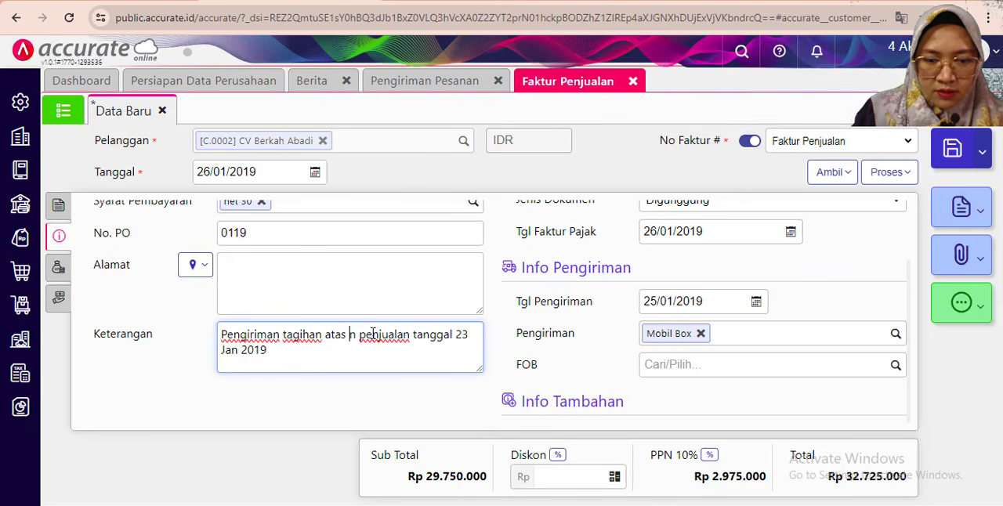
pyautogui.press('Delete')
pyautogui.press('Delete')
pyautogui.press('Delete')
pyautogui.press('Delete')
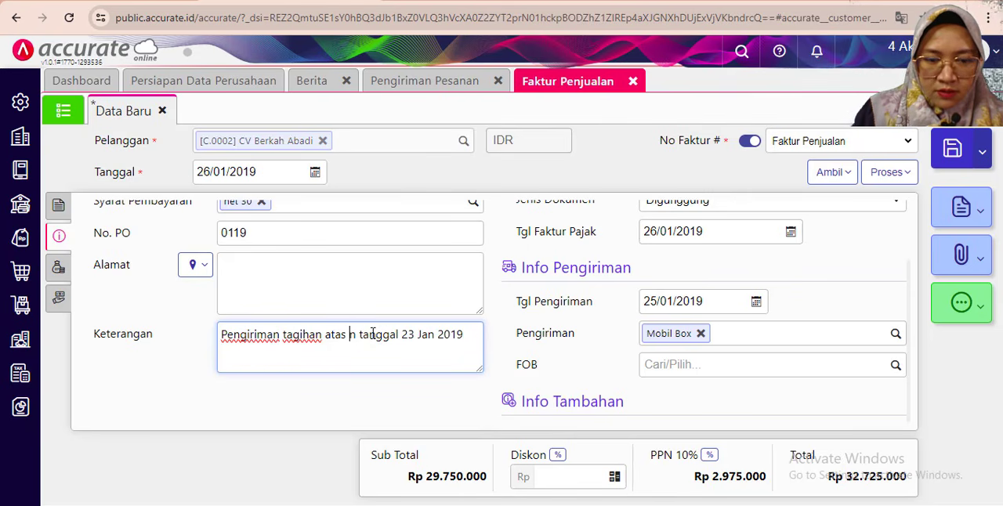
pyautogui.write('pen')
pyautogui.write('giriman bar')
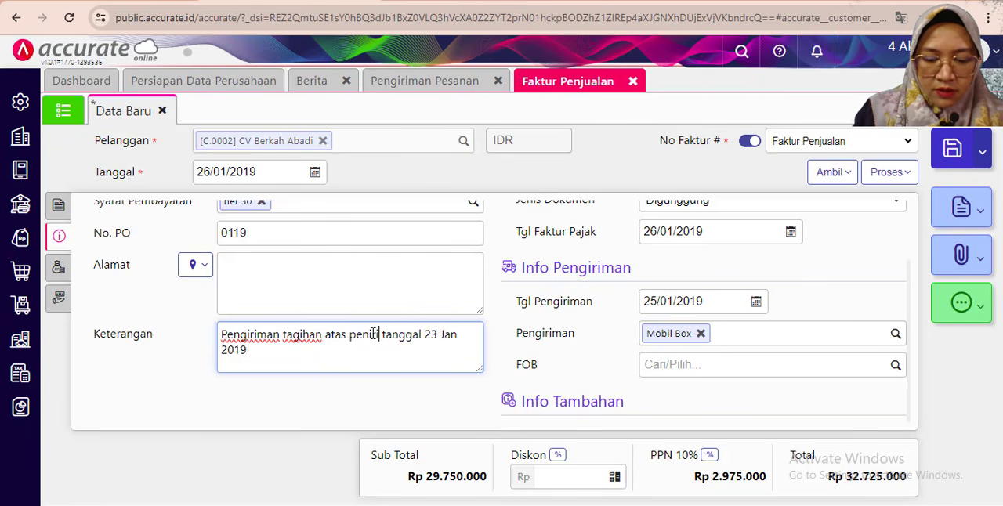
pyautogui.write('ang')
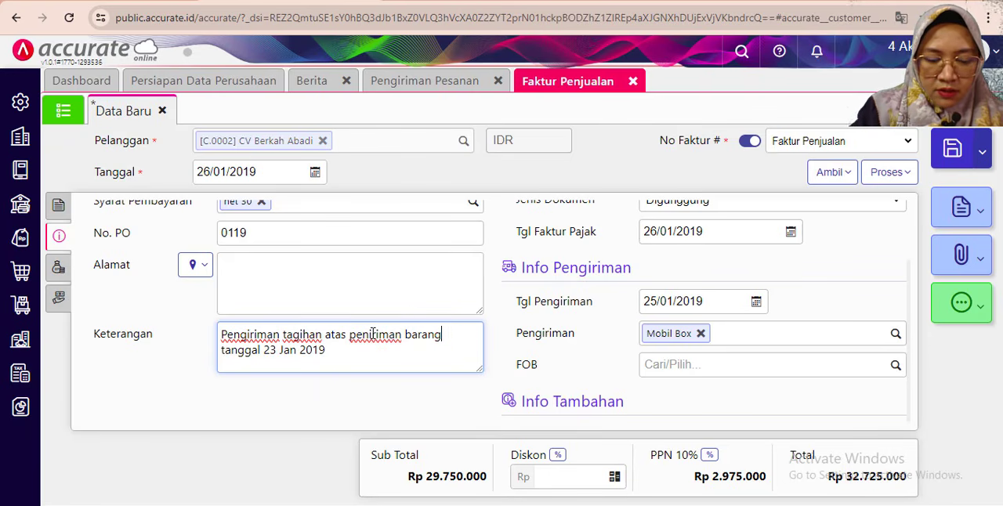
# - Change the date in the invoice's Keterangan to "24 dan 25 Jan 2019"
pyautogui.click(274, 350)
pyautogui.press('BackSpace')
pyautogui.write('4')
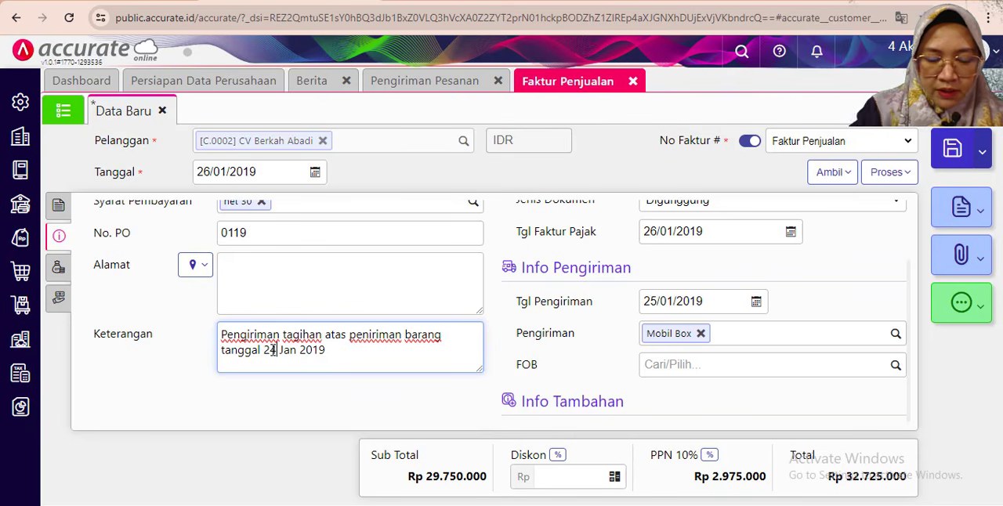
pyautogui.write(' dan 2 ')
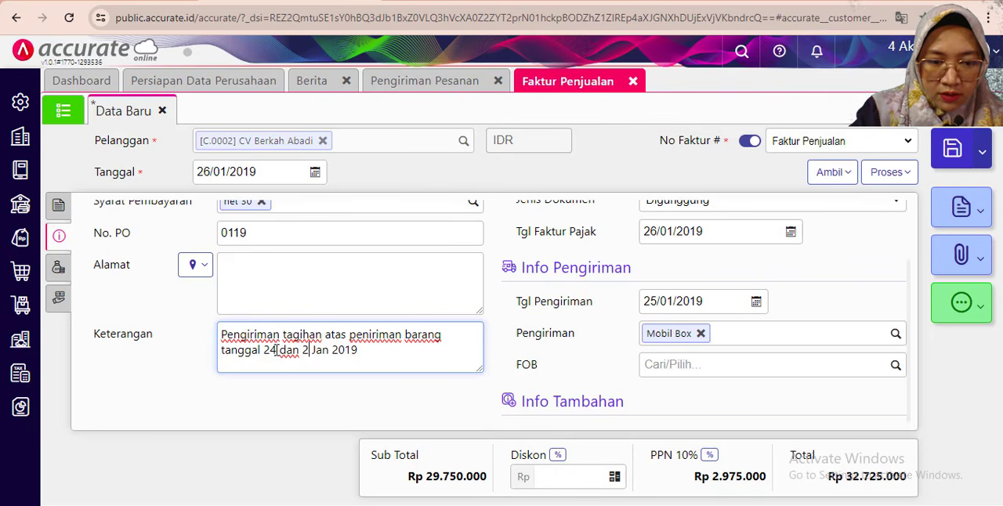
pyautogui.write('5')
pyautogui.click(363, 391)
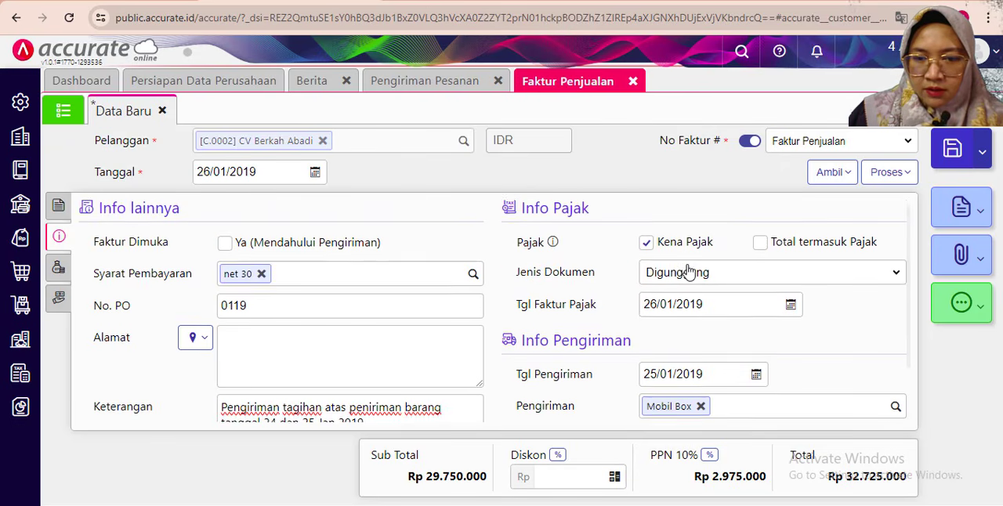
# - Review the invoice's additional info and the Rincian Barang details of its five item lines
pyautogui.scroll(1, 690, 274)
pyautogui.scroll(-1, 695, 341)
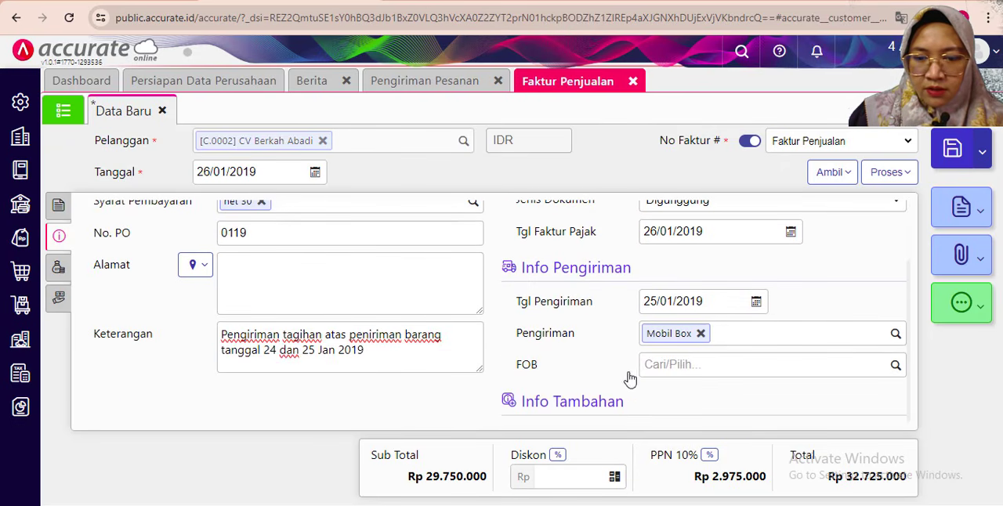
pyautogui.click(57, 208)
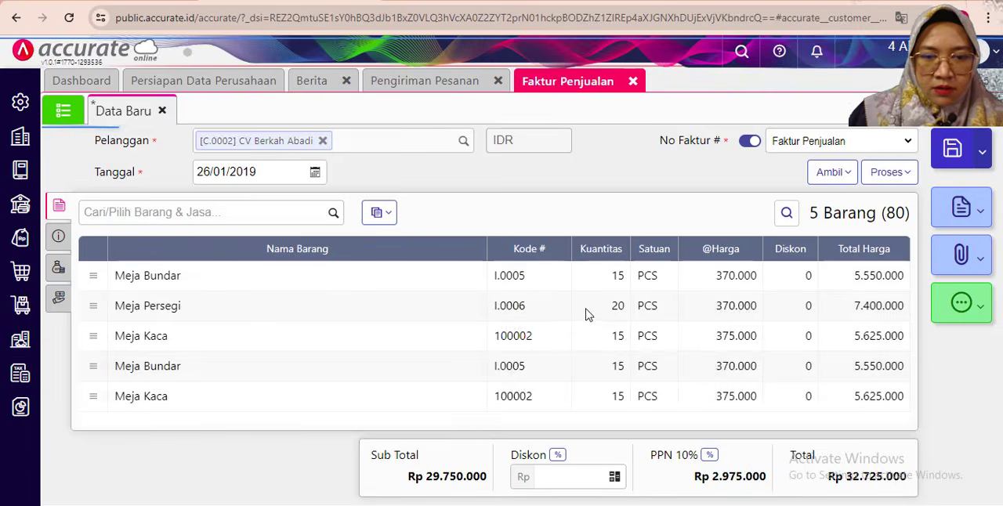
pyautogui.click(231, 287)
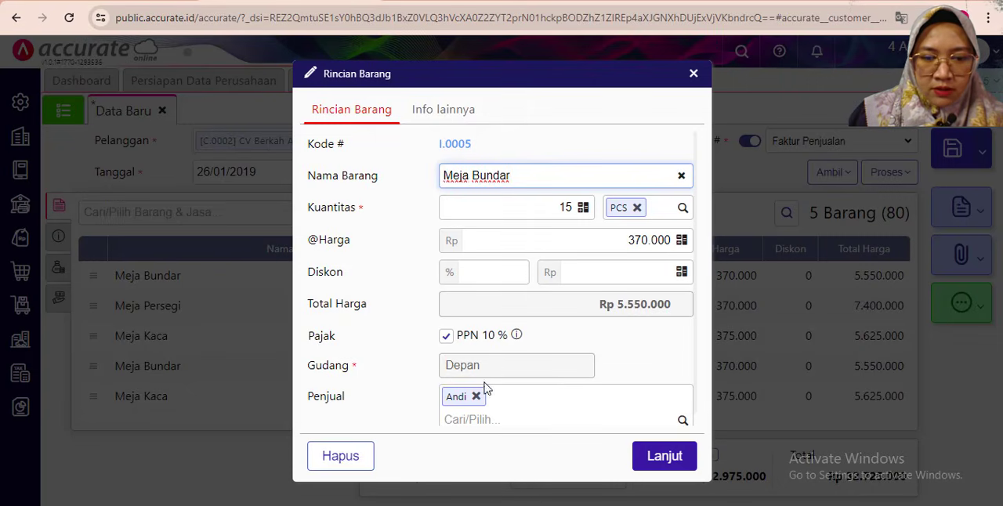
pyautogui.click(660, 459)
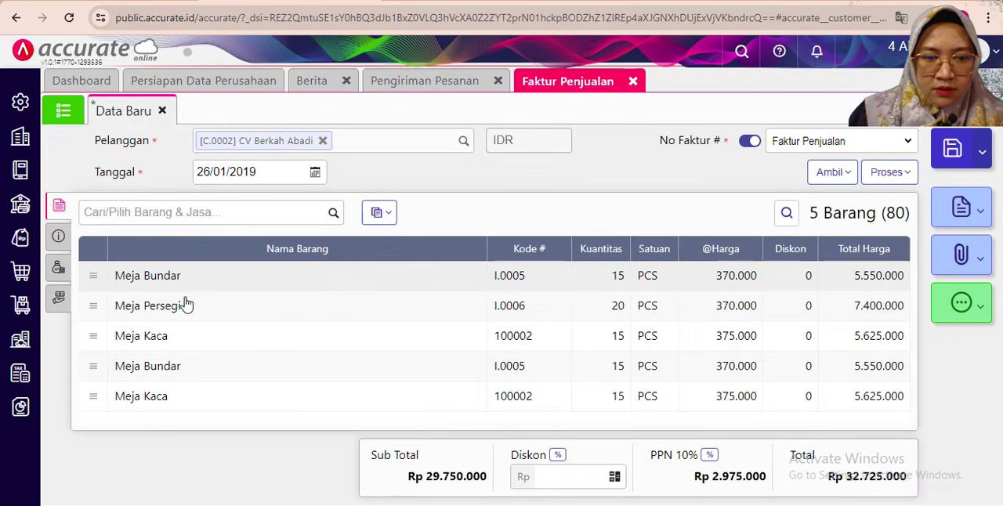
pyautogui.click(474, 315)
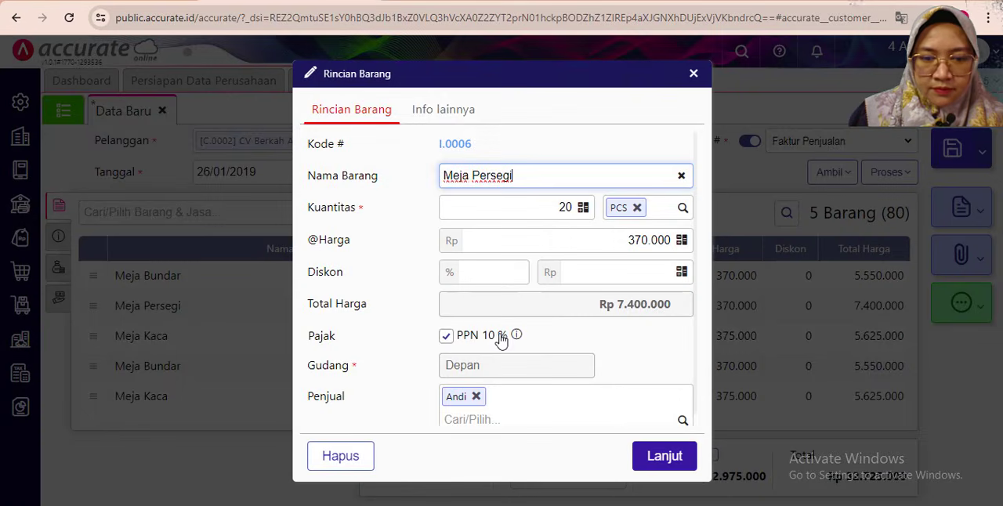
pyautogui.click(668, 462)
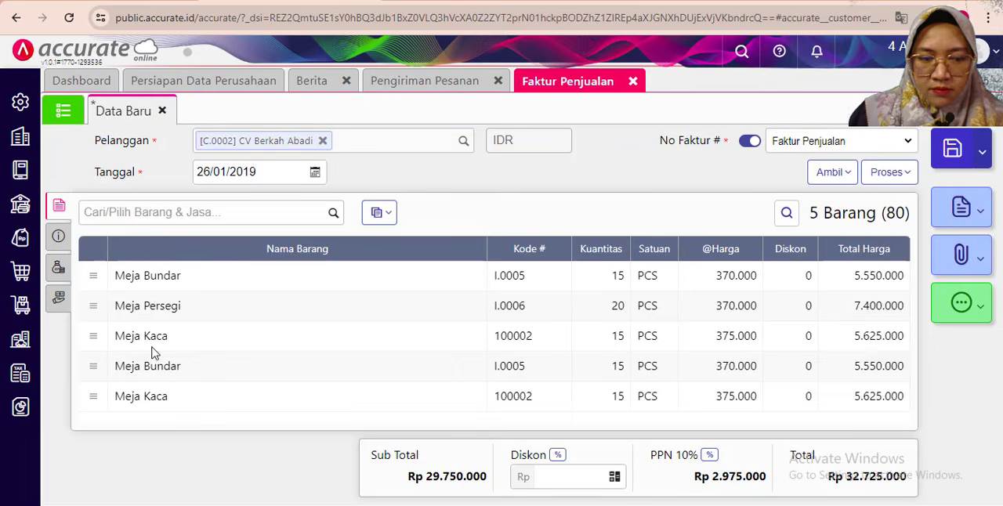
pyautogui.click(344, 373)
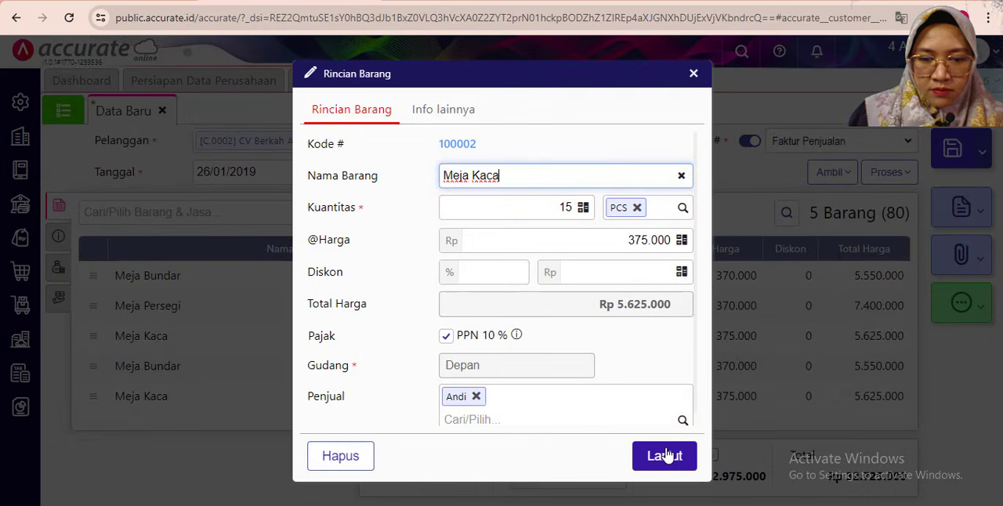
pyautogui.click(667, 459)
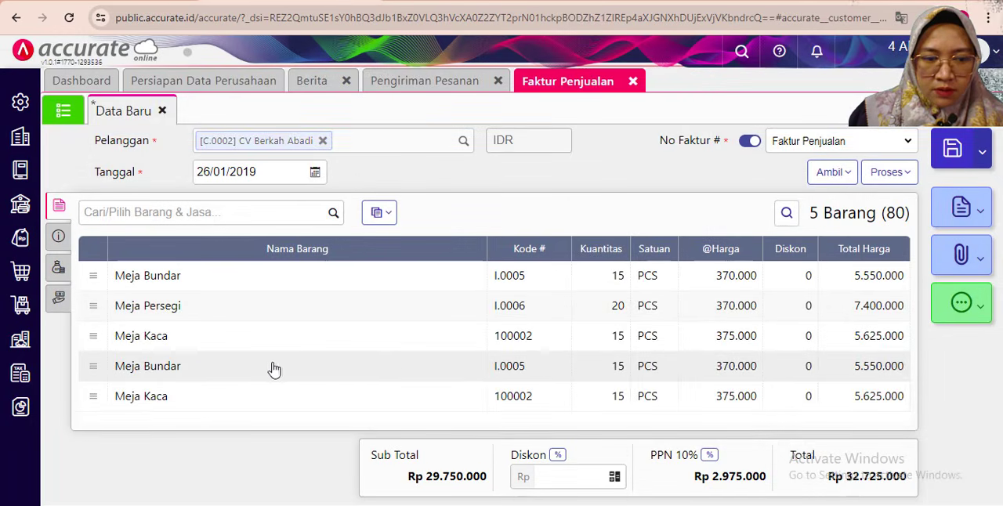
pyautogui.click(406, 365)
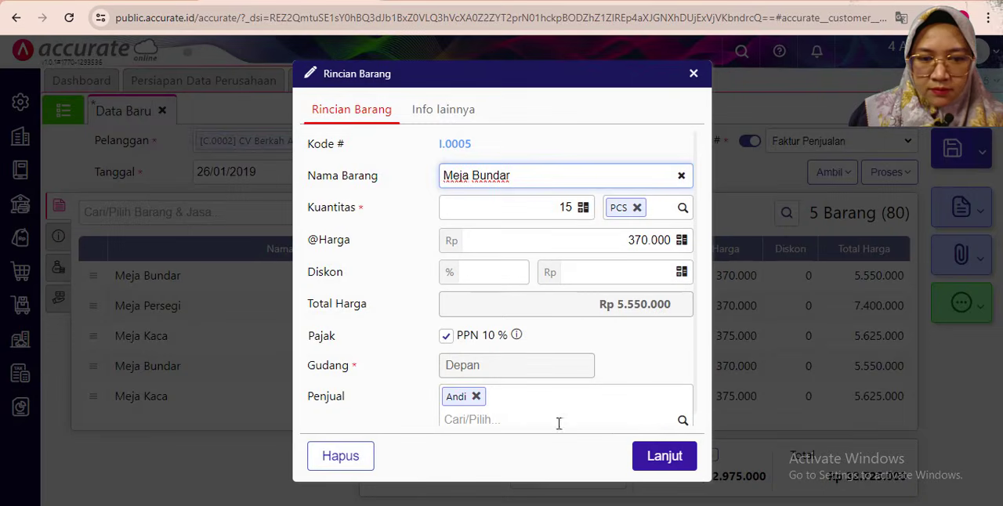
pyautogui.click(665, 455)
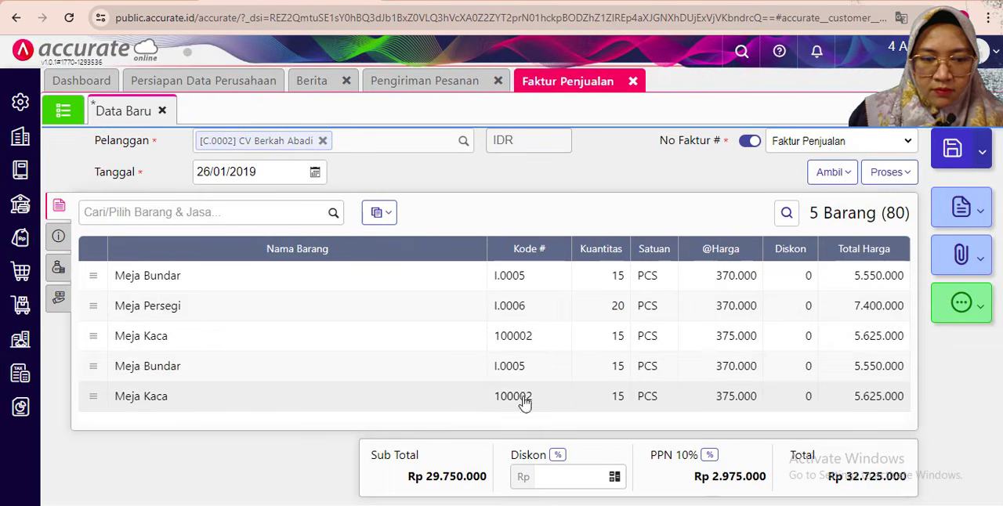
pyautogui.click(696, 402)
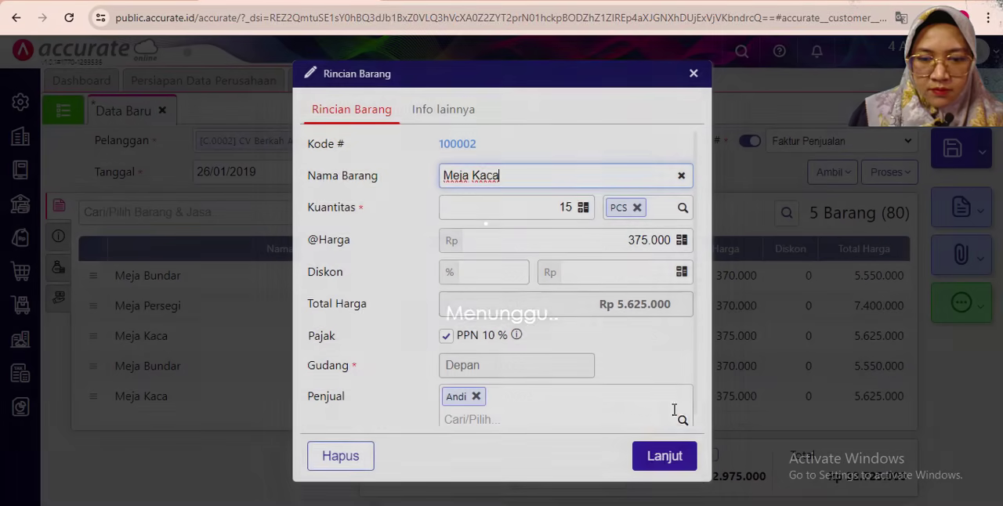
pyautogui.click(658, 459)
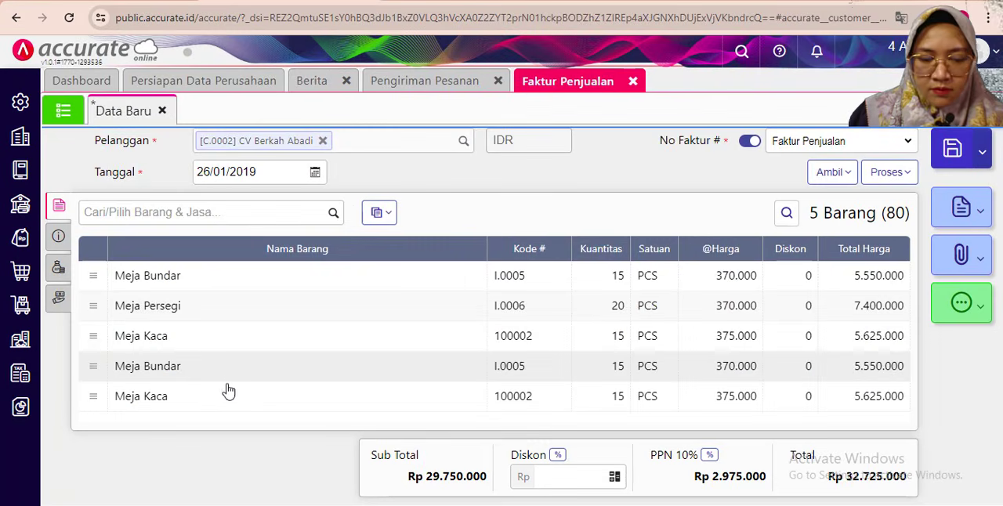
# - Recheck the invoice's additional info and save the CV Berkah Abadi Faktur Penjualan
pyautogui.click(59, 236)
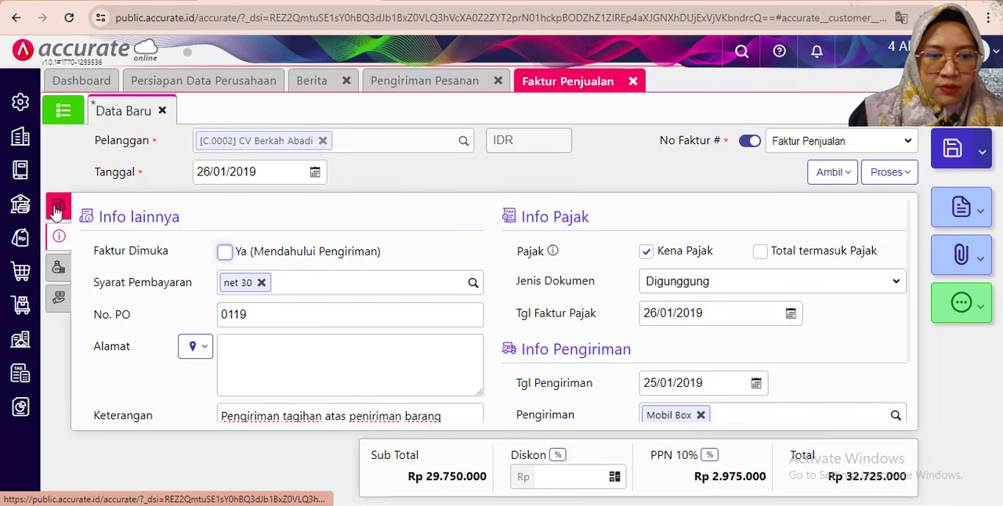
pyautogui.click(60, 210)
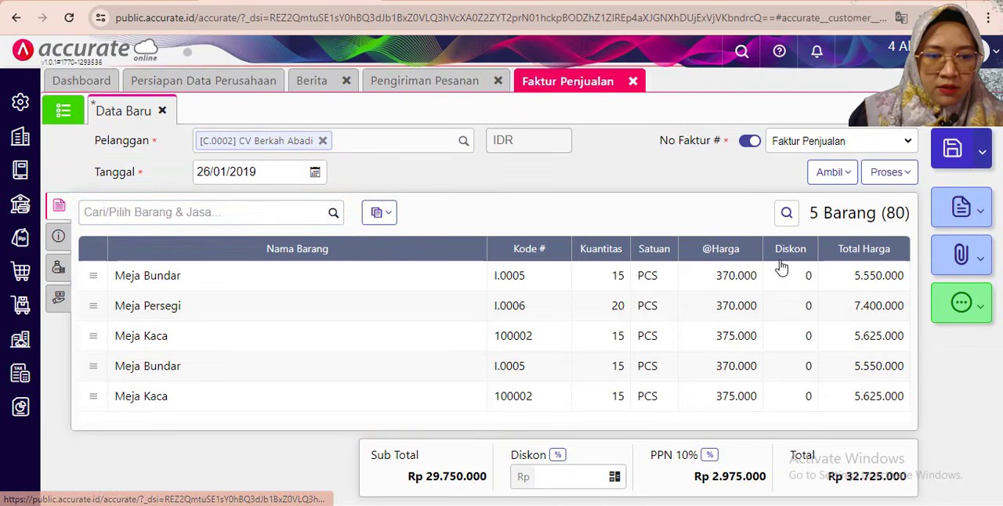
pyautogui.click(952, 151)
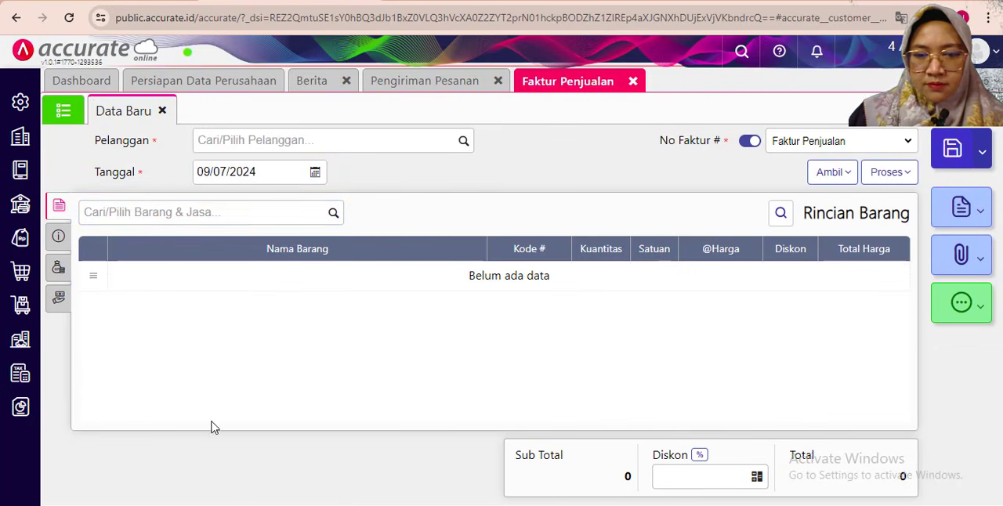
# - Close the Faktur Penjualan and Pengiriman Pesanan forms and open a new Uang Muka Penjualan for the exercise PDF's next transaction
pyautogui.click(452, 505)
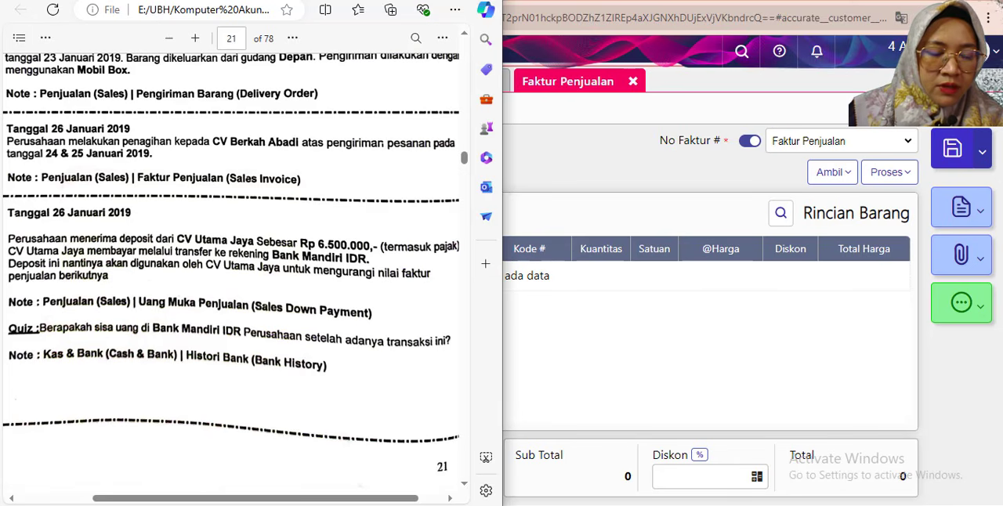
pyautogui.click(579, 344)
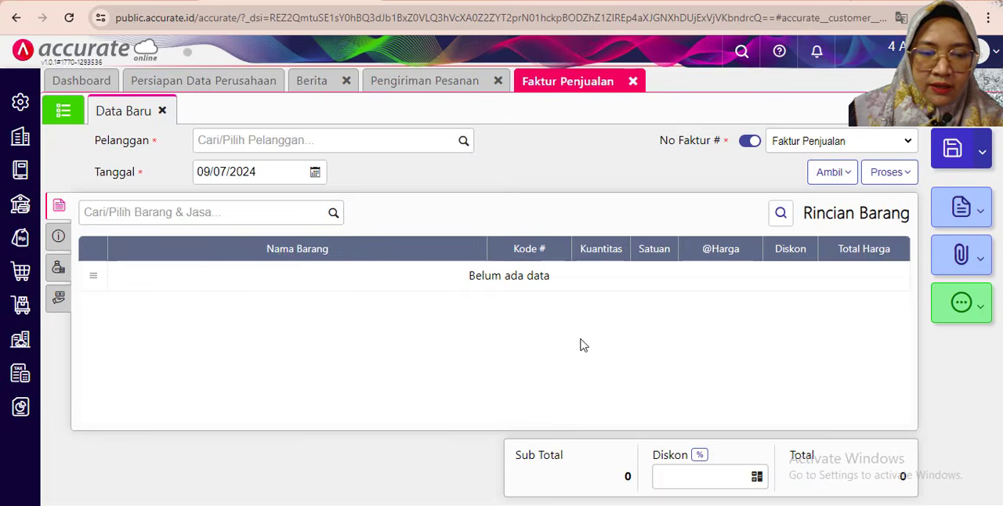
pyautogui.click(633, 82)
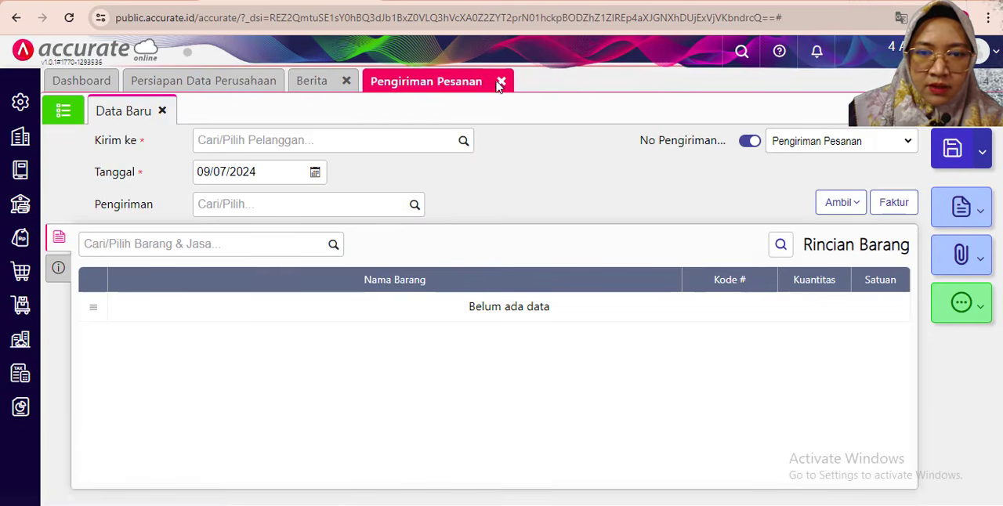
pyautogui.click(501, 82)
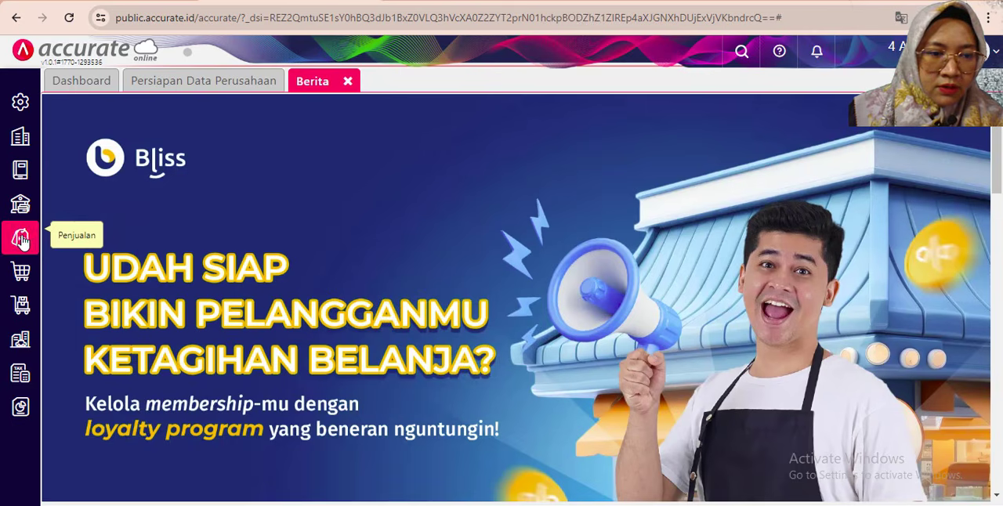
pyautogui.click(21, 240)
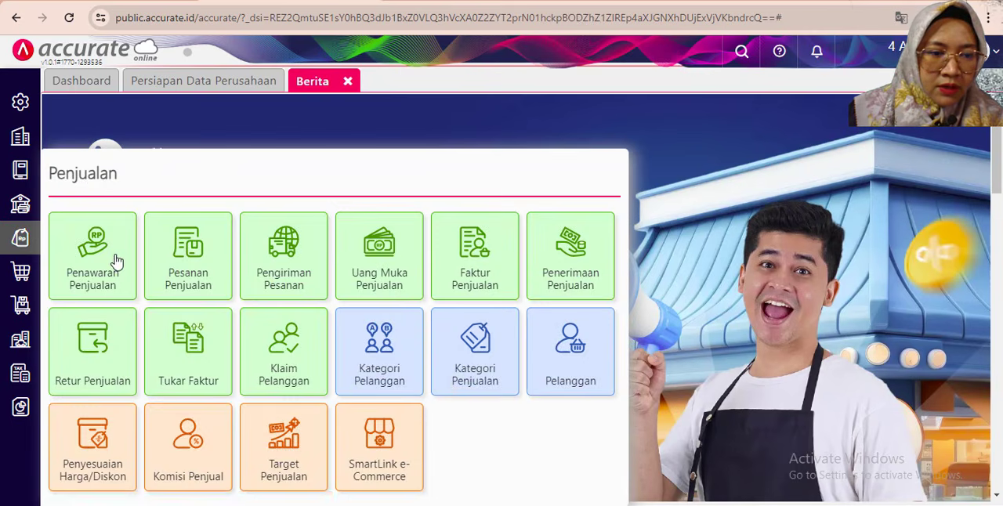
pyautogui.click(404, 268)
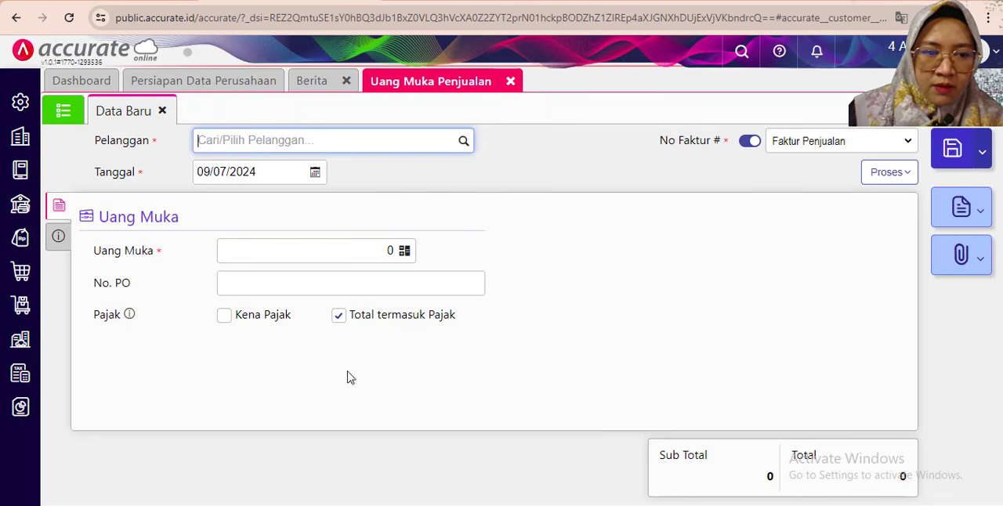
# - Set the down payment's customer to CV Utama Jaya and its date to 26/01/2019
pyautogui.hotkey('alt', 'Tab')
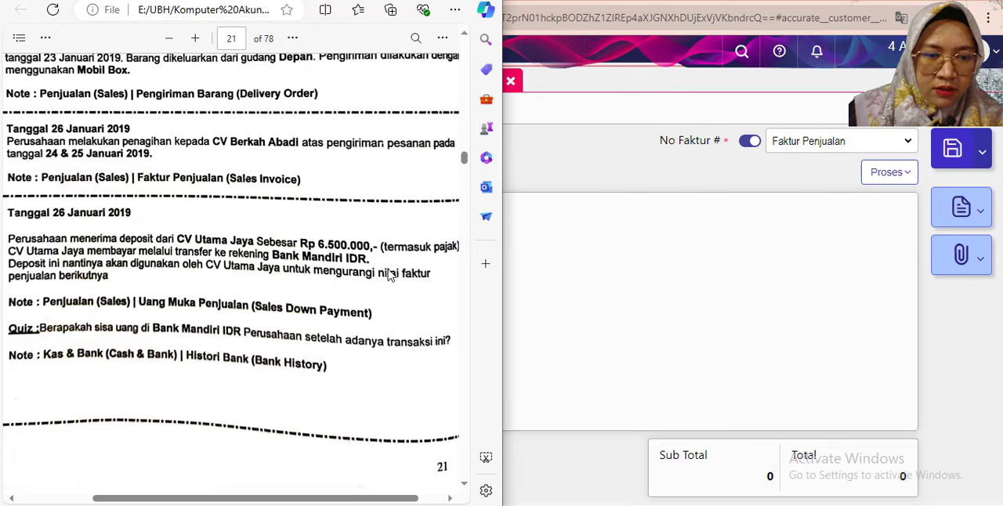
pyautogui.hotkey('alt', 'Tab')
pyautogui.click(286, 139)
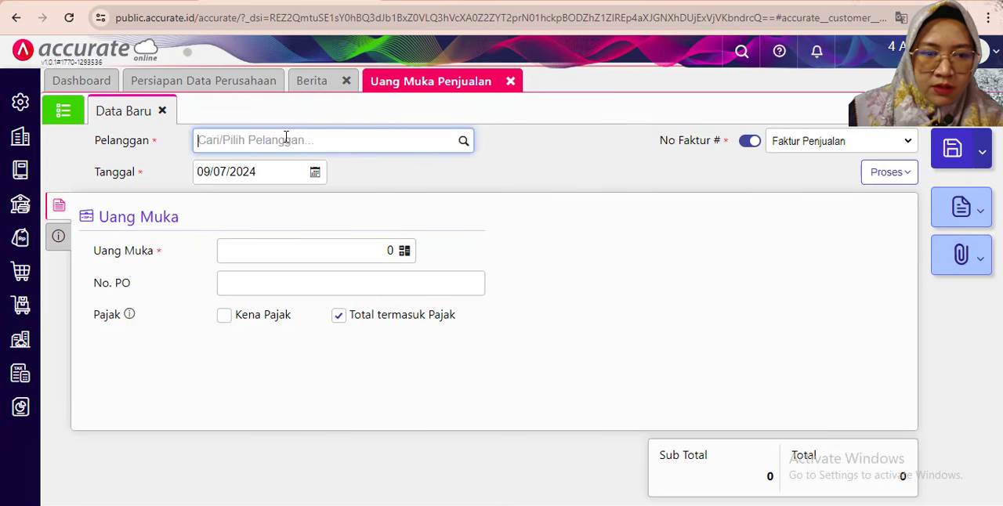
pyautogui.write('utama')
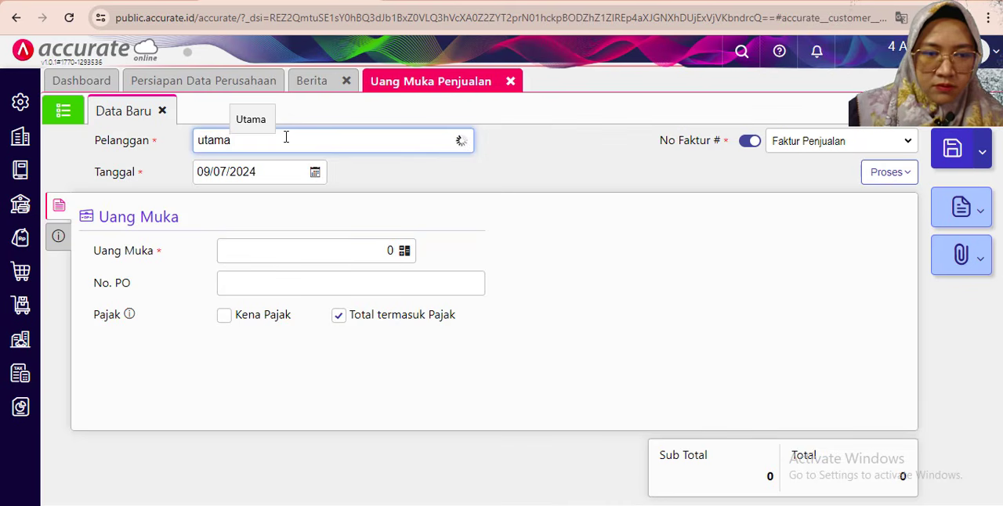
pyautogui.click(274, 174)
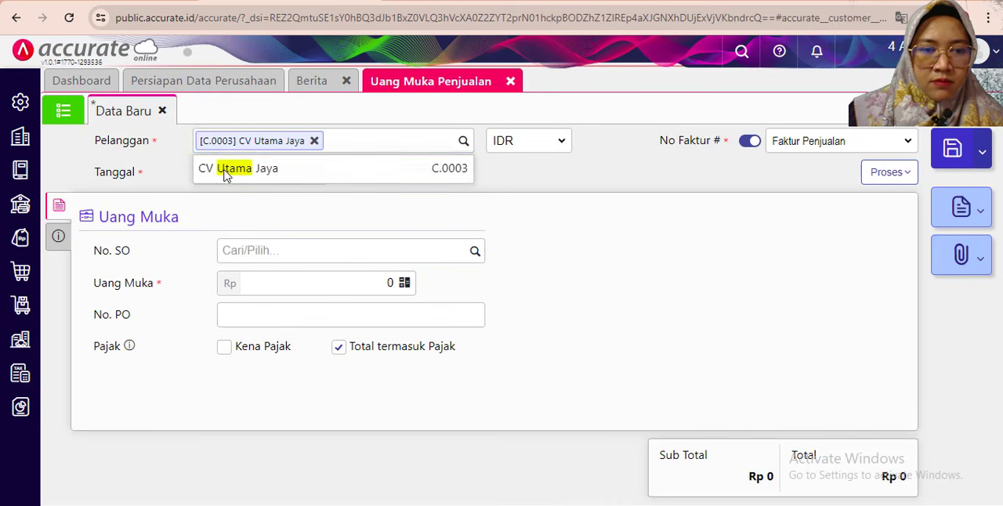
pyautogui.click(205, 172)
pyautogui.write('260')
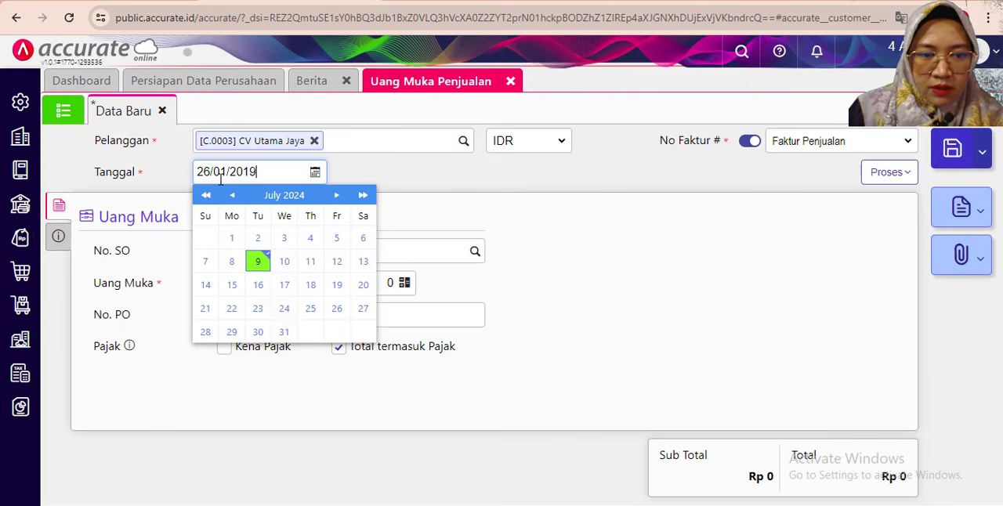
pyautogui.click(415, 188)
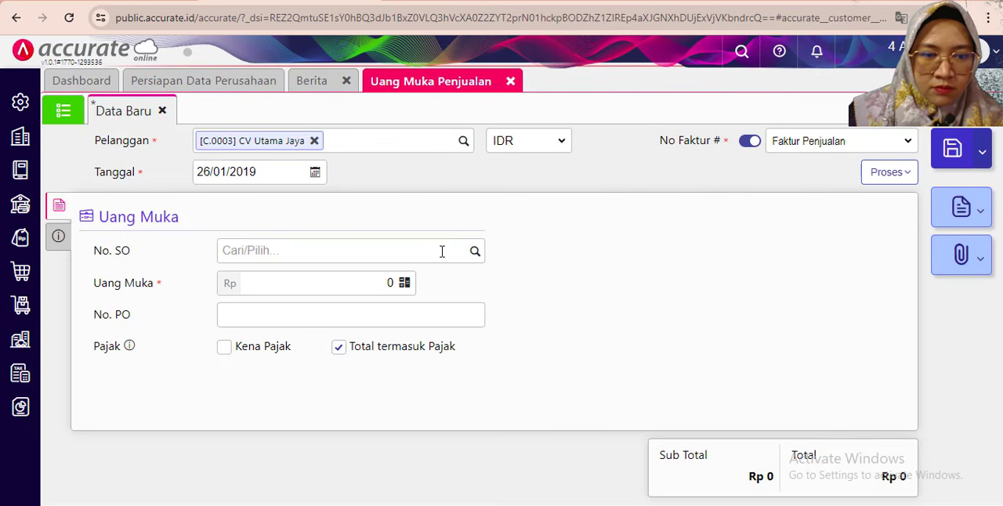
# - Enter 6.500.000 as the Uang Muka amount
pyautogui.click(317, 285)
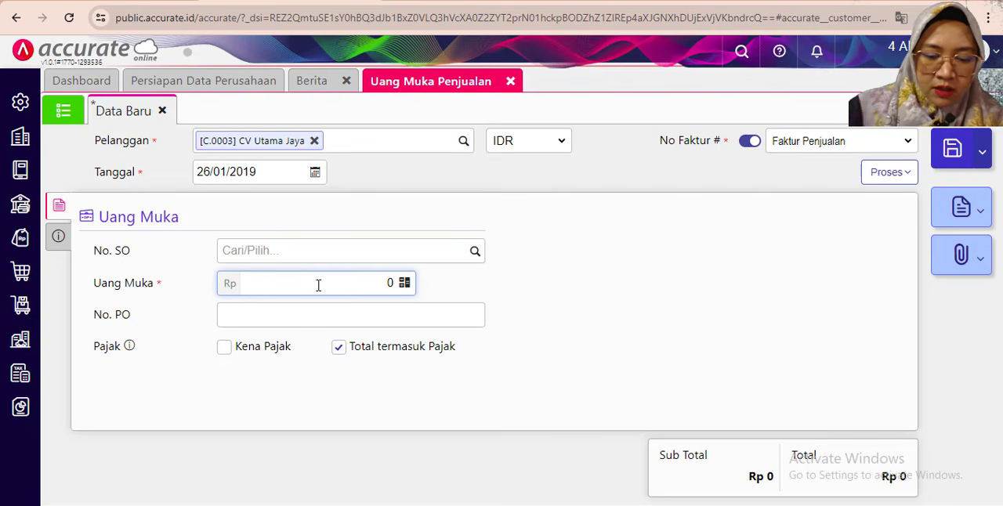
pyautogui.write('650.000')
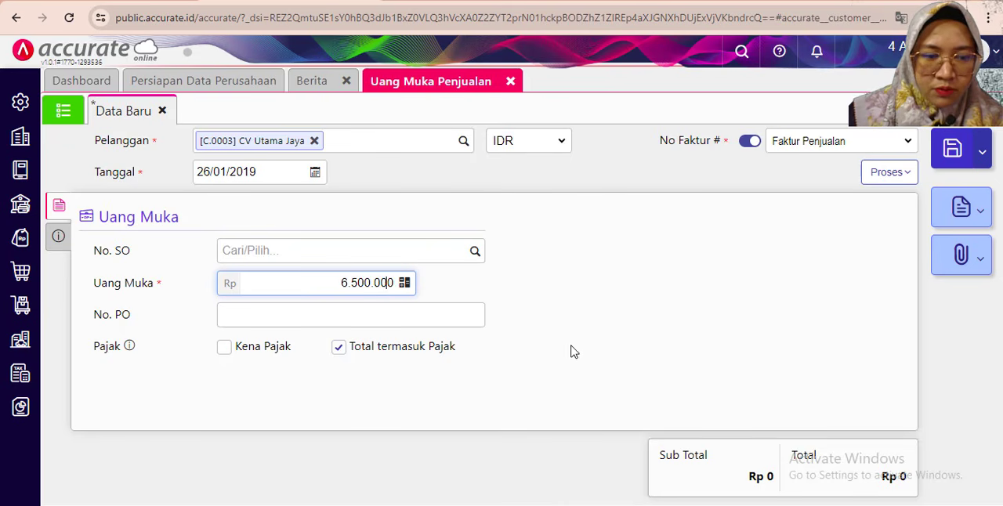
pyautogui.click(613, 319)
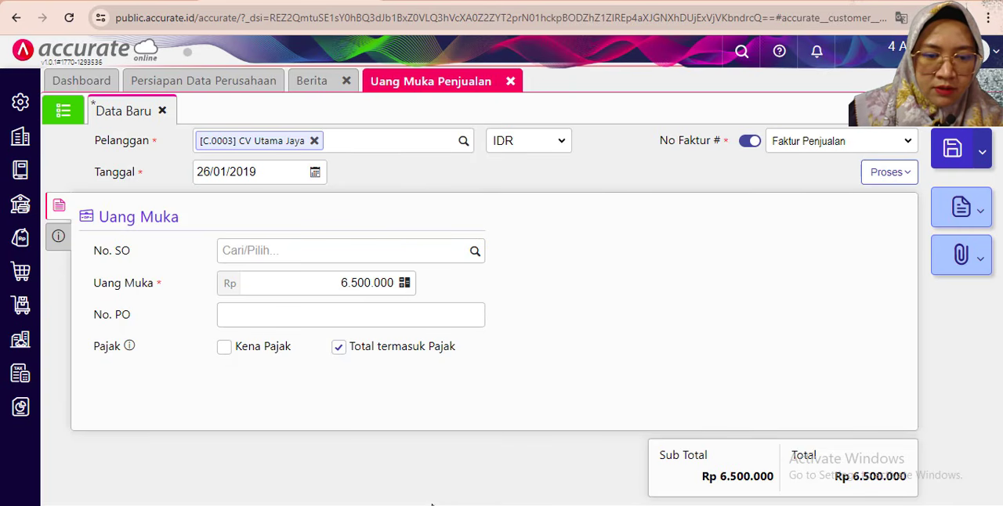
# - Mark the down payment as Kena Pajak and choose Pajak Pertambahan Nilai as its PPN
pyautogui.click(224, 347)
pyautogui.click(474, 371)
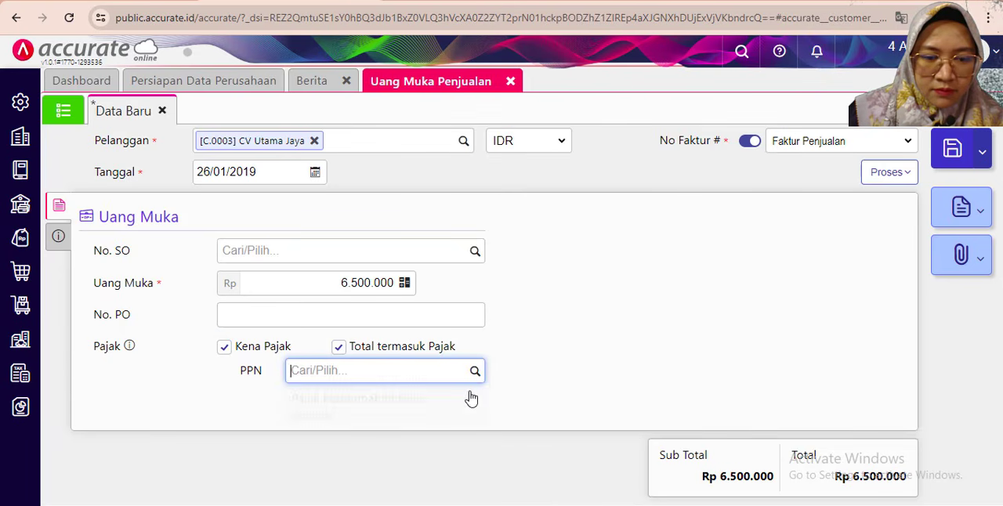
pyautogui.click(432, 408)
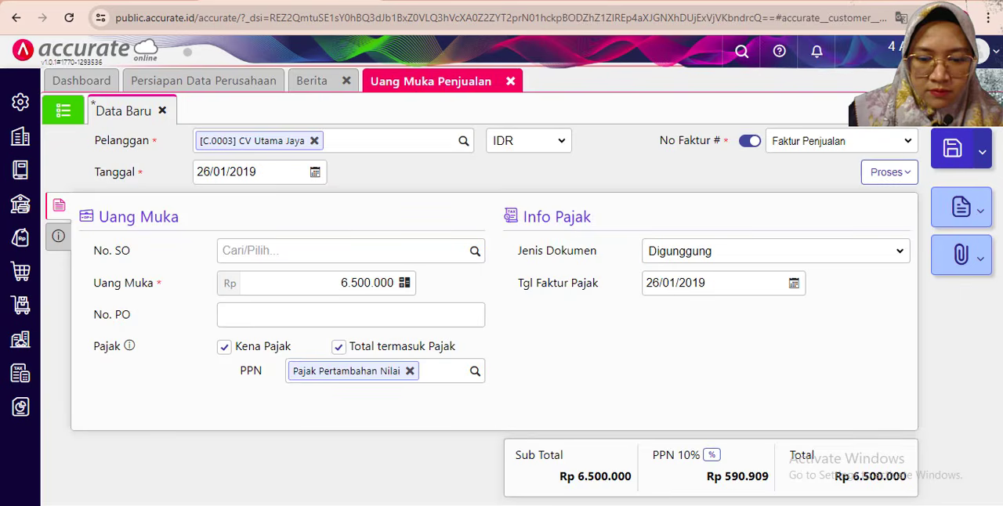
# - Check the deposit transaction in the exercise PDF and enter "Uang Muka dari CV Utama Jaya" as the down payment's Keterangan
pyautogui.click(766, 504)
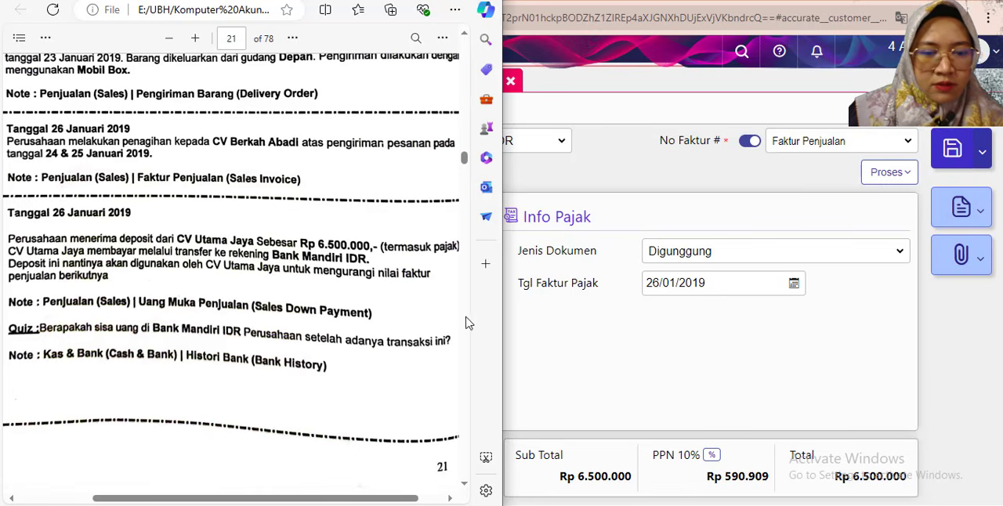
pyautogui.click(579, 380)
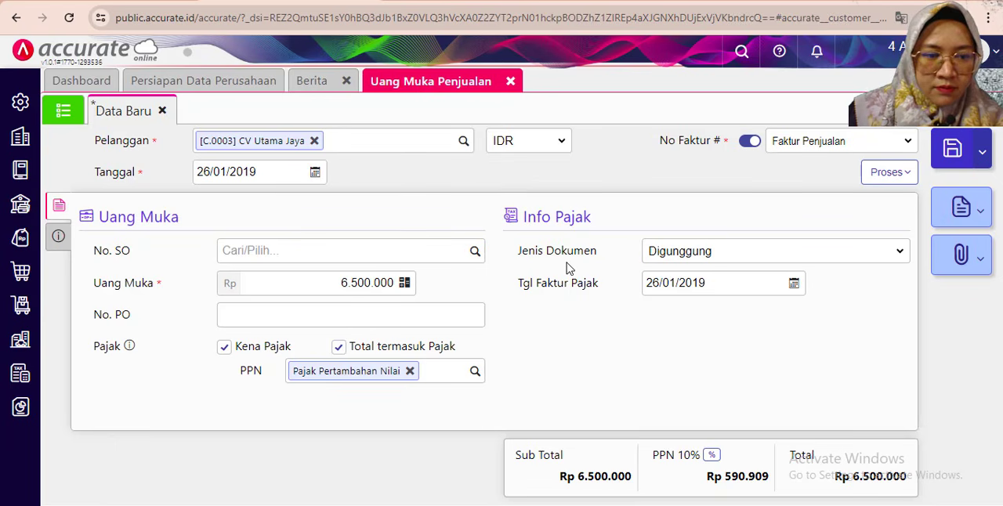
pyautogui.click(58, 237)
pyautogui.click(252, 368)
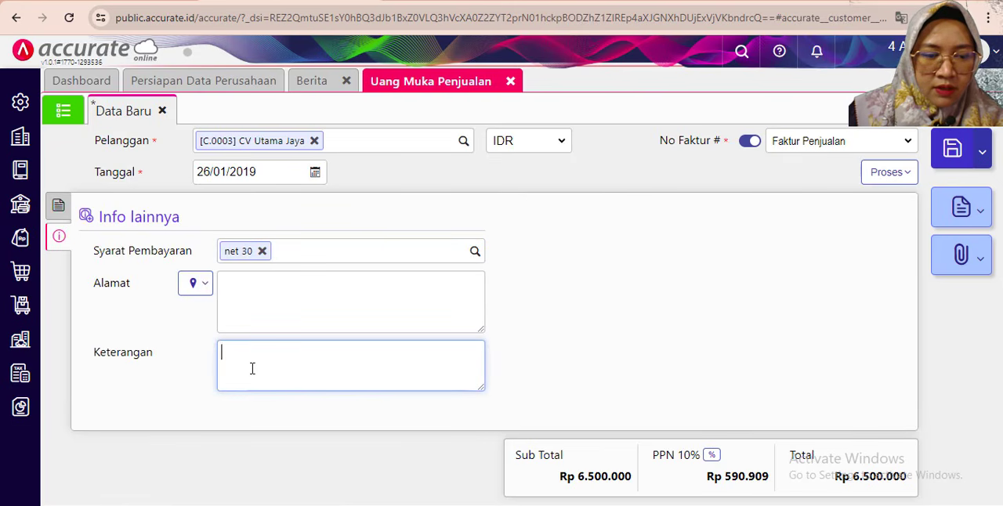
pyautogui.write('Uang ')
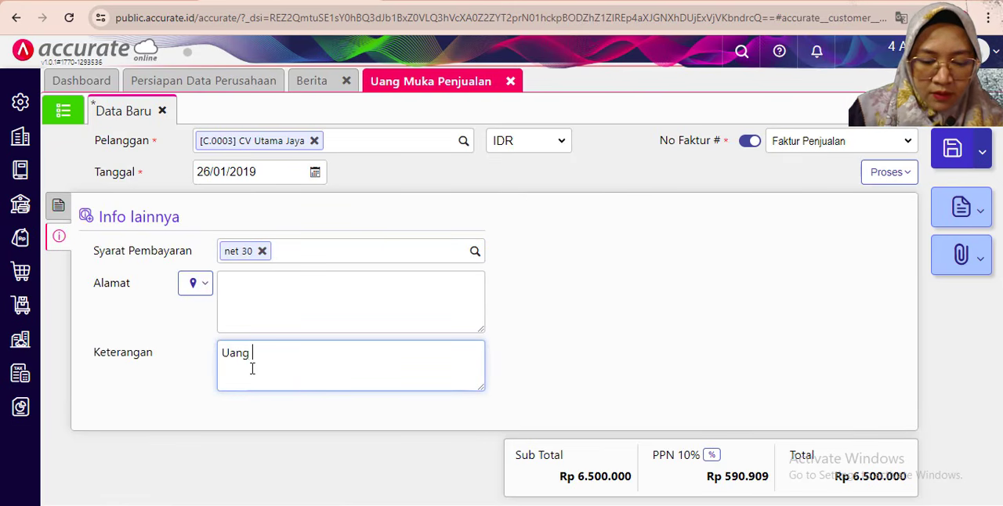
pyautogui.write('Muka da')
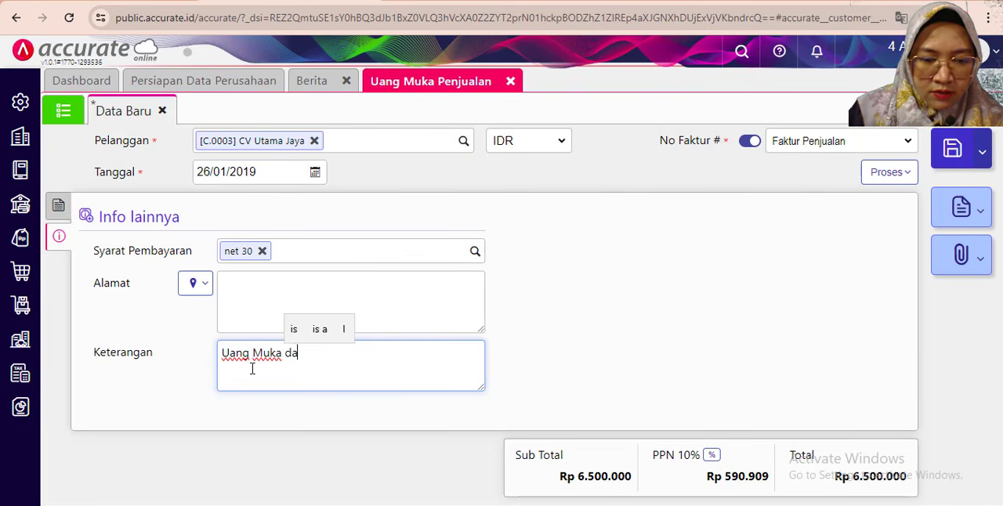
pyautogui.write('ri ')
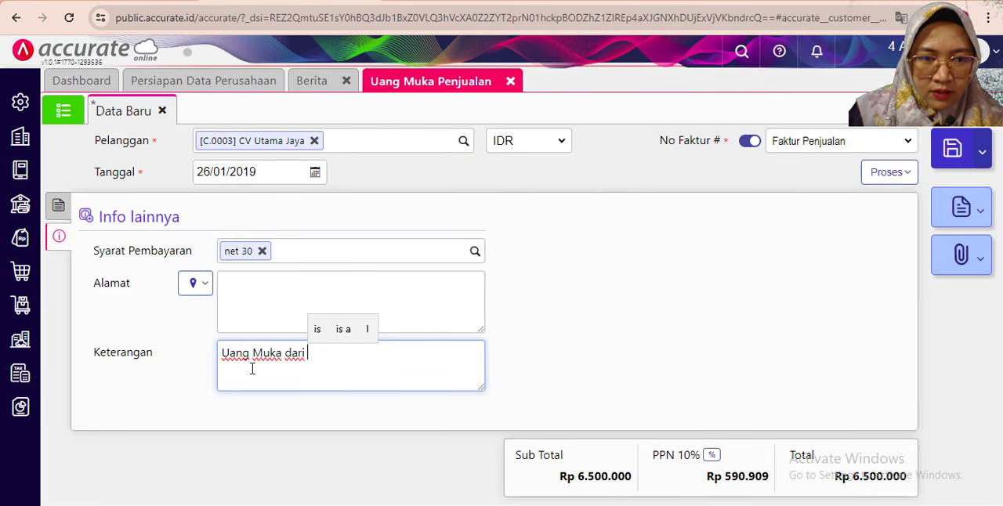
pyautogui.write('CV Uta')
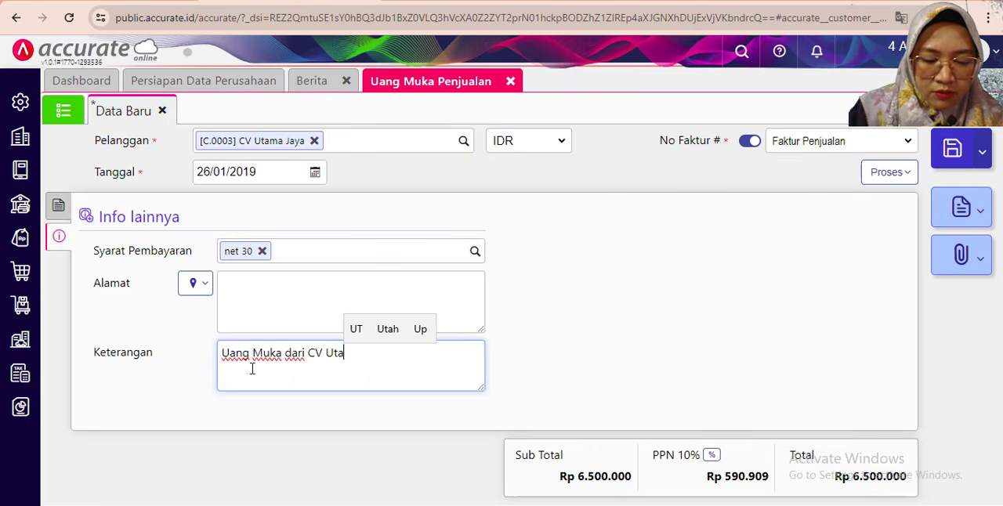
pyautogui.write('ma Jaya')
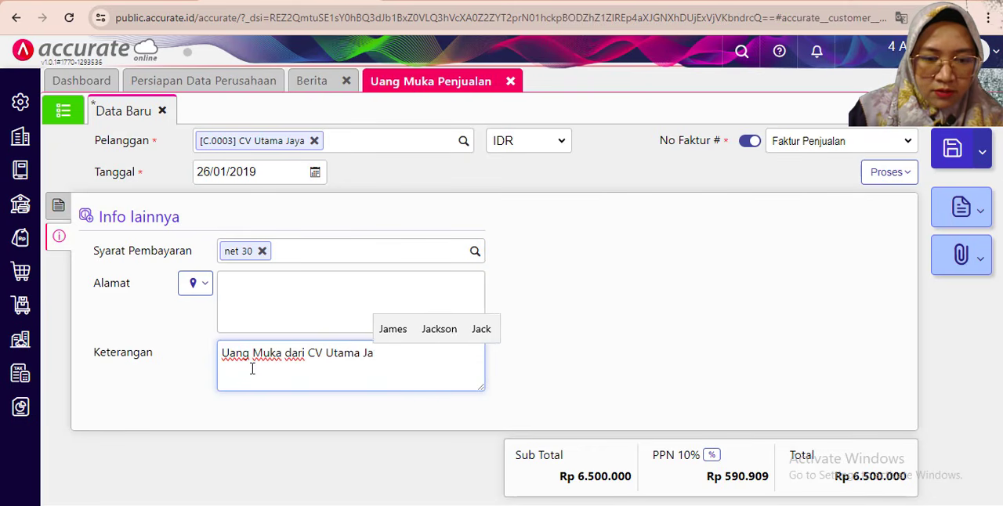
pyautogui.click(554, 249)
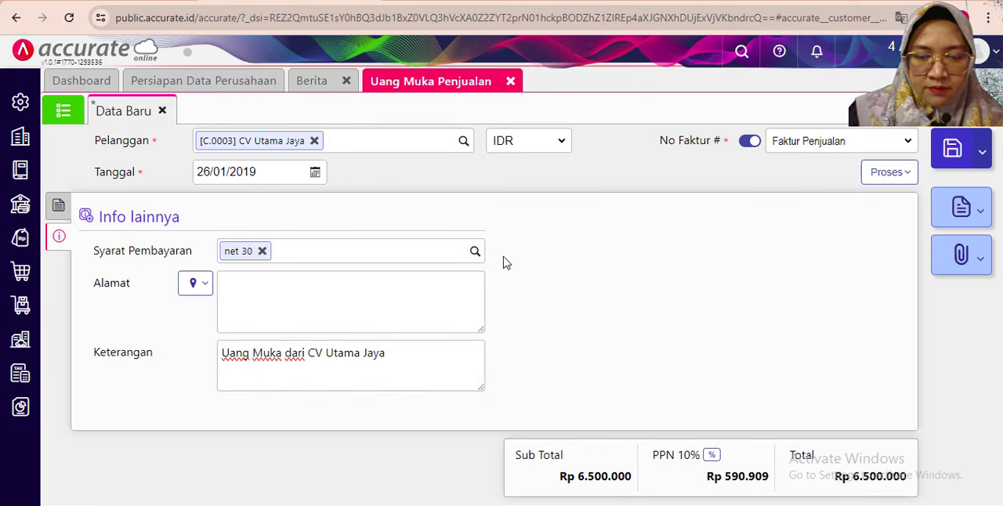
# - Process the down payment into a Pembayaran, with Bank Mandiri IDR as the receiving bank
pyautogui.click(53, 206)
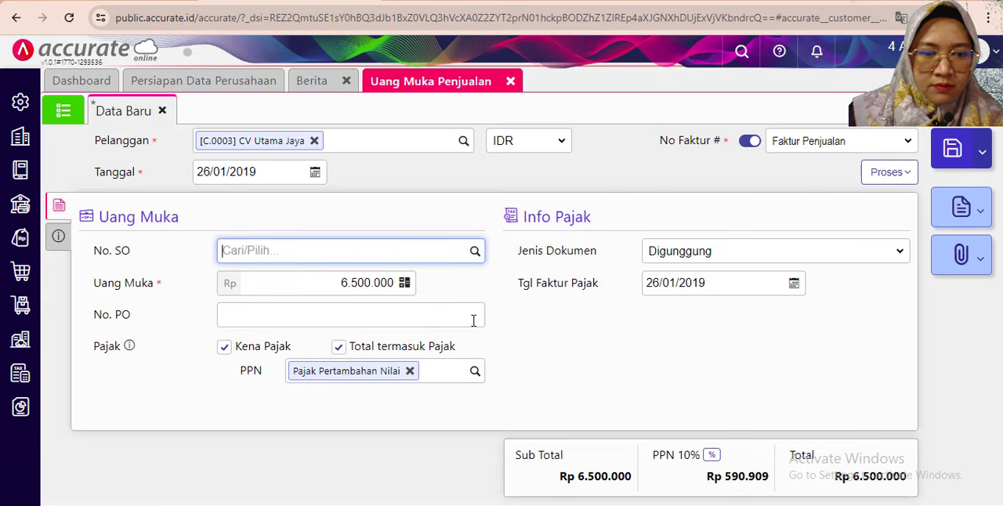
pyautogui.click(537, 385)
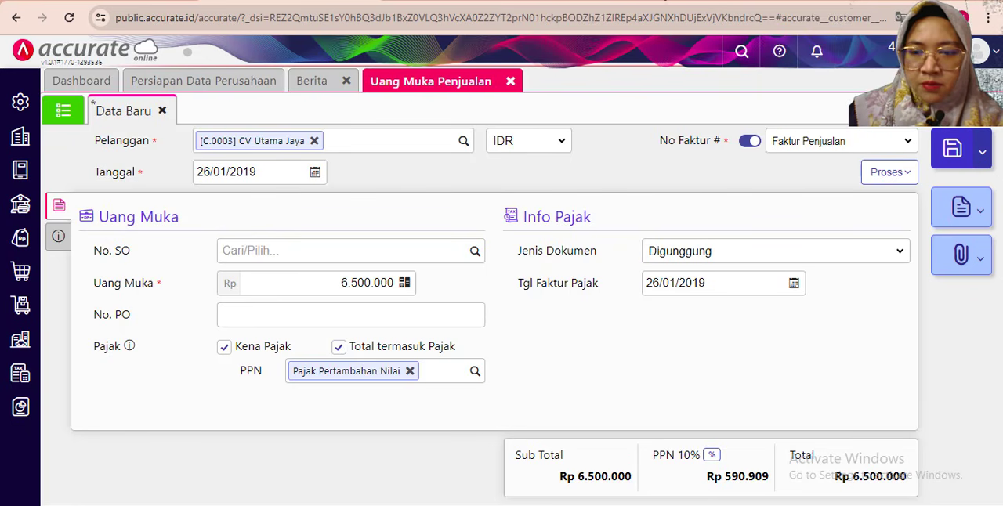
pyautogui.click(889, 174)
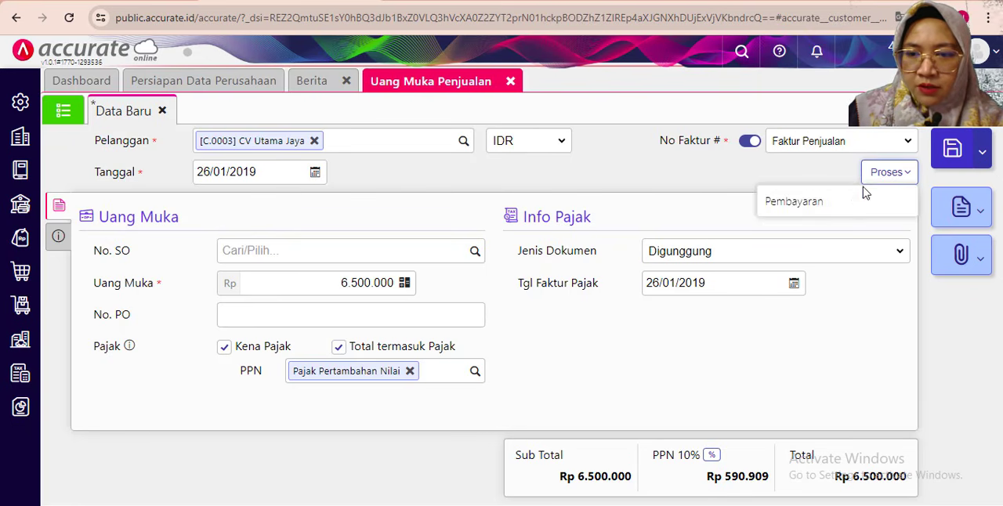
pyautogui.click(830, 202)
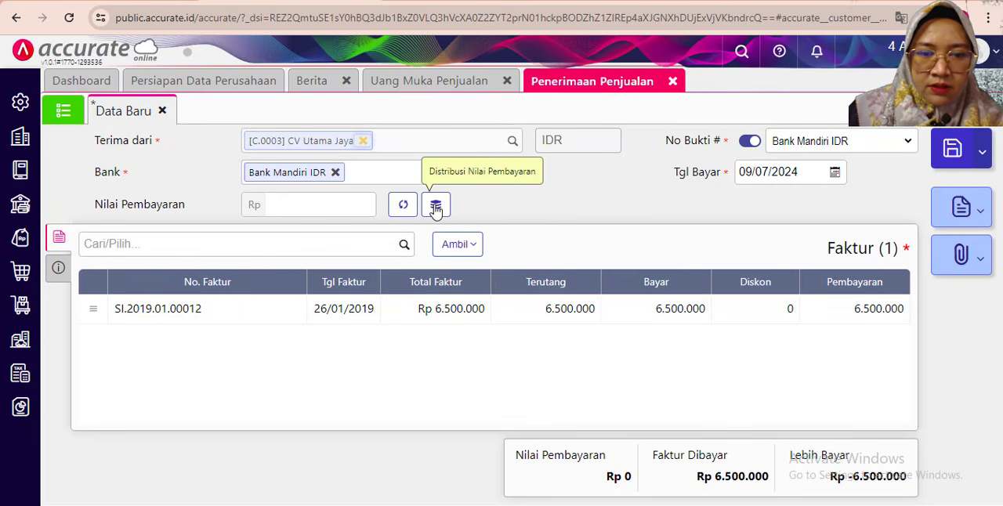
# - Set the sales receipt's Metode Bayar to Transfer Bank
pyautogui.click(59, 268)
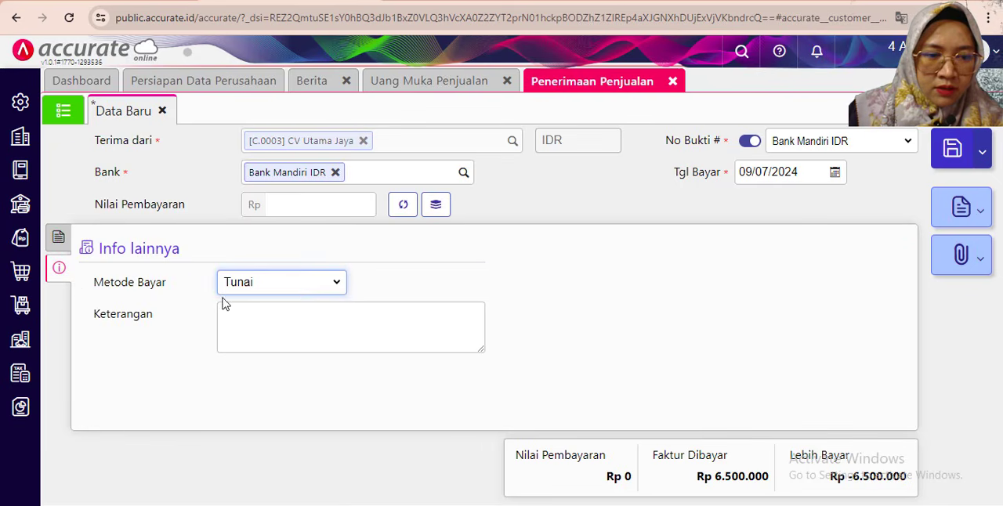
pyautogui.click(296, 286)
pyautogui.click(285, 330)
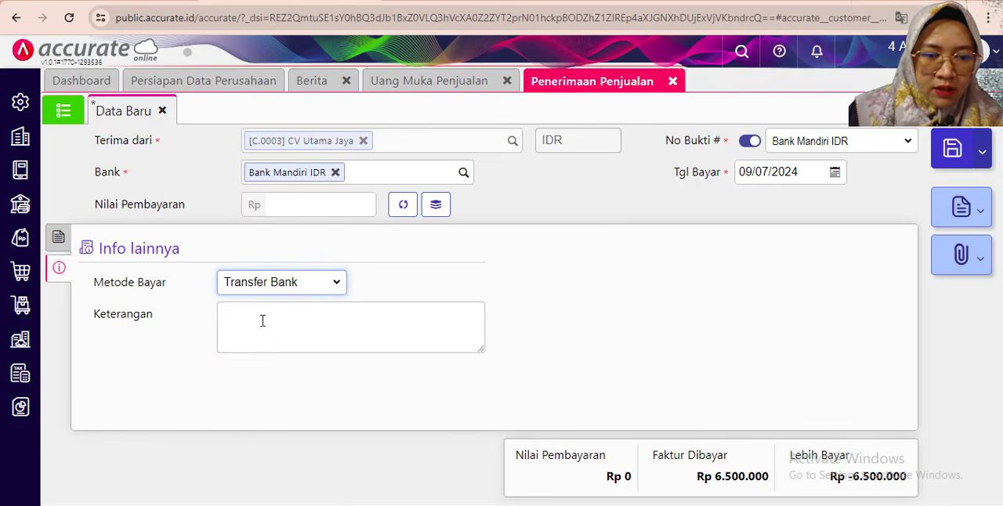
# - Enter "Penerimaan Uang Muka dari CV Utama Jaya" as the sales receipt's Keterangan
pyautogui.click(263, 320)
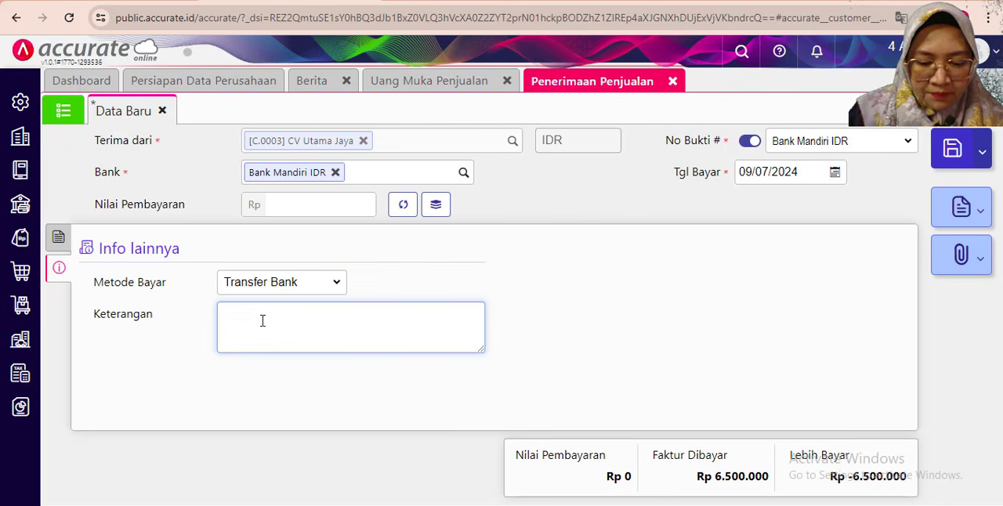
pyautogui.write('Peneri')
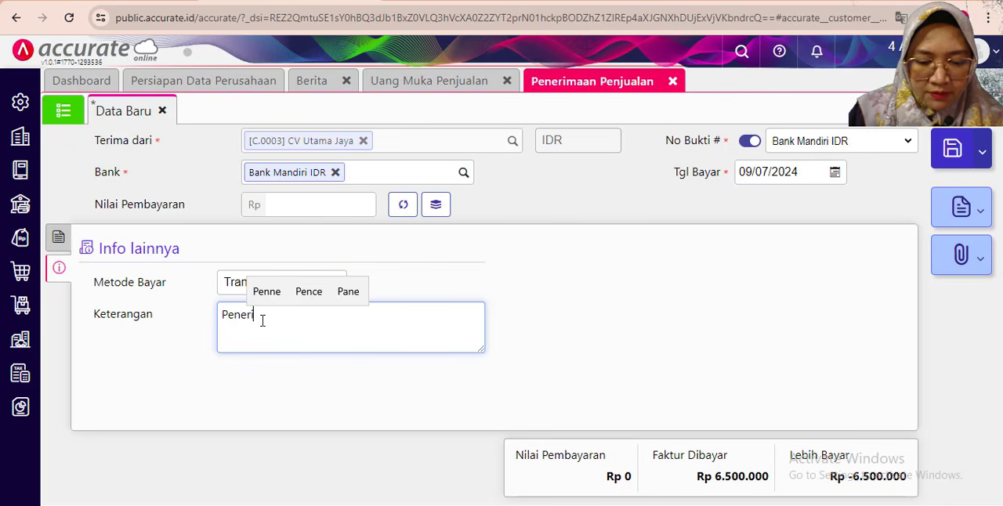
pyautogui.write('maan Uanga')
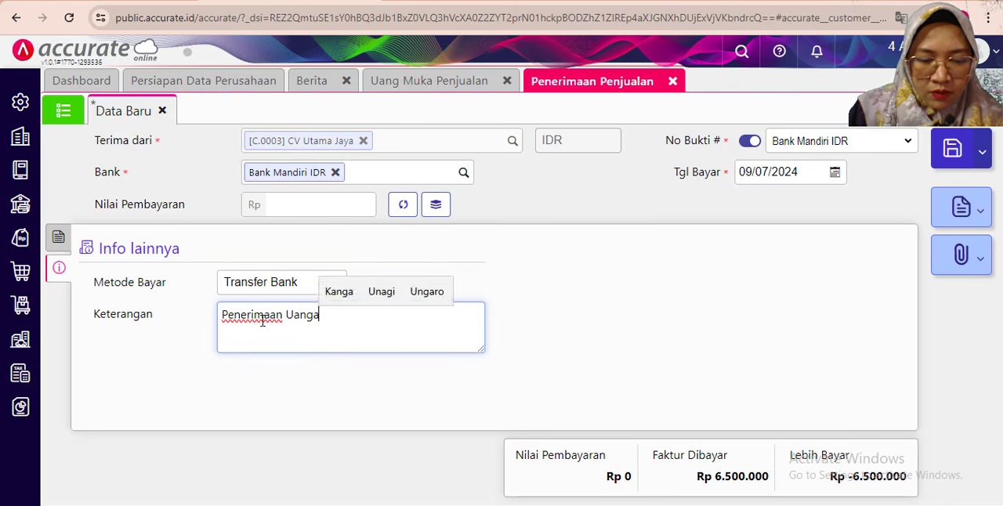
pyautogui.press('BackSpace')
pyautogui.write('Muka ')
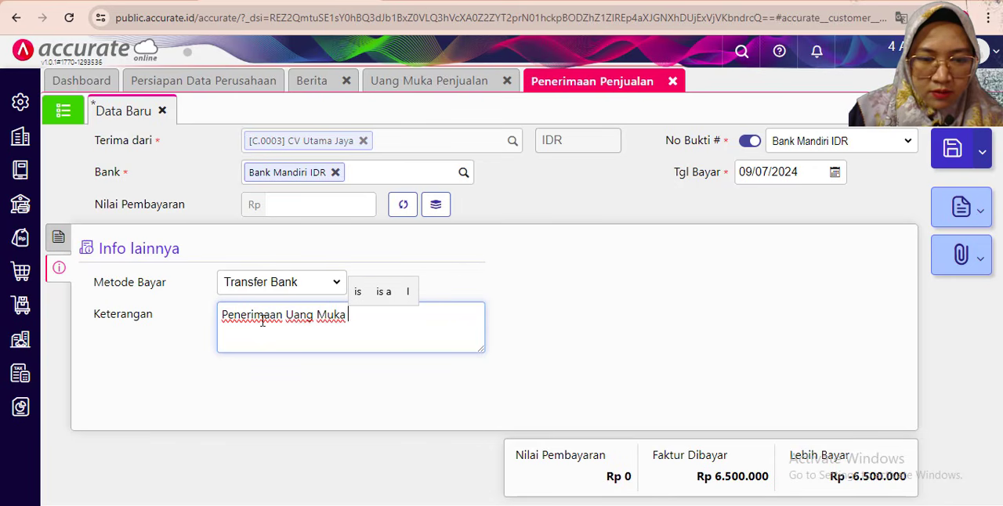
pyautogui.write('ari')
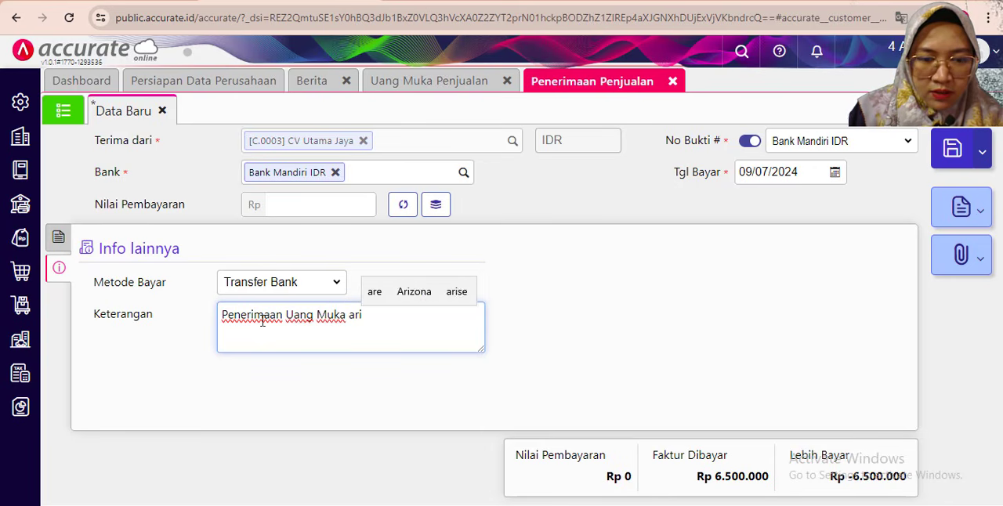
pyautogui.press('BackSpace')
pyautogui.press('BackSpace')
pyautogui.press('BackSpace')
pyautogui.write('dari ')
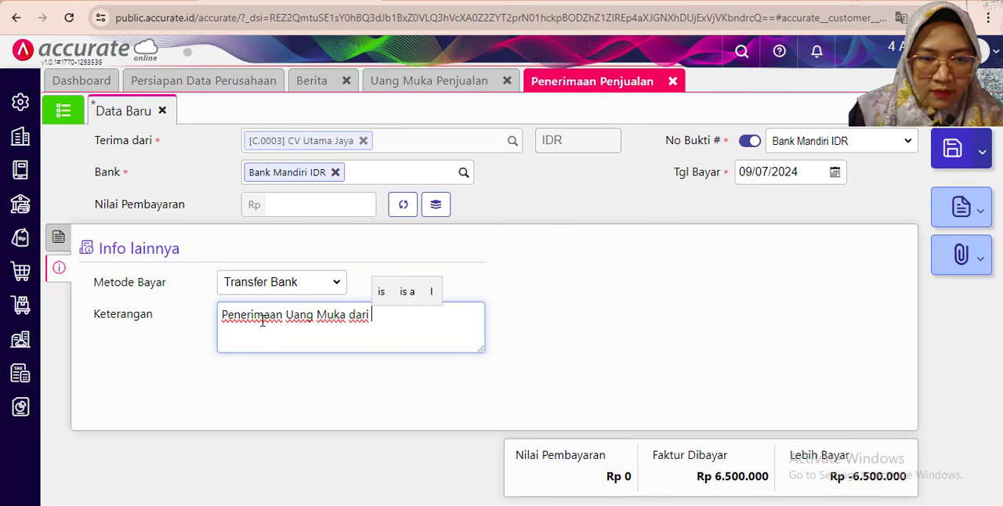
pyautogui.write('CV ')
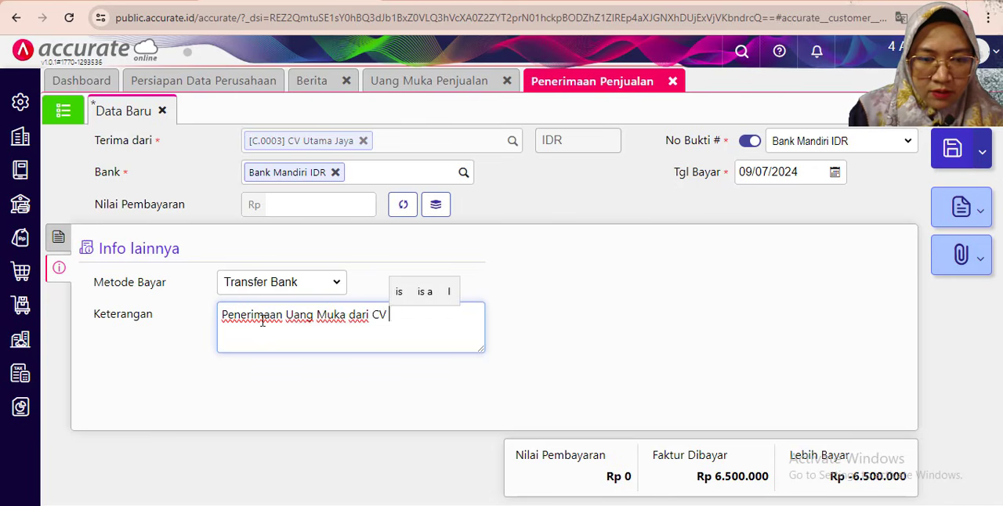
pyautogui.write('Utama ')
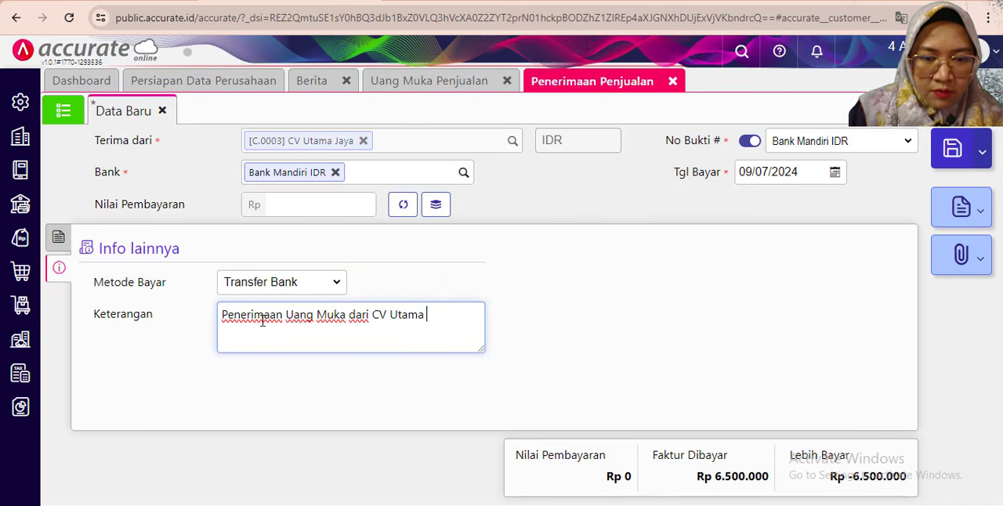
pyautogui.write('Jaya')
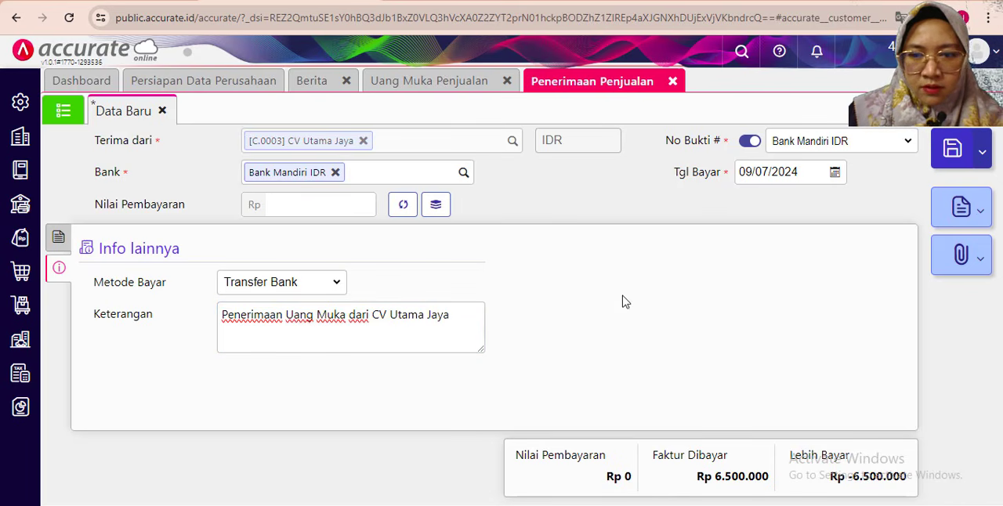
# - Set the sales receipt's Tgl Bayar to 26/01/2019
pyautogui.click(759, 172)
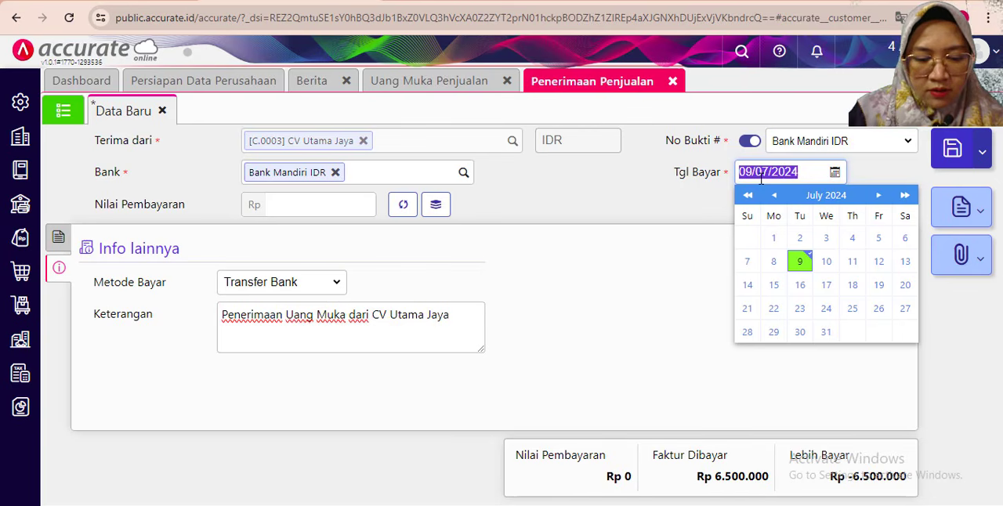
pyautogui.write('26')
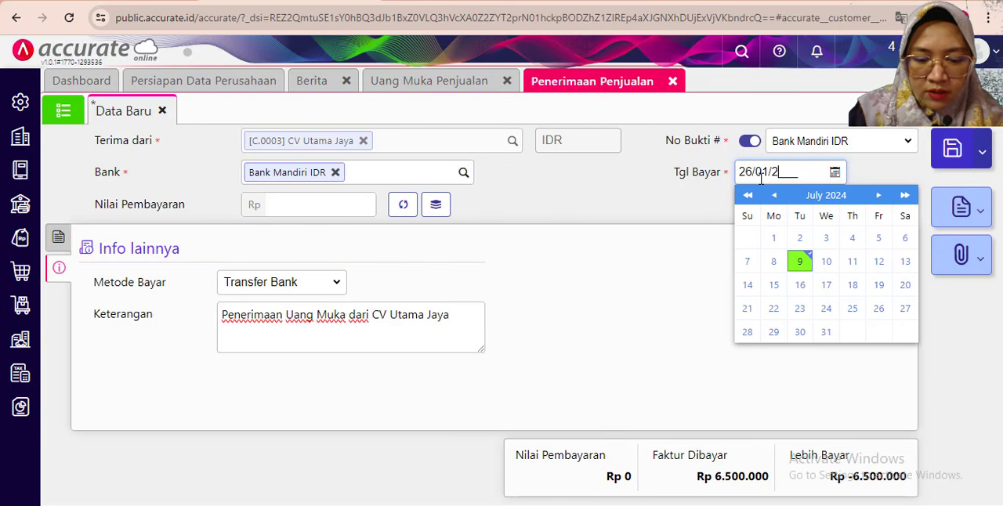
pyautogui.click(598, 245)
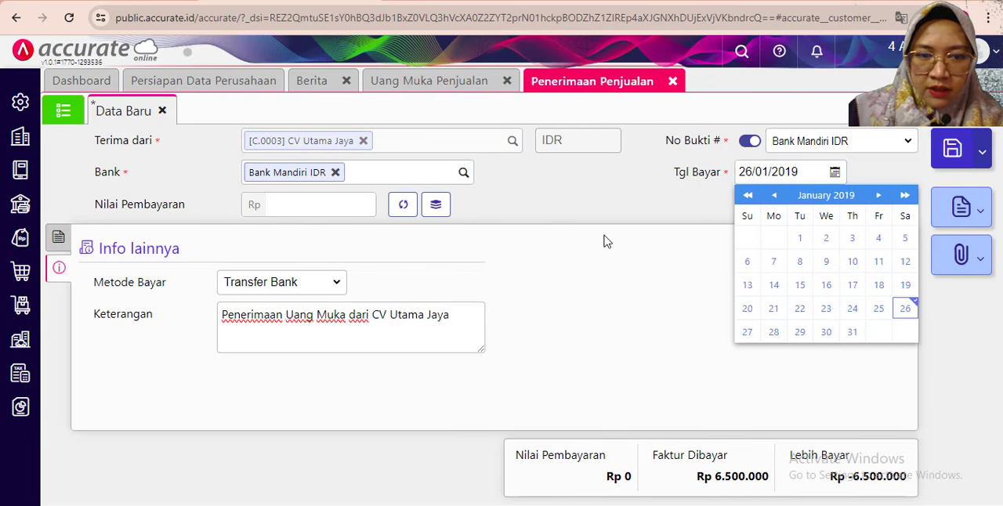
# - Fill the Nilai Pembayaran with the invoice's 6.500.000 and save the sales receipt
pyautogui.click(60, 238)
pyautogui.click(401, 207)
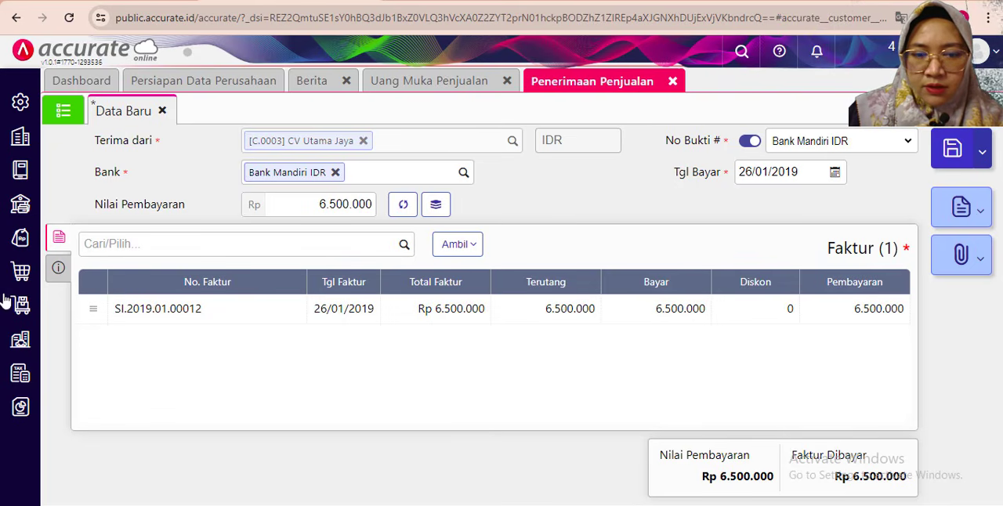
pyautogui.click(953, 152)
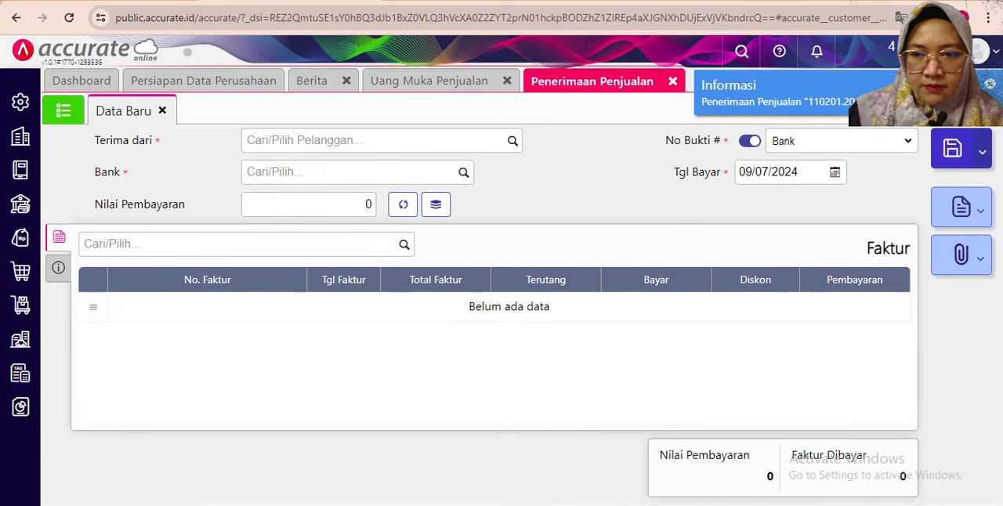
# - Check the exercise PDF's quiz, close the Penerimaan Penjualan and Uang Muka Penjualan forms, and open Histori Bank
pyautogui.hotkey('alt', 'Tab')
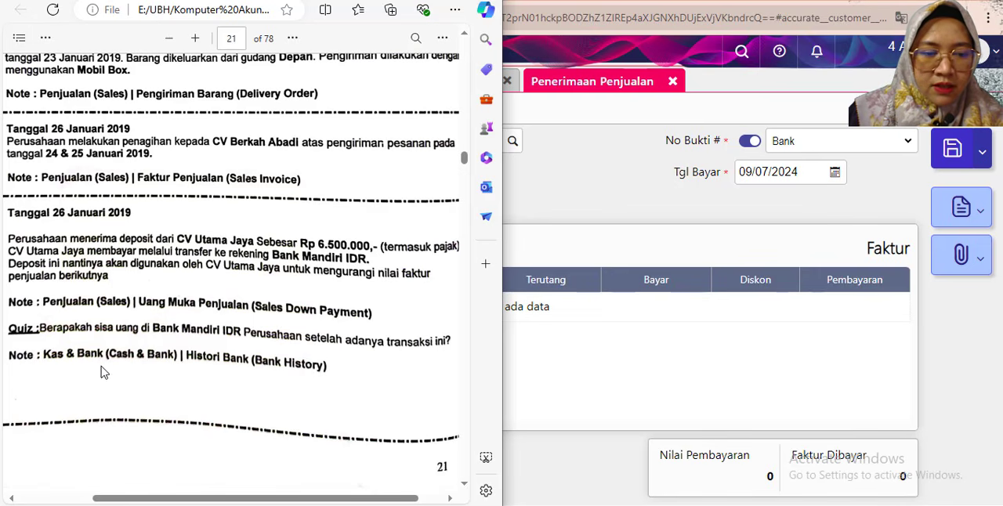
pyautogui.click(548, 374)
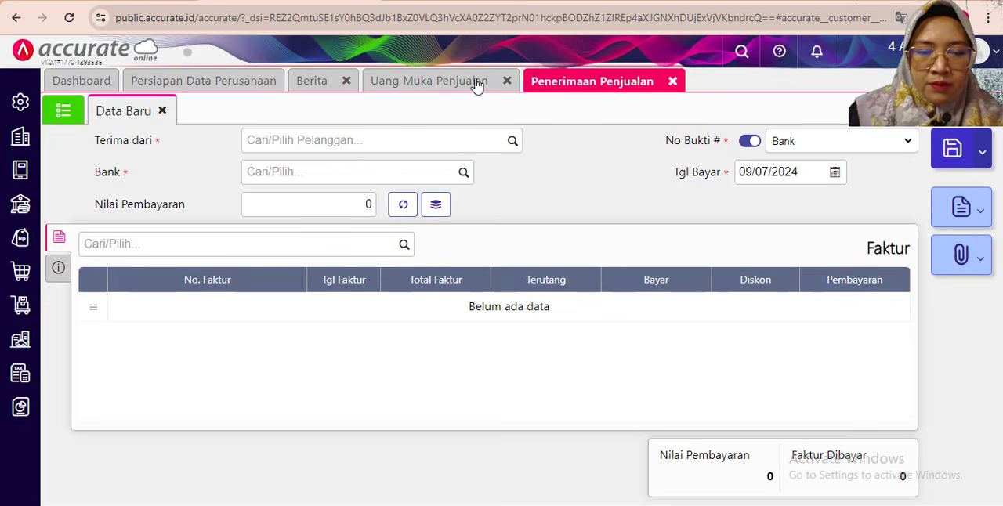
pyautogui.click(674, 81)
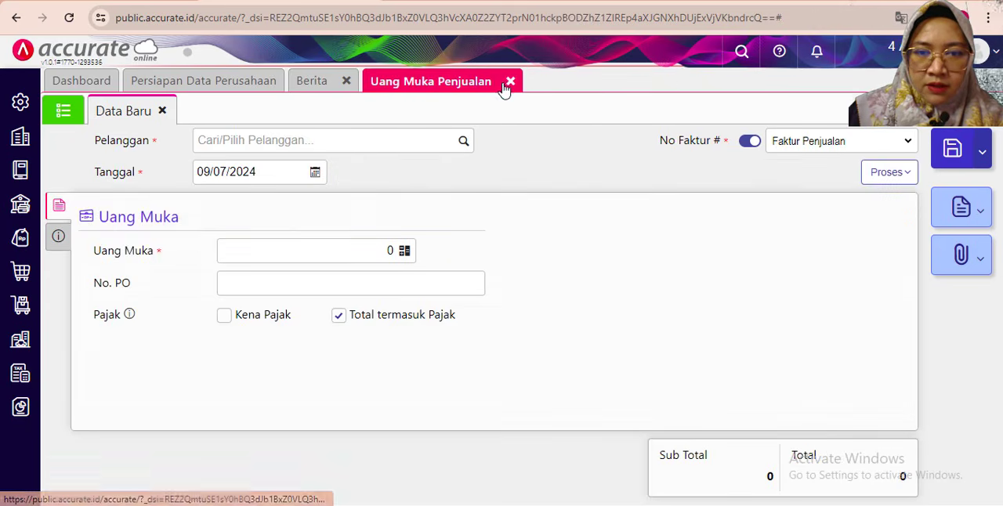
pyautogui.click(508, 81)
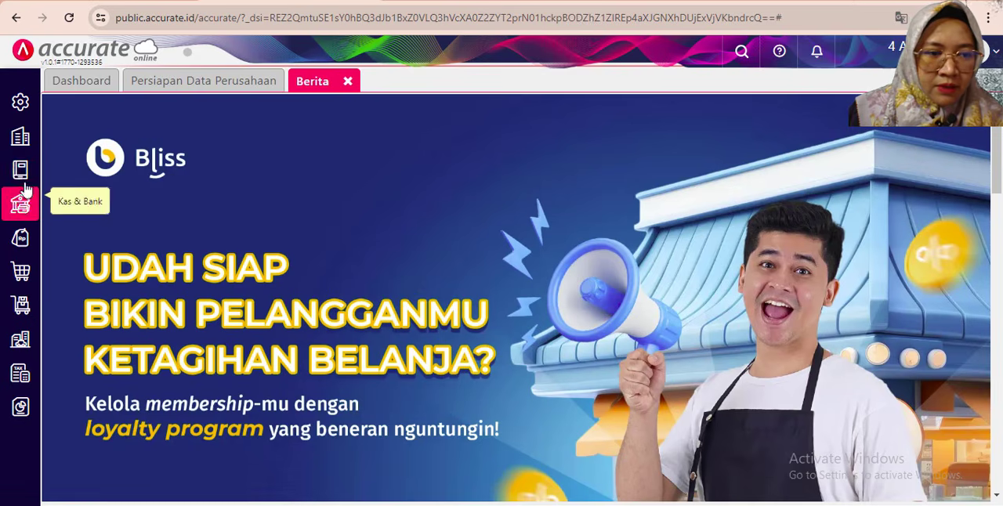
pyautogui.click(20, 204)
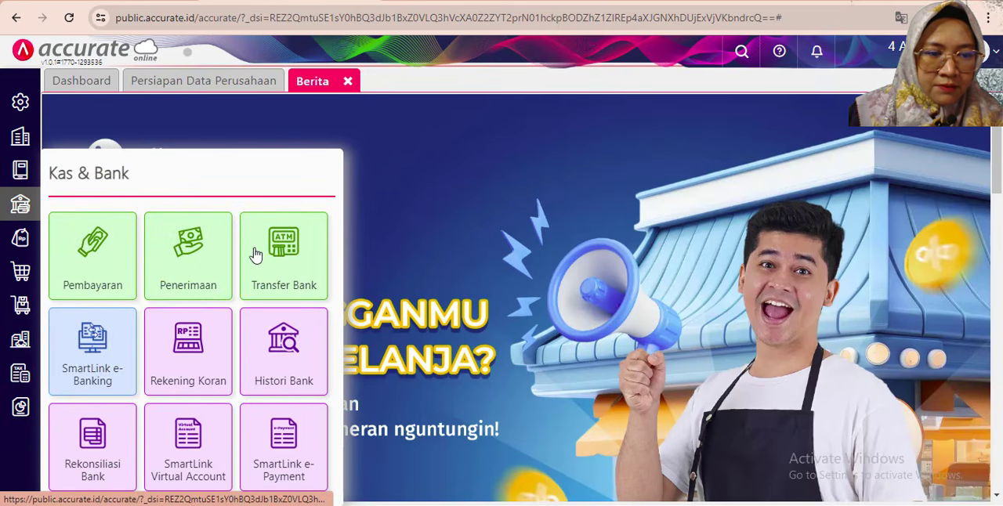
pyautogui.click(280, 384)
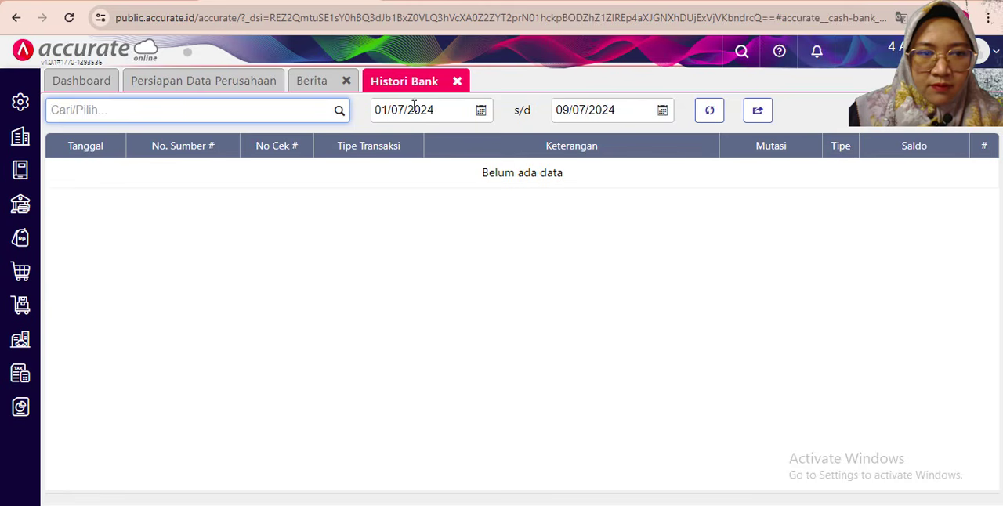
# - Set the Histori Bank period from 01/01/2019 to 26/01/2019
pyautogui.click(455, 111)
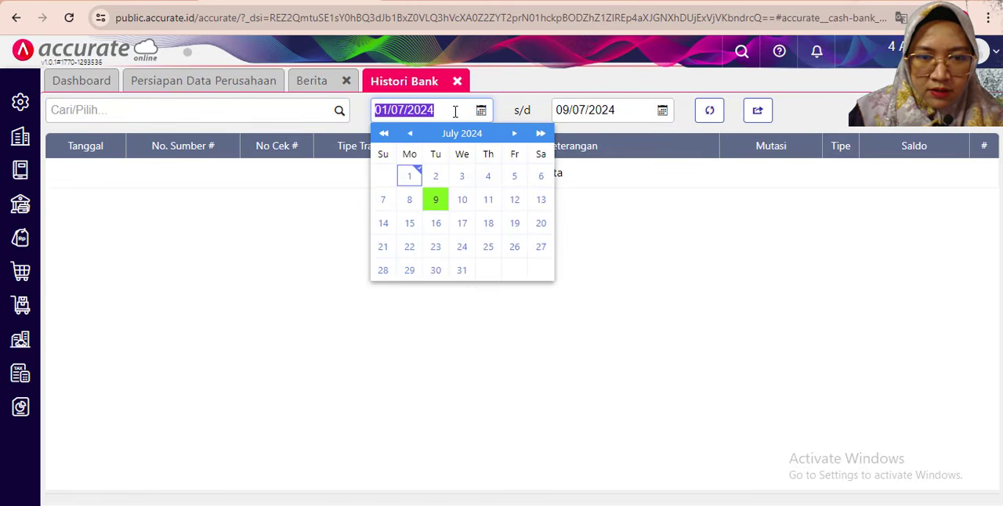
pyautogui.write('10')
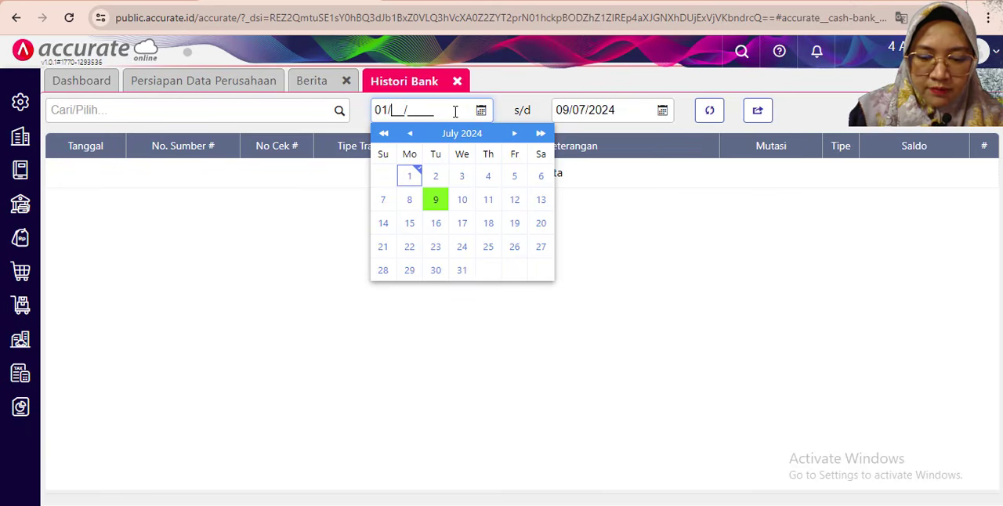
pyautogui.write('012019')
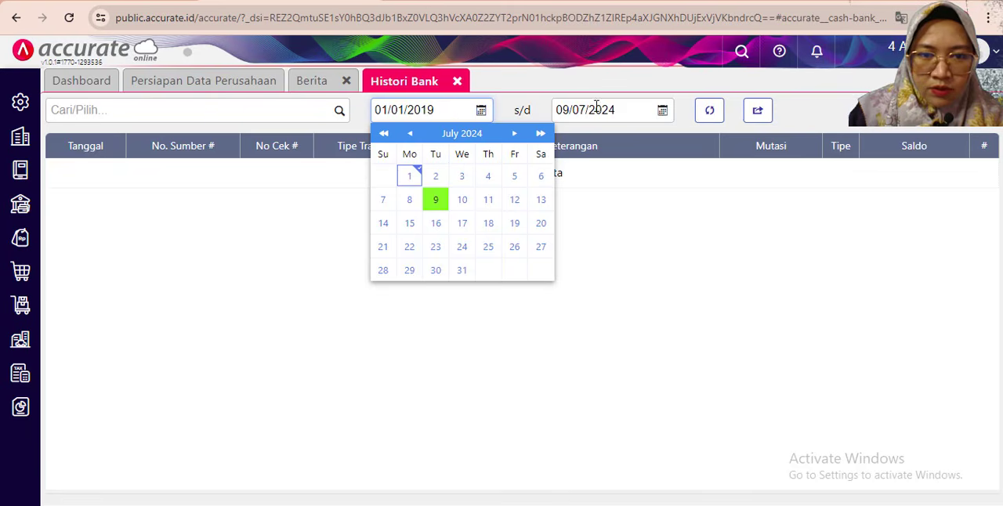
pyautogui.click(604, 110)
pyautogui.write('26')
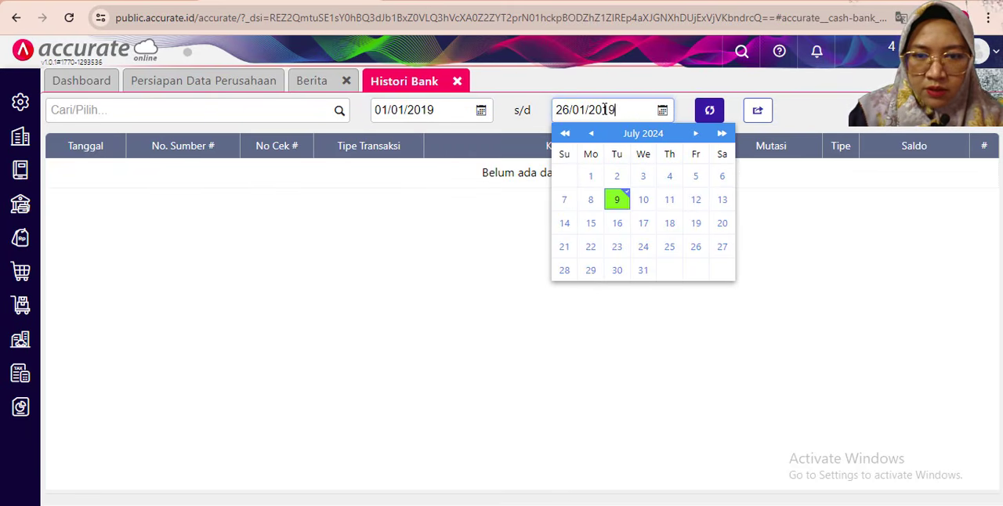
pyautogui.click(415, 202)
# - Load the history of the Bank Mandiri IDR account and check its Saldo after the 26/01/2019 transaction
pyautogui.click(340, 110)
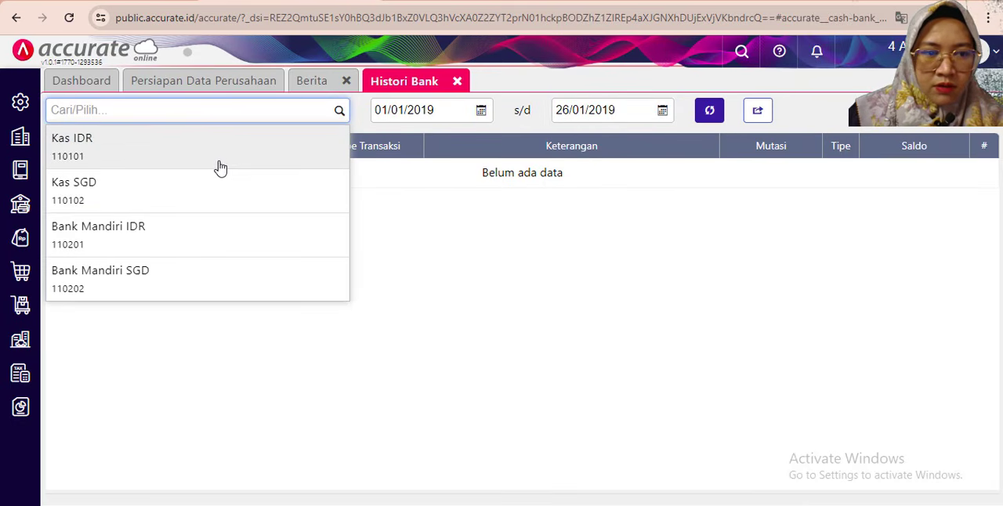
pyautogui.click(202, 245)
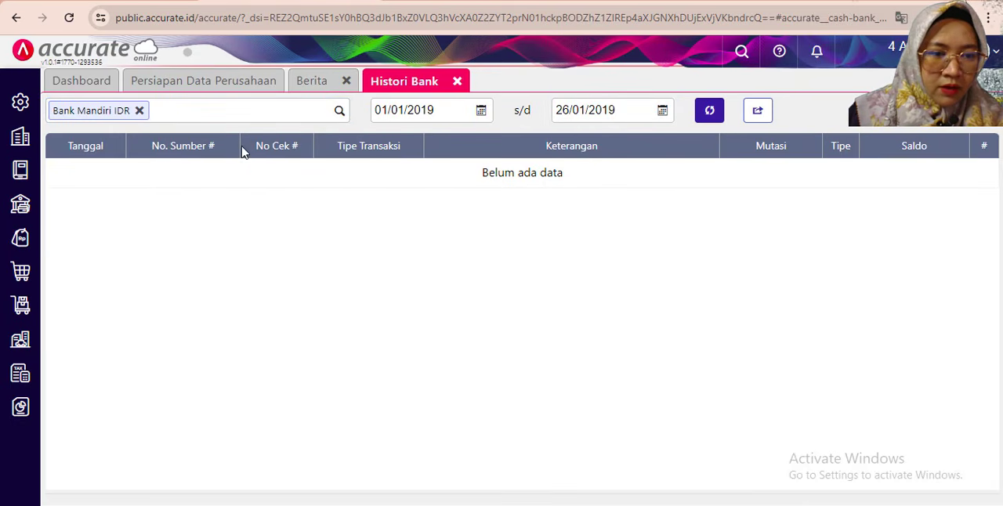
pyautogui.click(709, 109)
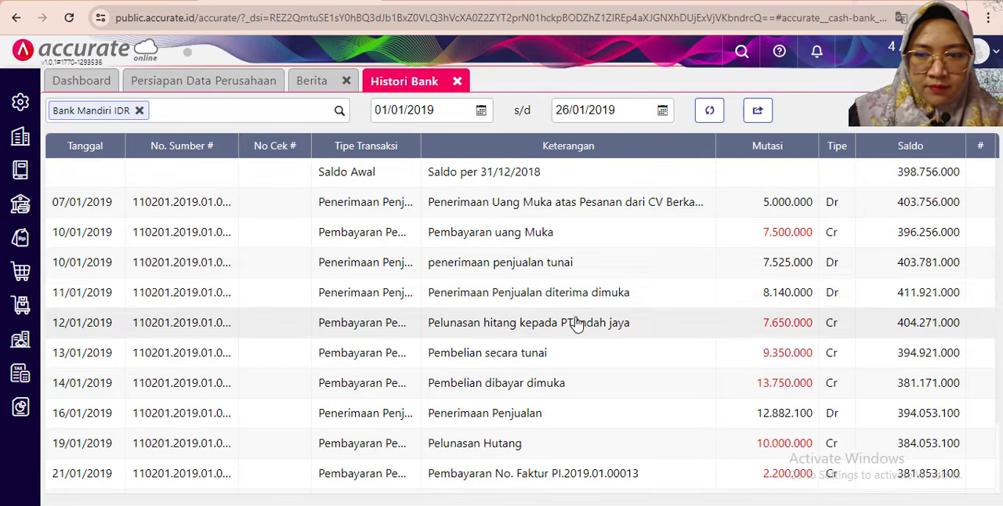
pyautogui.scroll(-2, 577, 325)
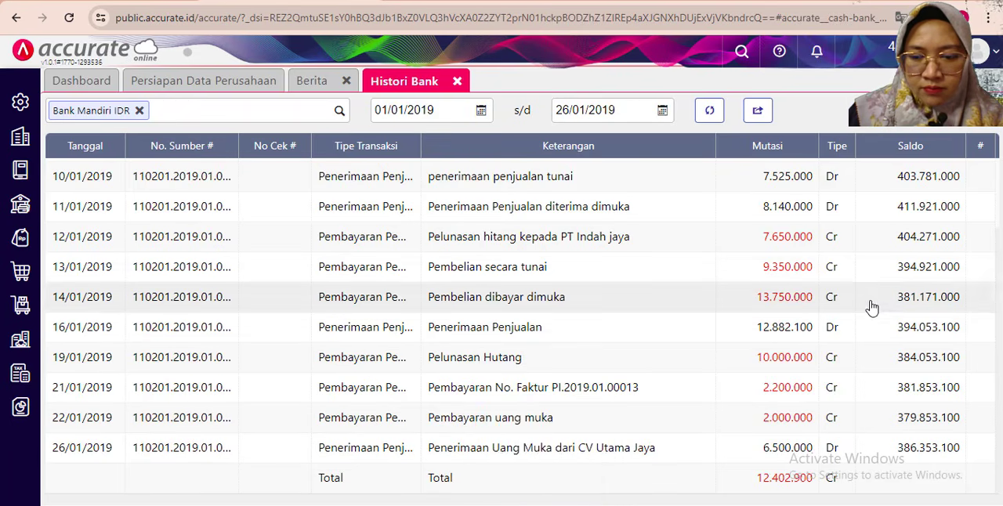
pyautogui.scroll(3, 872, 308)
pyautogui.scroll(-3, 872, 344)
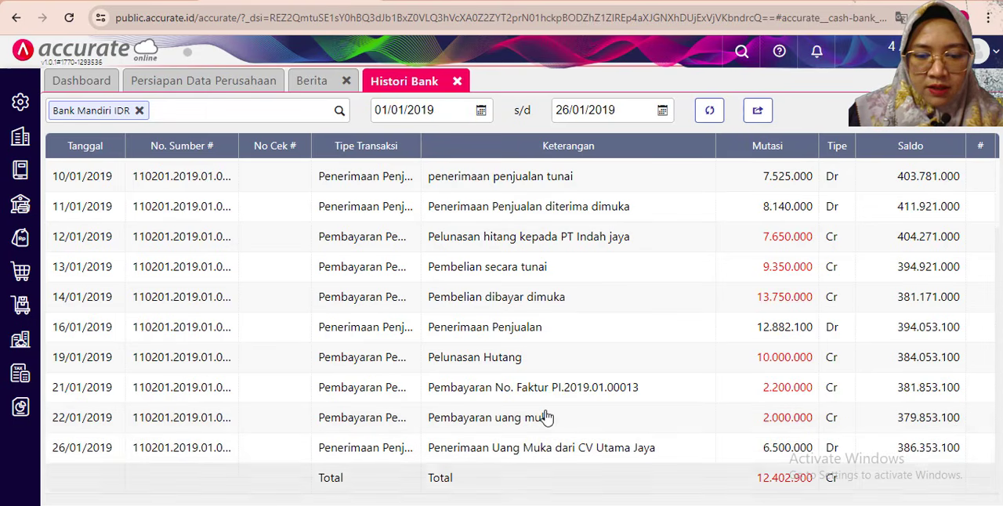
# - Close Histori Bank and read the 27 Januari 2019 transaction in the exercise PDF
pyautogui.click(456, 80)
pyautogui.click(0, 80)
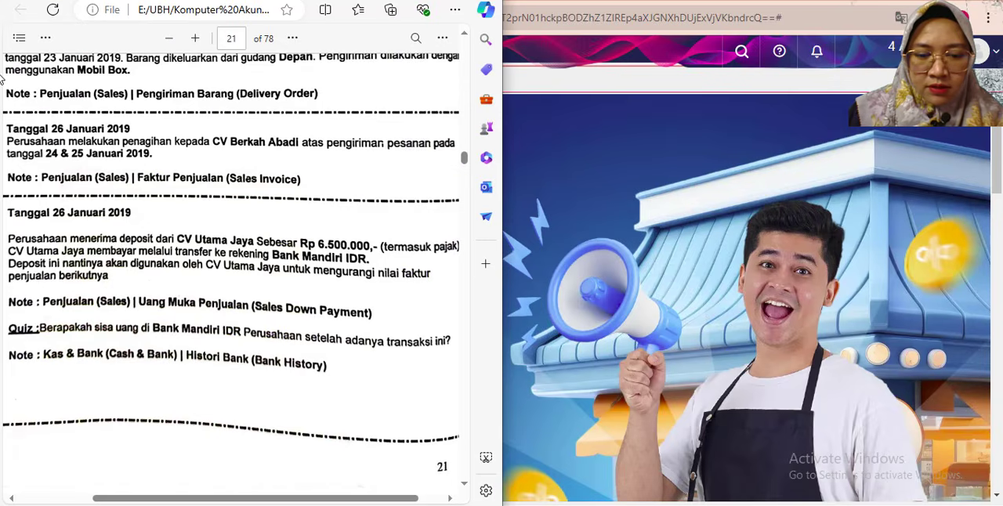
pyautogui.scroll(-5, 155, 272)
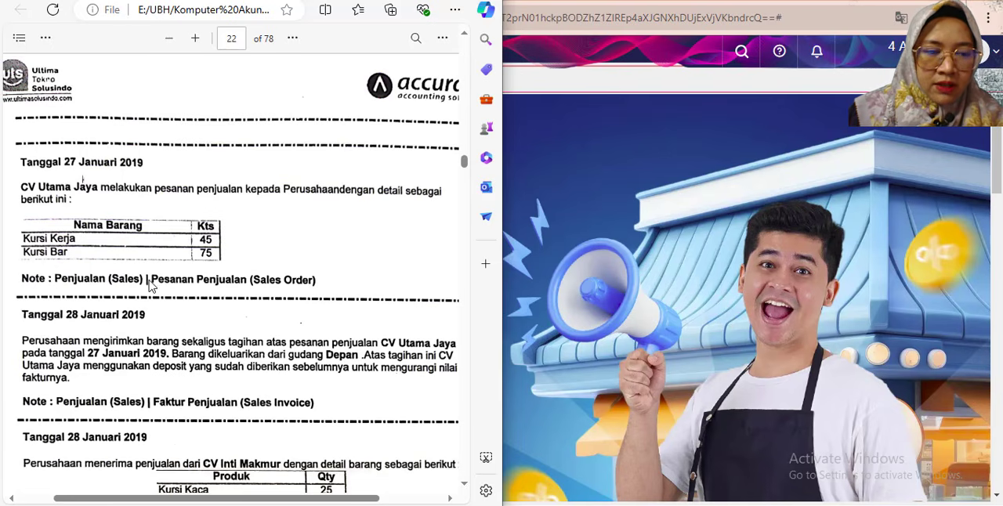
# - Return to Accurate Online and start a new Pesanan Penjualan ordered by CV Utama Jaya
pyautogui.click(578, 67)
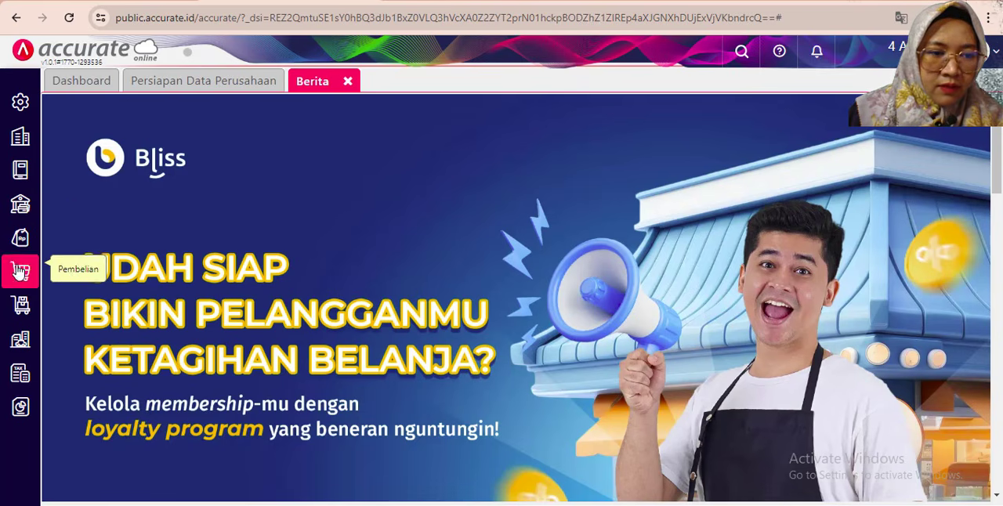
pyautogui.click(21, 238)
pyautogui.click(193, 272)
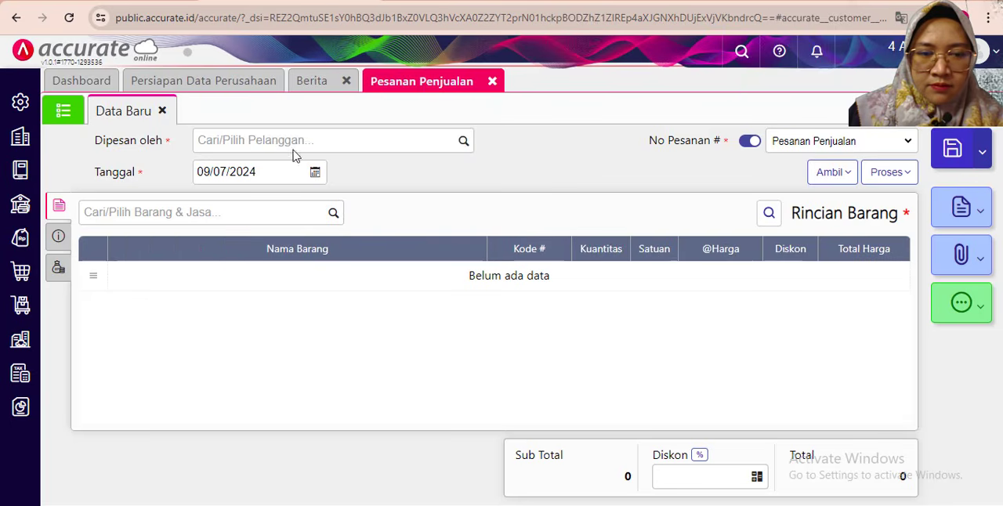
pyautogui.click(234, 139)
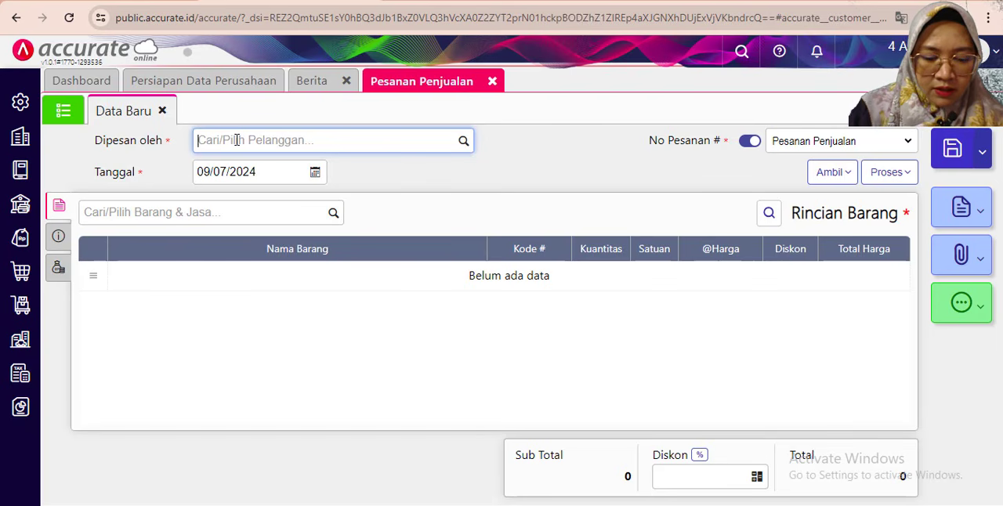
pyautogui.write('utama')
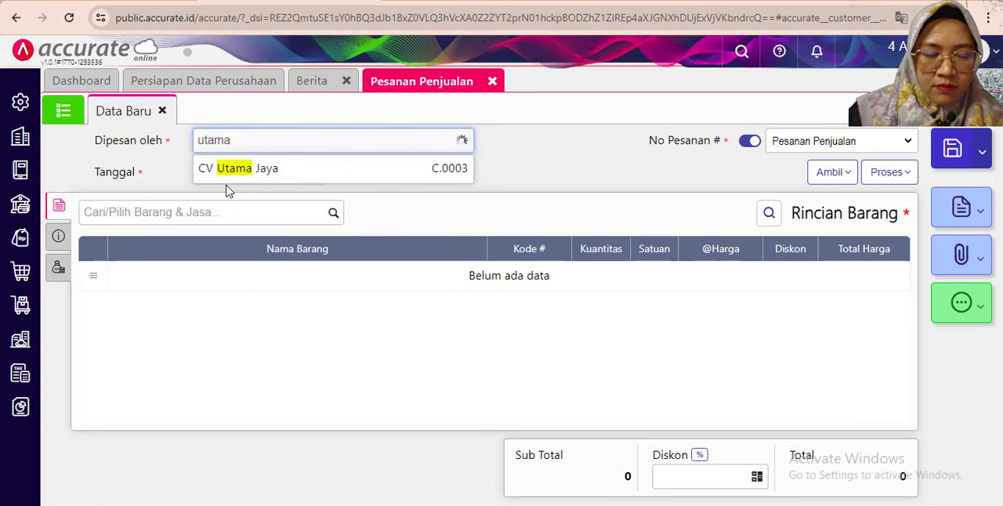
pyautogui.click(227, 179)
# - Set the sales order's Tanggal to 27/01/2019
pyautogui.click(215, 177)
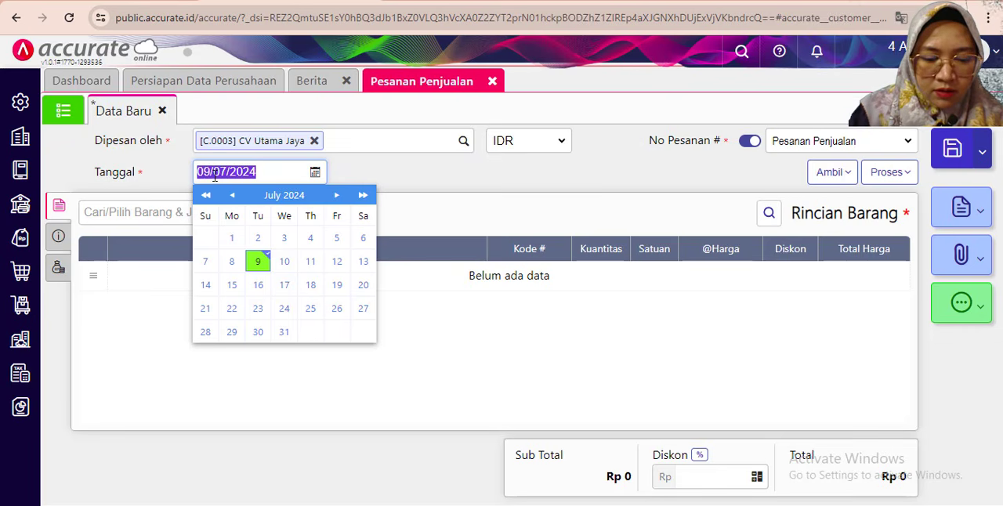
pyautogui.write('27/01/2019')
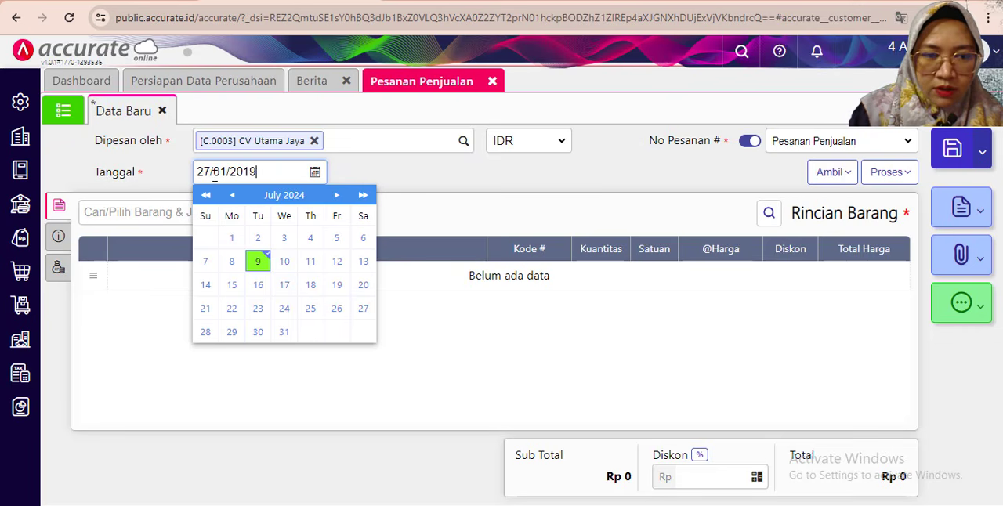
pyautogui.click(449, 159)
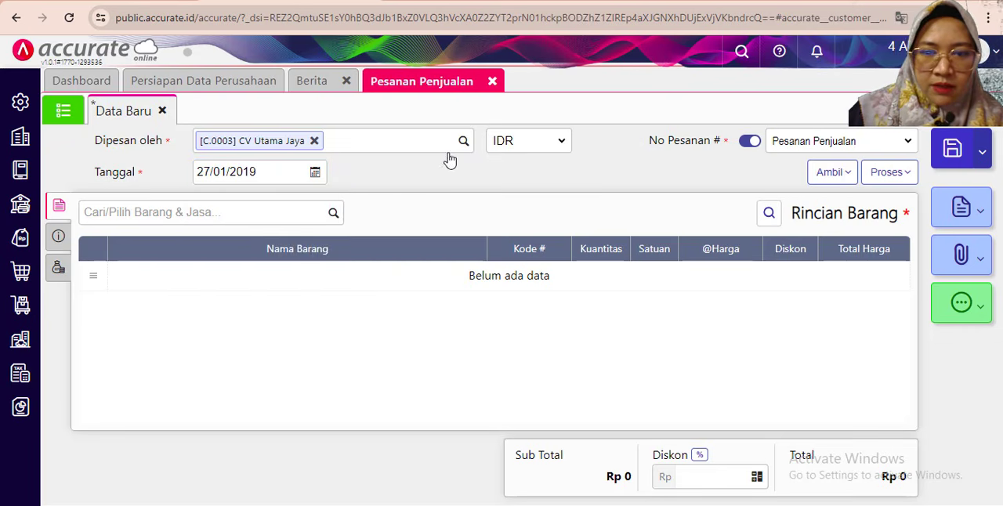
# - Add Kursi Kerja to the sales order with a Kuantitas of 45 PCS, keeping the exercise PDF alongside
pyautogui.click(134, 215)
pyautogui.press('super+Right')
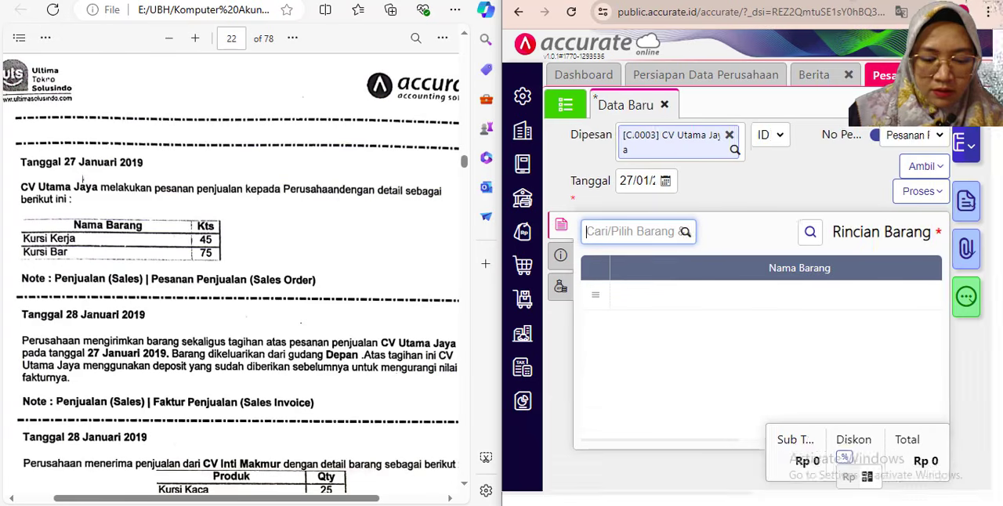
pyautogui.press('space')
pyautogui.press('Down')
pyautogui.press('Down')
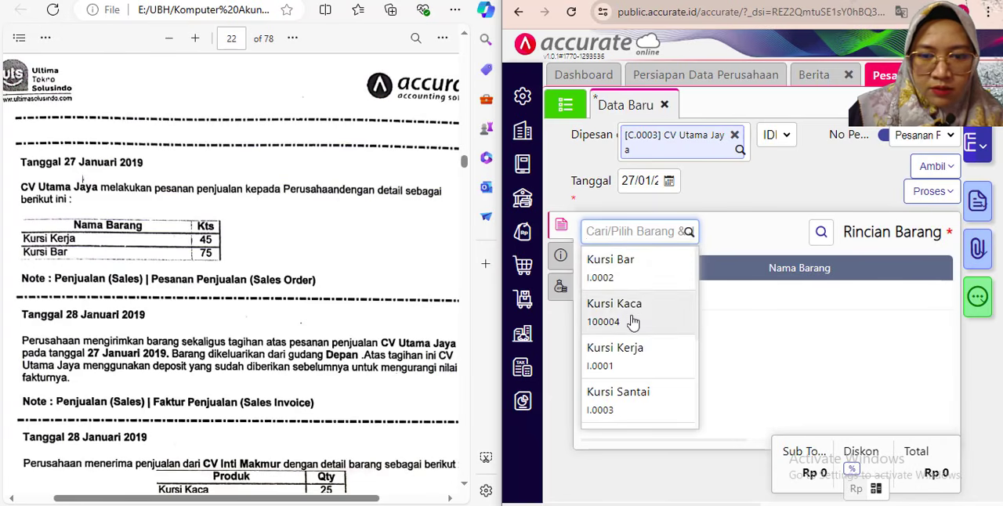
pyautogui.press('Return')
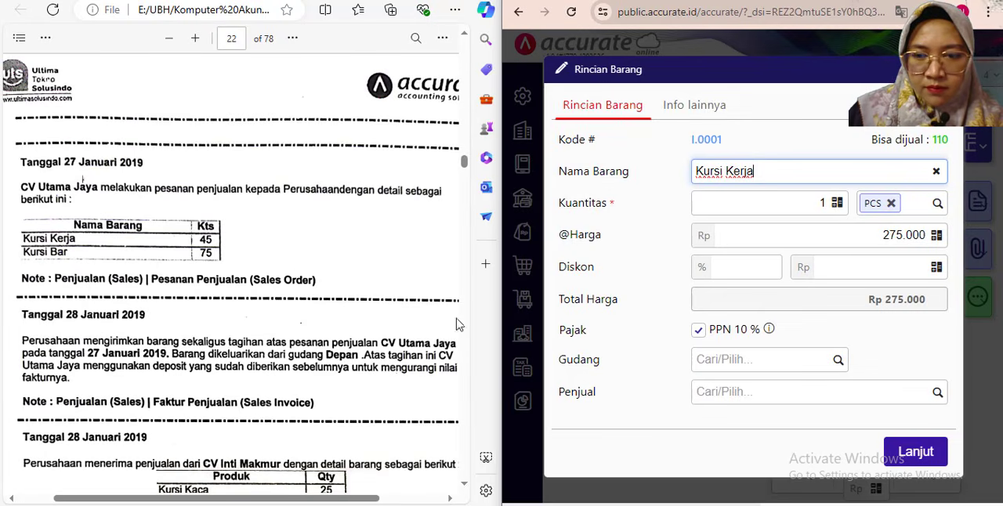
pyautogui.click(821, 202)
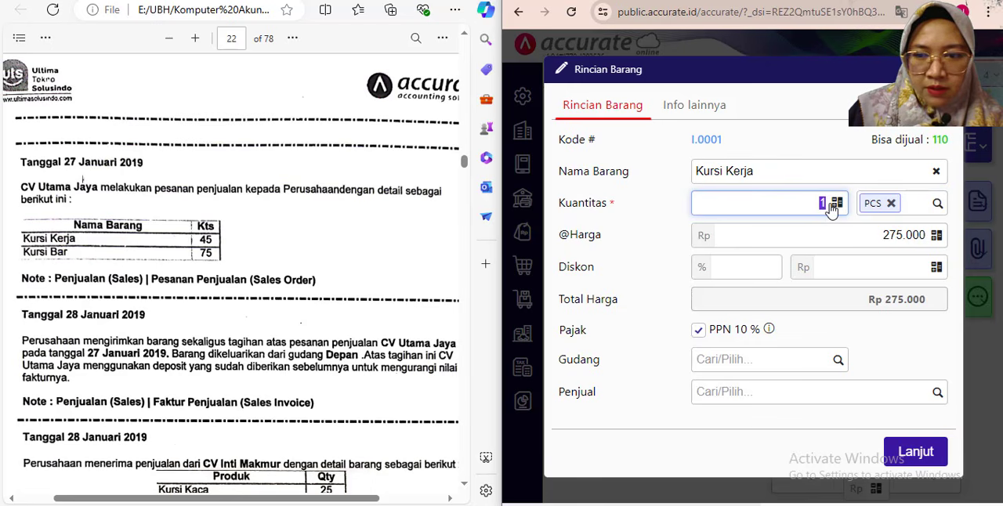
pyautogui.click(845, 334)
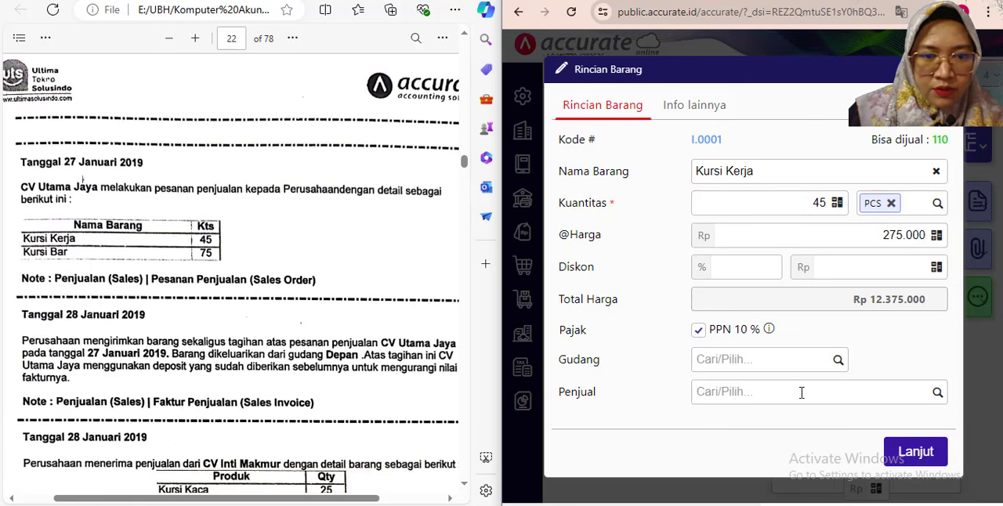
pyautogui.click(914, 452)
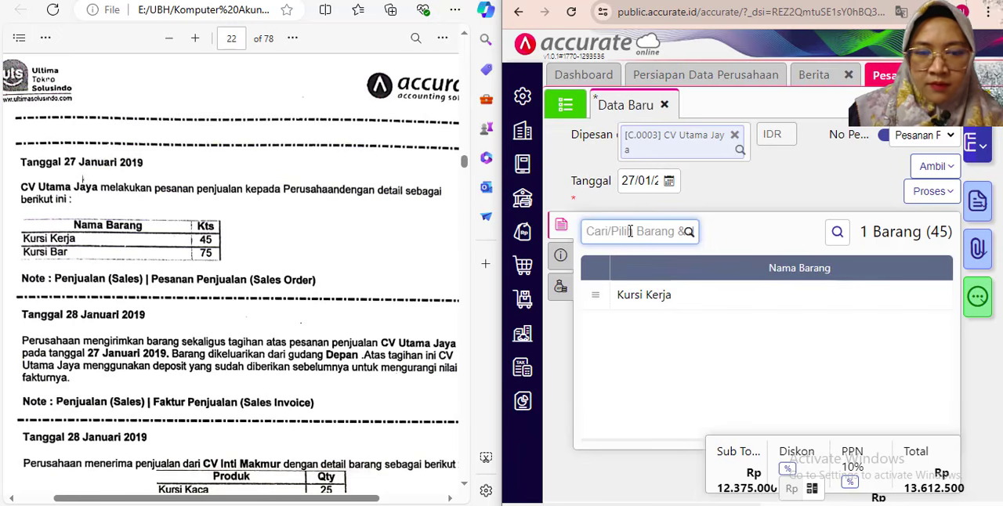
# - Add Kursi Bar to the sales order with a Kuantitas of 75 PCS
pyautogui.write('bar')
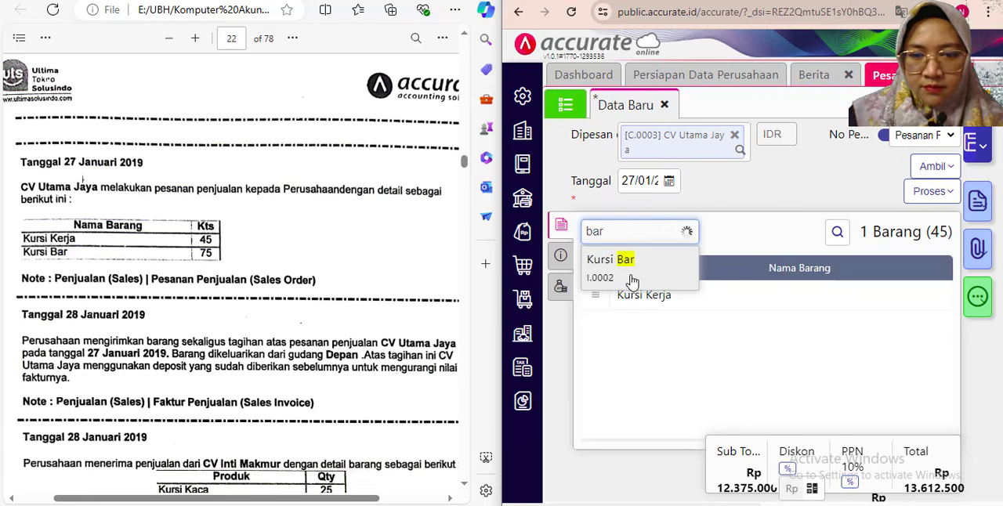
pyautogui.click(626, 271)
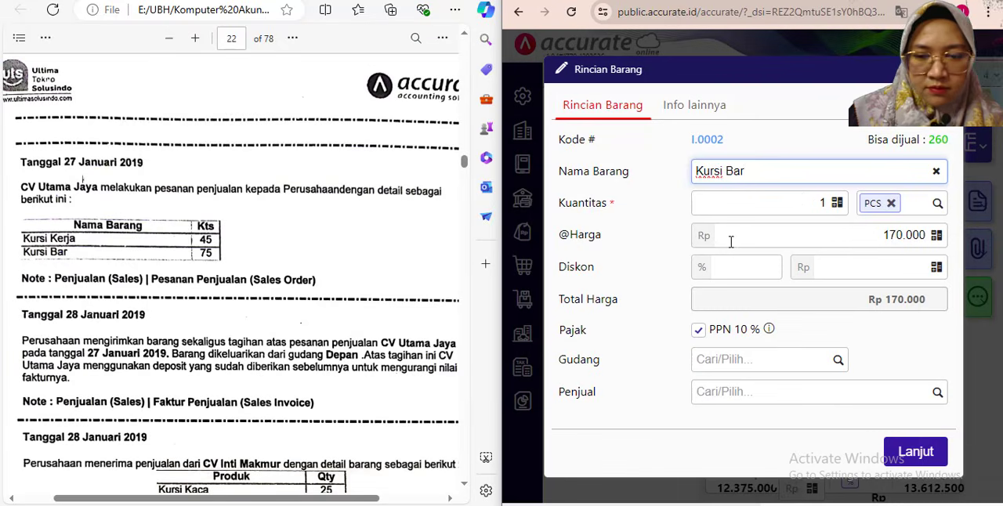
pyautogui.click(803, 200)
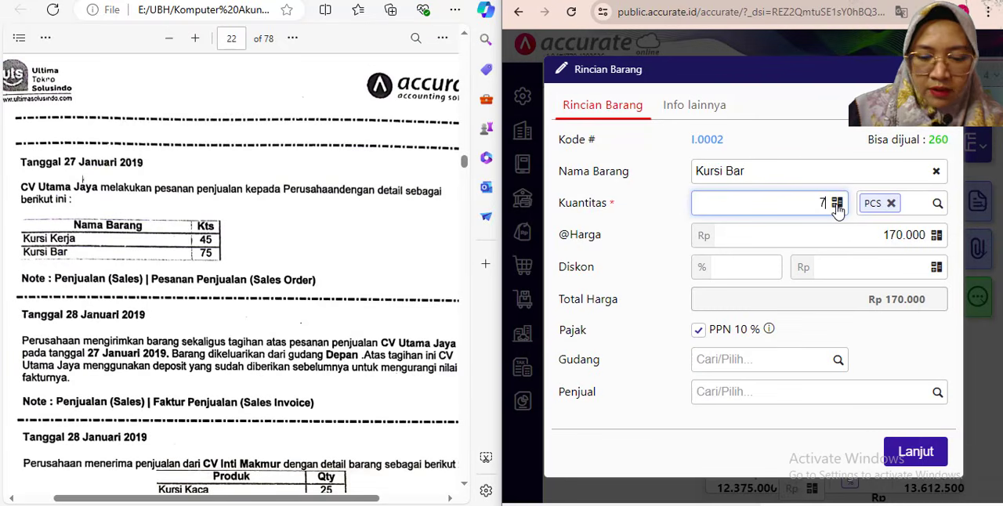
pyautogui.press('Tab')
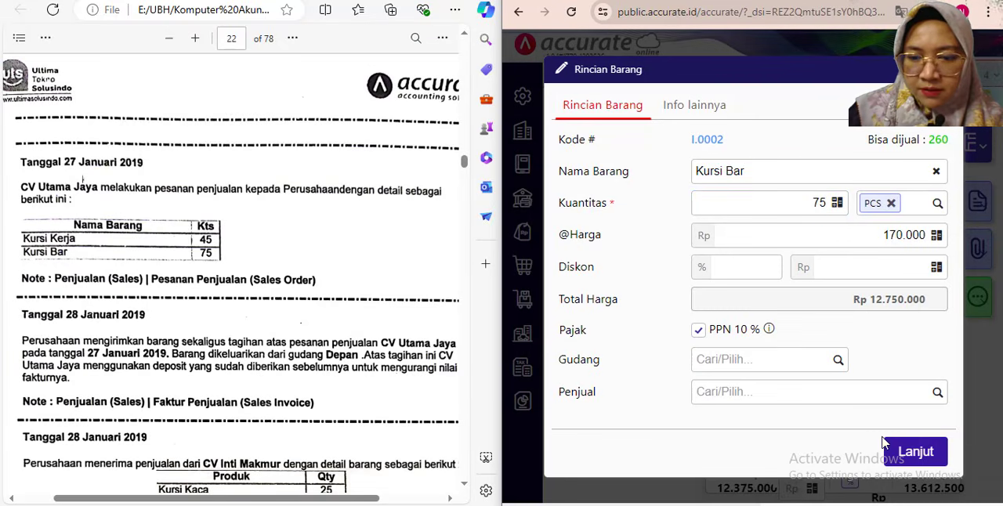
pyautogui.click(915, 452)
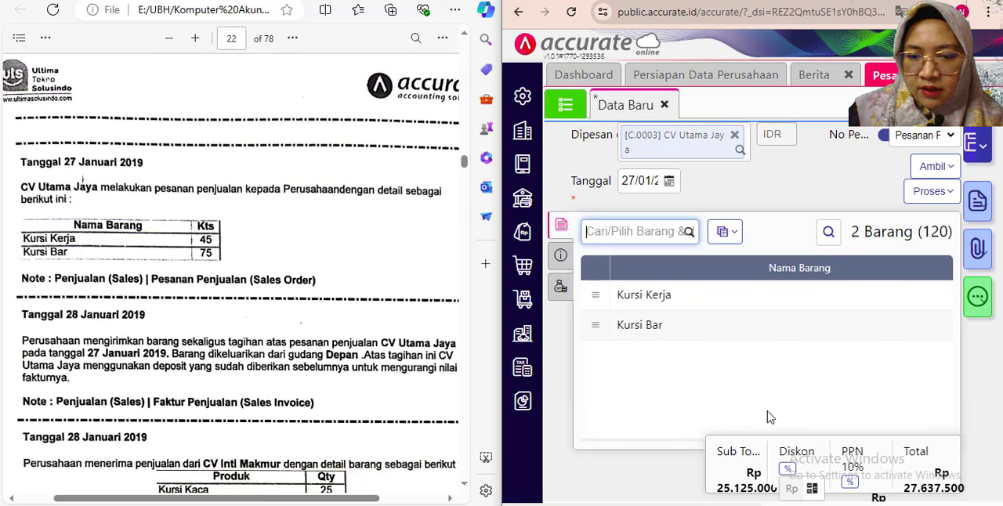
# - Enter "Pesanan Penjualan" as the Keterangan in the sales order's additional info and enlarge the form to full width
pyautogui.click(561, 256)
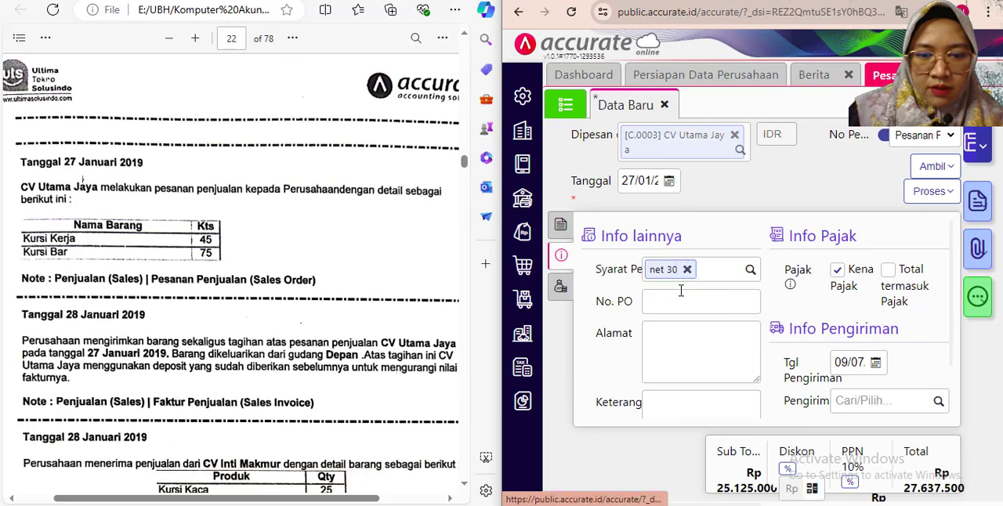
pyautogui.scroll(-1, 595, 336)
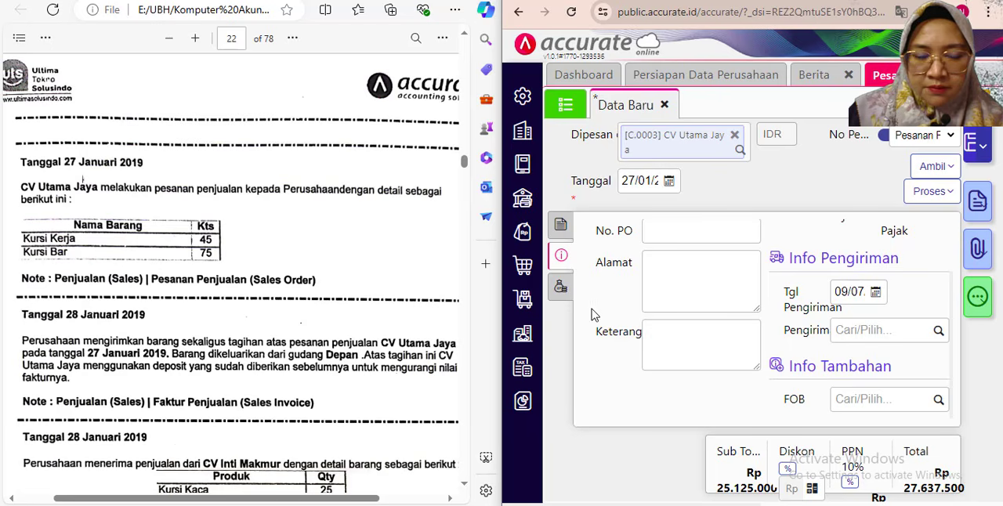
pyautogui.click(664, 341)
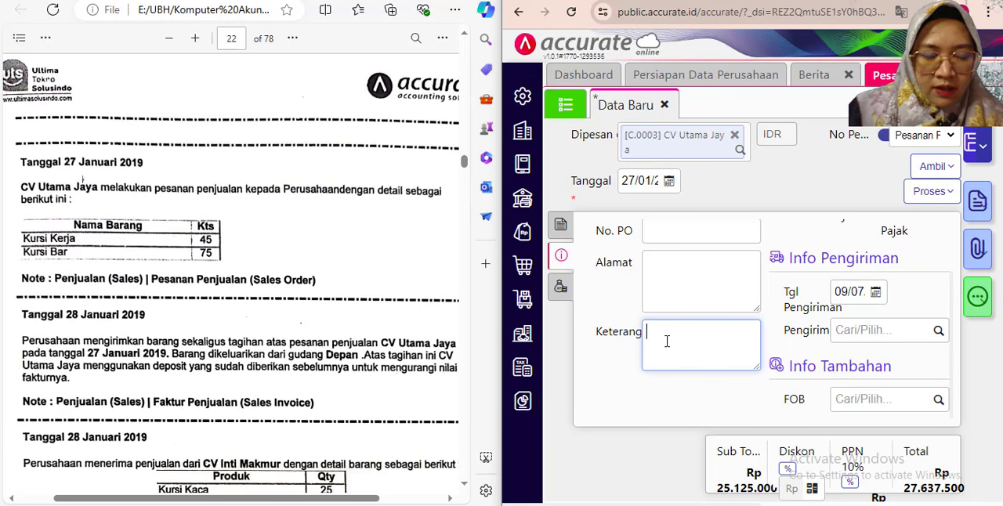
pyautogui.write('Pesa')
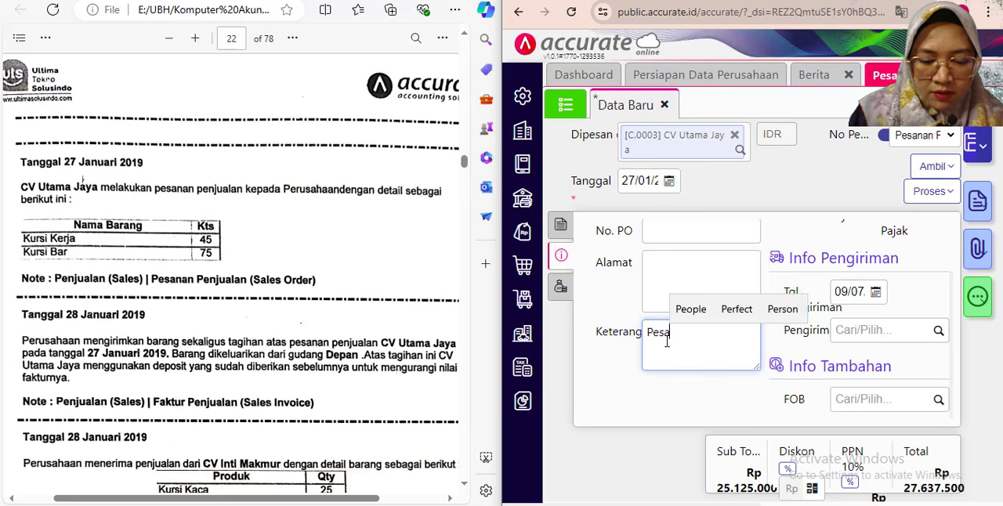
pyautogui.write('nan Penjualan')
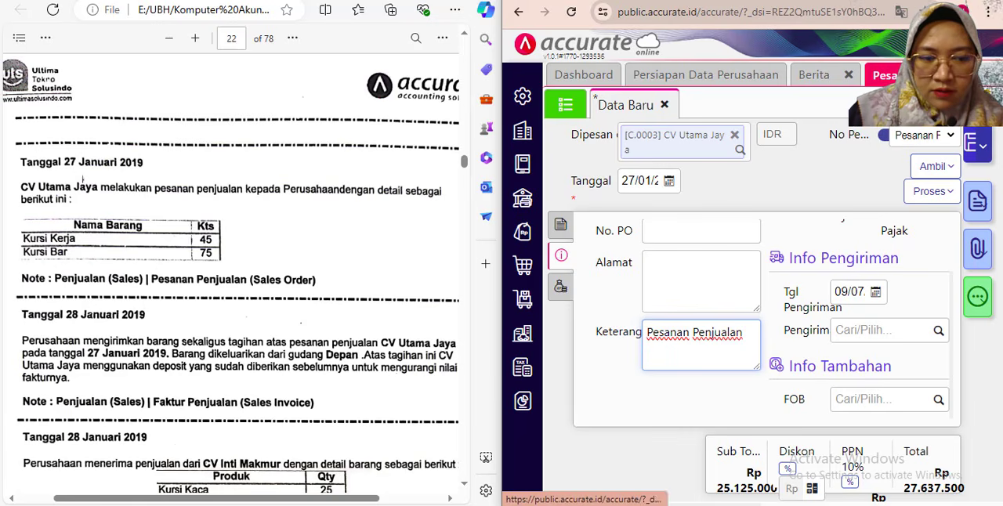
pyautogui.click(951, 2)
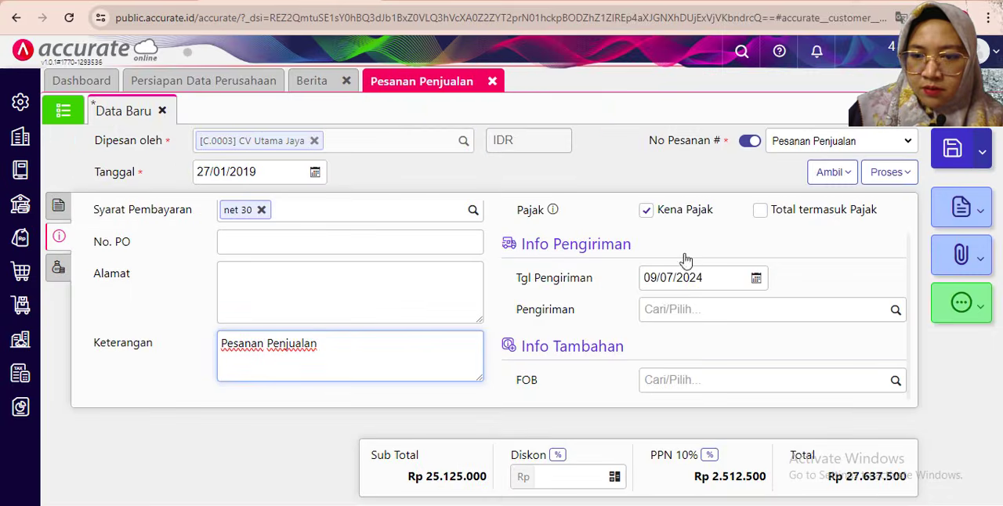
# - Set the sales order's Tgl Pengiriman to 28/01/2019 and save the order
pyautogui.scroll(1, 691, 306)
pyautogui.click(681, 321)
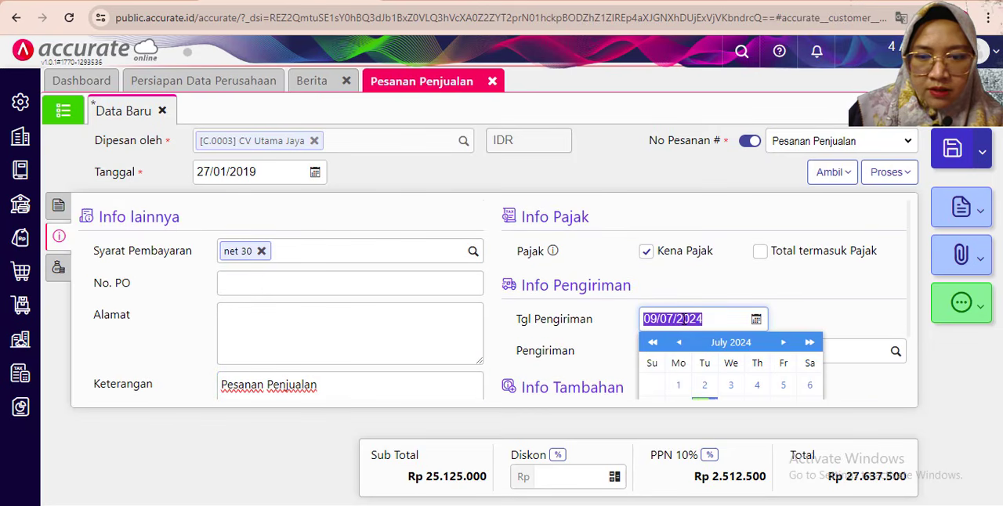
pyautogui.write('2')
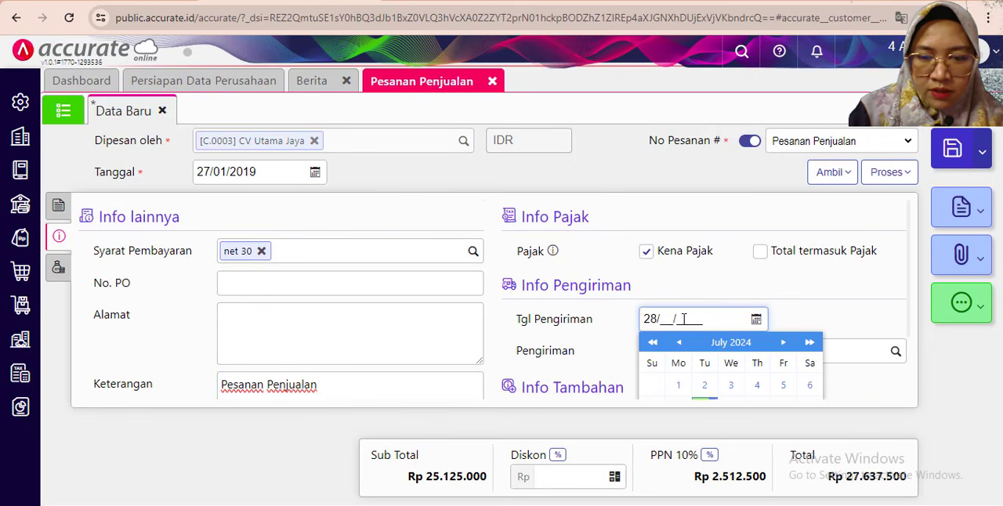
pyautogui.write('8/01/2019')
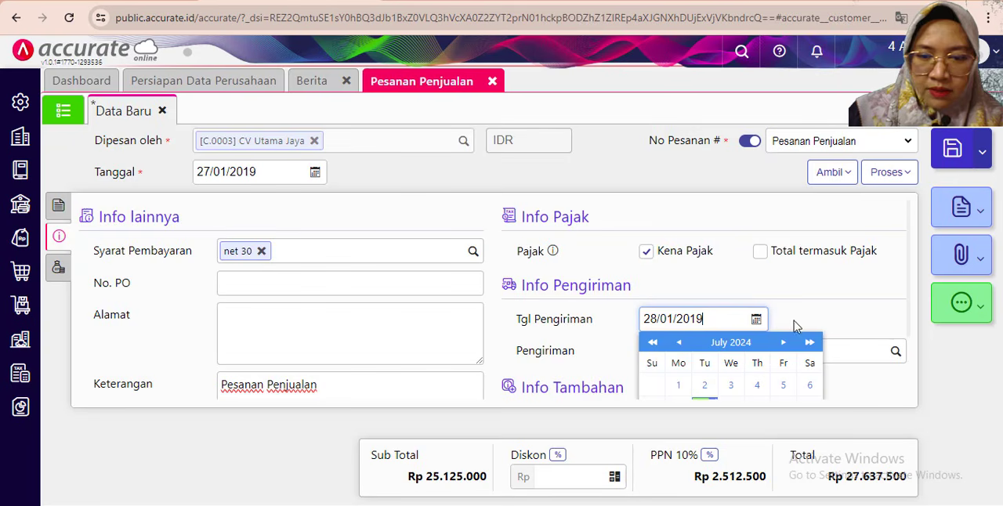
pyautogui.click(707, 333)
pyautogui.scroll(-1, 708, 333)
pyautogui.scroll(1, 662, 352)
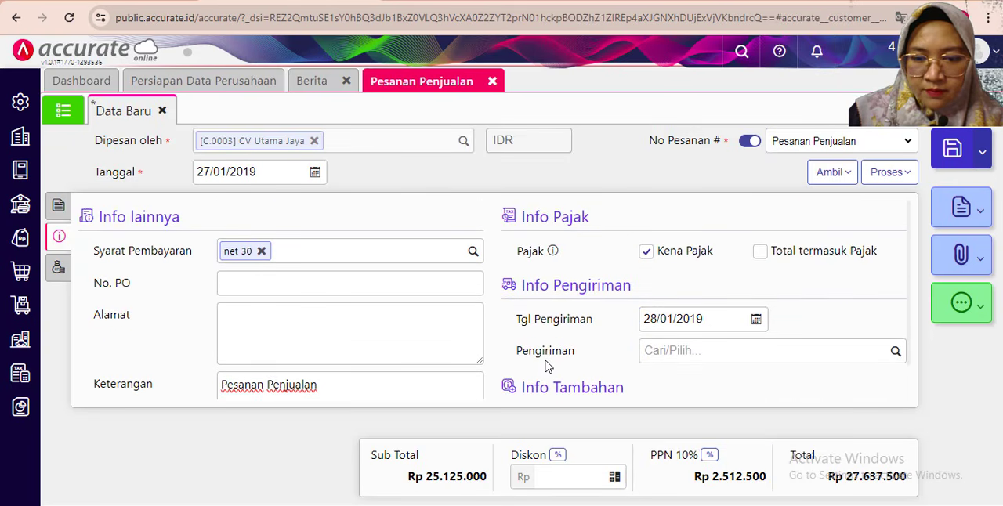
pyautogui.click(57, 205)
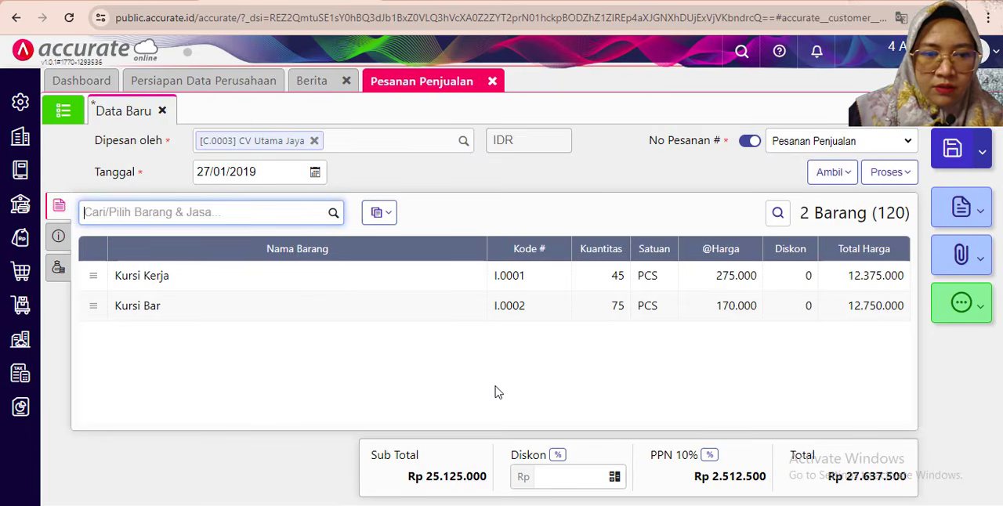
pyautogui.click(957, 152)
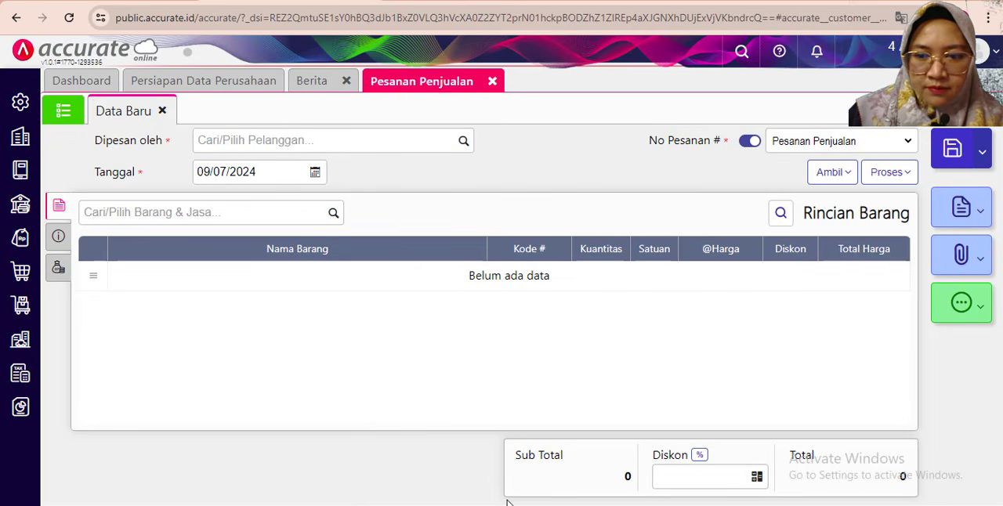
# - Consult the exercise PDF's 28 January 2019 transactions, close the Pesanan Penjualan form and open a new Faktur Penjualan
pyautogui.hotkey('alt', 'Tab')
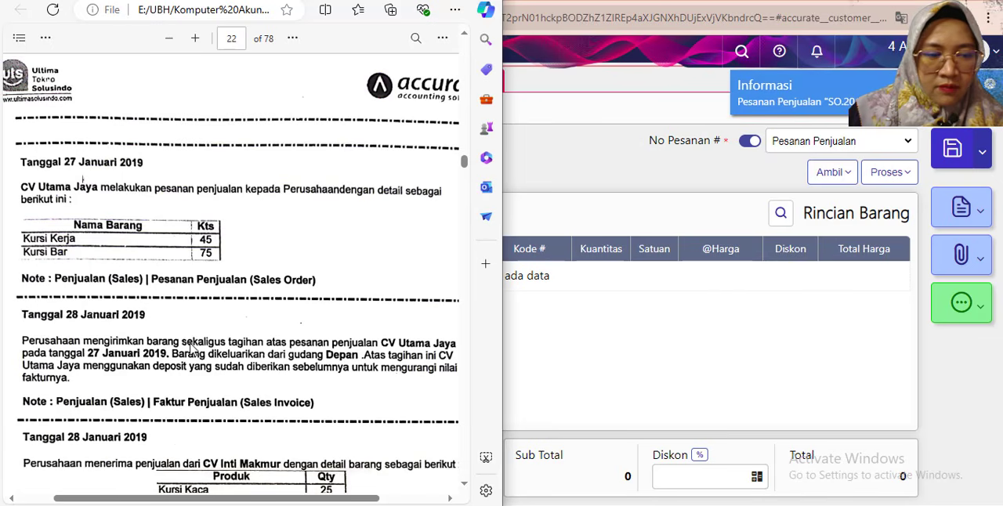
pyautogui.scroll(-2, 162, 355)
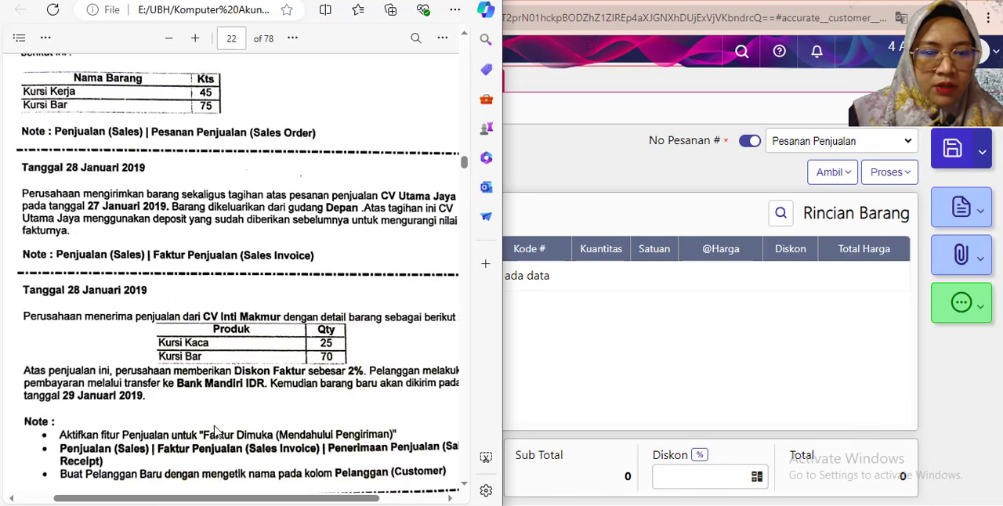
pyautogui.moveTo(136, 500); pyautogui.dragTo(141, 500)
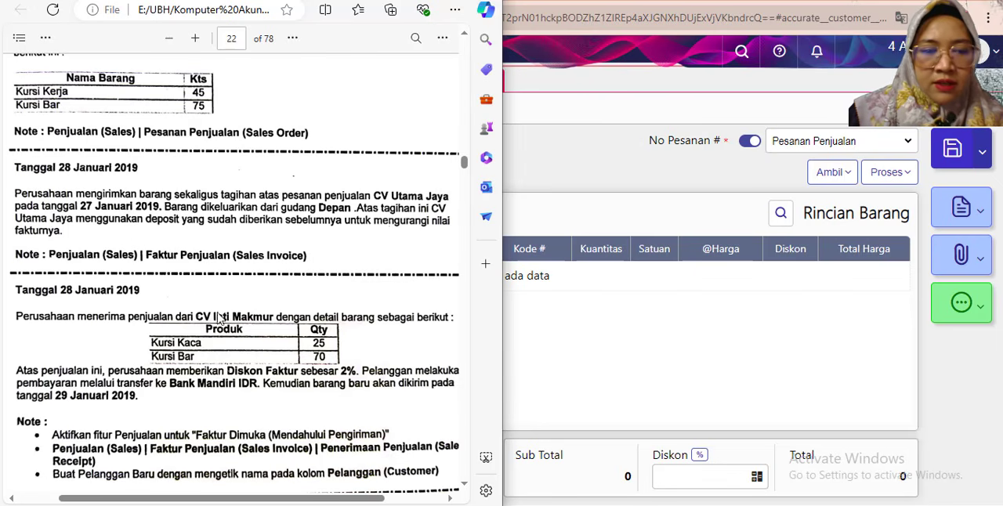
pyautogui.click(663, 354)
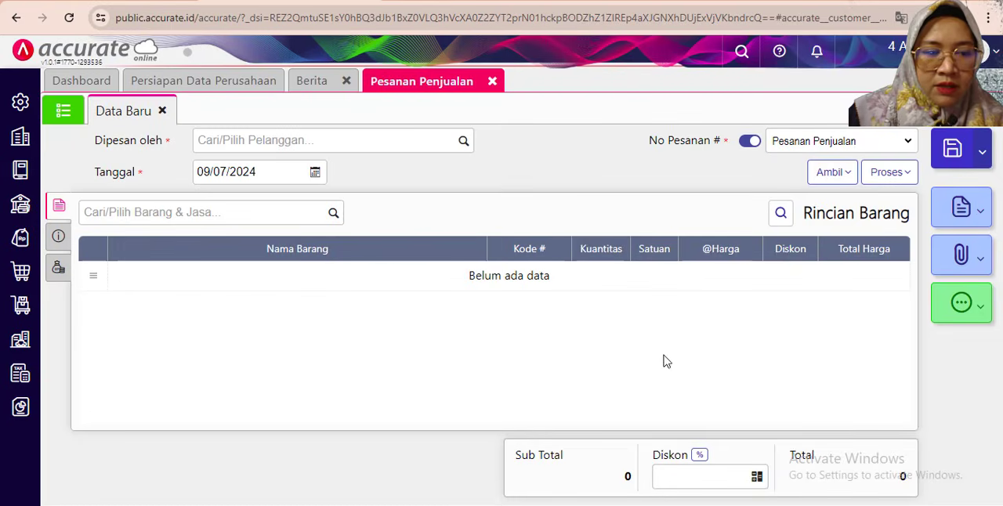
pyautogui.click(492, 81)
pyautogui.click(31, 241)
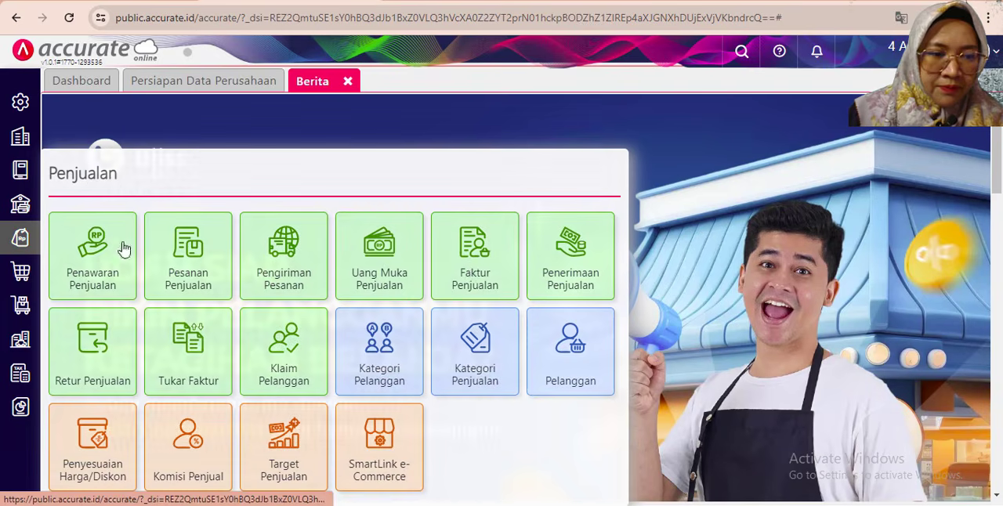
pyautogui.click(494, 289)
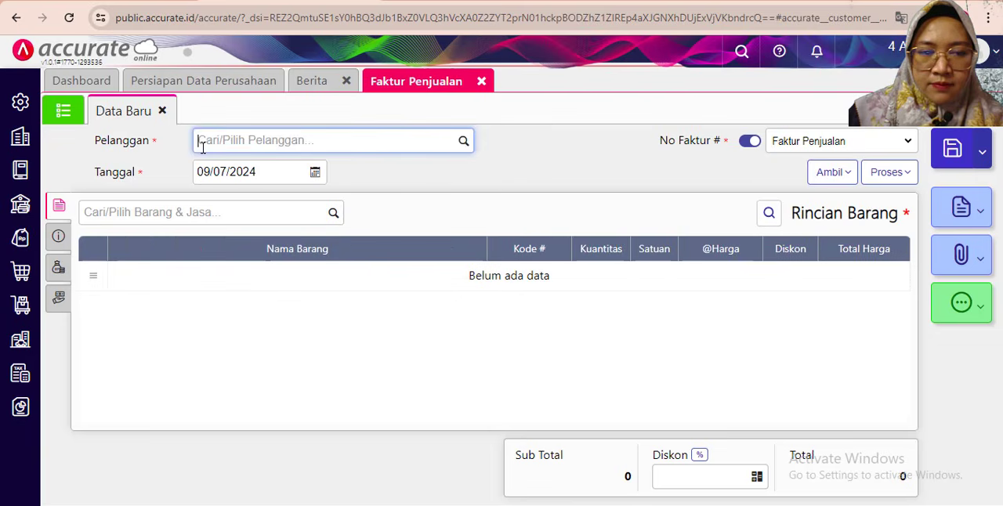
# - Set the sales invoice's Pelanggan to CV Utama Jaya and its Tanggal to 28/01/2019
pyautogui.write('uta')
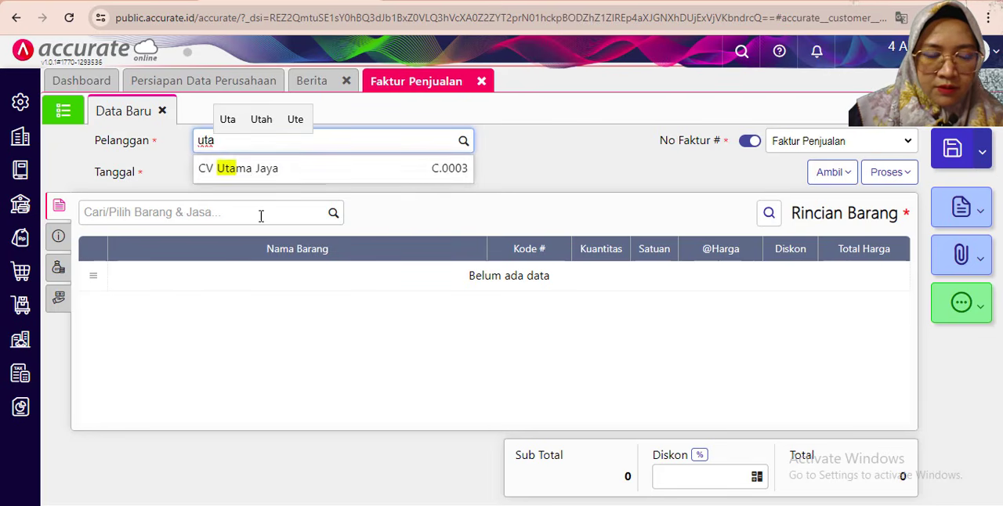
pyautogui.press('Return')
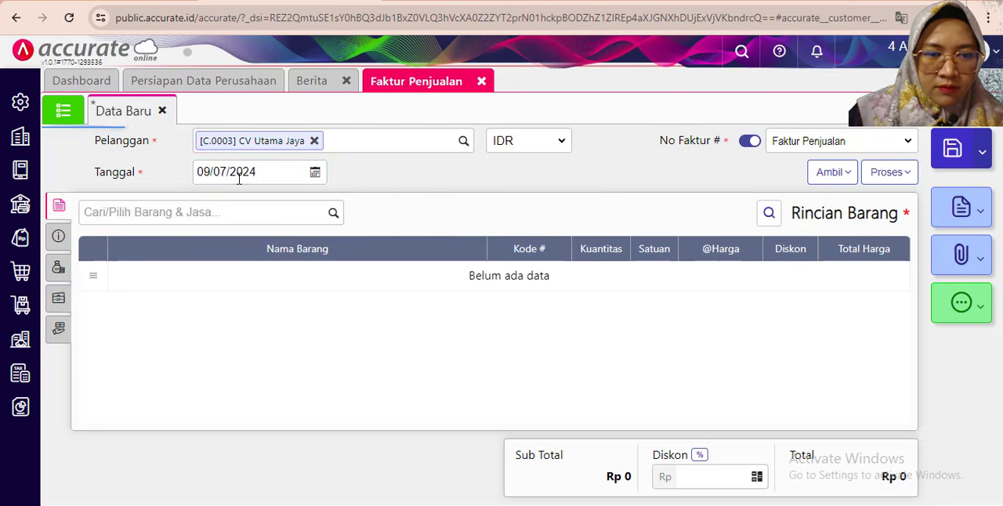
pyautogui.click(238, 173)
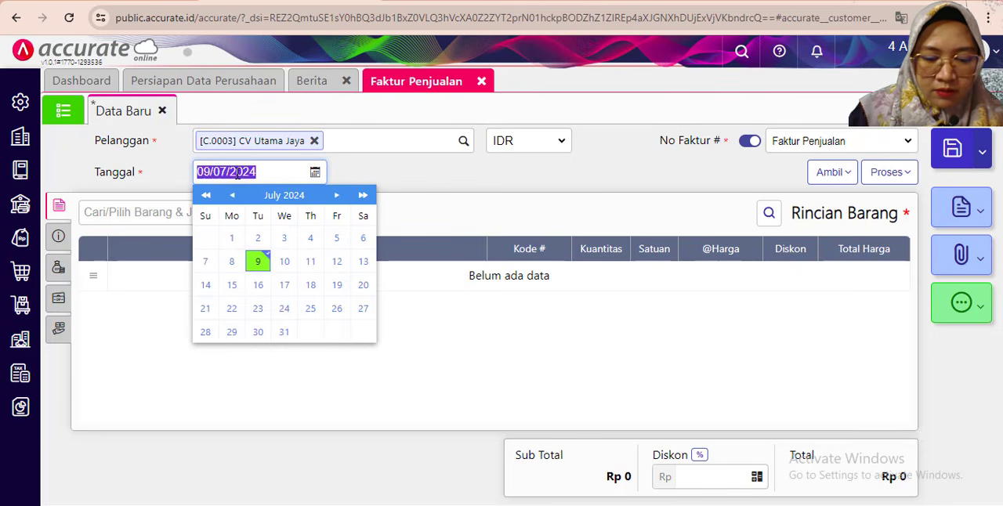
pyautogui.write('28')
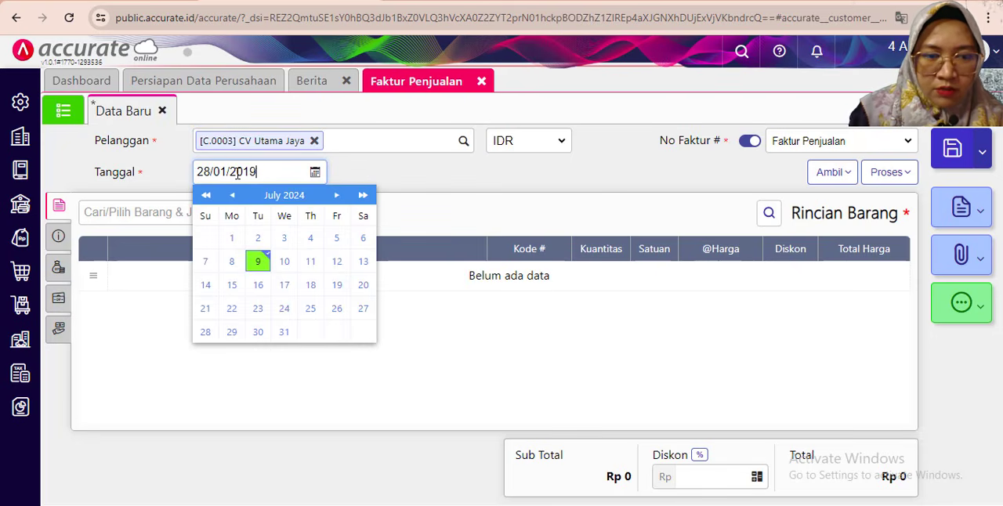
pyautogui.click(437, 179)
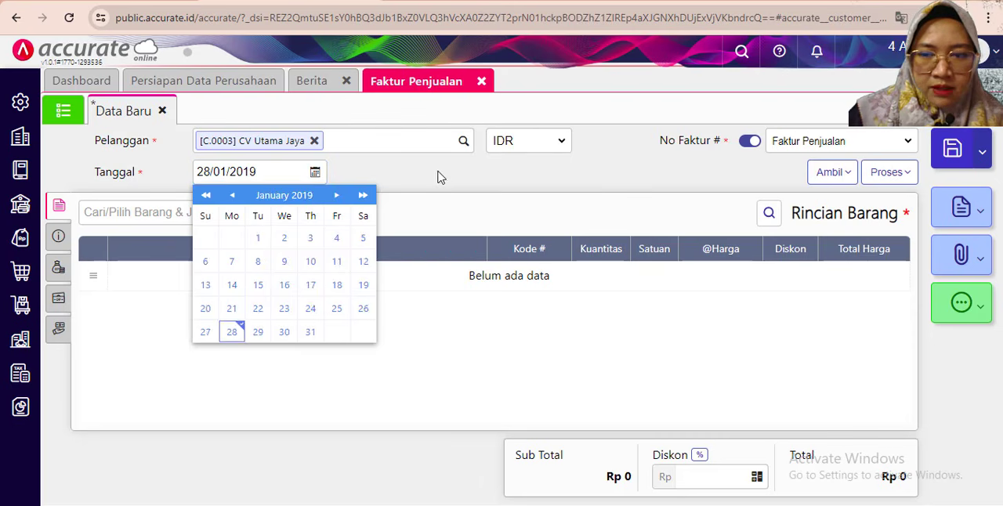
# - Copy the Kursi Kerja and Kursi Bar lines from the customer's 27/01/2019 Pesanan Penjualan into the invoice
pyautogui.click(835, 173)
pyautogui.click(699, 226)
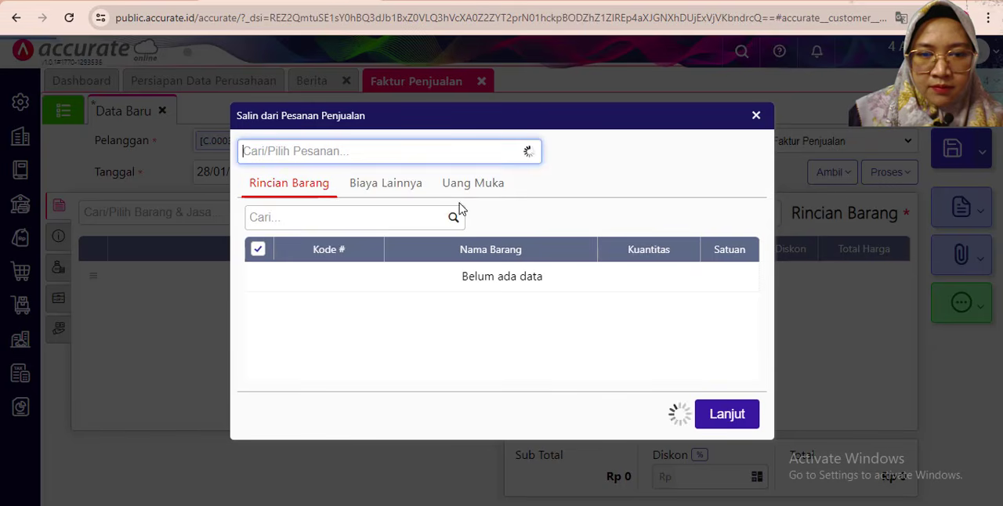
pyautogui.click(360, 195)
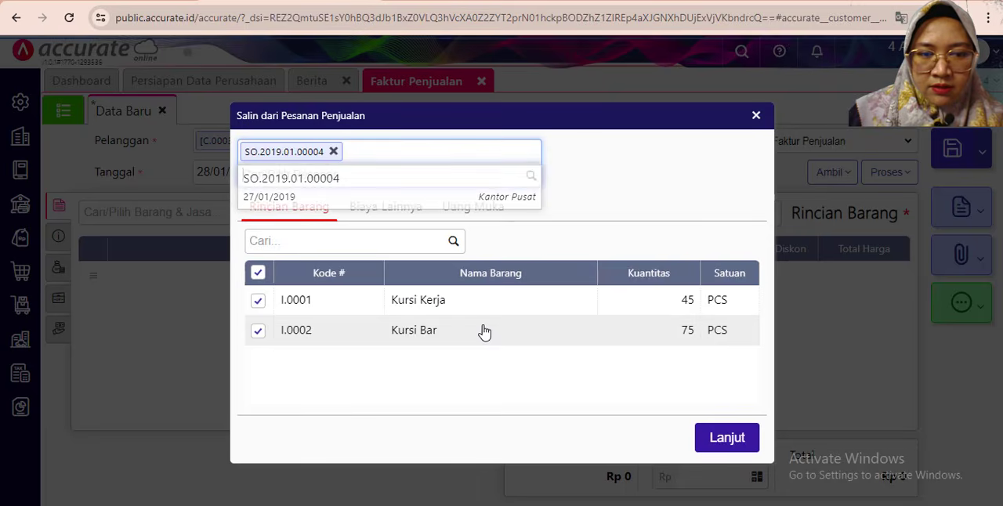
pyautogui.click(723, 438)
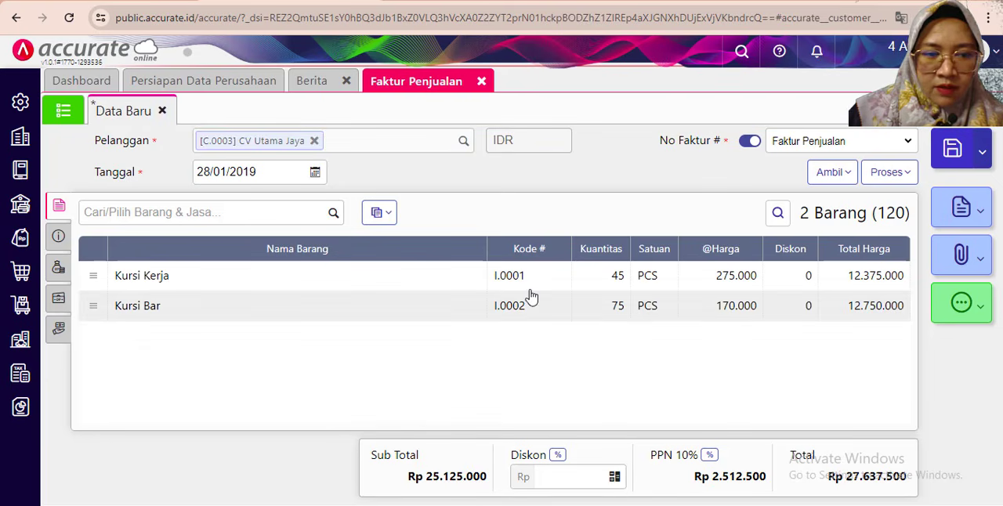
# - Replace the Keterangan in the invoice's additional info with "Pengiman barang dan tagihan"
pyautogui.click(57, 235)
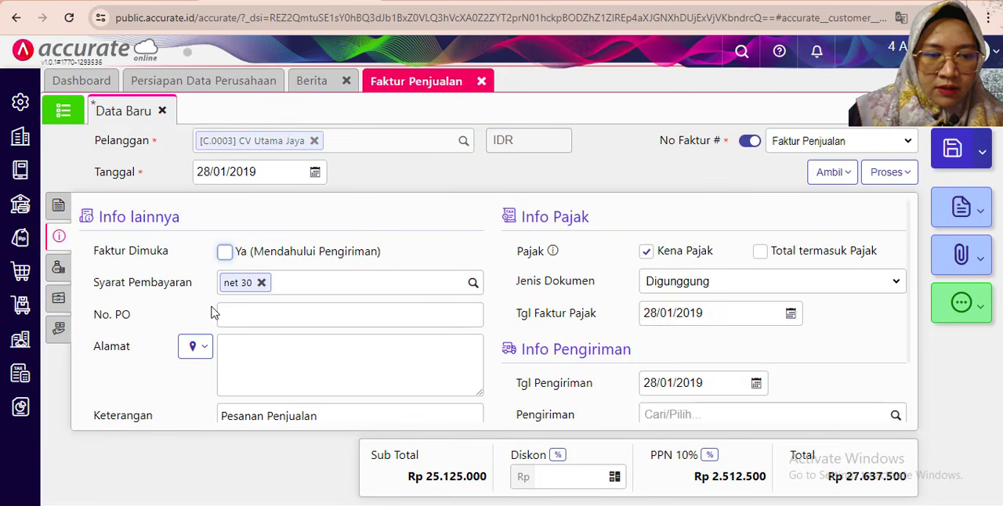
pyautogui.scroll(-1, 241, 341)
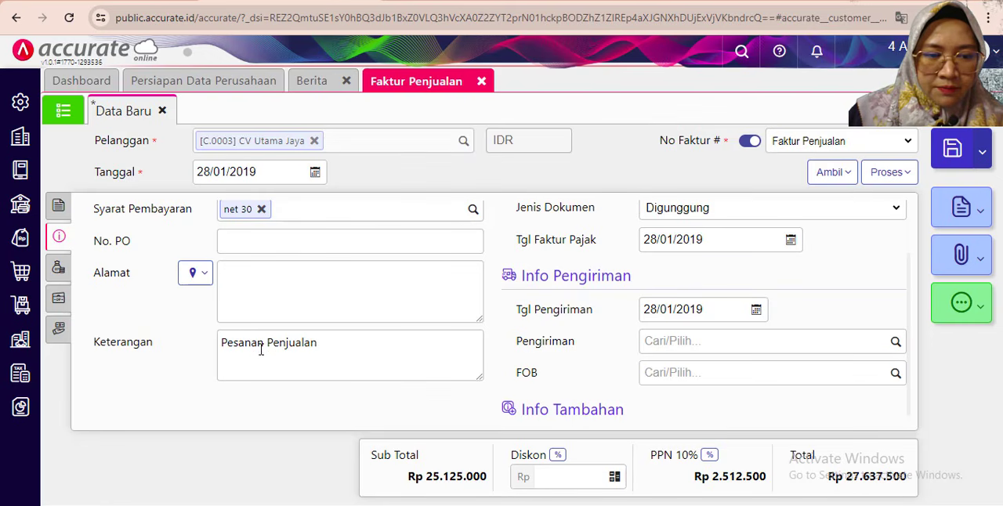
pyautogui.click(262, 345)
pyautogui.moveTo(262, 342); pyautogui.dragTo(210, 345)
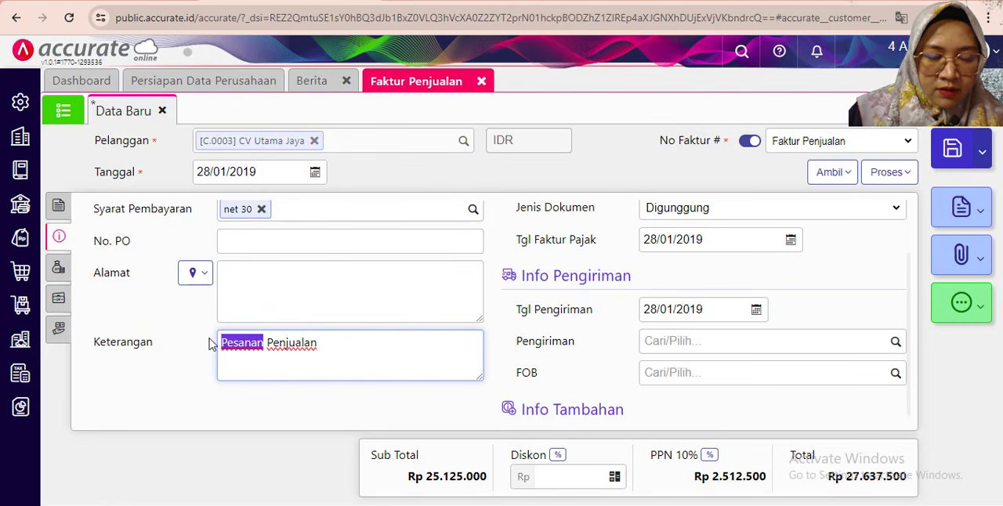
pyautogui.write('Pengi')
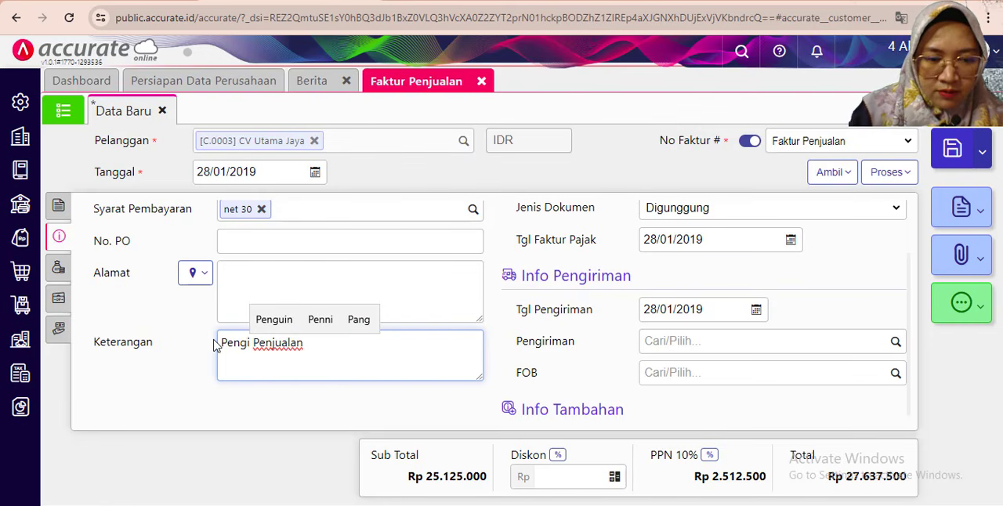
pyautogui.write('man barang d')
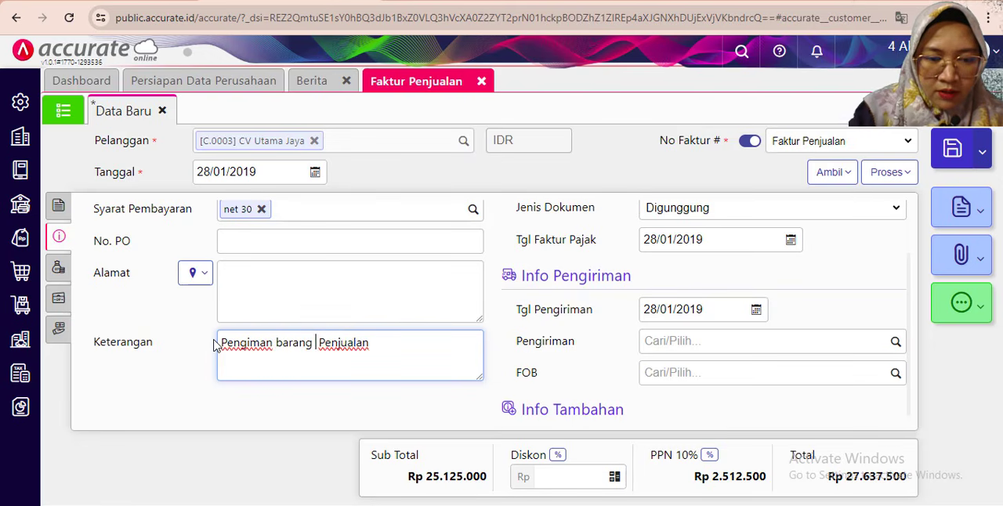
pyautogui.write('an tagi')
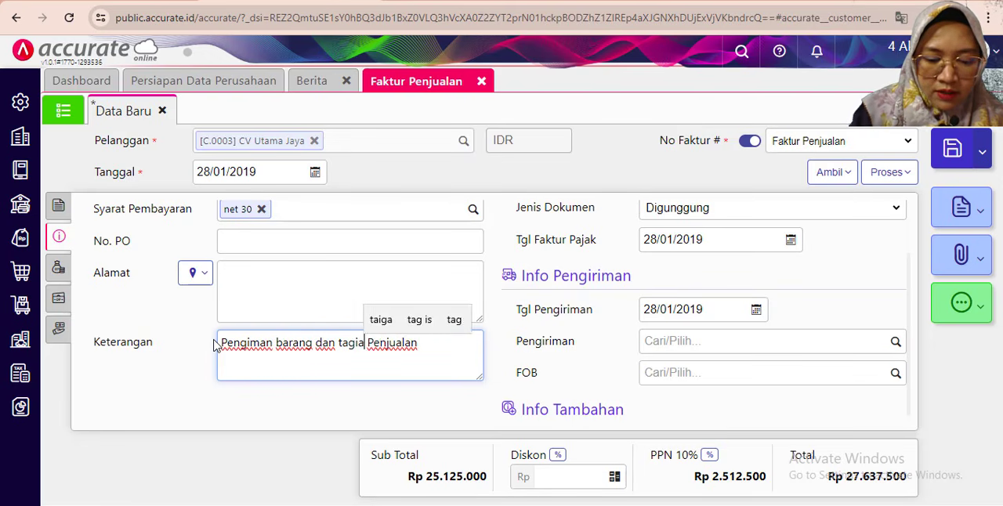
pyautogui.write('han')
pyautogui.press('Delete')
pyautogui.press('Delete')
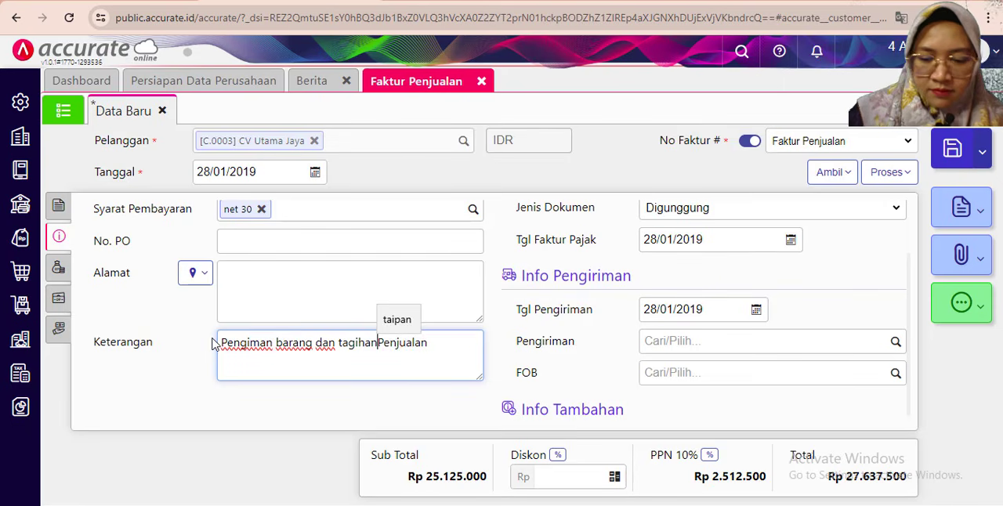
pyautogui.press('Delete')
pyautogui.press('Delete')
pyautogui.press('Delete')
pyautogui.press('Delete')
pyautogui.press('Delete')
pyautogui.press('Delete')
pyautogui.press('Delete')
pyautogui.press('Delete')
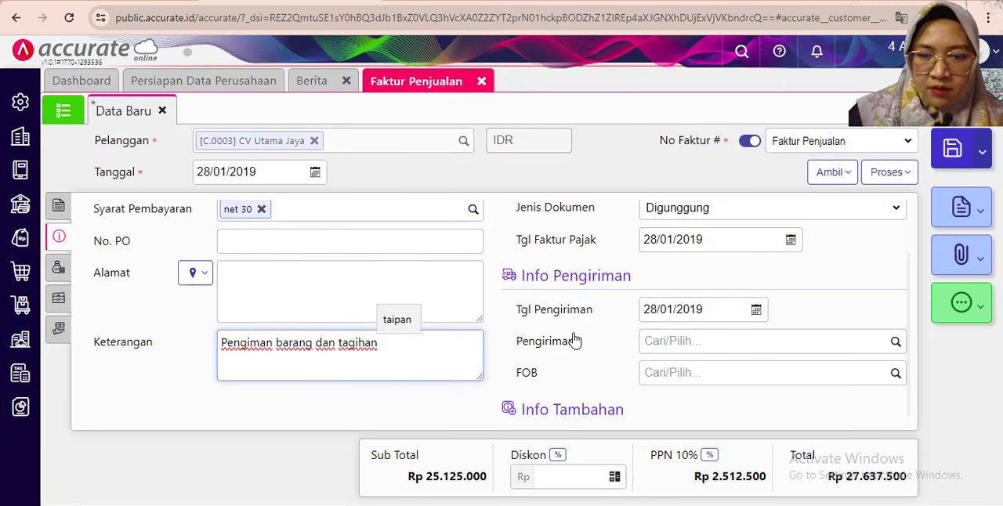
pyautogui.scroll(-1, 549, 321)
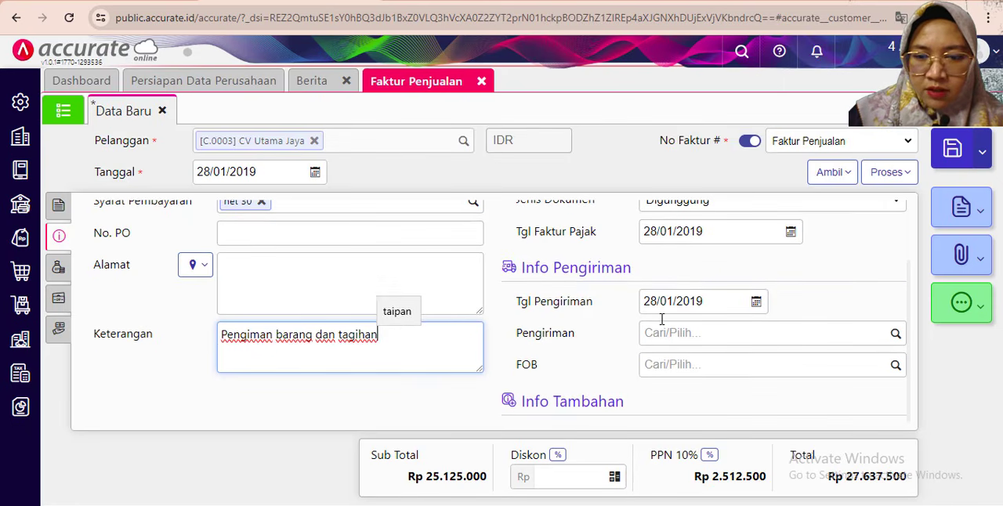
# - Apply the customer's 26/01/2019 Uang Muka of Rp 6.500.000 to the invoice
pyautogui.click(58, 301)
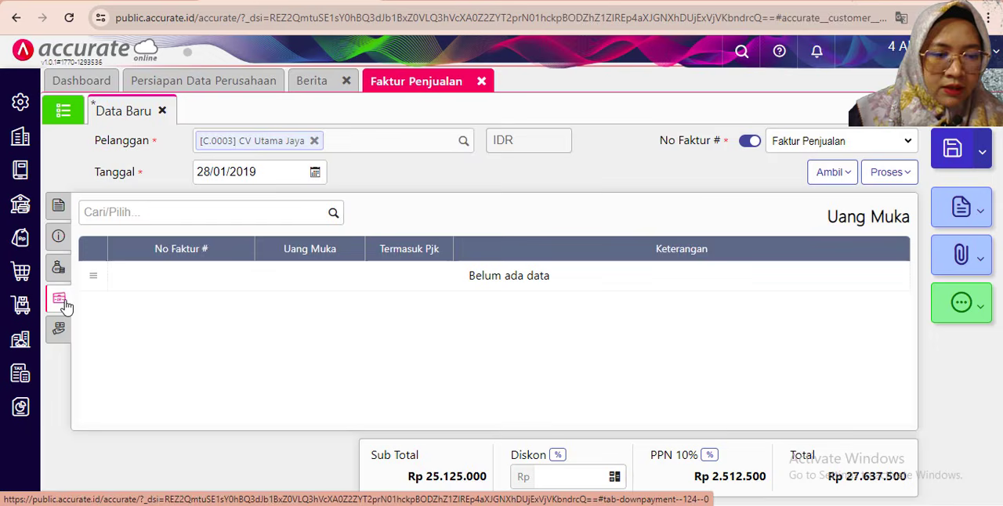
pyautogui.click(333, 217)
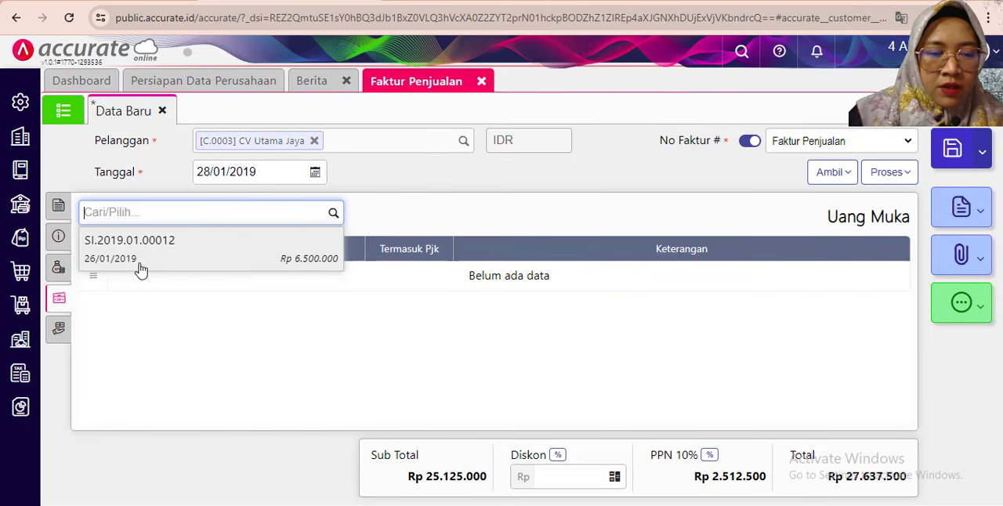
pyautogui.click(170, 260)
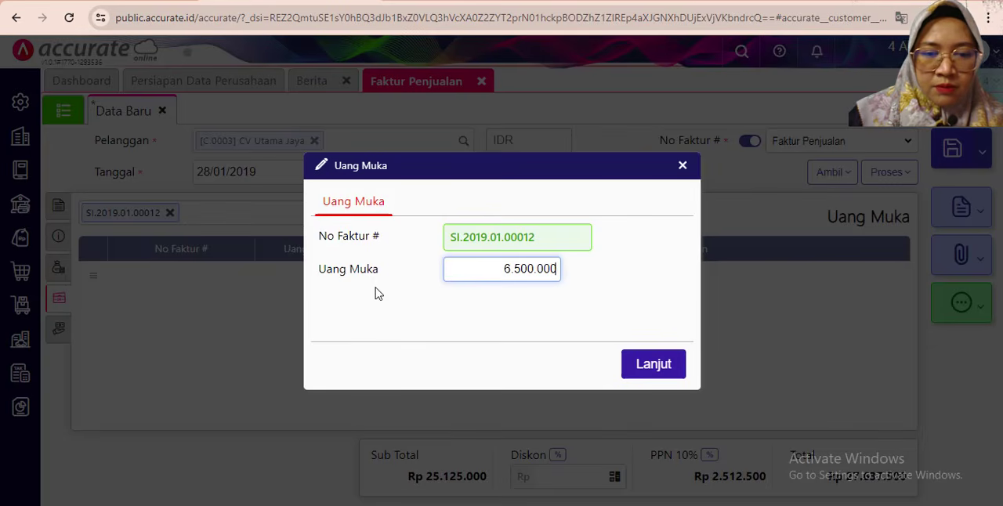
pyautogui.click(655, 367)
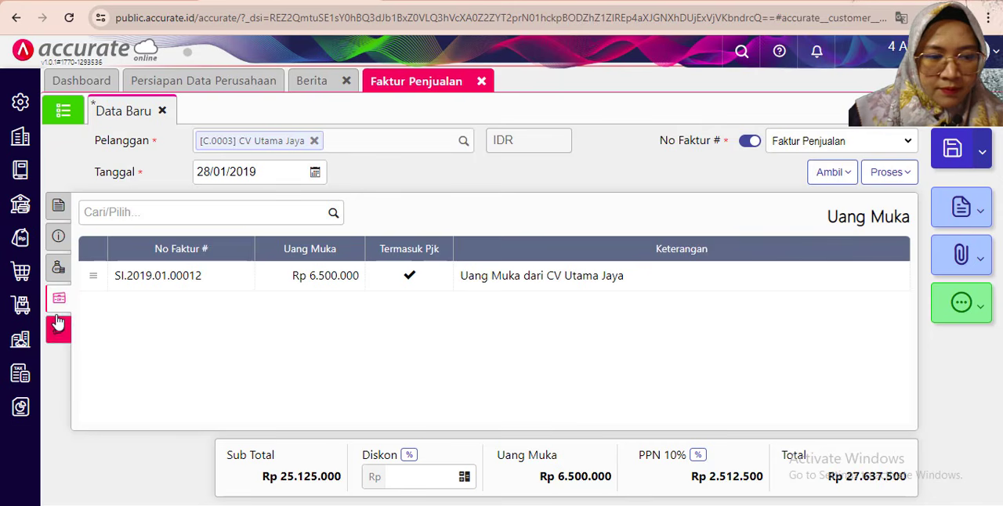
# - Change the Gudang for all items on CV Utama Jaya's sales invoice to Depan, as the exercise PDF specifies
pyautogui.click(60, 210)
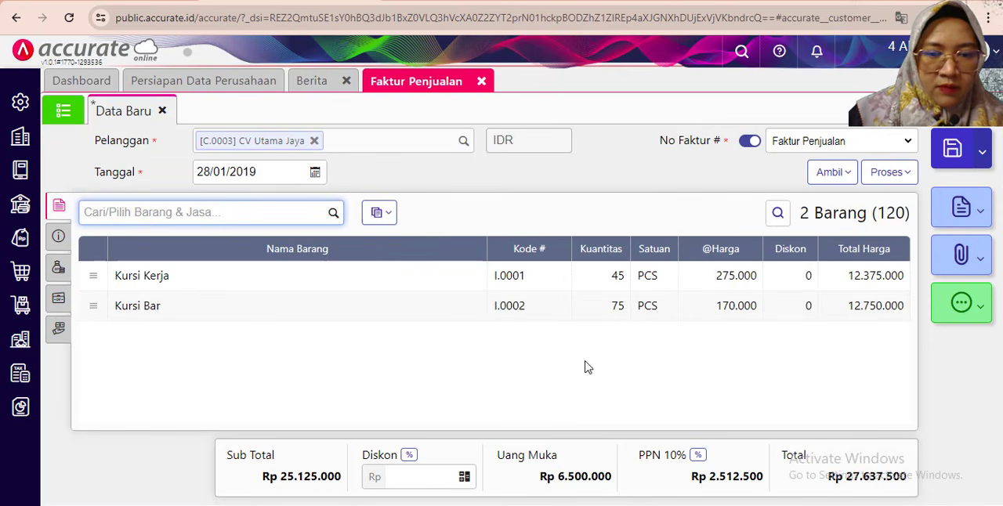
pyautogui.hotkey('alt', 'Tab')
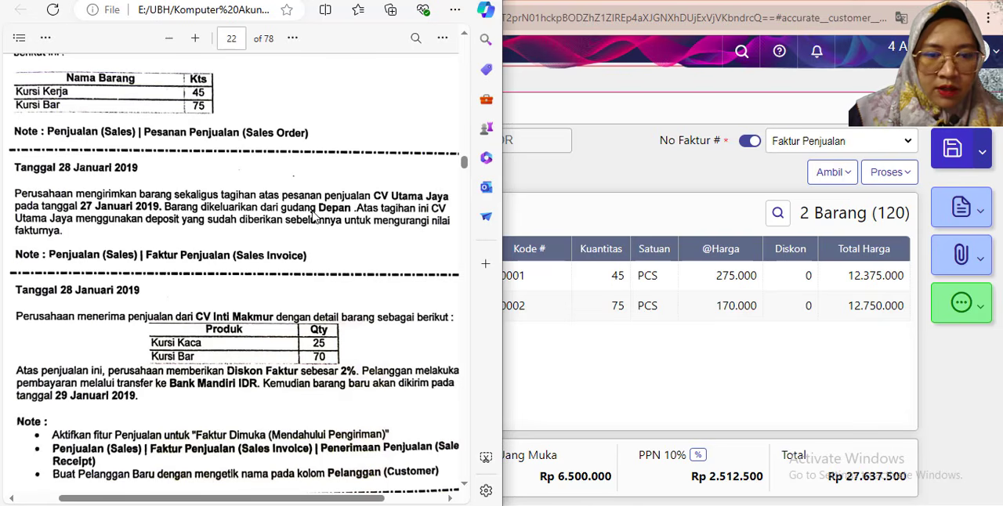
pyautogui.click(559, 357)
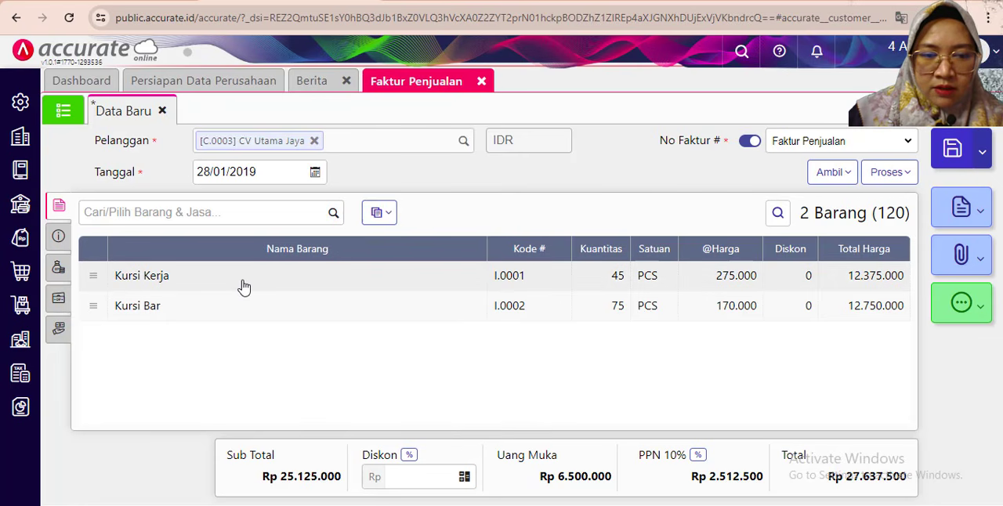
pyautogui.click(379, 213)
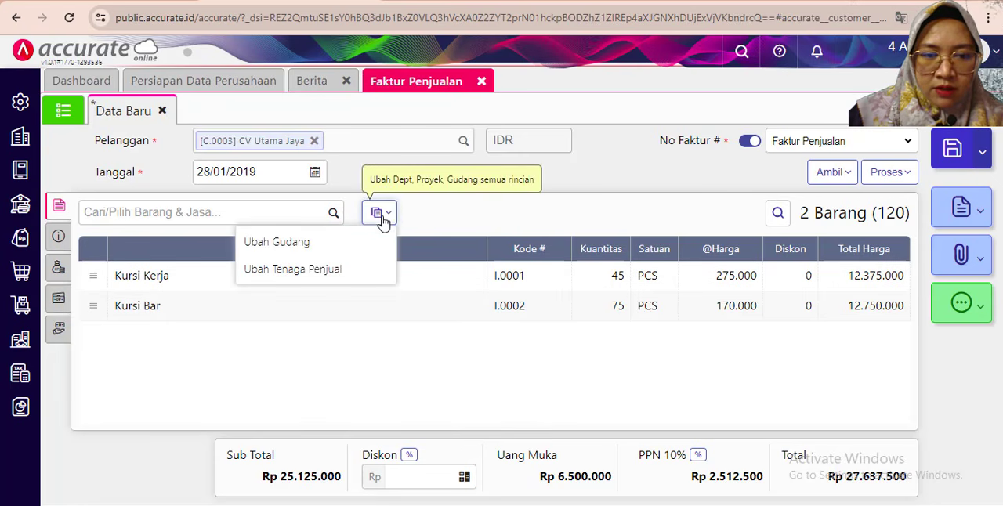
pyautogui.click(304, 244)
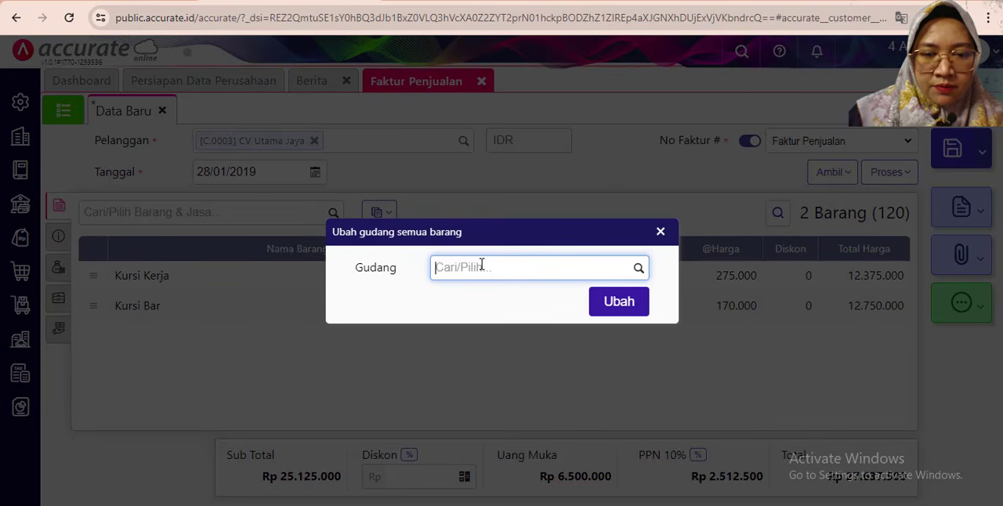
pyautogui.click(638, 268)
pyautogui.click(468, 331)
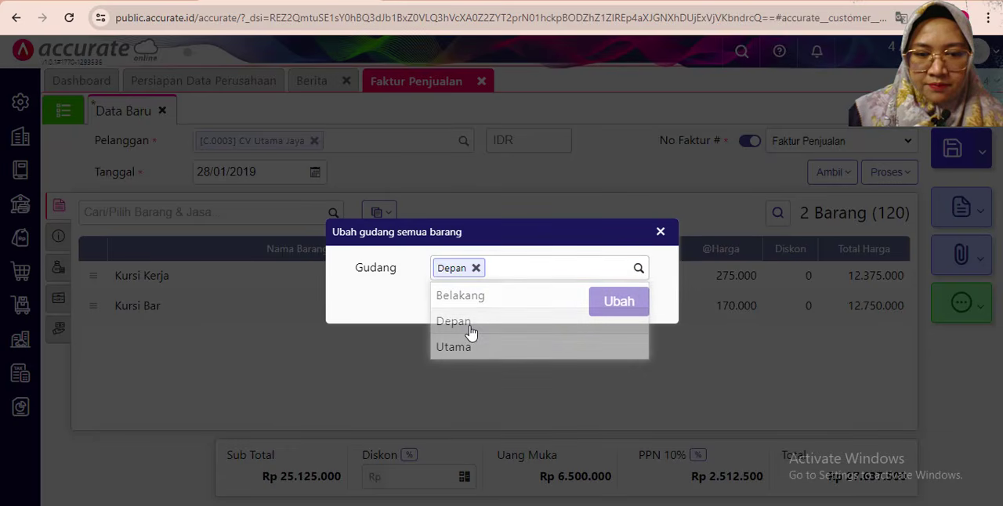
pyautogui.click(607, 307)
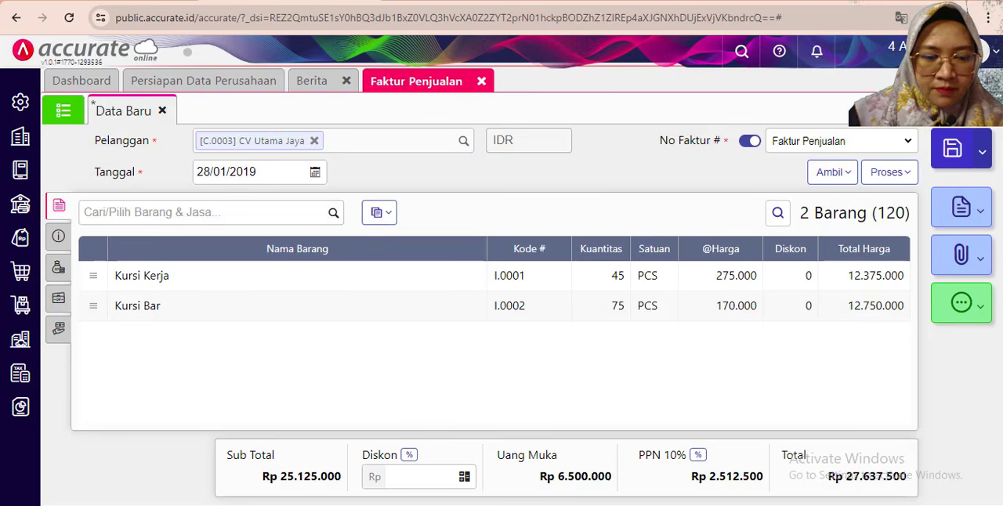
# - Recheck the 28 January 2019 CV Utama Jaya transaction in the exercise PDF and save the sales invoice
pyautogui.hotkey('alt', 'Tab')
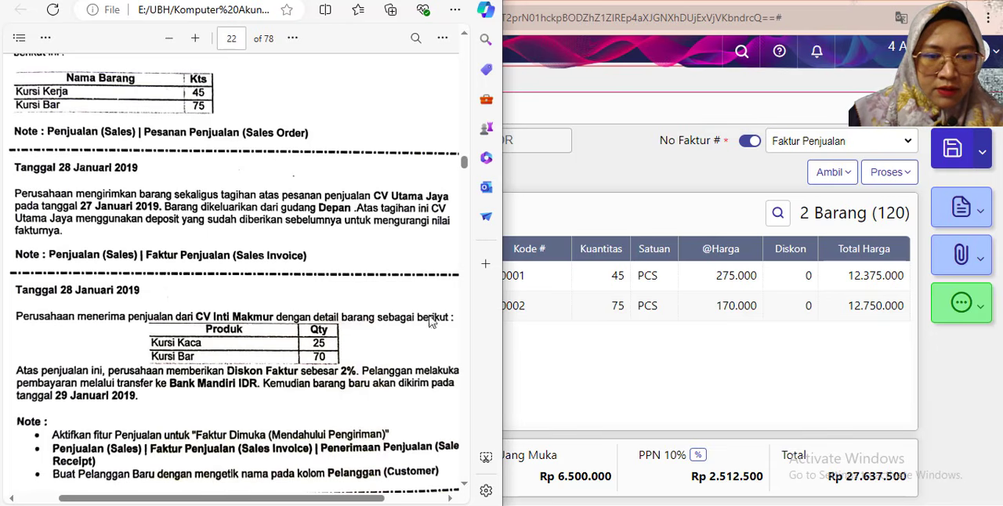
pyautogui.click(636, 384)
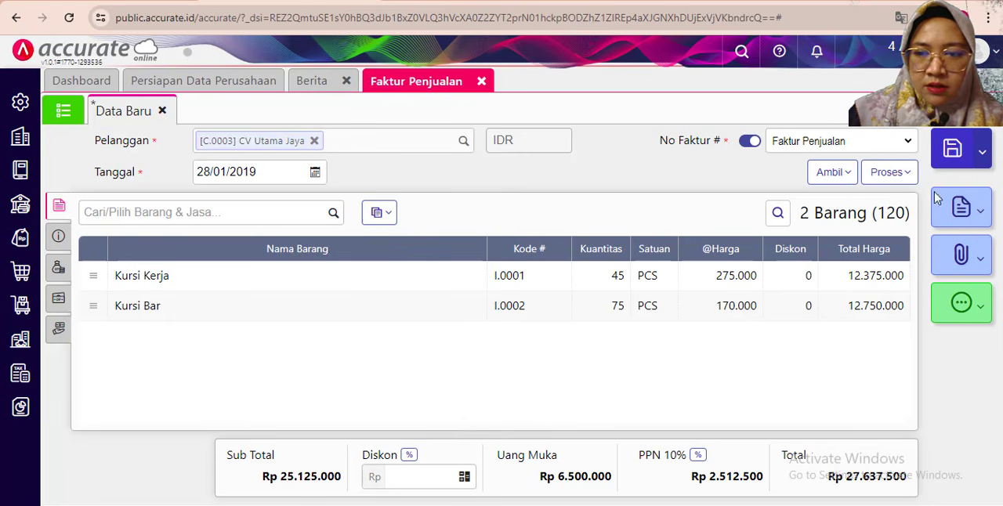
pyautogui.click(952, 150)
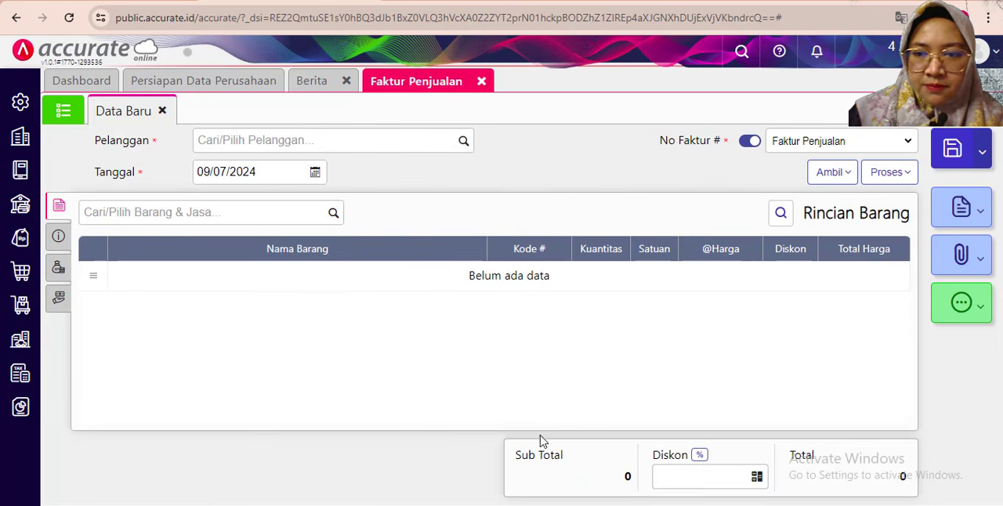
# - Read the 28 January 2019 CV Inti Makmur sale and its notes in the exercise PDF
pyautogui.hotkey('alt', 'Tab')
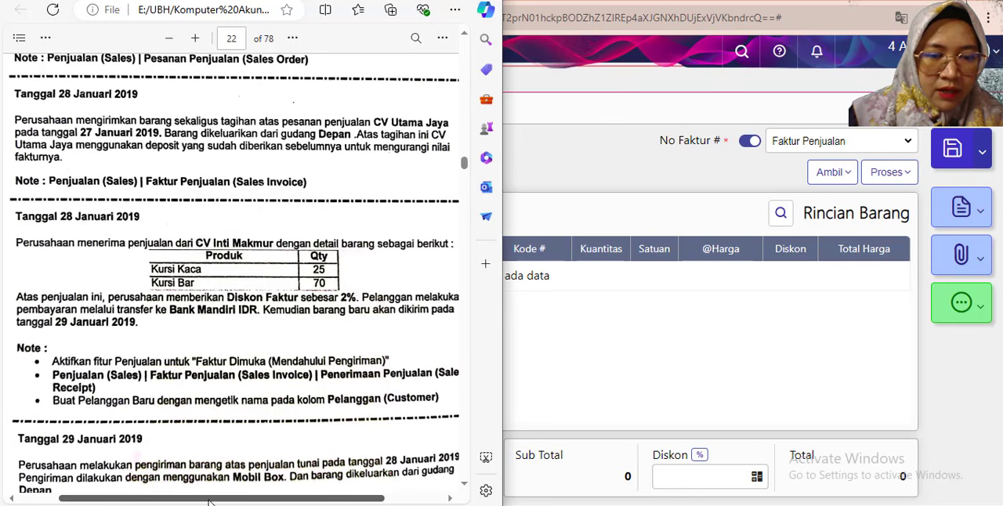
pyautogui.moveTo(209, 500); pyautogui.dragTo(217, 502)
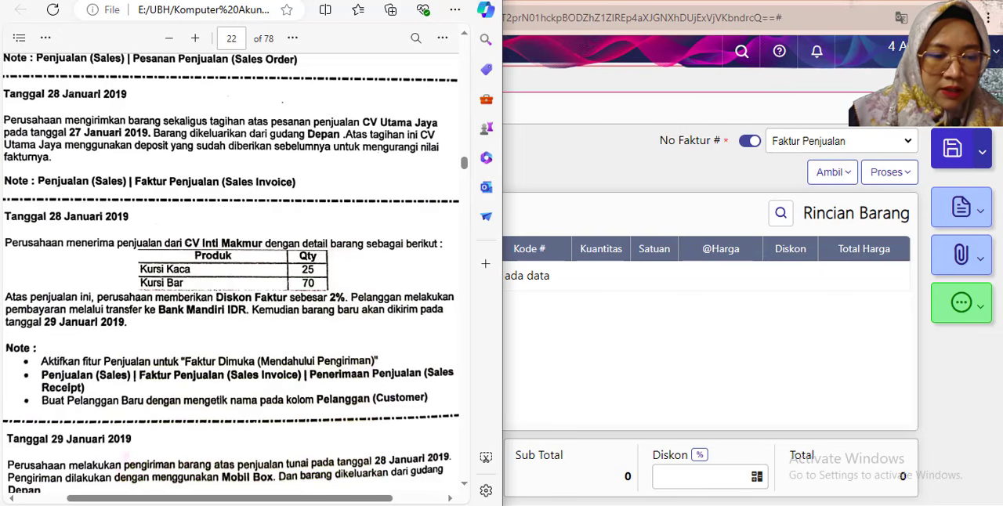
pyautogui.click(566, 3)
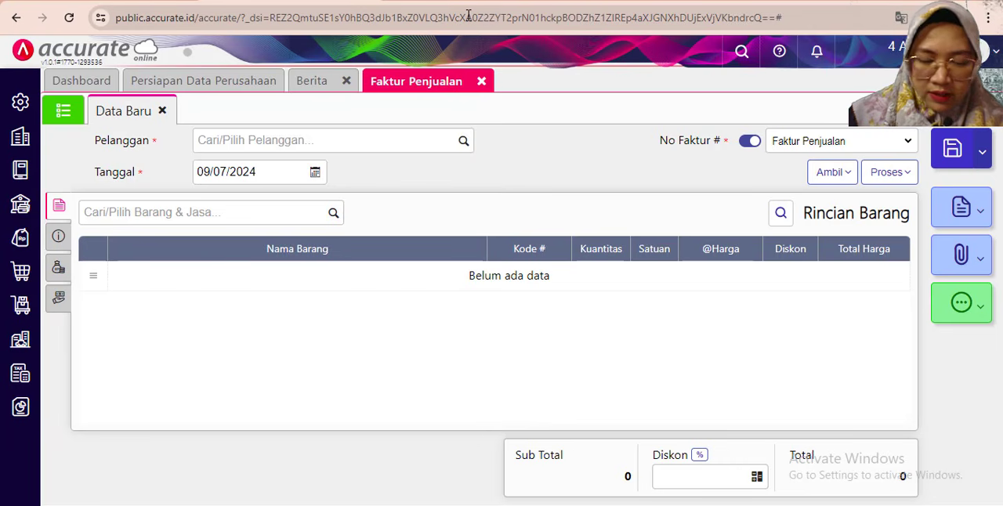
# - Check the "Faktur Dimuka (Mendahului Pengiriman)" sales feature in Preferensi, closing the Faktur Penjualan and Preferensi pages, and return to the exercise PDF
pyautogui.click(26, 117)
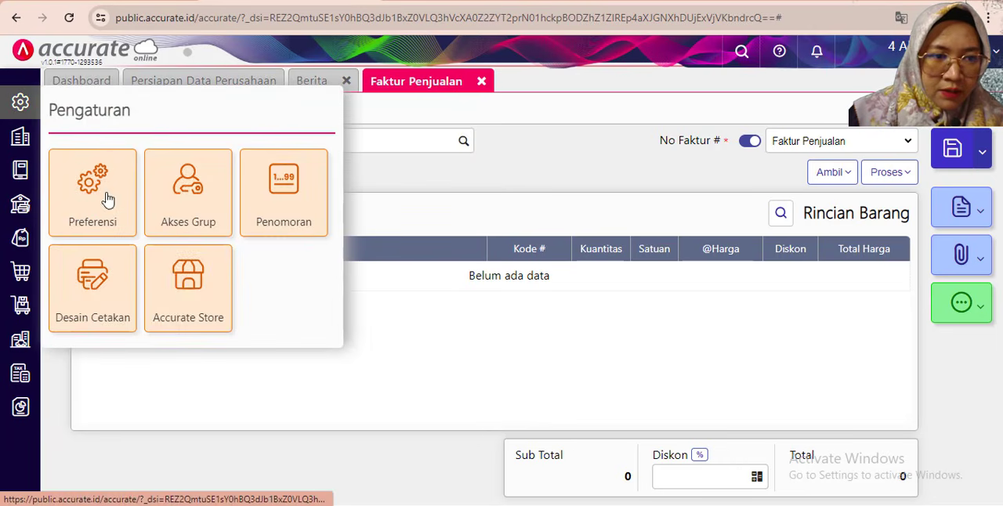
pyautogui.click(105, 196)
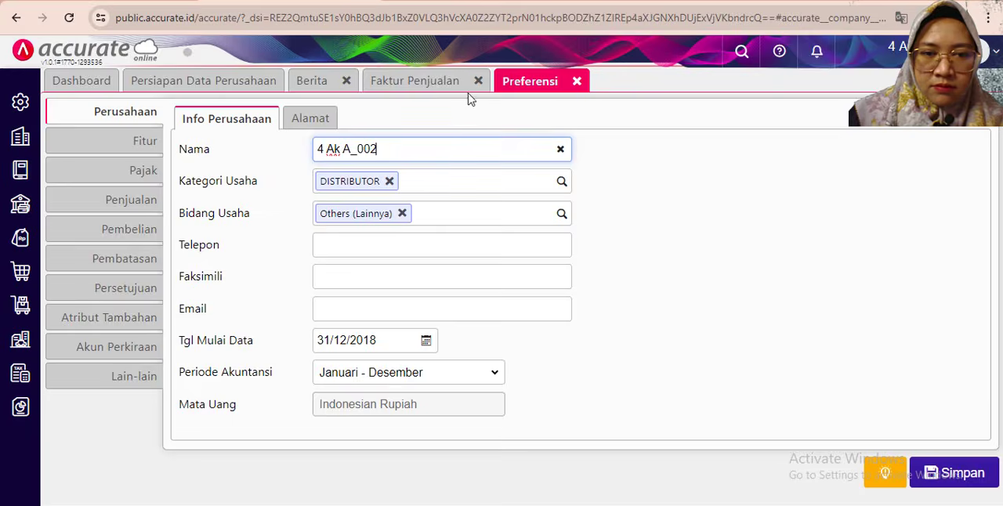
pyautogui.click(478, 81)
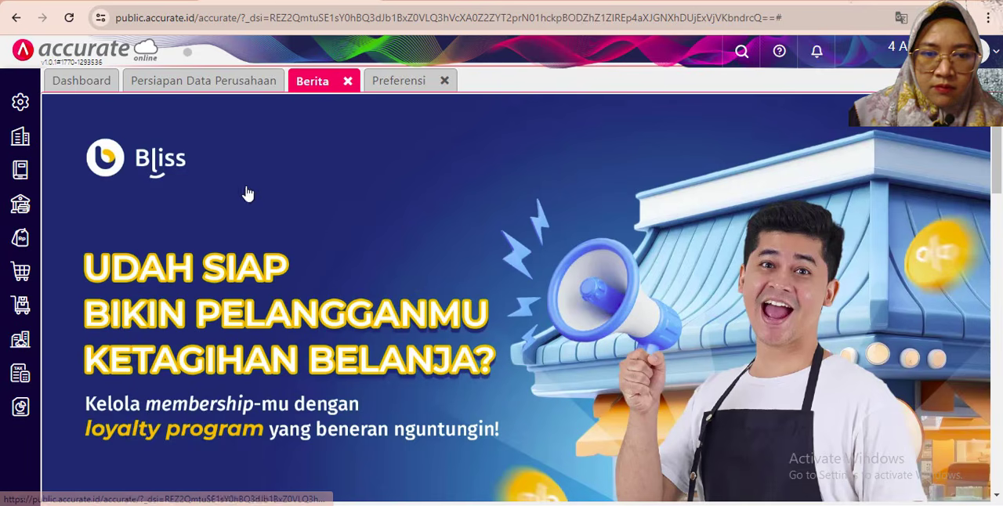
pyautogui.click(401, 81)
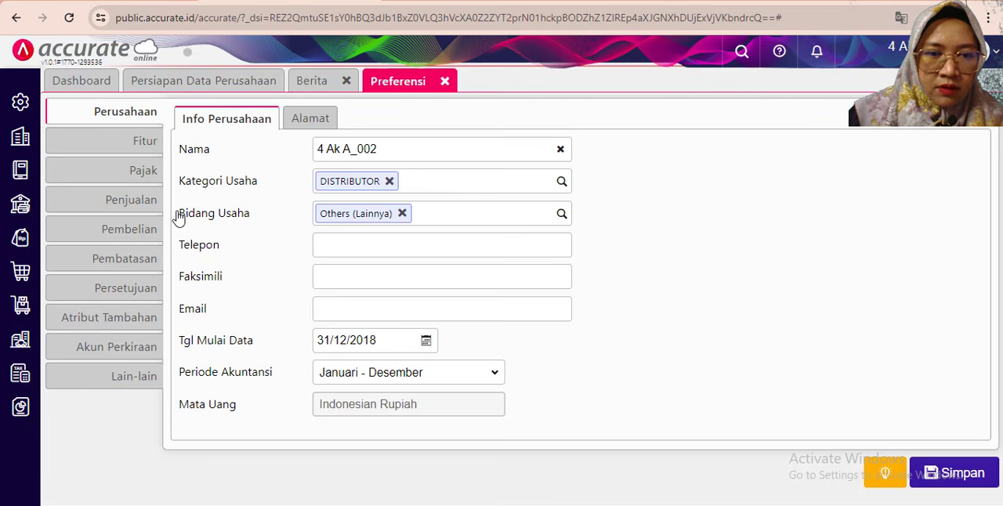
pyautogui.click(145, 141)
pyautogui.click(319, 125)
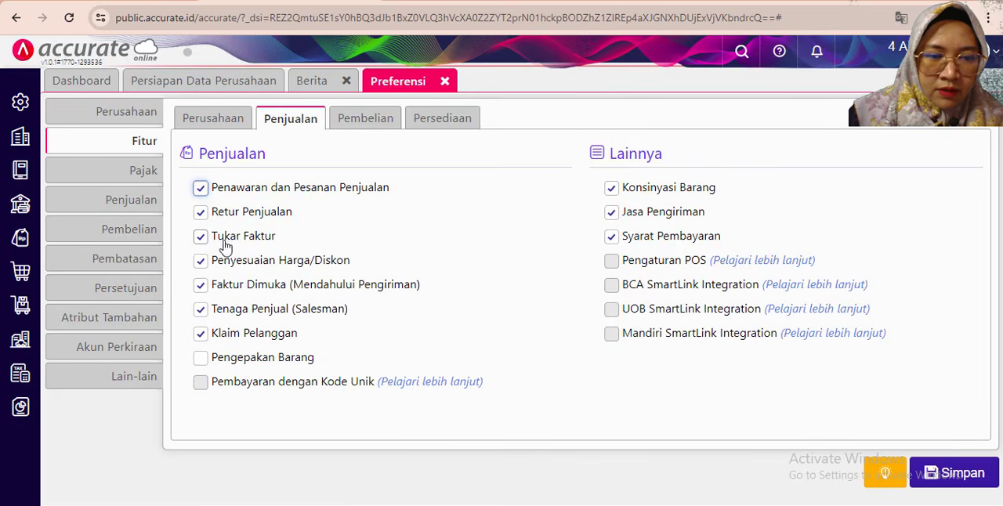
pyautogui.click(445, 83)
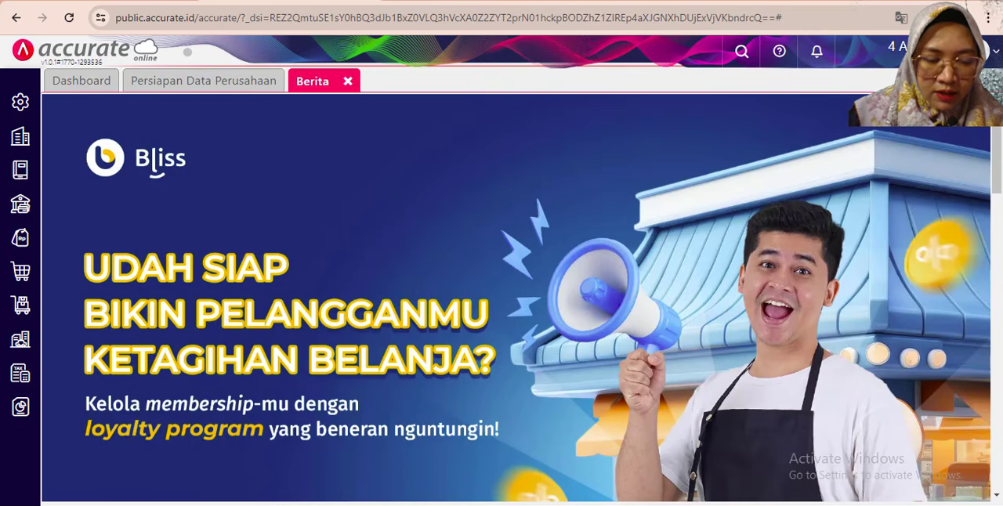
pyautogui.hotkey('alt', 'Tab')
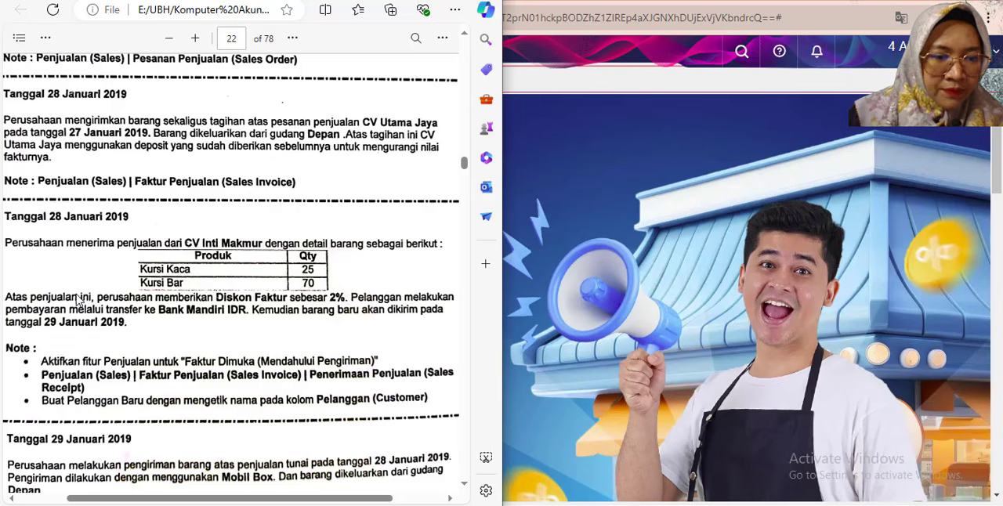
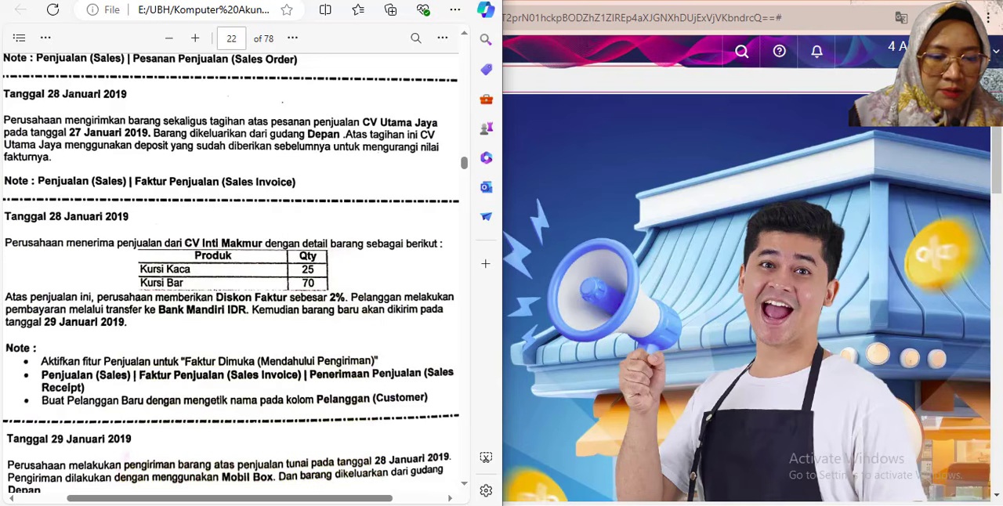
# - Start a new customer record in the sales module and enter CV Inti Makmur as its name
pyautogui.click(916, 86)
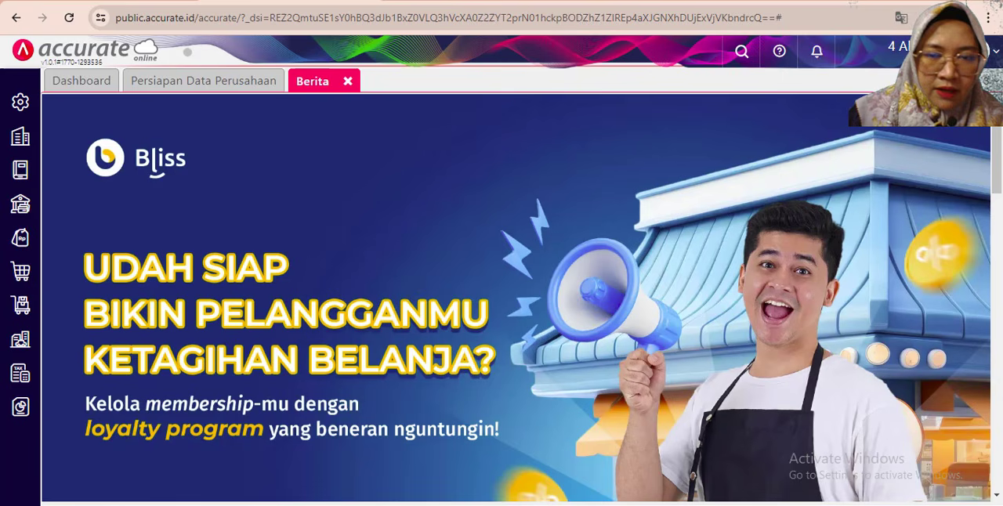
pyautogui.click(20, 237)
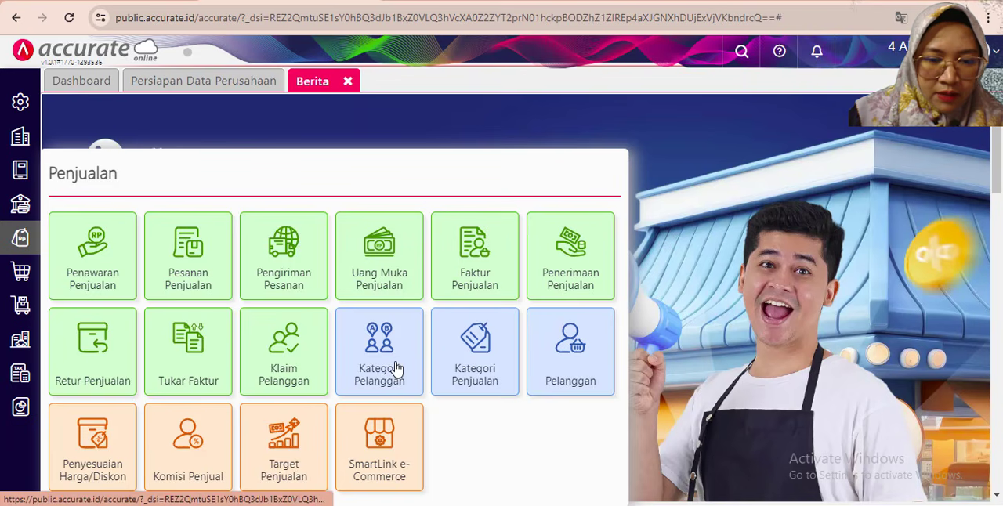
pyautogui.click(585, 379)
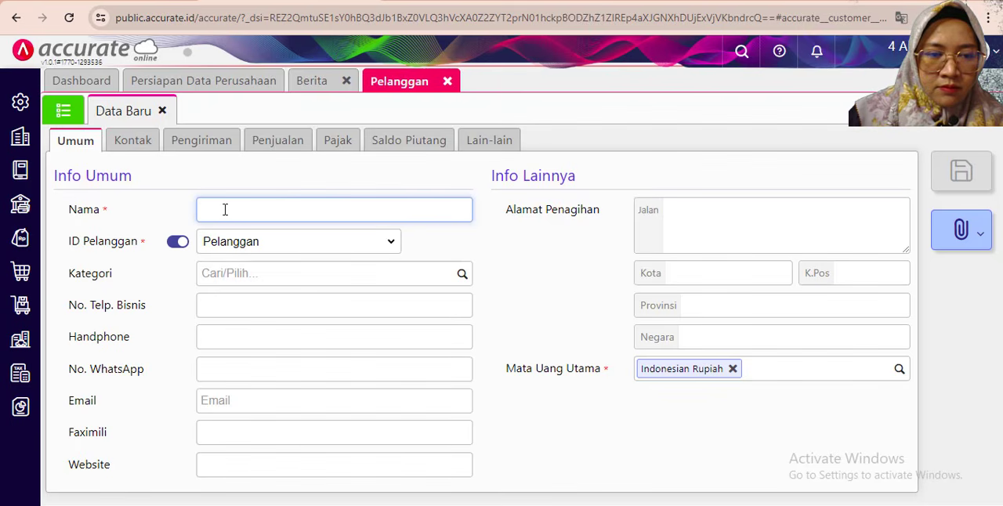
pyautogui.doubleClick(479, 0)
pyautogui.scroll(-1, 400, 244)
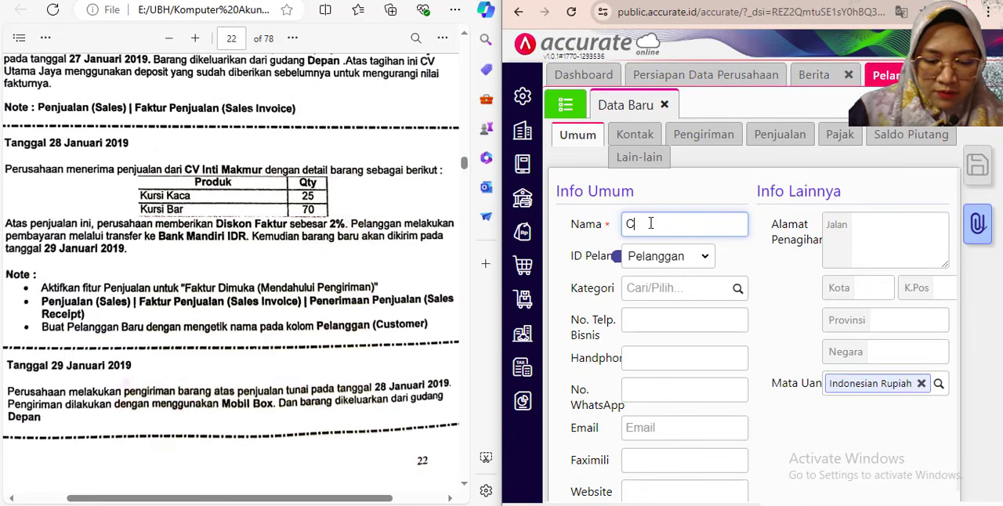
pyautogui.write('Inti M')
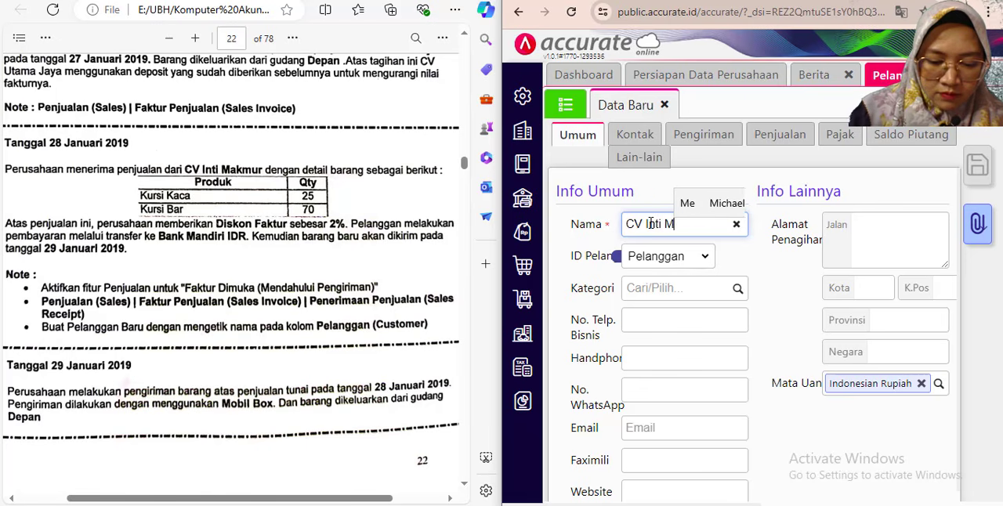
pyautogui.write('akmu')
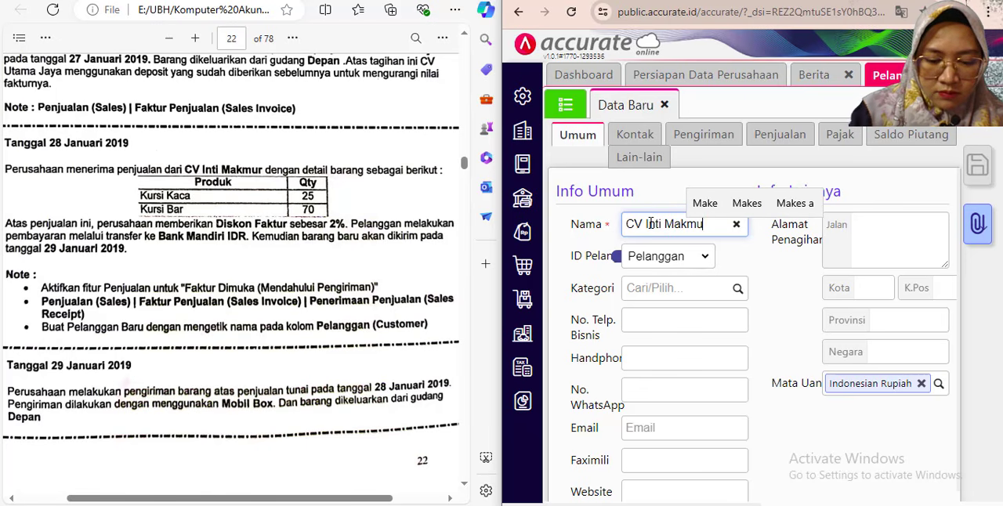
pyautogui.write('r')
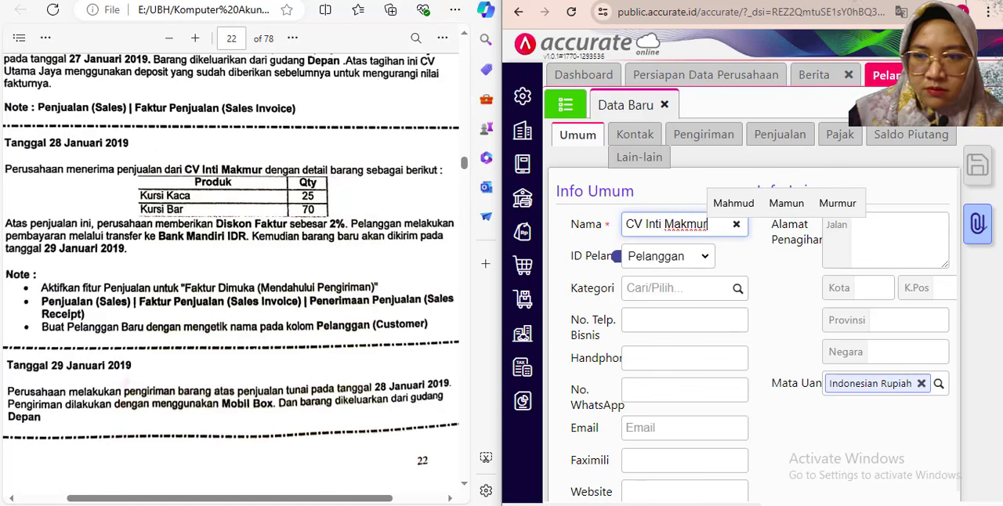
pyautogui.click(953, 1)
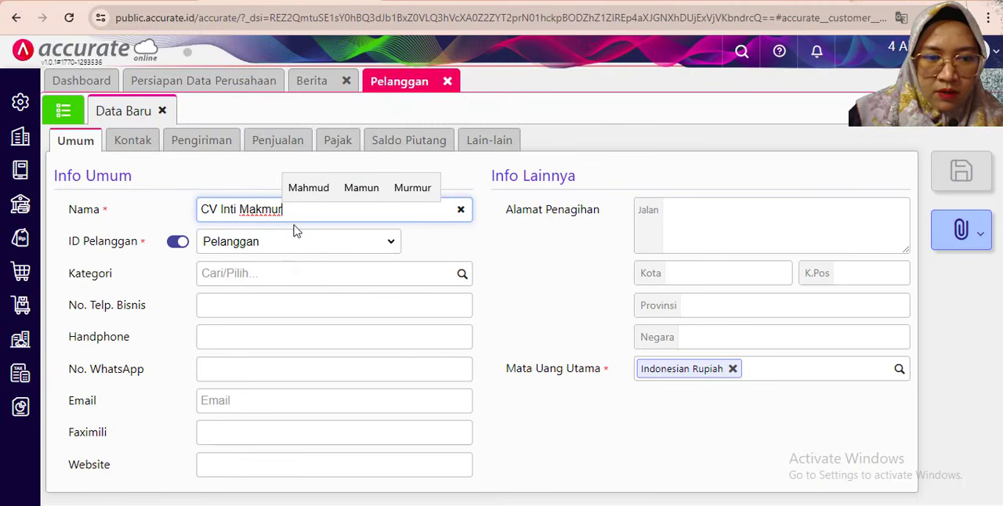
pyautogui.click(553, 408)
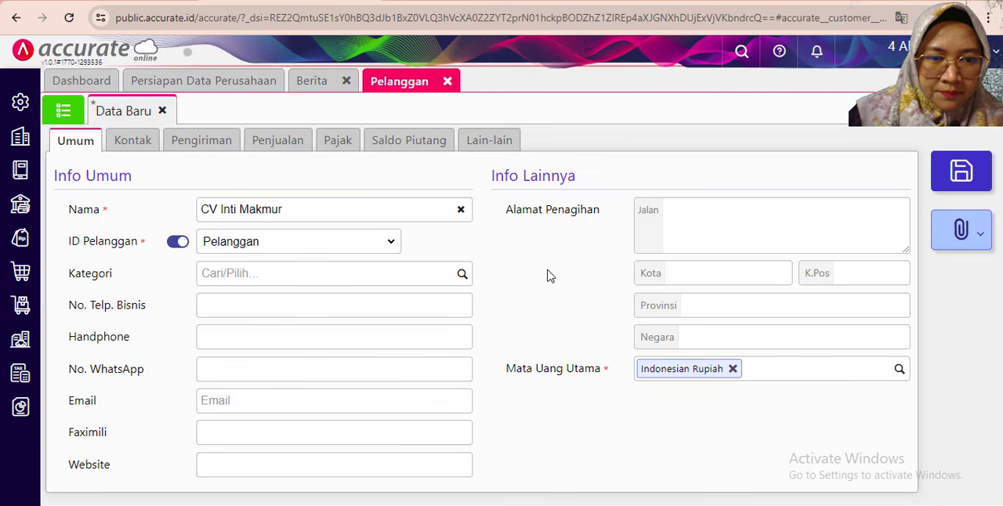
# - Review the new customer's sales settings, then save the record and close the customer form
pyautogui.click(259, 148)
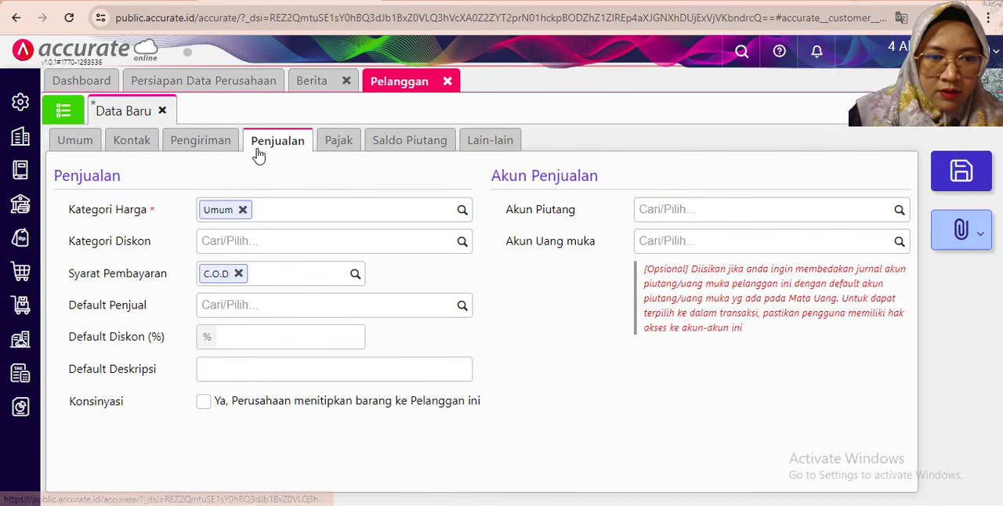
pyautogui.click(76, 144)
pyautogui.hotkey('alt', 'Tab')
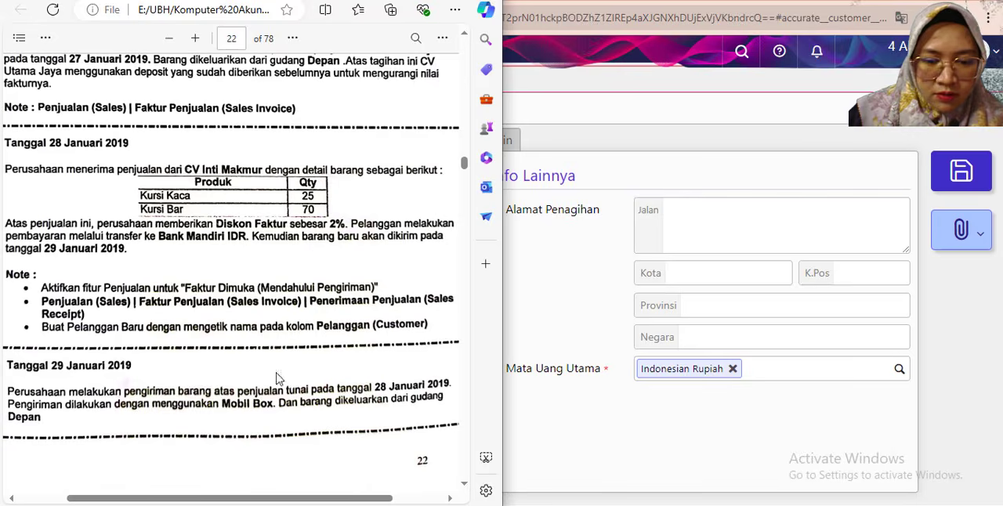
pyautogui.click(581, 468)
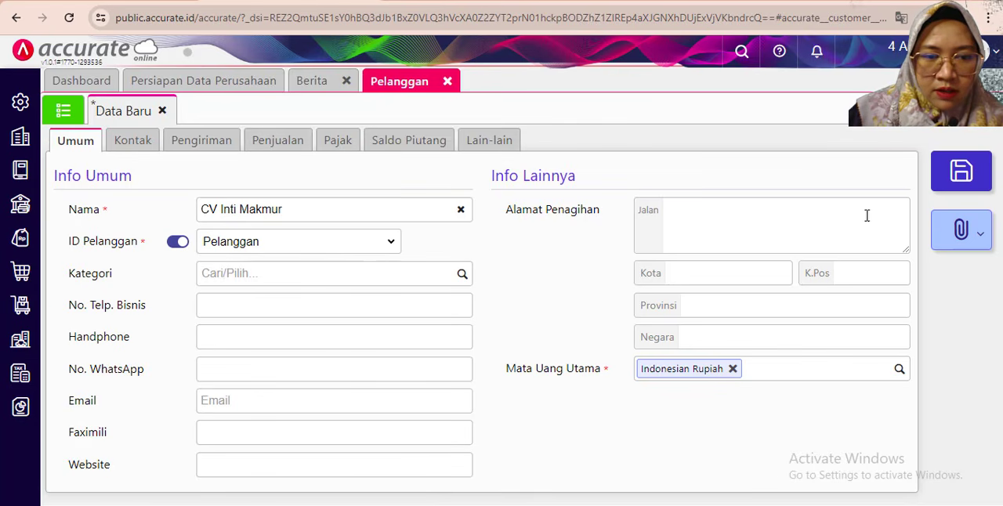
pyautogui.click(961, 171)
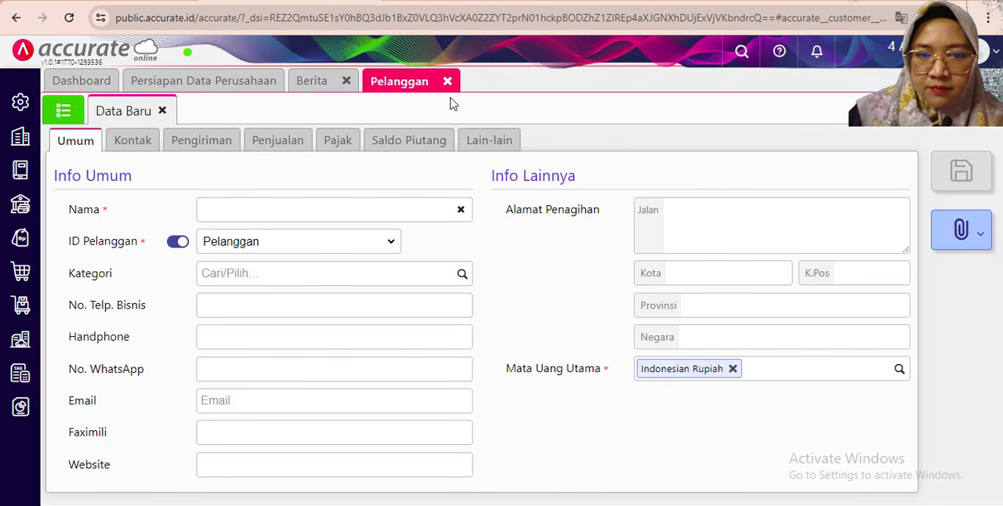
pyautogui.click(447, 81)
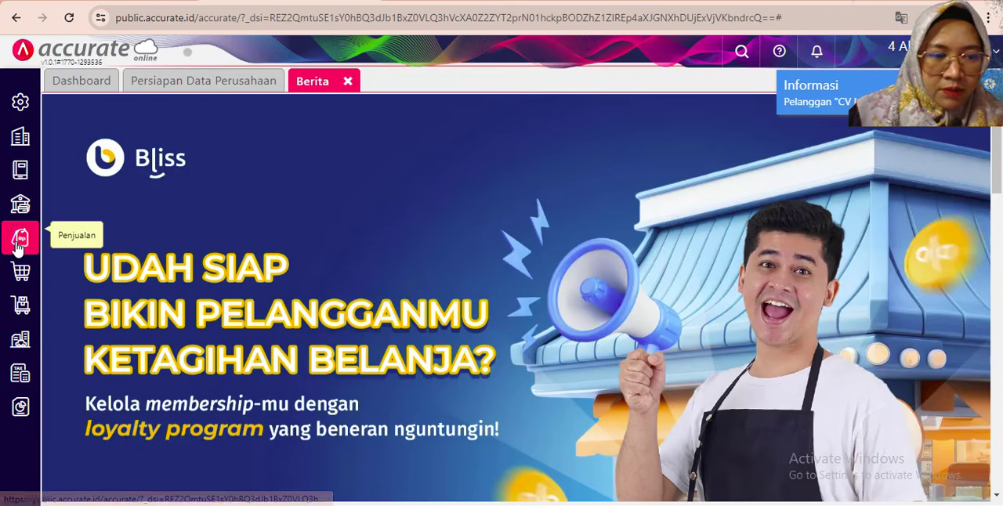
# - Start a new sales invoice and select CV Inti Makmur as the customer
pyautogui.click(21, 236)
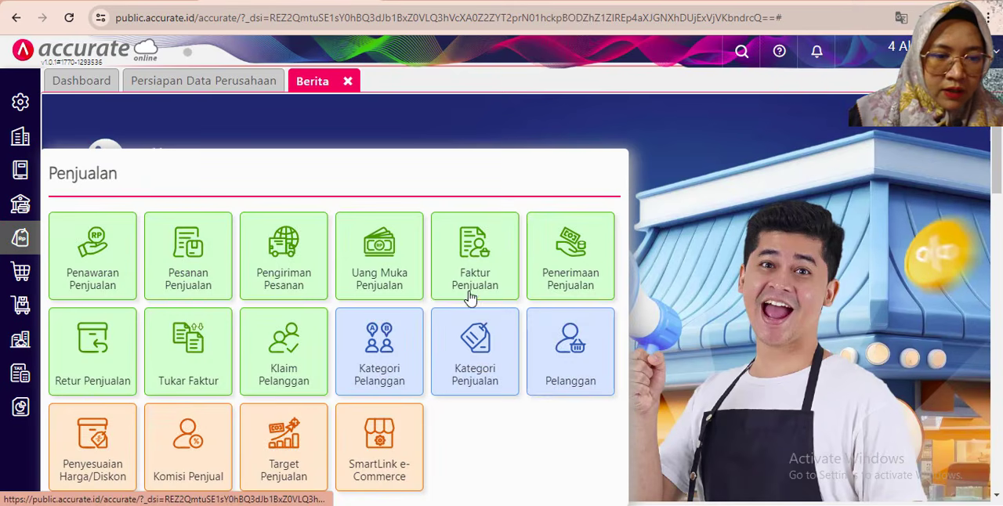
pyautogui.click(472, 282)
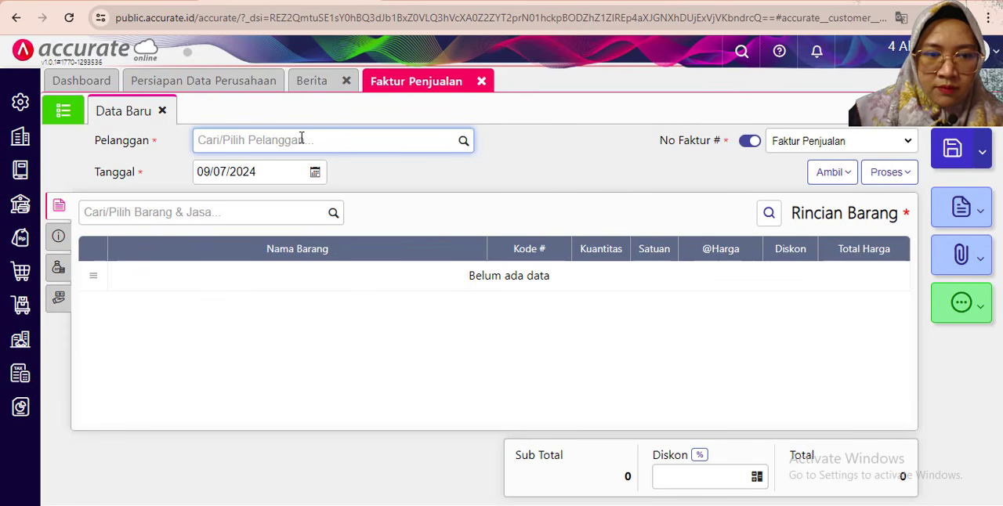
pyautogui.write('in')
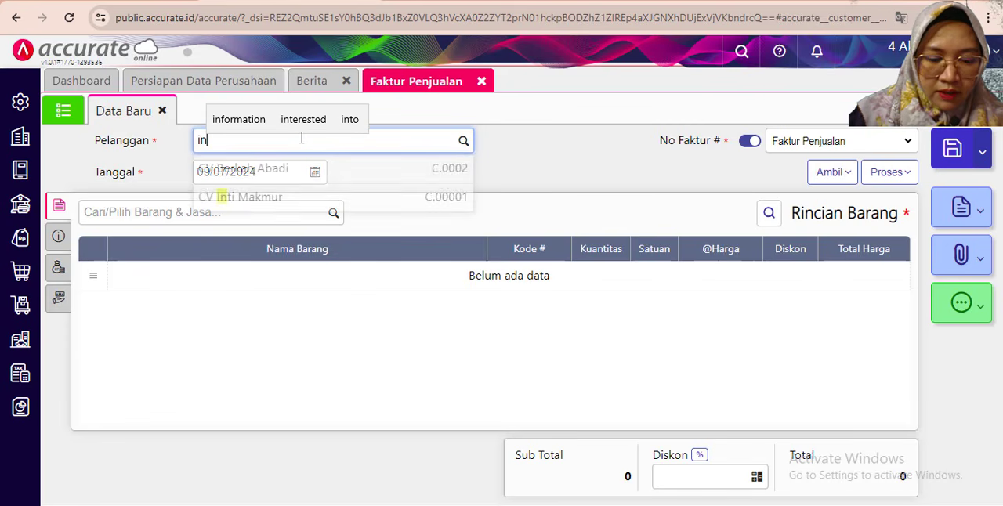
pyautogui.write('ti')
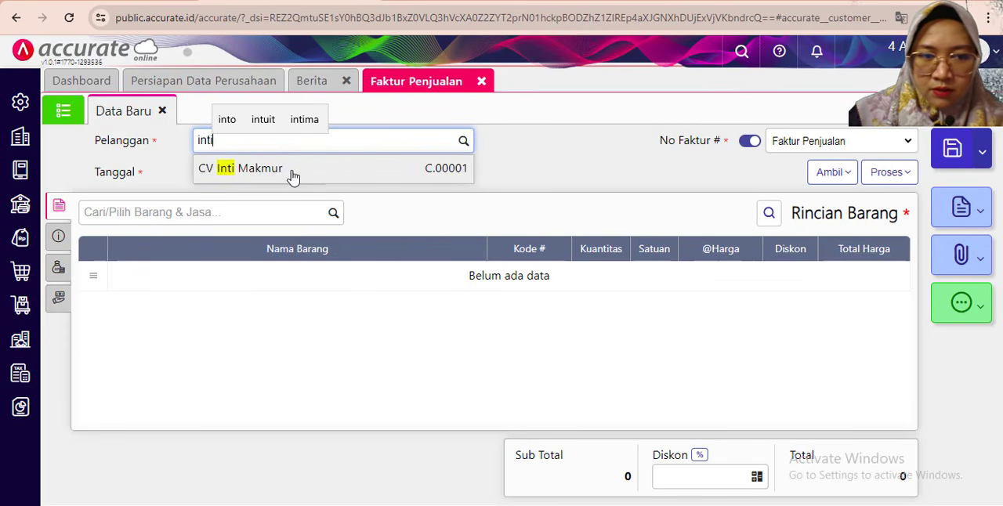
pyautogui.click(293, 177)
# - Set the invoice date to 28/01/2019
pyautogui.click(263, 168)
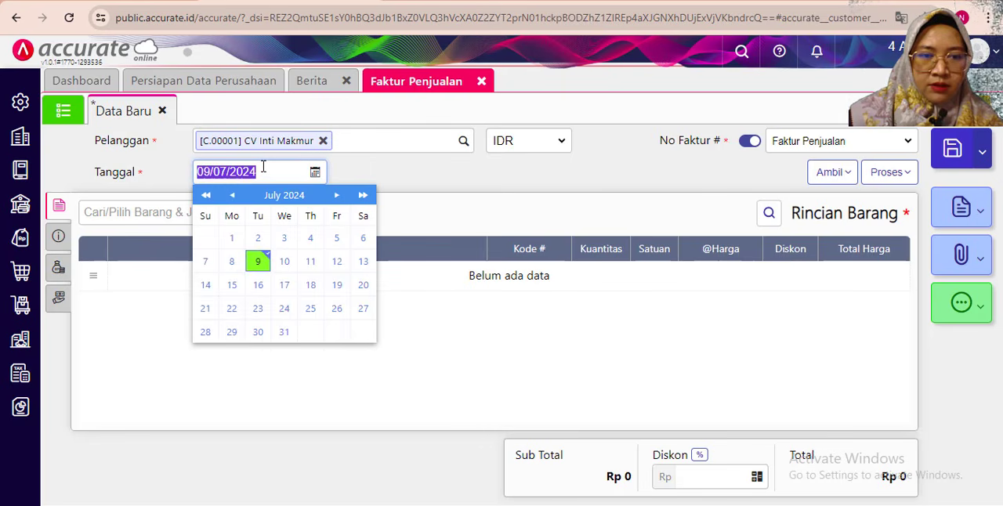
pyautogui.write('28/__/____')
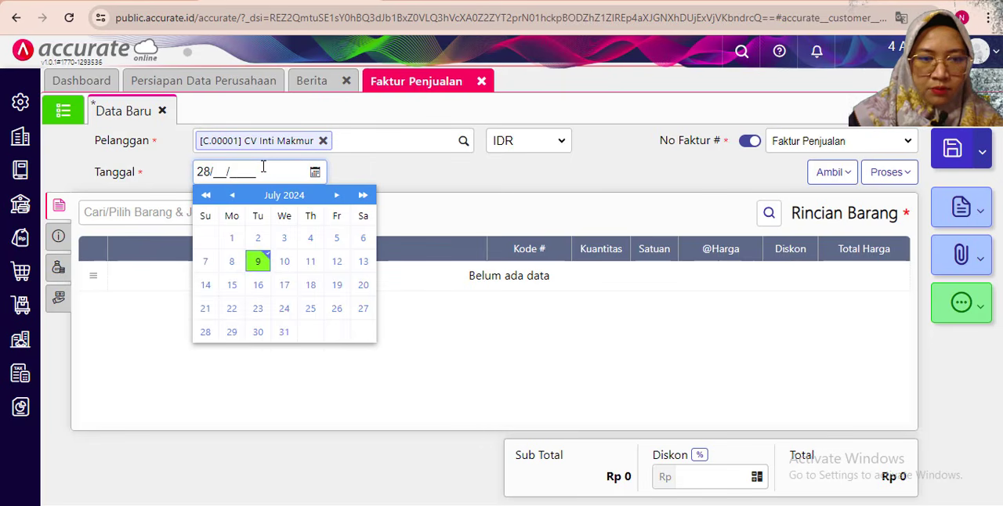
pyautogui.write('012018')
pyautogui.press('BackSpace')
pyautogui.write('9')
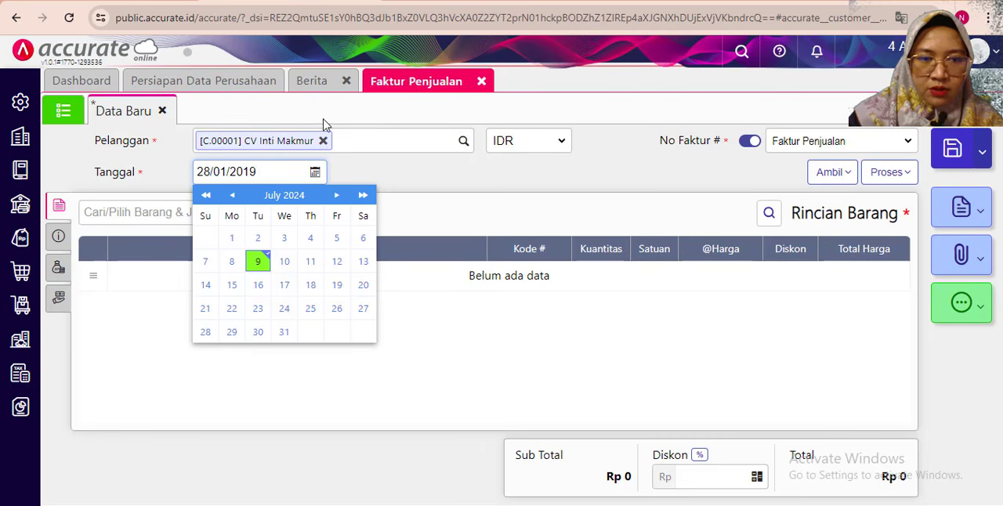
pyautogui.click(416, 189)
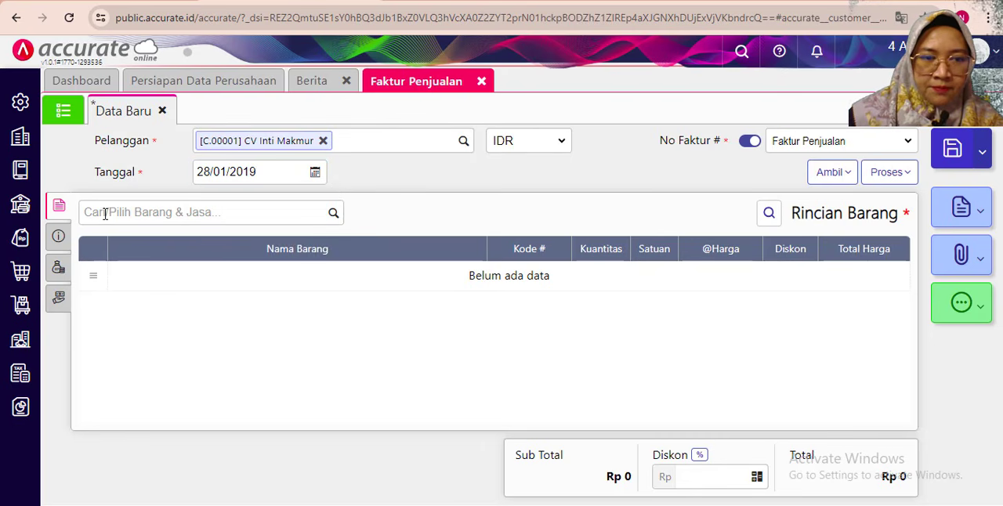
# - Add the item Kursi Kaca to the sales invoice with a quantity of 25 PCS
pyautogui.click(951, 1)
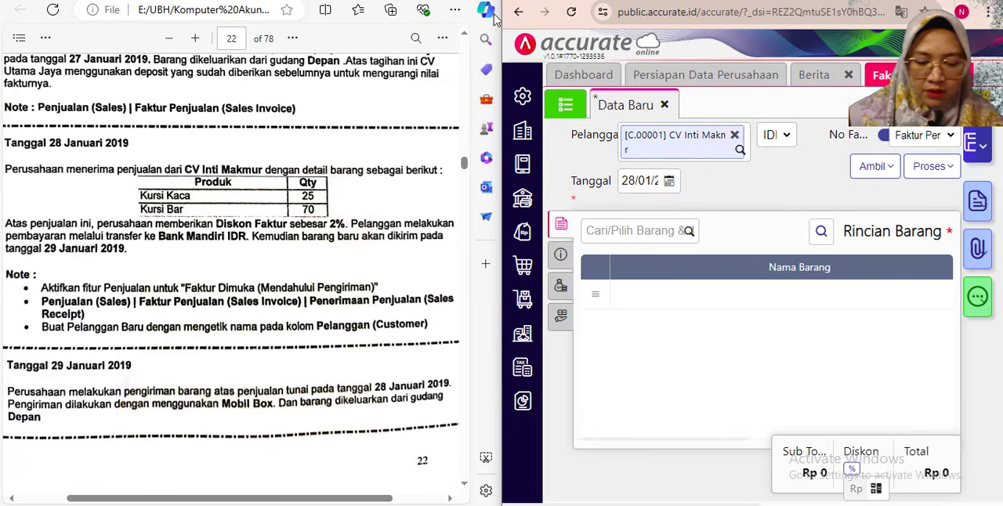
pyautogui.click(626, 226)
pyautogui.write('kaca')
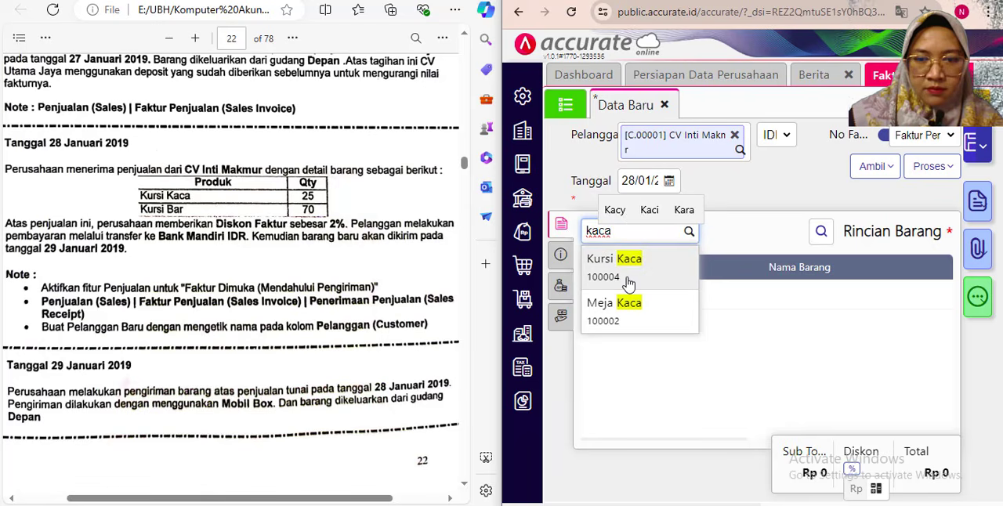
pyautogui.click(628, 277)
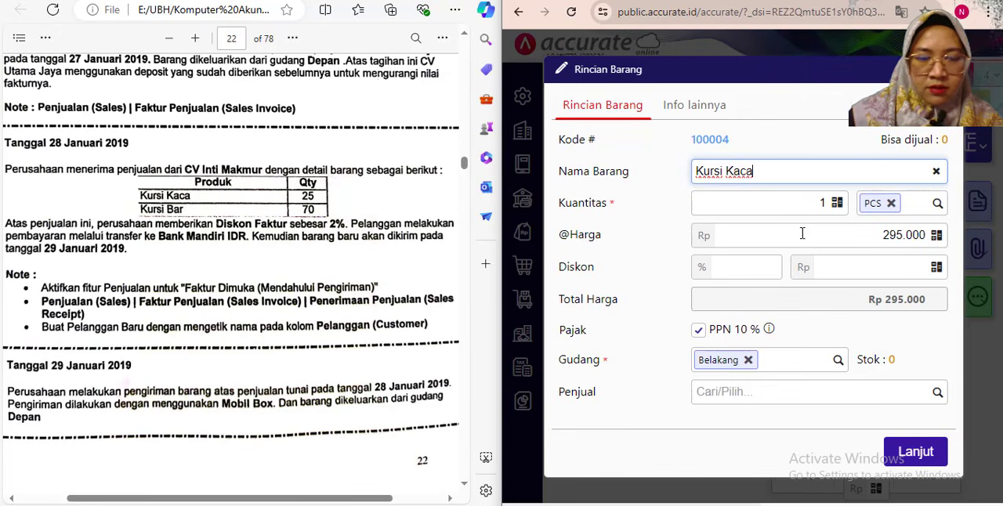
pyautogui.click(824, 203)
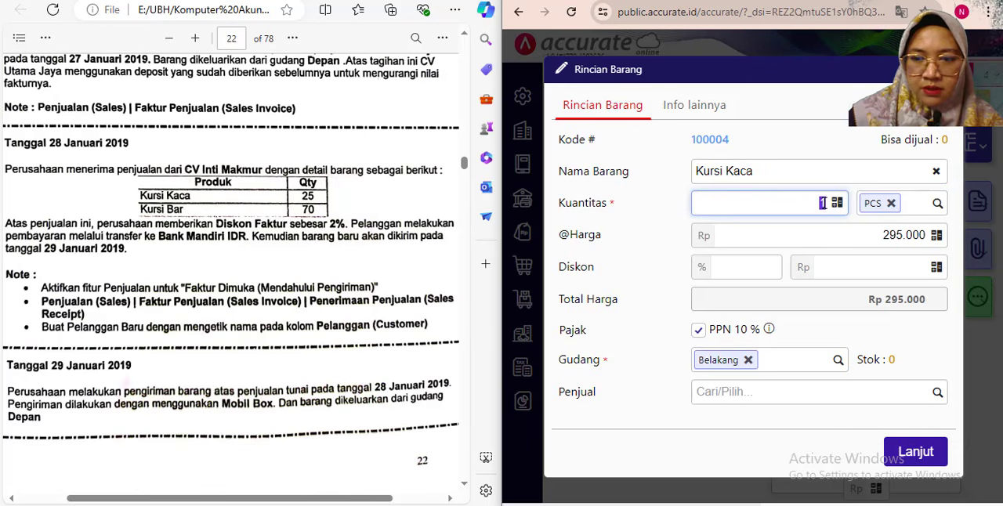
pyautogui.press('Tab')
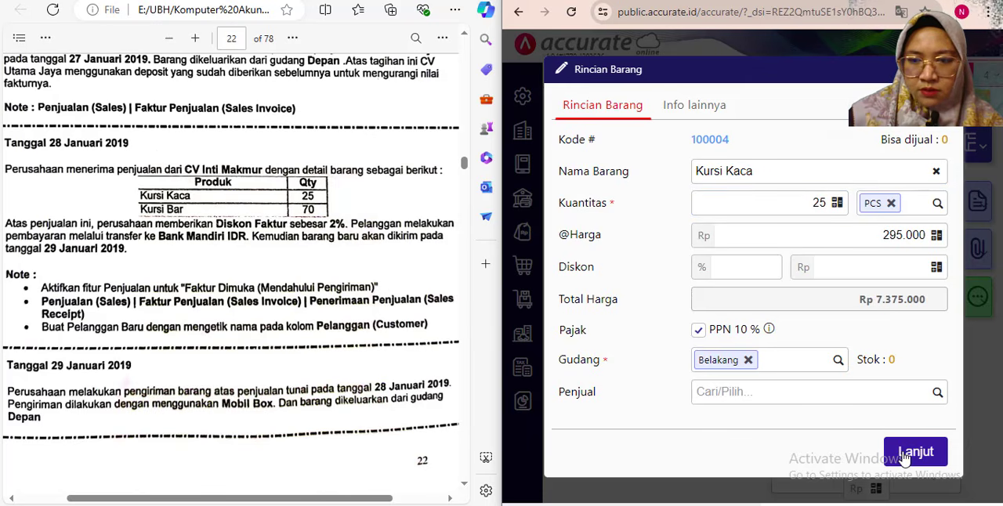
pyautogui.click(909, 453)
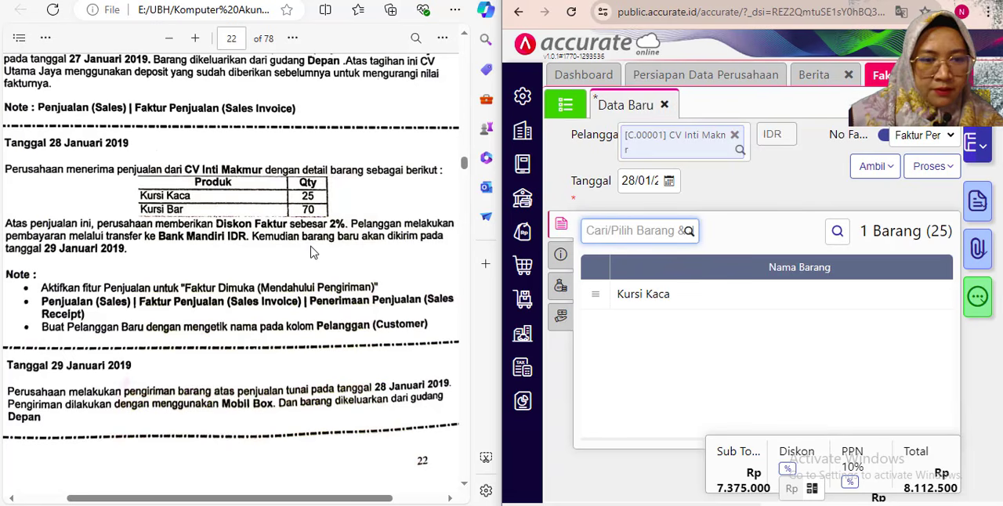
# - Add the item Kursi Bar to the sales invoice with a quantity of 75 PCS
pyautogui.write('bar')
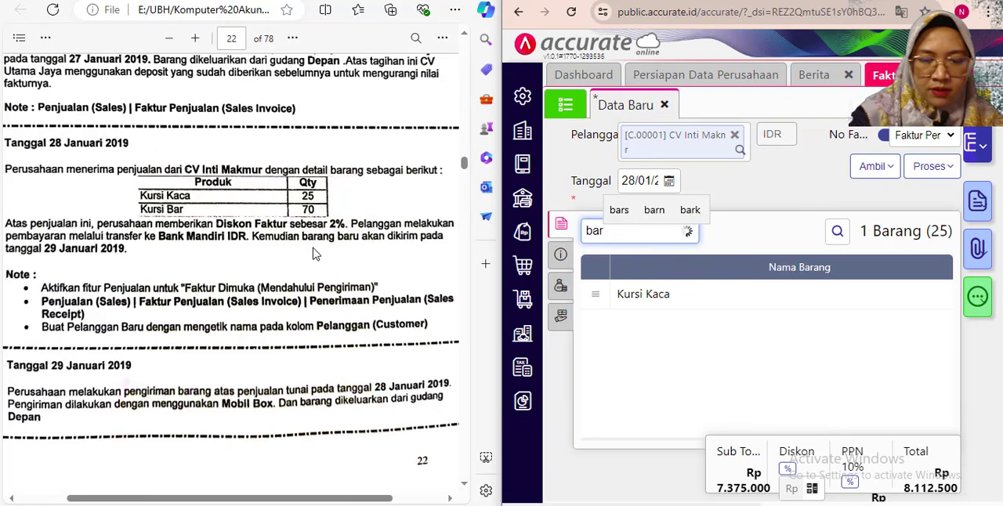
pyautogui.click(607, 278)
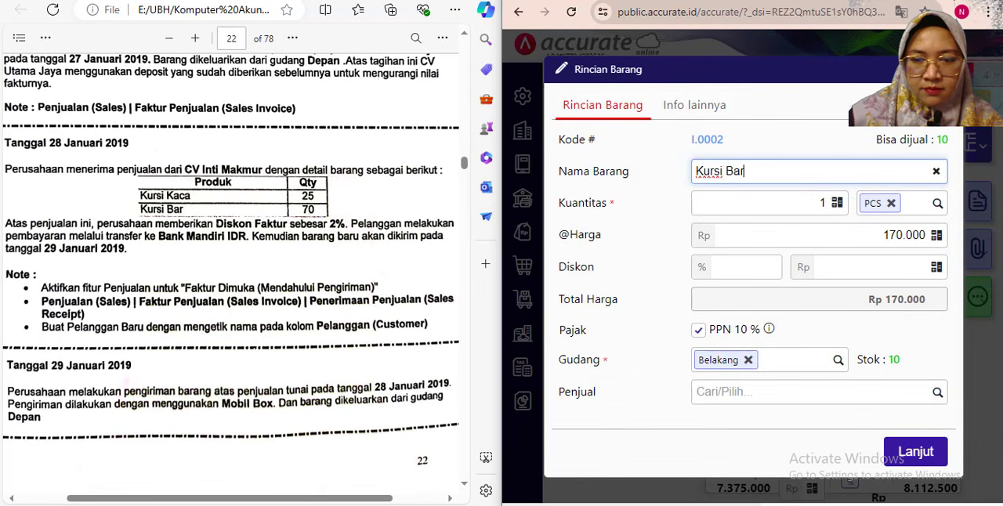
pyautogui.click(817, 201)
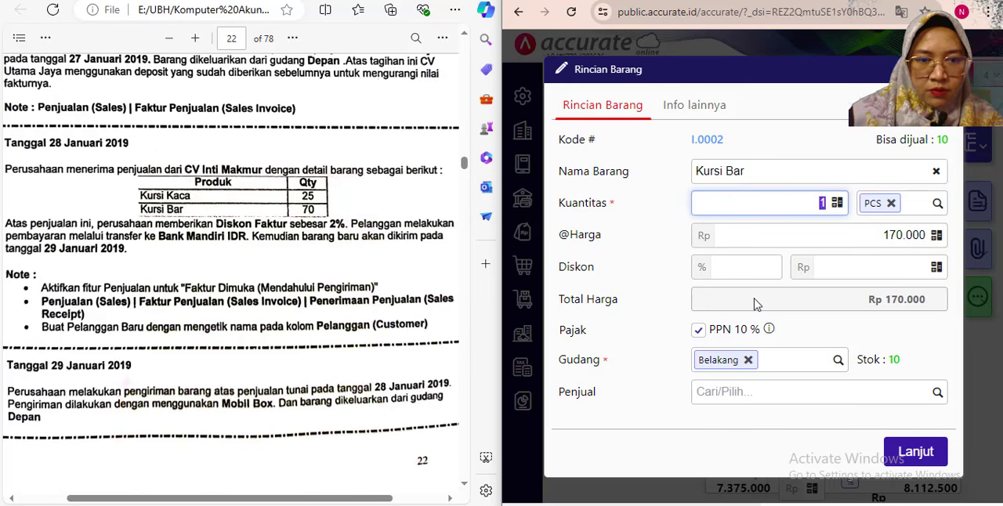
pyautogui.click(816, 336)
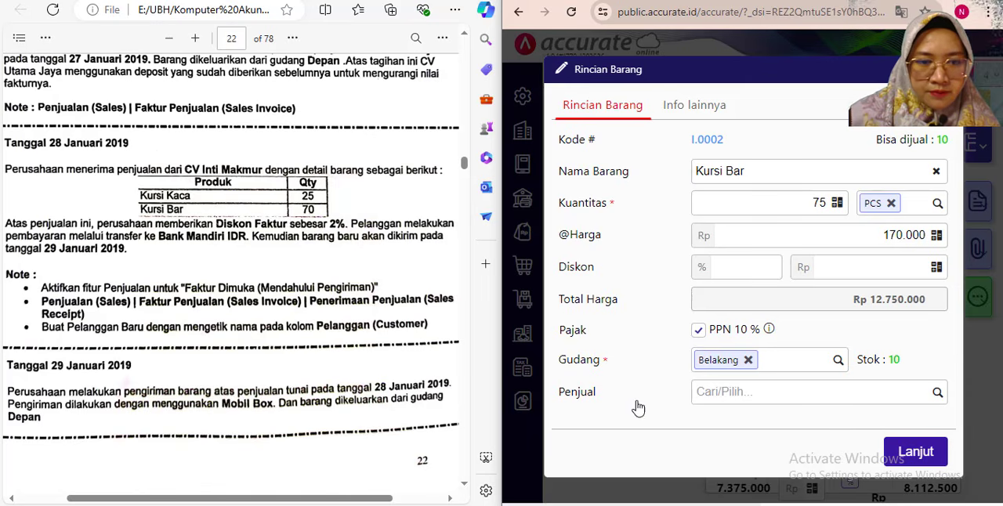
pyautogui.click(915, 454)
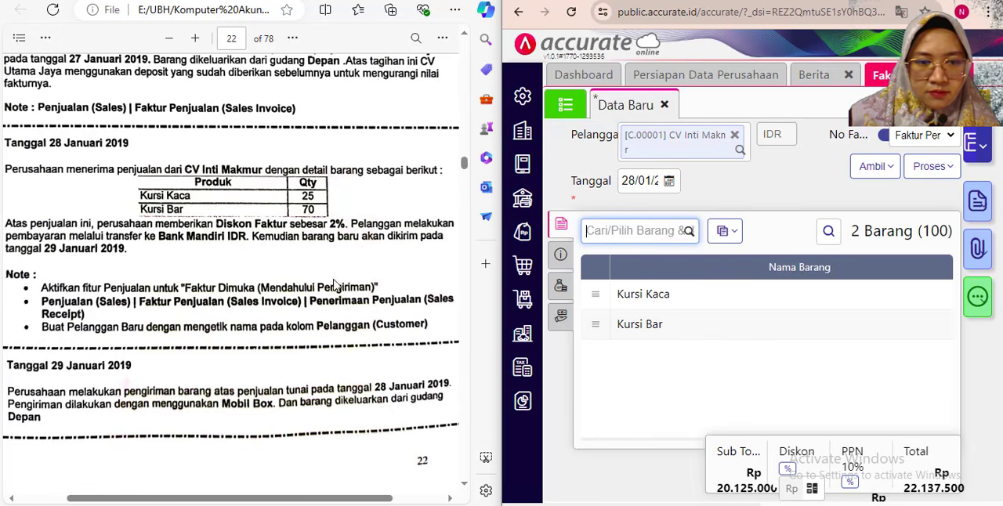
pyautogui.click(730, 375)
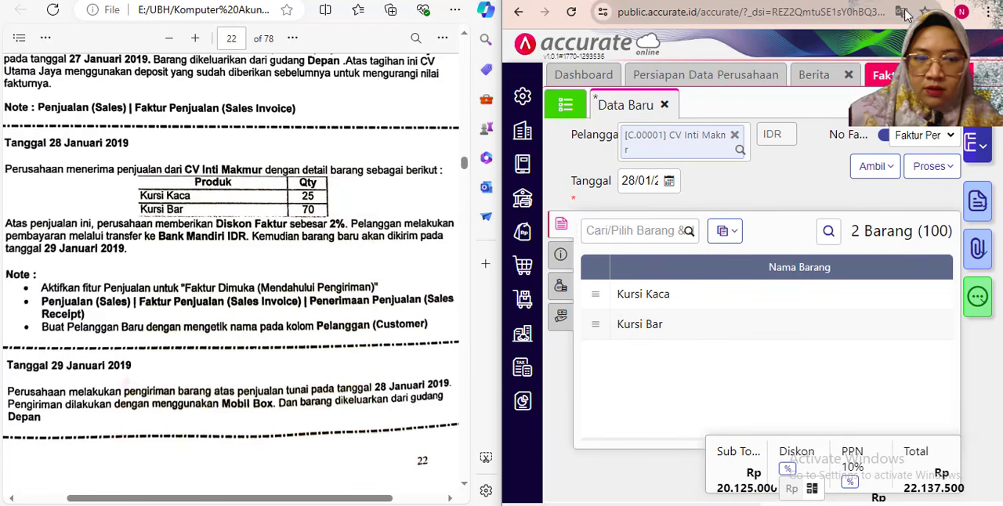
pyautogui.click(967, 0)
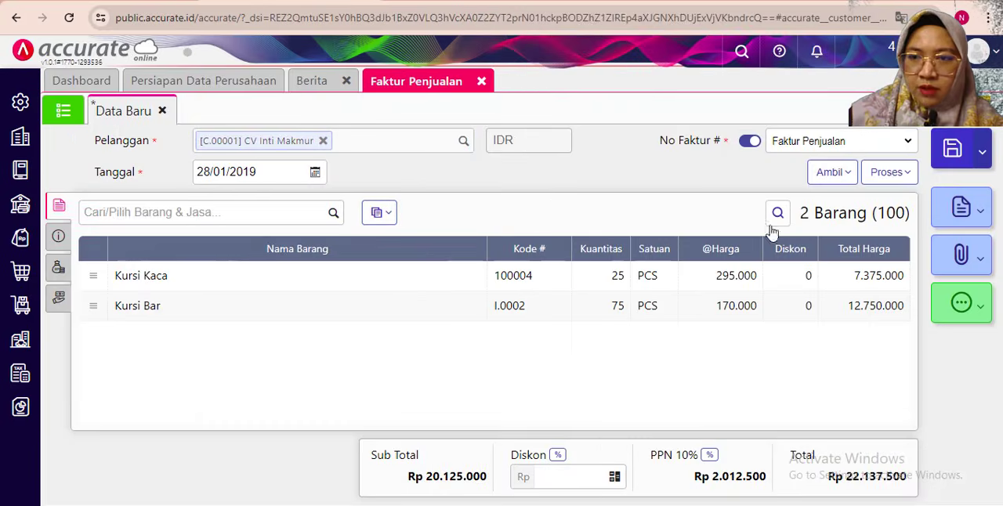
# - Apply a 2% invoice discount to the whole sales invoice
pyautogui.click(557, 454)
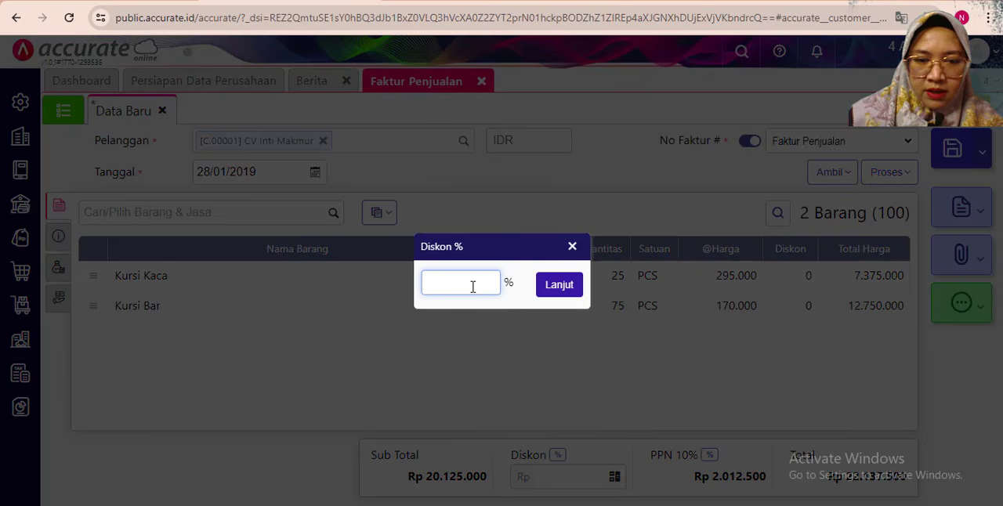
pyautogui.write('2')
pyautogui.click(560, 285)
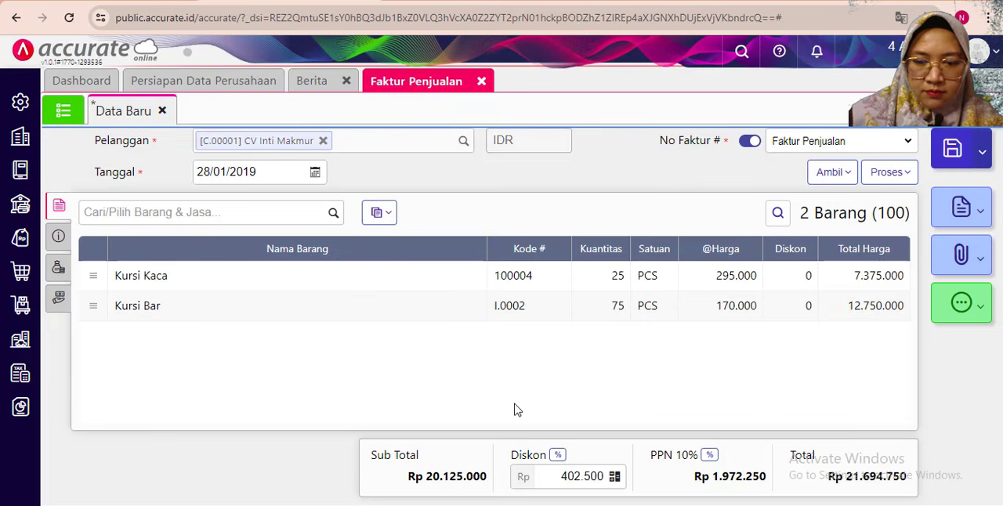
# - Mark the sales invoice as Faktur Dimuka (Mendahului Pengiriman), so that it precedes the delivery
pyautogui.click(61, 239)
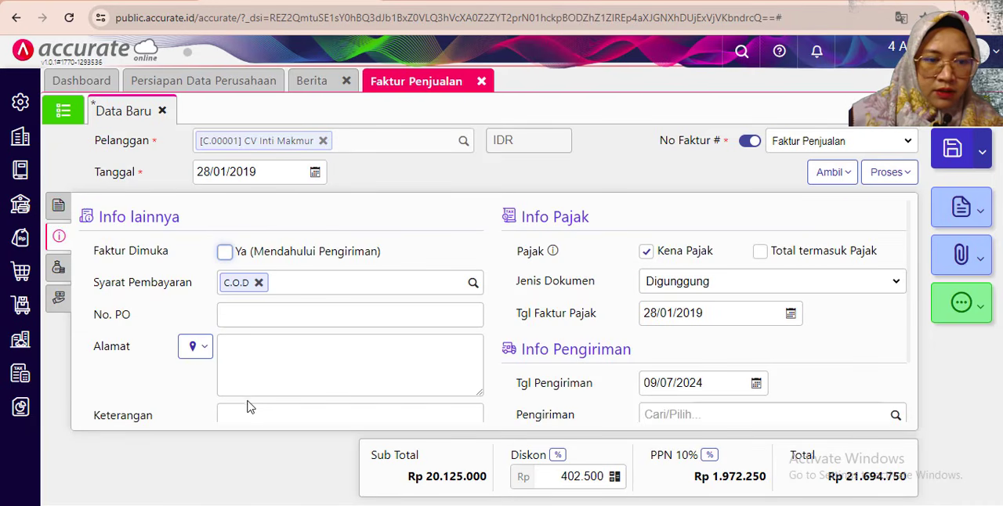
pyautogui.scroll(-1, 247, 403)
pyautogui.scroll(1, 257, 346)
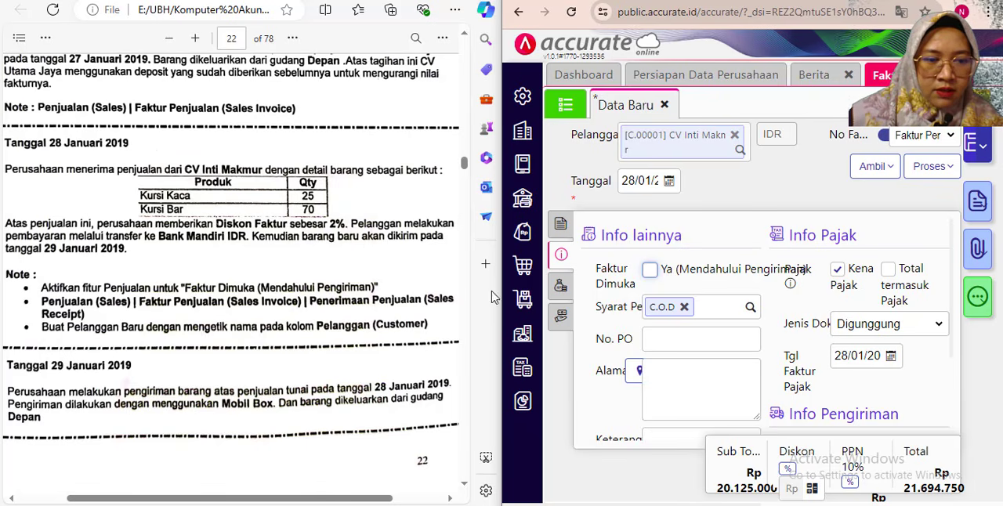
pyautogui.click(651, 272)
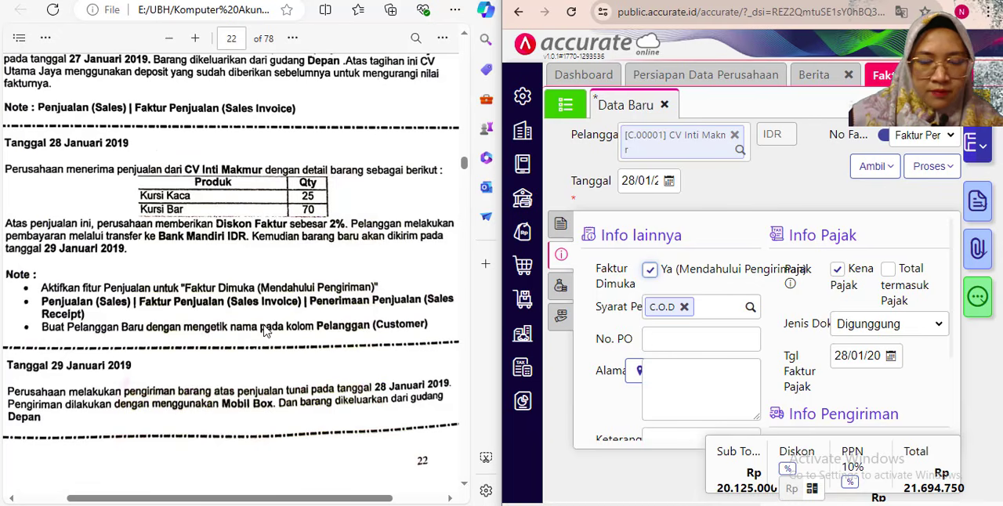
# - Enter "Penjualan diterima dimuka" as the sales invoice's description
pyautogui.scroll(-1, 652, 348)
pyautogui.scroll(-1, 652, 349)
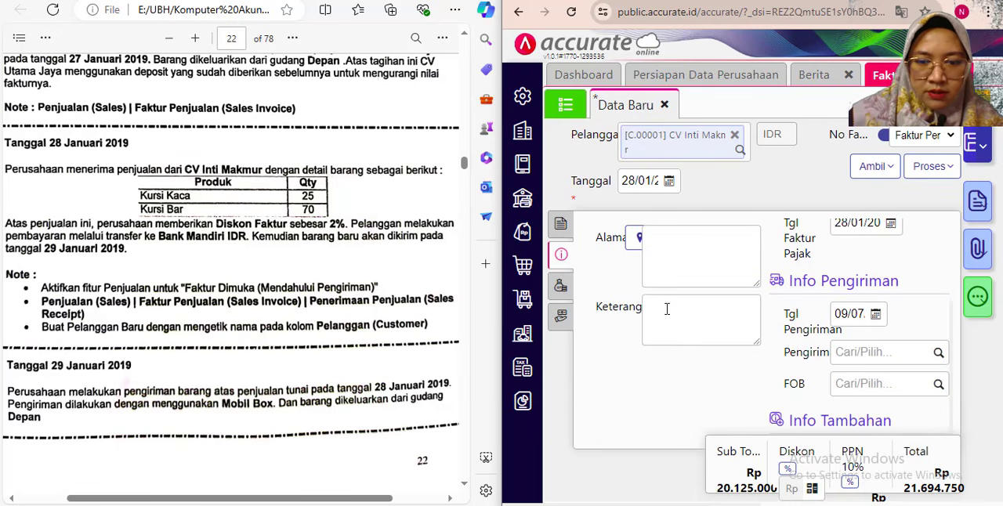
pyautogui.click(669, 317)
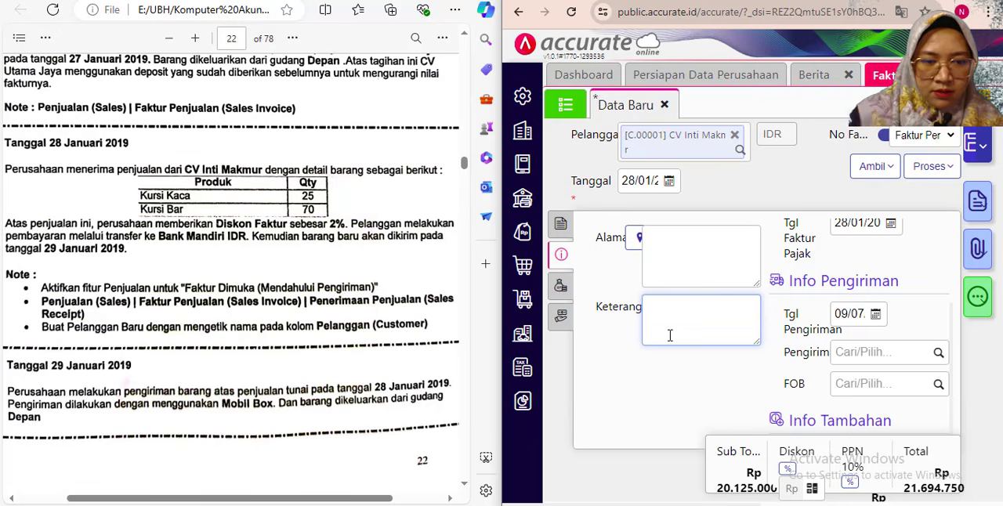
pyautogui.write('Pena')
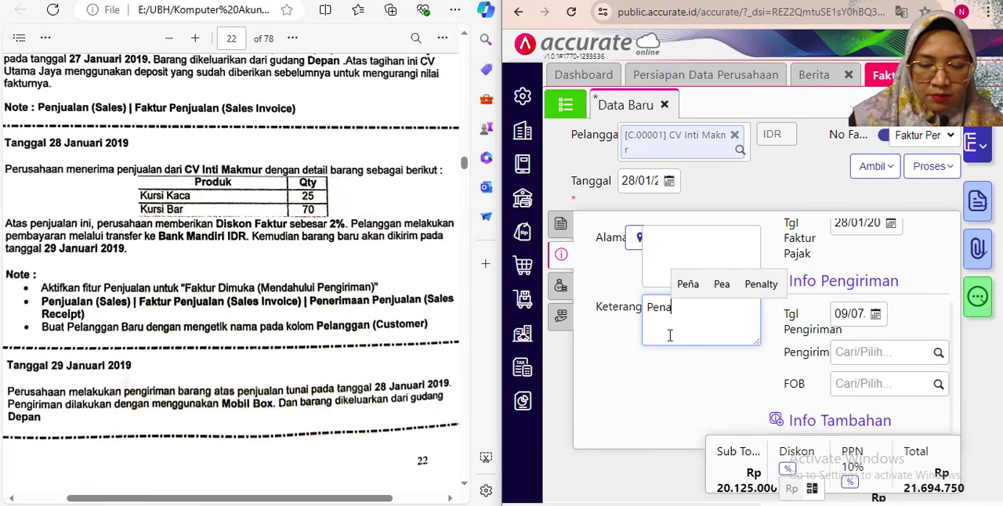
pyautogui.write('juala')
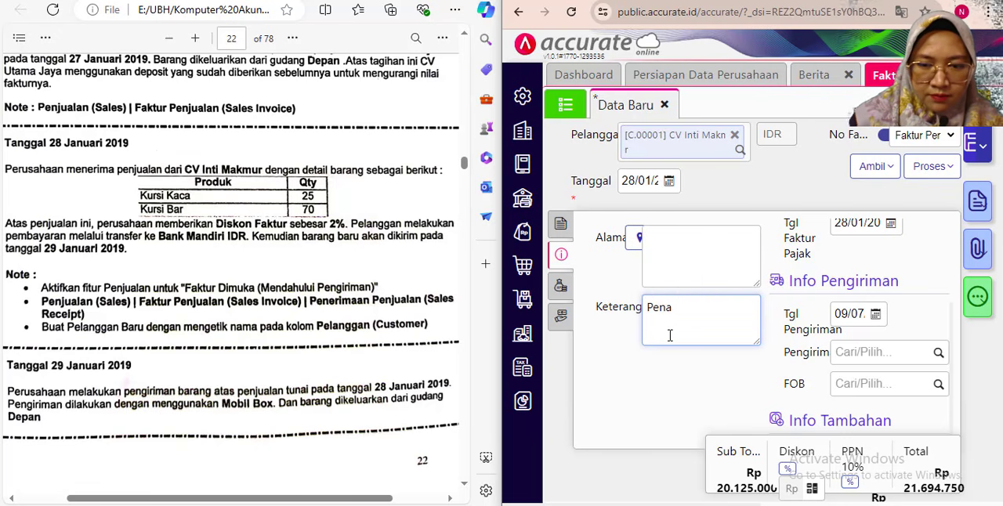
pyautogui.write(' diterima')
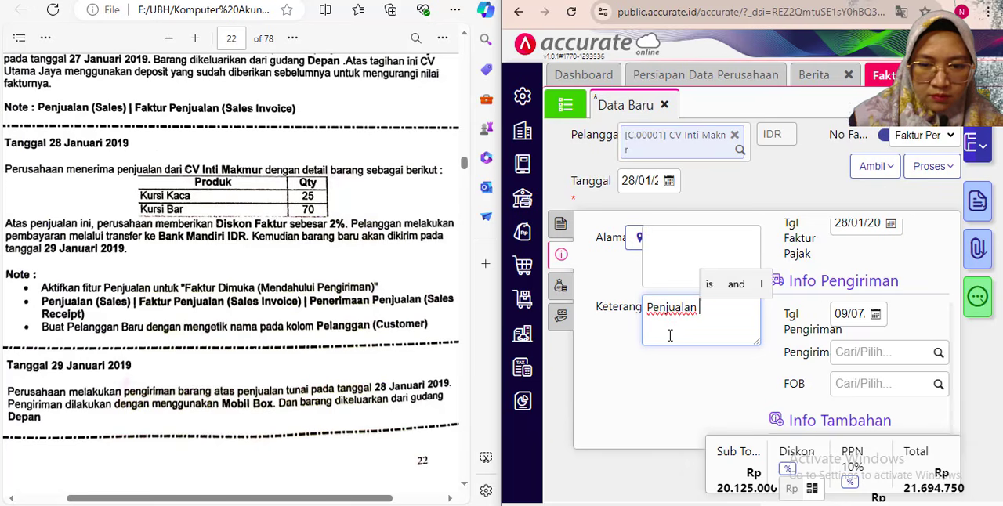
pyautogui.write(' dimuka')
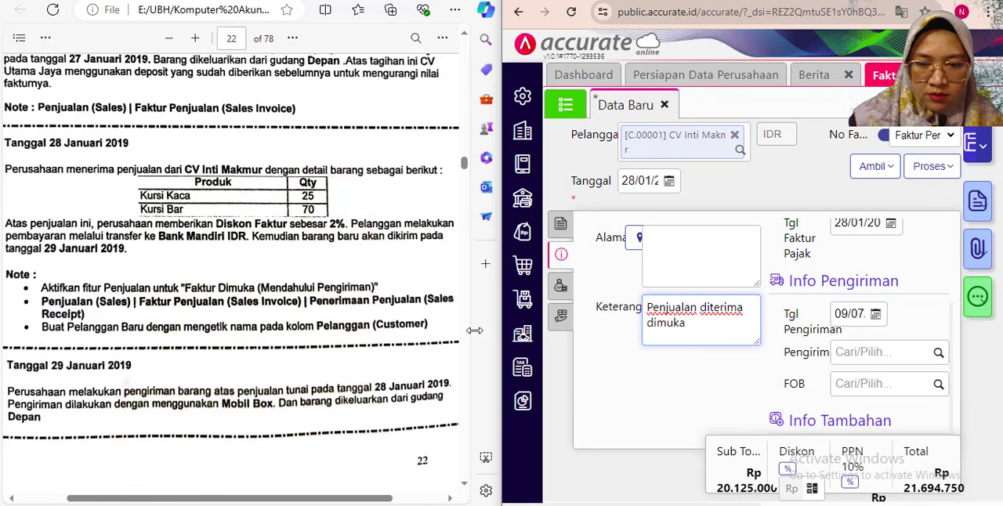
pyautogui.click(264, 280)
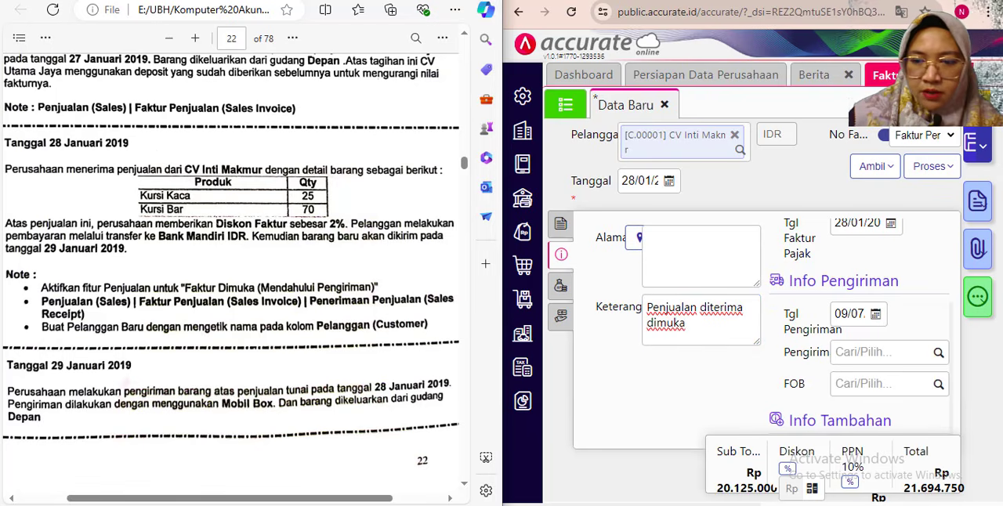
# - Set the sales invoice's delivery date to 29/01/2019
pyautogui.click(951, 2)
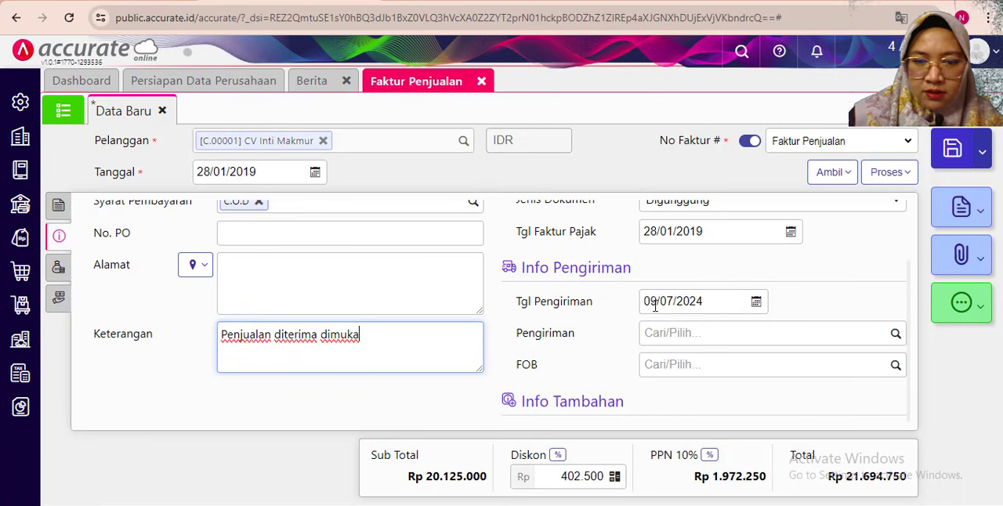
pyautogui.click(655, 305)
pyautogui.write('2')
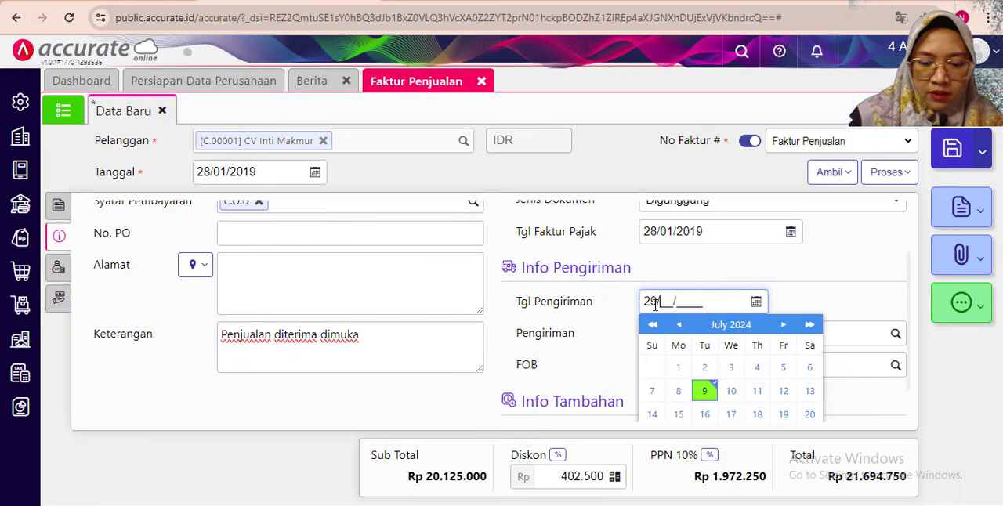
pyautogui.write('9/01/2019')
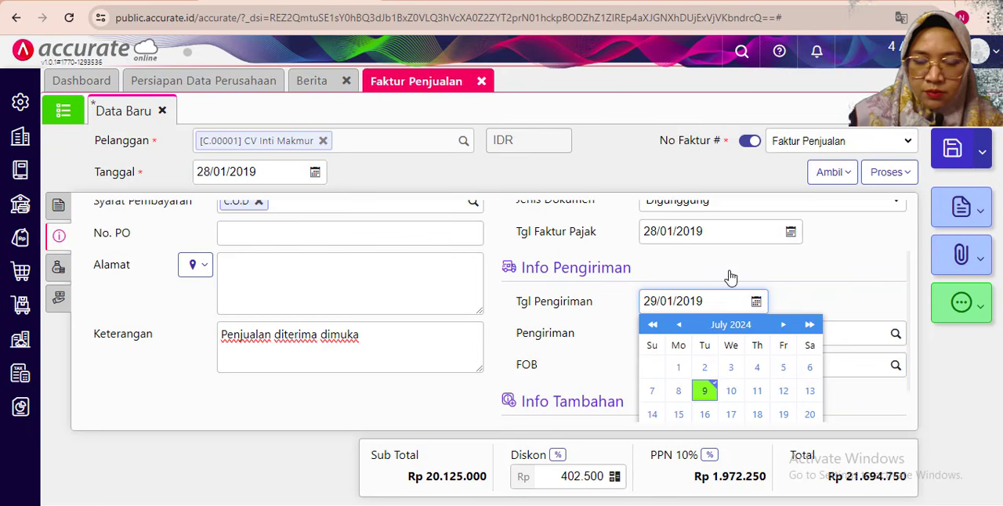
pyautogui.click(729, 273)
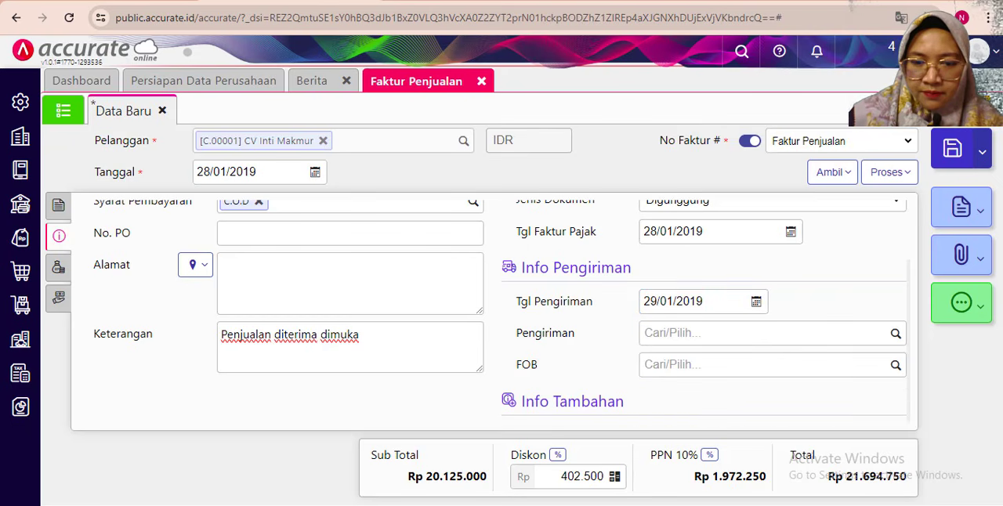
# - Check the invoice against the exercise text, then process it into a sales receipt, continuing despite the stock shortage
pyautogui.hotkey('alt', 'Tab')
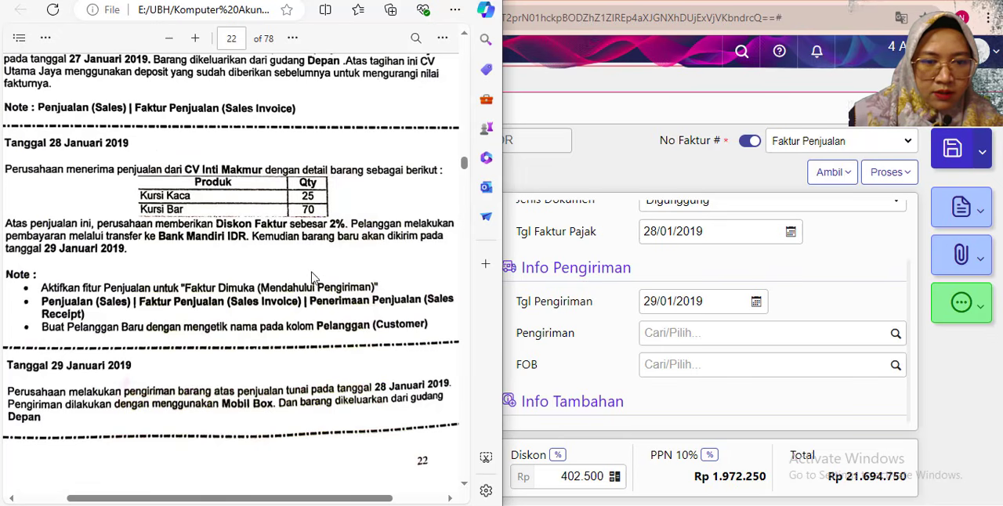
pyautogui.click(706, 266)
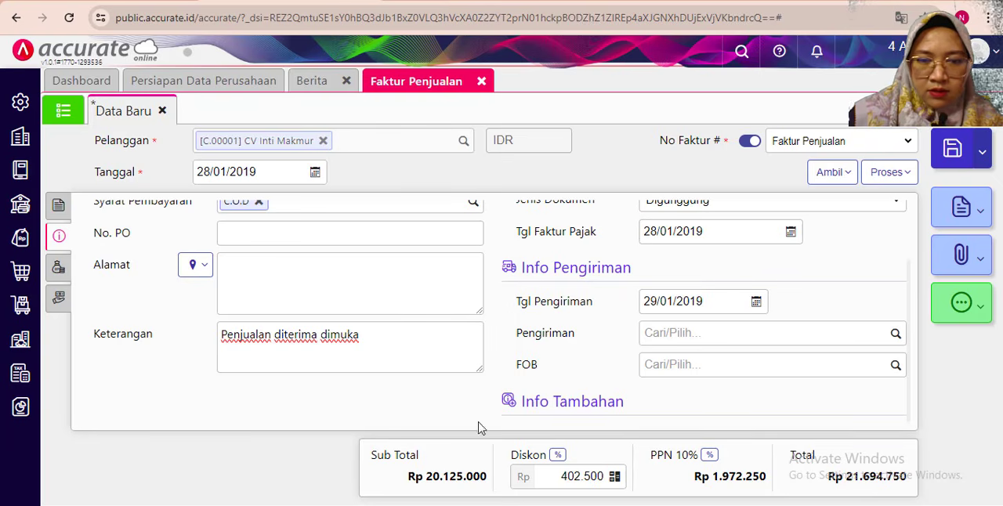
pyautogui.click(59, 206)
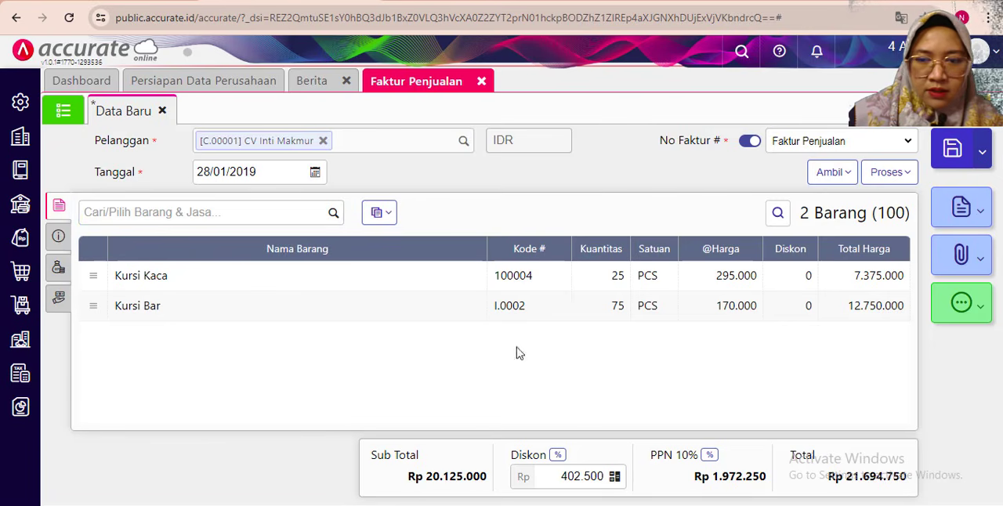
pyautogui.click(900, 177)
pyautogui.click(839, 206)
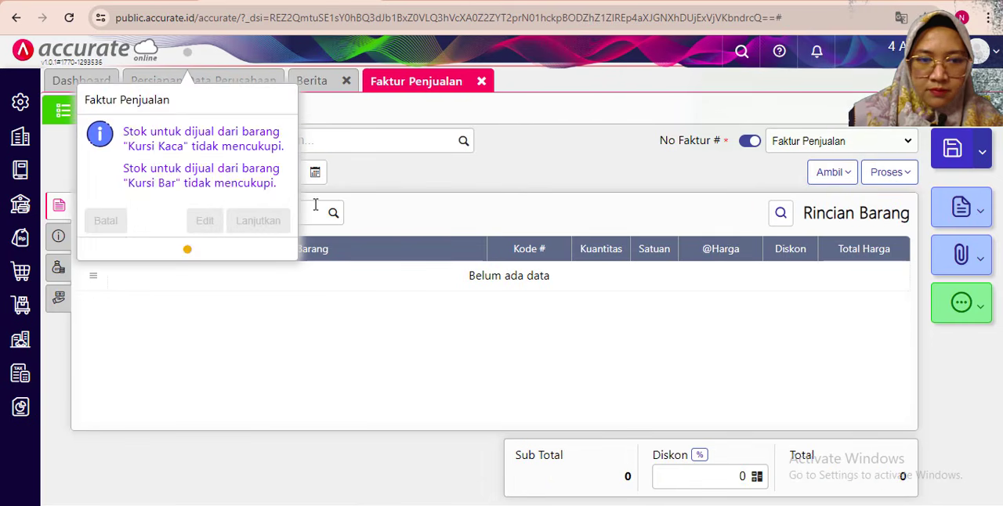
pyautogui.click(259, 220)
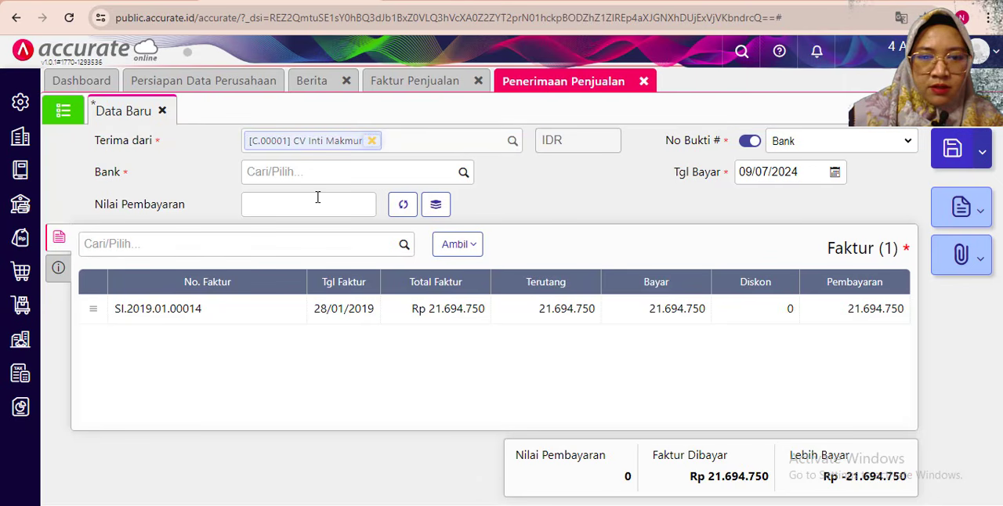
# - Set the sales receipt's bank to Bank Mandiri IDR and its payment date to 28/01/2019
pyautogui.click(394, 173)
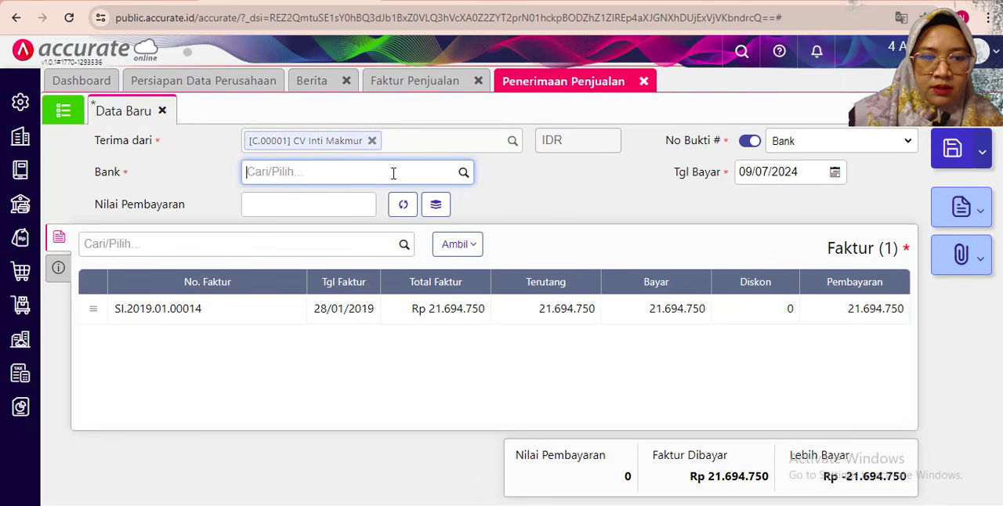
pyautogui.write('ban')
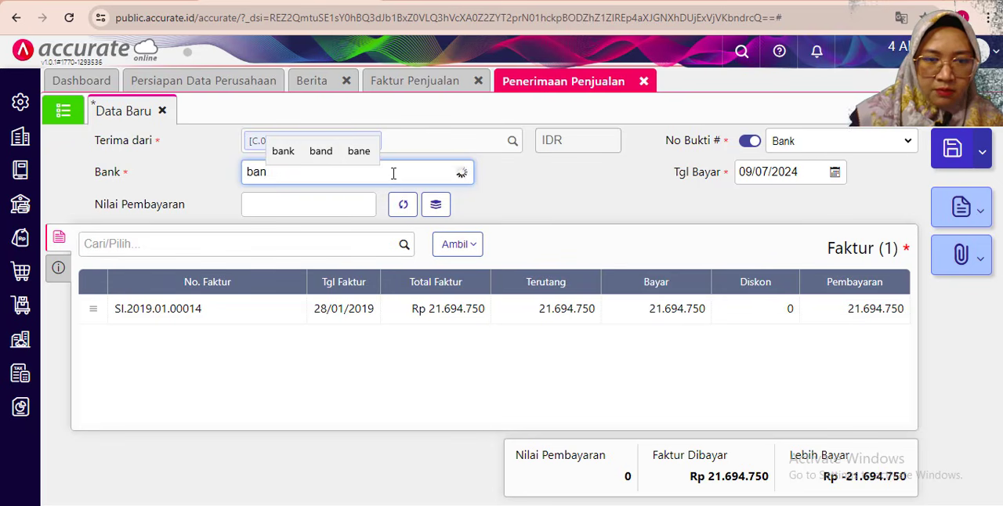
pyautogui.click(370, 220)
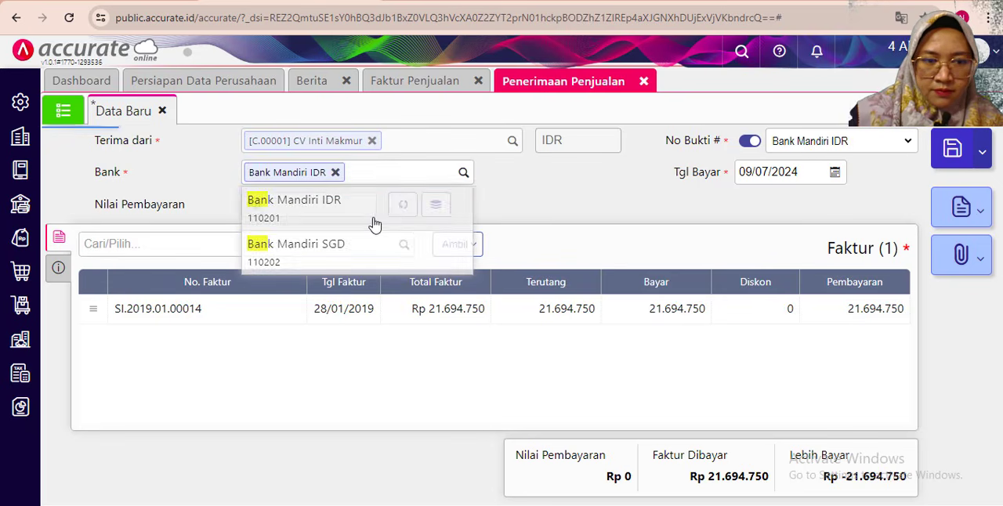
pyautogui.click(756, 166)
pyautogui.write('28/01/')
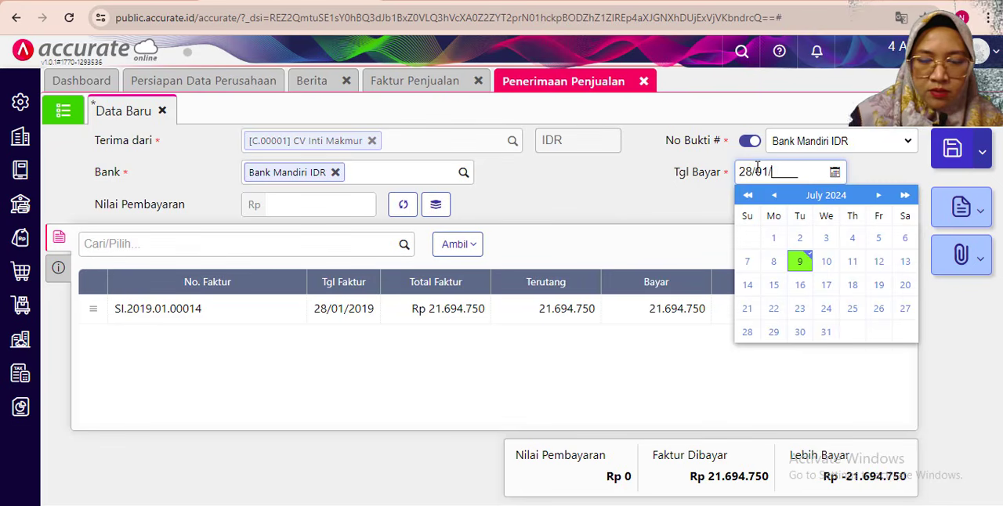
pyautogui.write('2019')
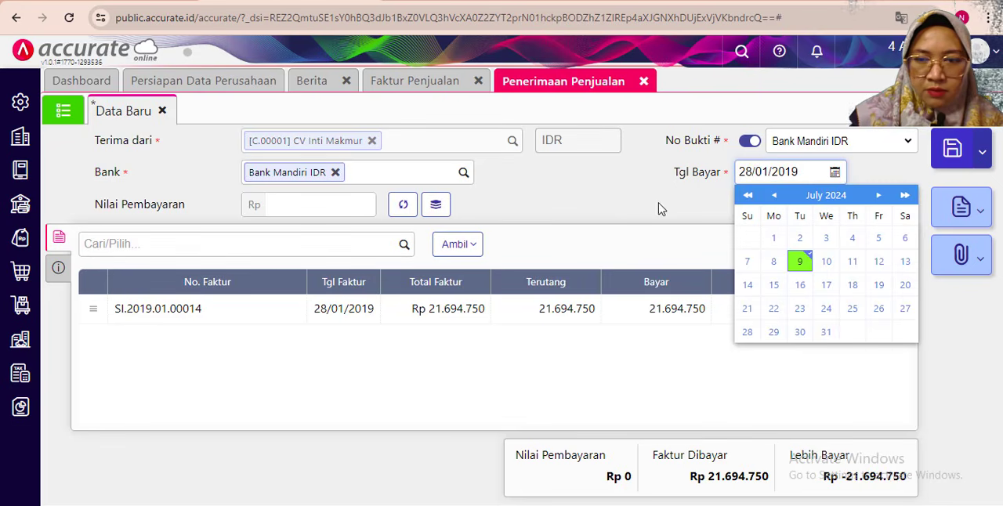
pyautogui.click(652, 208)
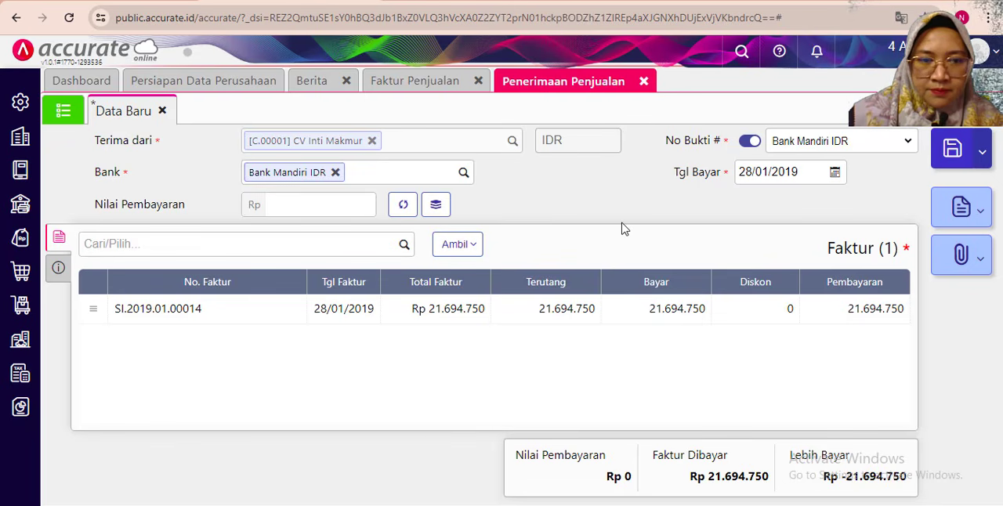
# - Set the sales receipt's payment method to Transfer Bank
pyautogui.click(58, 270)
pyautogui.click(278, 285)
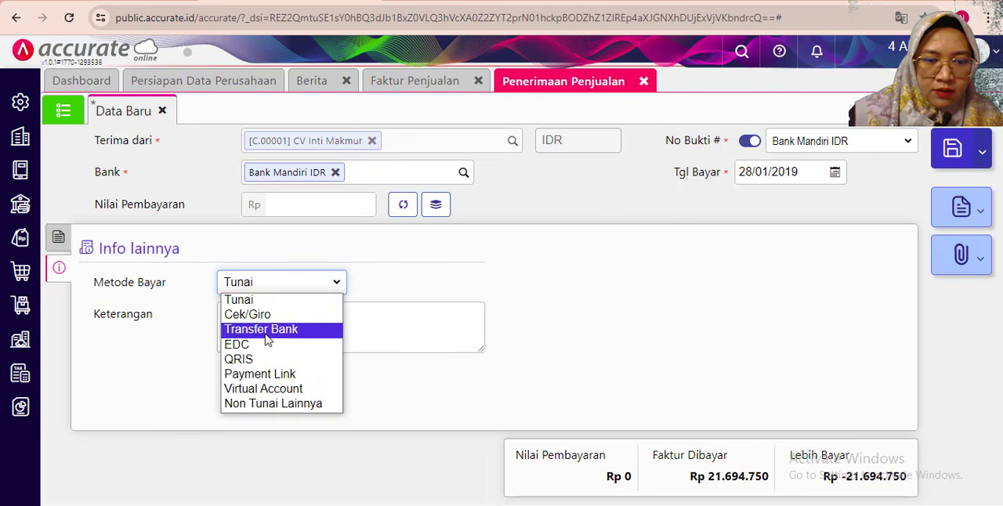
pyautogui.click(267, 337)
# - Enter "Penerimaan Penjualan diterima dimuka" as the sales receipt's description and return to its invoice list
pyautogui.click(255, 318)
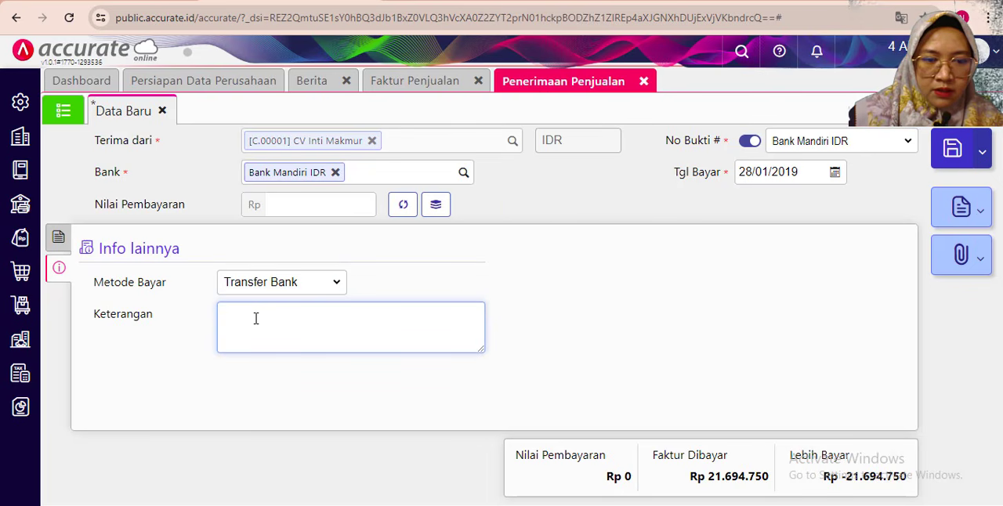
pyautogui.write('Penerima')
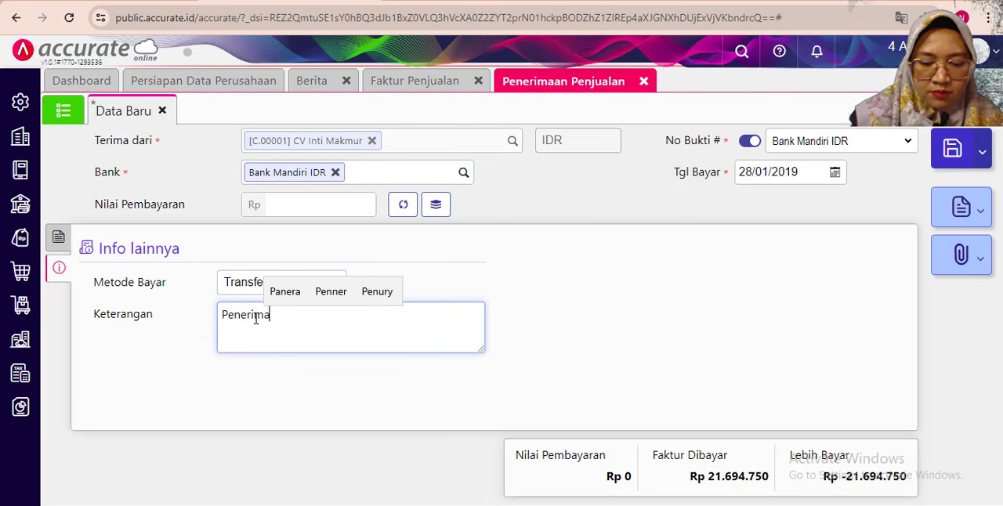
pyautogui.write('an Penjua')
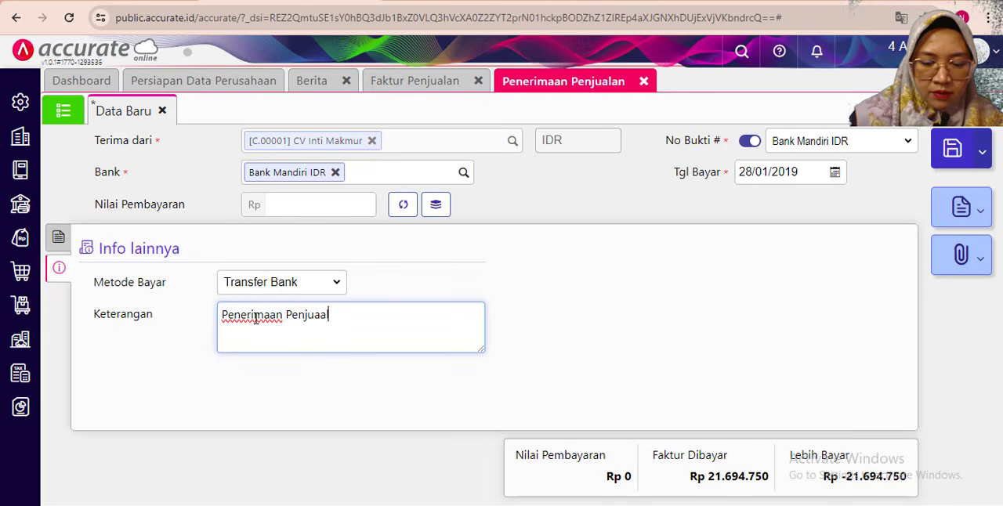
pyautogui.write('lan')
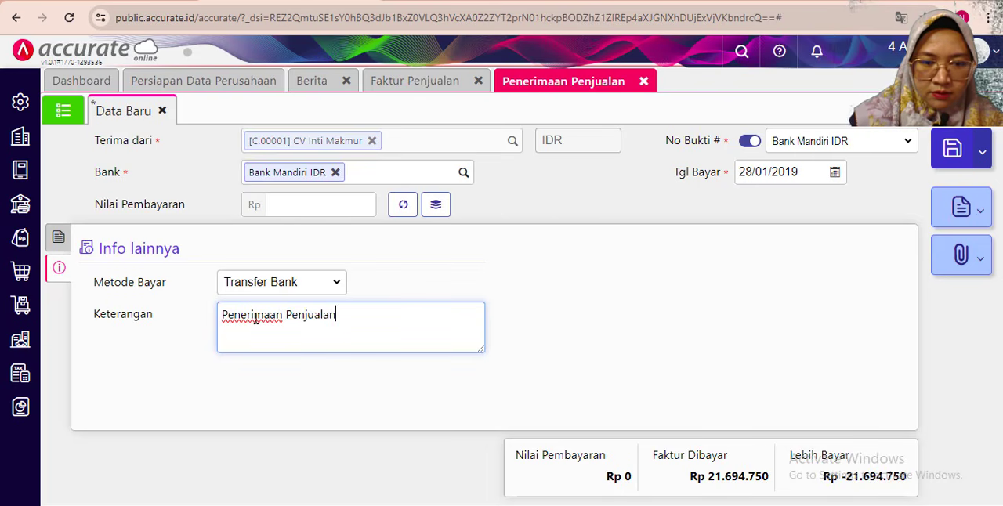
pyautogui.write(' diterima ')
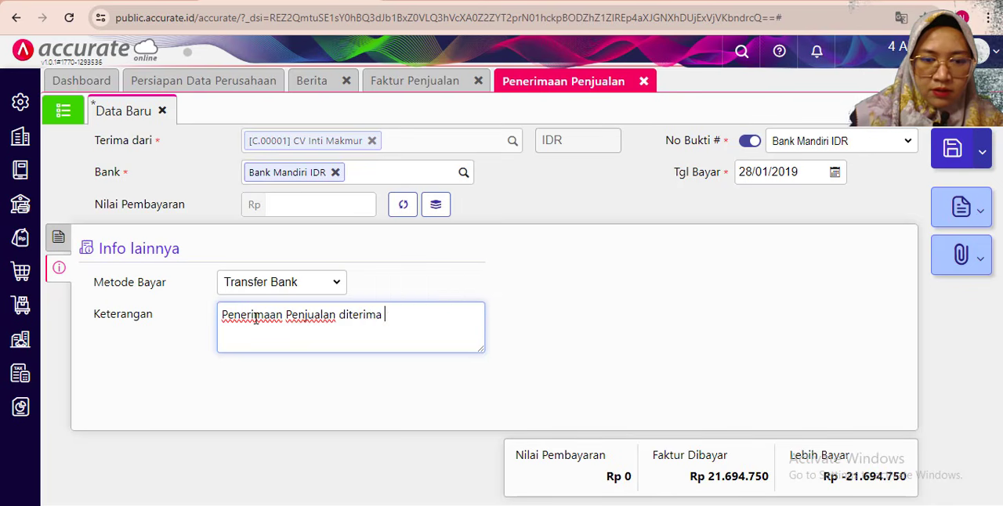
pyautogui.write('dimuka')
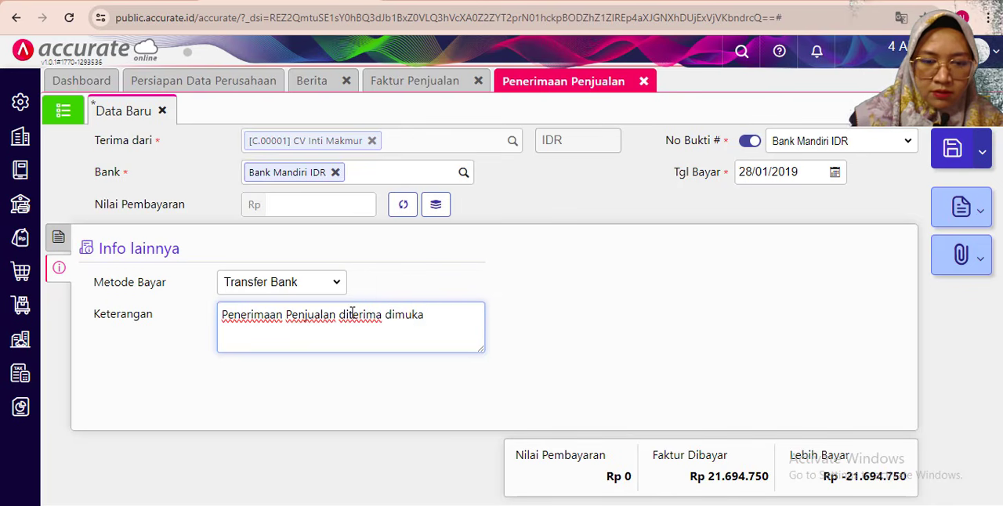
pyautogui.click(586, 270)
pyautogui.click(58, 237)
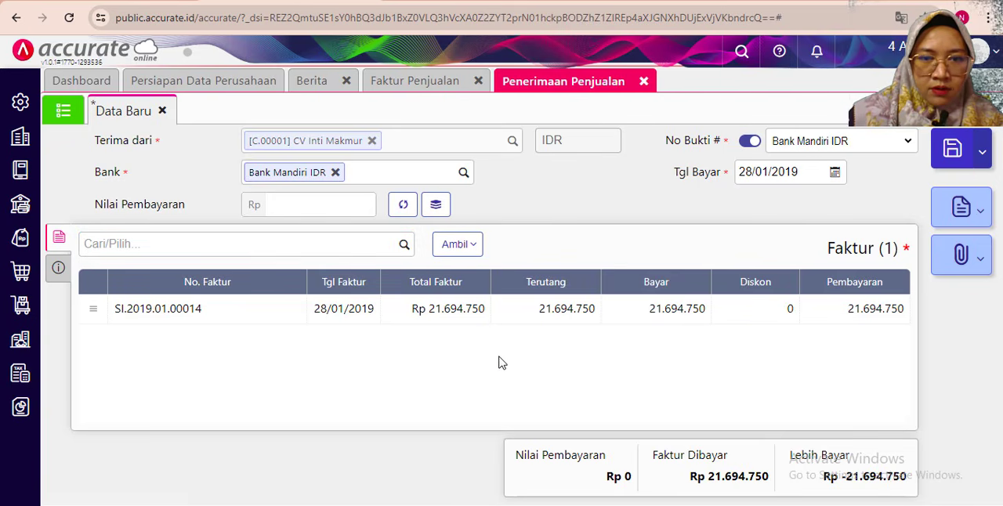
# - Calculate the sales receipt's payment amount from its invoice, check the invoice line and other info, and save the receipt
pyautogui.click(402, 203)
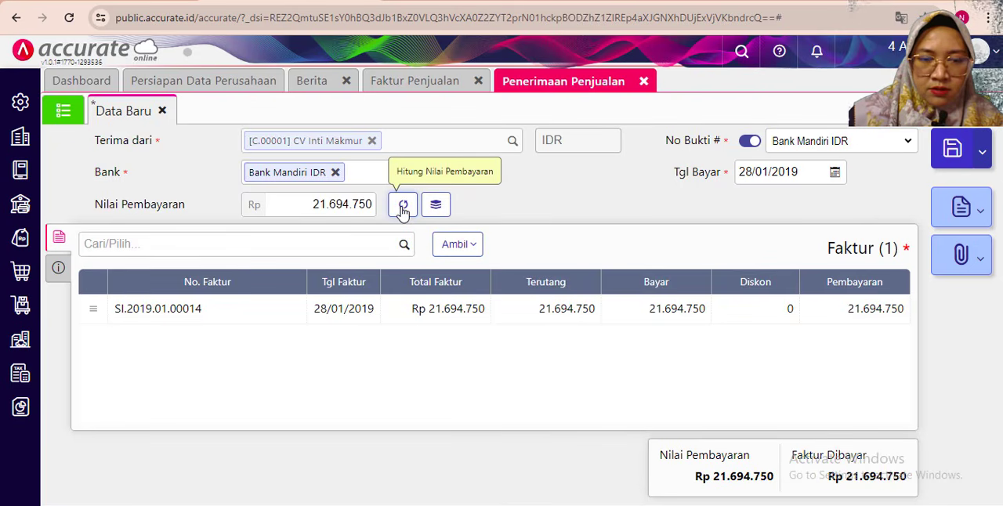
pyautogui.click(401, 307)
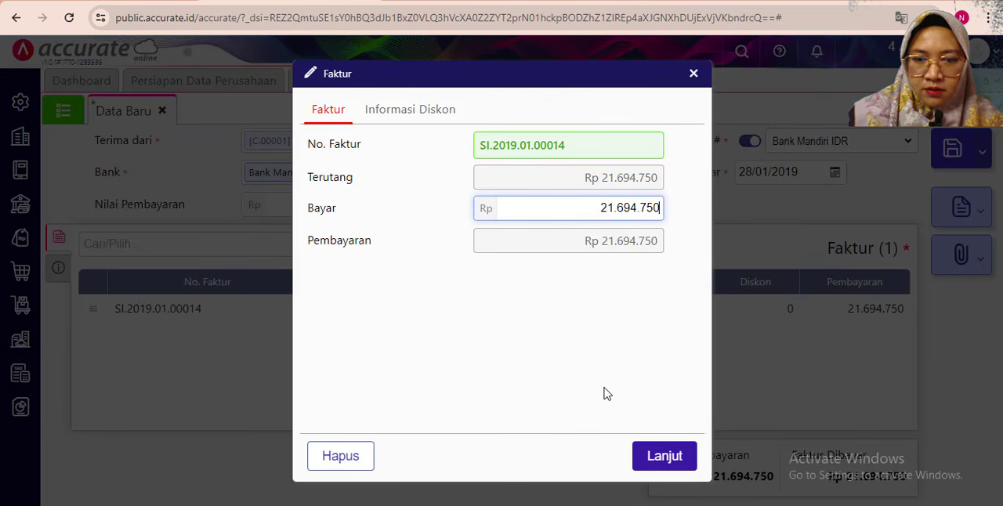
pyautogui.click(655, 467)
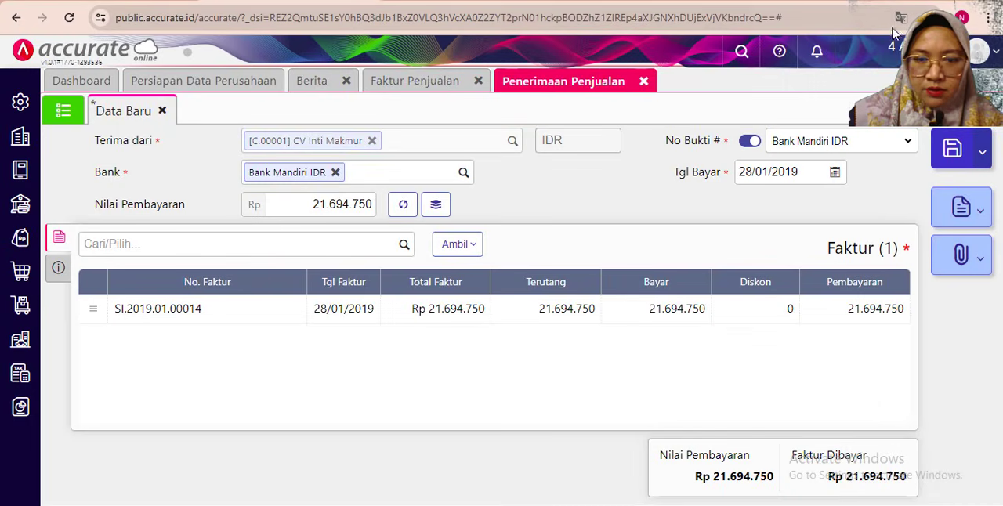
pyautogui.click(62, 271)
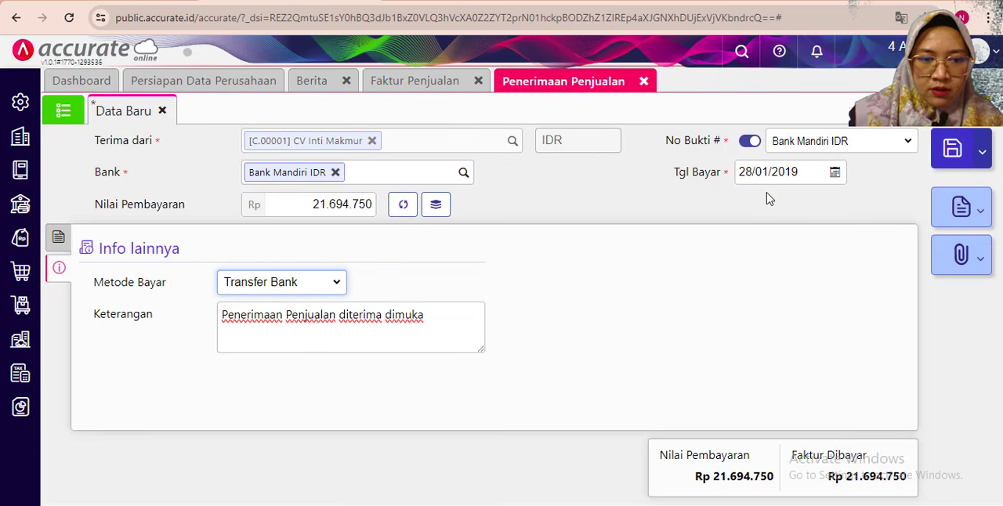
pyautogui.click(59, 237)
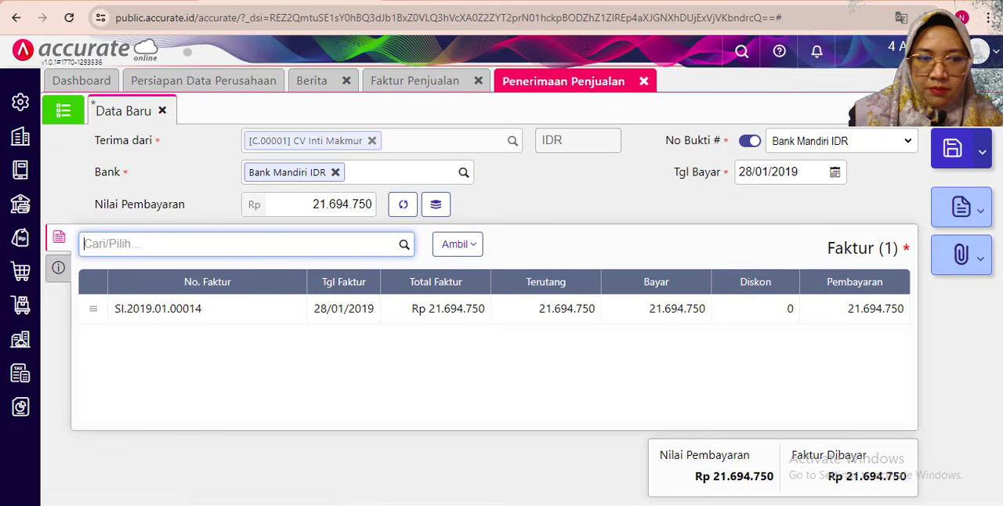
pyautogui.click(952, 151)
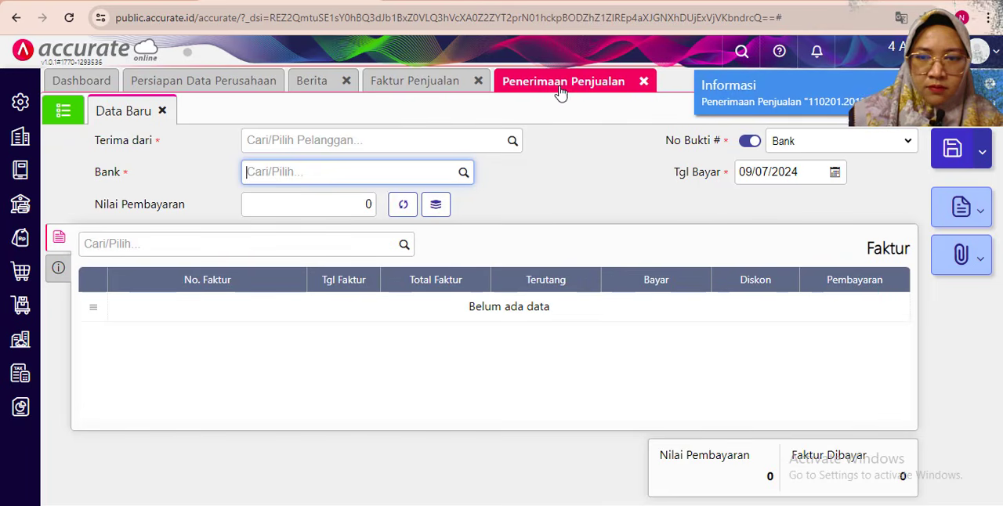
# - Read the 29 January 2019 exercise, close the sales receipt and sales invoice forms, and open a new order delivery (Pengiriman Pesanan)
pyautogui.hotkey('alt', 'Tab')
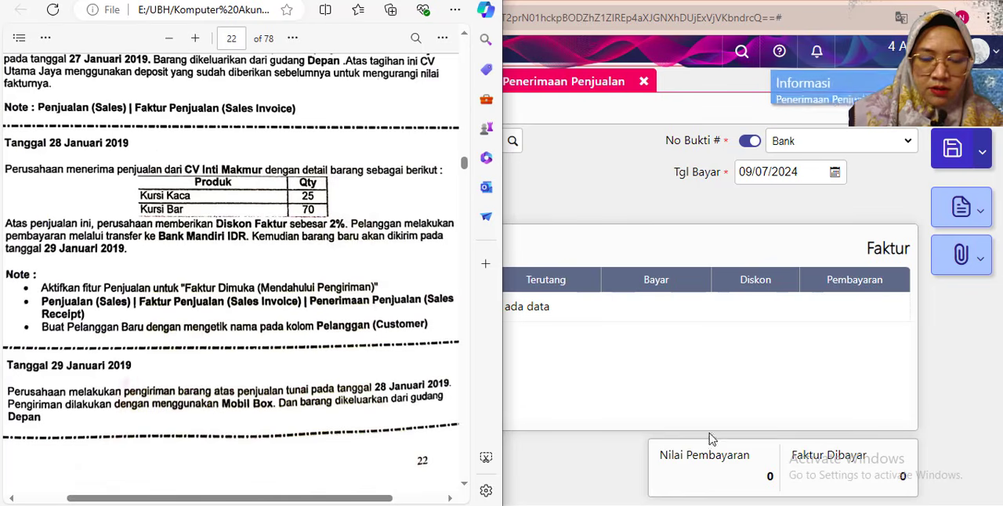
pyautogui.scroll(-3, 167, 335)
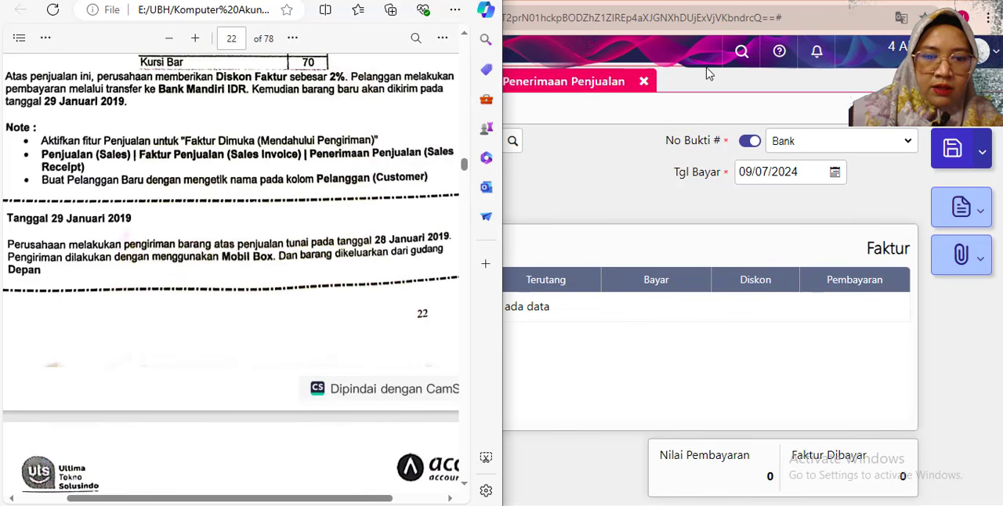
pyautogui.click(607, 20)
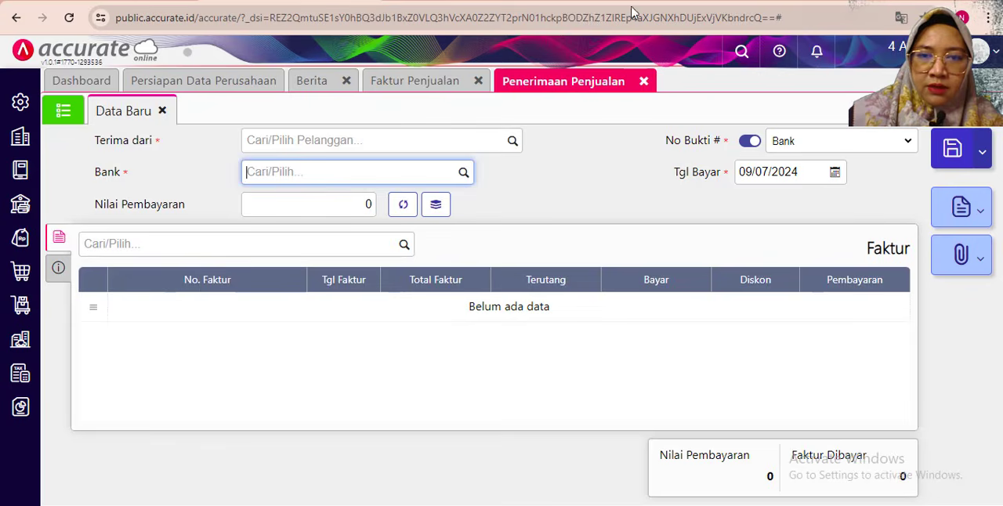
pyautogui.click(643, 82)
pyautogui.click(479, 82)
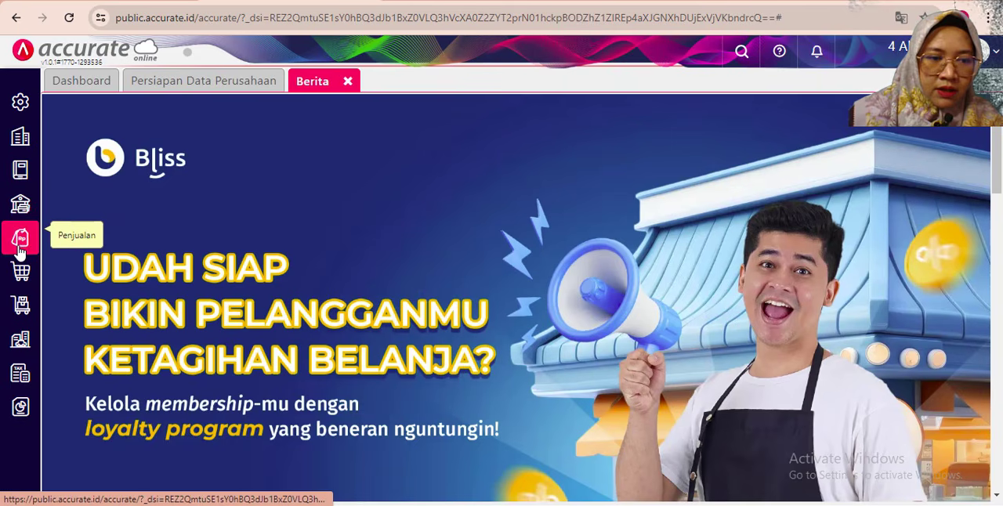
pyautogui.click(19, 248)
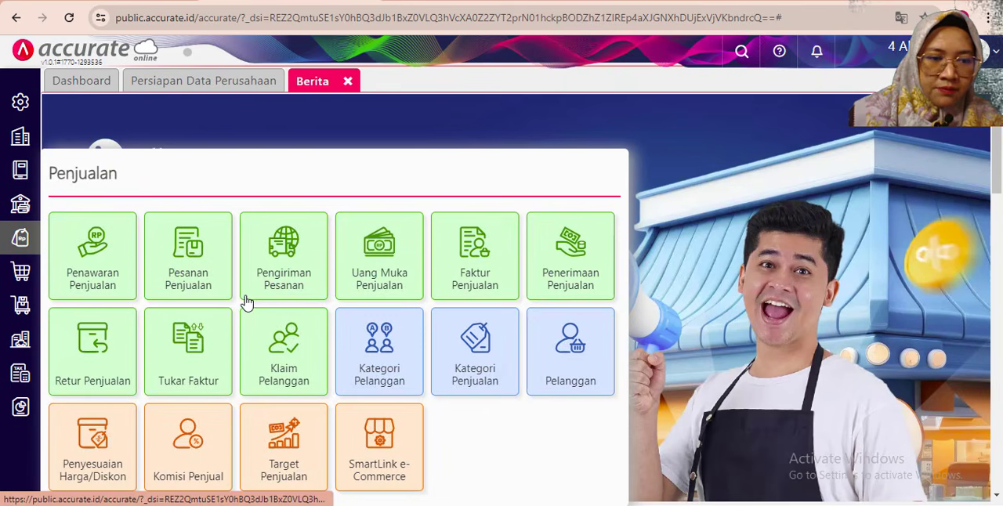
pyautogui.click(294, 275)
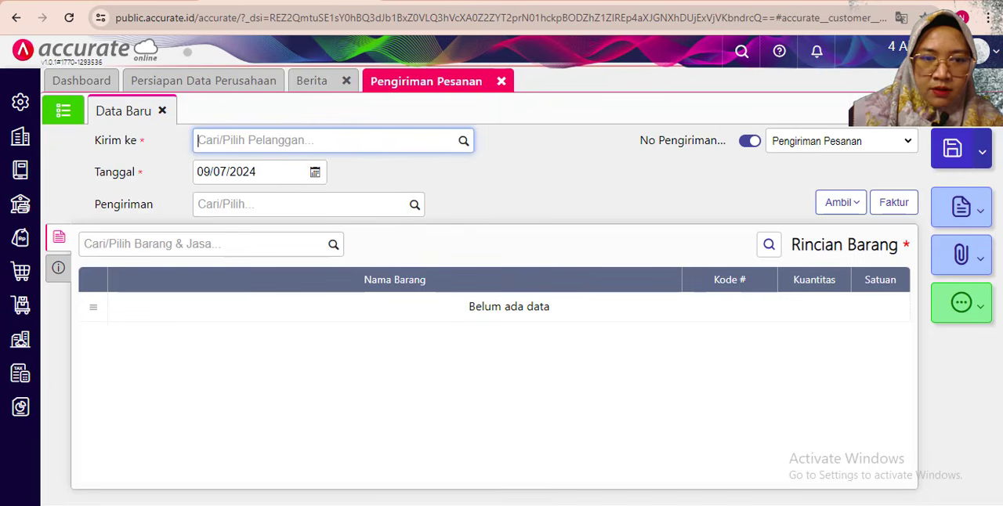
# - Check the customer in the exercise text and set the delivery's recipient to CV Inti Makmur
pyautogui.hotkey('alt', 'Tab')
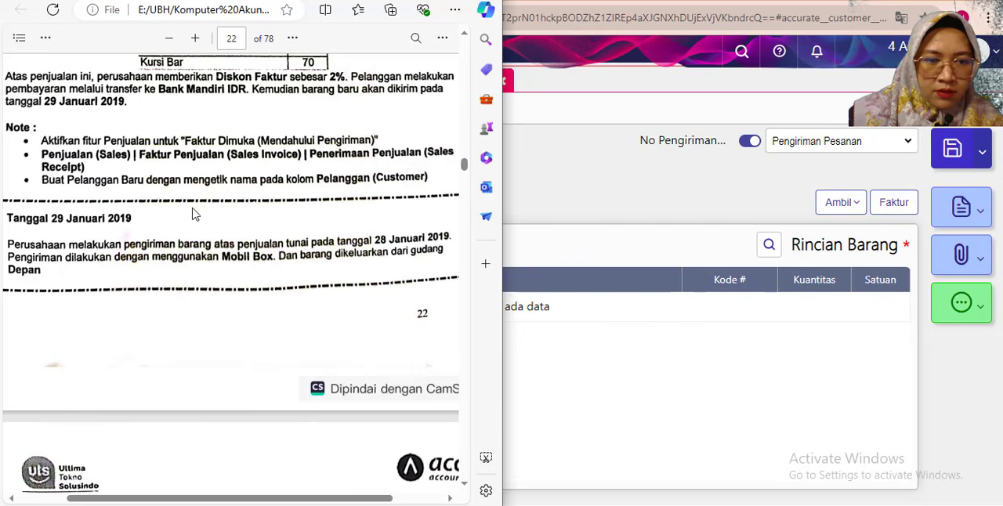
pyautogui.scroll(1, 195, 214)
pyautogui.scroll(2, 195, 214)
pyautogui.click(523, 203)
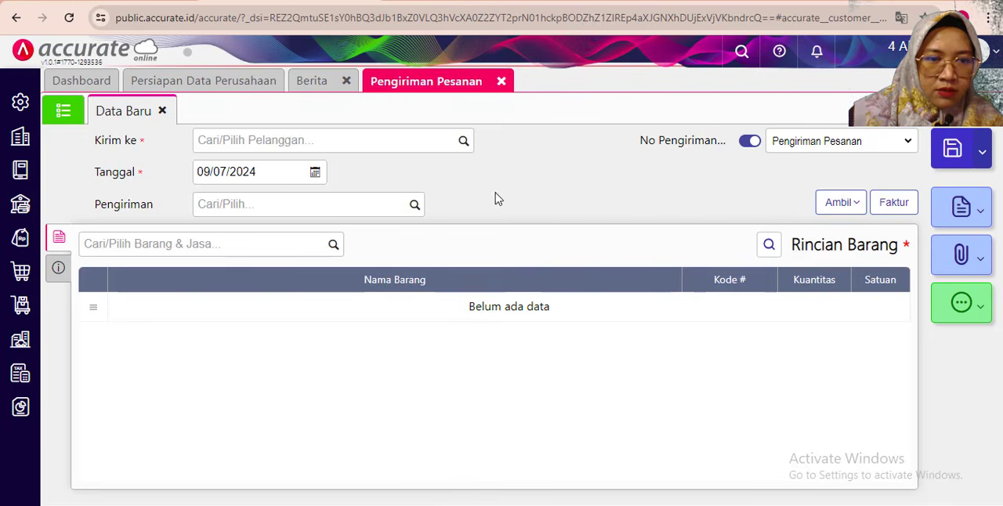
pyautogui.click(304, 140)
pyautogui.write('inti')
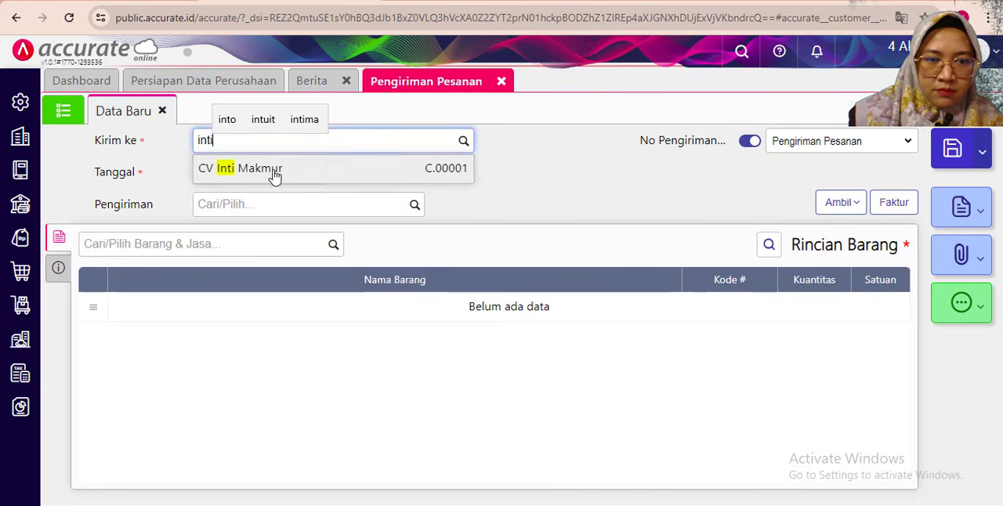
pyautogui.click(271, 171)
# - Set the delivery's date to 29/01/2019 and its shipping method to Mobil Box
pyautogui.click(247, 171)
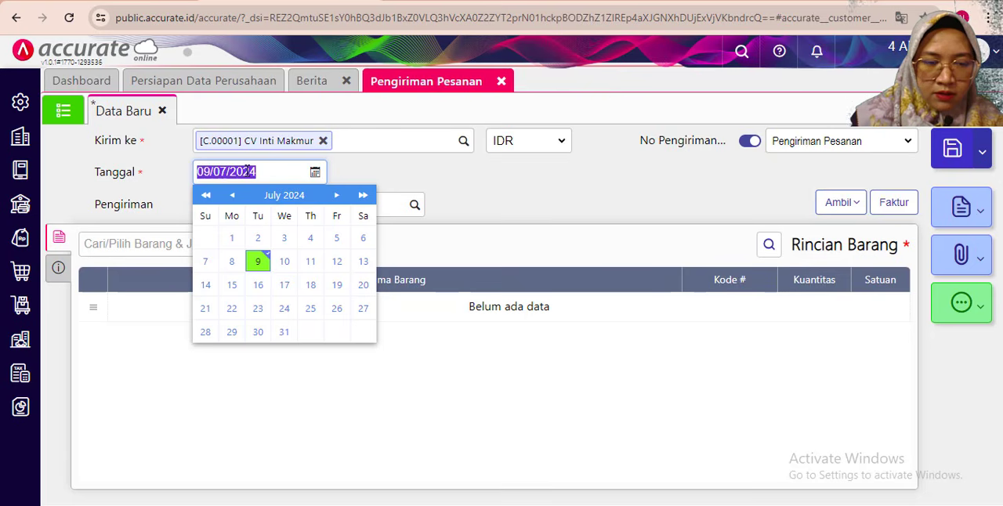
pyautogui.write('2')
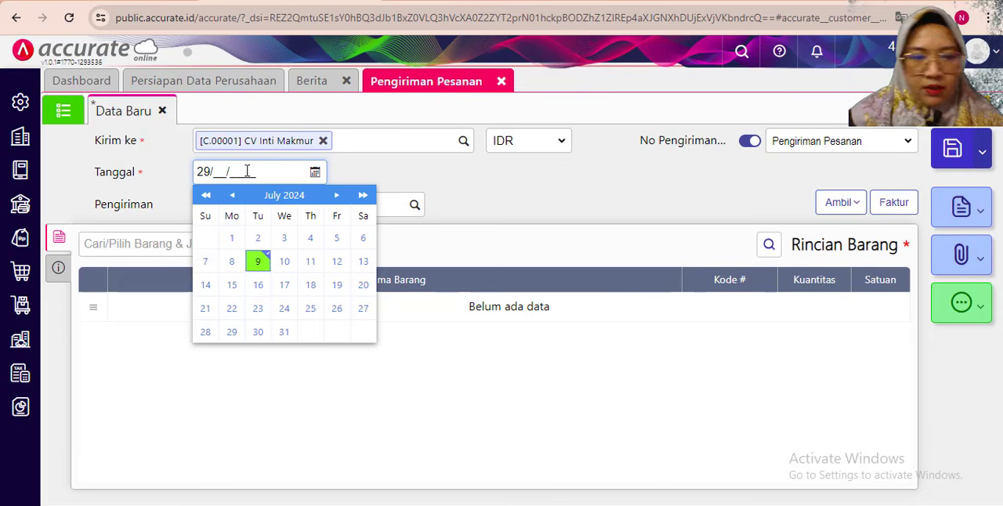
pyautogui.write('9/01/2019')
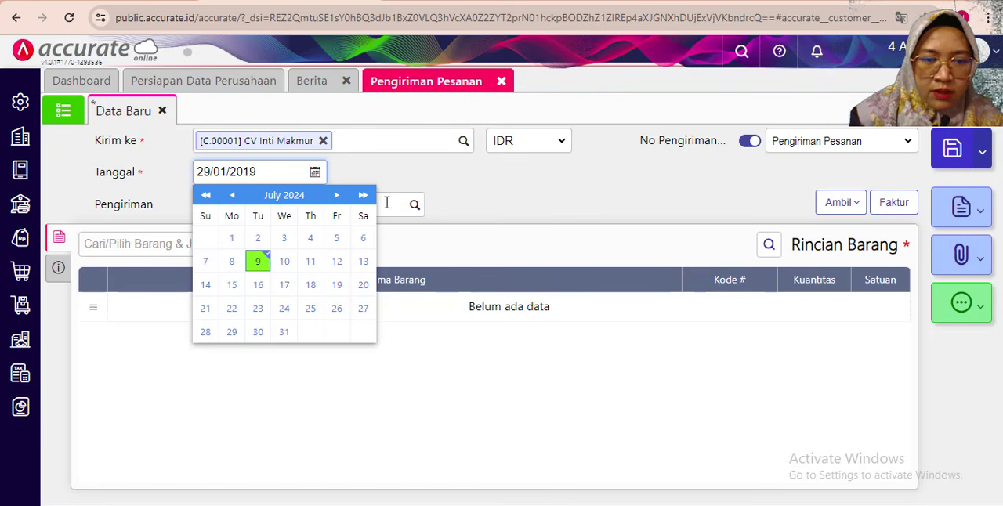
pyautogui.click(441, 186)
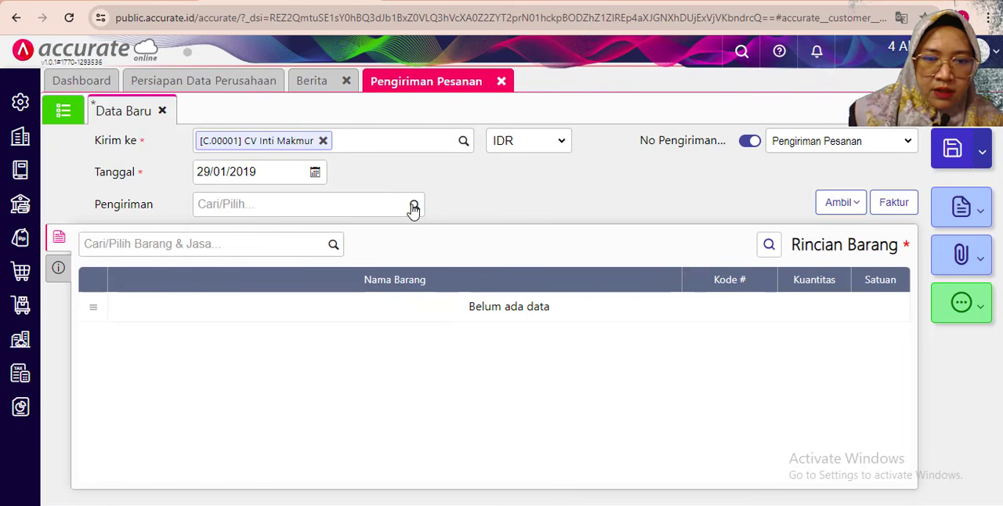
pyautogui.click(413, 205)
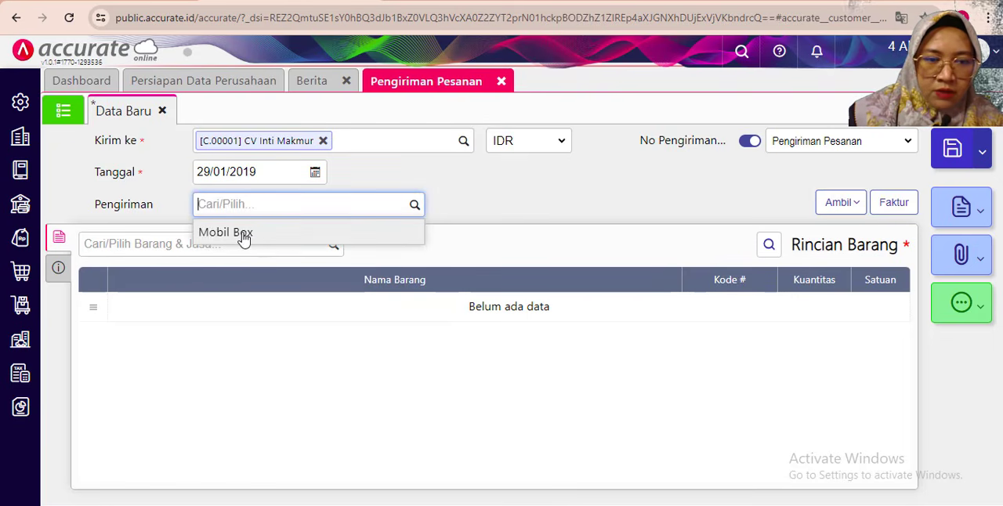
pyautogui.click(242, 237)
# - Copy the Kursi Kaca and Kursi Bar lines into the delivery from the advance invoice (Faktur Dimuka) dated 28/01/2019
pyautogui.click(840, 203)
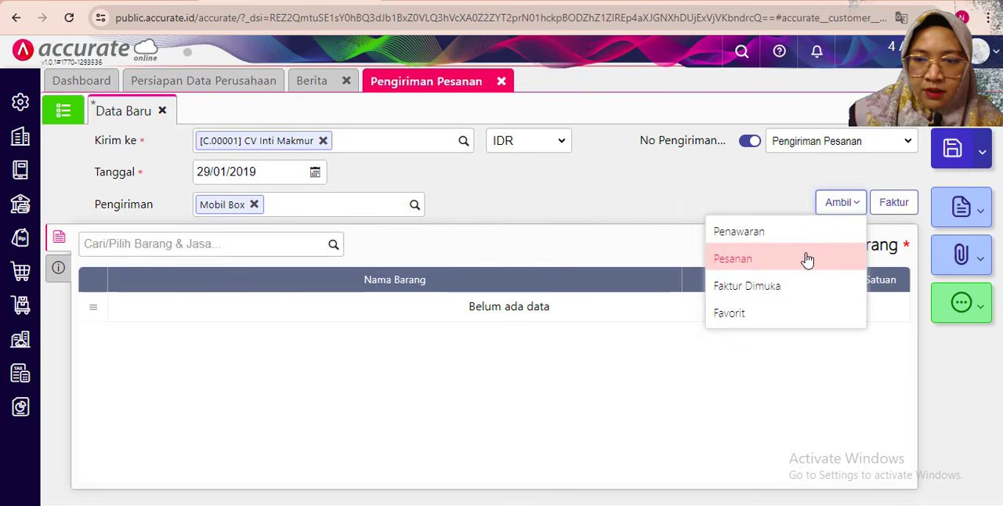
pyautogui.click(745, 290)
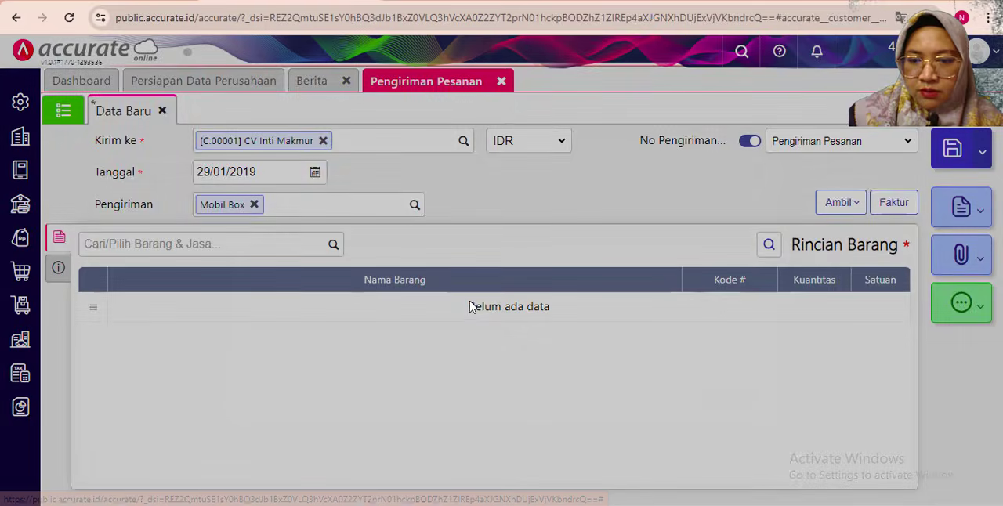
pyautogui.click(531, 168)
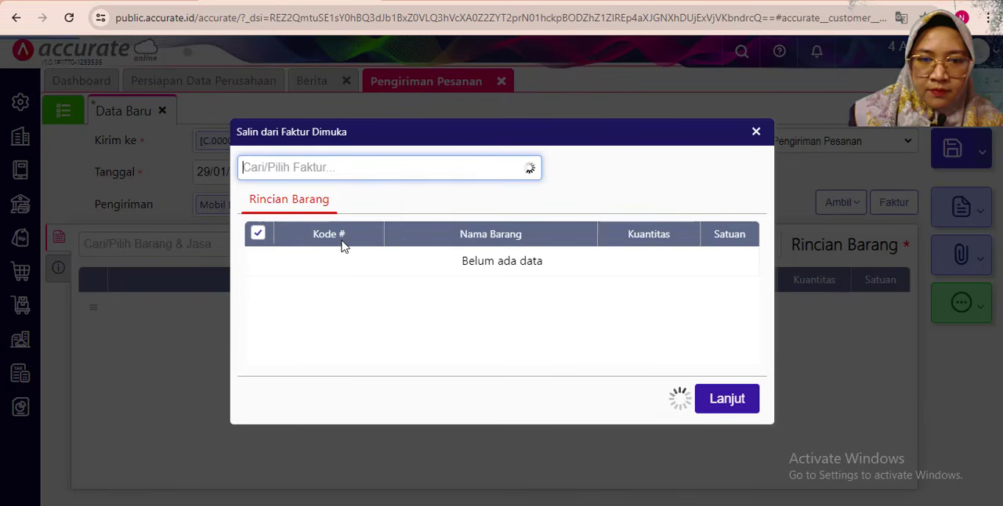
pyautogui.click(320, 205)
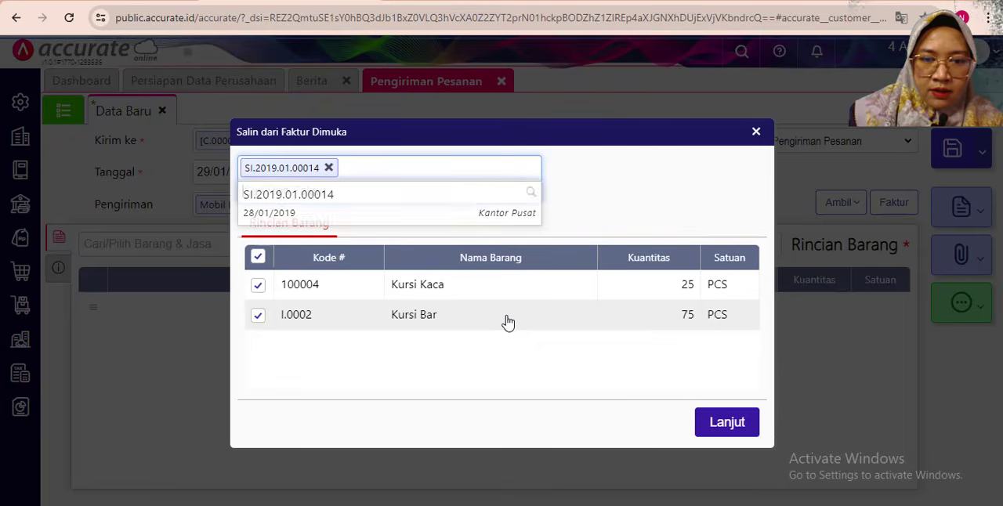
pyautogui.click(721, 427)
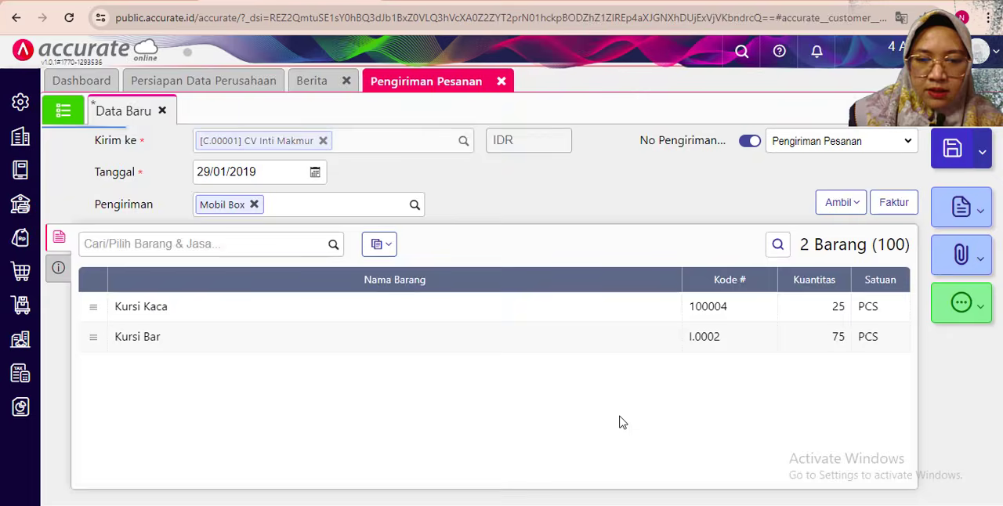
# - Change the warehouse of all items in the delivery to Depan
pyautogui.click(386, 248)
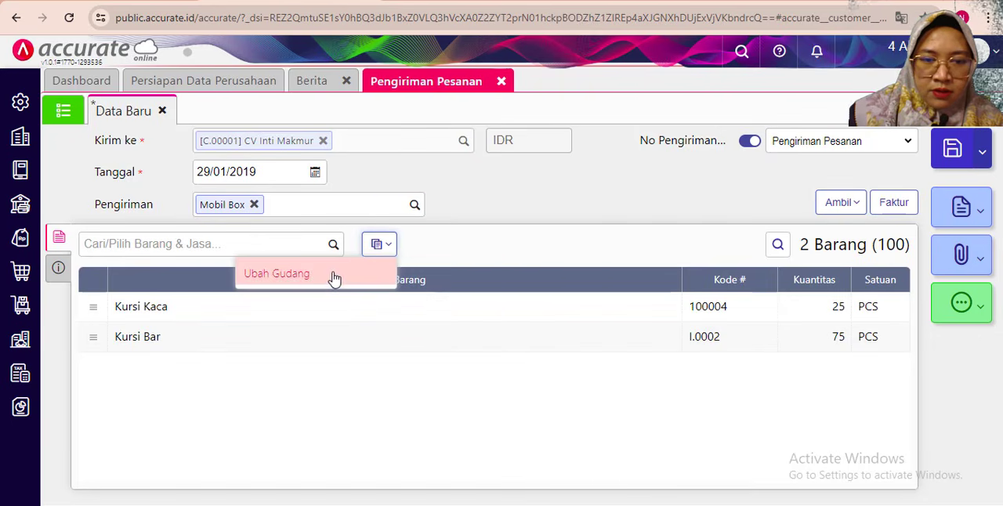
pyautogui.click(350, 274)
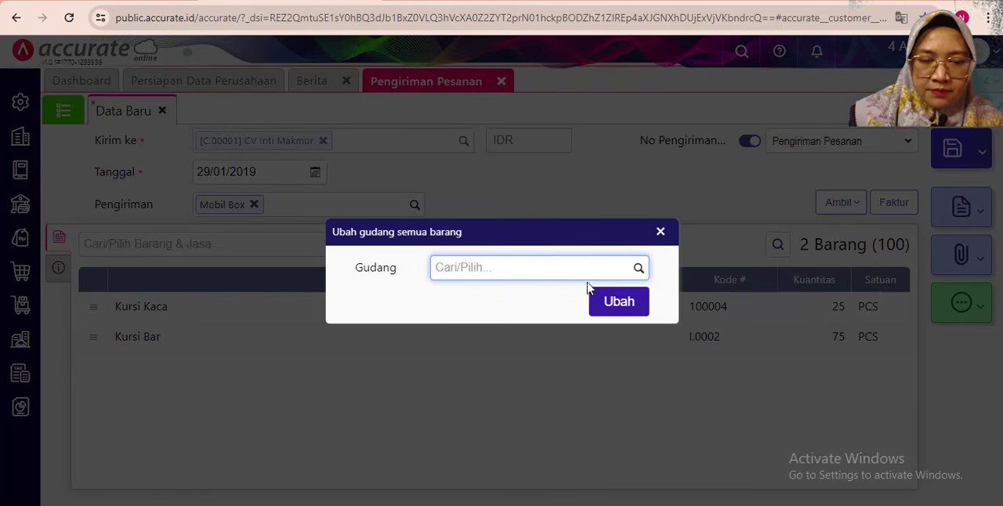
pyautogui.click(637, 268)
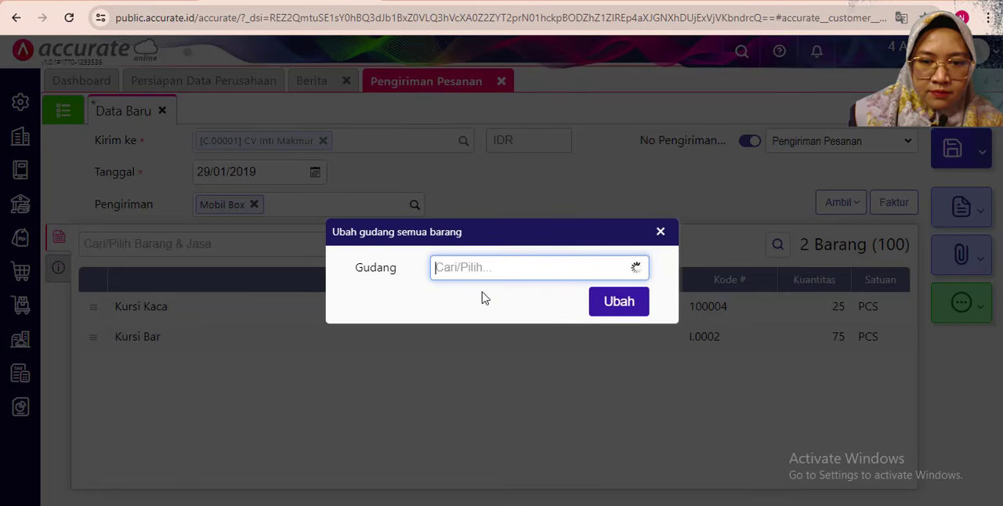
pyautogui.click(462, 322)
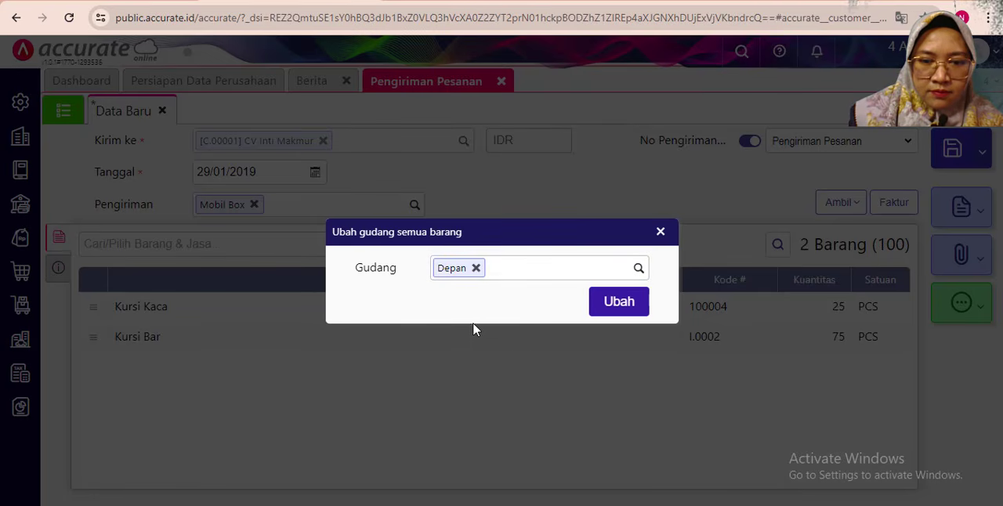
pyautogui.click(619, 302)
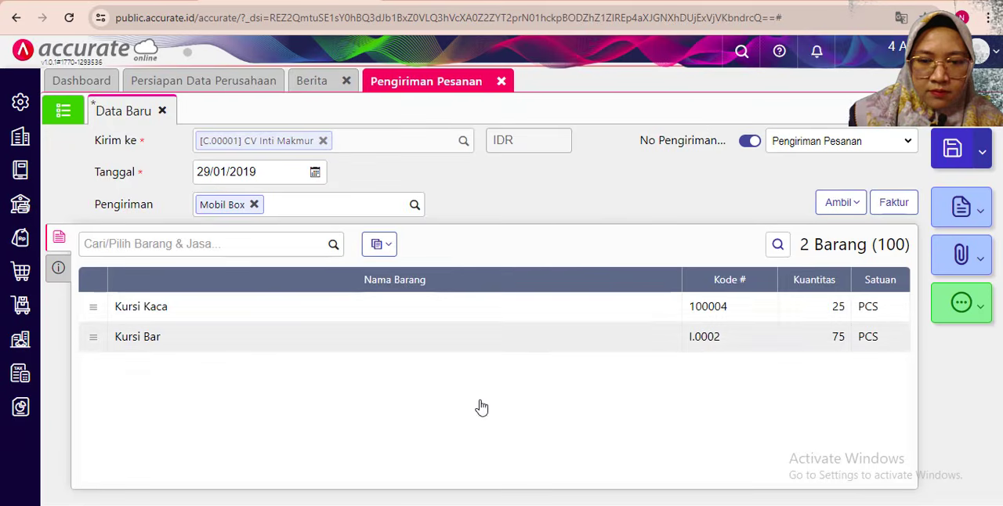
# - Change the delivery's description to "Pengiman barang atas Penjualan diterima dimuka" and return to its item list
pyautogui.moveTo(360, 385); pyautogui.dragTo(215, 382)
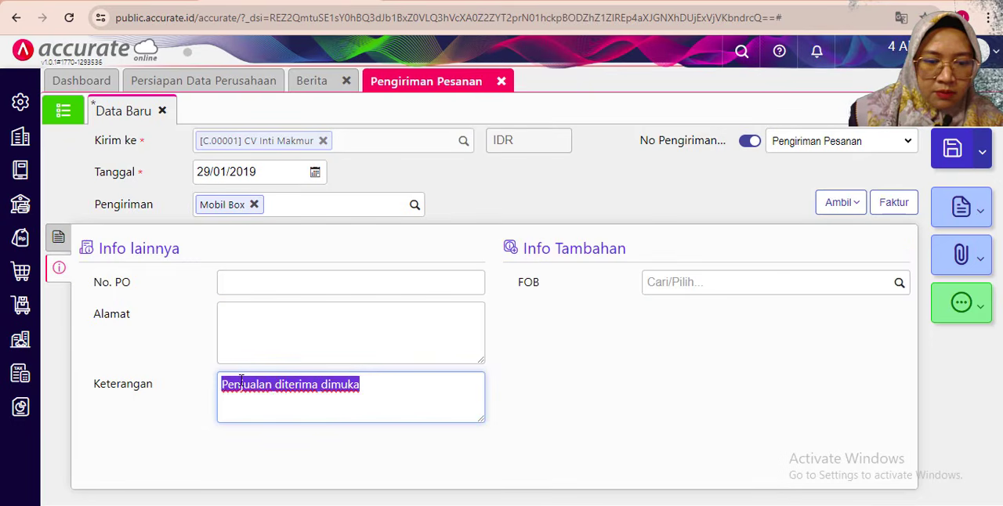
pyautogui.click(240, 384)
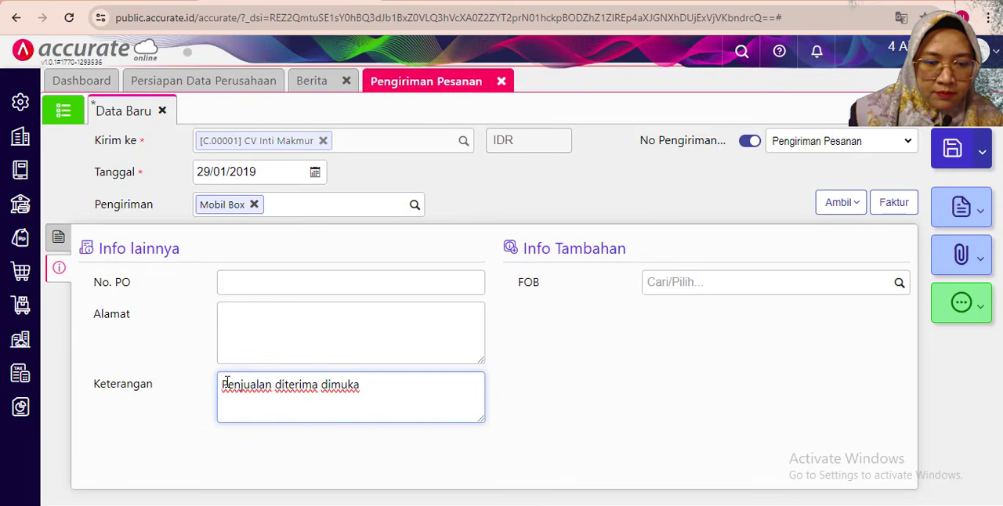
pyautogui.write('Pengi')
pyautogui.write('barang a')
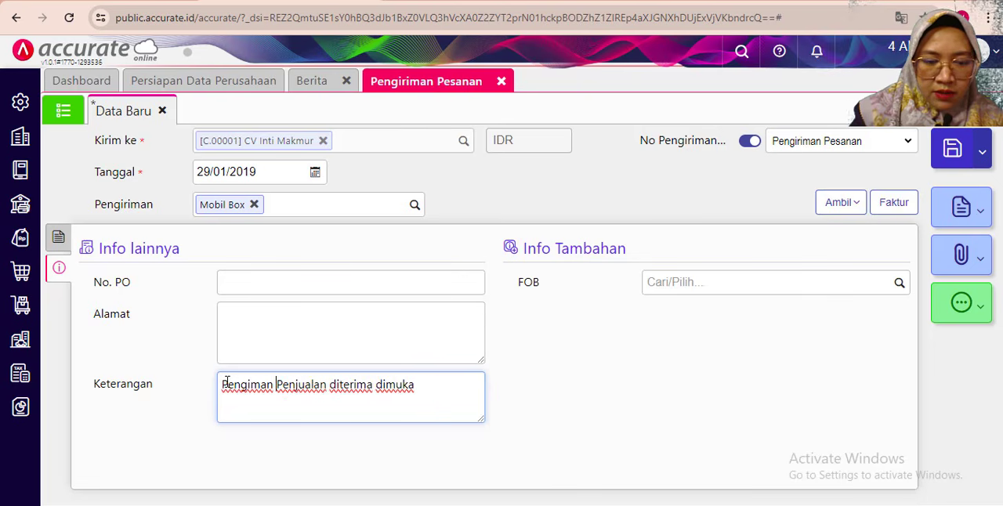
pyautogui.write('tas')
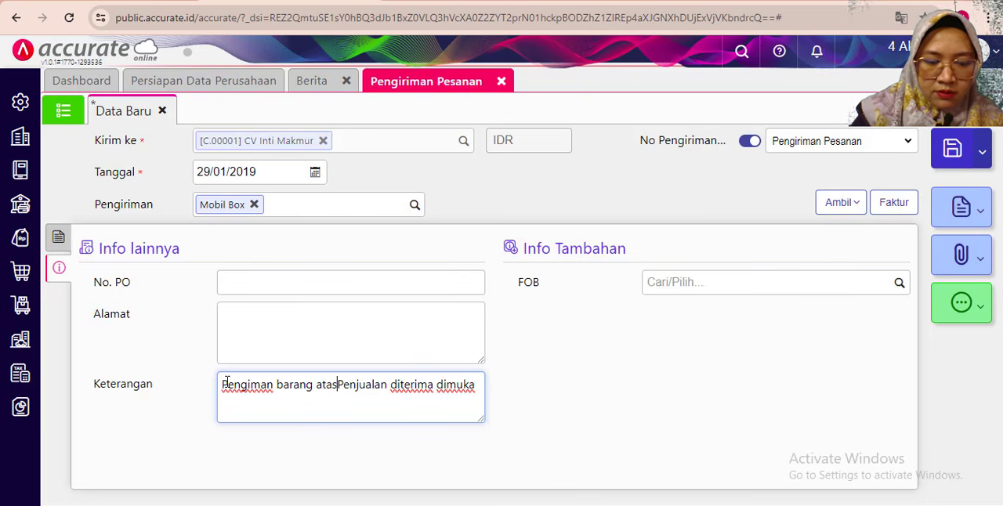
pyautogui.click(654, 358)
pyautogui.click(59, 240)
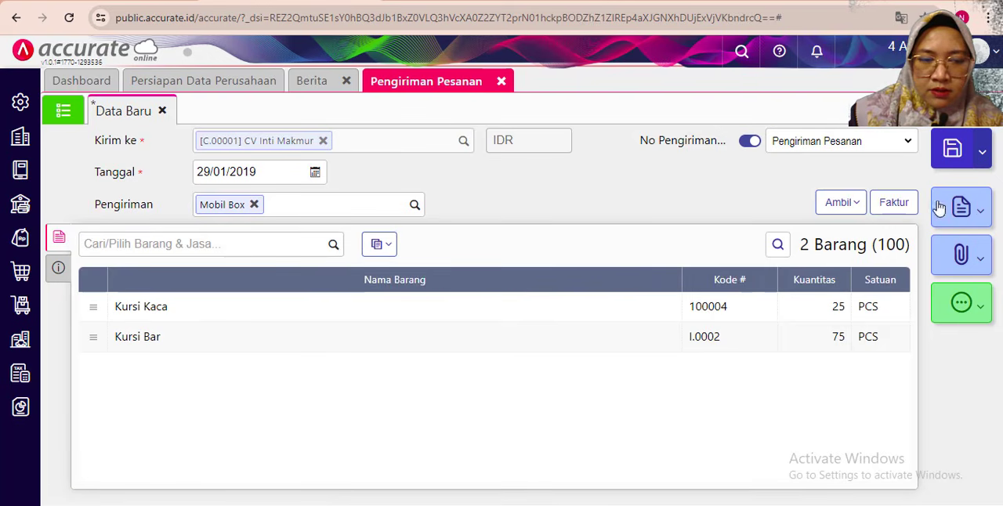
# - Check the delivery's additional information, return to its item list and save the delivery
pyautogui.click(57, 269)
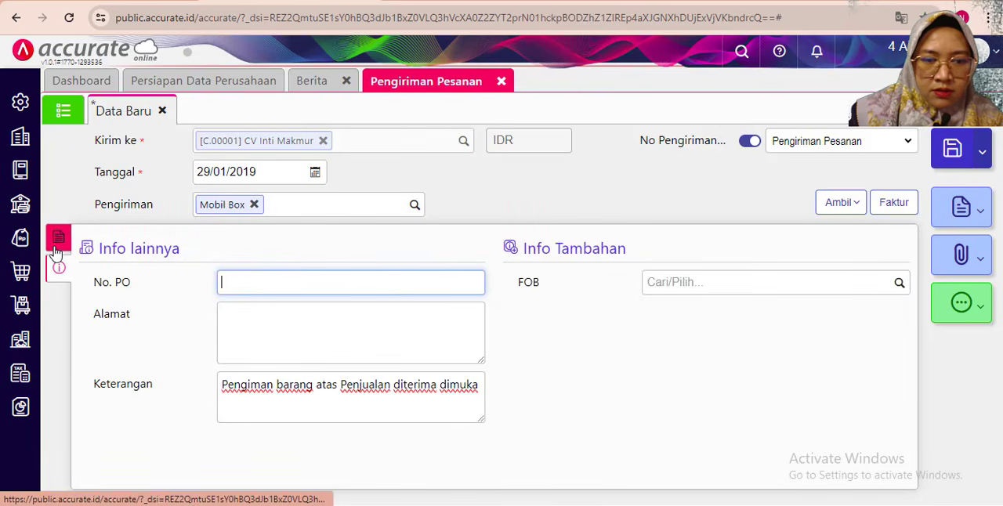
pyautogui.click(58, 237)
pyautogui.click(951, 152)
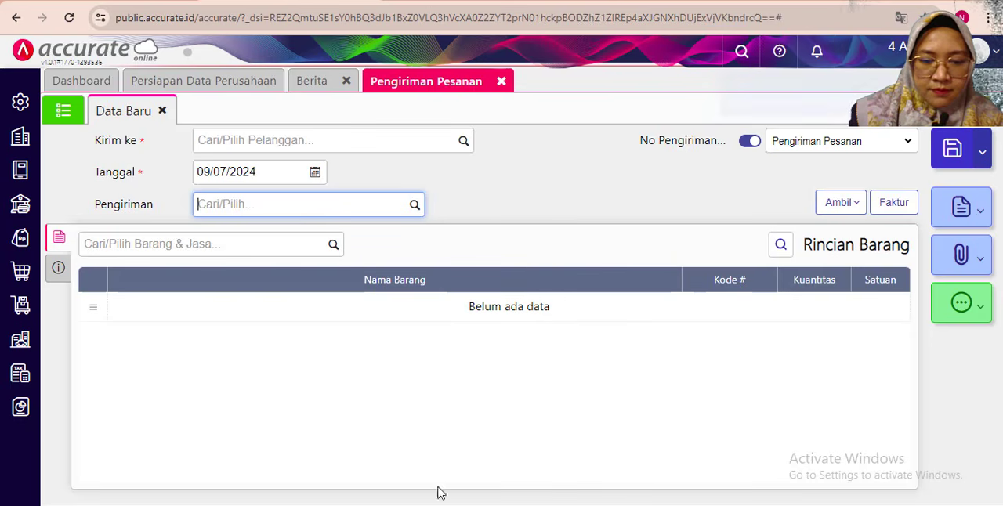
# - Switch to the exercise PDF and read the 30 and 31 January 2019 transactions on page 23
pyautogui.click(481, 454)
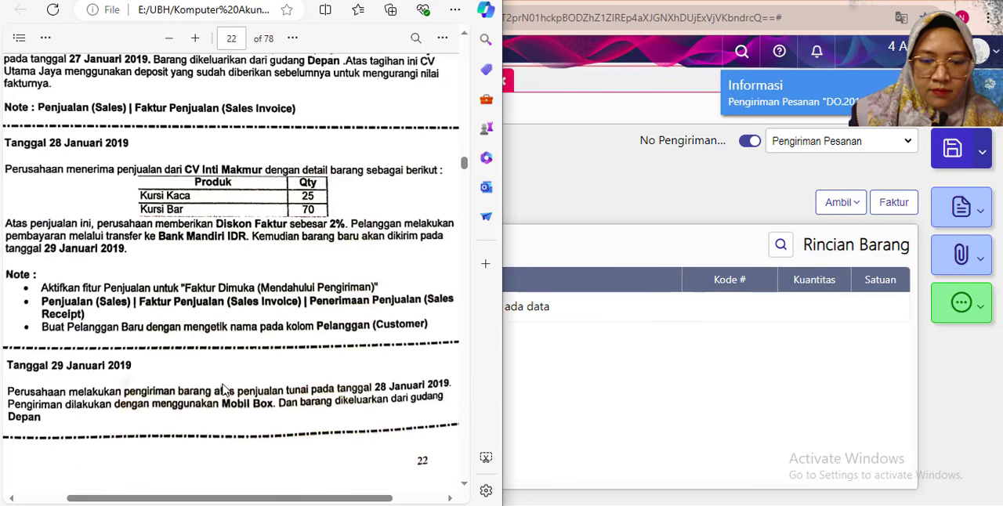
pyautogui.scroll(-3, 130, 378)
pyautogui.scroll(-3, 130, 378)
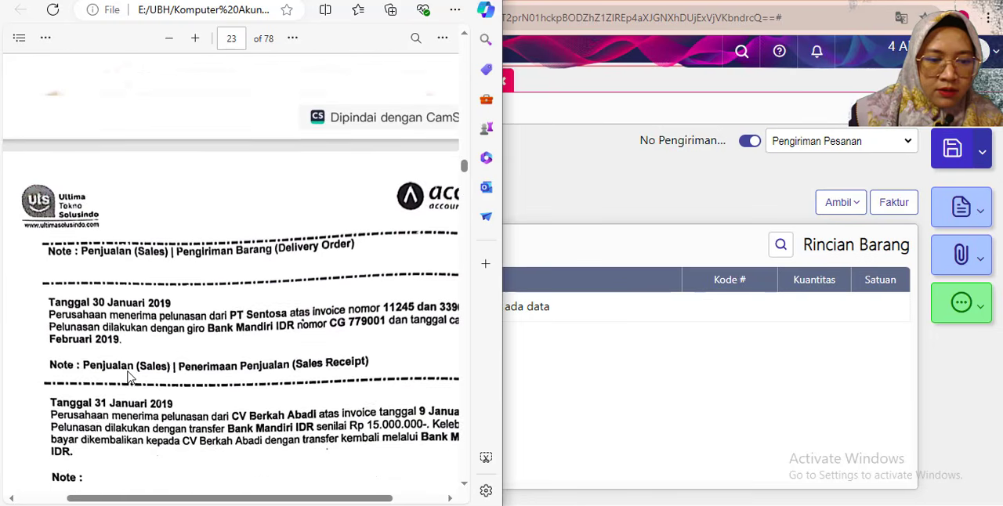
pyautogui.scroll(-4, 174, 296)
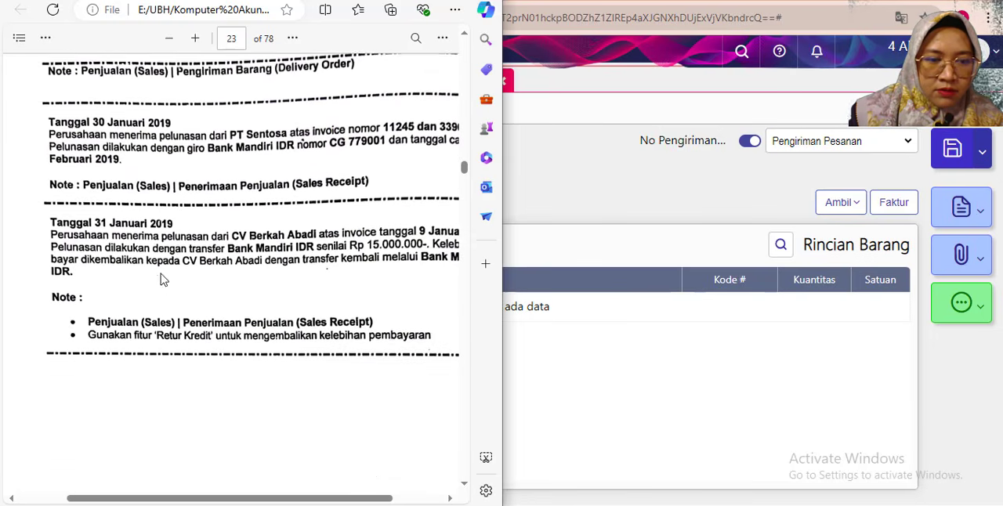
pyautogui.scroll(1, 185, 401)
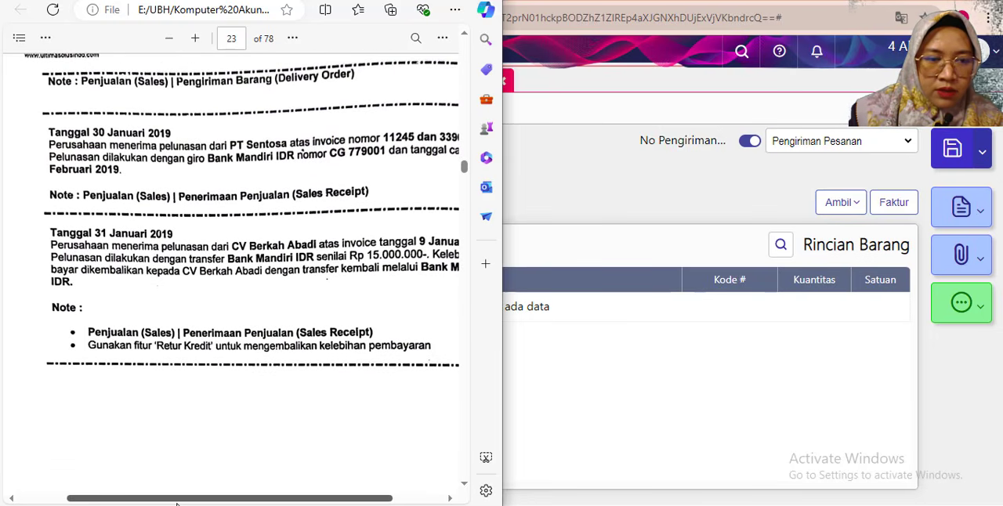
pyautogui.hscroll(2, 209, 363)
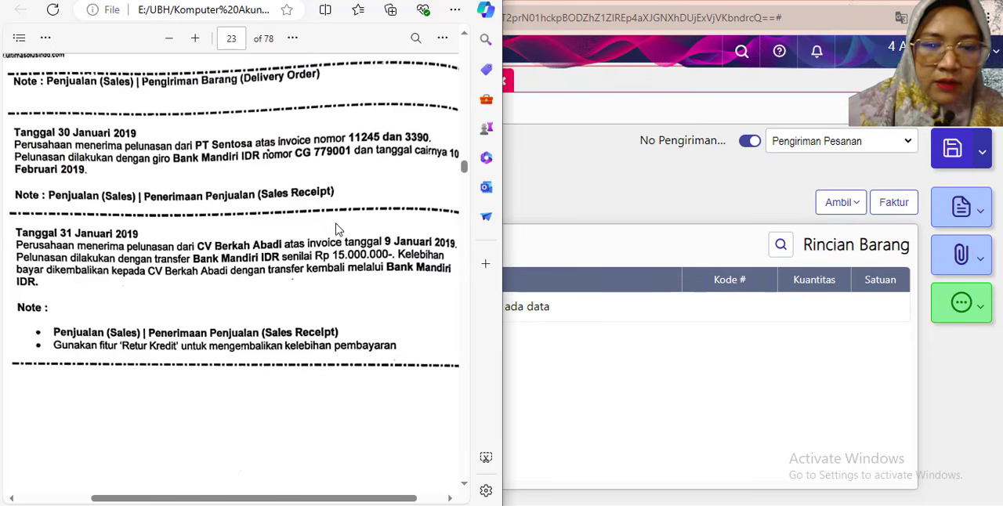
pyautogui.moveTo(191, 502); pyautogui.dragTo(211, 500)
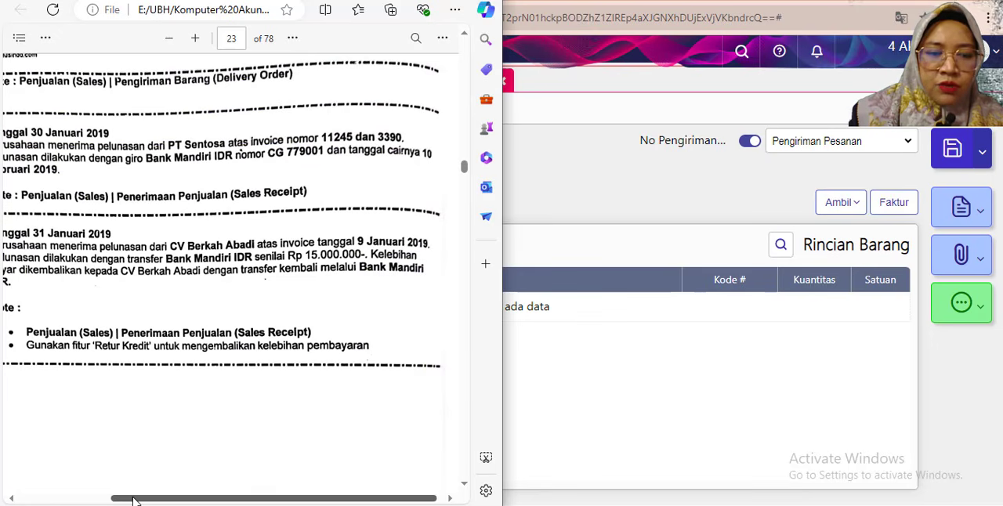
pyautogui.moveTo(114, 501); pyautogui.dragTo(96, 502)
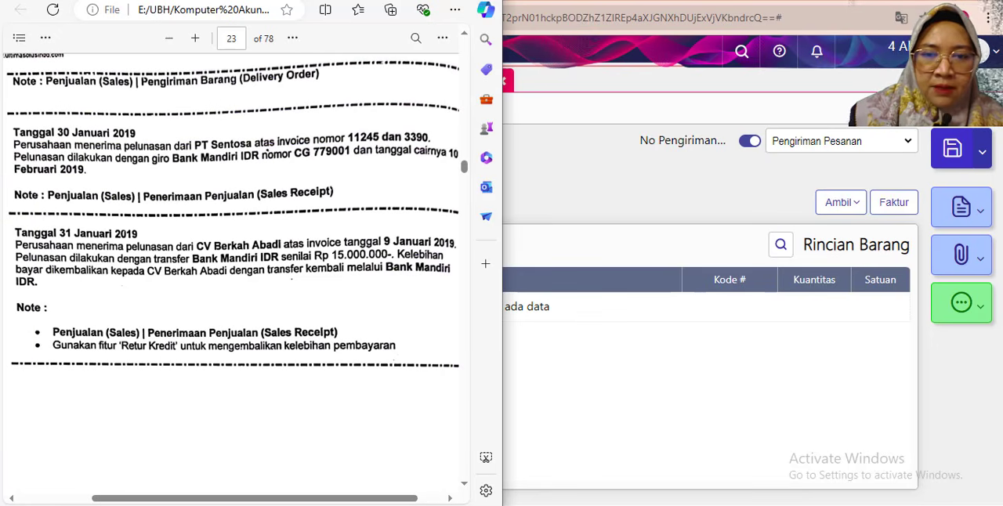
# - Switch back to Accurate Online, close the Pengiriman Pesanan form and open a new sales receipt (Penerimaan Penjualan)
pyautogui.click(553, 3)
pyautogui.click(503, 81)
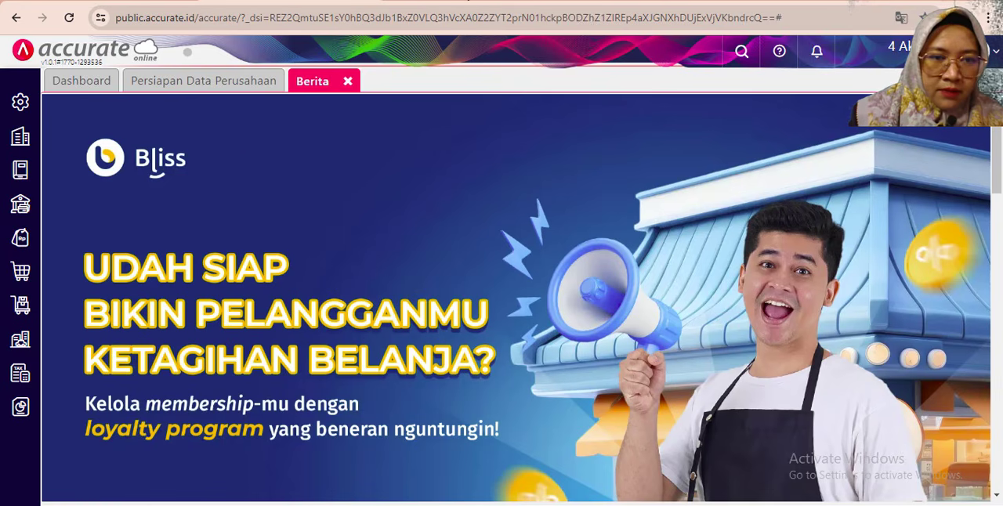
pyautogui.click(513, 505)
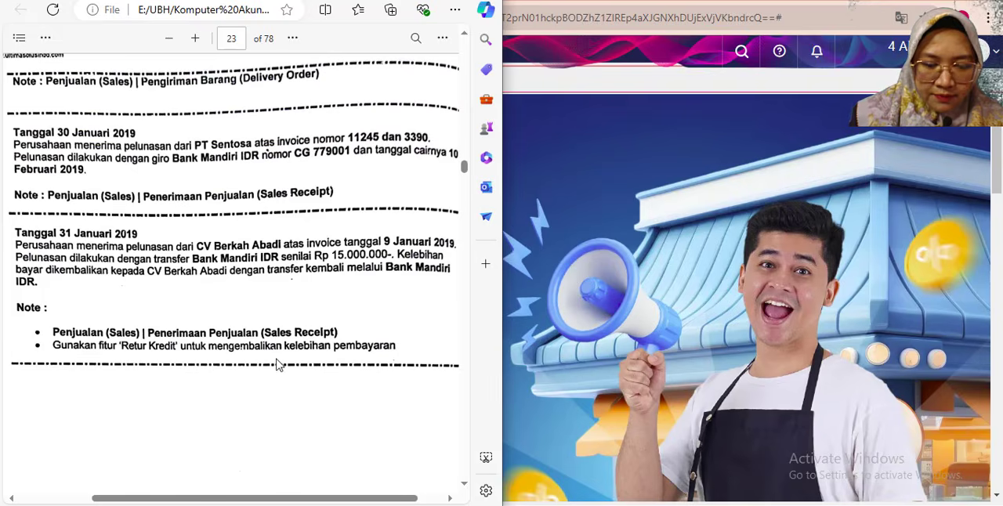
pyautogui.click(605, 263)
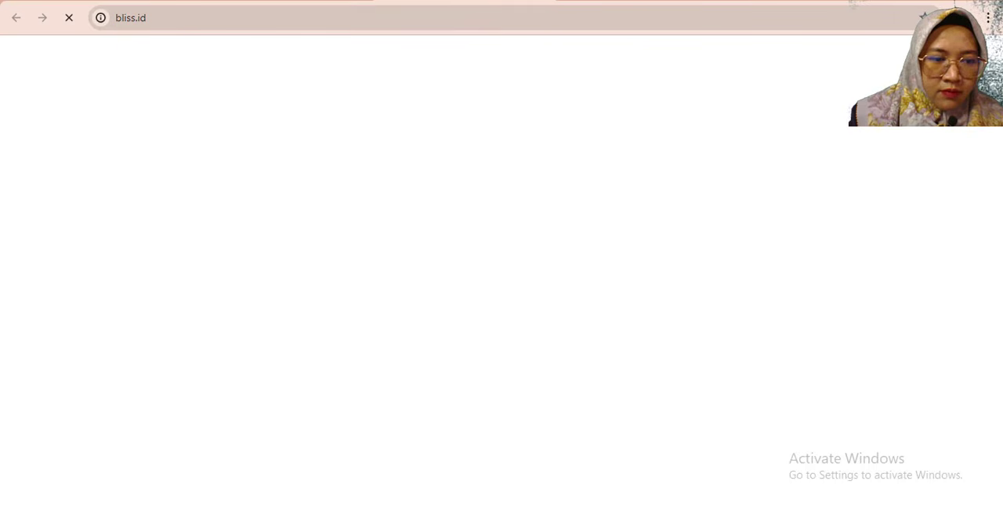
pyautogui.click(536, 0)
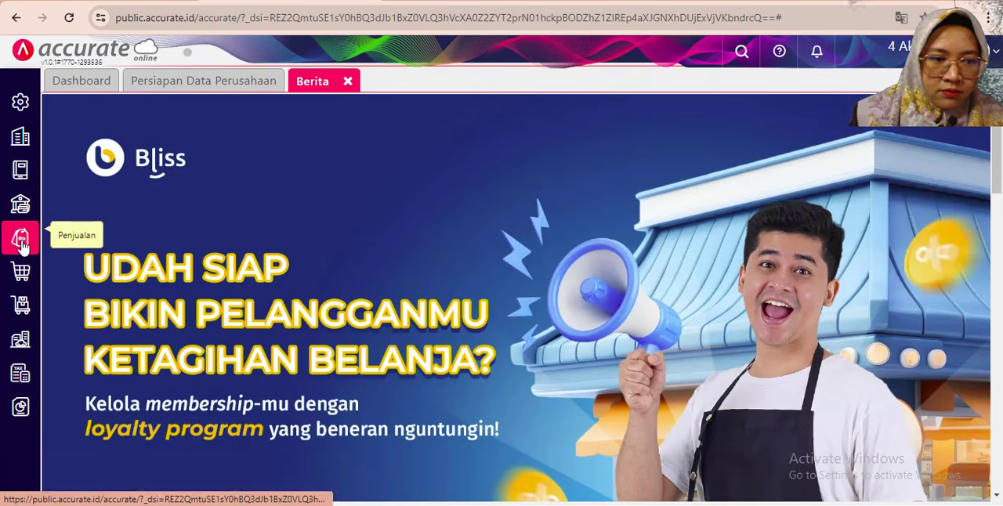
pyautogui.click(21, 237)
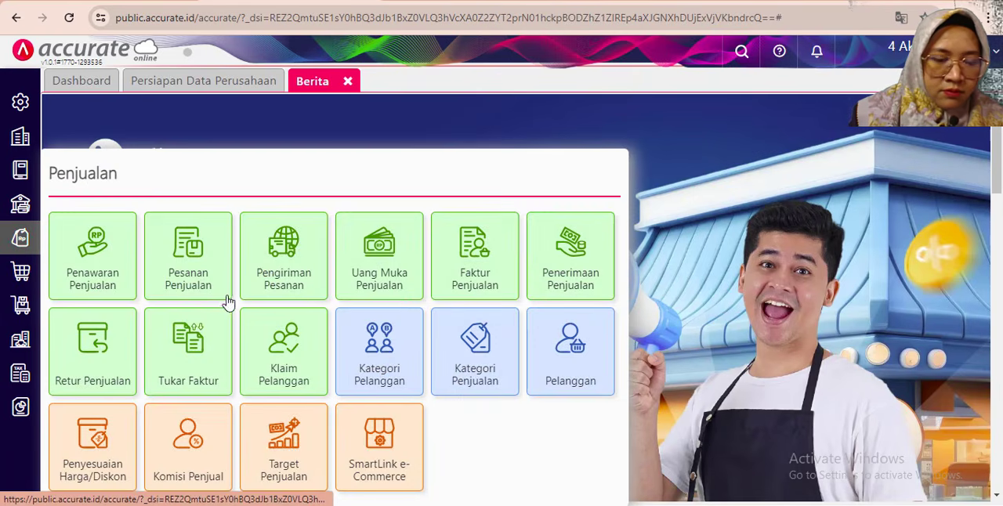
pyautogui.click(565, 277)
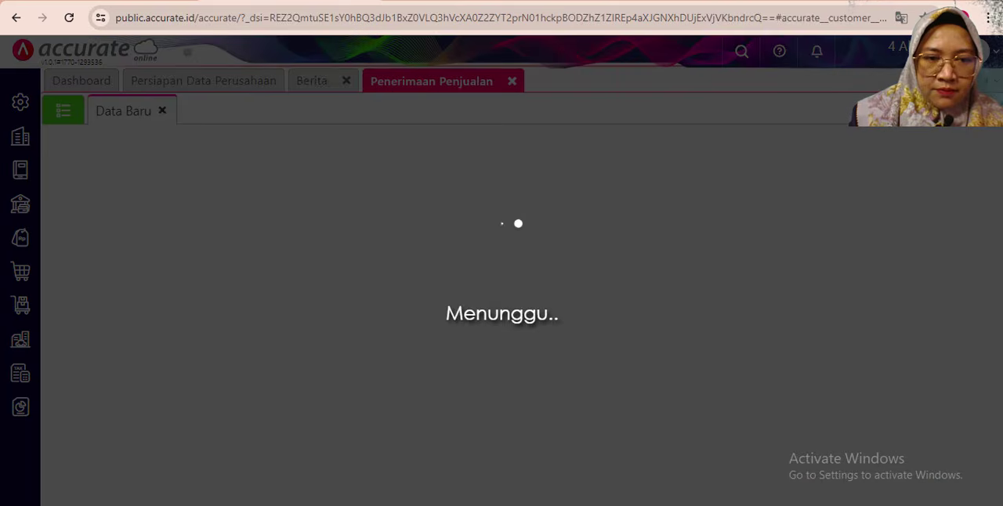
# - Set the sales receipt's customer to PT Sentosa and its receiving bank to Bank Mandiri IDR
pyautogui.click(336, 505)
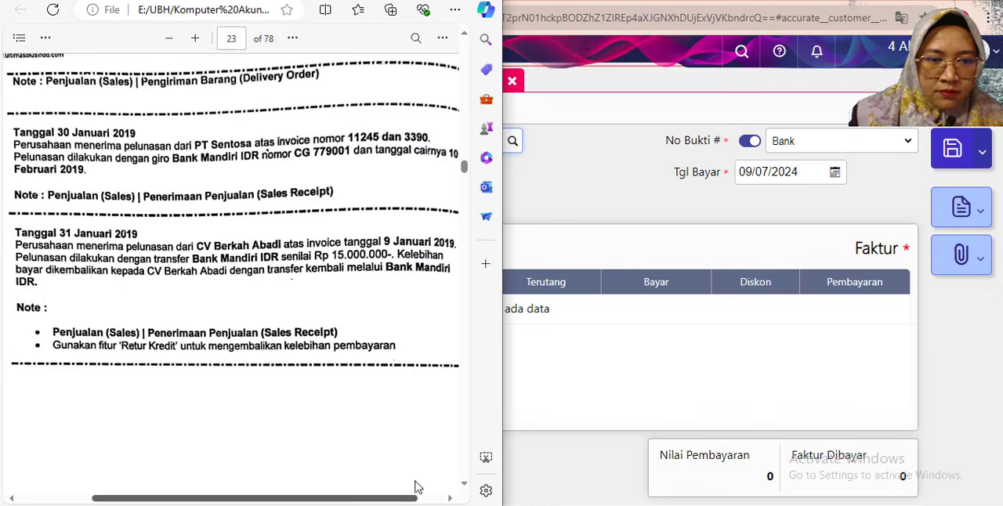
pyautogui.click(616, 211)
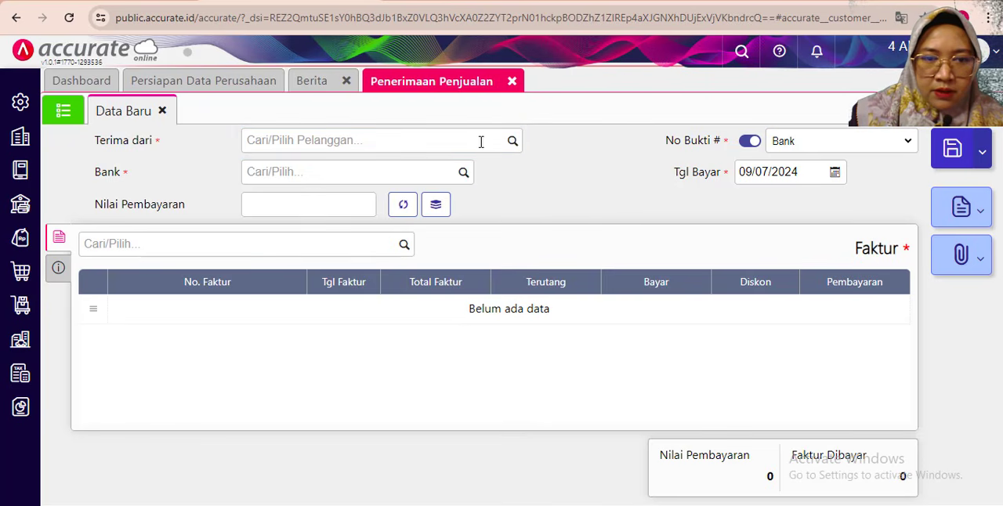
pyautogui.click(511, 141)
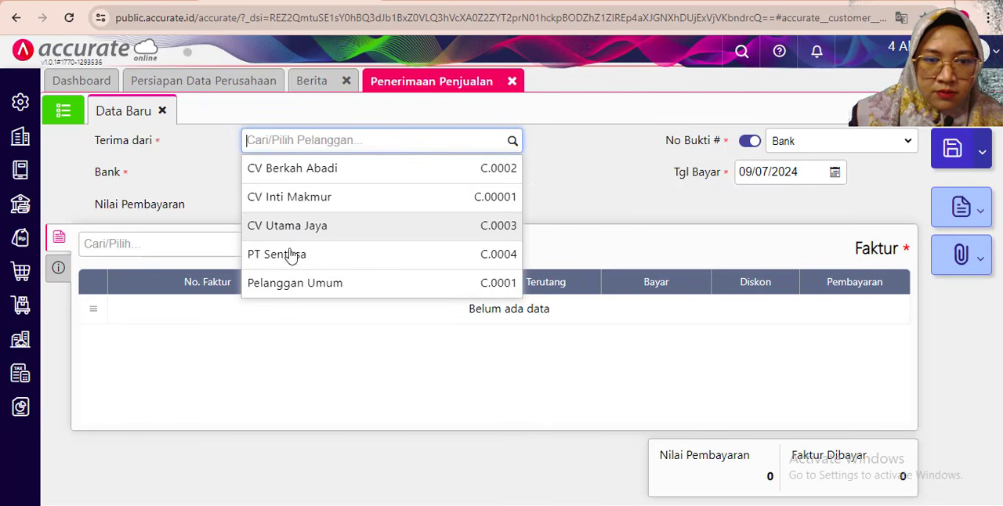
pyautogui.click(288, 256)
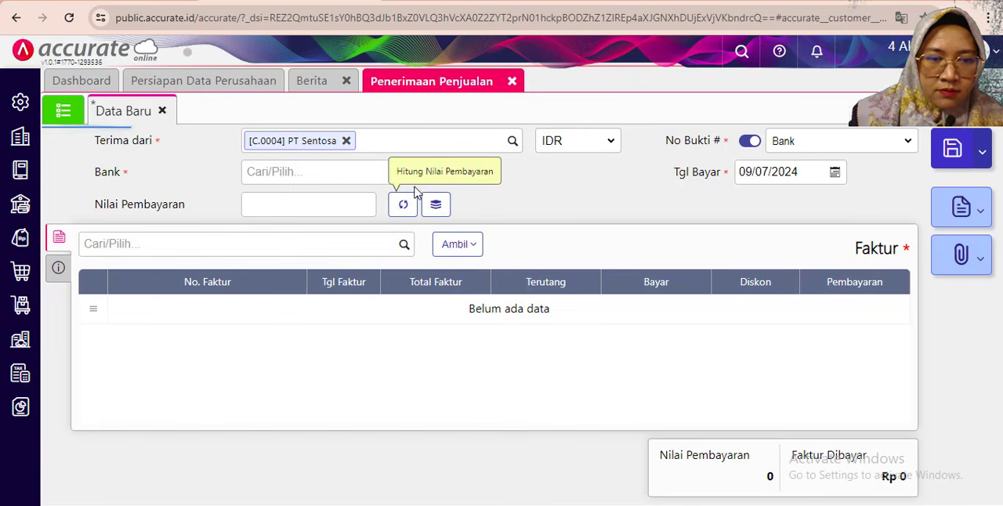
pyautogui.click(463, 172)
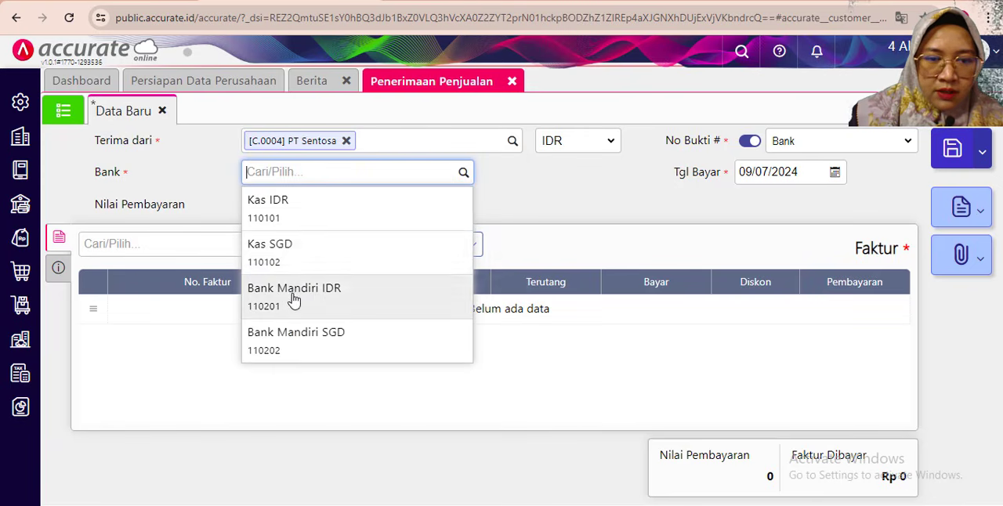
pyautogui.click(293, 298)
# - Set the sales receipt's payment date (Tgl Bayar) to 30/01/2019
pyautogui.click(765, 167)
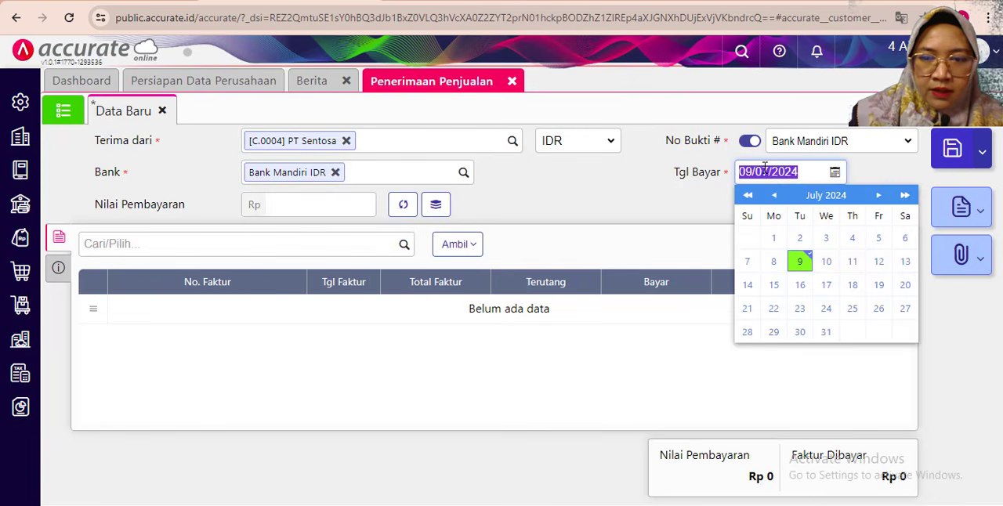
pyautogui.write('30/04/2019')
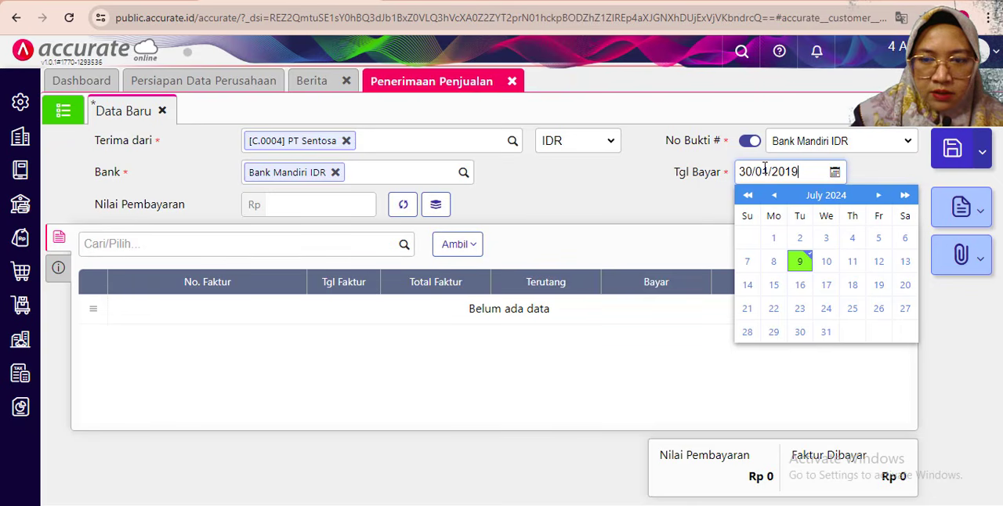
pyautogui.click(617, 181)
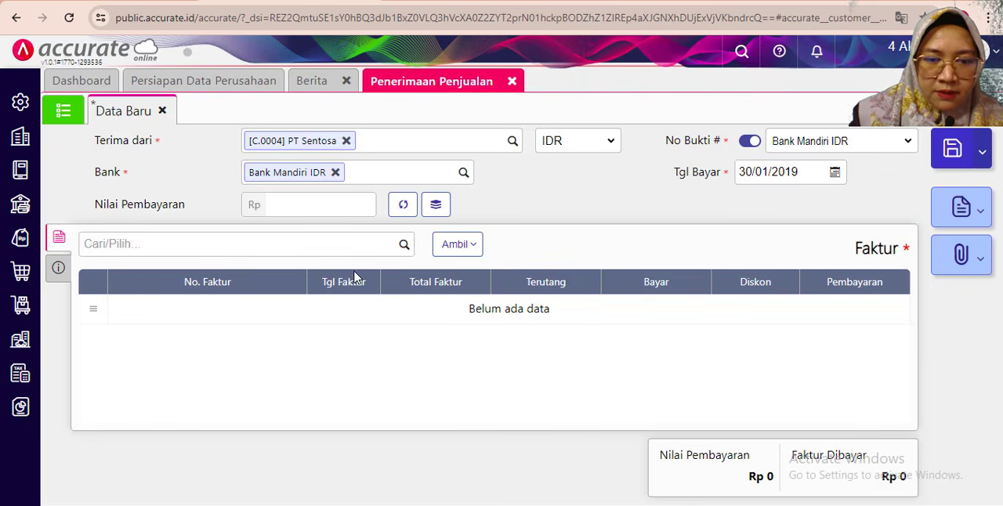
# - Add PT Sentosa's invoices dated 28/11/2018 and 10/12/2018 to the sales receipt, each paid in full
pyautogui.click(464, 246)
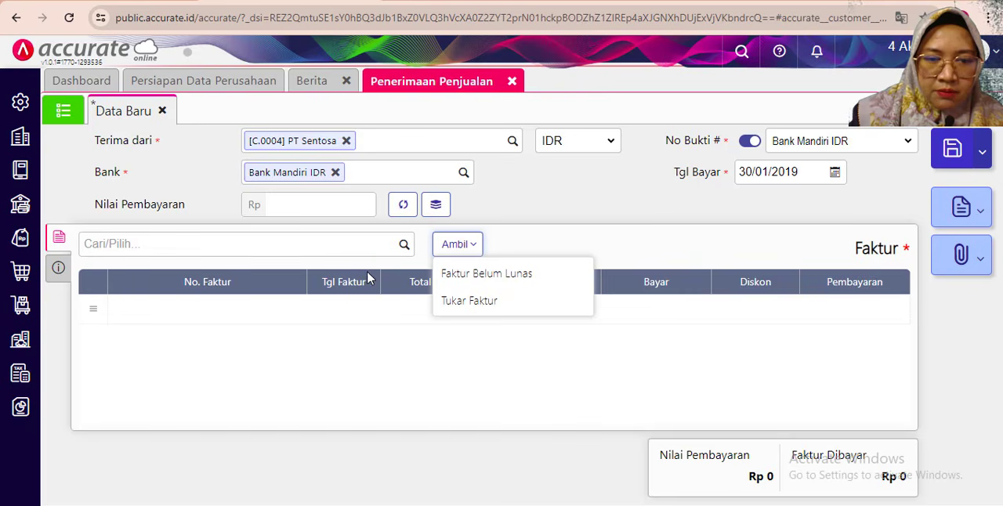
pyautogui.click(536, 226)
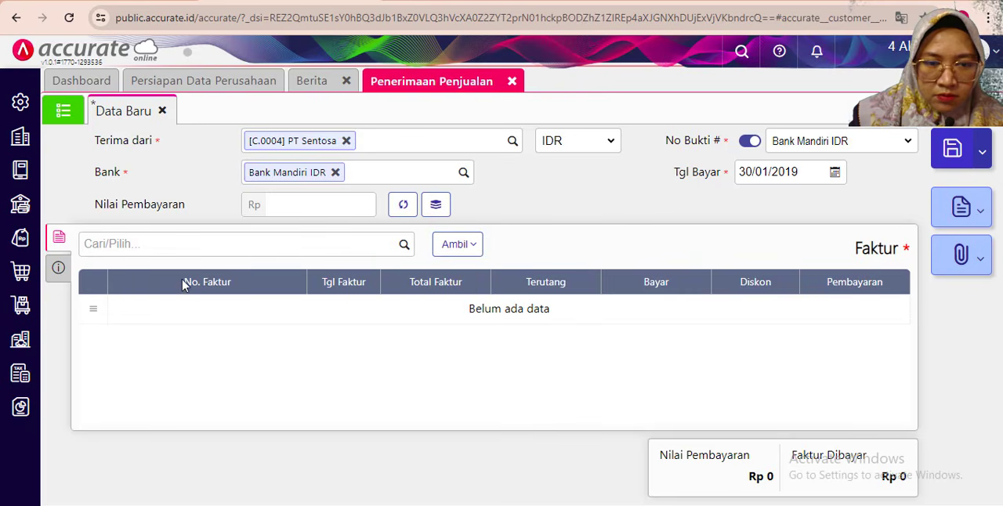
pyautogui.click(135, 249)
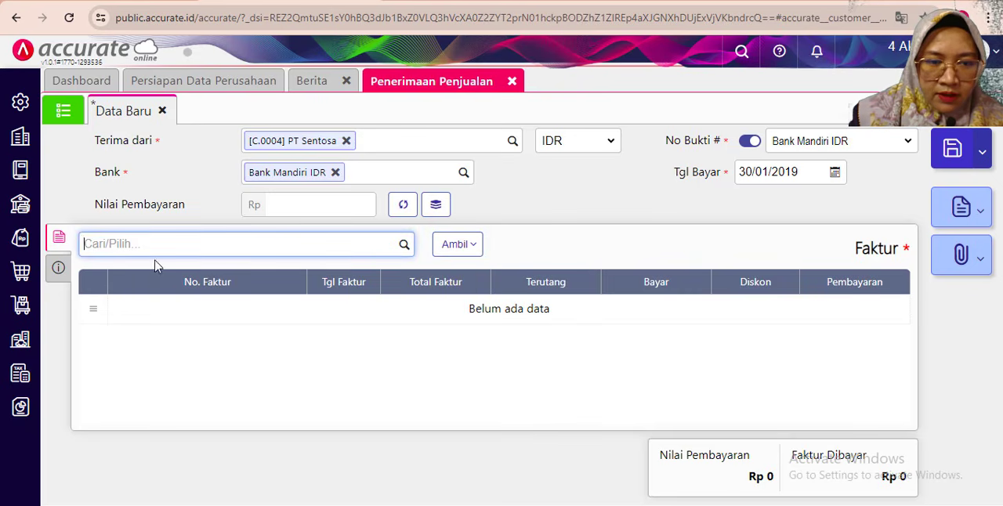
pyautogui.click(403, 245)
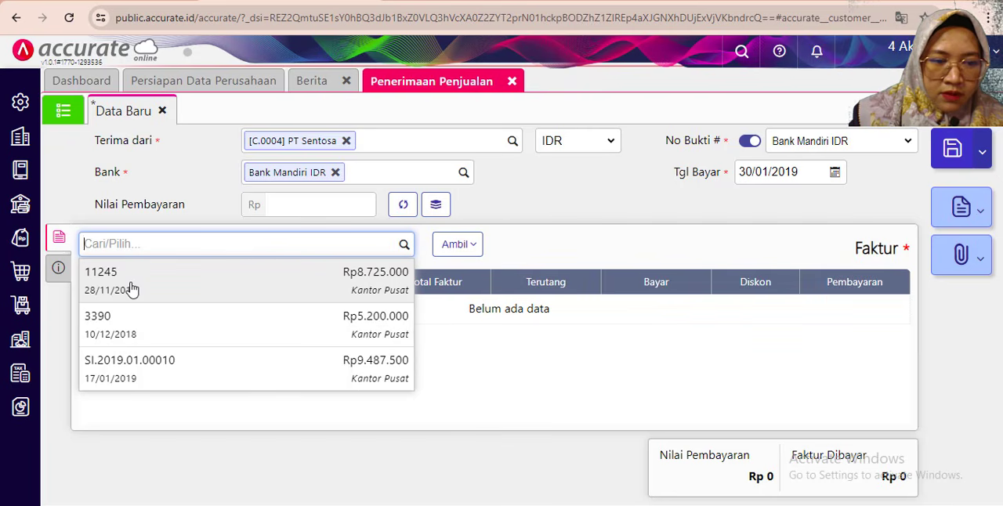
pyautogui.click(398, 268)
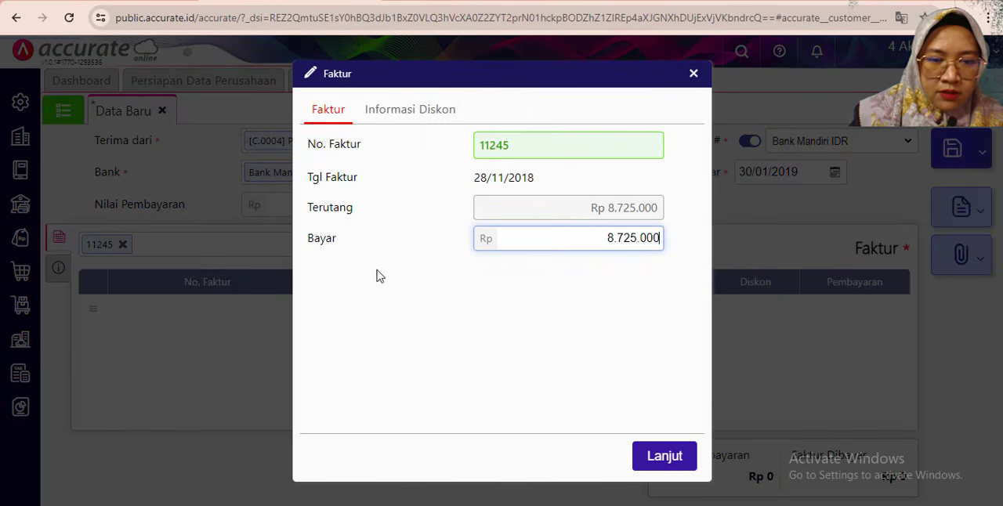
pyautogui.click(658, 457)
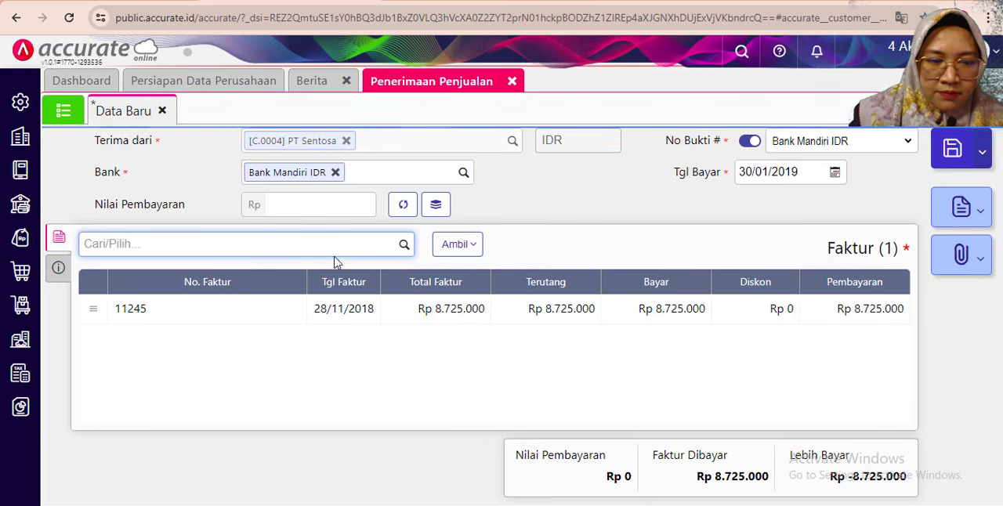
pyautogui.click(404, 243)
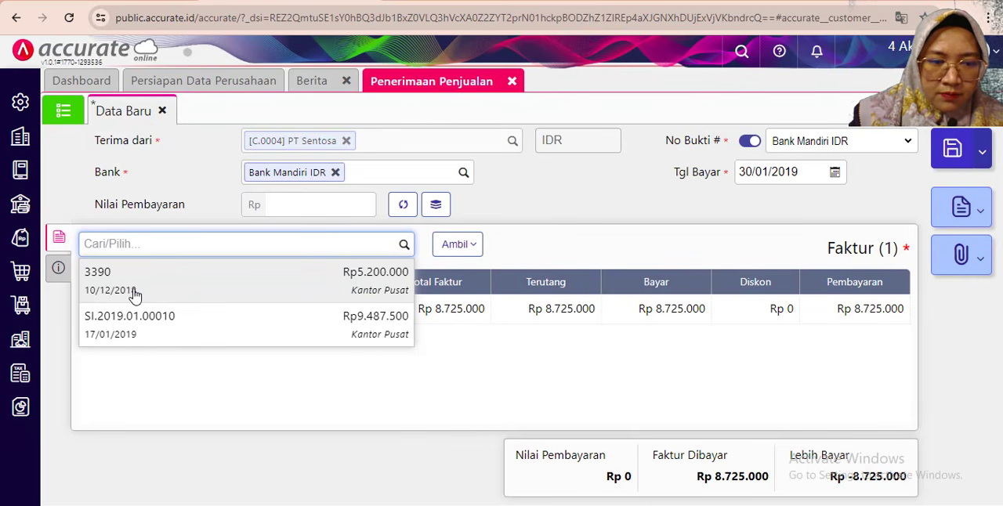
pyautogui.click(134, 291)
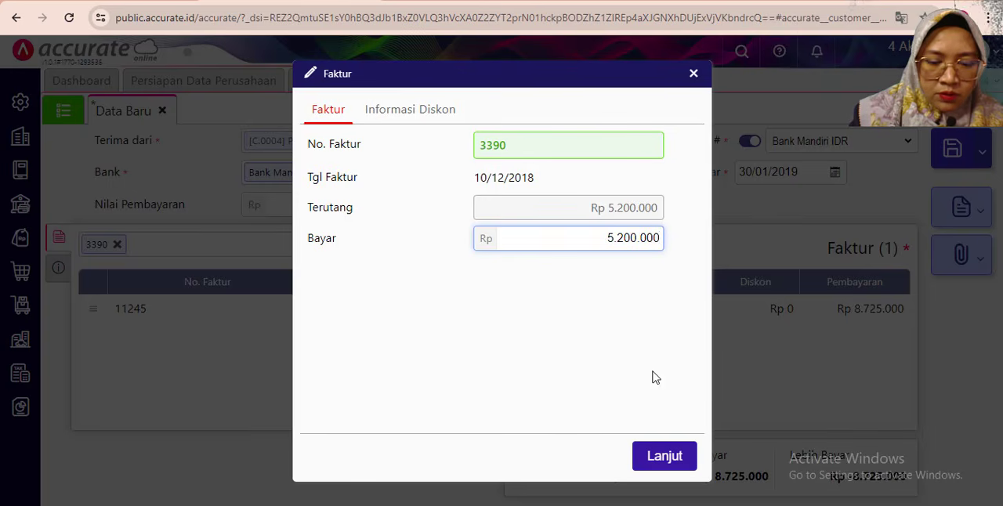
pyautogui.click(656, 464)
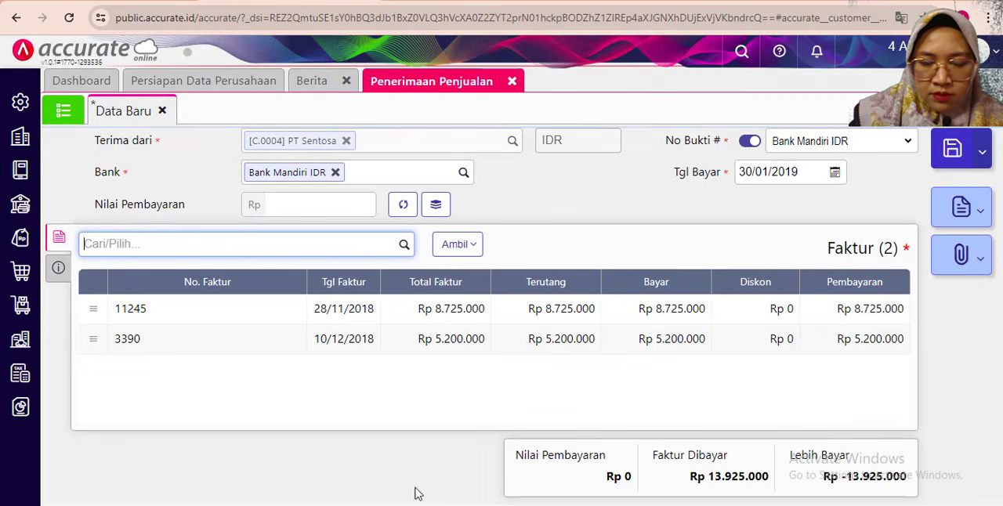
# - Check the giro payment details in the exercise PDF, return to Accurate Online and set the receipt's payment method (Metode Bayar) to Cek/Giro
pyautogui.hotkey('alt', 'Tab')
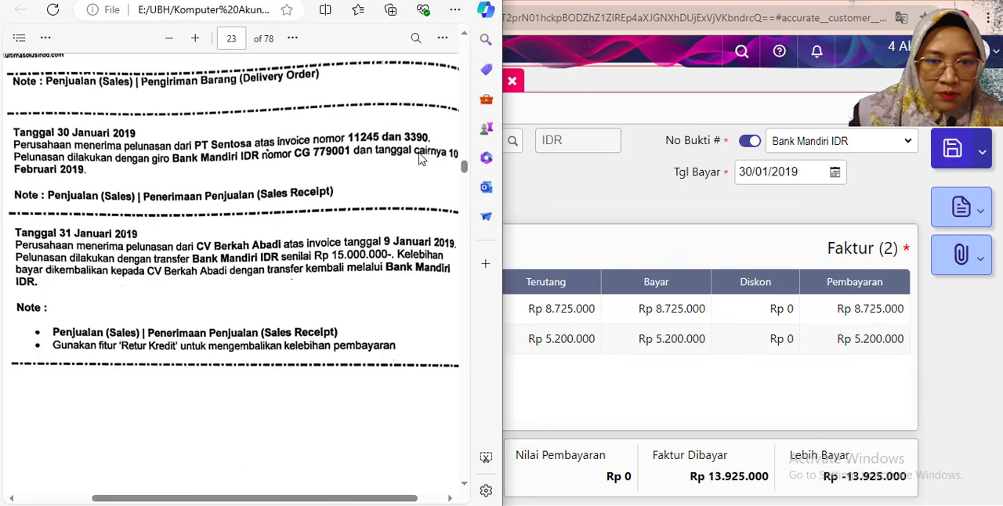
pyautogui.click(535, 199)
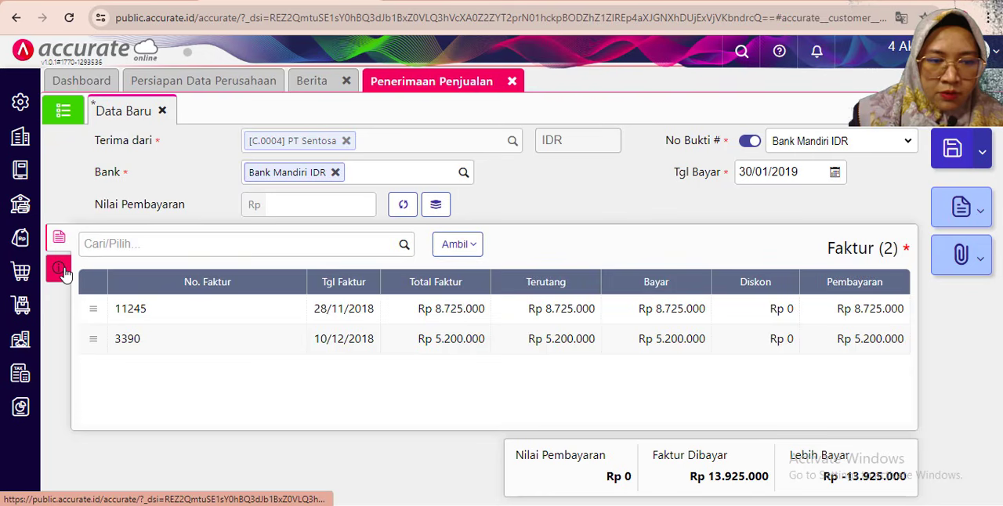
pyautogui.click(64, 274)
pyautogui.click(293, 284)
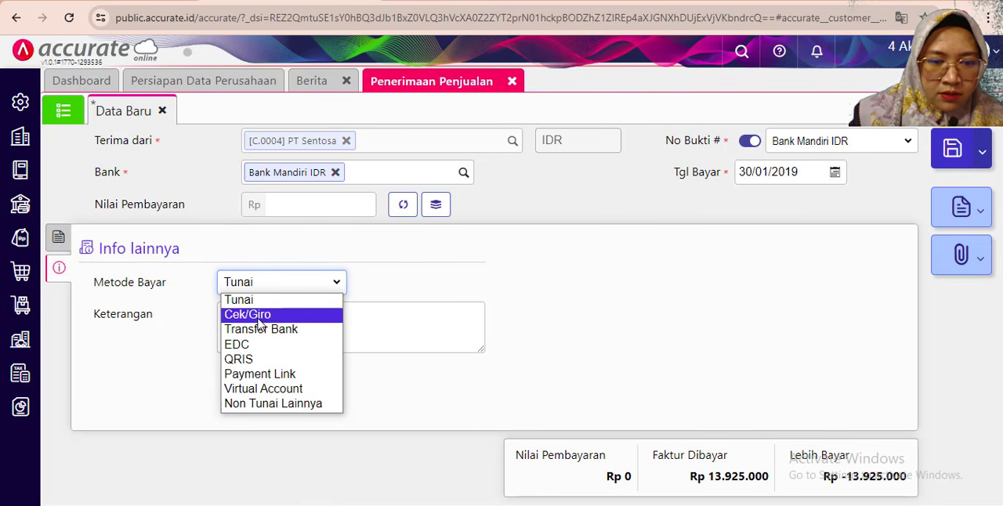
pyautogui.click(258, 317)
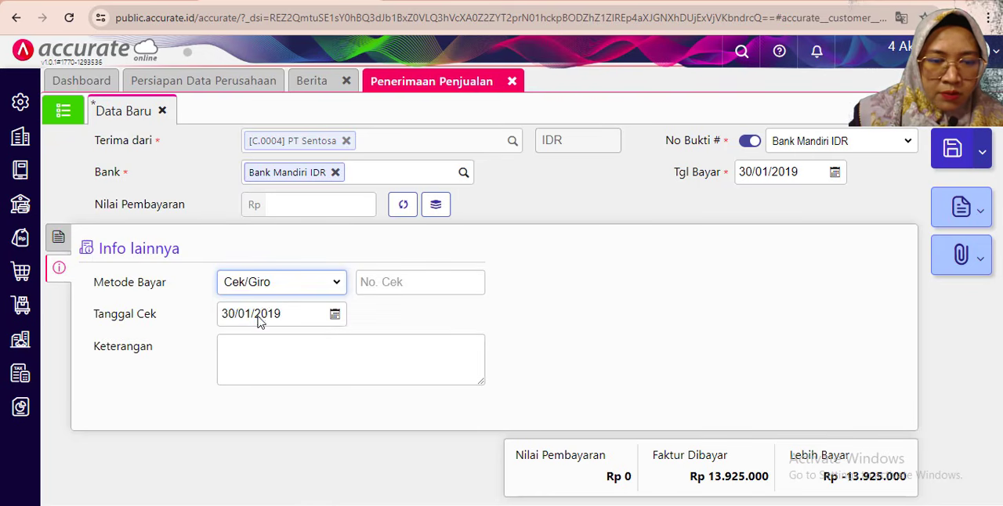
# - Enter the giro number given in the exercise and set the cheque date (Tanggal Cek) to 10/02/2019
pyautogui.click(383, 284)
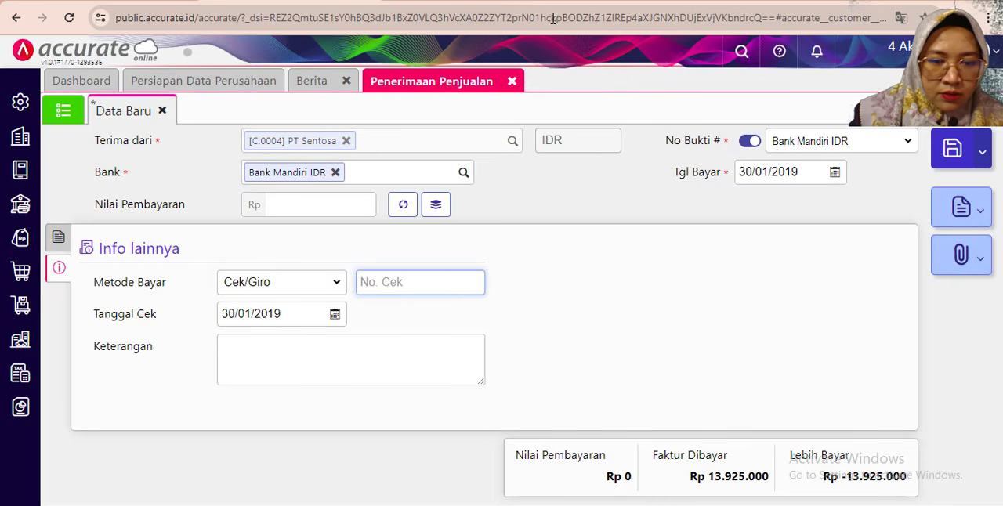
pyautogui.click(950, 1)
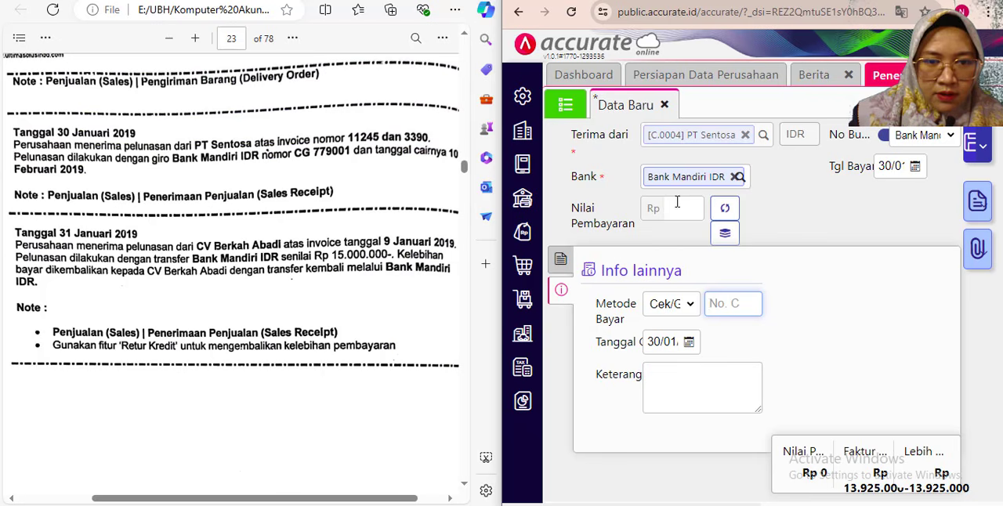
pyautogui.write('CG')
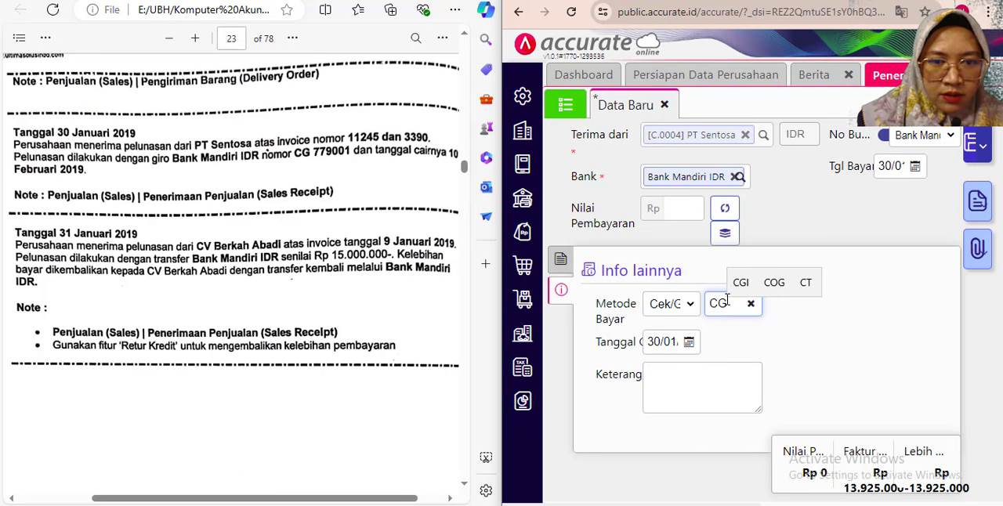
pyautogui.write('77')
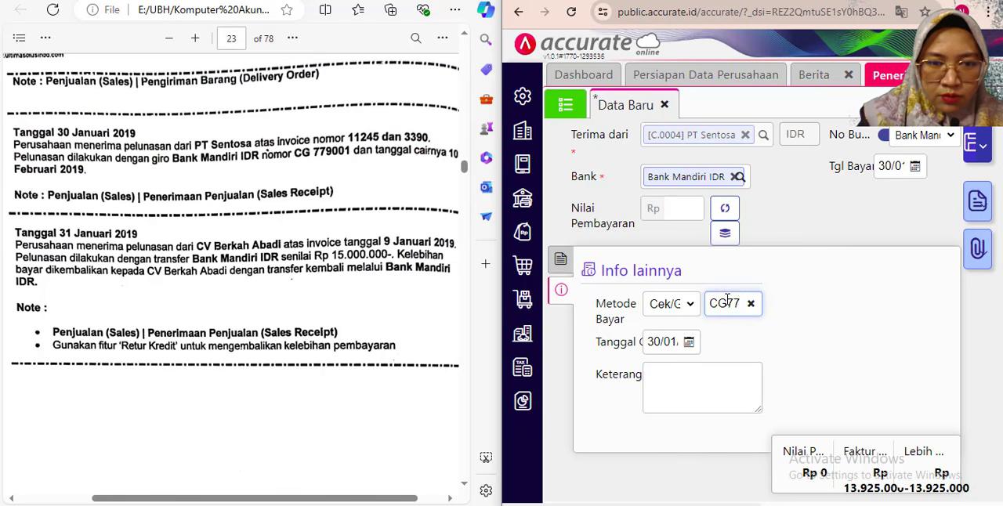
pyautogui.write('9001')
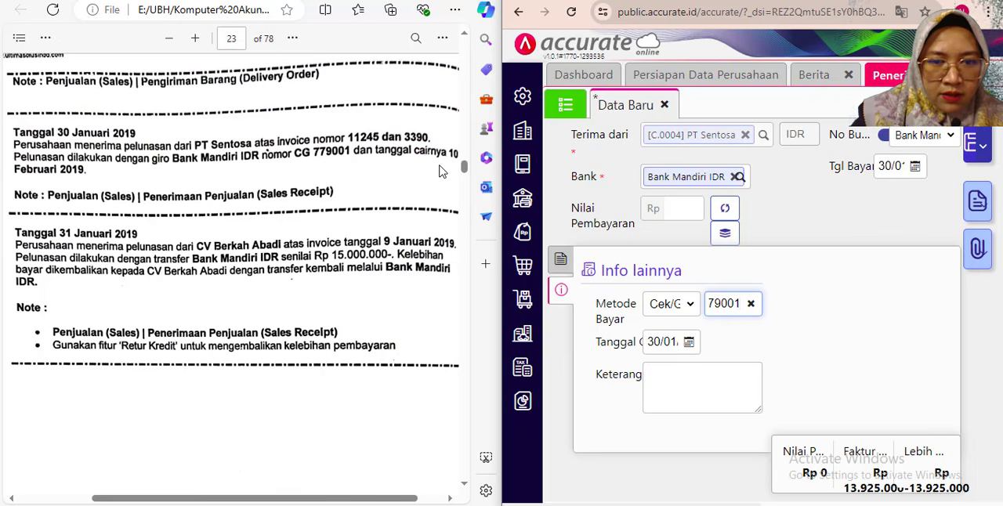
pyautogui.click(662, 341)
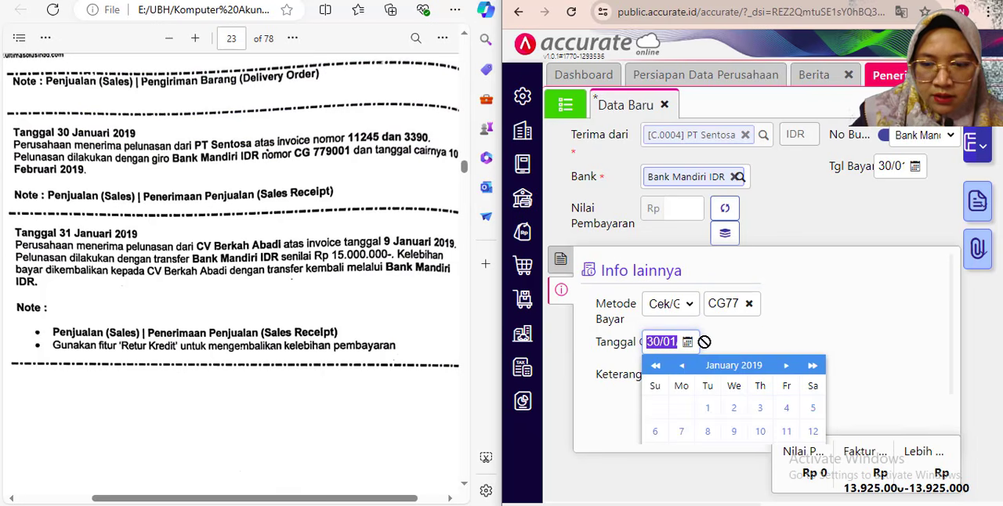
pyautogui.write('10')
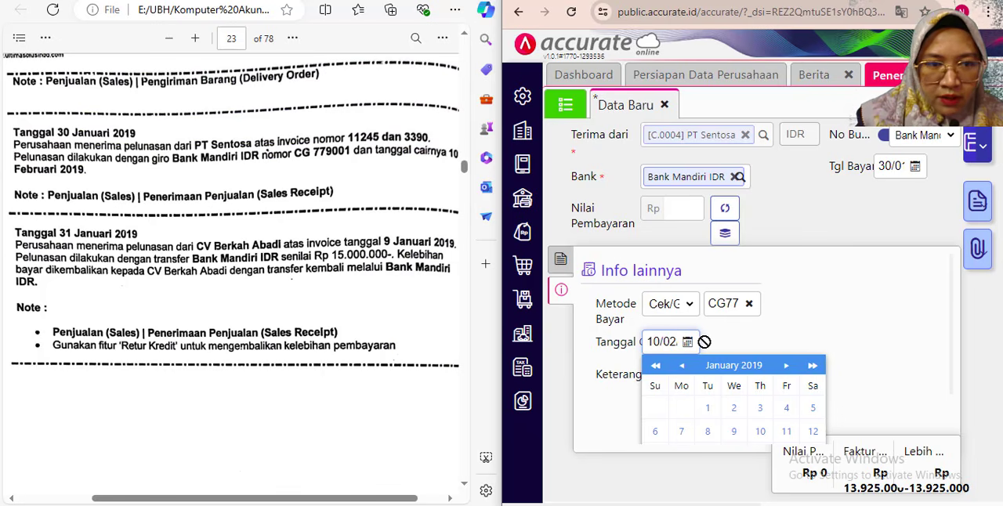
# - Enter "Pelunasan dari PT Sentosa" as the receipt's description (Keterangan)
pyautogui.click(683, 376)
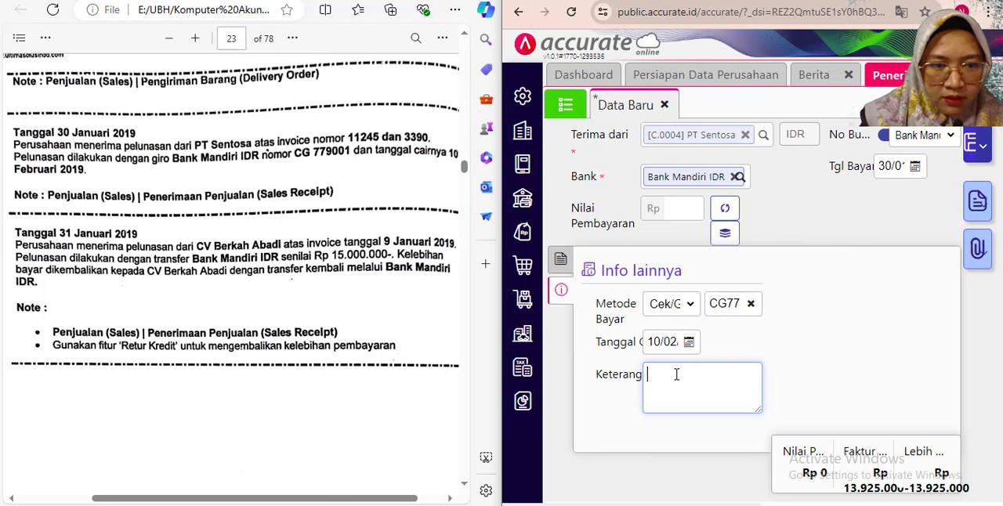
pyautogui.write('Pelunasan ')
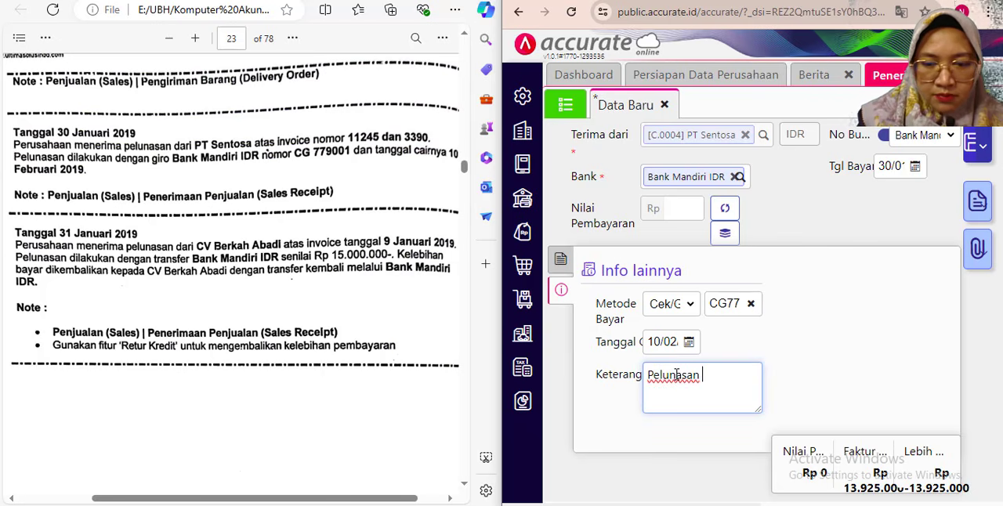
pyautogui.write('dari')
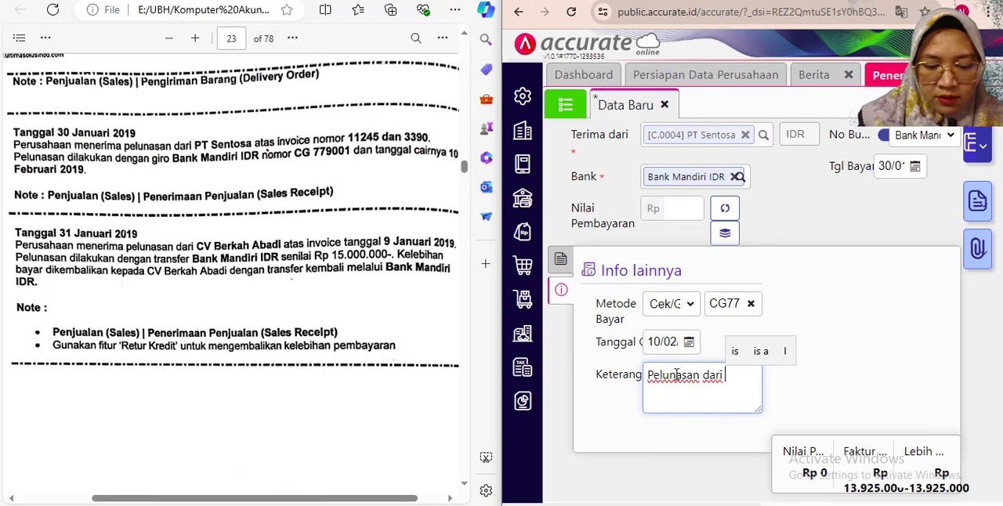
pyautogui.write(' PT')
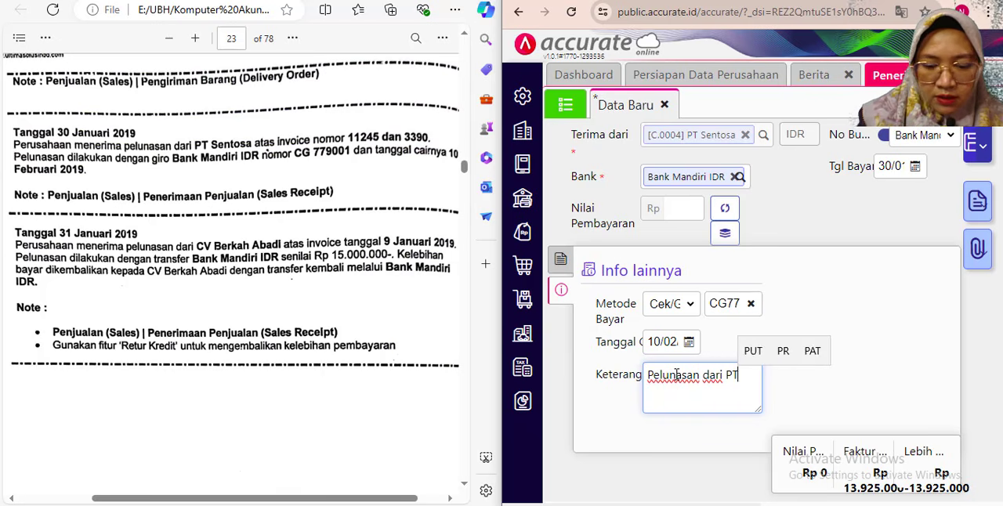
pyautogui.write(' Sentosa')
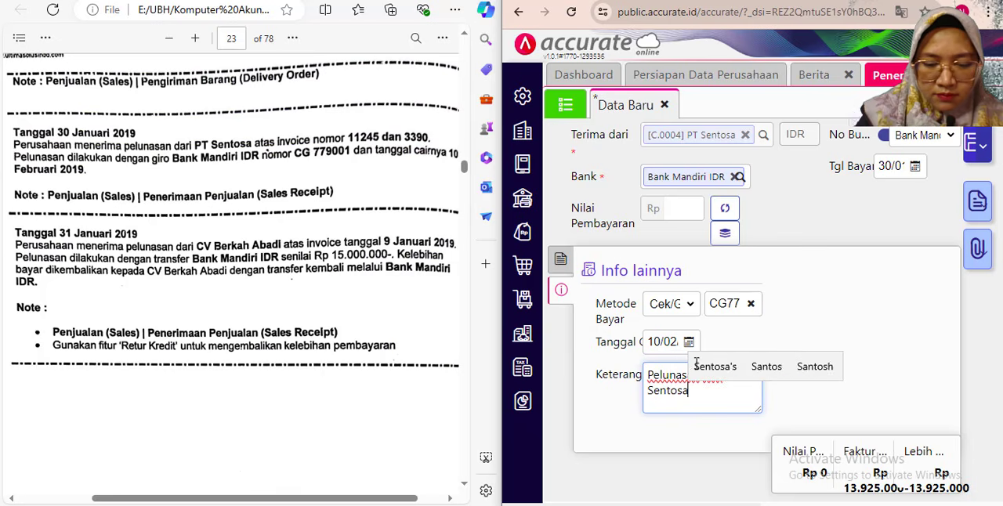
# - Calculate PT Sentosa's payment amount (Nilai Pembayaran) from the two listed invoices and save the sales receipt
pyautogui.click(560, 258)
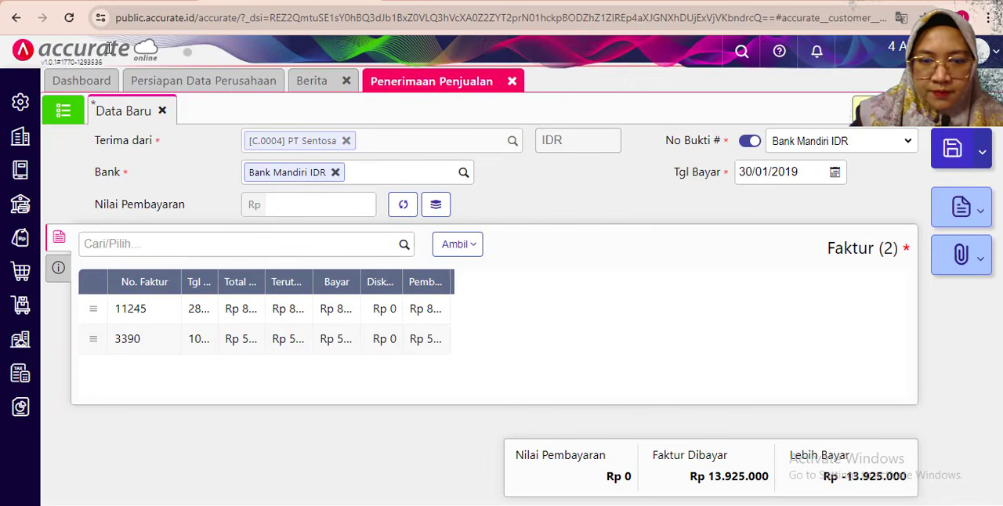
pyautogui.click(404, 207)
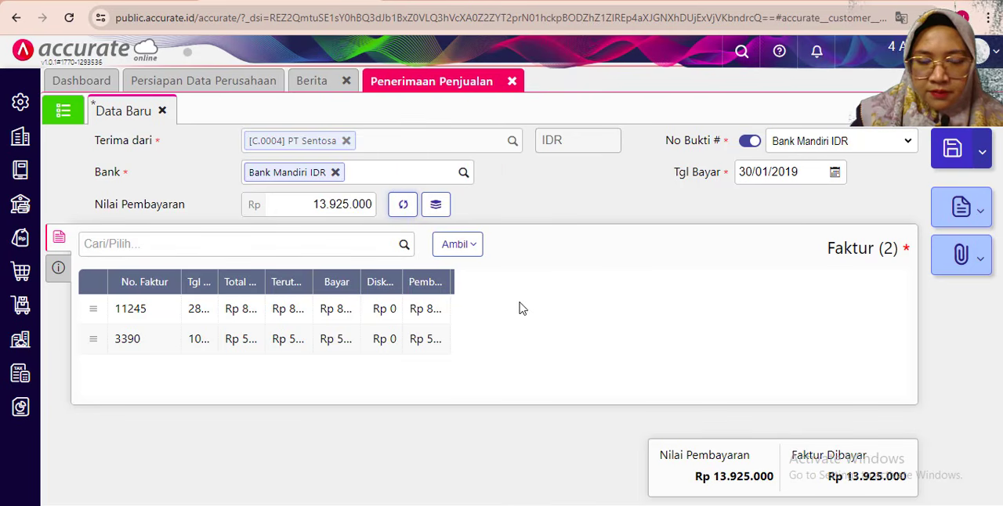
pyautogui.click(58, 268)
pyautogui.click(58, 237)
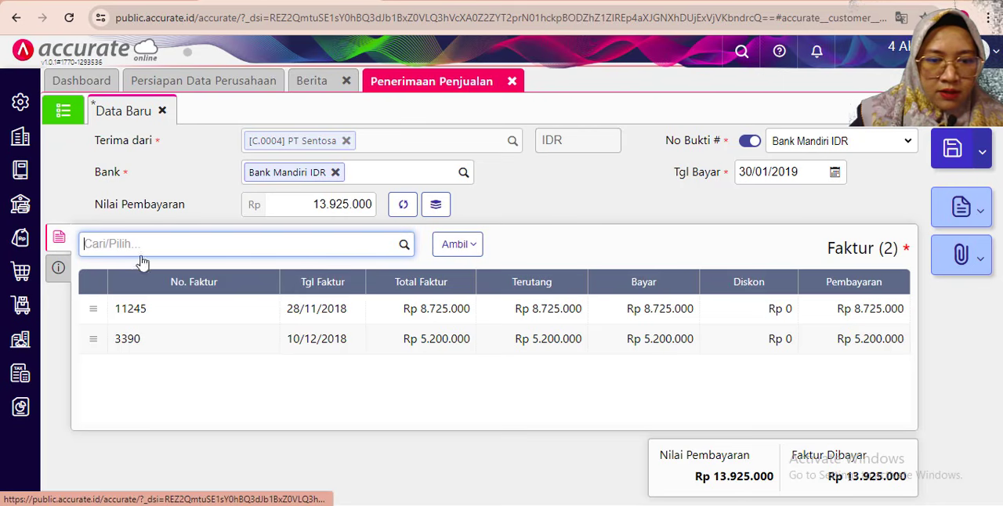
pyautogui.click(951, 148)
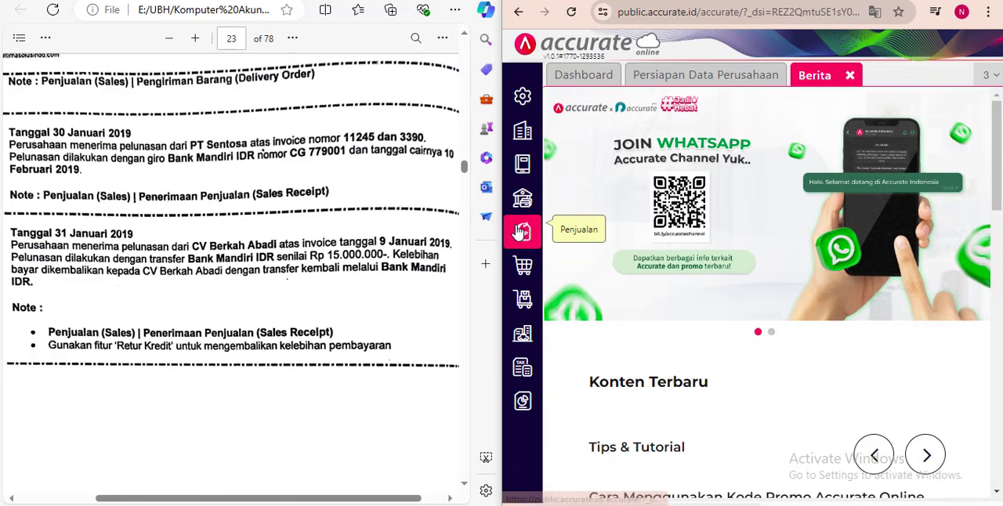
# - Open a new sales receipt (Penerimaan Penjualan) in the maximized Accurate window and set its customer to CV Berkah Abadi
pyautogui.click(945, 1)
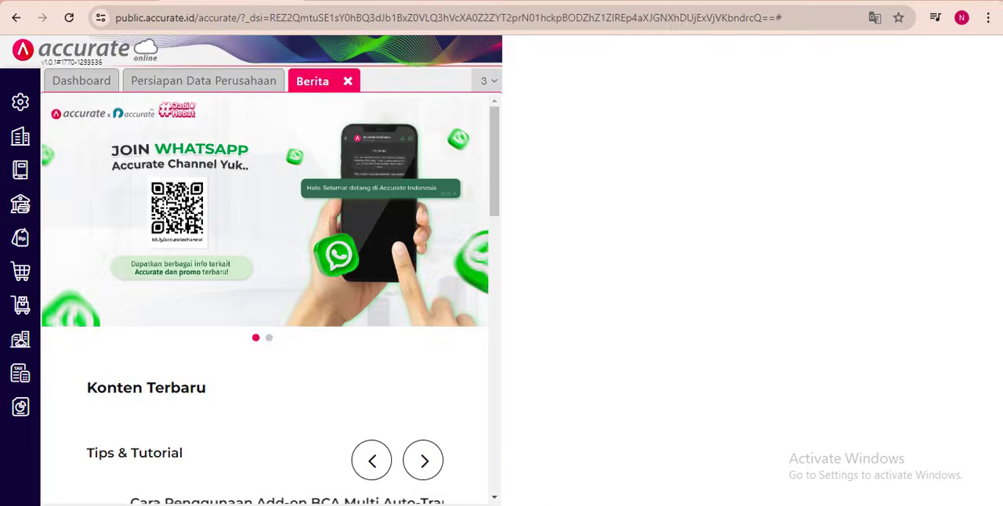
pyautogui.click(20, 237)
pyautogui.click(582, 275)
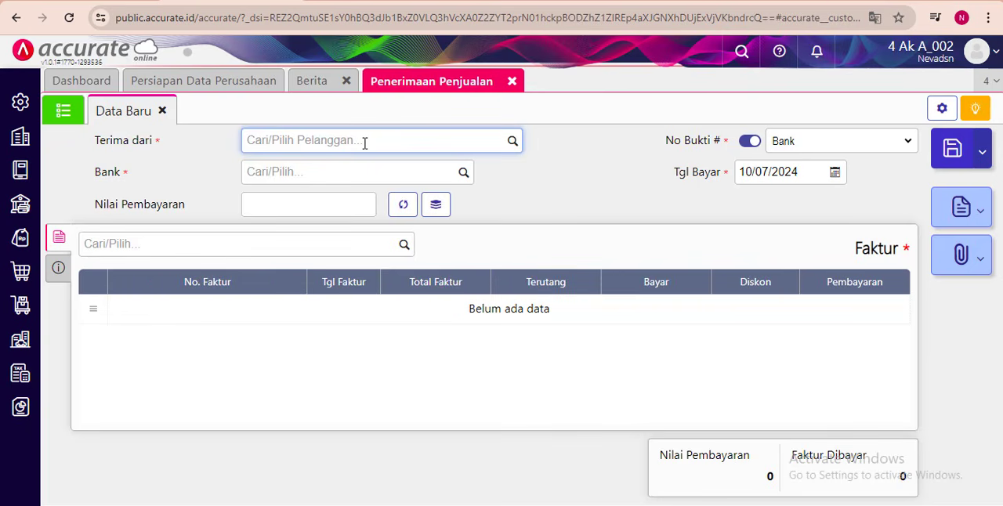
pyautogui.write('ber')
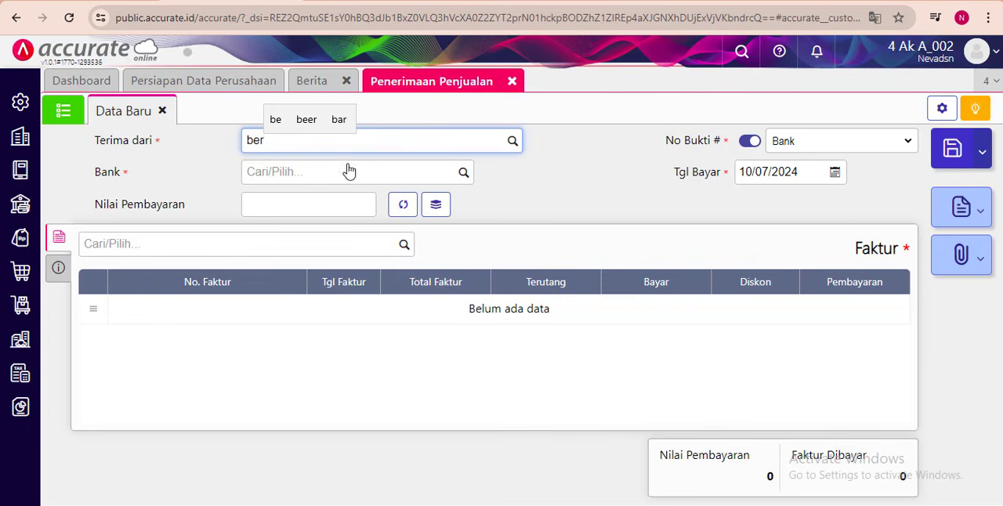
pyautogui.click(315, 168)
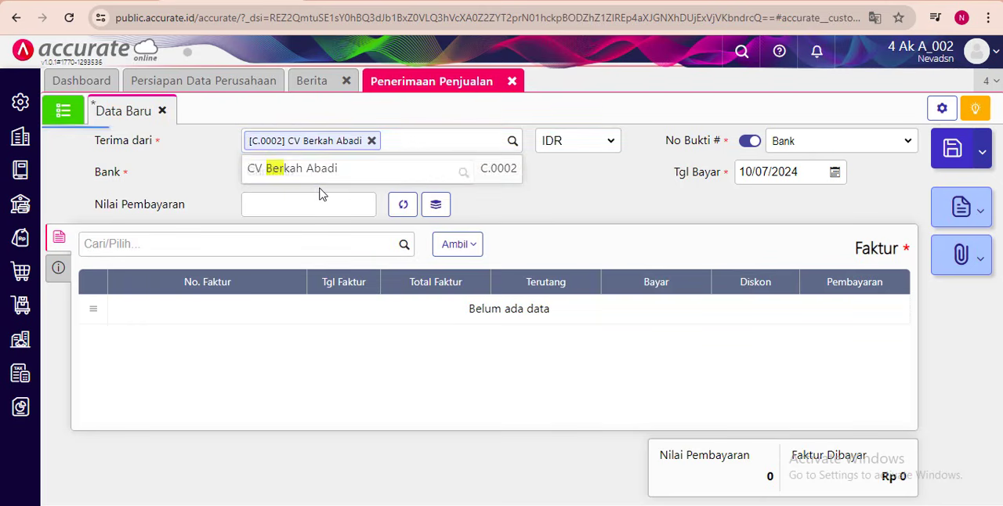
# - Add CV Berkah Abadi's invoice dated 09/01/2019 to the sales receipt, paying its outstanding amount in full
pyautogui.click(97, 244)
pyautogui.click(403, 246)
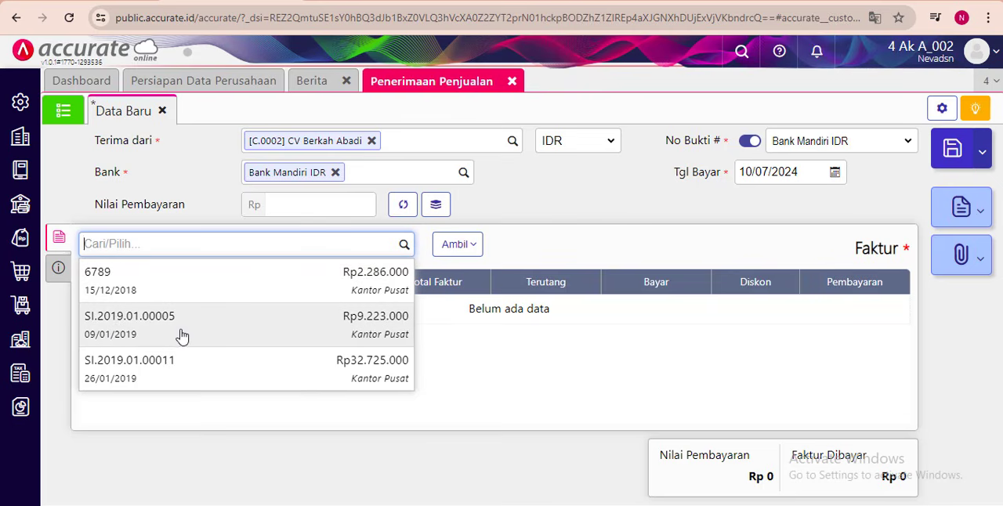
pyautogui.click(128, 336)
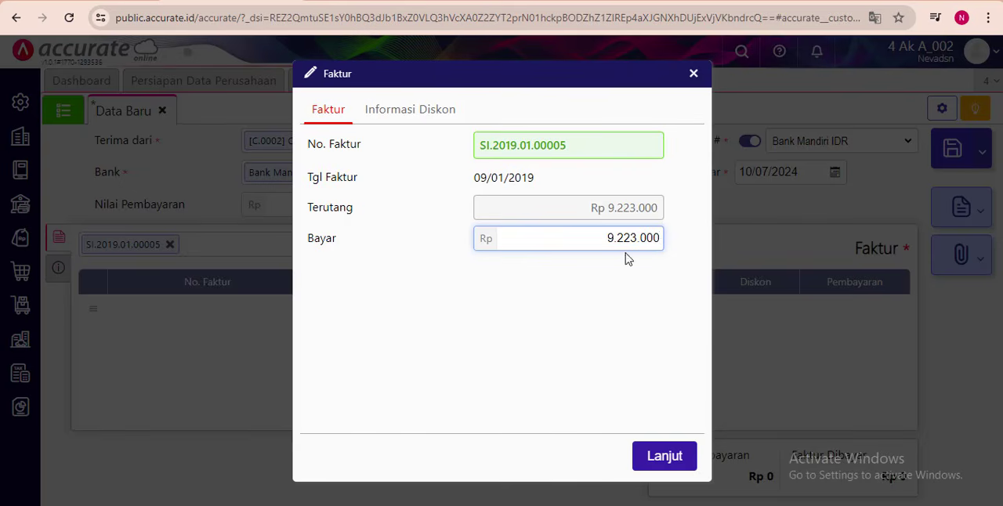
pyautogui.click(658, 455)
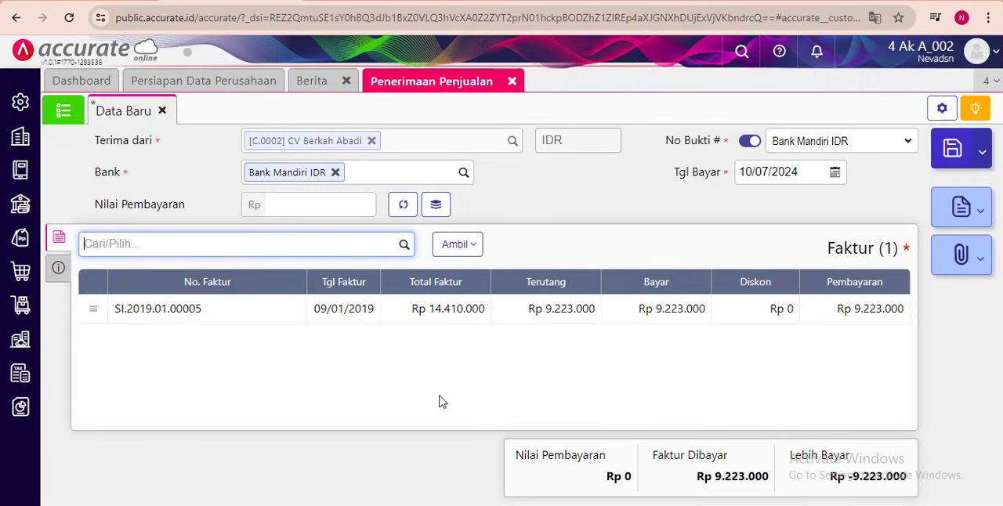
# - Set the receipt's payment method to Transfer Bank and its description (Keterangan) to "Pelunasan oleh CV Berkah Abadi"
pyautogui.click(60, 268)
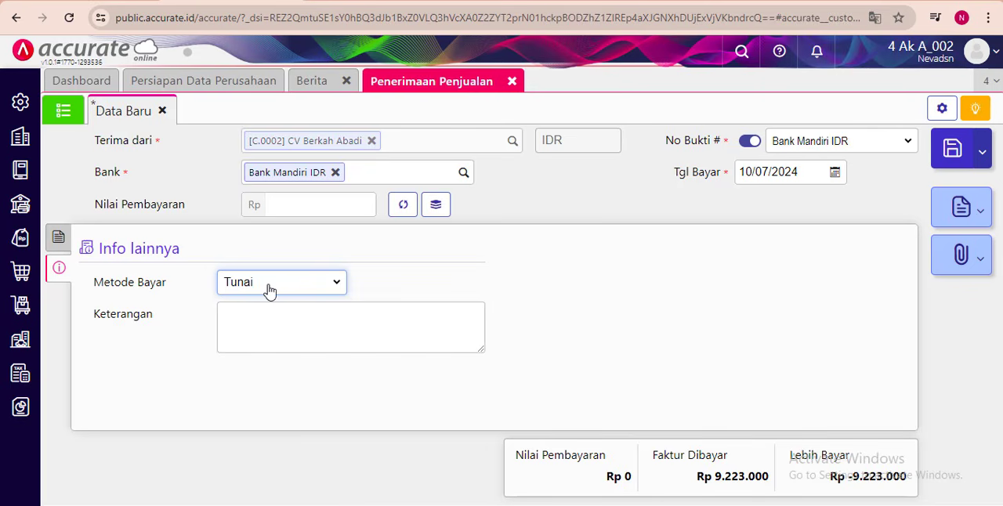
pyautogui.click(271, 289)
pyautogui.click(270, 329)
pyautogui.click(267, 321)
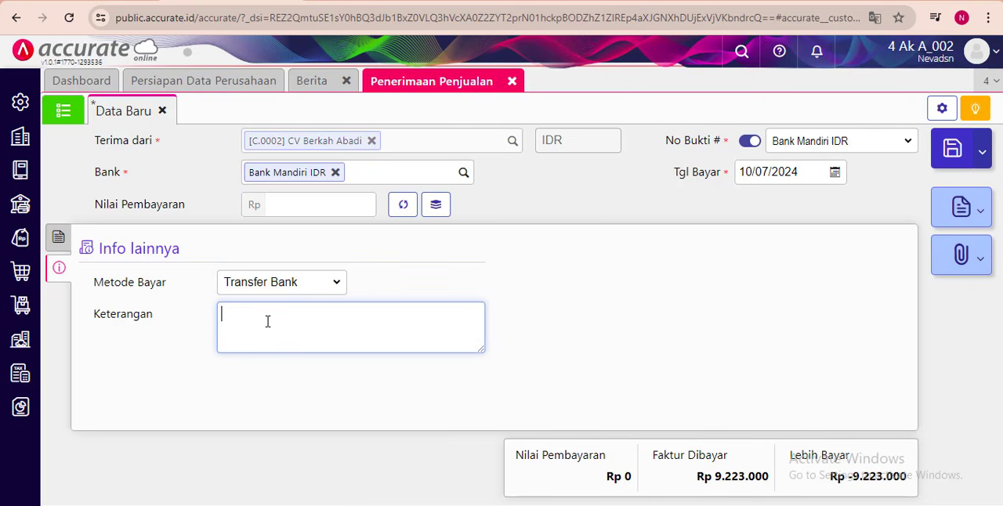
pyautogui.write('Pelunasan ')
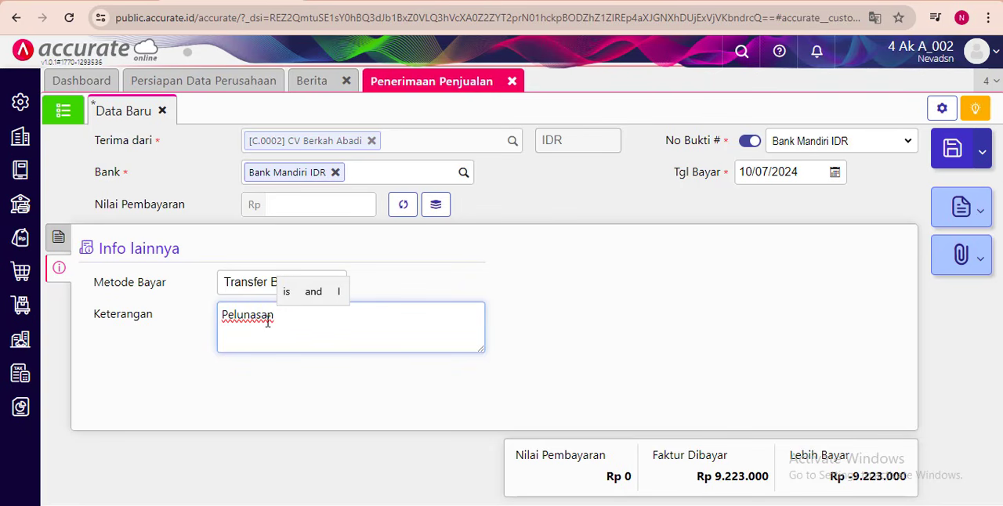
pyautogui.write('oleh')
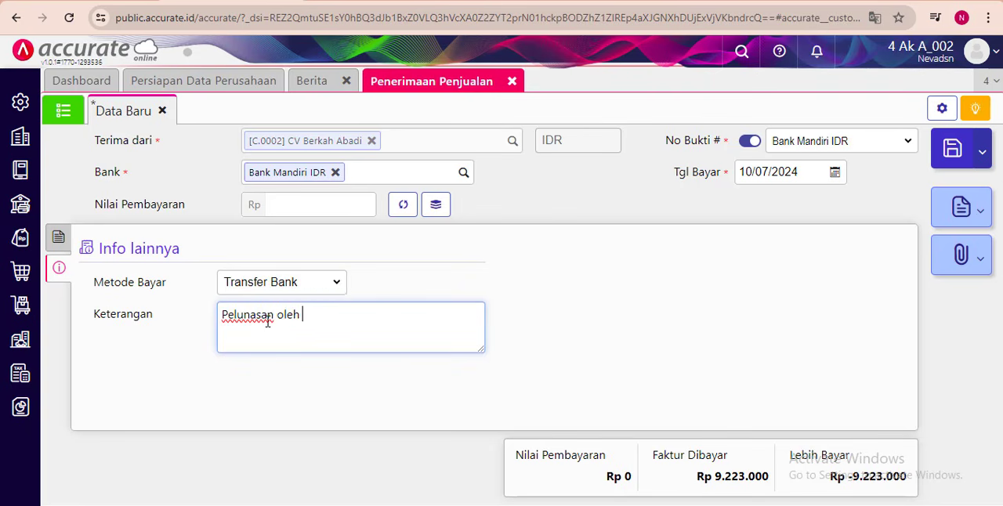
pyautogui.write(' CV B')
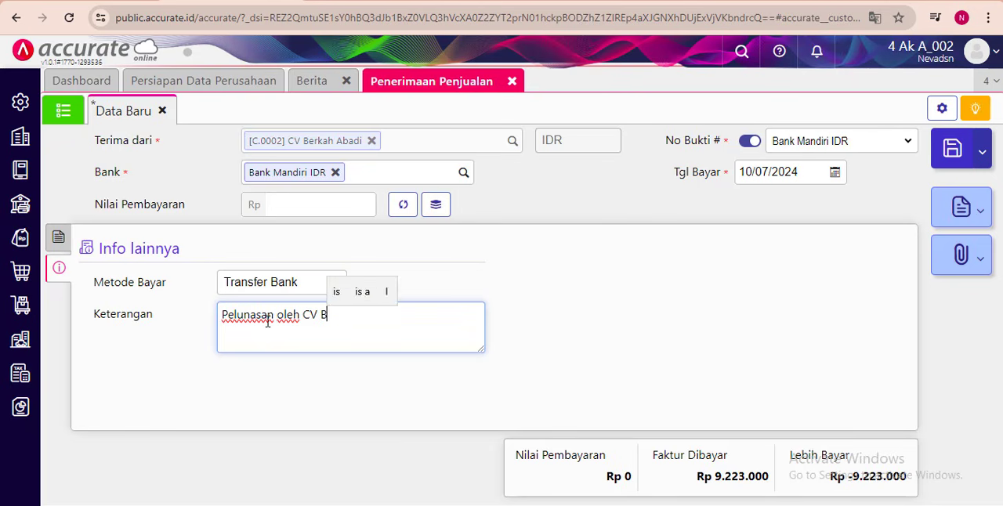
pyautogui.write('erkah Abado')
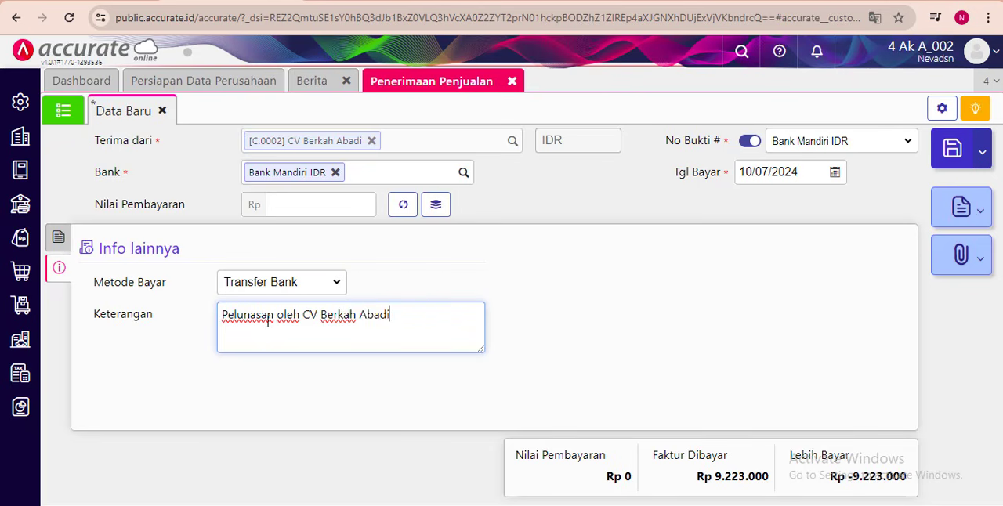
pyautogui.click(618, 348)
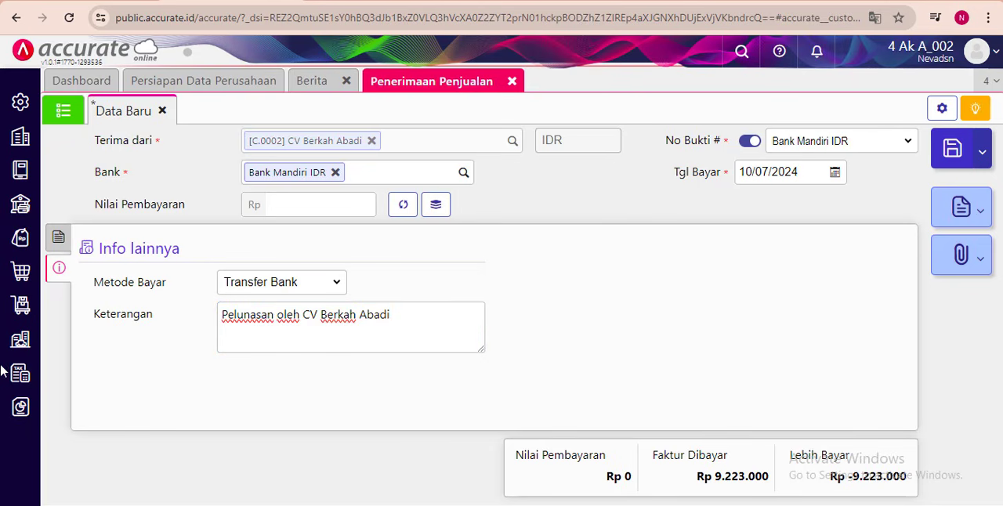
# - Calculate the payment amount (Nilai Pembayaran) of CV Berkah Abadi's receipt from its listed invoice
pyautogui.click(58, 236)
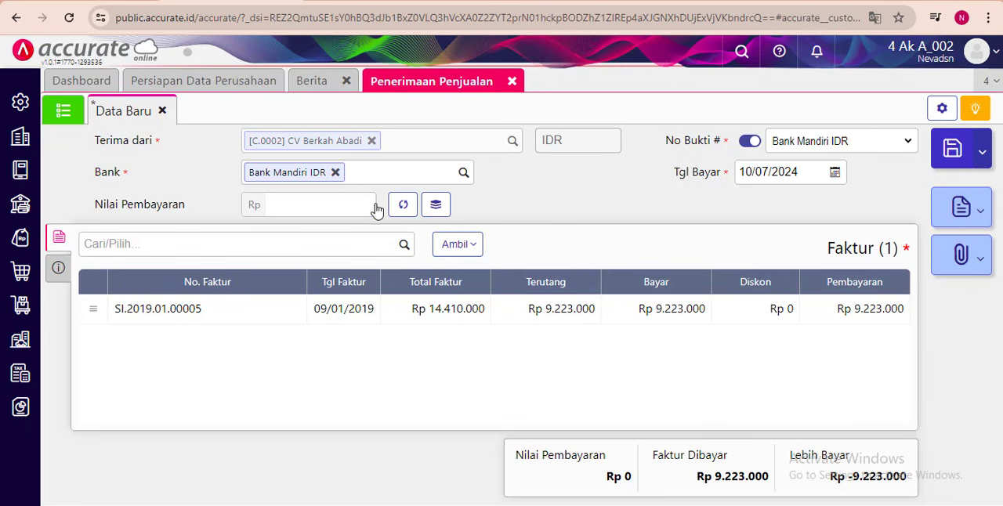
pyautogui.click(404, 206)
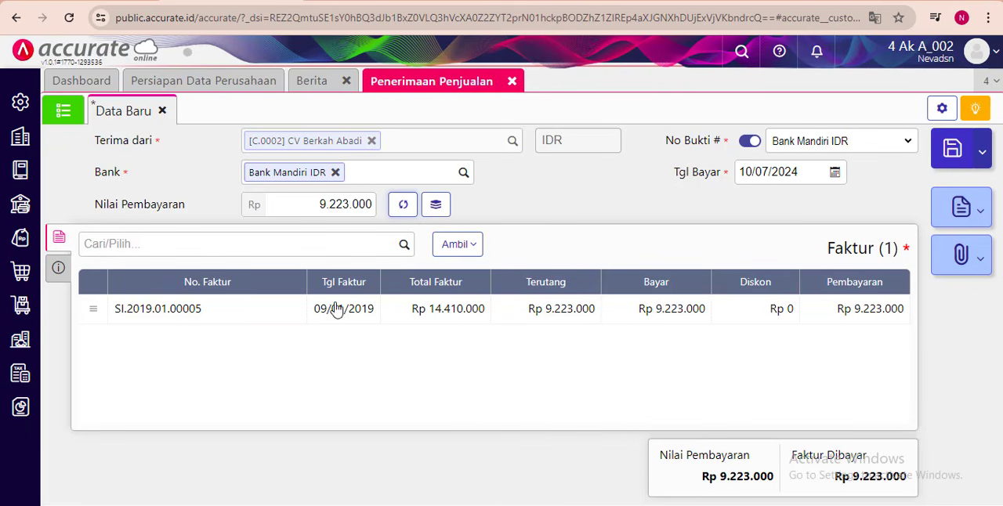
pyautogui.click(59, 266)
pyautogui.click(55, 240)
# - Set the payment date (Tgl Bayar) to 31/01/2019 and save CV Berkah Abadi's sales receipt
pyautogui.click(760, 168)
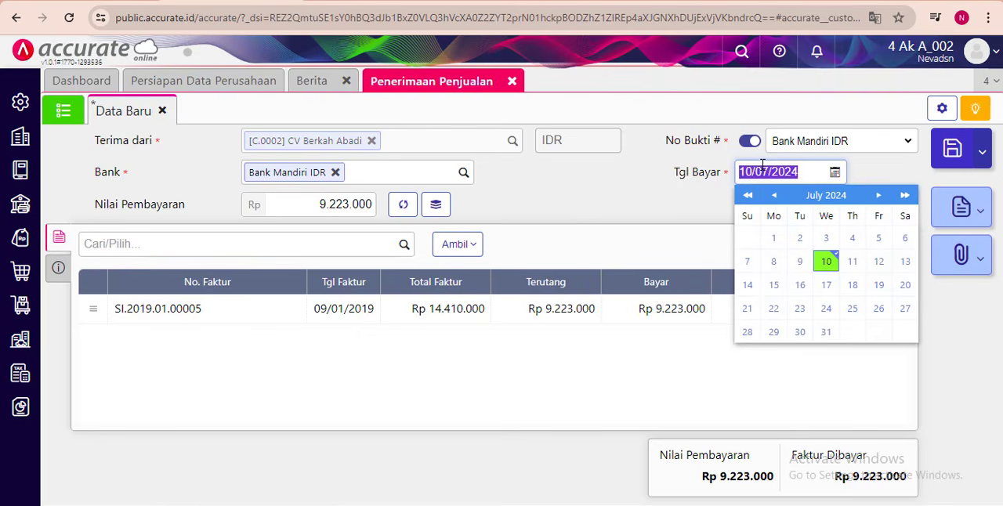
pyautogui.write('31012019')
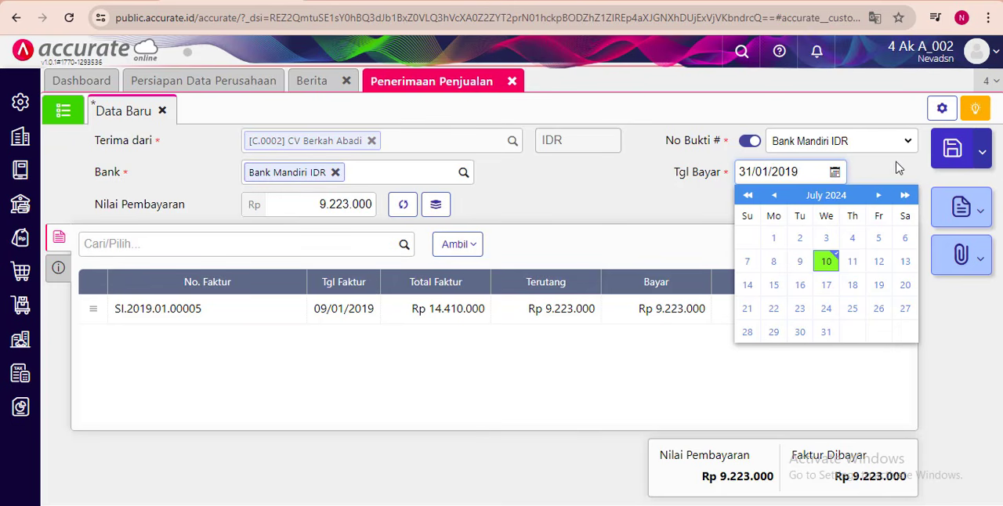
pyautogui.click(950, 150)
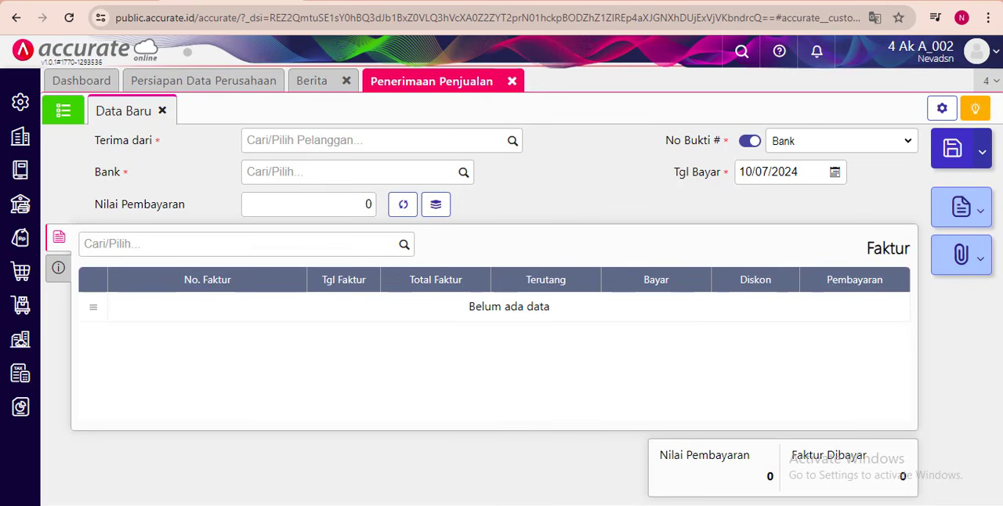
# - Switch to the exercise PDF and reread the 31 January 2019 transaction of CV Berkah Abadi
pyautogui.hotkey('alt', 'Tab')
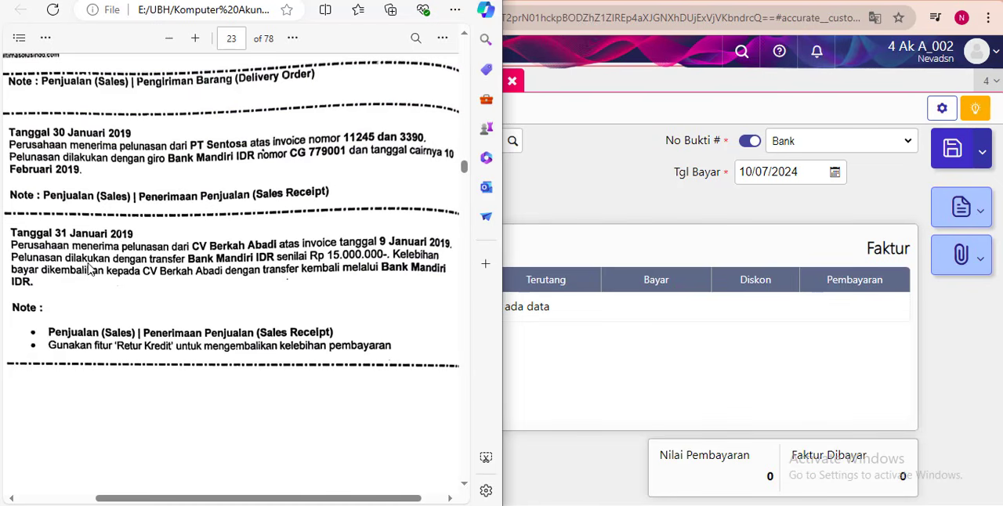